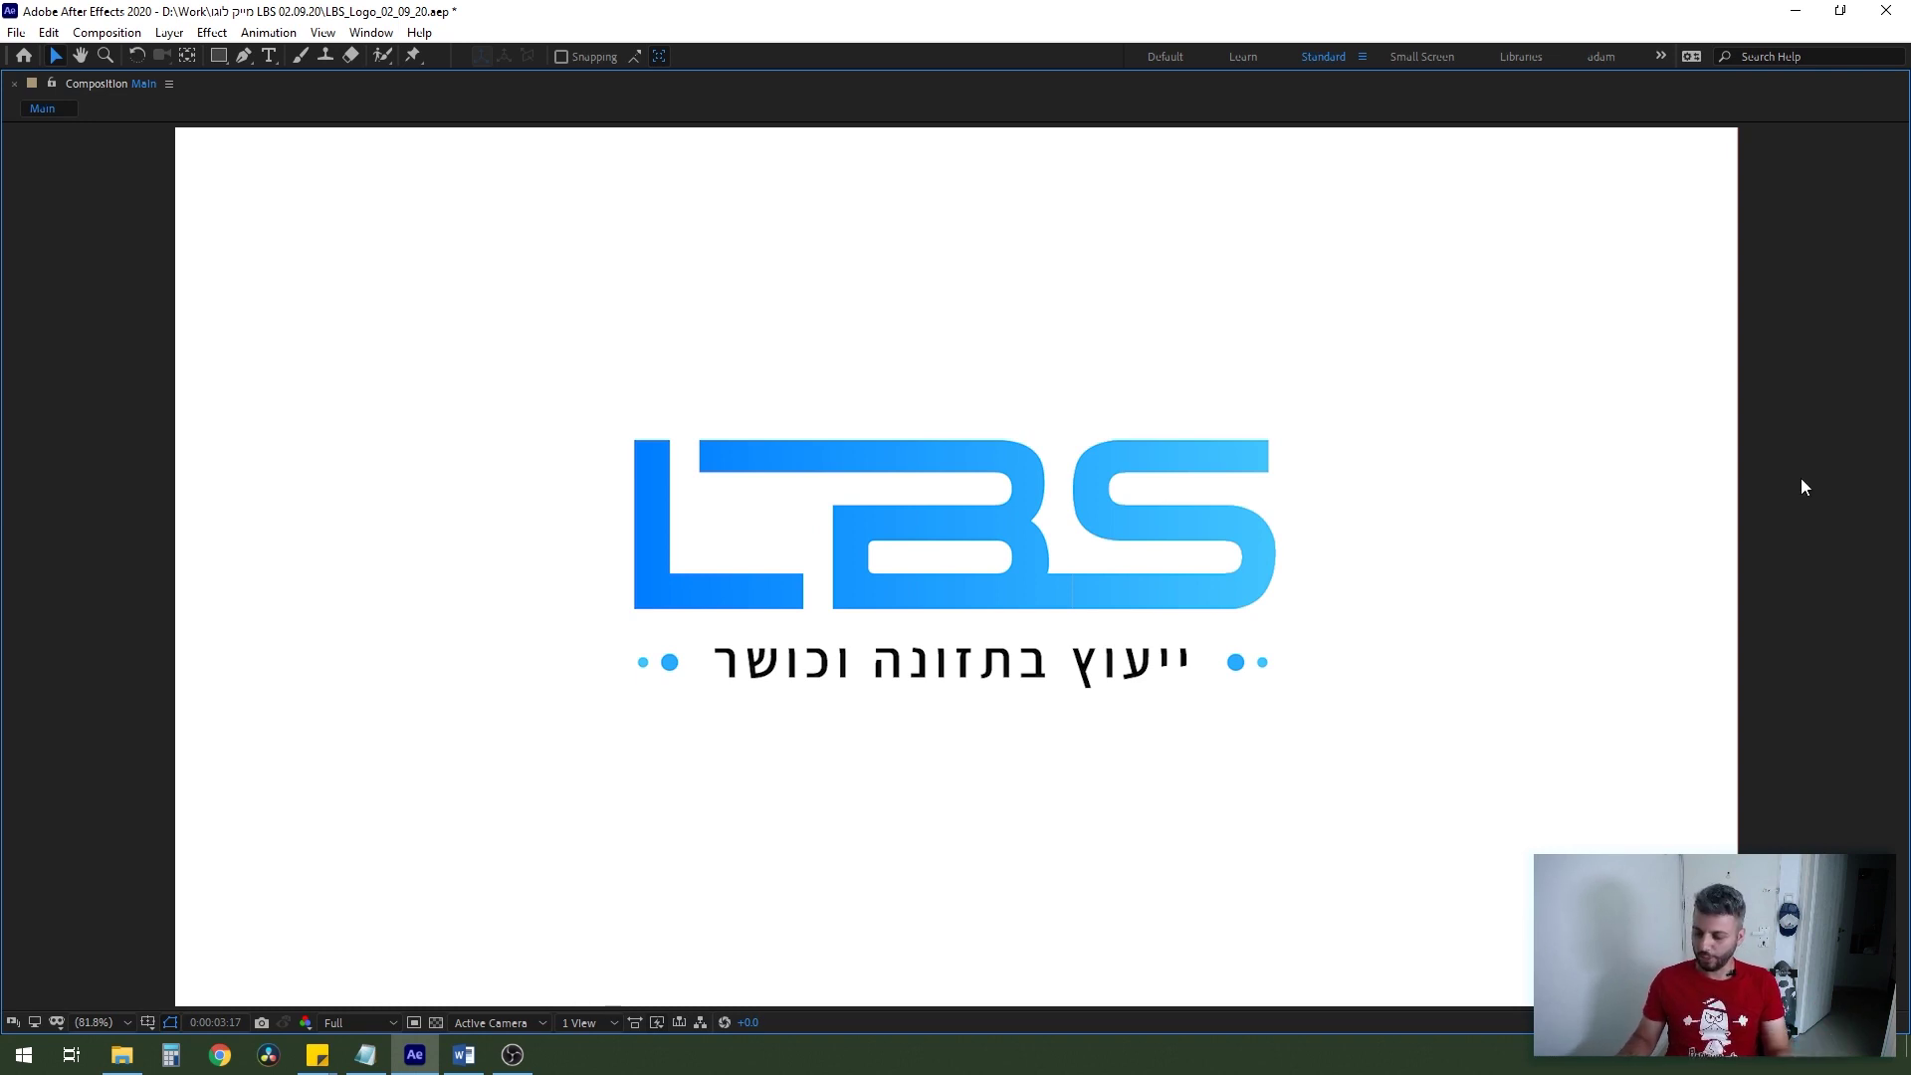
- Leave the maximized LBS logo preview and restore the full workspace with Main's timeline
{"action": "key", "text": "grave"}
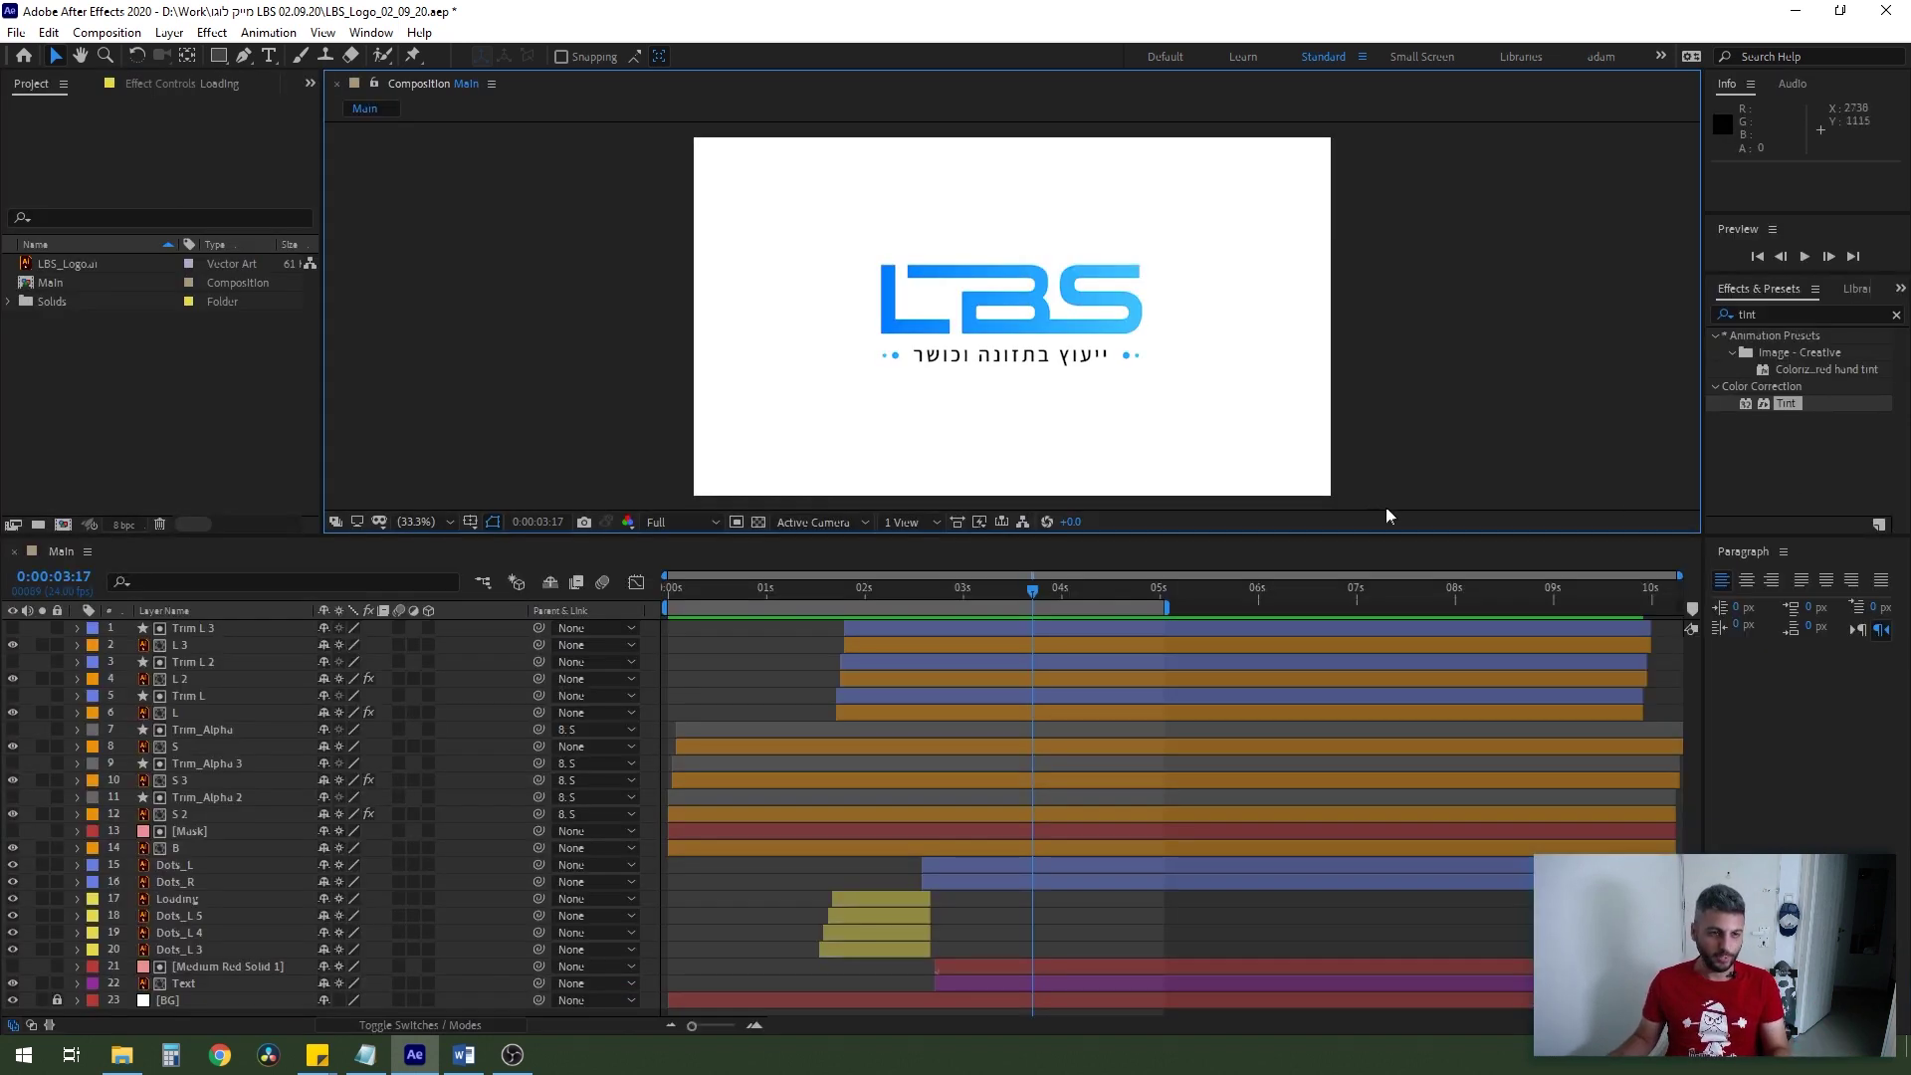
{"action": "left_click_drag", "start_coordinate": [935, 540], "coordinate": [936, 530]}
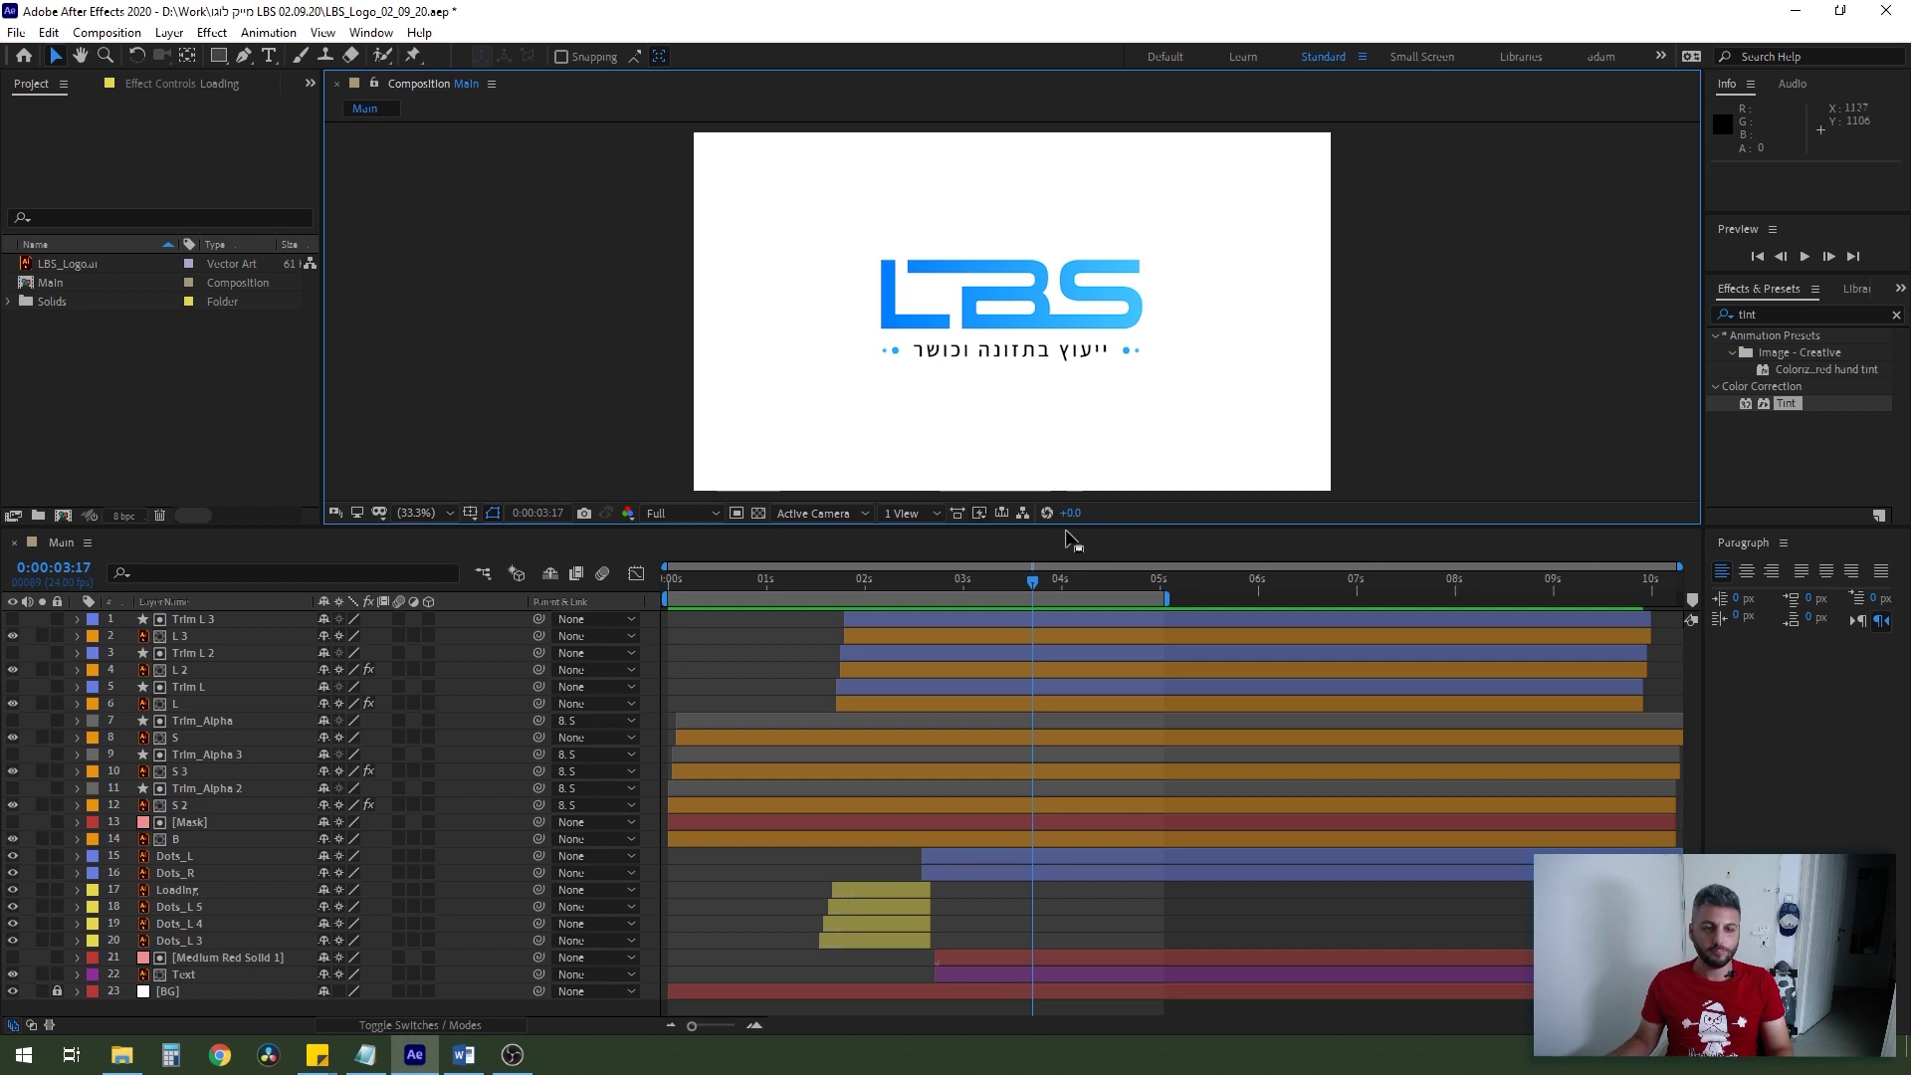
{"action": "left_click_drag", "start_coordinate": [1065, 535], "coordinate": [1038, 858]}
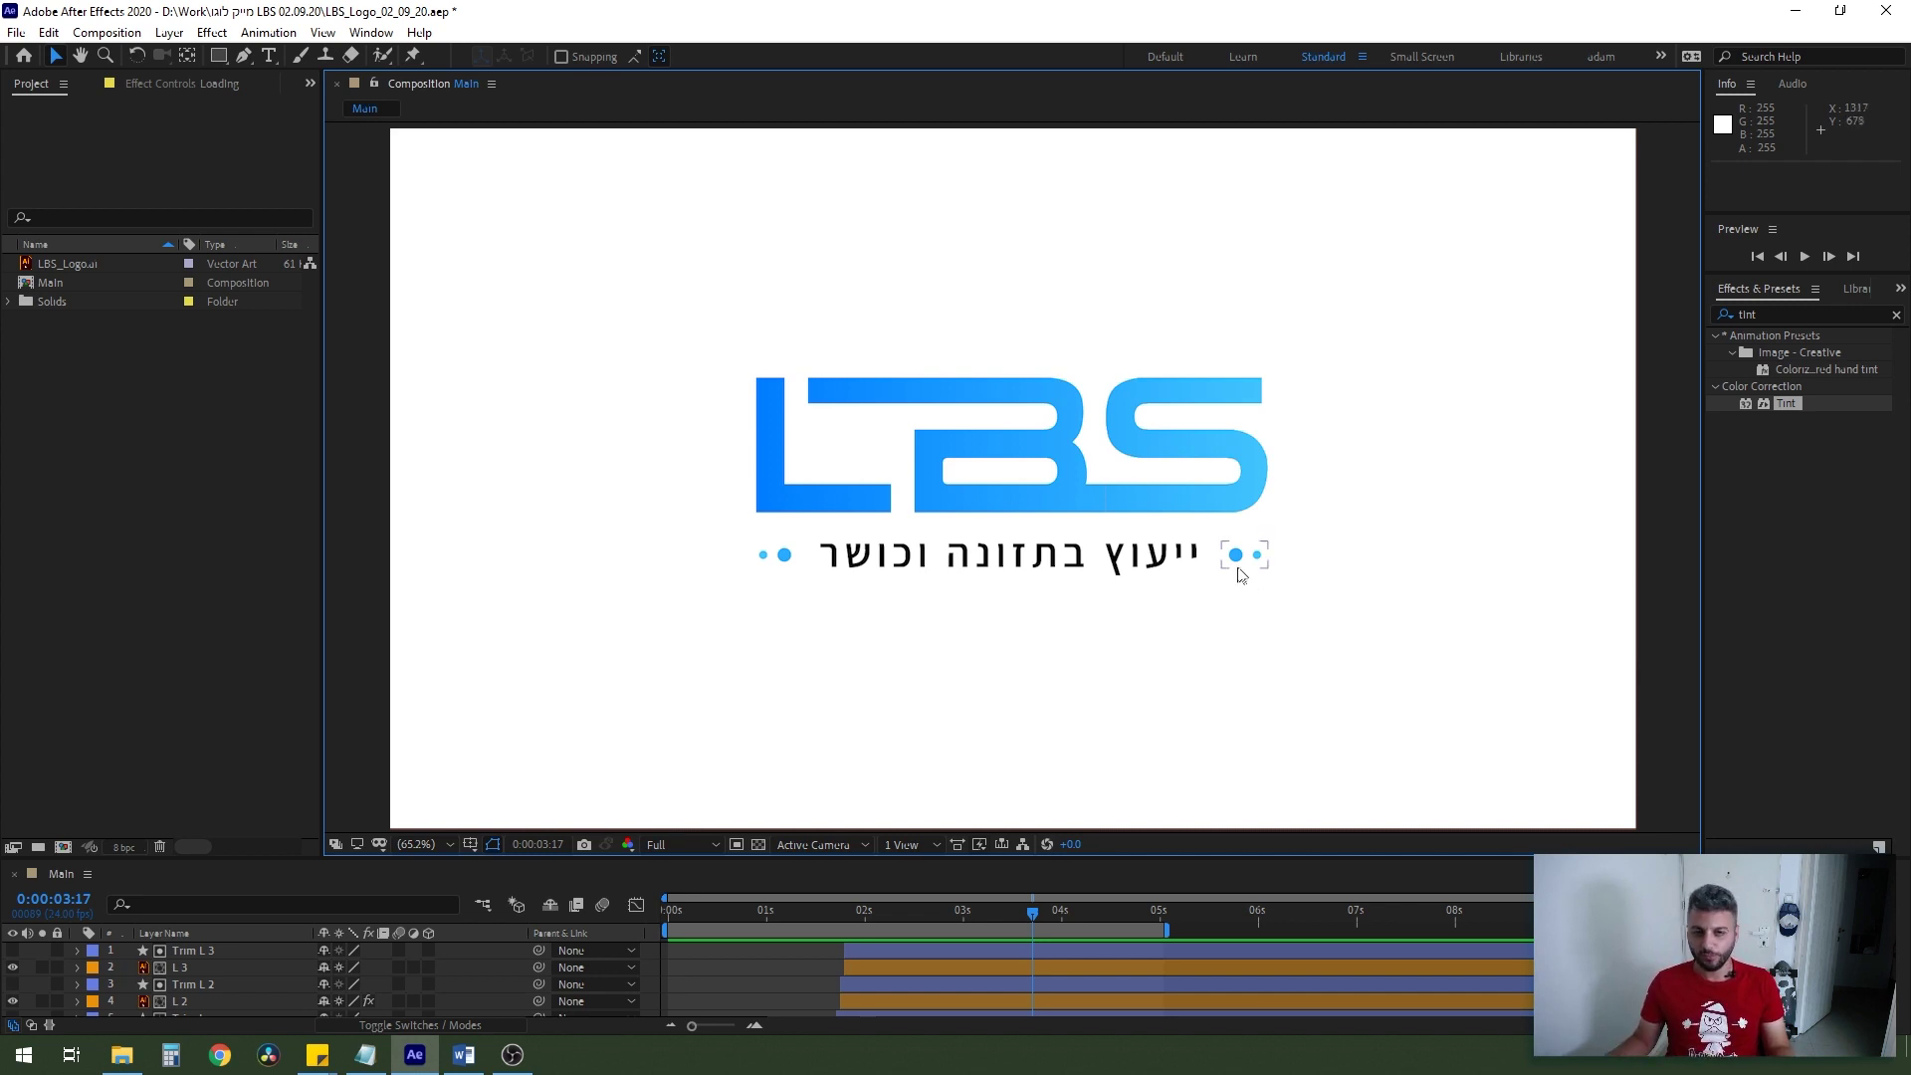
{"action": "left_click_drag", "start_coordinate": [853, 914], "coordinate": [834, 929]}
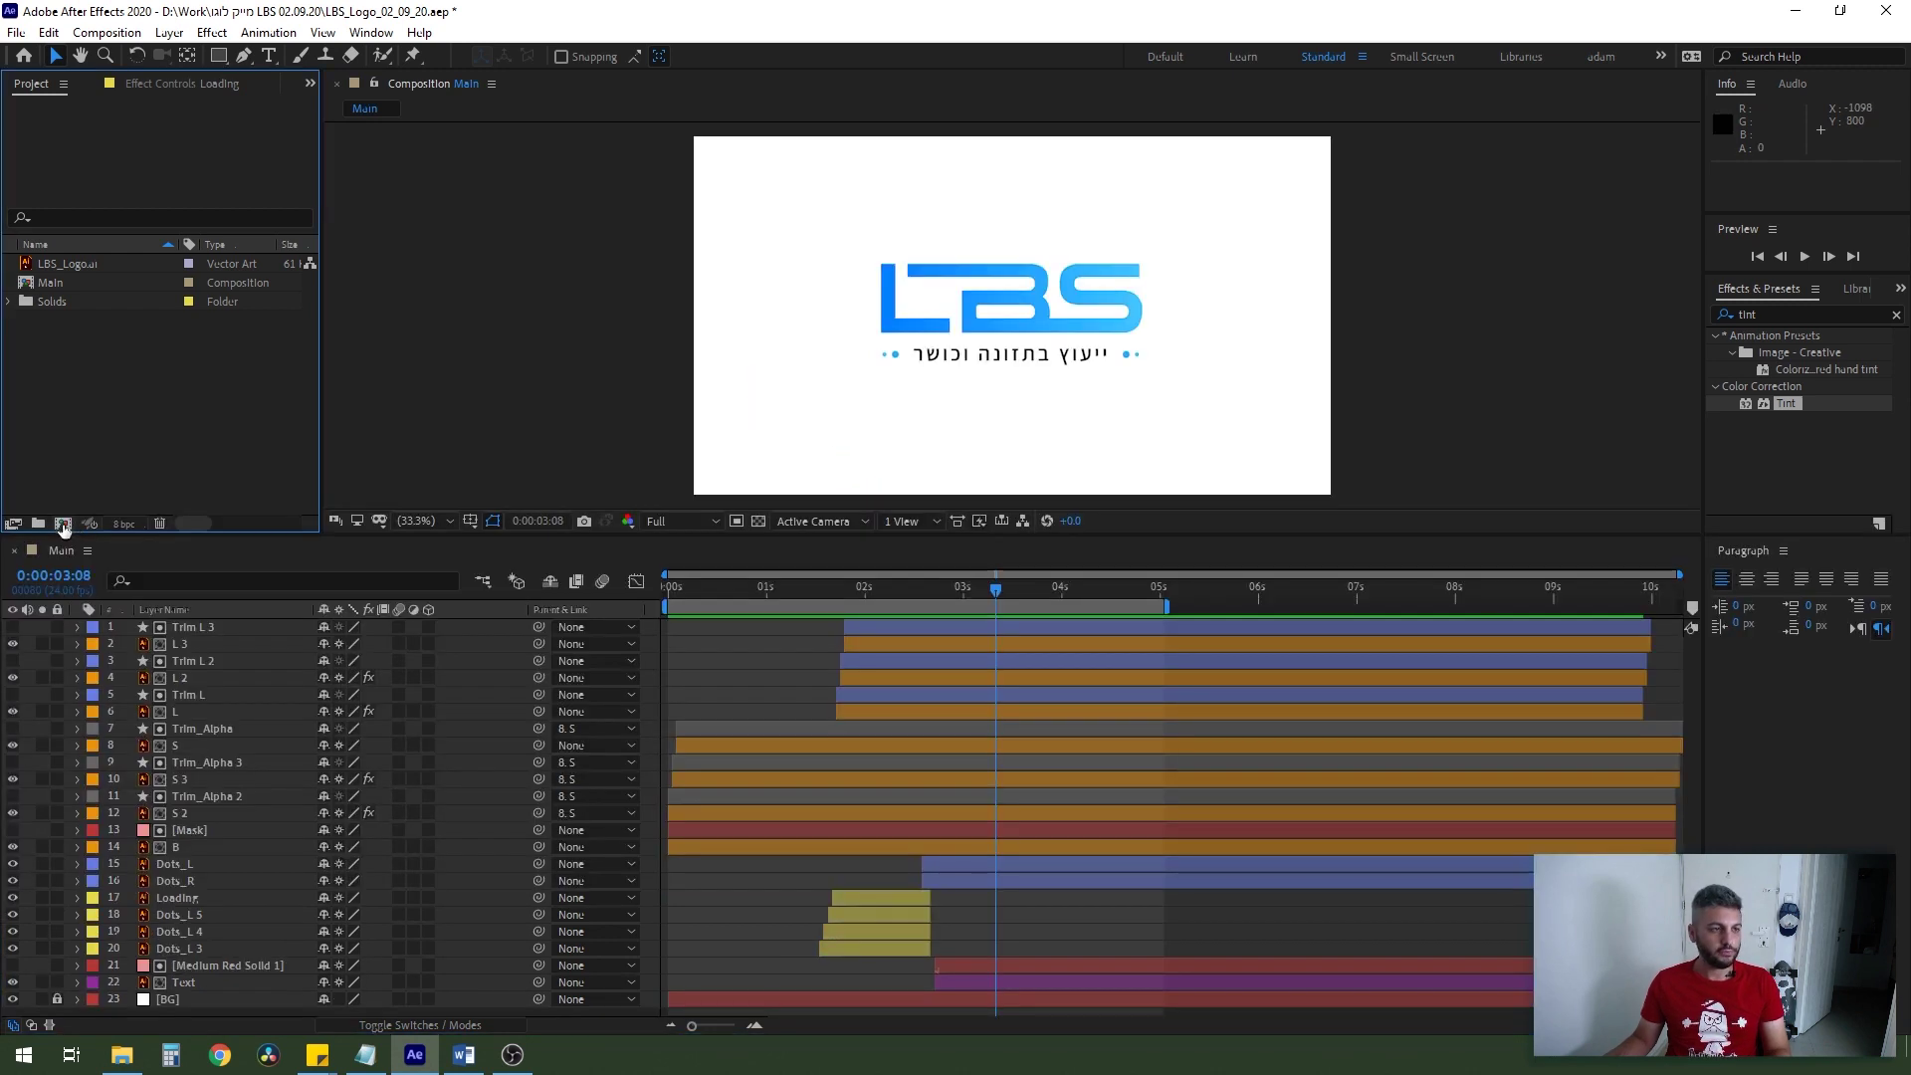
- Create Comp 1 at HDTV 1080 24 and add LBS_Logo.ai to it
{"action": "left_click", "coordinate": [65, 525]}
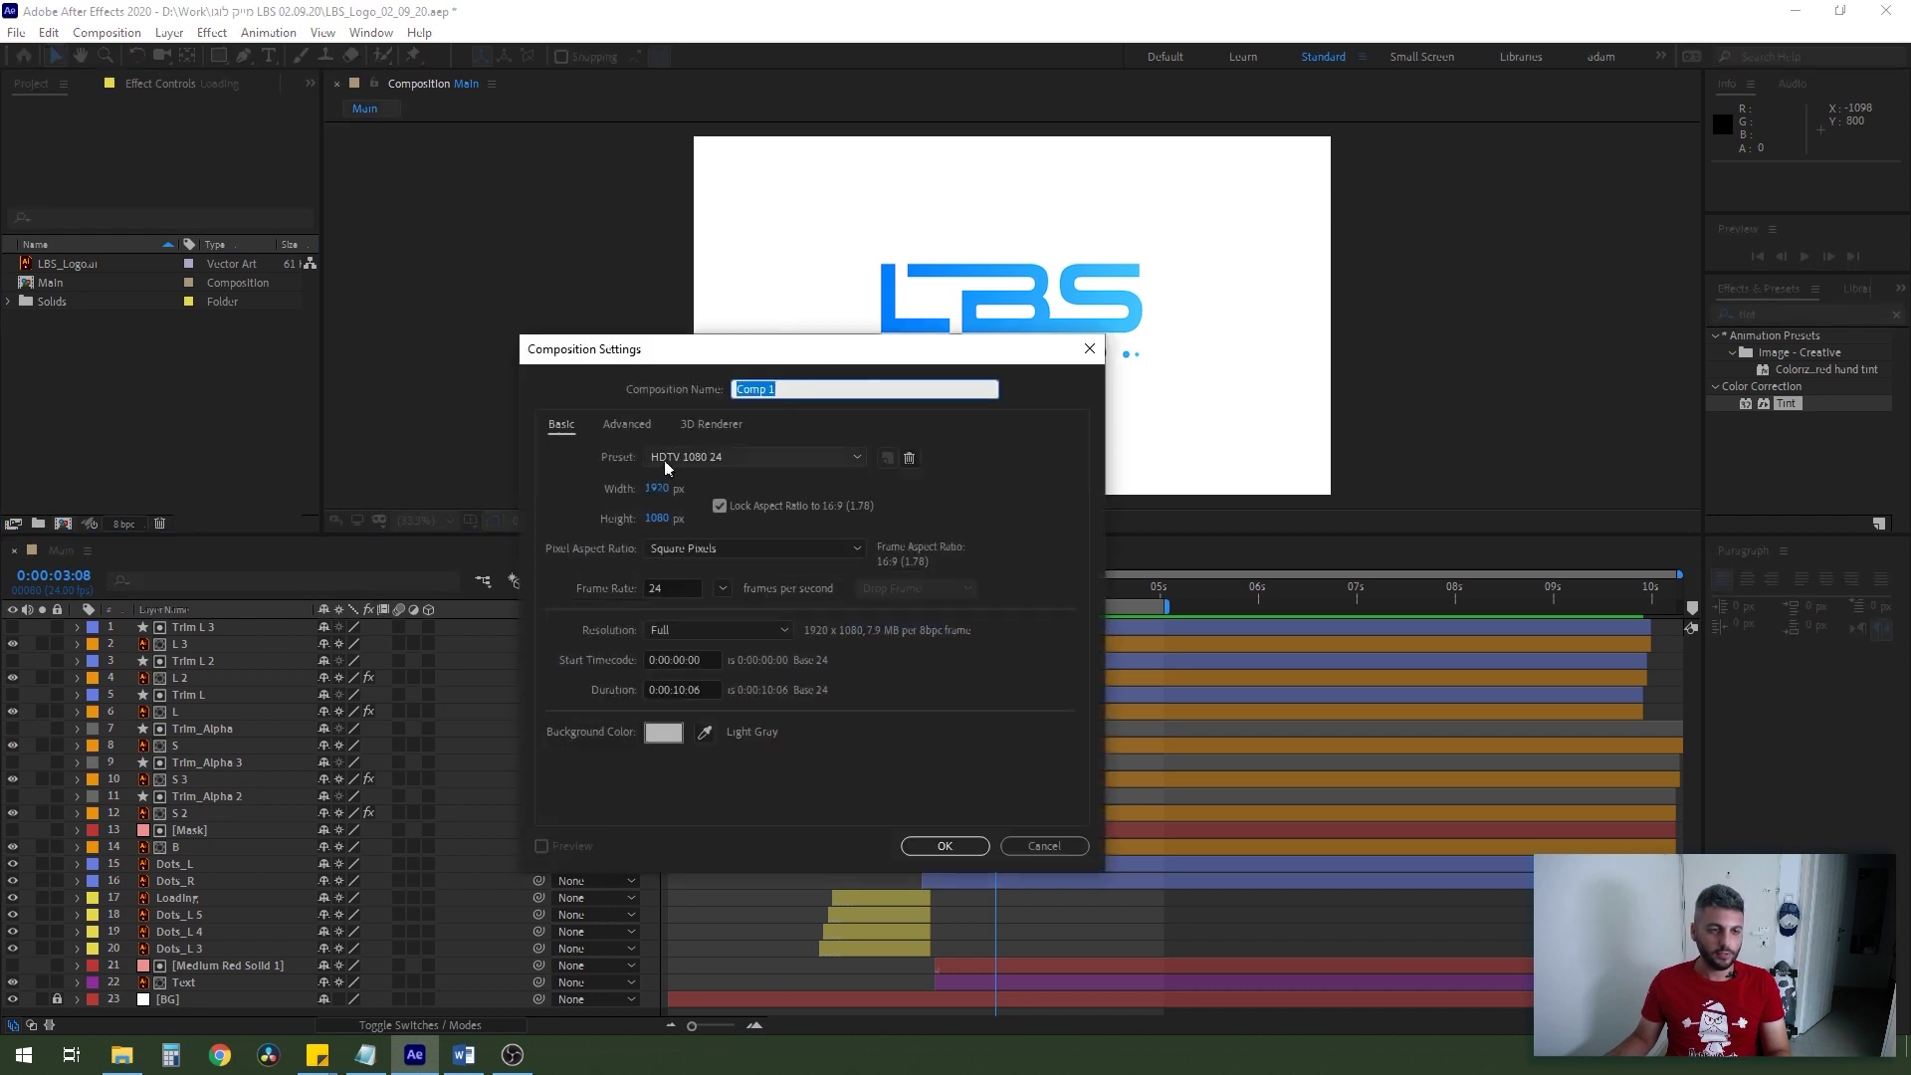
{"action": "left_click", "coordinate": [944, 845]}
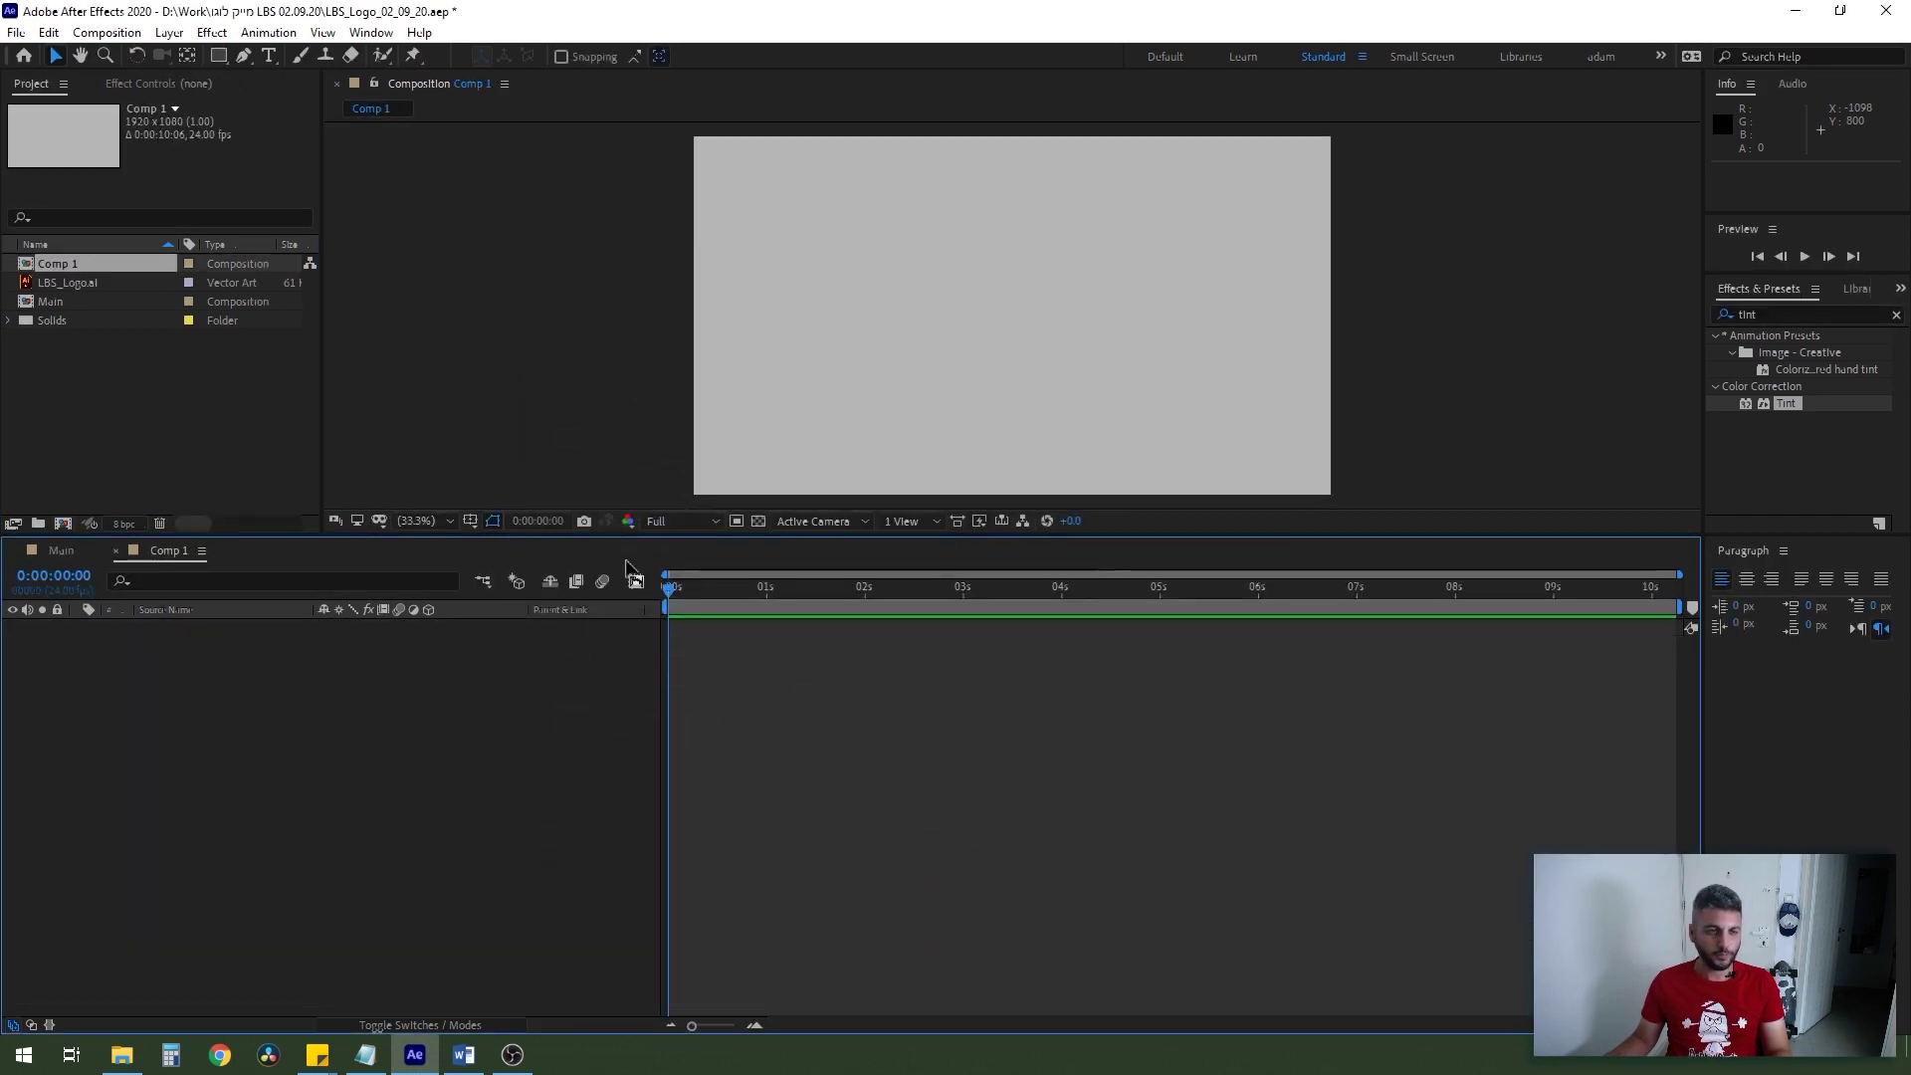
{"action": "left_click_drag", "start_coordinate": [68, 283], "coordinate": [333, 819]}
{"action": "left_click_drag", "start_coordinate": [960, 537], "coordinate": [920, 793]}
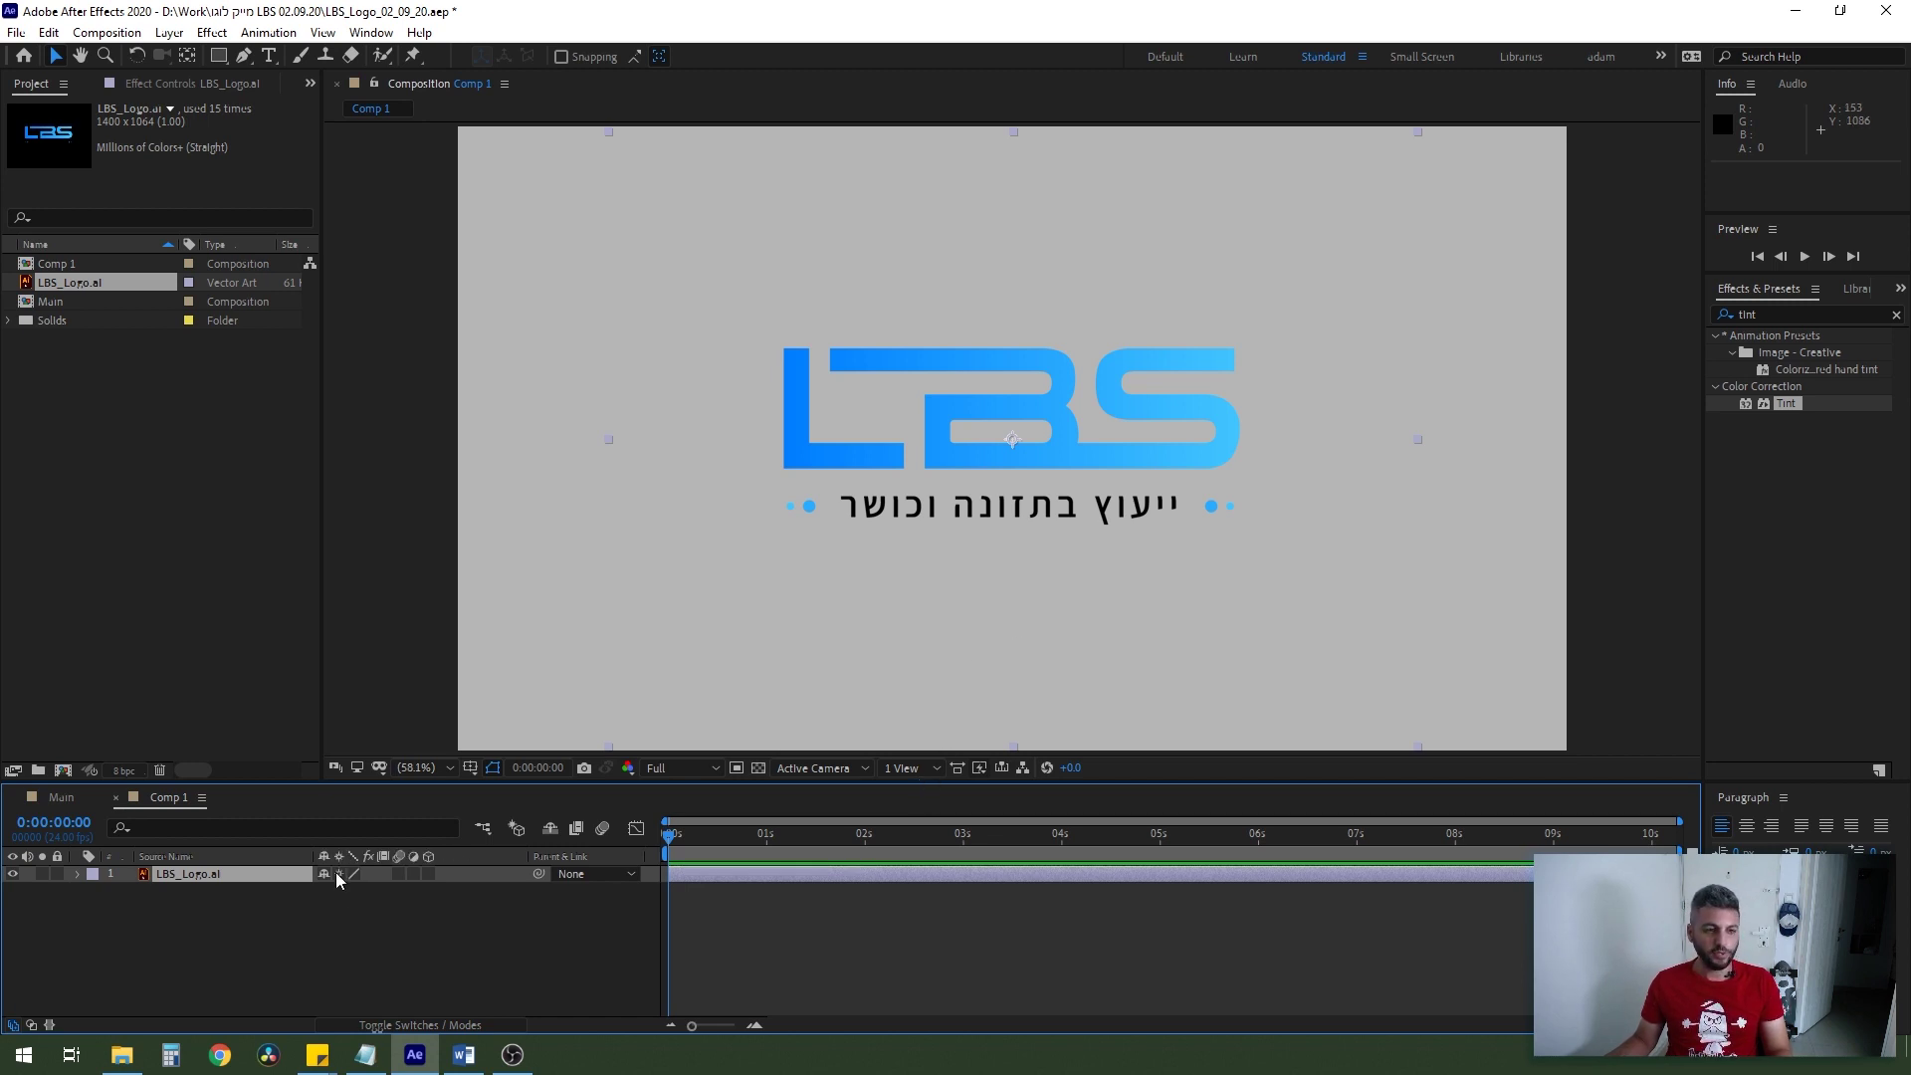
- Reveal and adjust the LBS_Logo.ai layer's Scale, leaving it at 100%
{"action": "left_click", "coordinate": [223, 880]}
{"action": "key", "text": "s"}
{"action": "left_click_drag", "start_coordinate": [379, 891], "coordinate": [750, 972]}
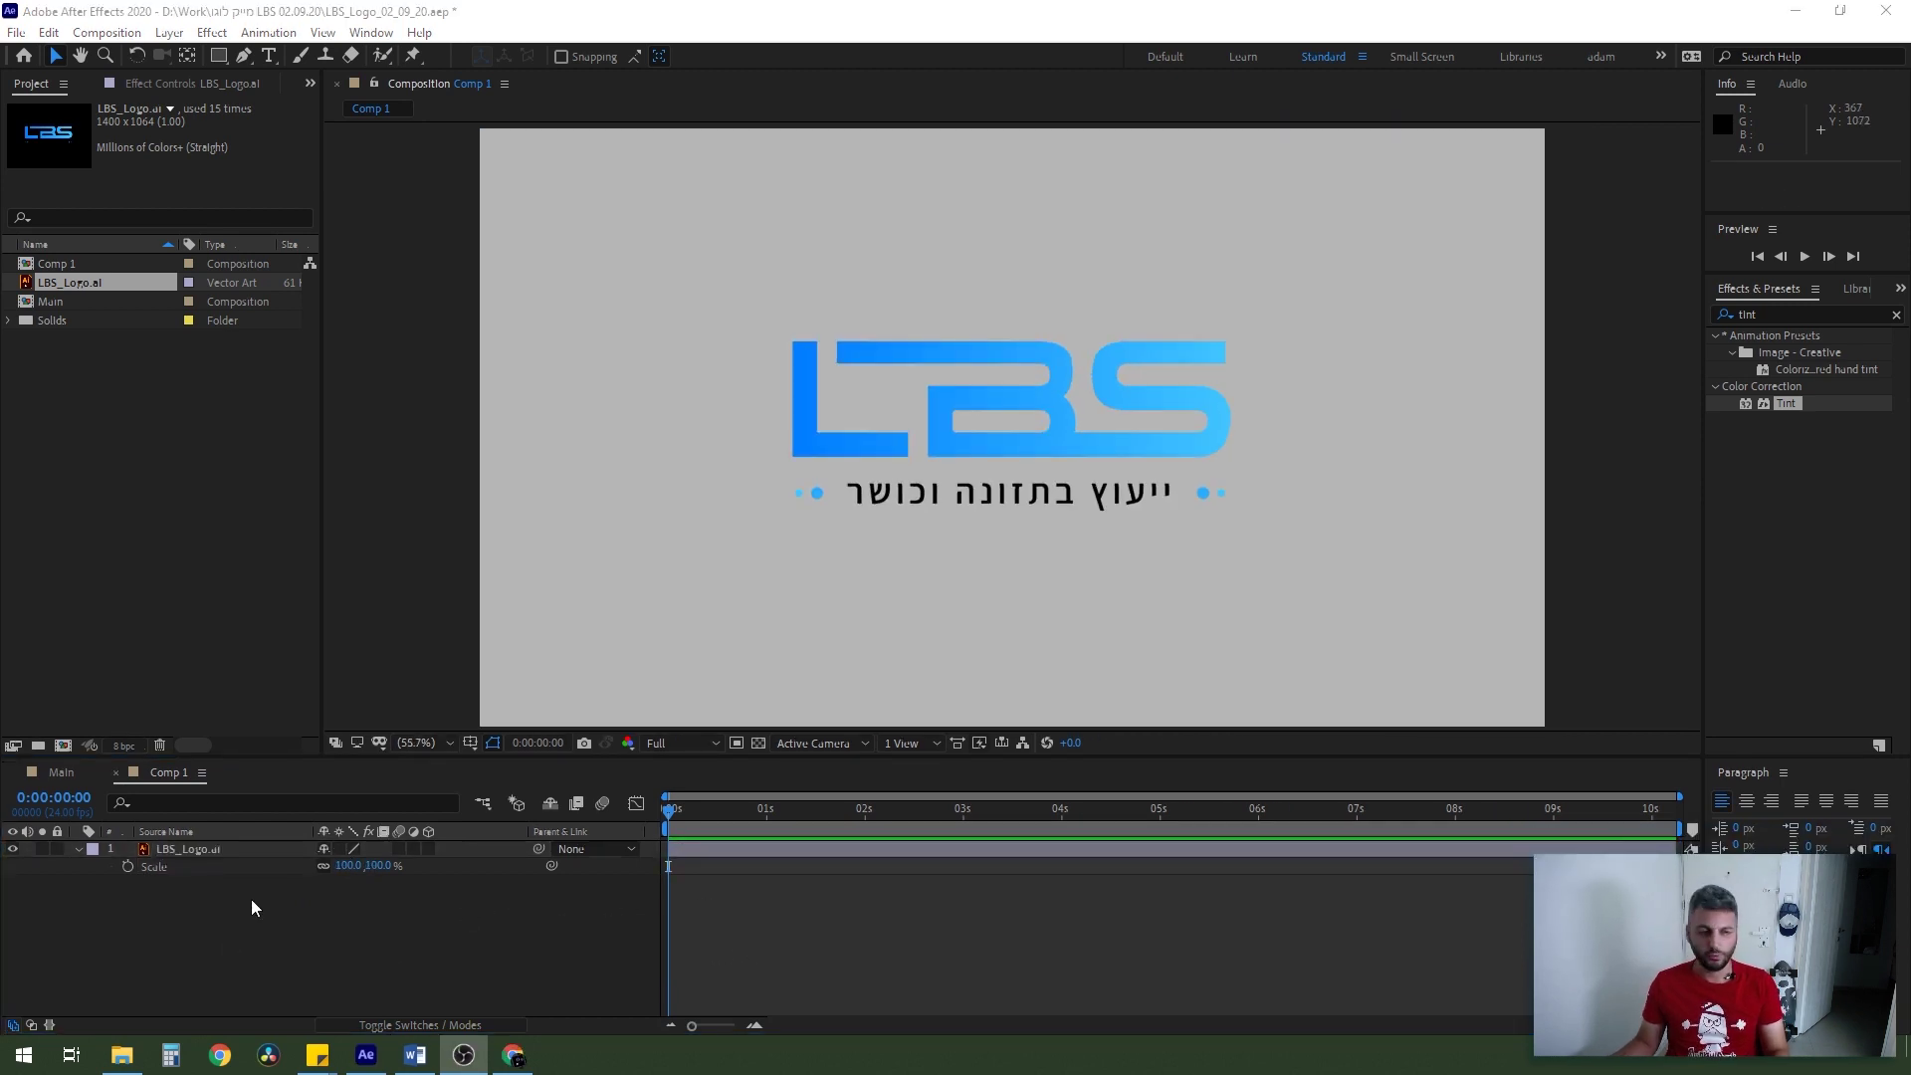
- Create a white solid layer named BG
{"action": "left_click", "coordinate": [213, 962]}
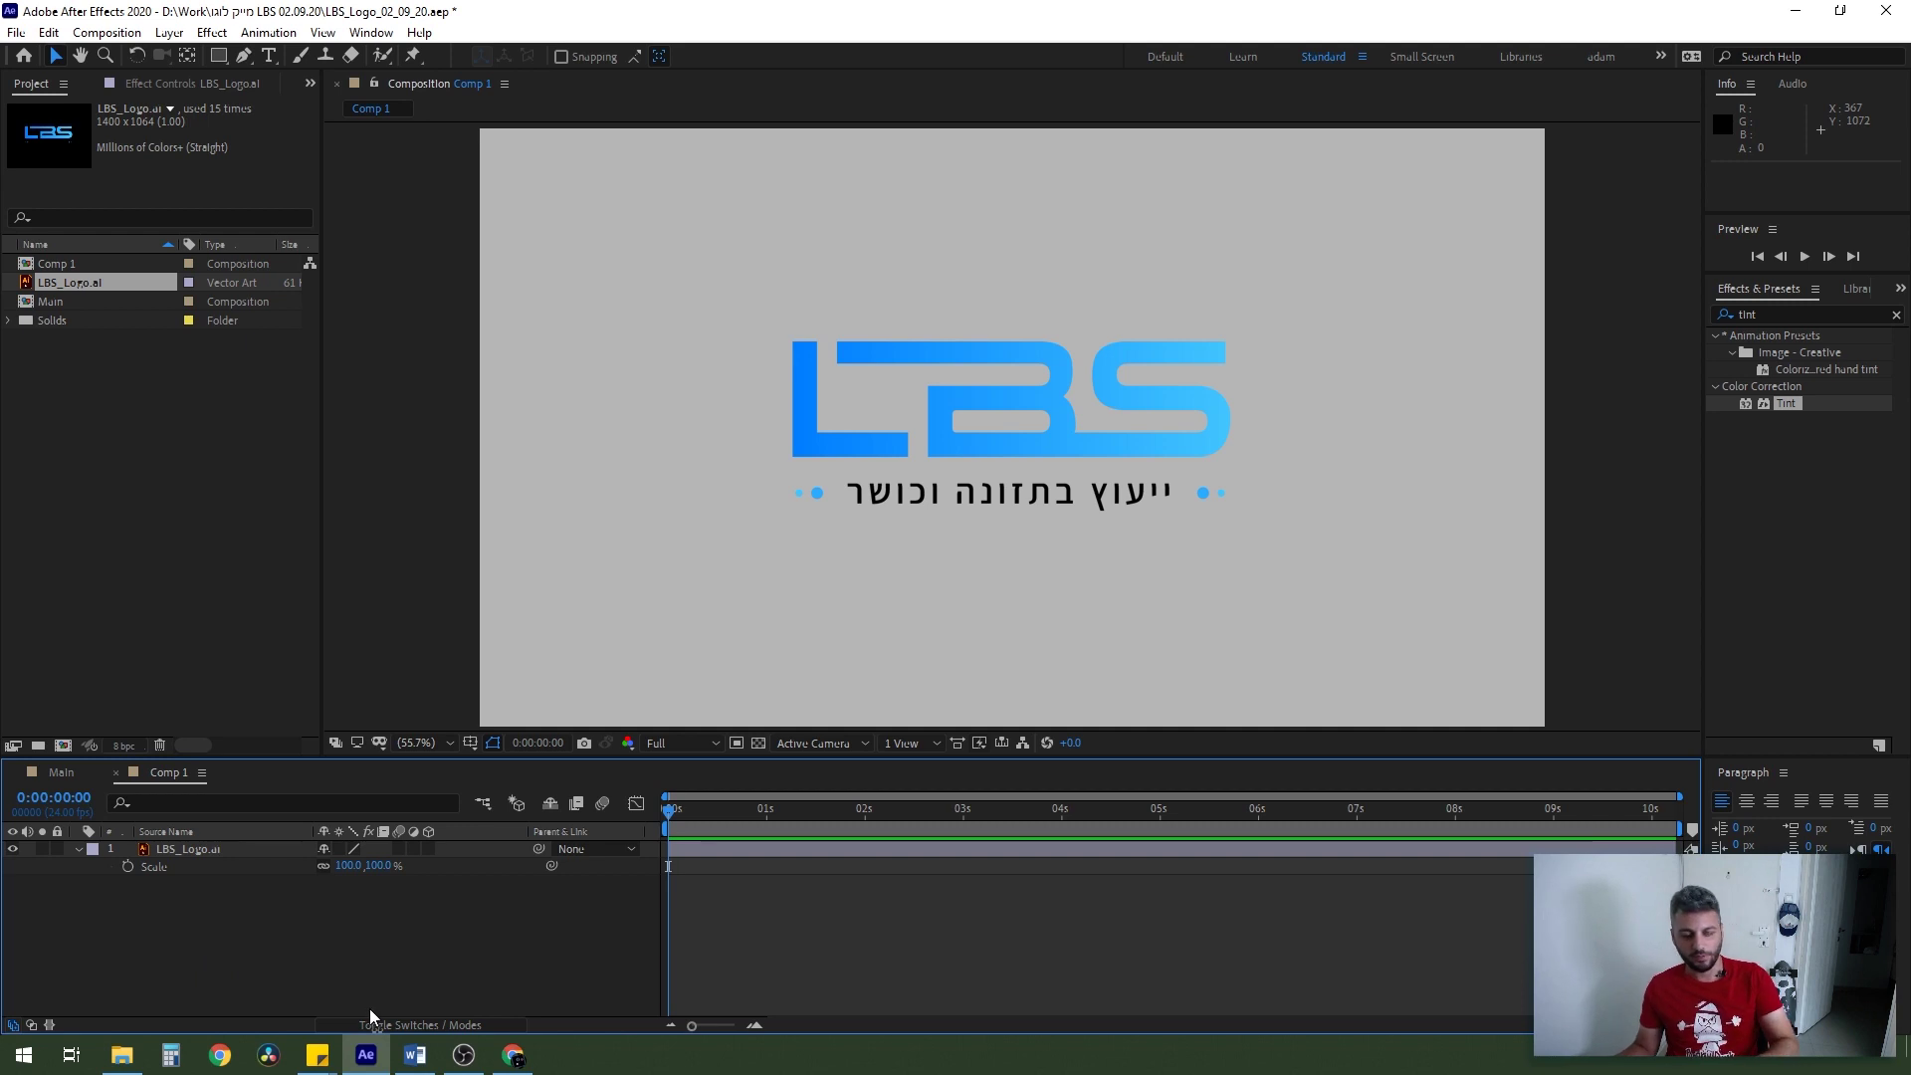
{"action": "key", "text": "ctrl+y"}
{"action": "left_click", "coordinate": [1483, 661]}
{"action": "left_click_drag", "start_coordinate": [1433, 378], "coordinate": [1033, 333]}
{"action": "key", "text": "Return"}
{"action": "type", "text": "BG"}
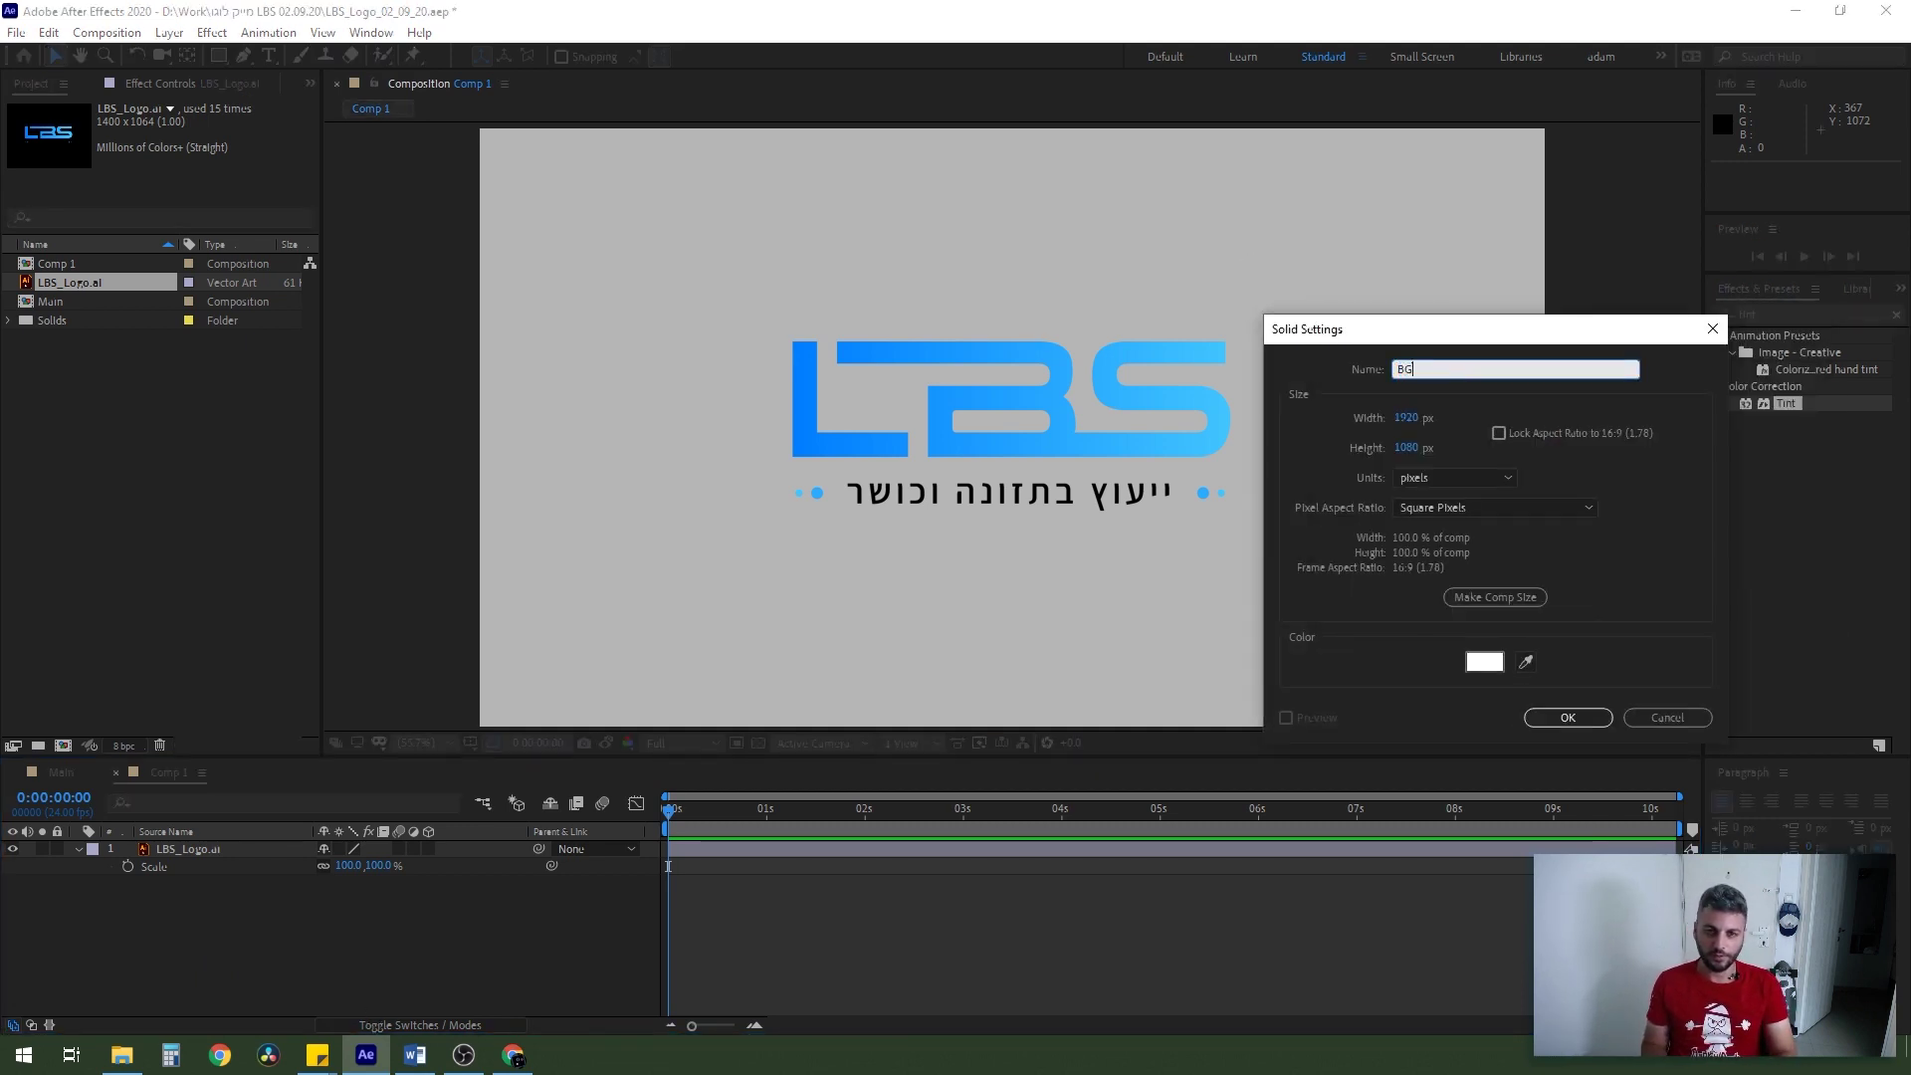
{"action": "key", "text": "Return"}
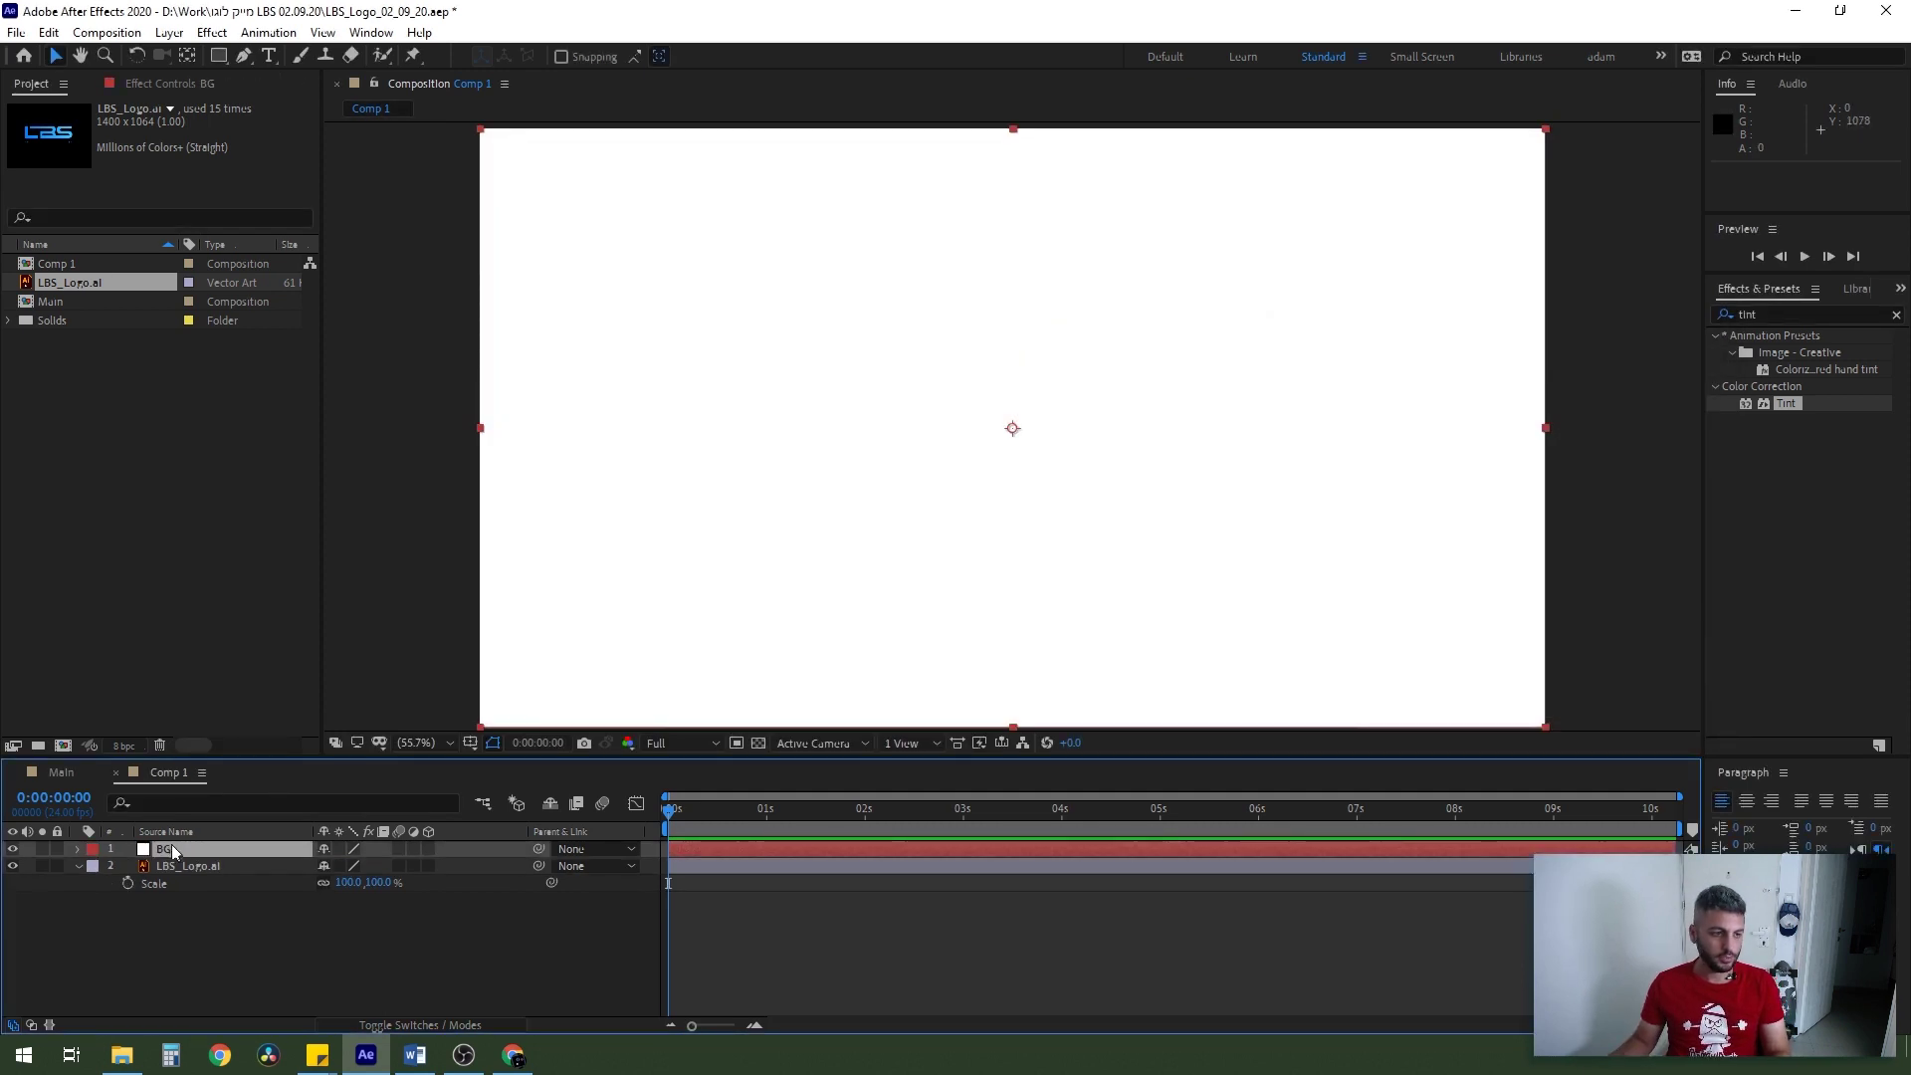
- Move BG beneath the logo layer and view the composition at 100%
{"action": "left_click_drag", "start_coordinate": [174, 851], "coordinate": [179, 891]}
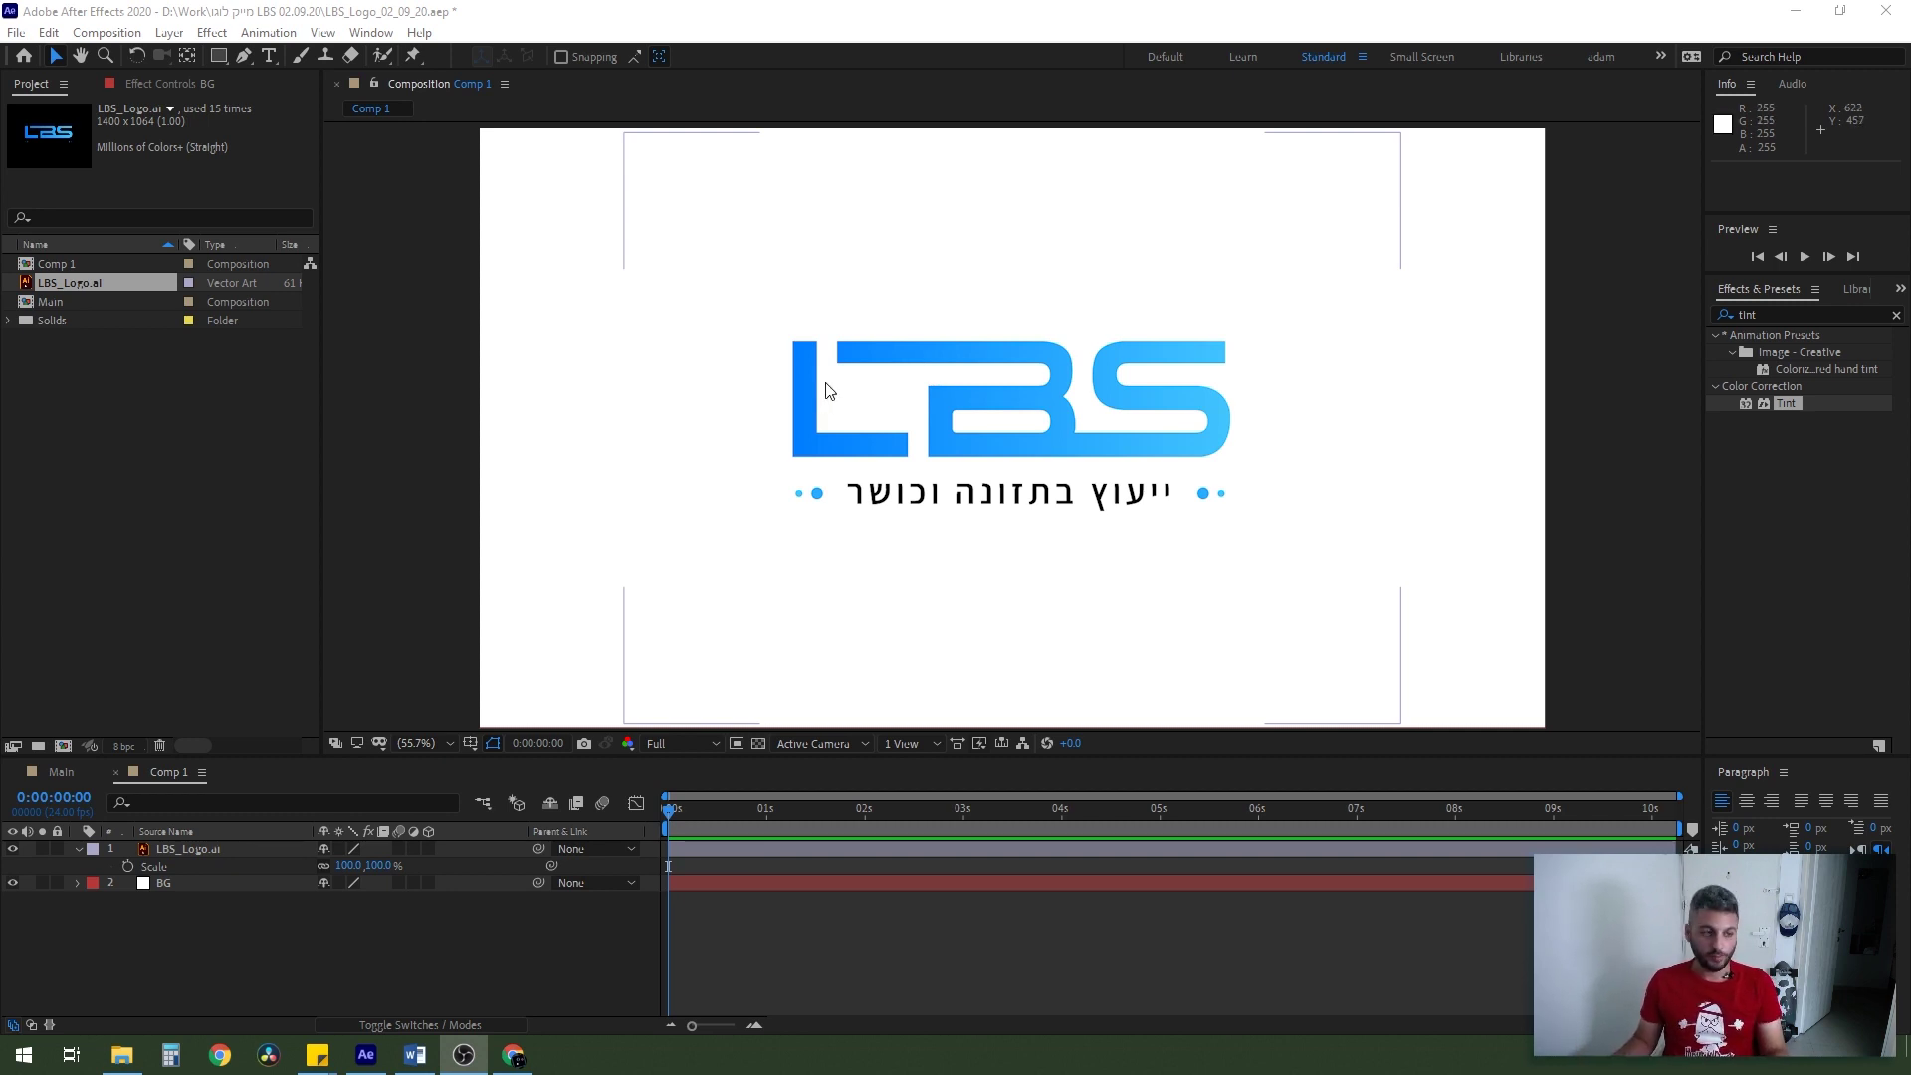
{"action": "key", "text": "slash"}
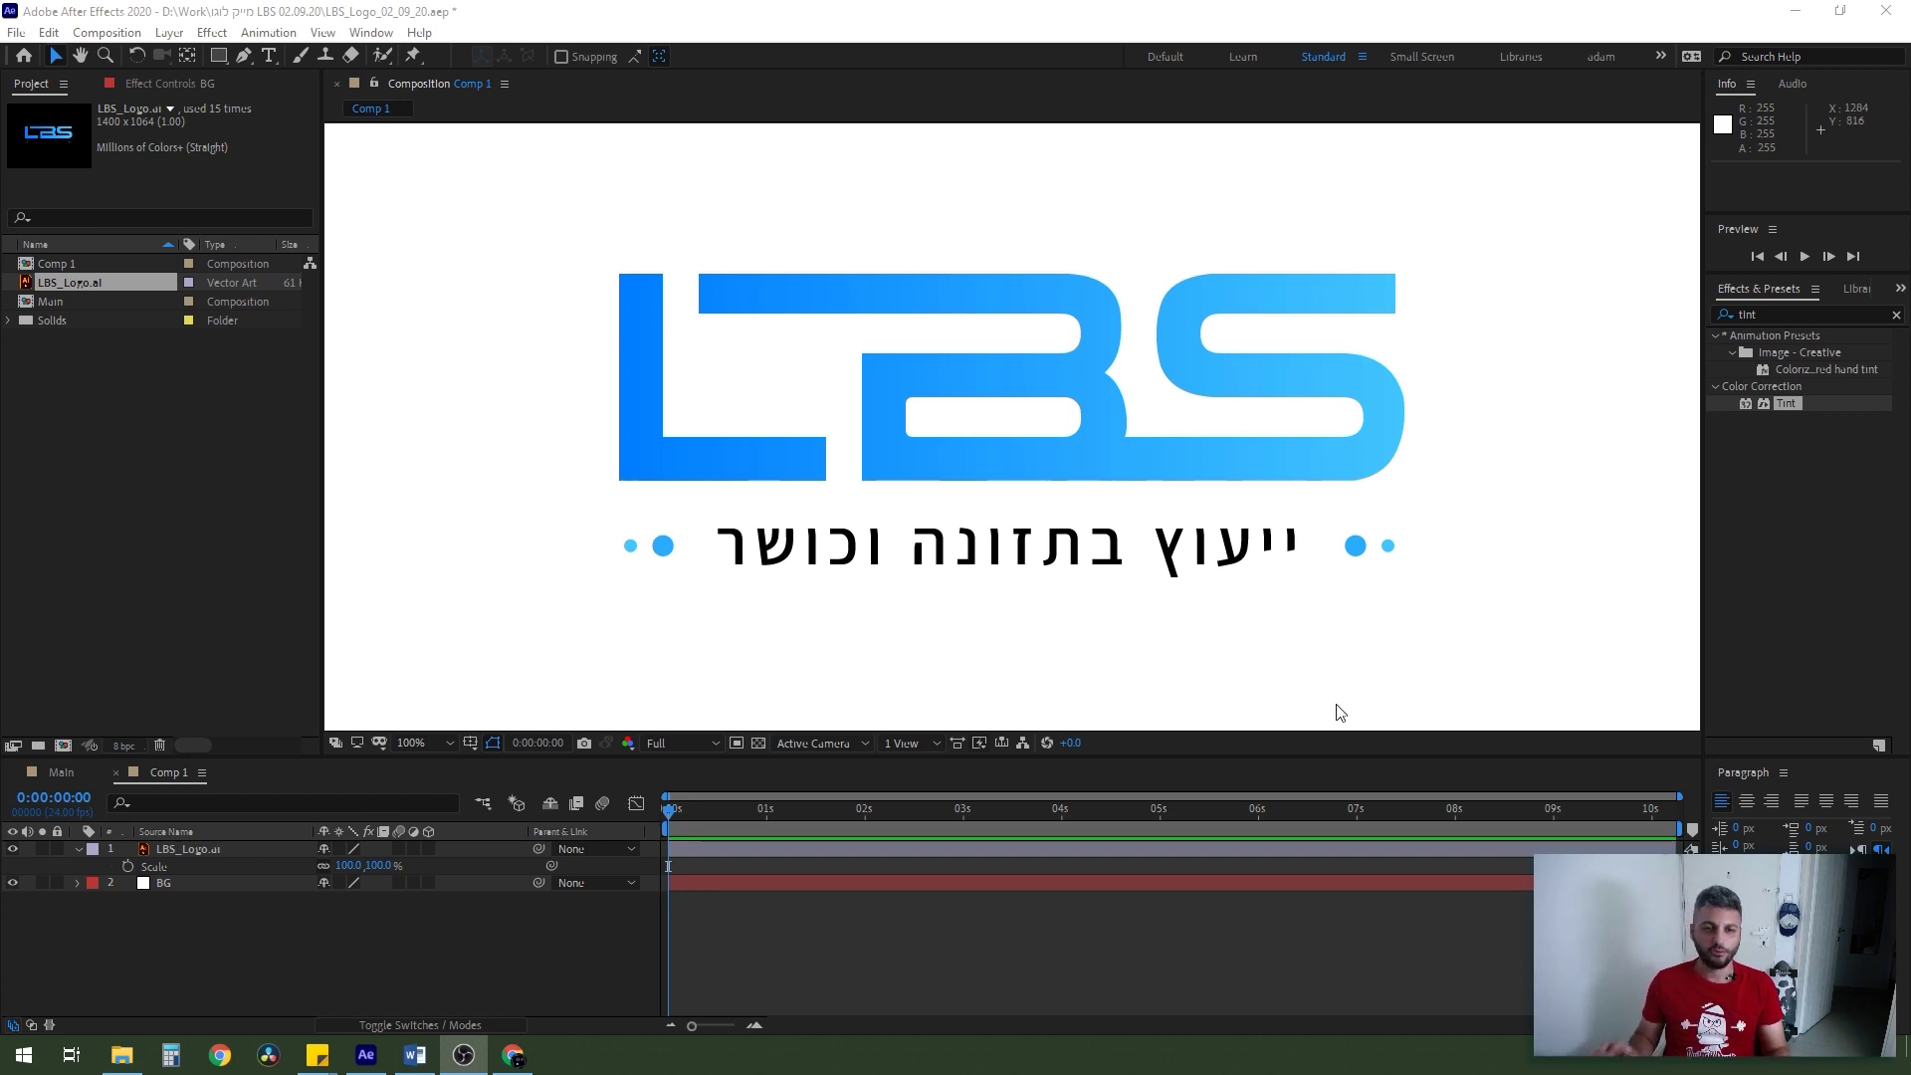
{"action": "left_click", "coordinate": [171, 851]}
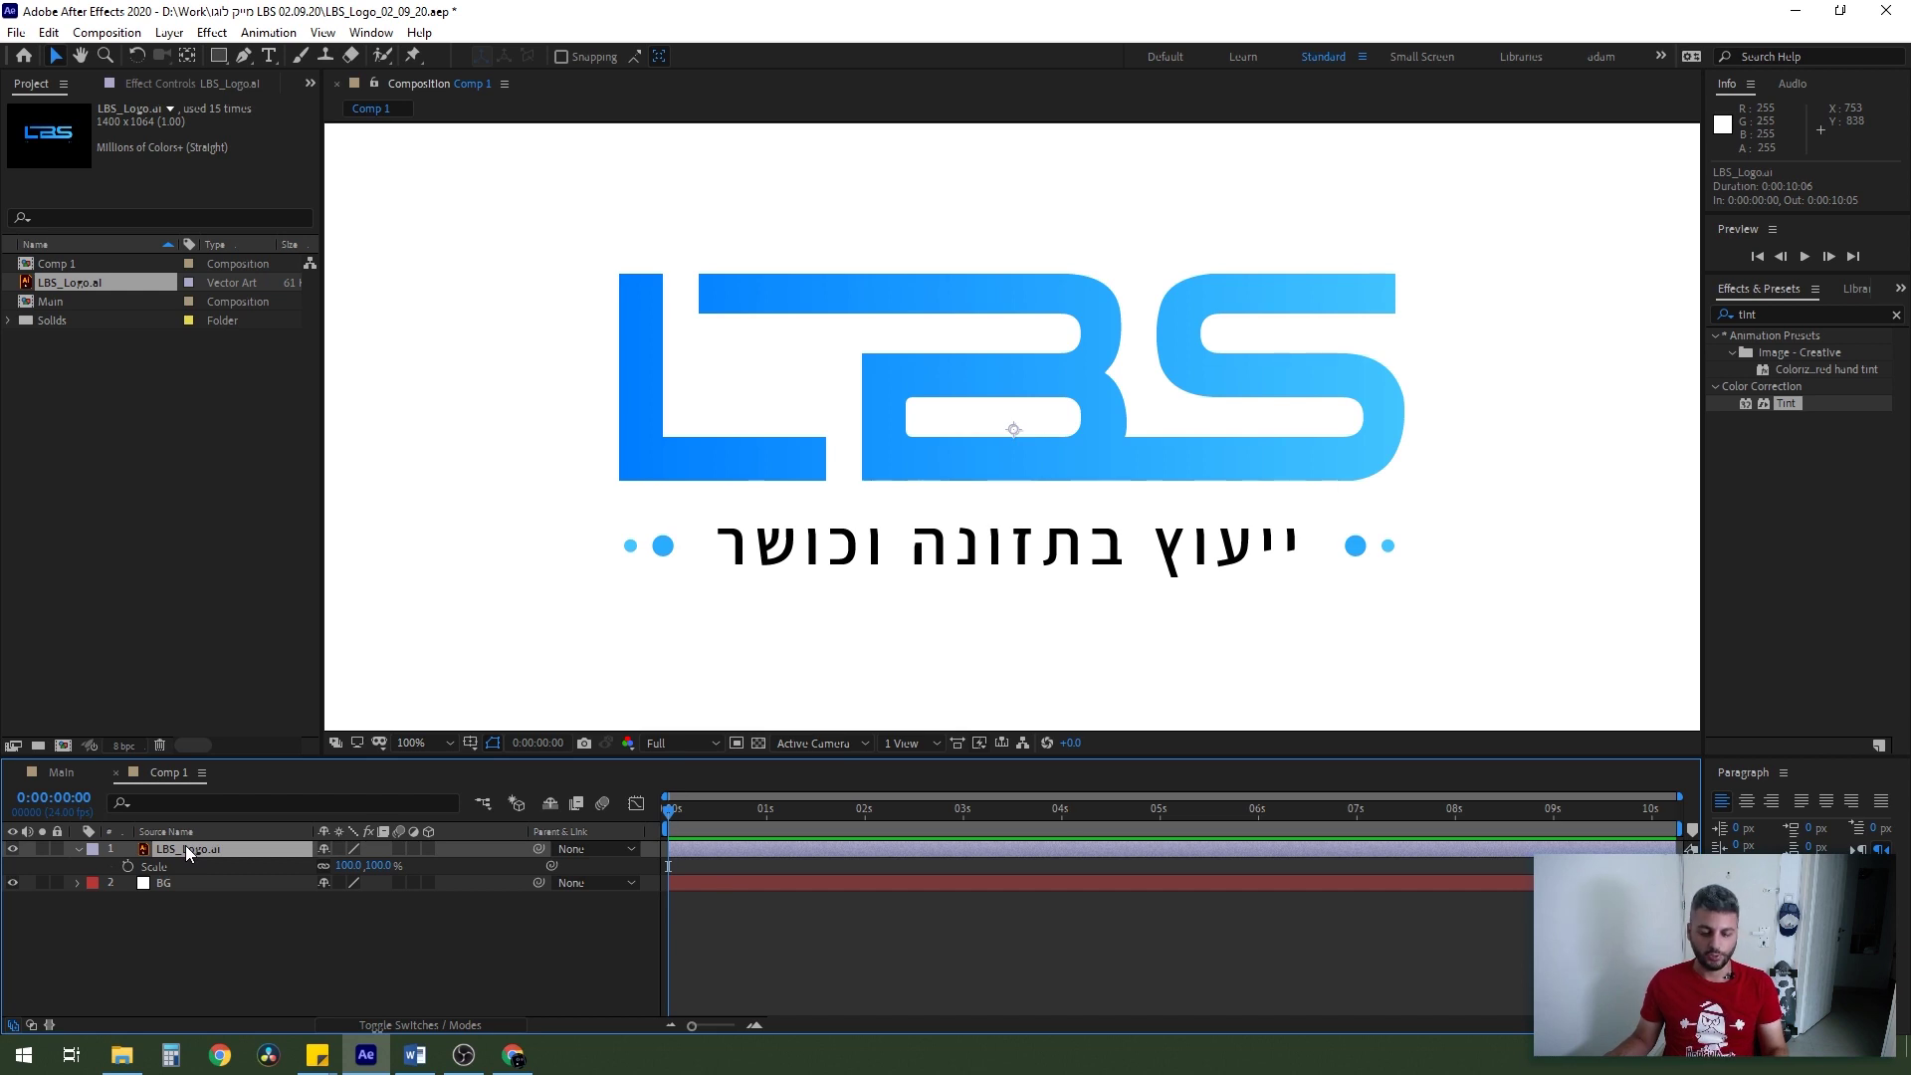
- Duplicate the logo layer and rename the bottom copy Text with a purple label
{"action": "key", "text": "ctrl+d"}
{"action": "key", "text": "ctrl+d"}
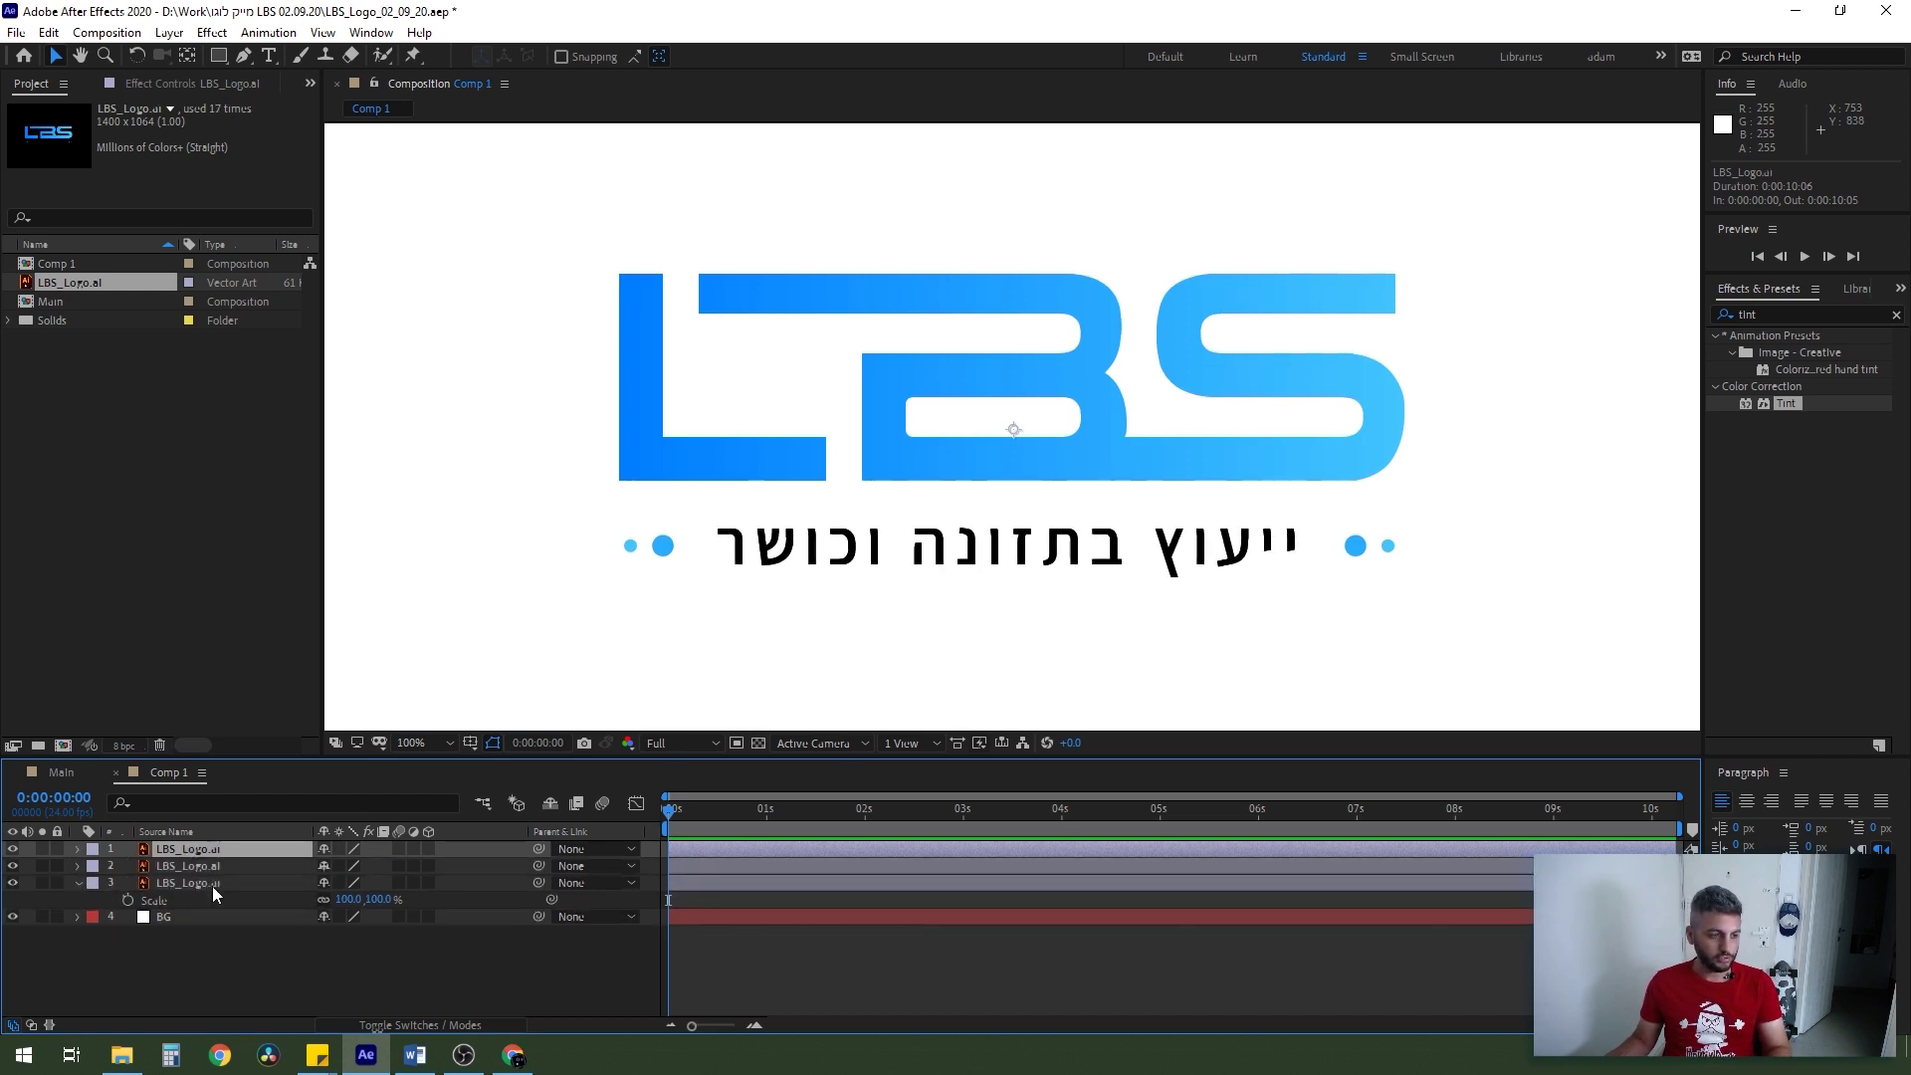
{"action": "key", "text": "ctrl+d"}
{"action": "key", "text": "ctrl+d"}
{"action": "key", "text": "ctrl+d"}
{"action": "left_click", "coordinate": [196, 933]}
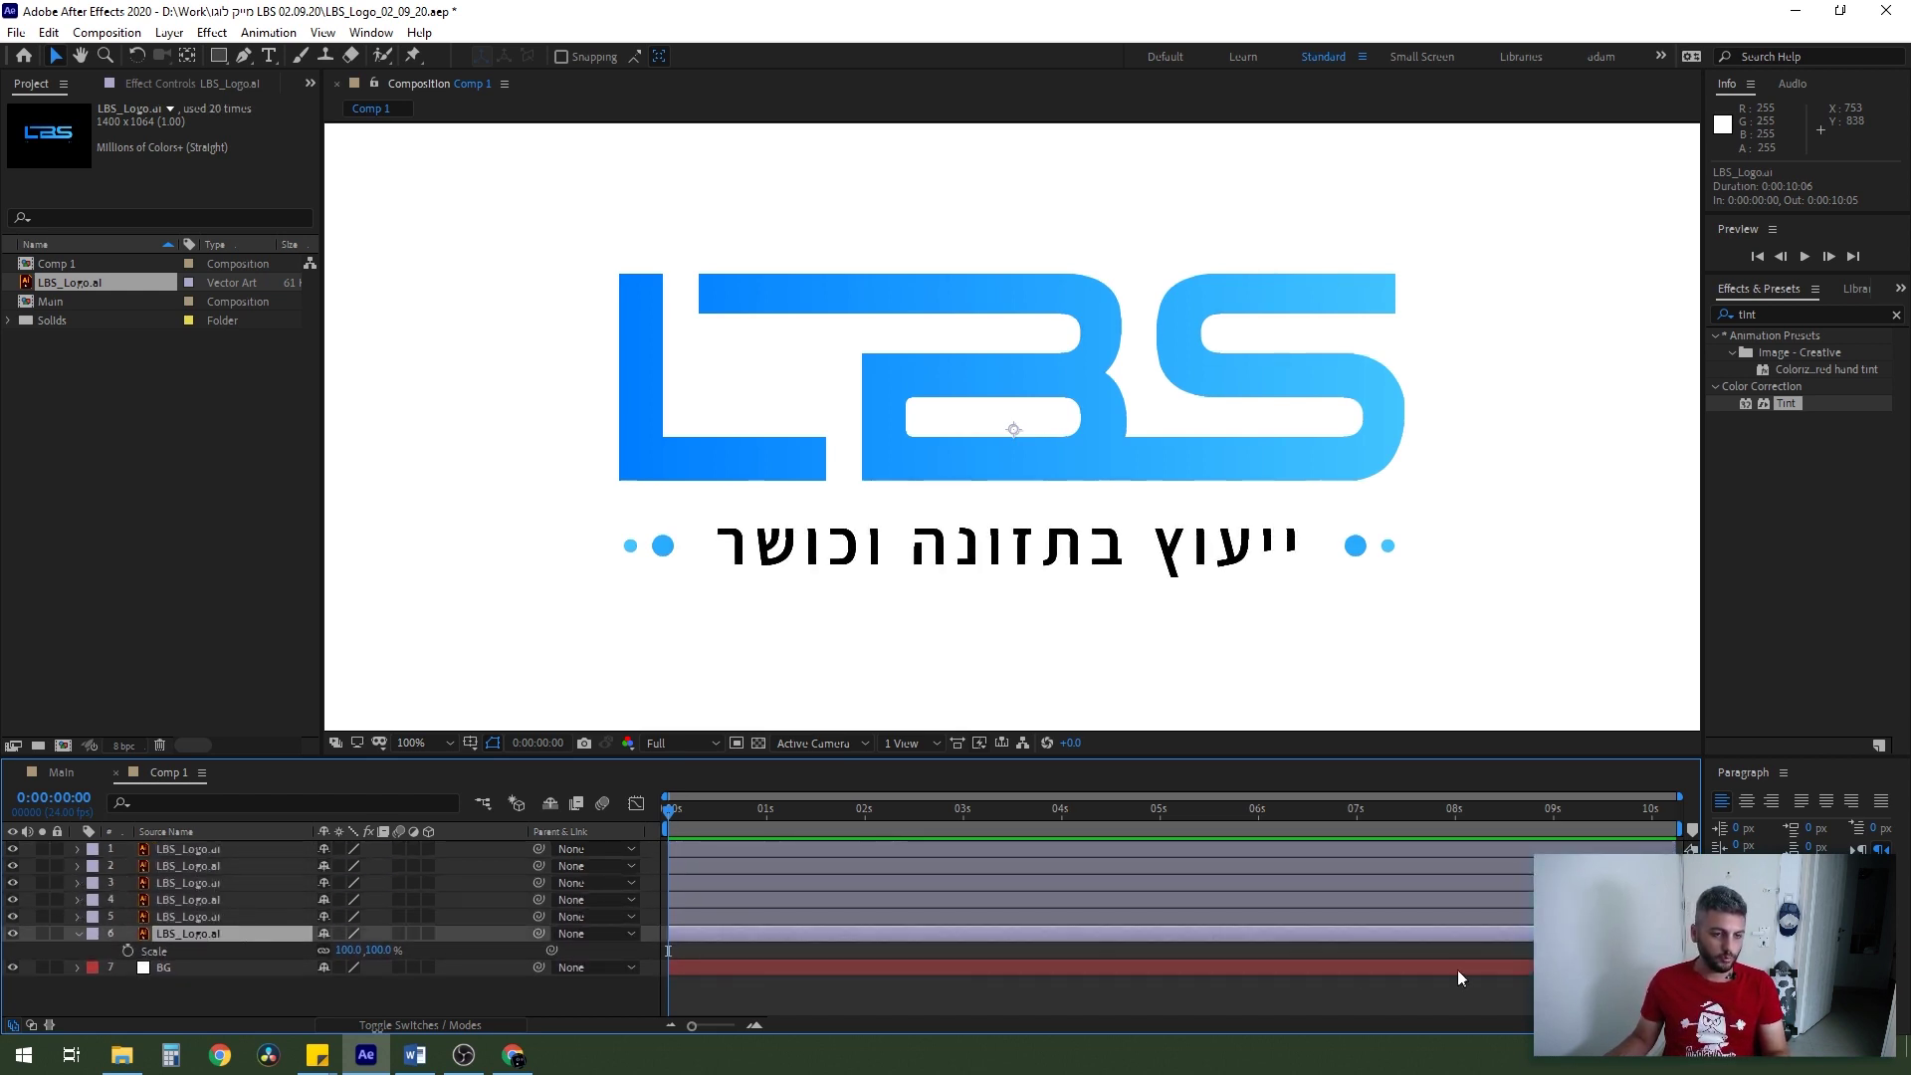
{"action": "key", "text": "Return"}
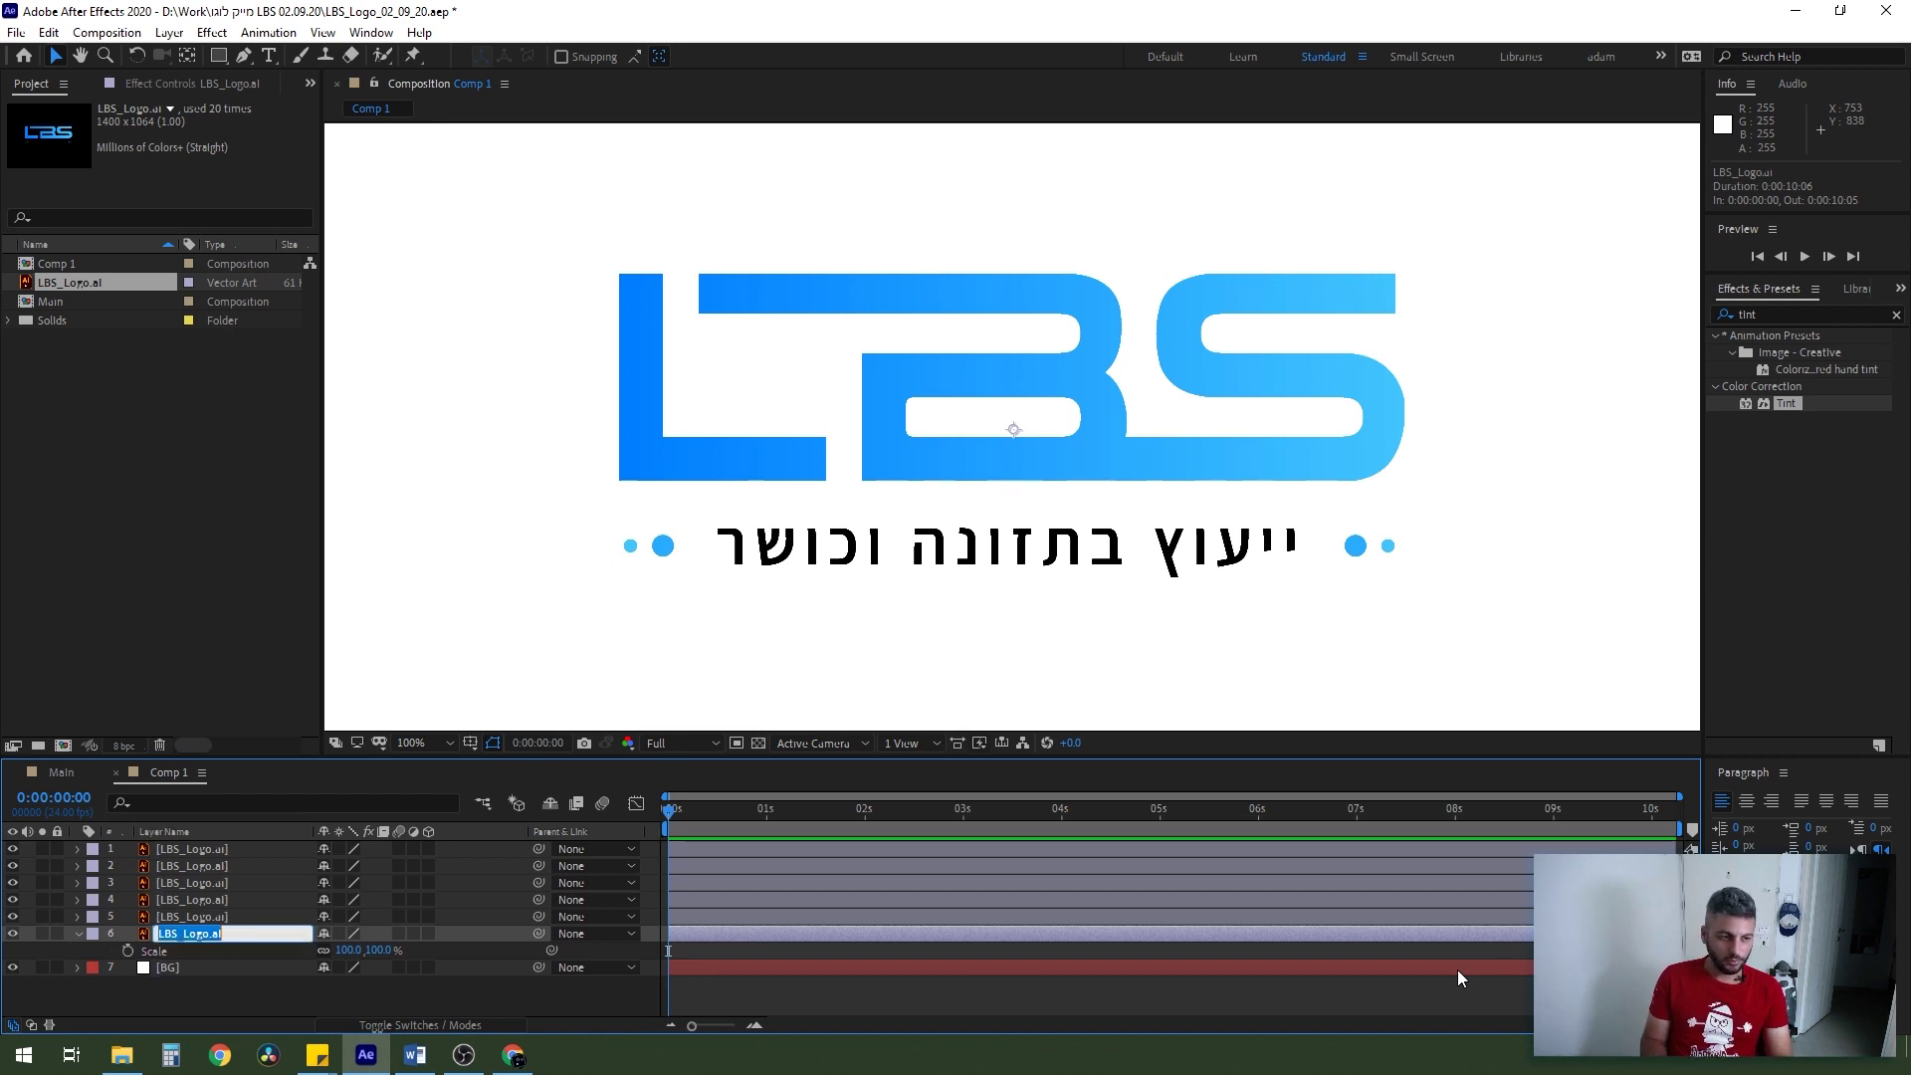
{"action": "type", "text": "Tp"}
{"action": "type", "text": "ext"}
{"action": "key", "text": "Return"}
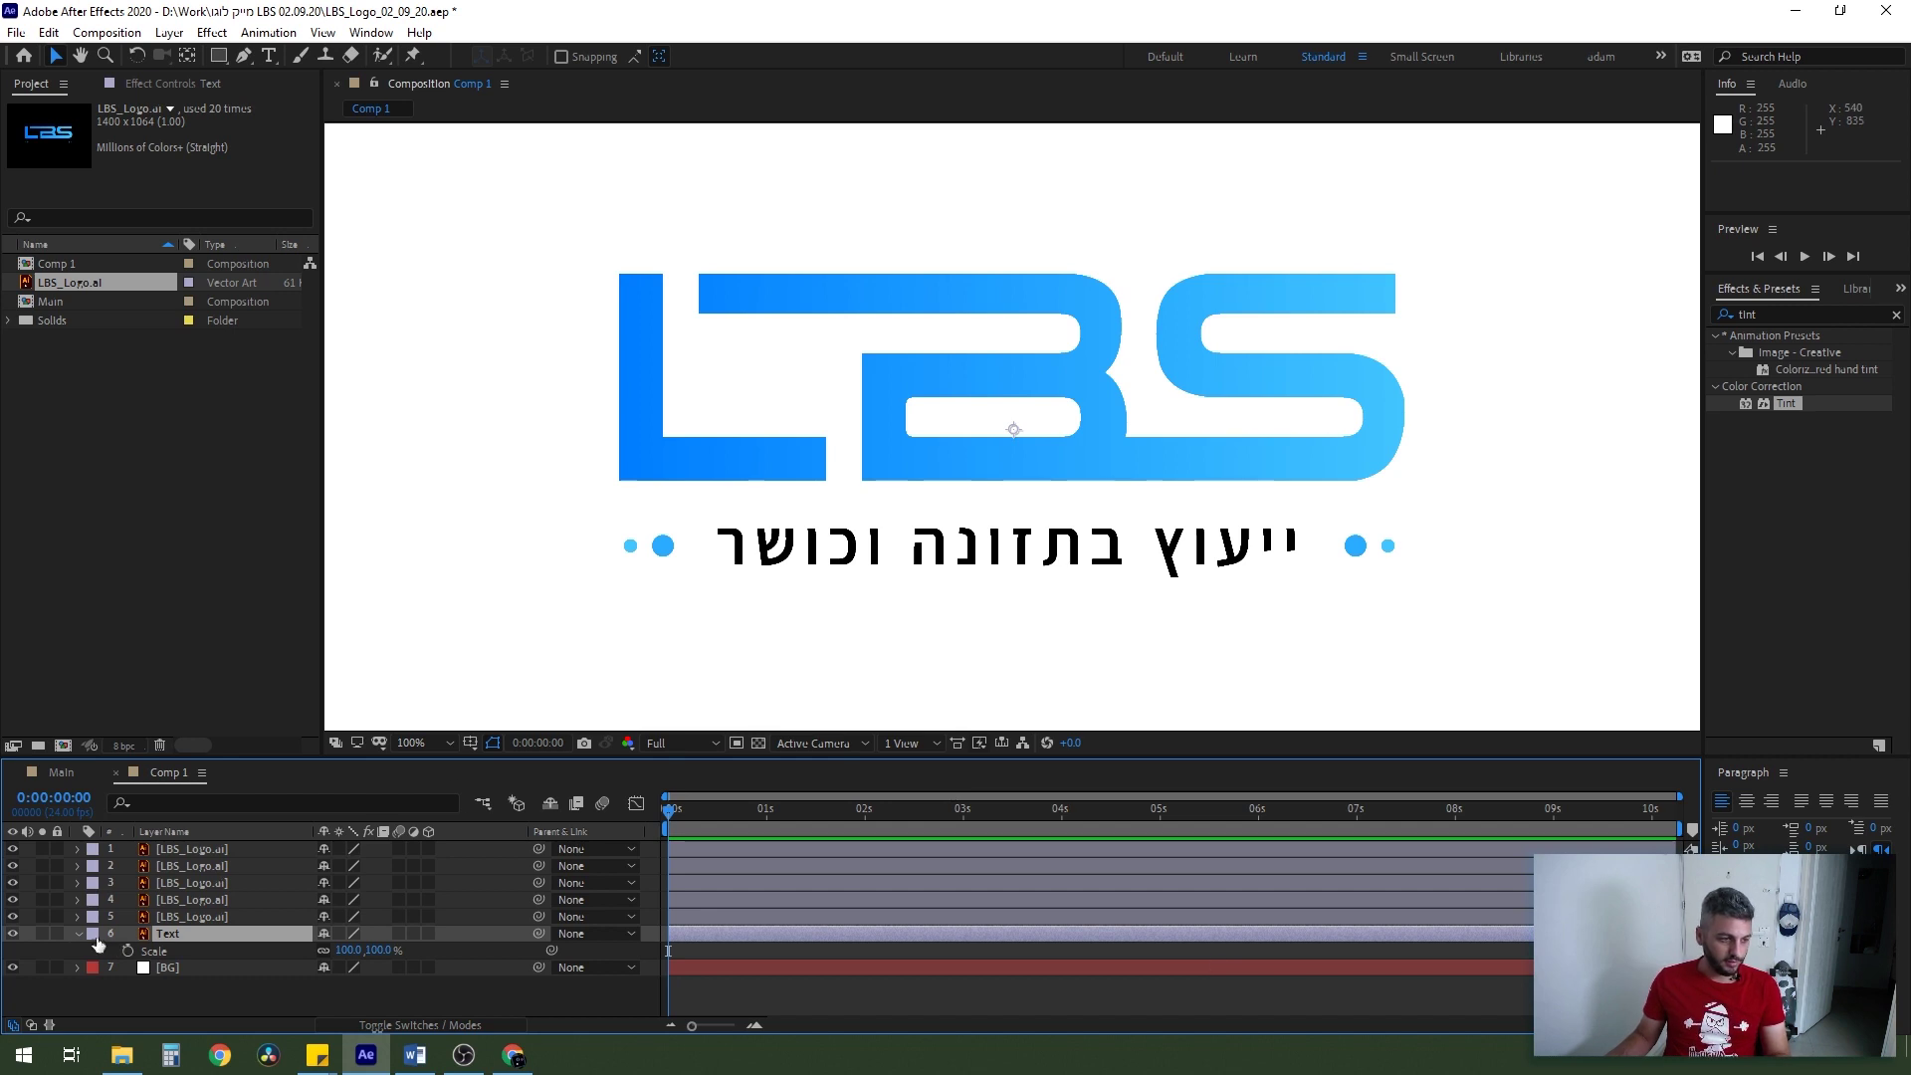
{"action": "left_click", "coordinate": [95, 937]}
{"action": "left_click", "coordinate": [174, 799]}
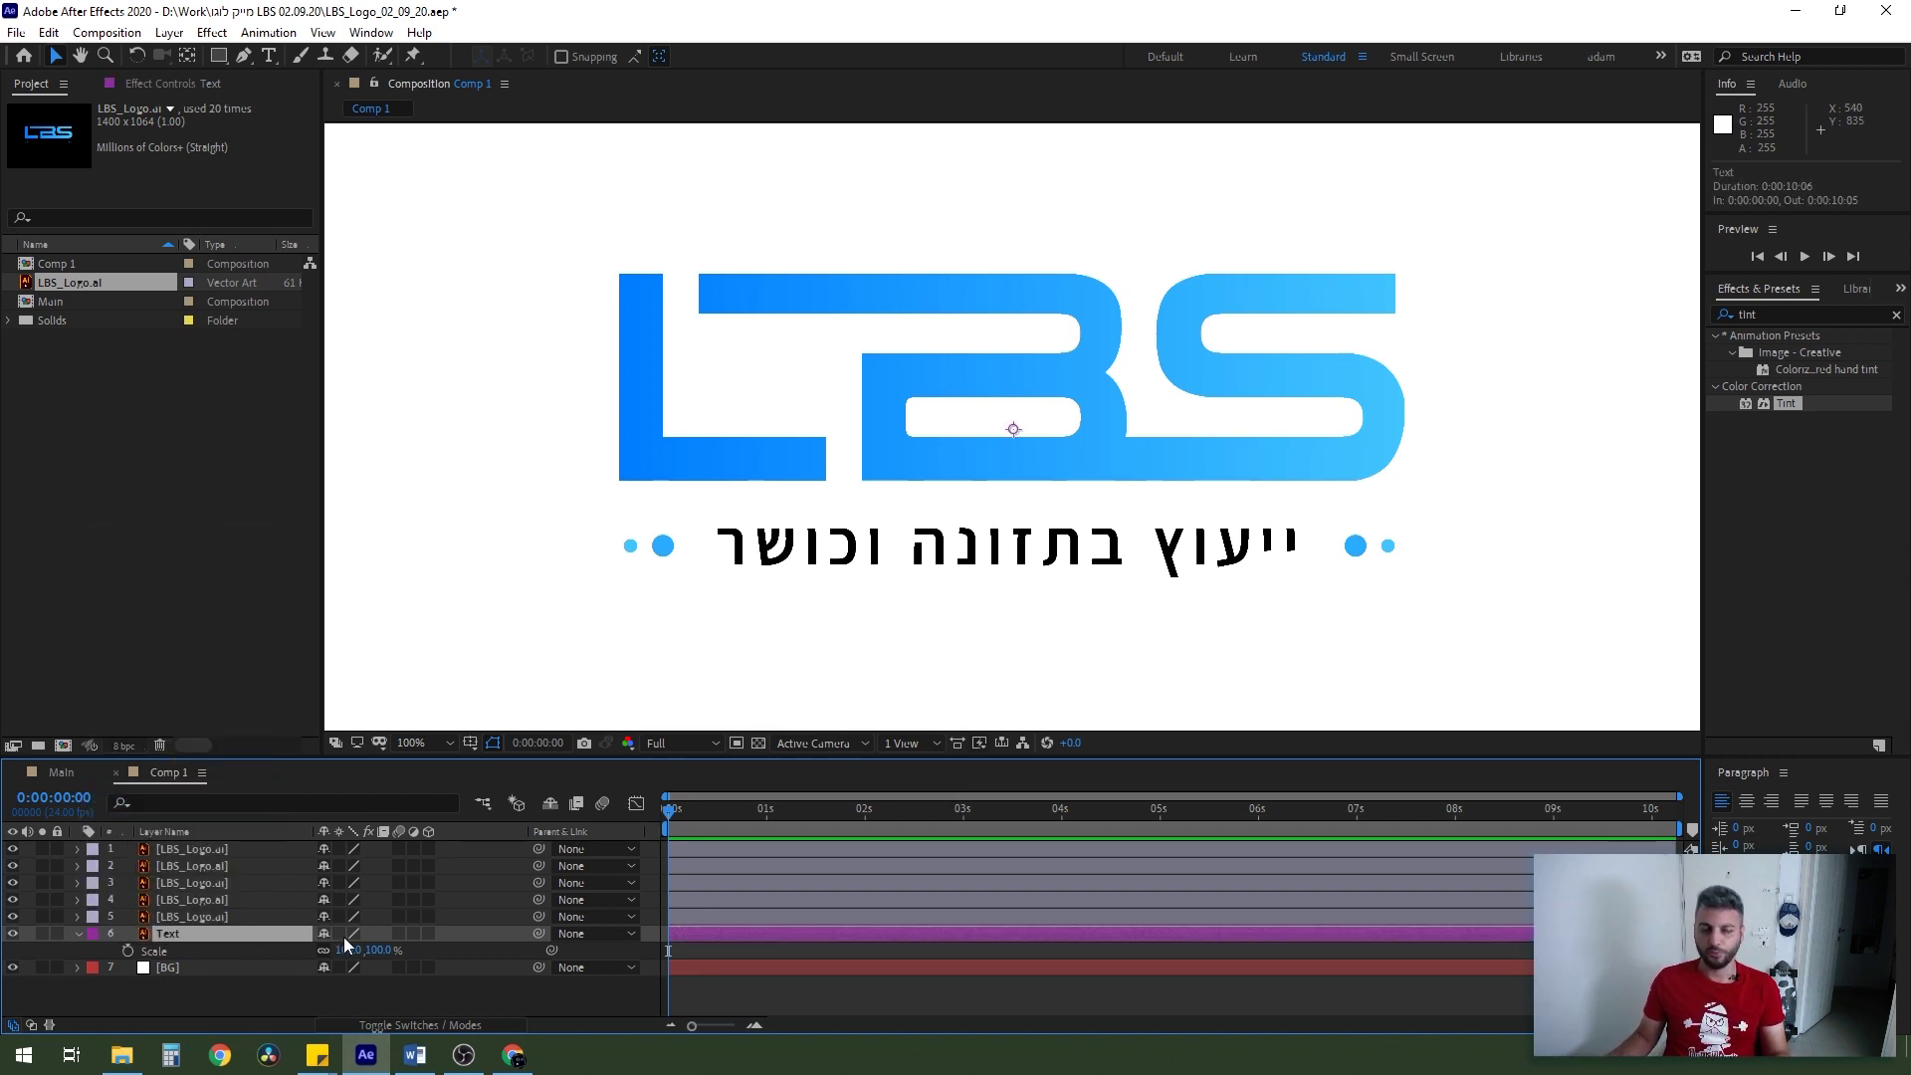
- Mask the Text layer to the Hebrew tagline with a rectangle and solo-check it
{"action": "left_click", "coordinate": [218, 56]}
{"action": "left_click_drag", "start_coordinate": [705, 516], "coordinate": [1311, 584]}
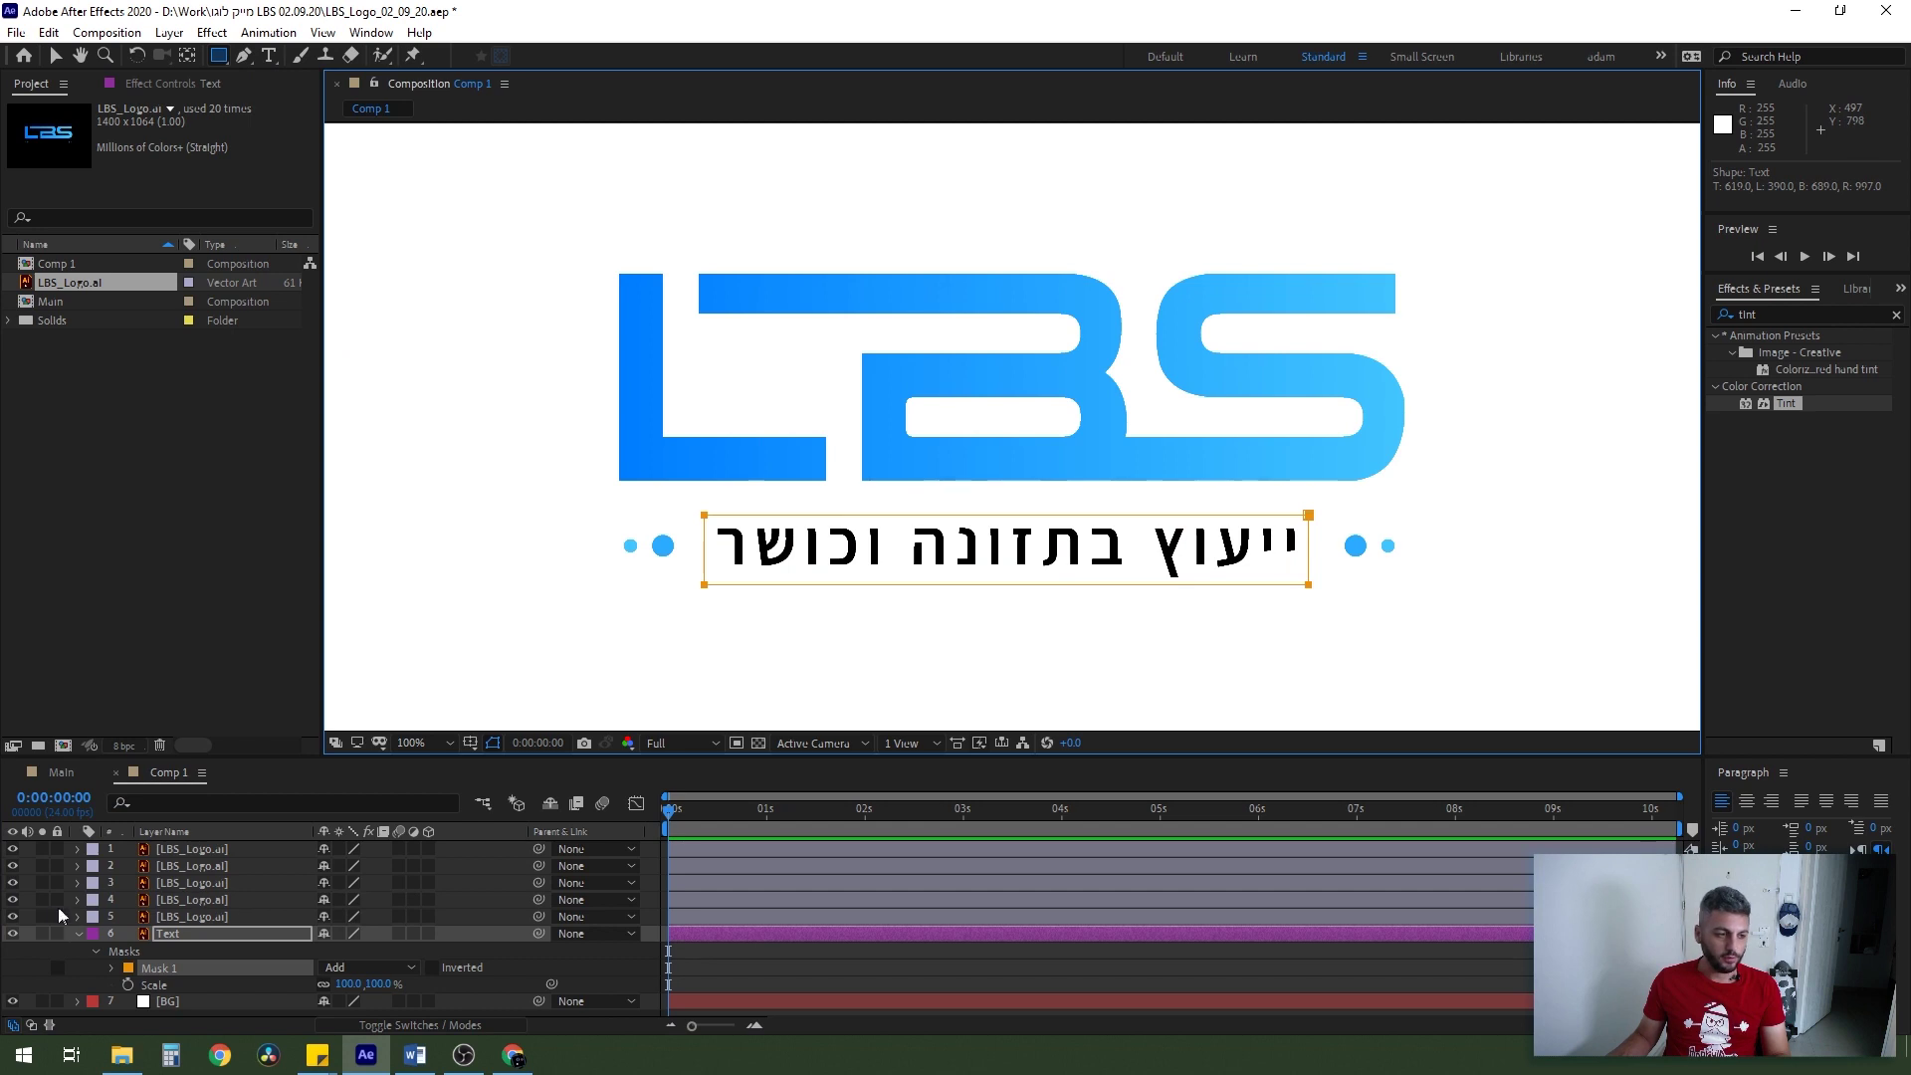
{"action": "left_click", "coordinate": [41, 934]}
{"action": "left_click", "coordinate": [41, 933]}
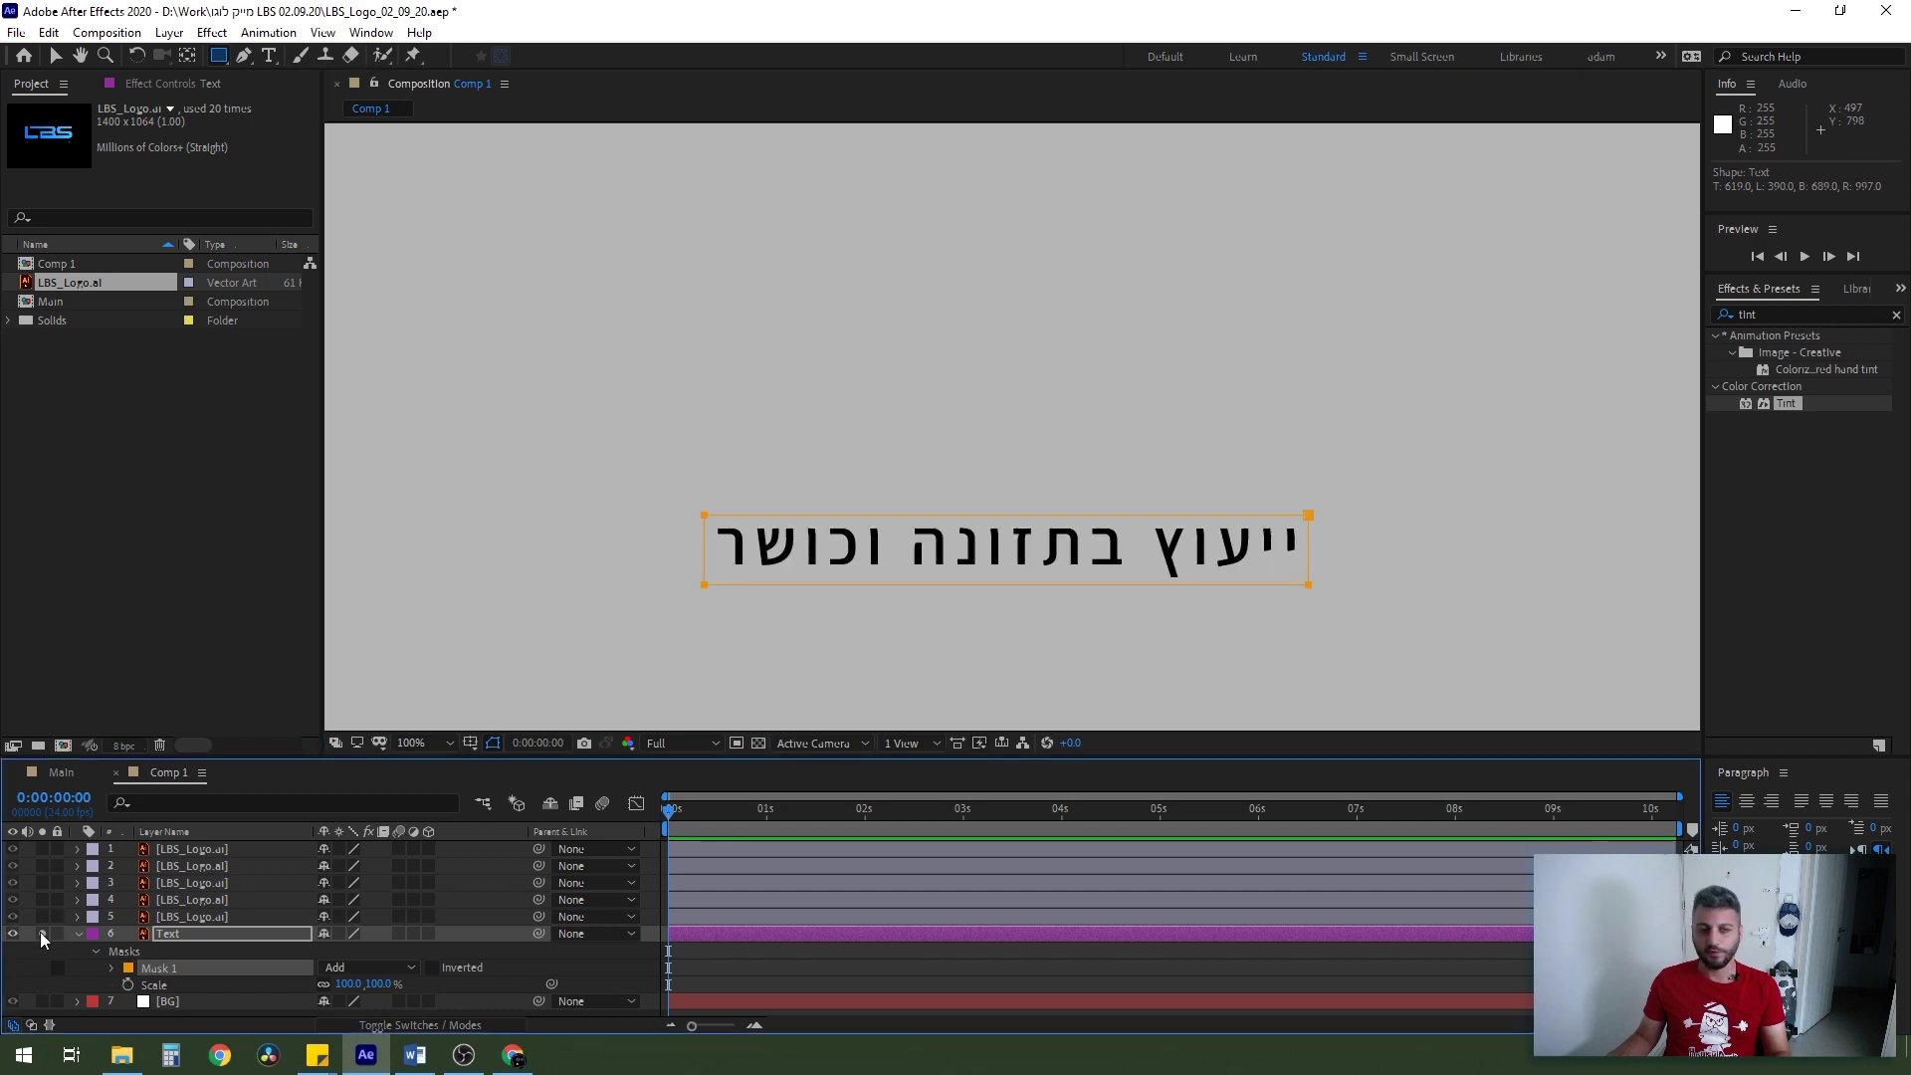
{"action": "left_click", "coordinate": [41, 932]}
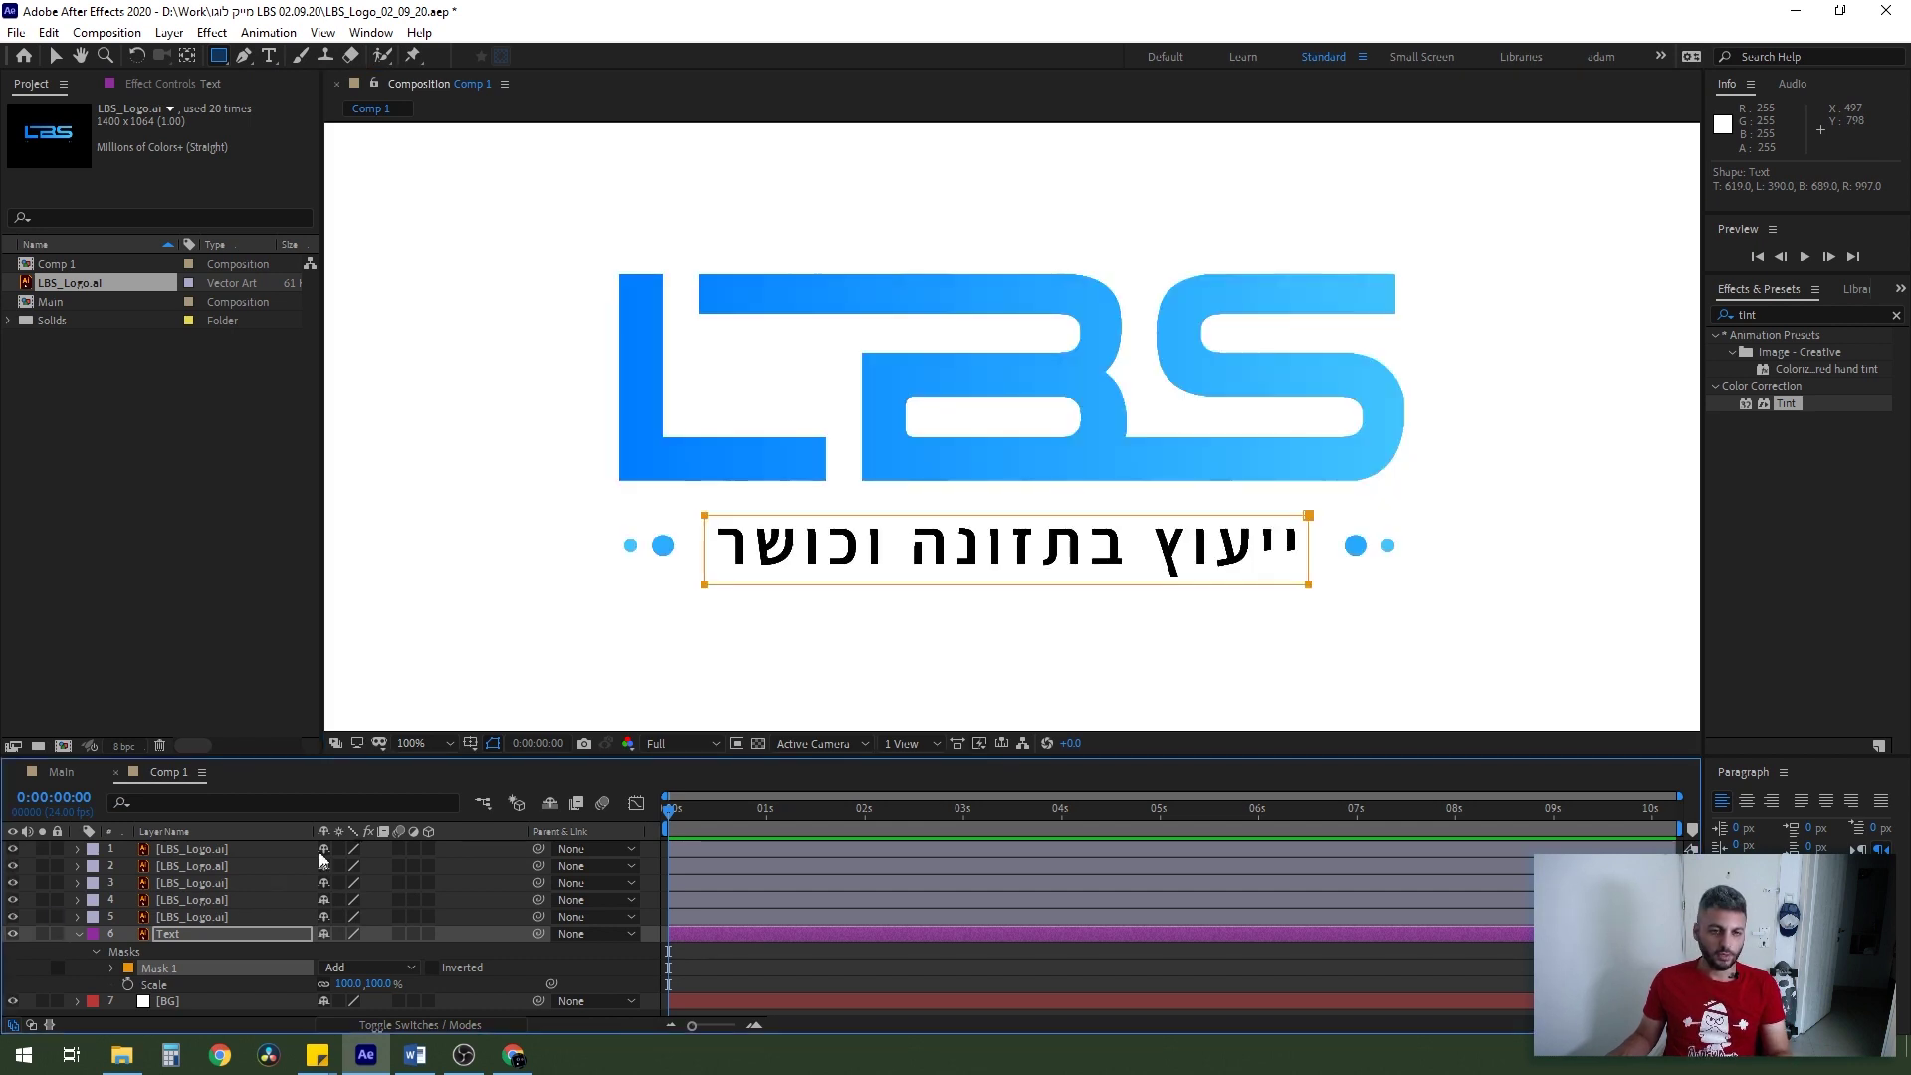
{"action": "left_click", "coordinate": [175, 931]}
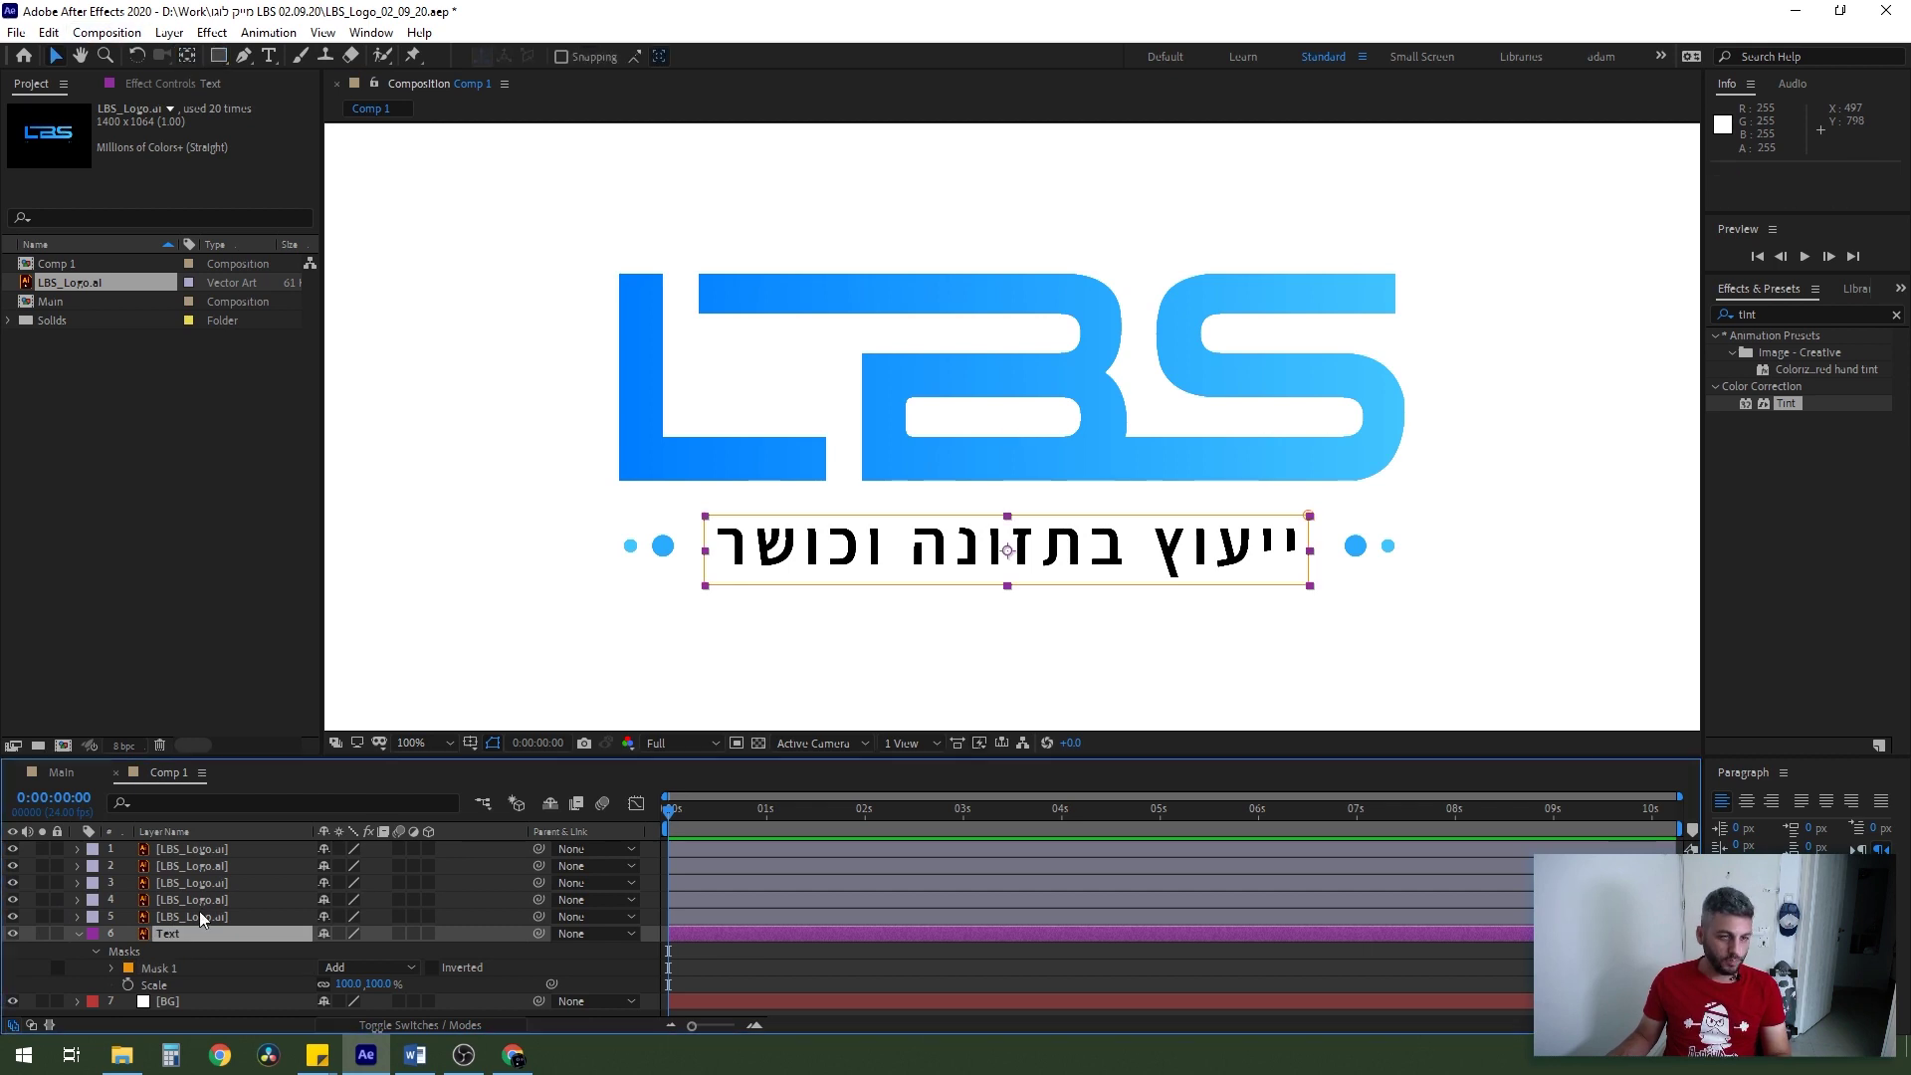
{"action": "left_click", "coordinate": [199, 915]}
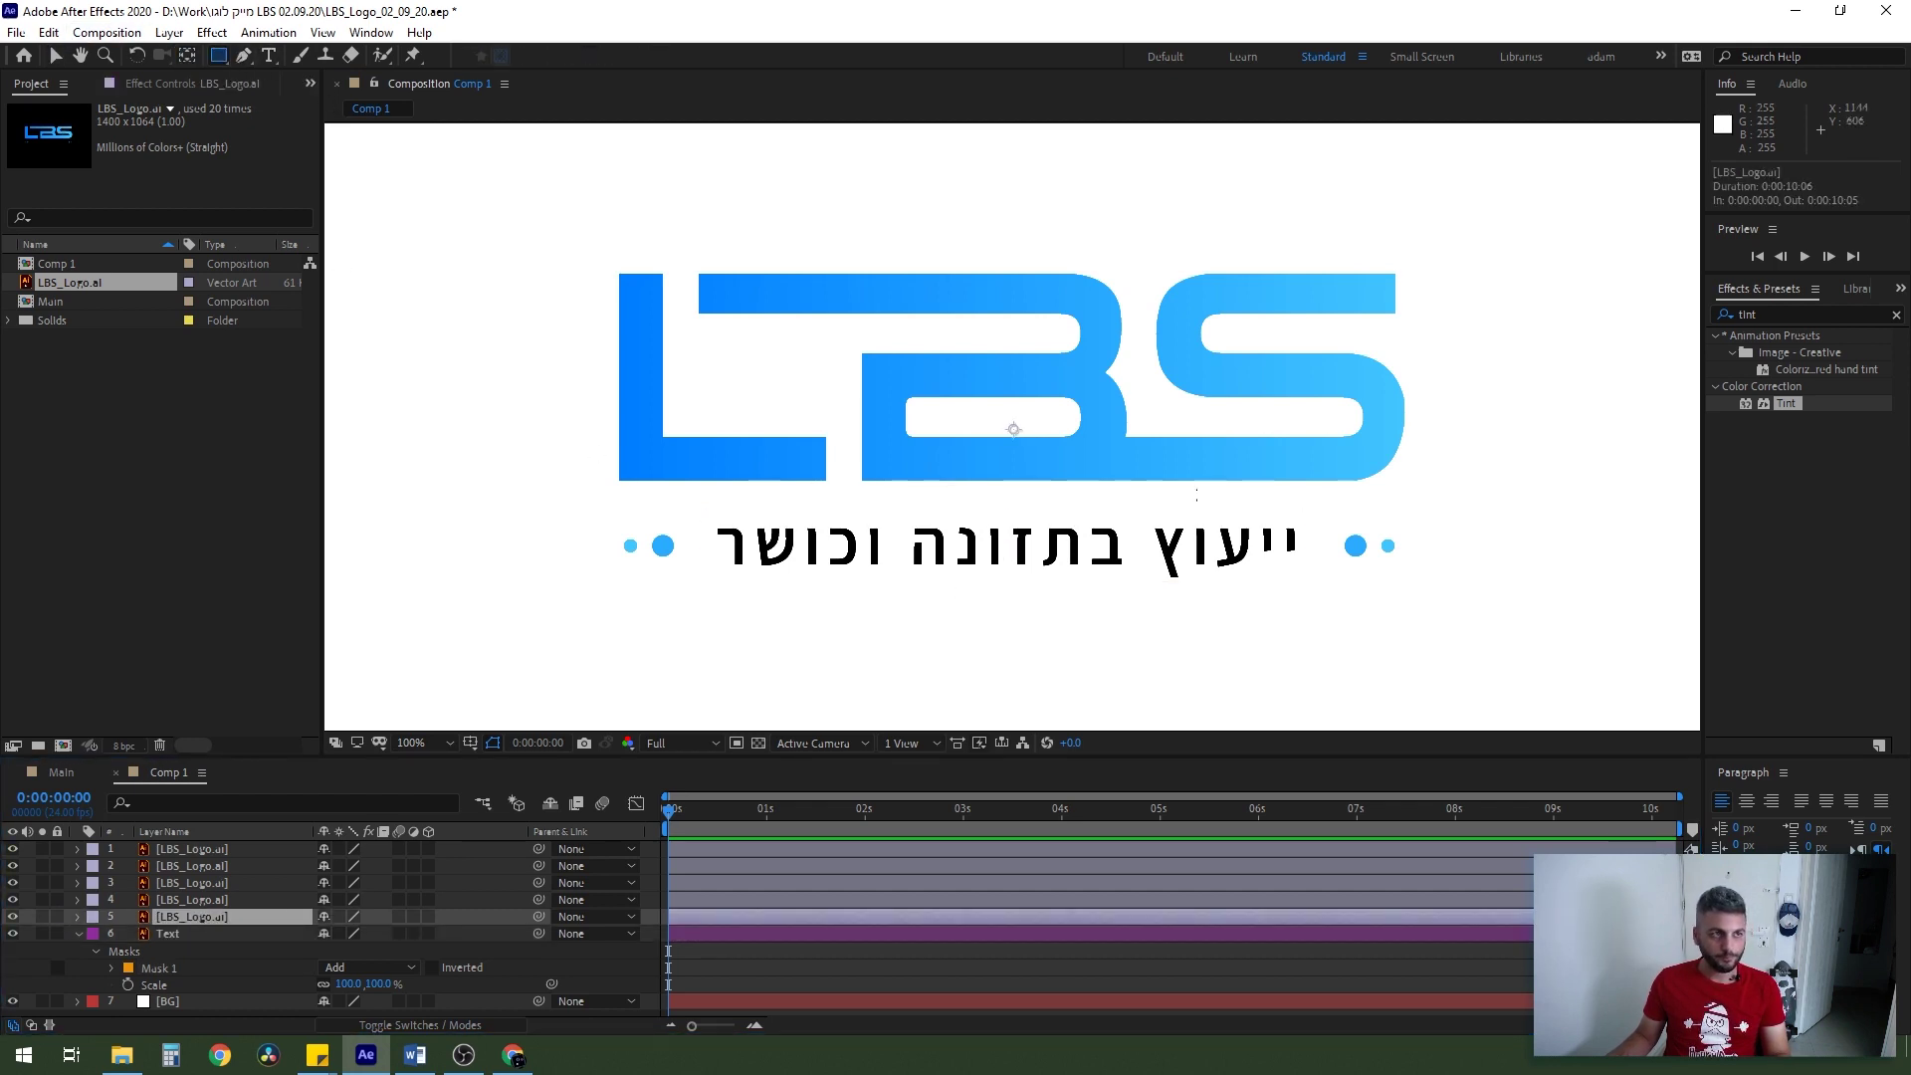
- Mask layer 5 to the right-hand dots and layer 4 to the left-hand dots
{"action": "left_click_drag", "start_coordinate": [1334, 524], "coordinate": [1405, 567]}
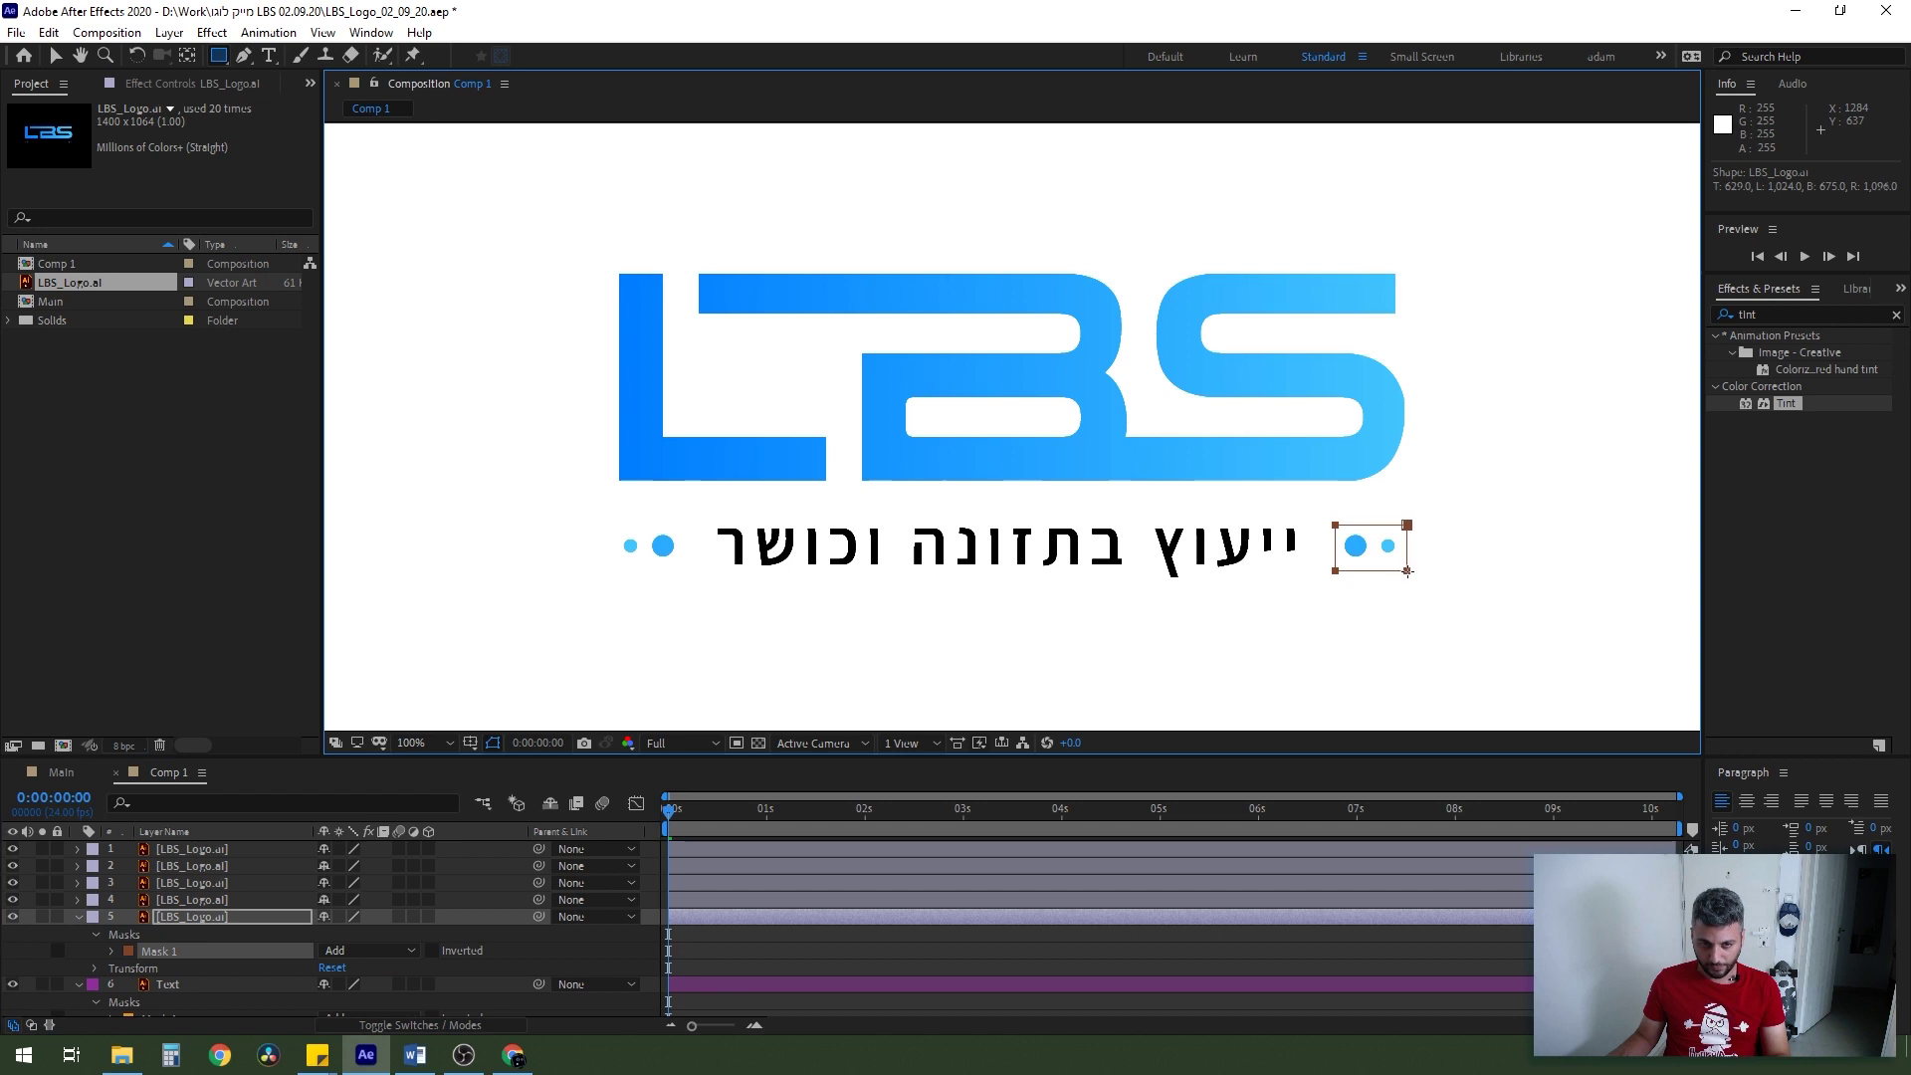
{"action": "left_click", "coordinate": [193, 898]}
{"action": "left_click_drag", "start_coordinate": [617, 521], "coordinate": [685, 565]}
{"action": "left_click", "coordinate": [267, 883]}
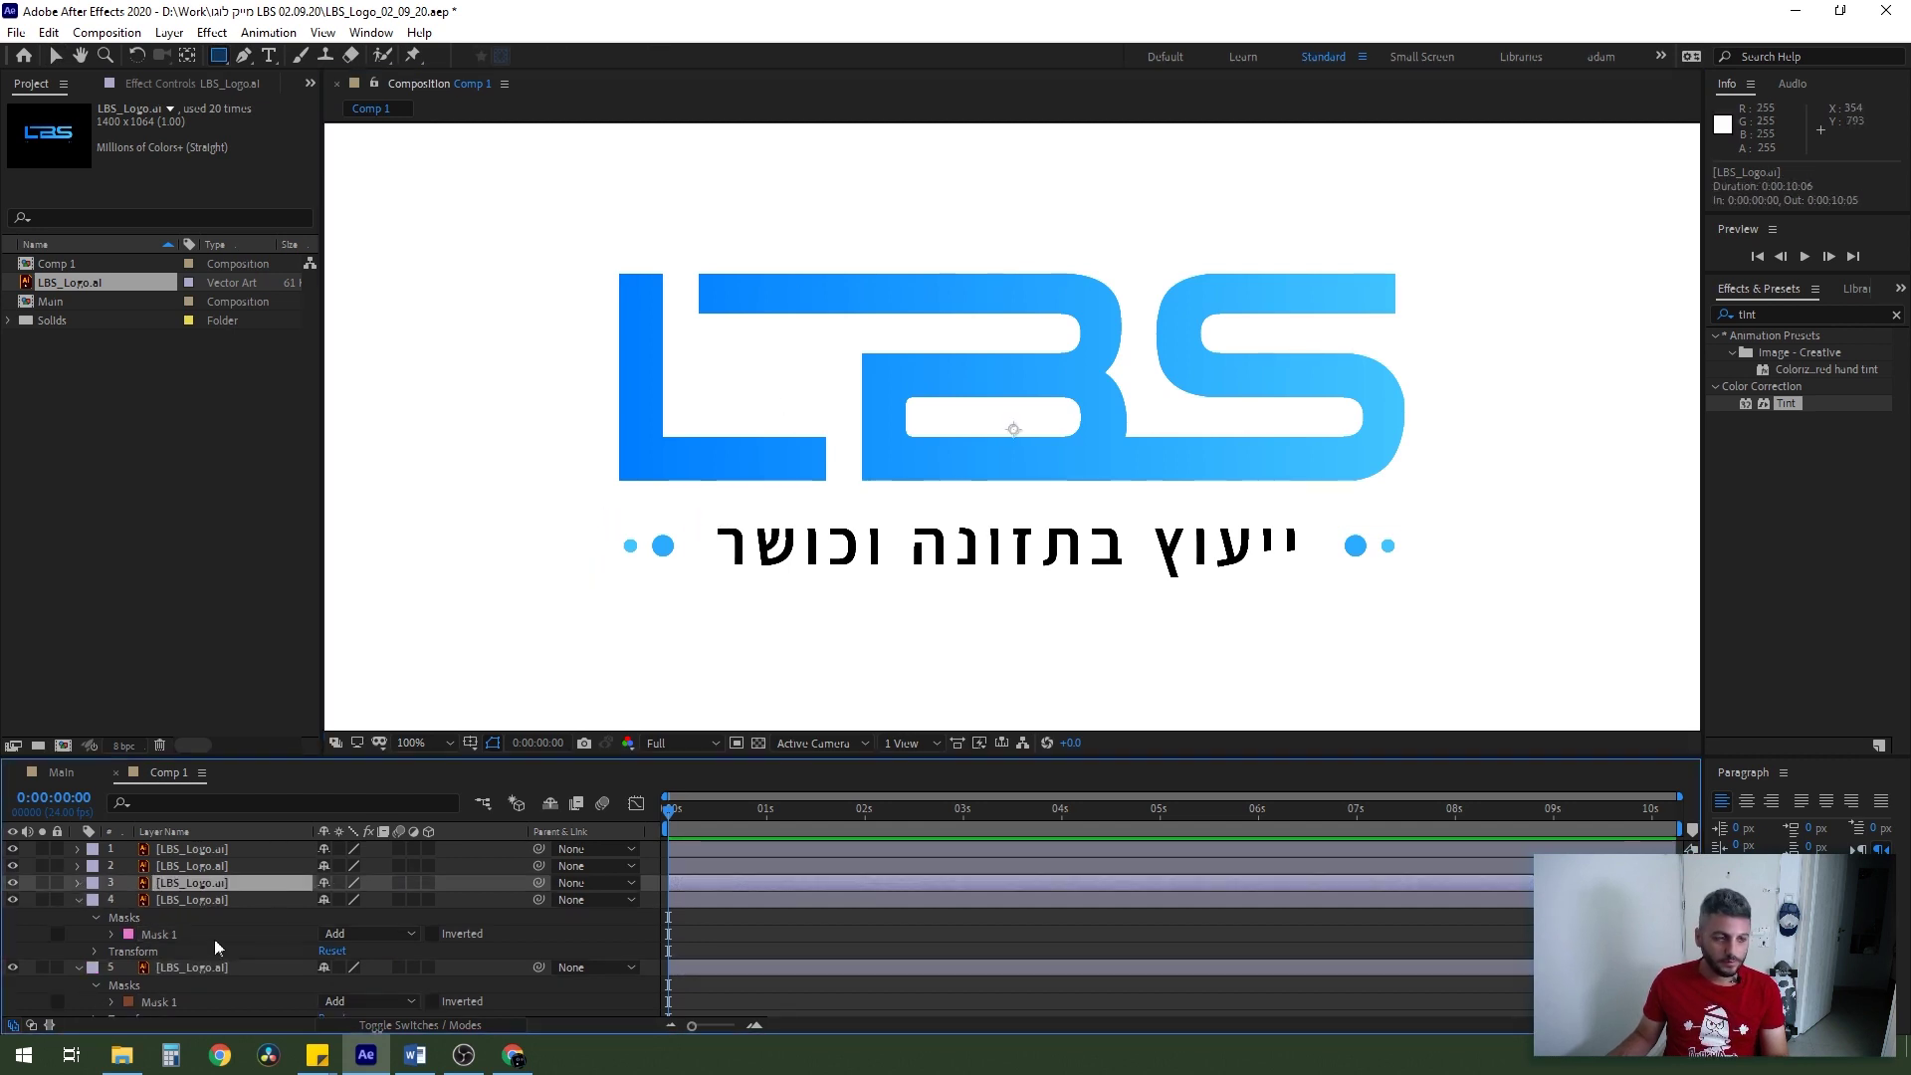
{"action": "left_click", "coordinate": [199, 899]}
{"action": "left_click", "coordinate": [199, 966], "text": "ctrl"}
{"action": "key", "text": "y"}
{"action": "key", "text": "v"}
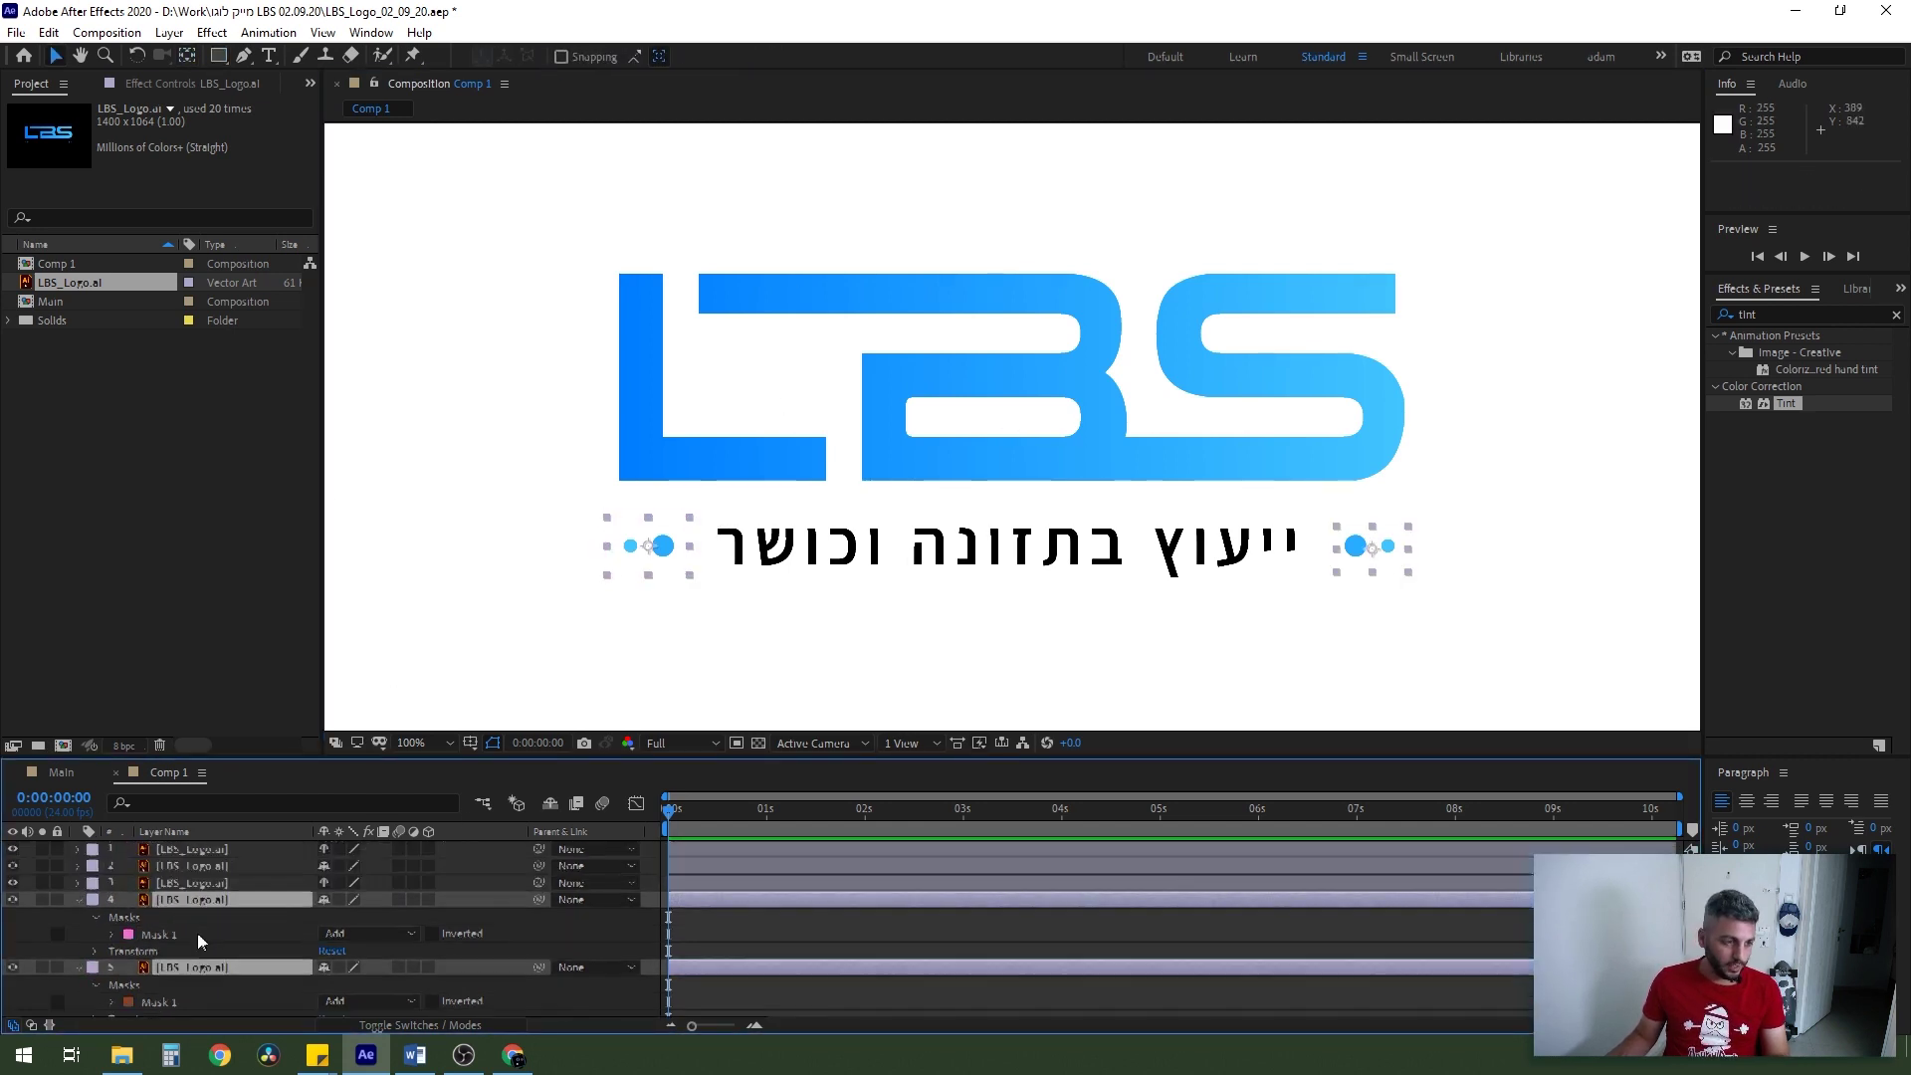
- Rename layer 5 to Dots R and layer 4 to Dots L
{"action": "left_click", "coordinate": [189, 967]}
{"action": "key", "text": "Return"}
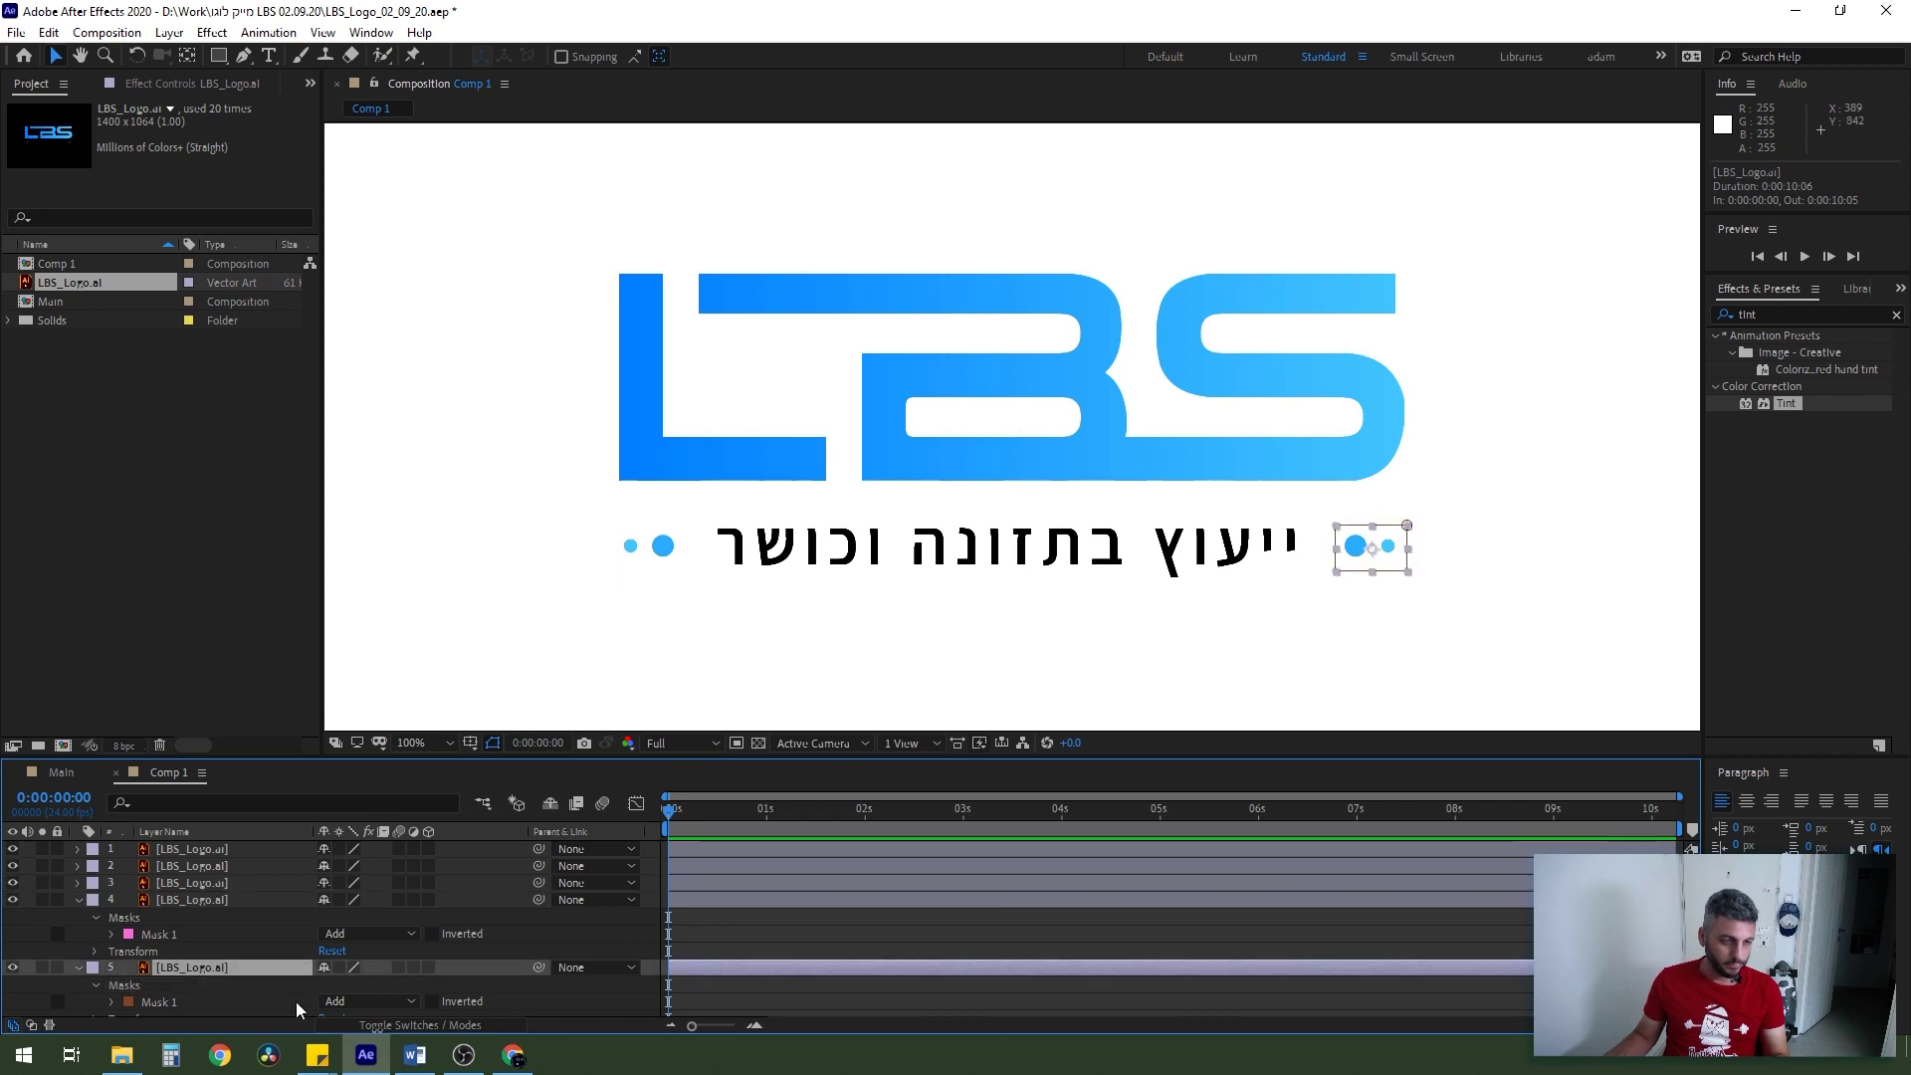
{"action": "type", "text": "Dots "}
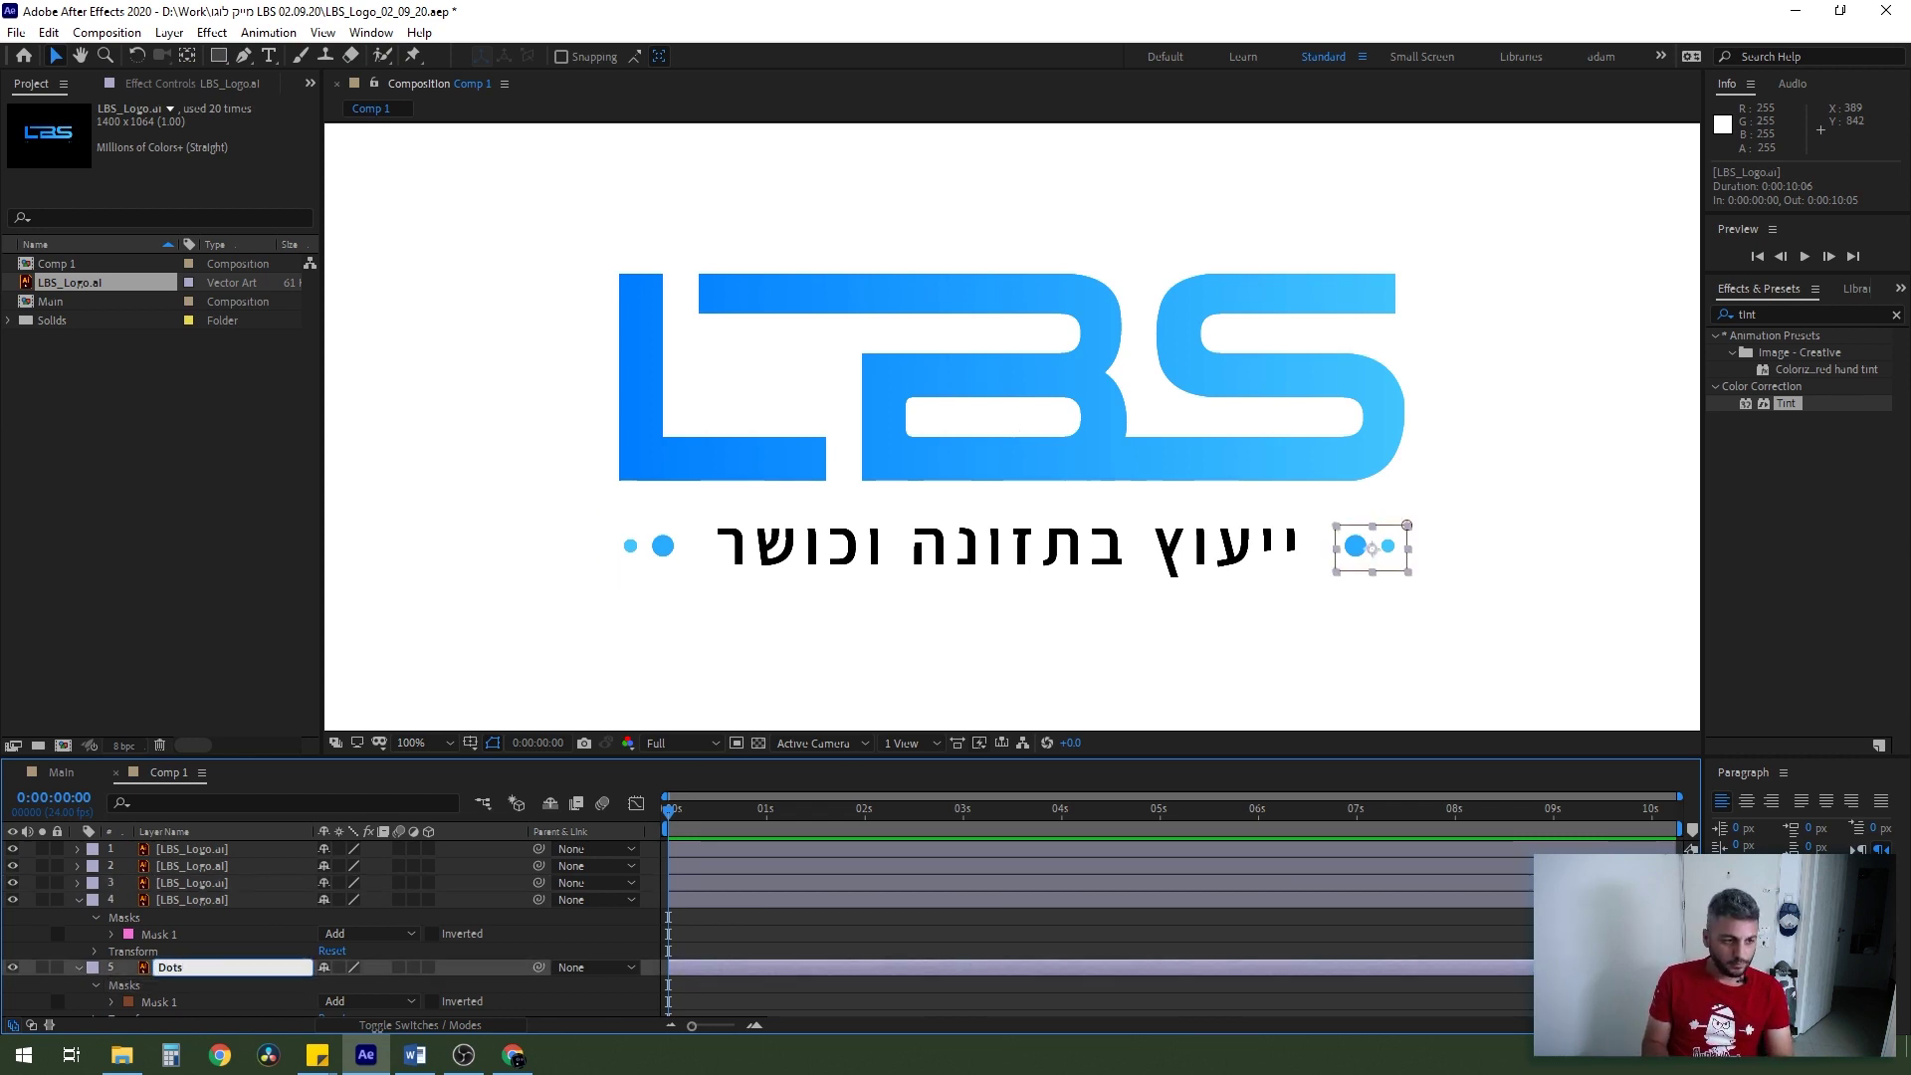
{"action": "type", "text": "R"}
{"action": "key", "text": "Return"}
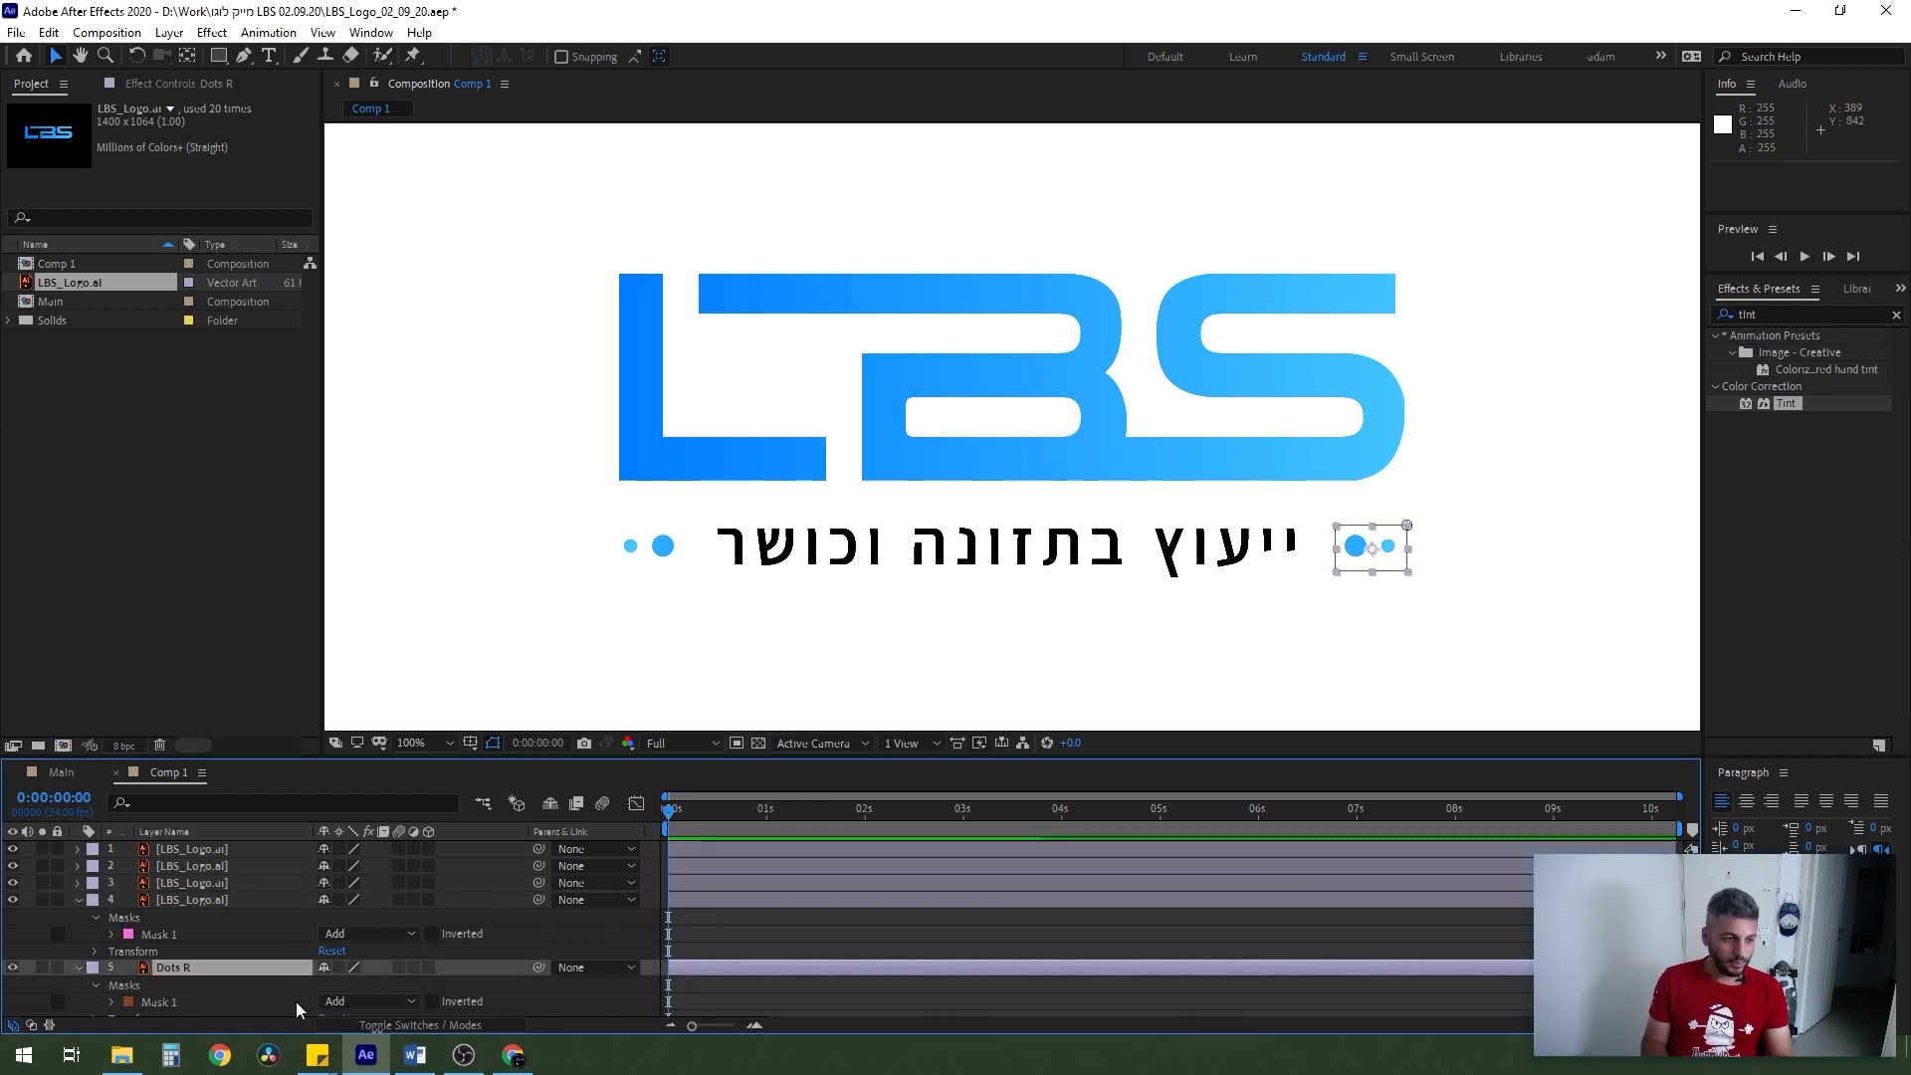
{"action": "left_click", "coordinate": [187, 899]}
{"action": "key", "text": "Return"}
{"action": "type", "text": "Dots L"}
{"action": "key", "text": "Return"}
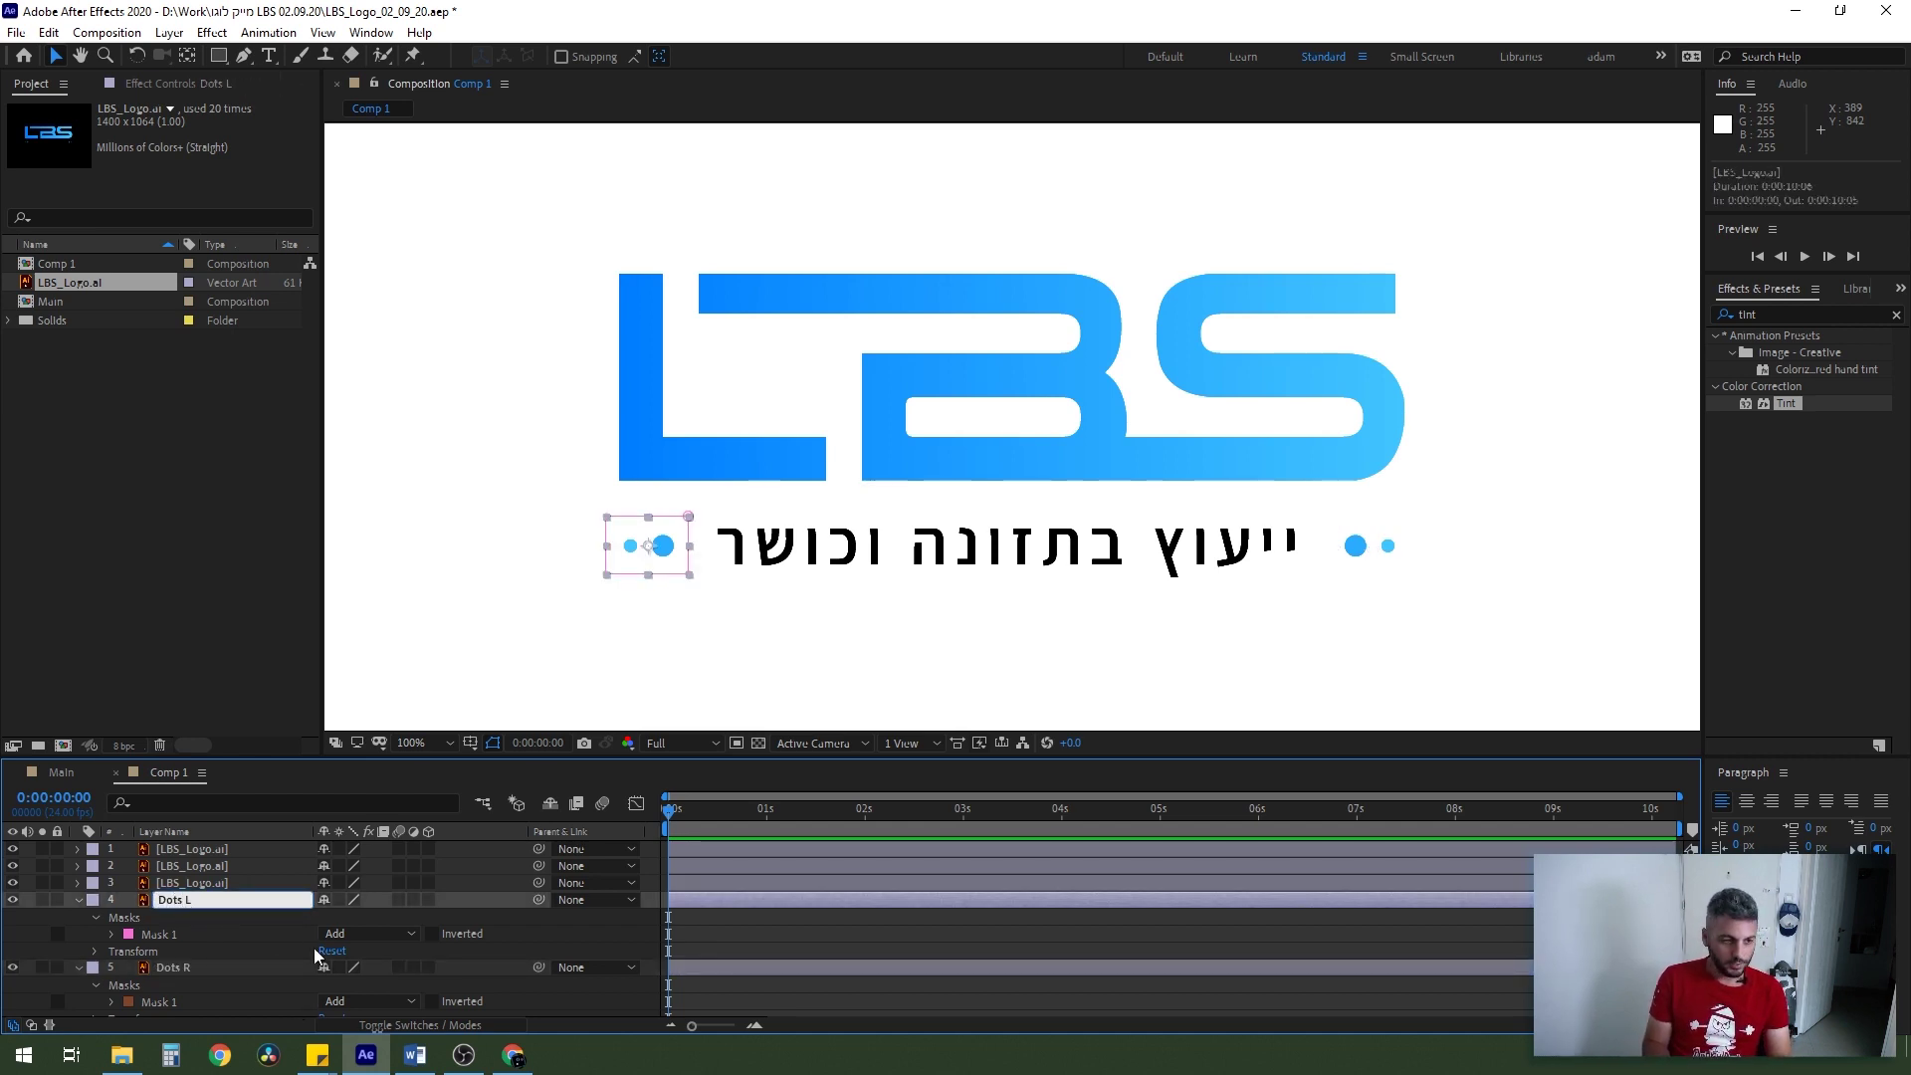
- Give Dots R and Dots L a blue label and collapse their properties
{"action": "left_click", "coordinate": [216, 963], "text": "ctrl"}
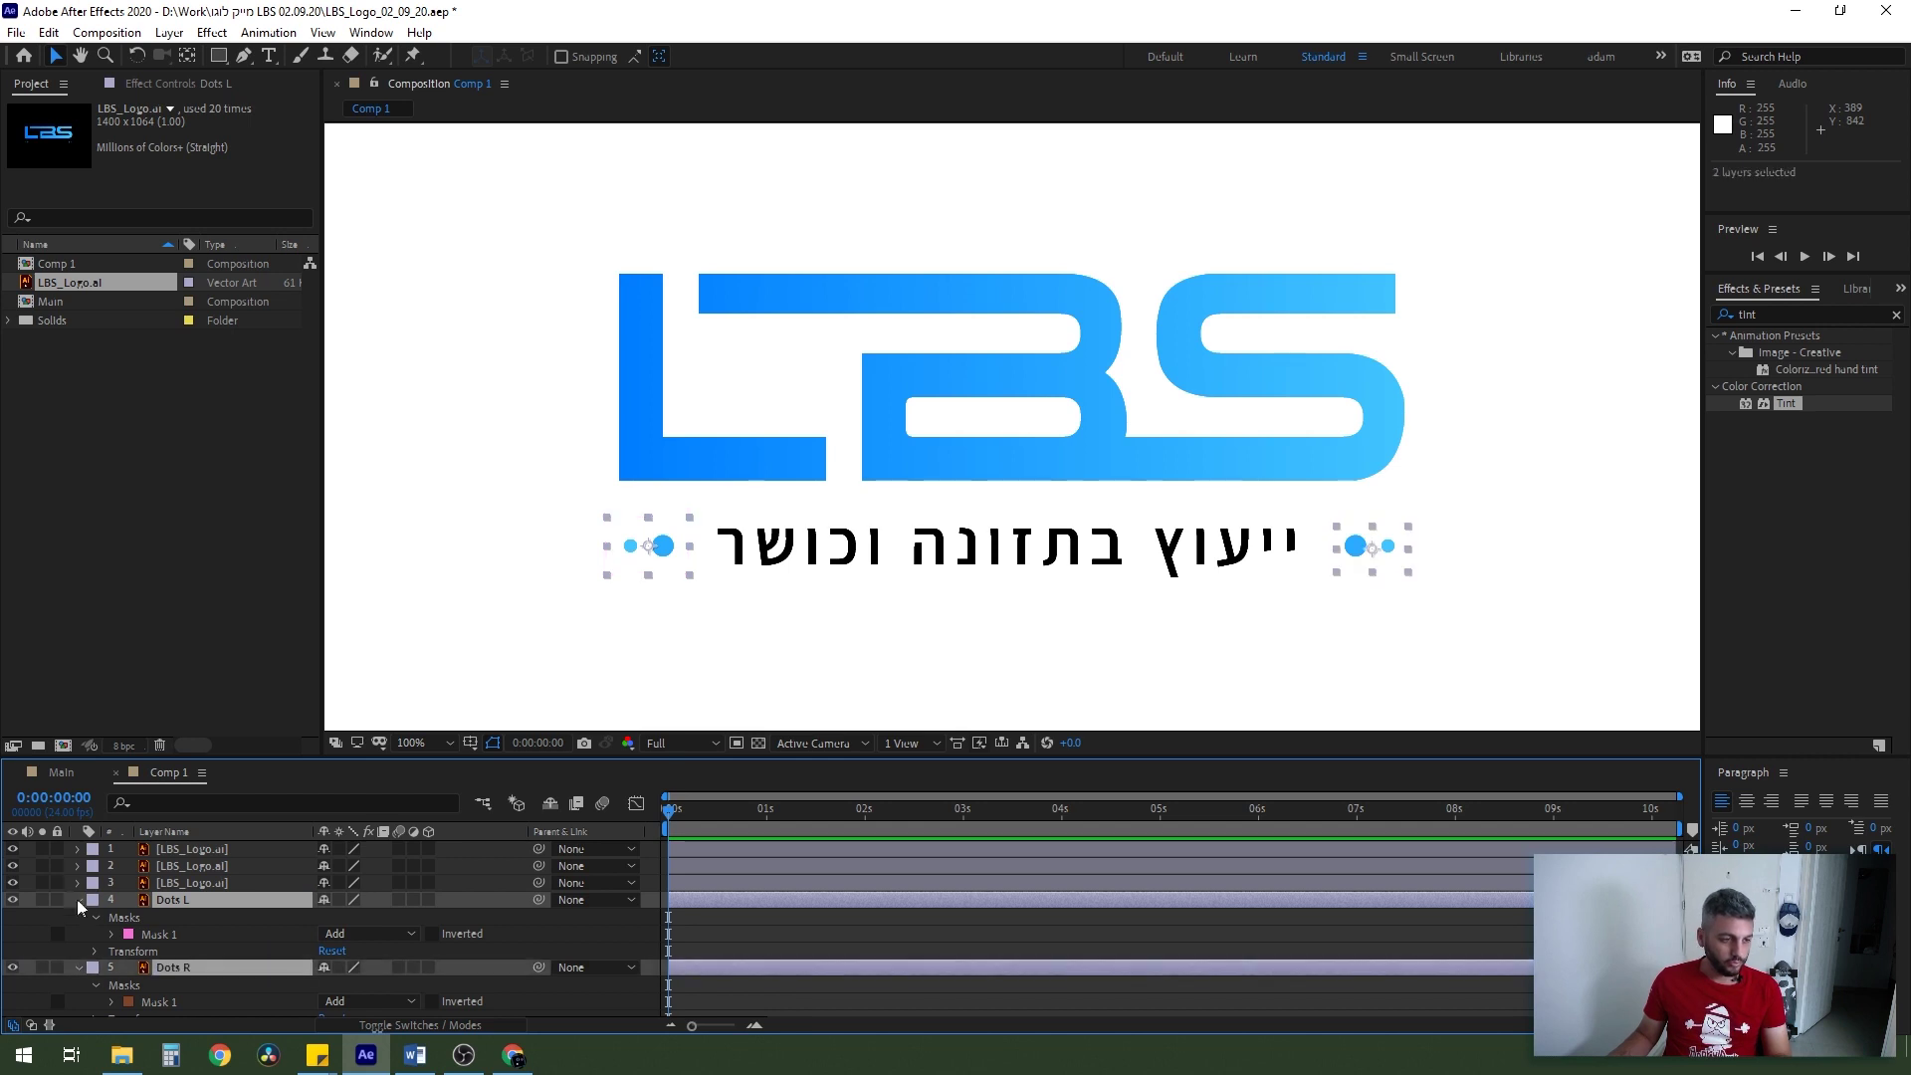
{"action": "left_click", "coordinate": [93, 899]}
{"action": "left_click", "coordinate": [191, 738]}
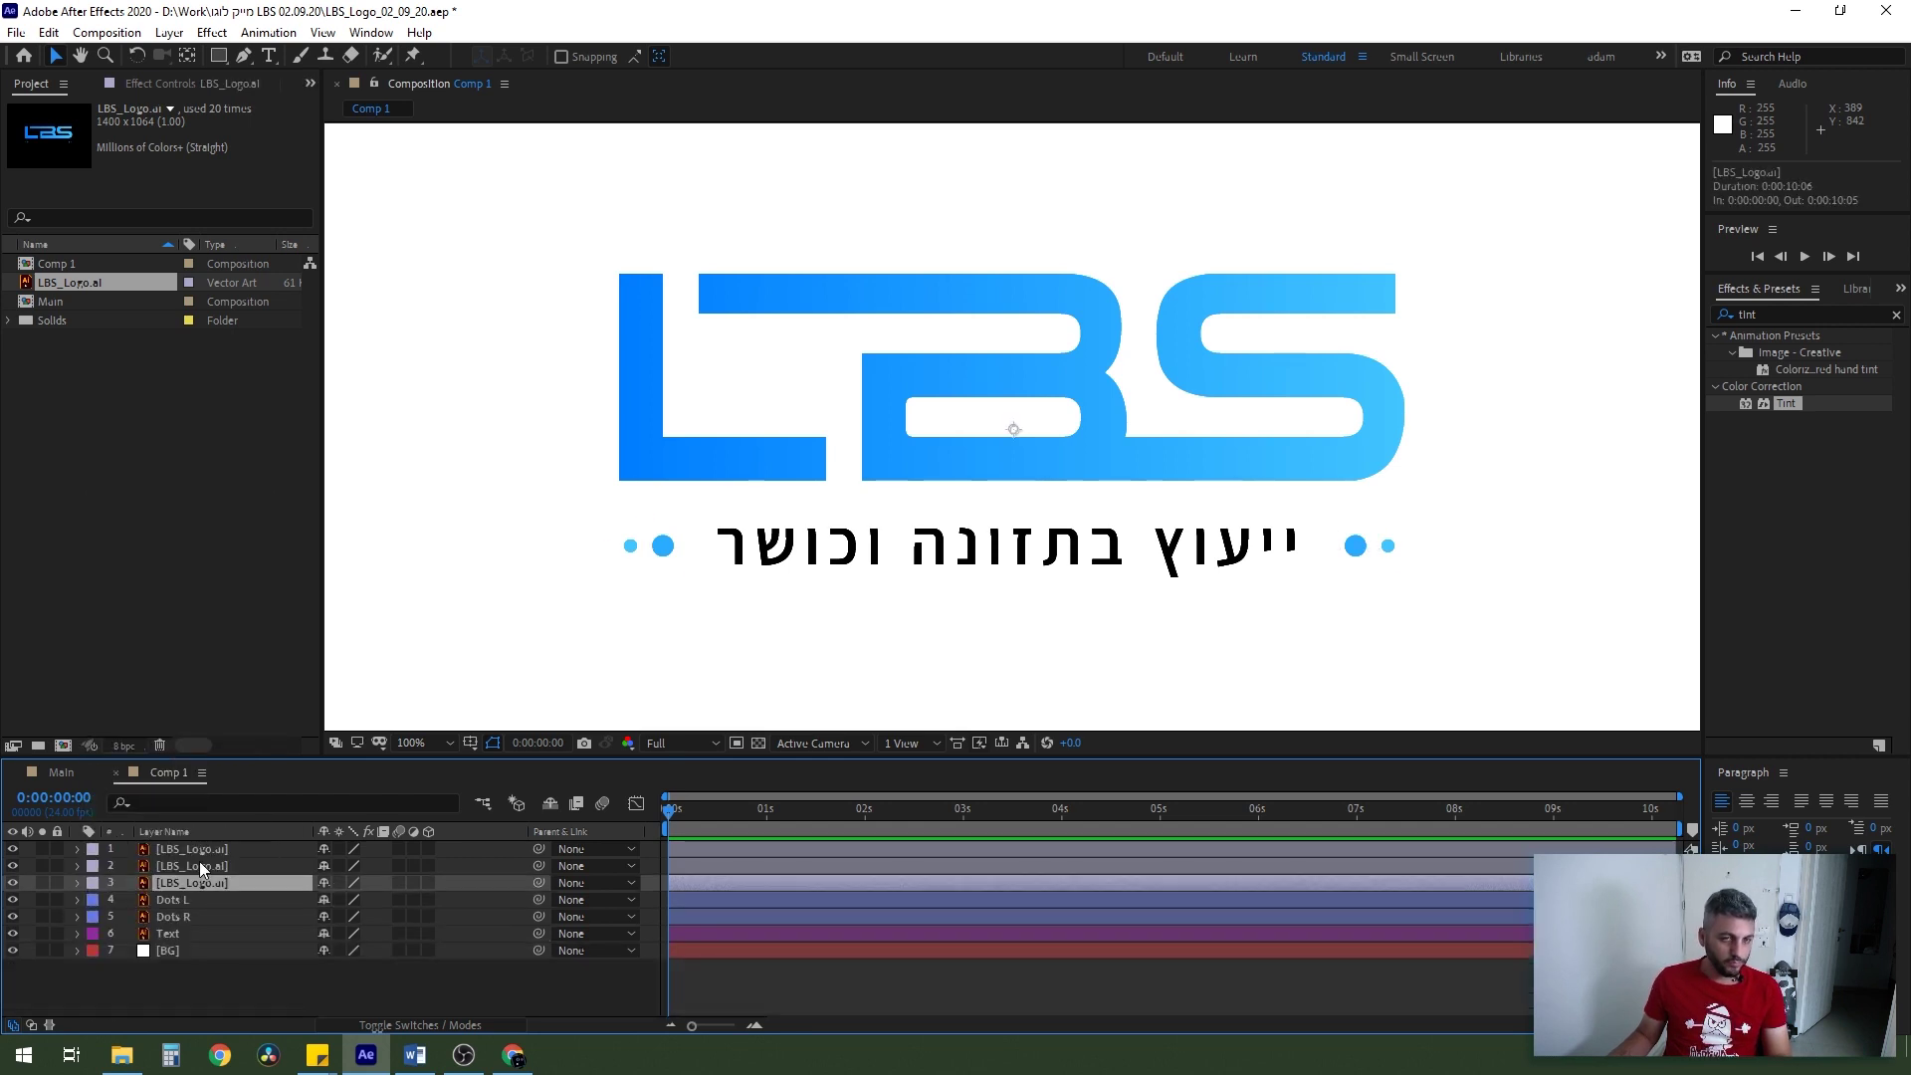
{"action": "left_click", "coordinate": [199, 864]}
{"action": "left_click", "coordinate": [209, 882]}
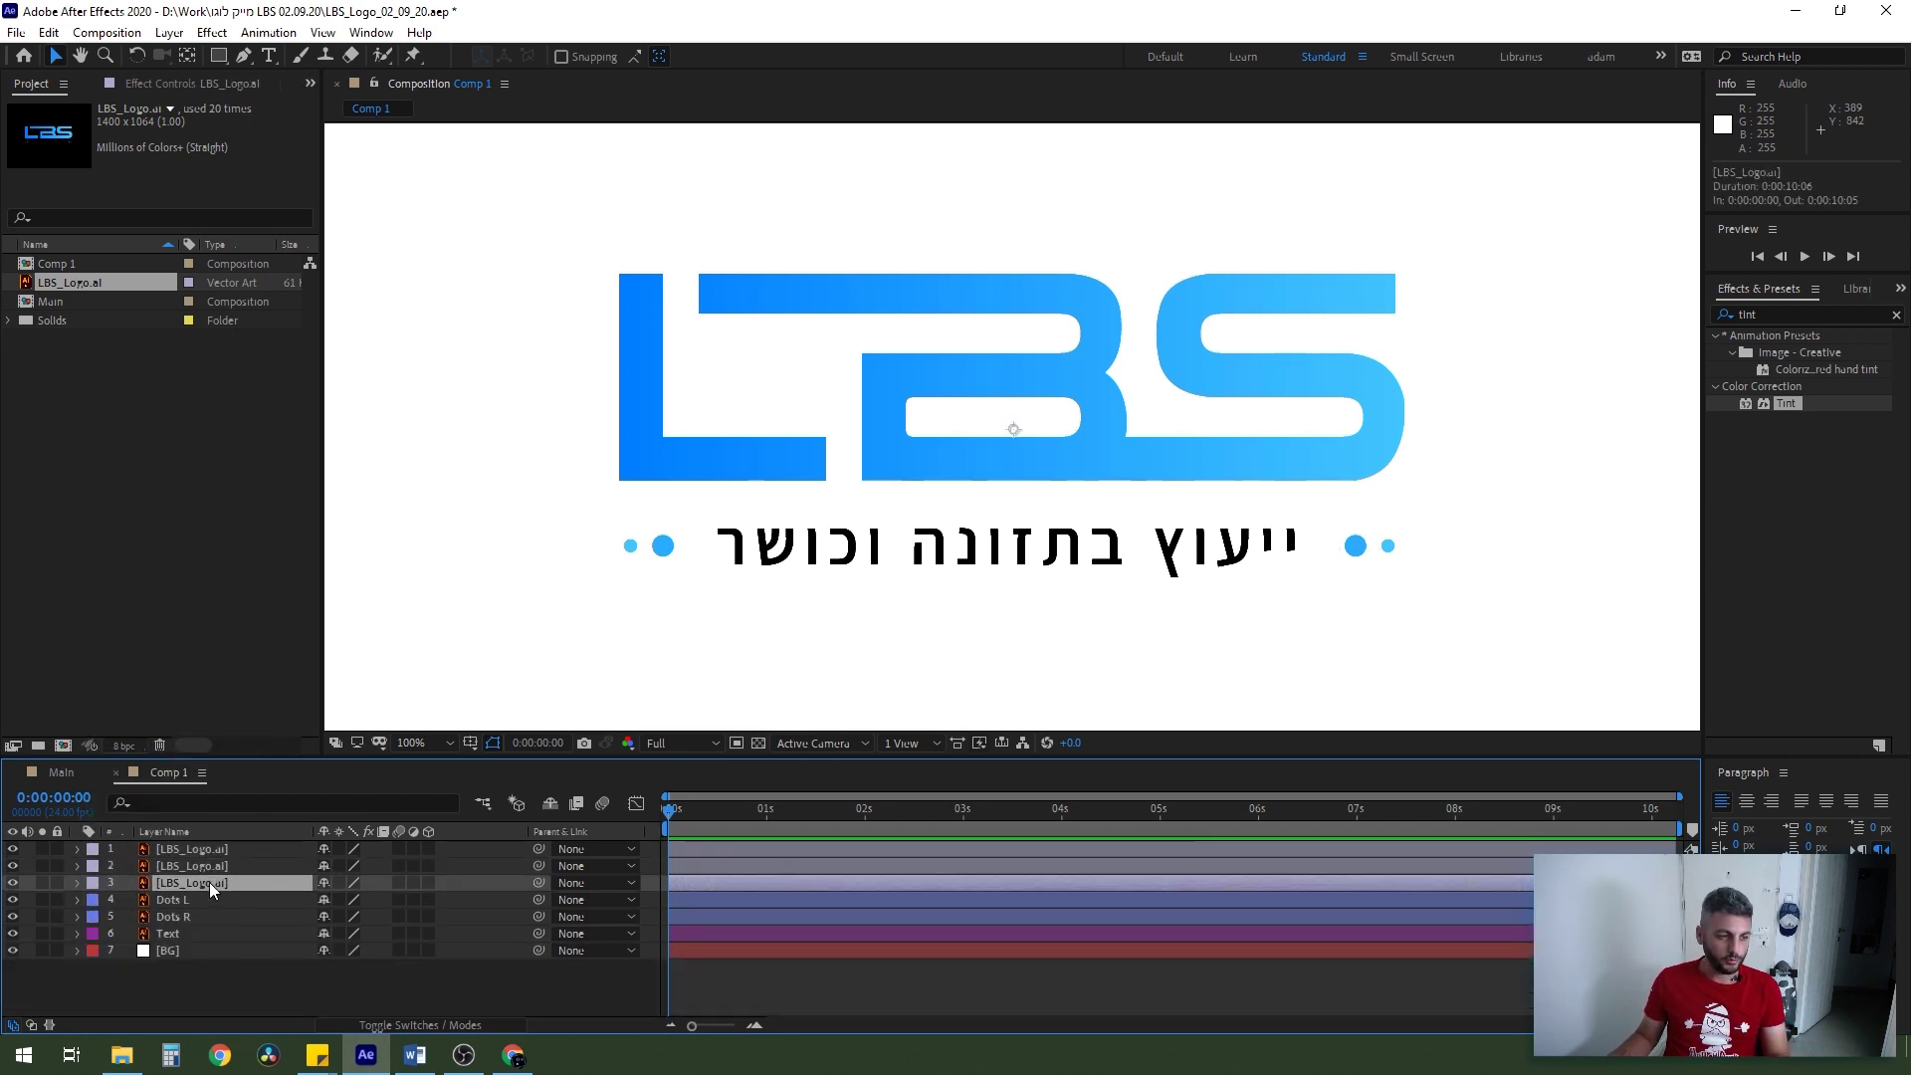
- Pen-mask the letter L on layer 3, rename it L and label it orange
{"action": "key", "text": "g"}
{"action": "left_click", "coordinate": [600, 258]}
{"action": "left_click", "coordinate": [678, 259]}
{"action": "left_click", "coordinate": [688, 419]}
{"action": "left_click", "coordinate": [839, 423]}
{"action": "left_click", "coordinate": [601, 497]}
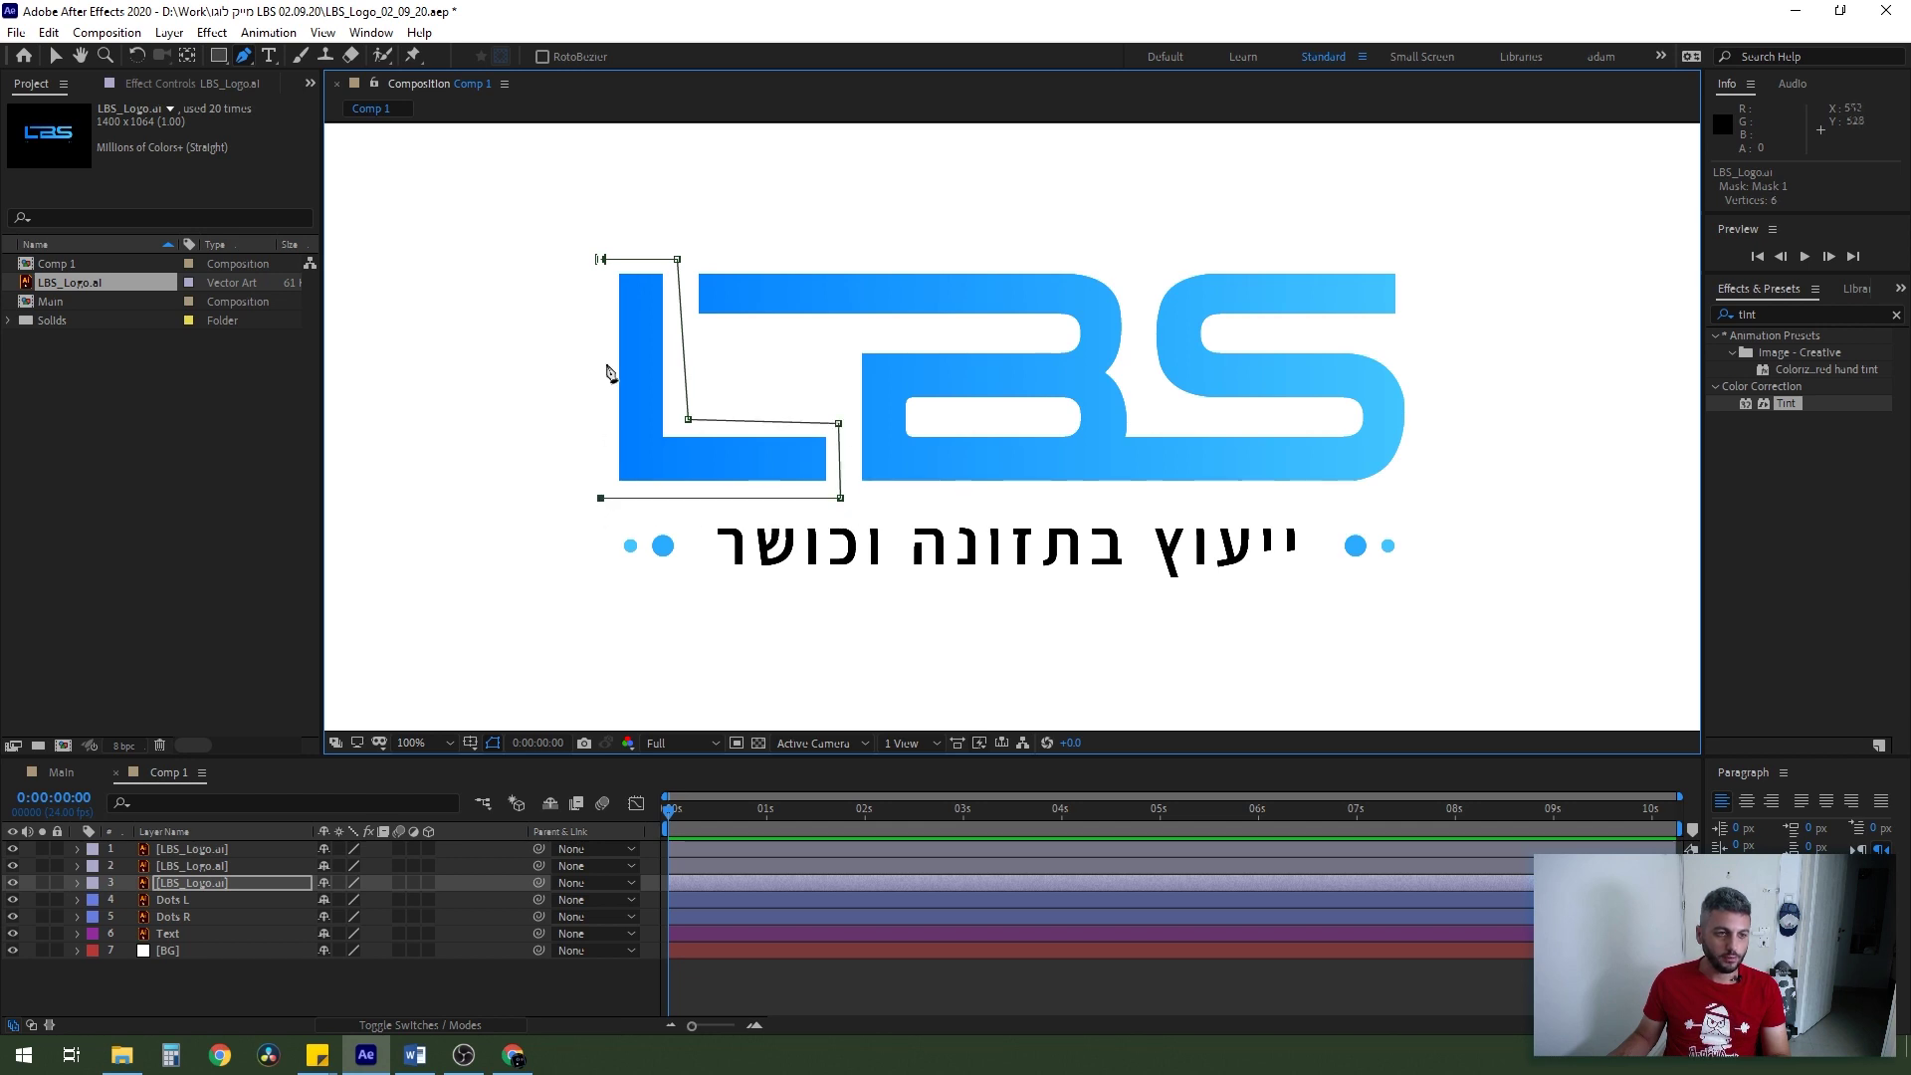
{"action": "left_click", "coordinate": [600, 260]}
{"action": "type", "text": "L"}
{"action": "key", "text": "Return"}
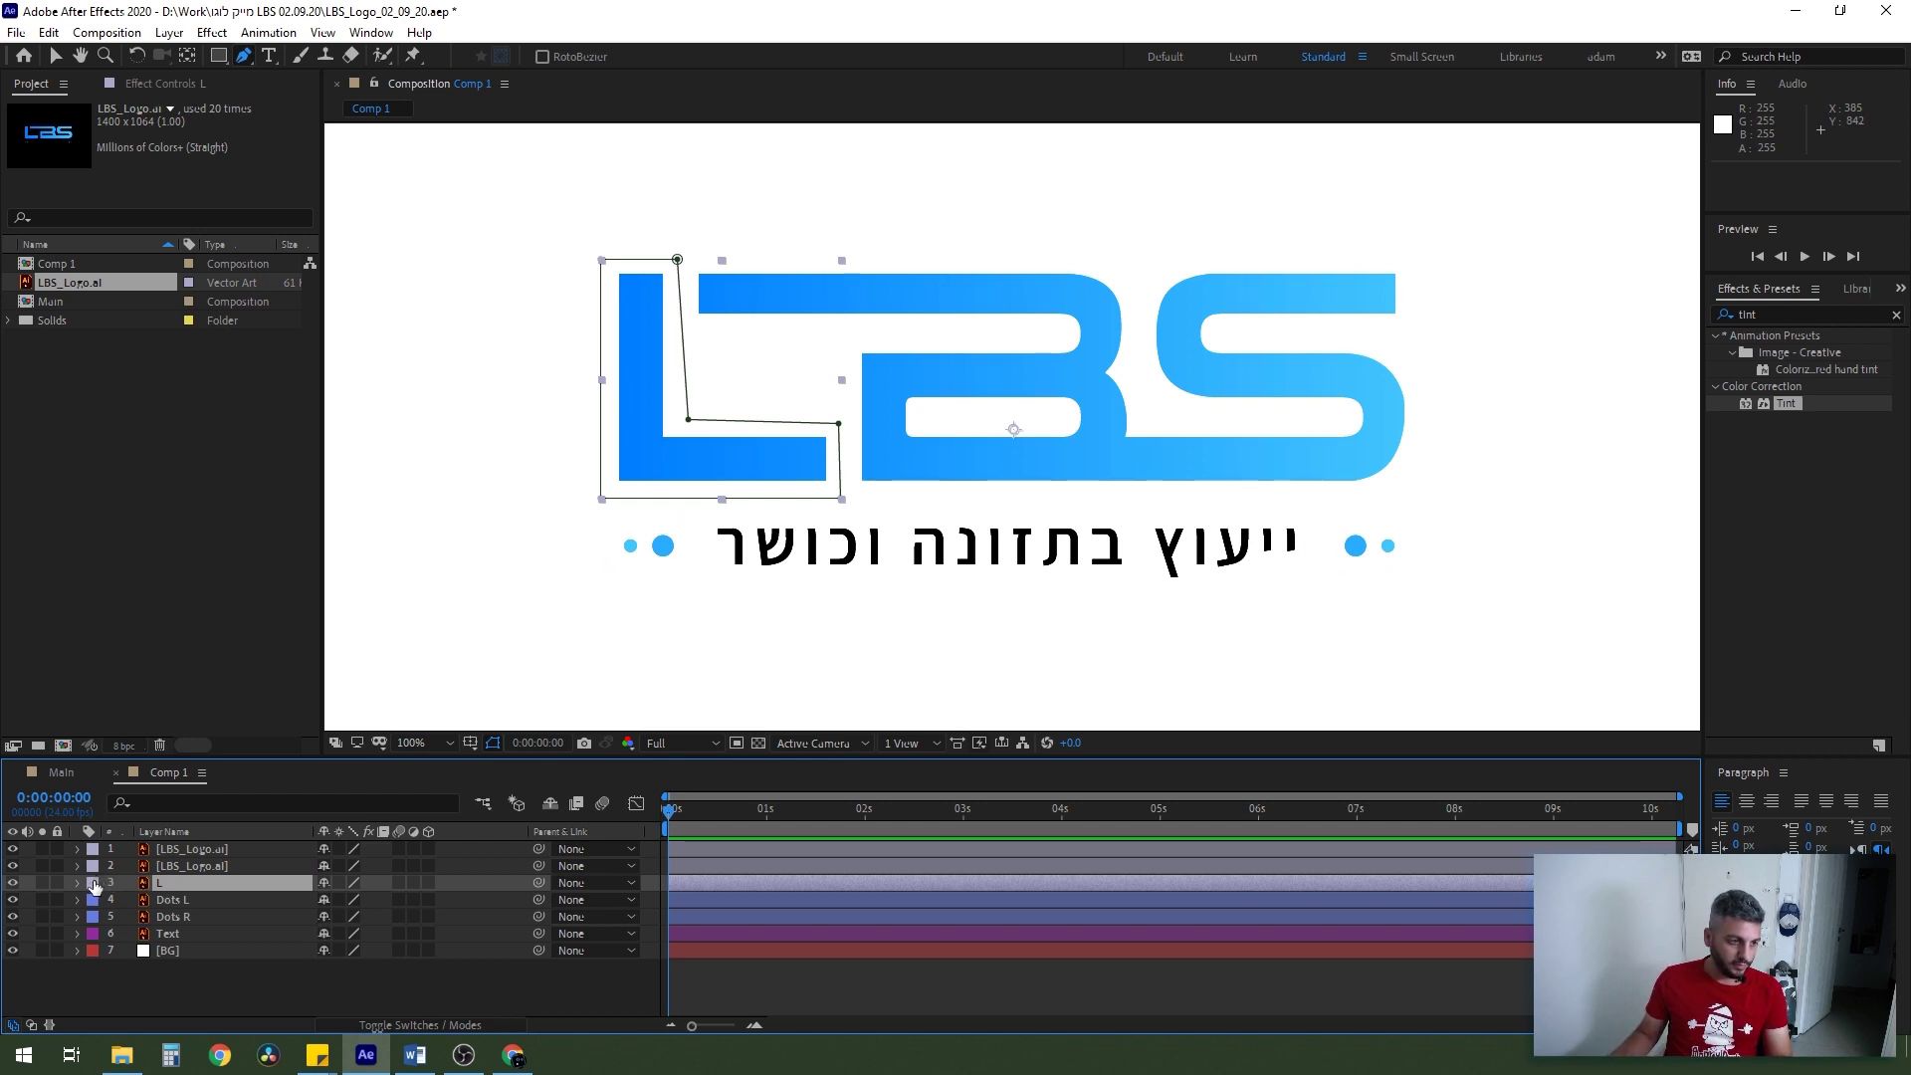
{"action": "left_click", "coordinate": [94, 883]}
{"action": "left_click", "coordinate": [171, 774]}
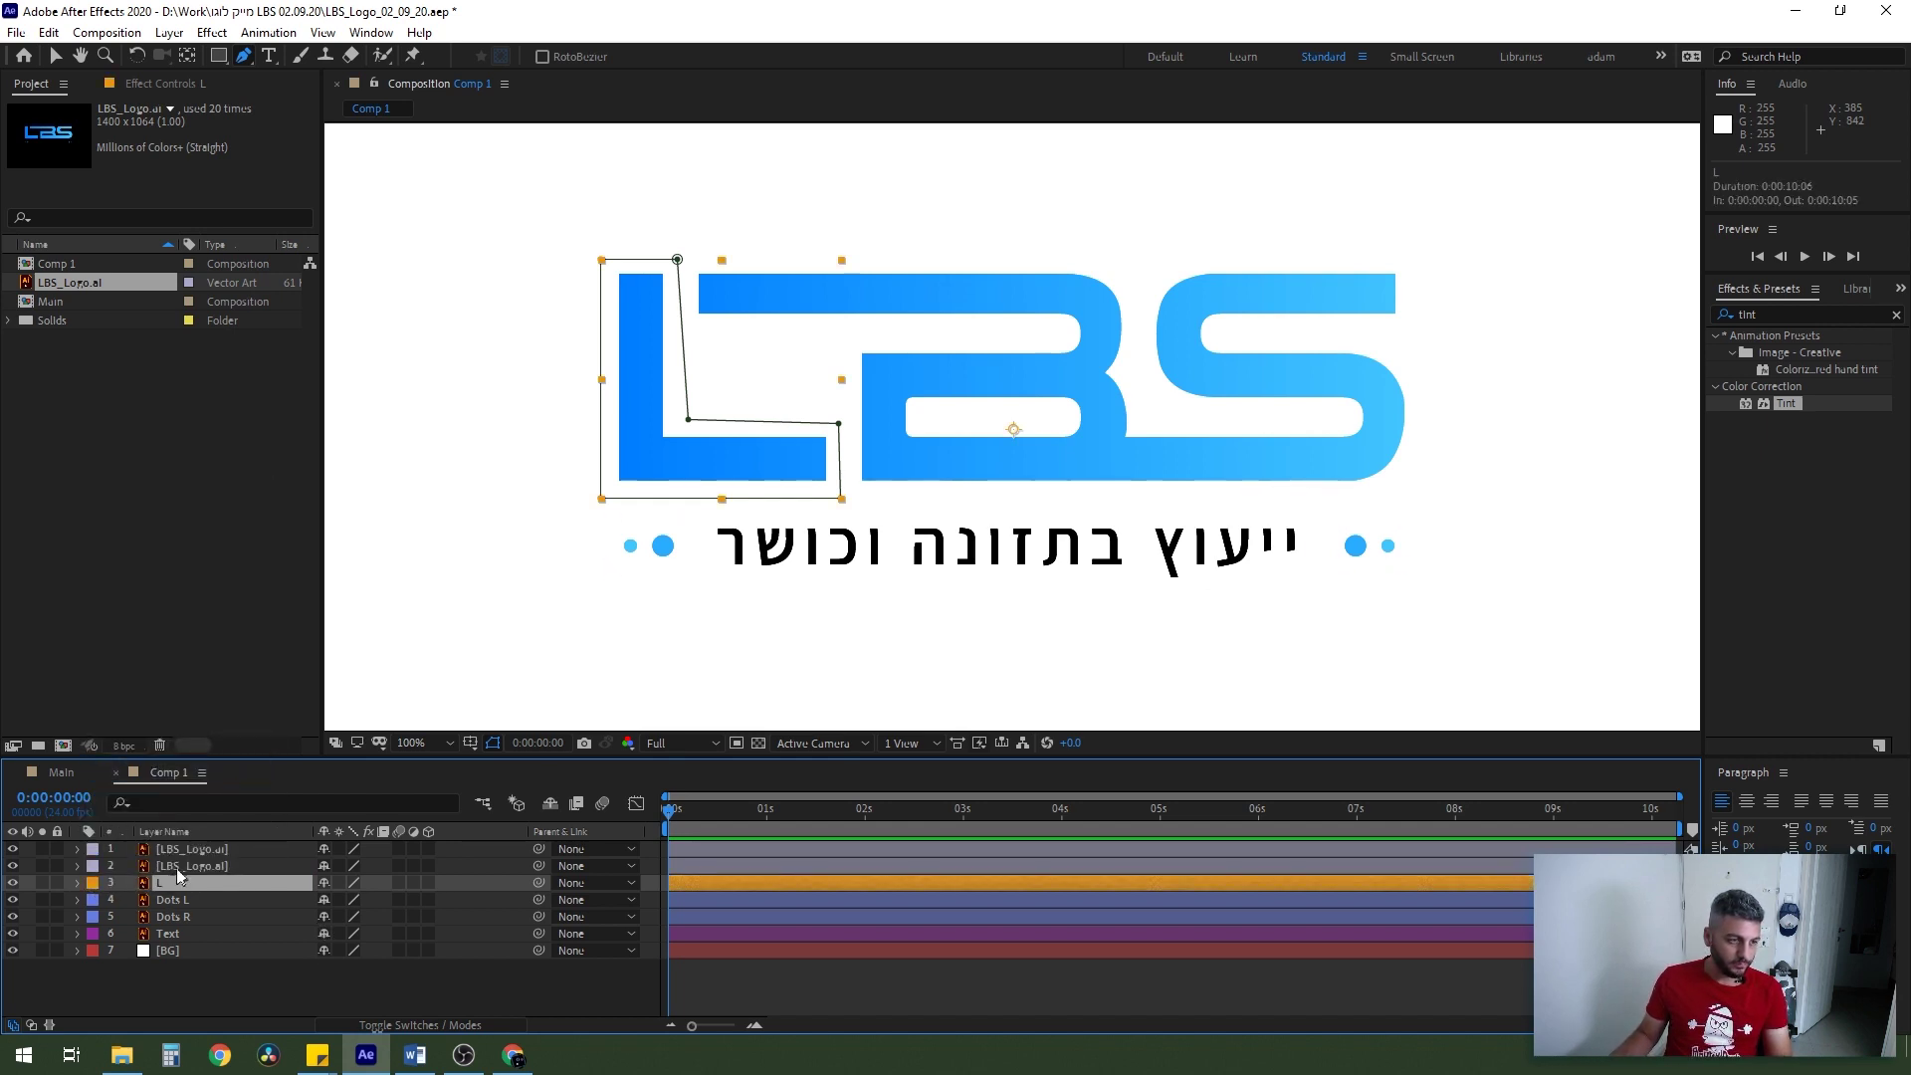
- Draw a rectangular mask around the letter S on the top logo layer
{"action": "left_click", "coordinate": [772, 413]}
{"action": "left_click", "coordinate": [220, 56]}
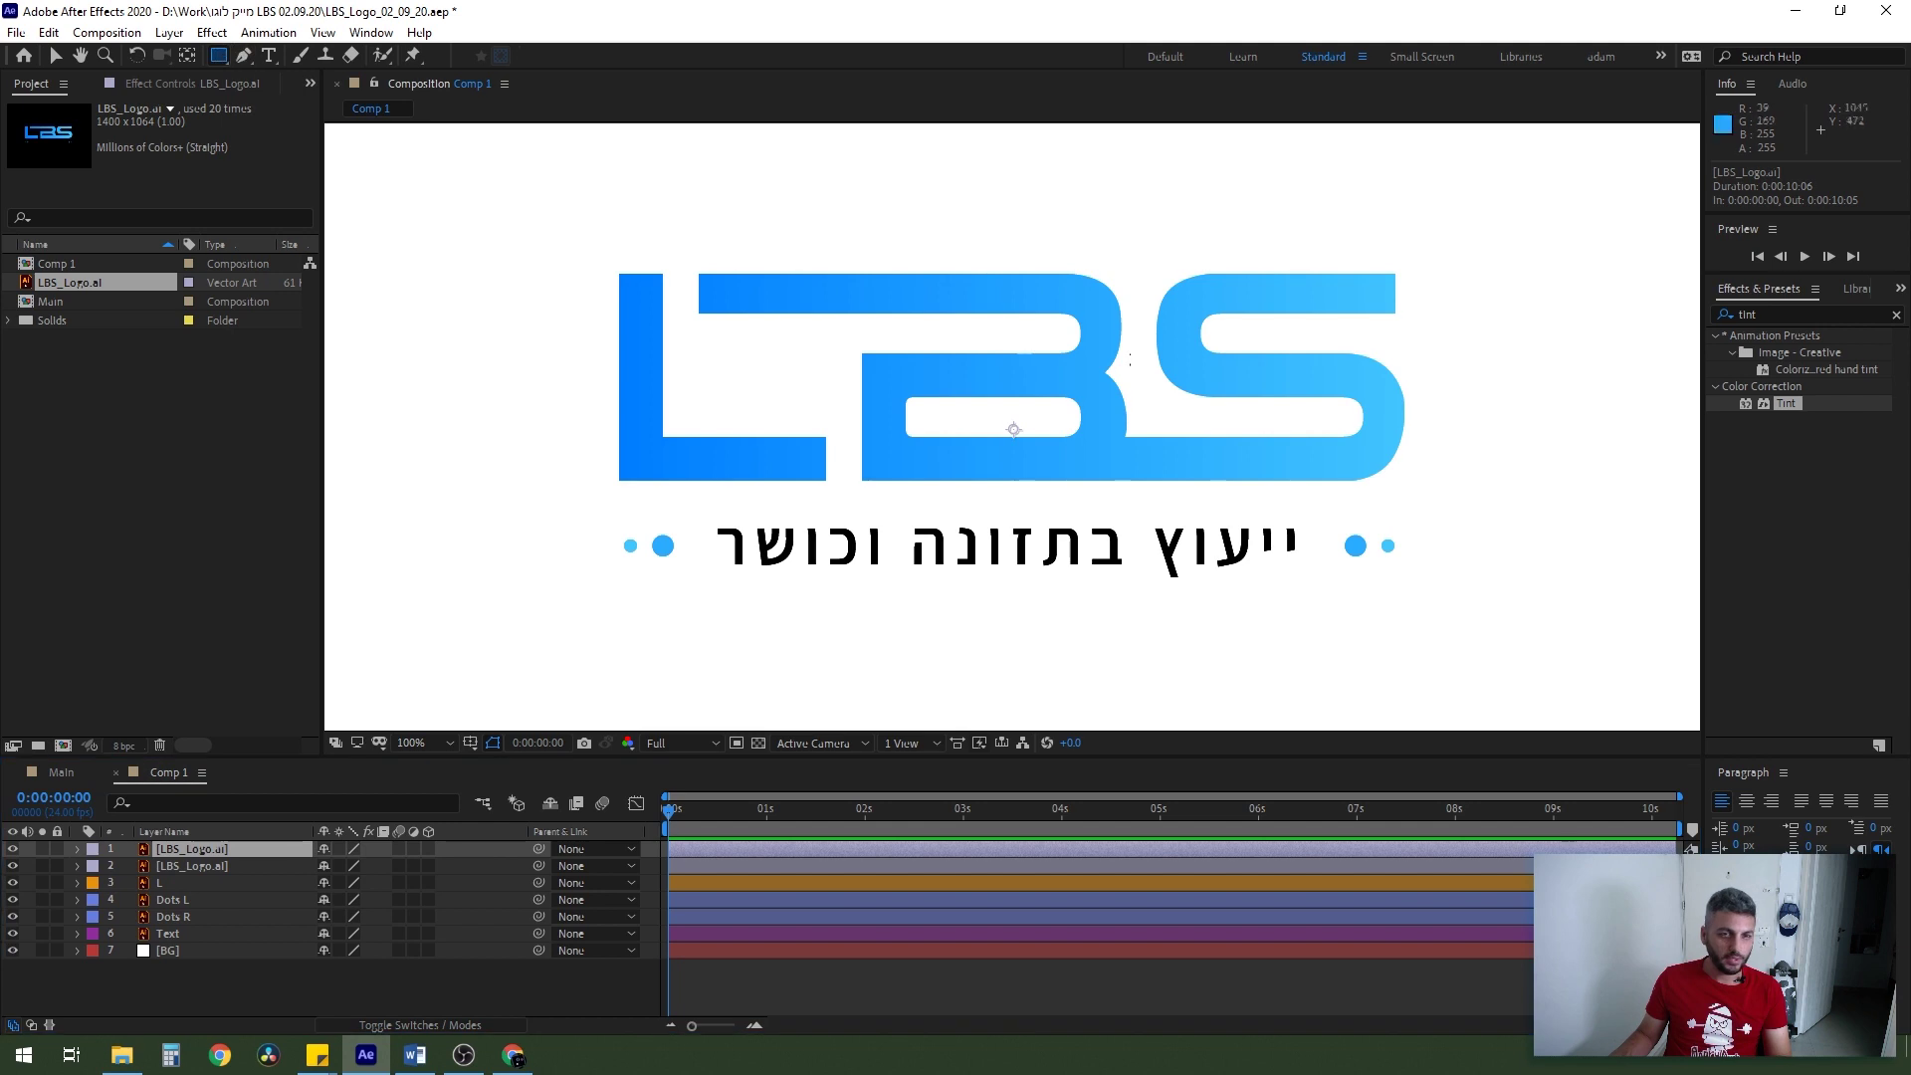
{"action": "left_click_drag", "start_coordinate": [1152, 266], "coordinate": [1410, 484]}
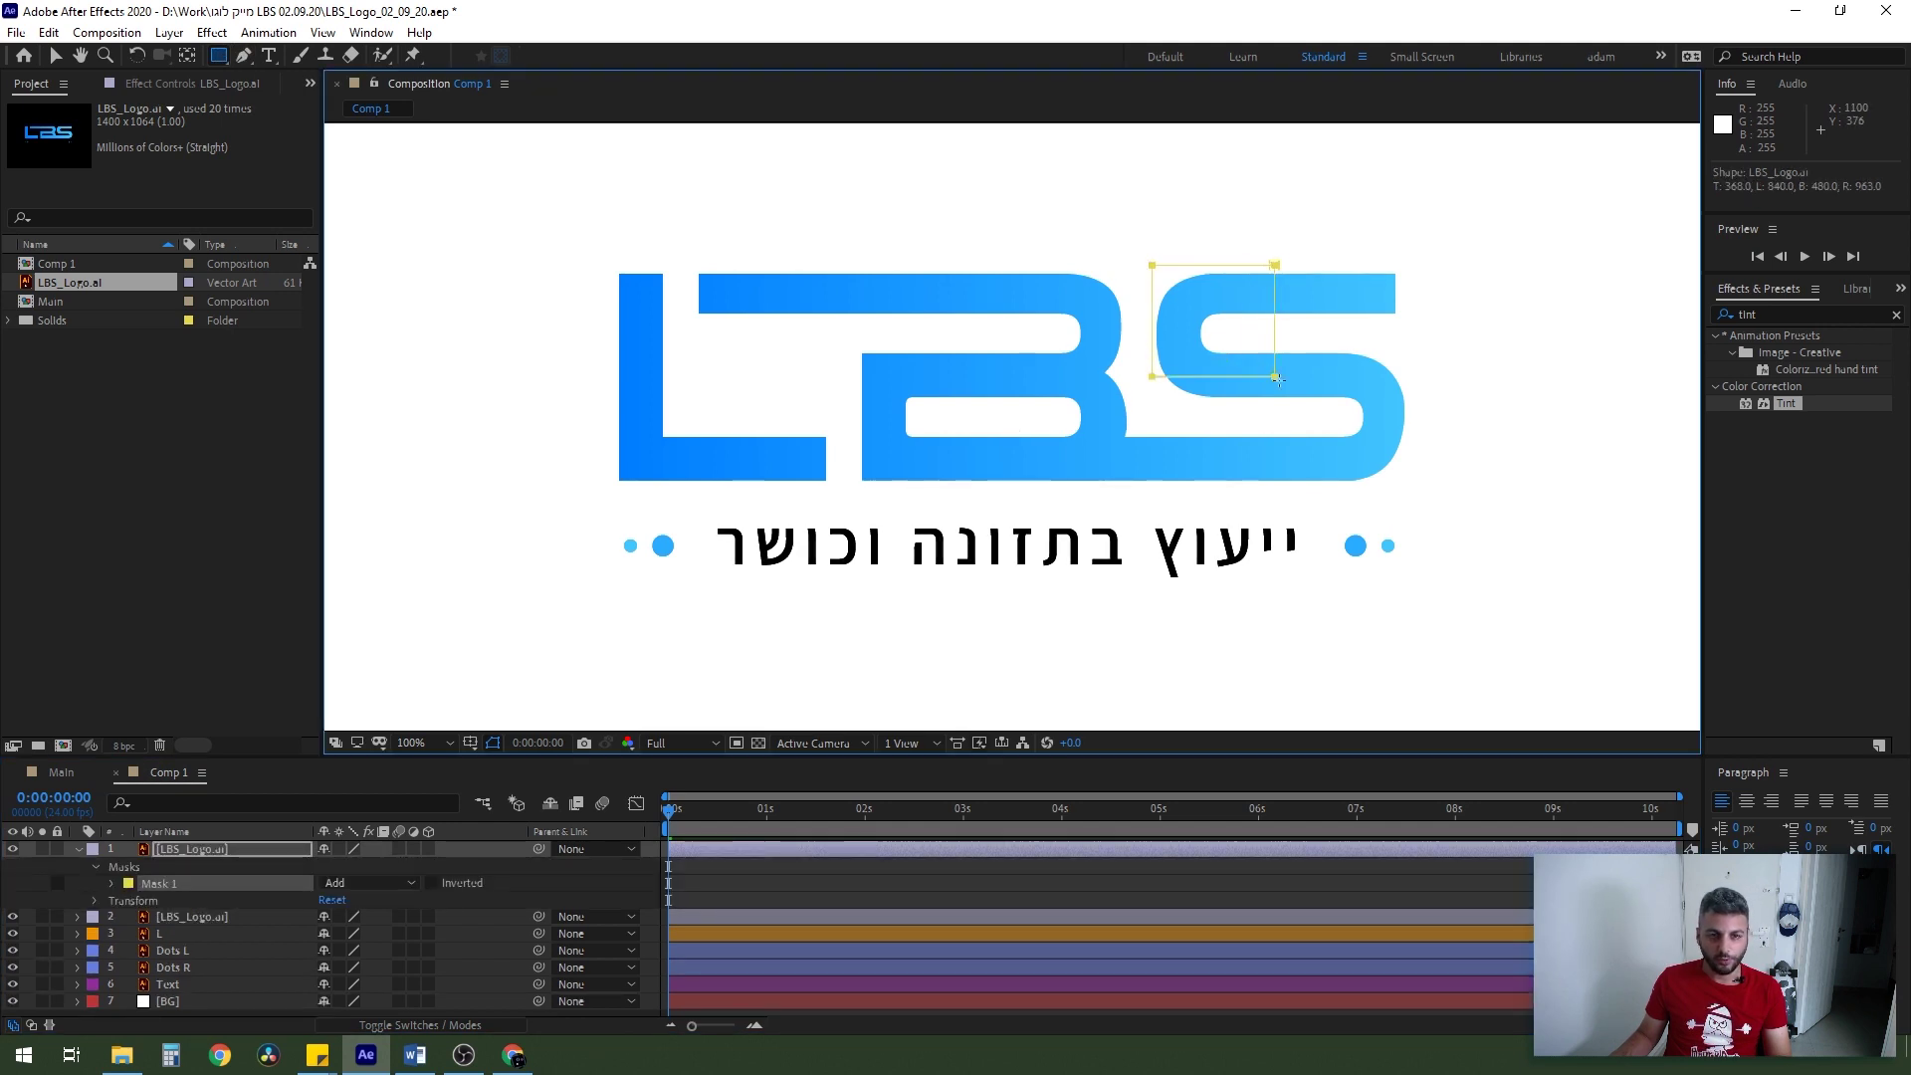
{"action": "key", "text": "v"}
{"action": "scroll", "coordinate": [1450, 359], "scroll_direction": "up", "scroll_amount": 1}
{"action": "left_click_drag", "start_coordinate": [1450, 358], "coordinate": [996, 470]}
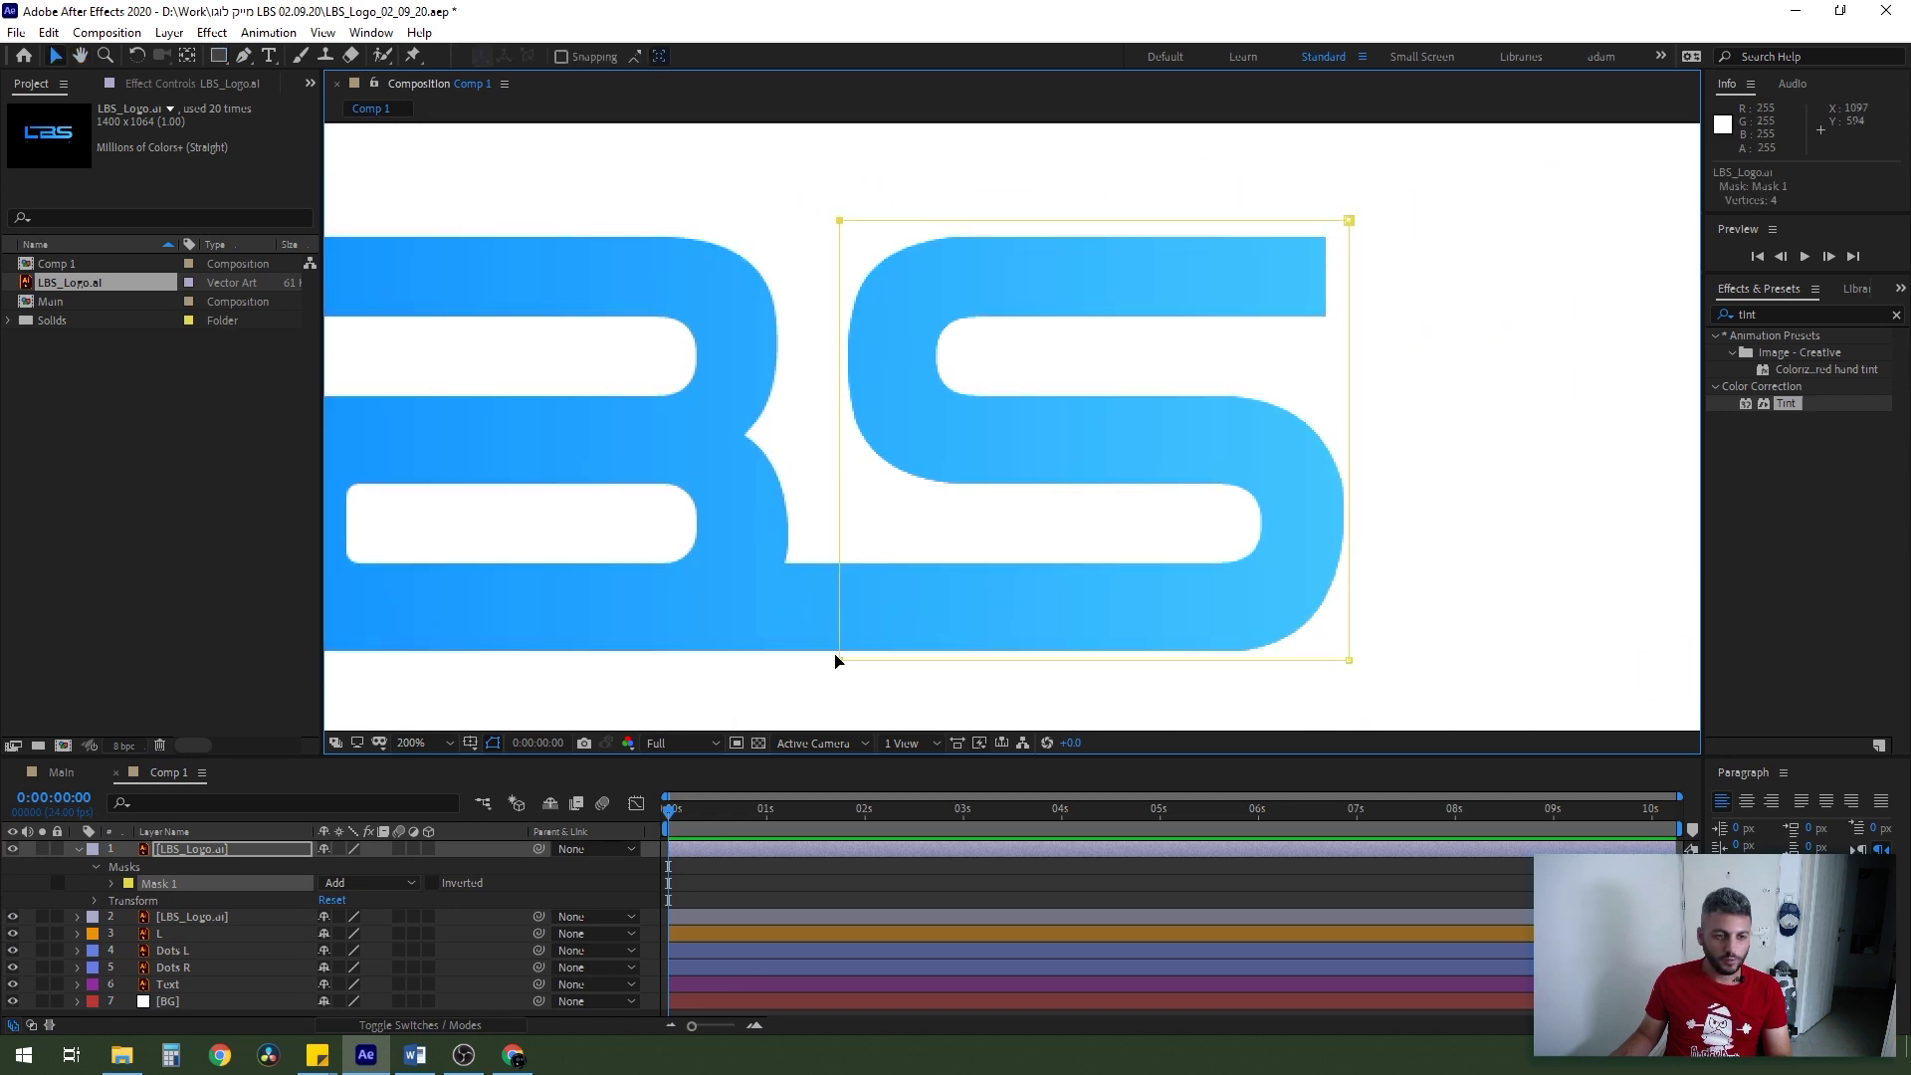
{"action": "key", "text": "Right"}
{"action": "key", "text": "Right"}
{"action": "key", "text": "Right"}
{"action": "key", "text": "Right"}
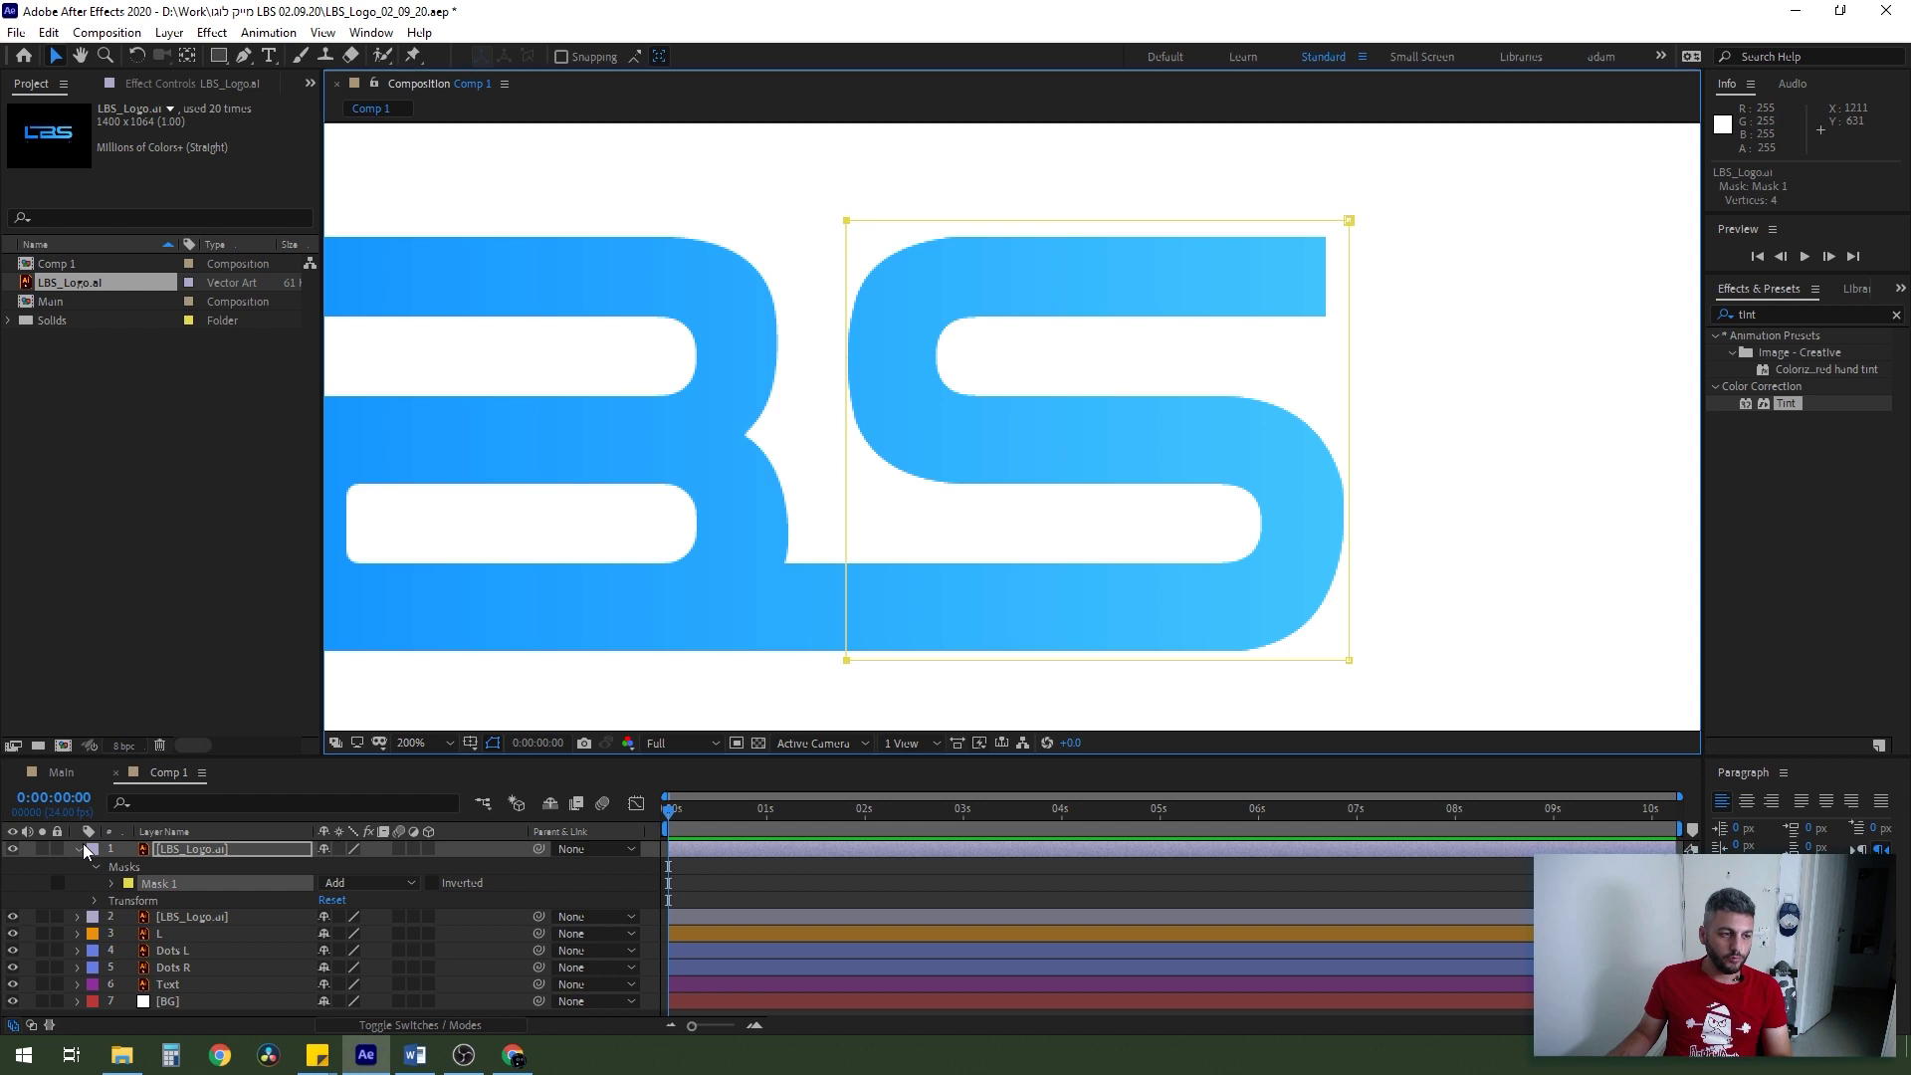
{"action": "left_click", "coordinate": [76, 849]}
{"action": "key", "text": "comma"}
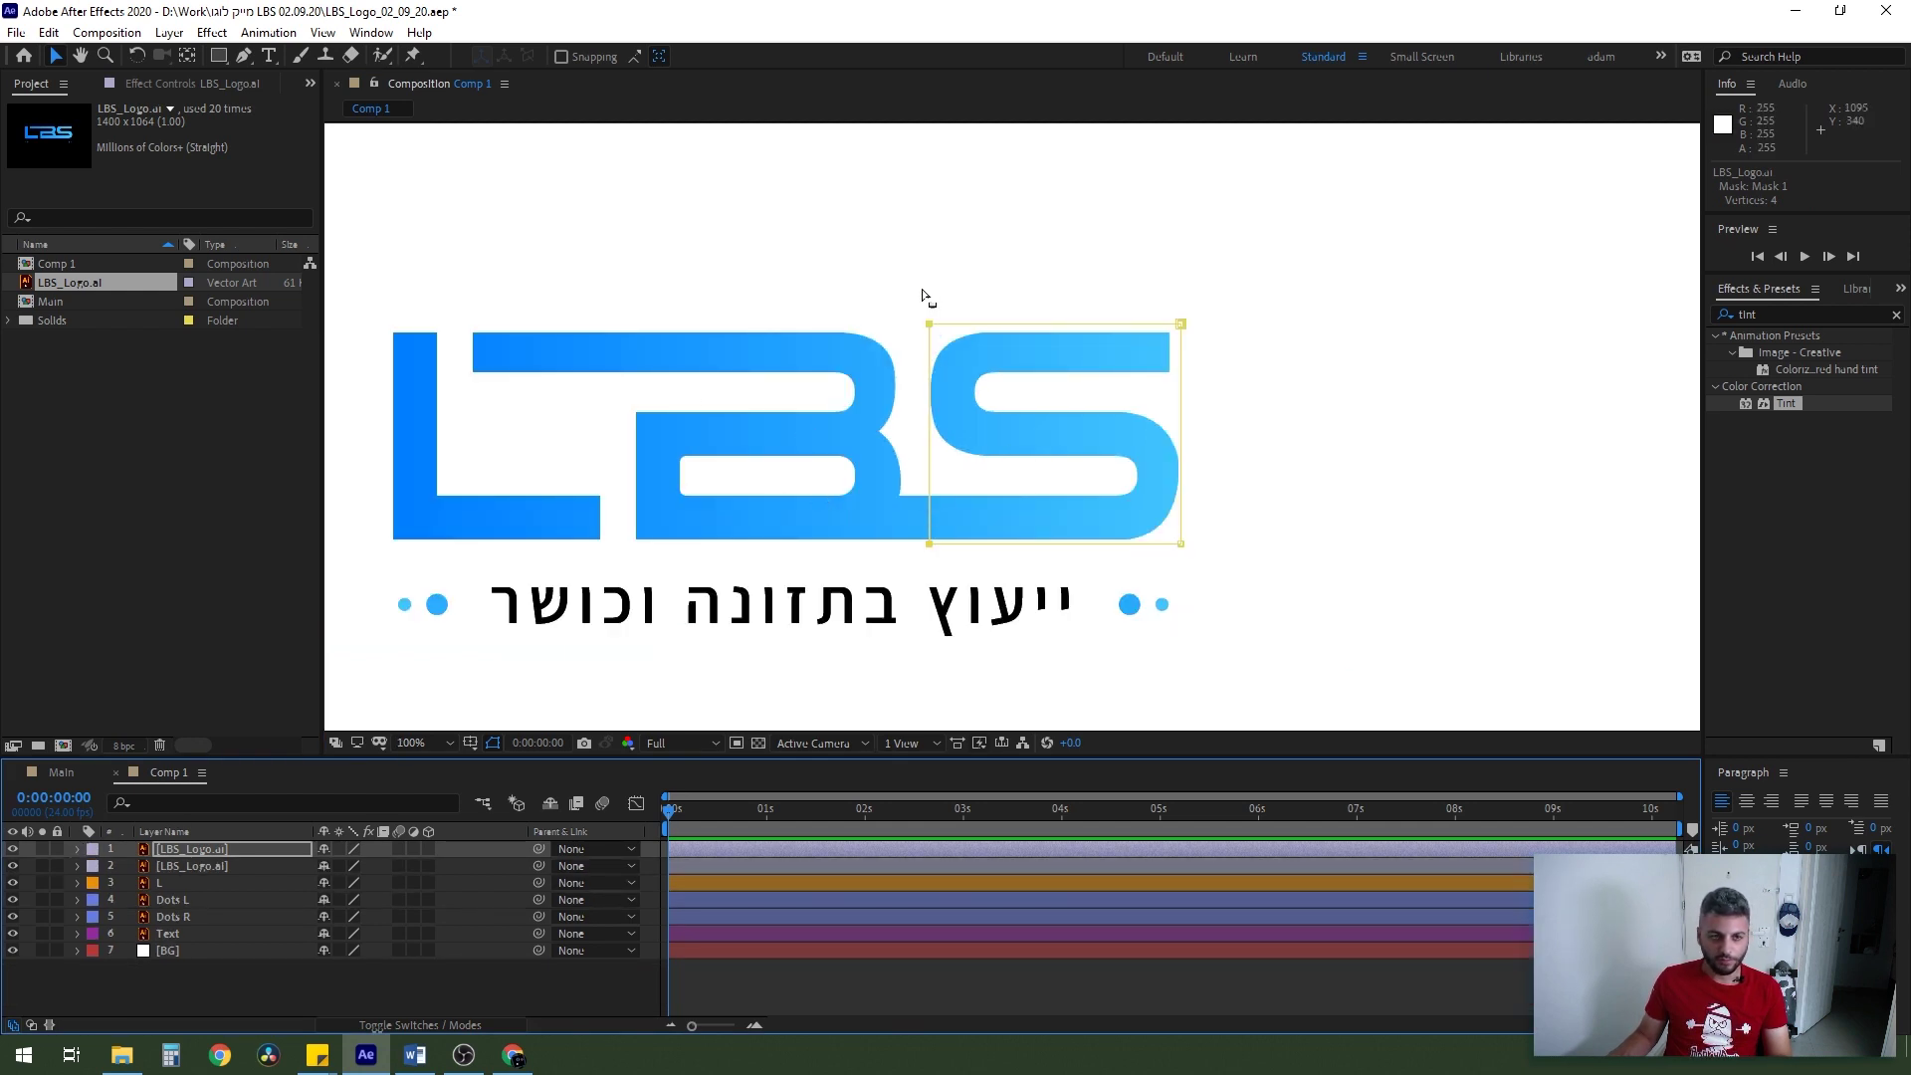
{"action": "key", "text": "m"}
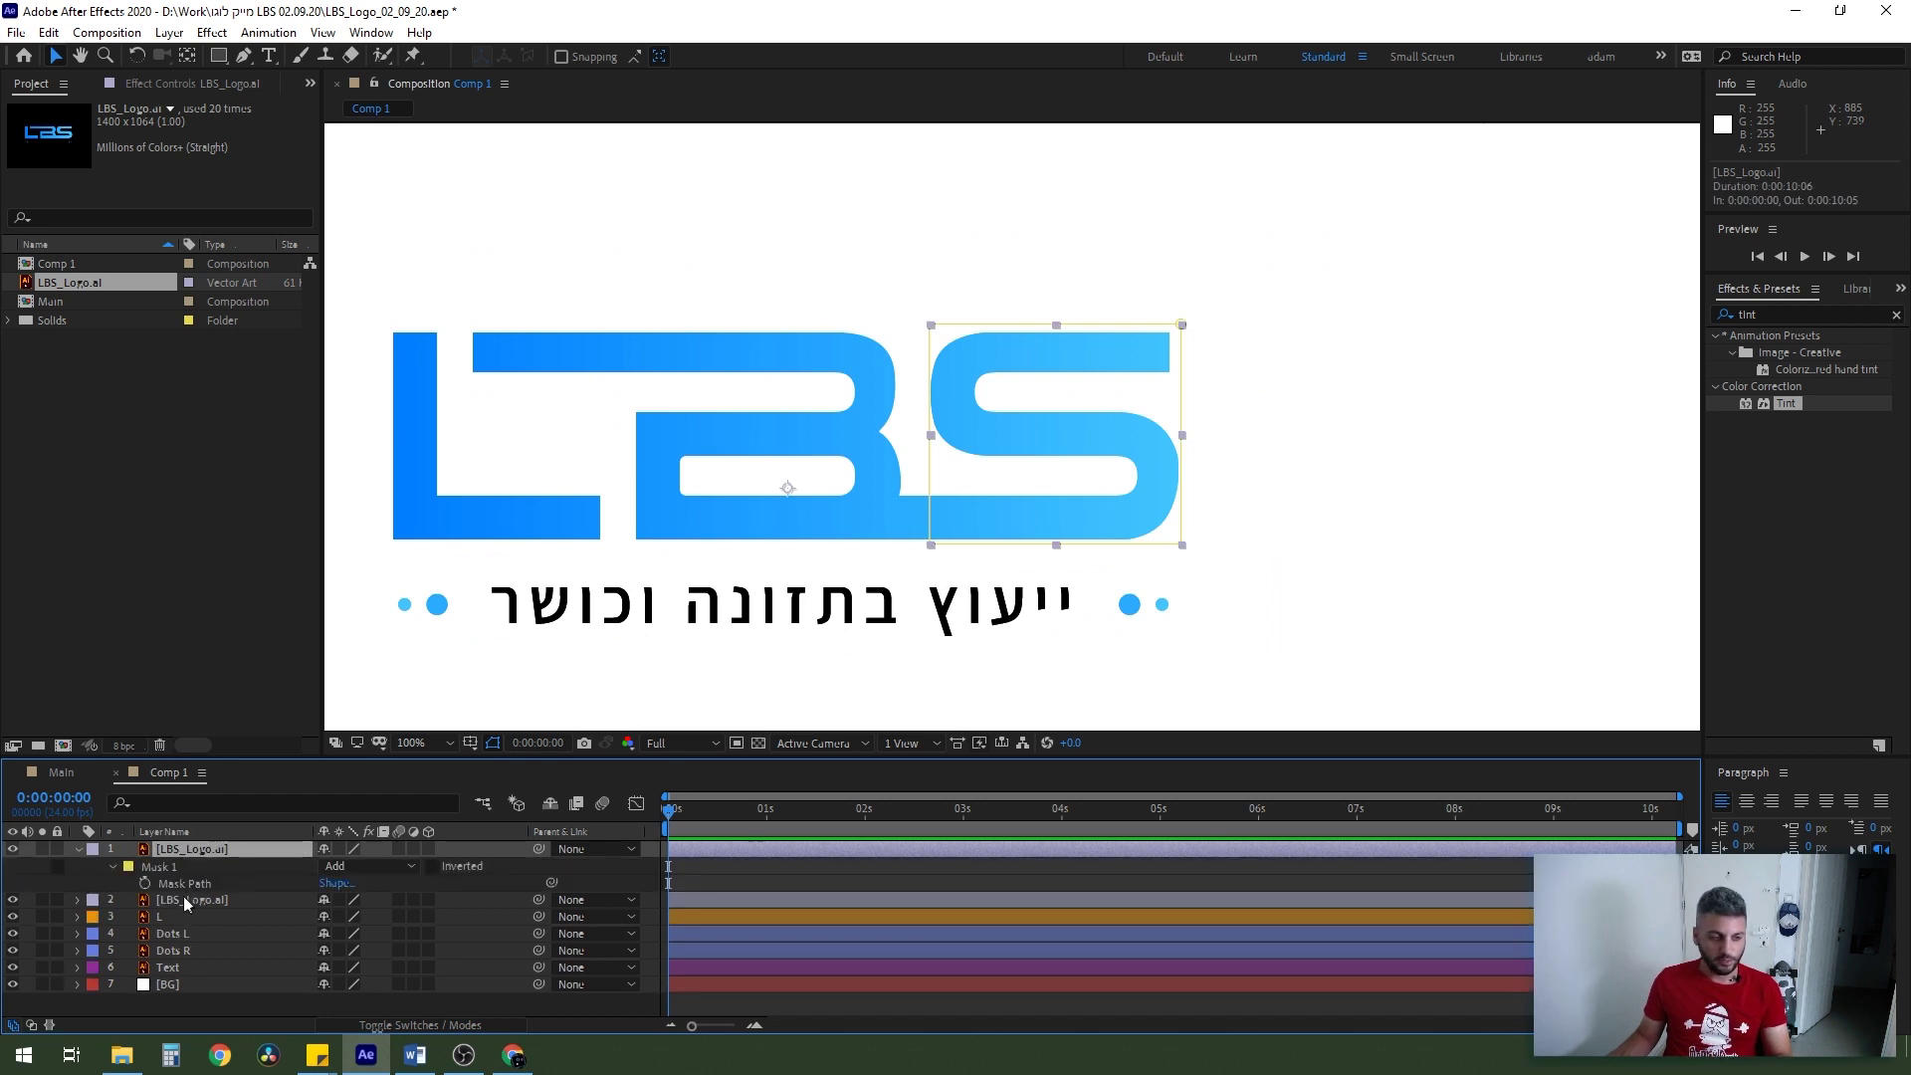
- Copy the S mask to the second layer, reshape it around the B, and name it B
{"action": "left_click", "coordinate": [188, 899]}
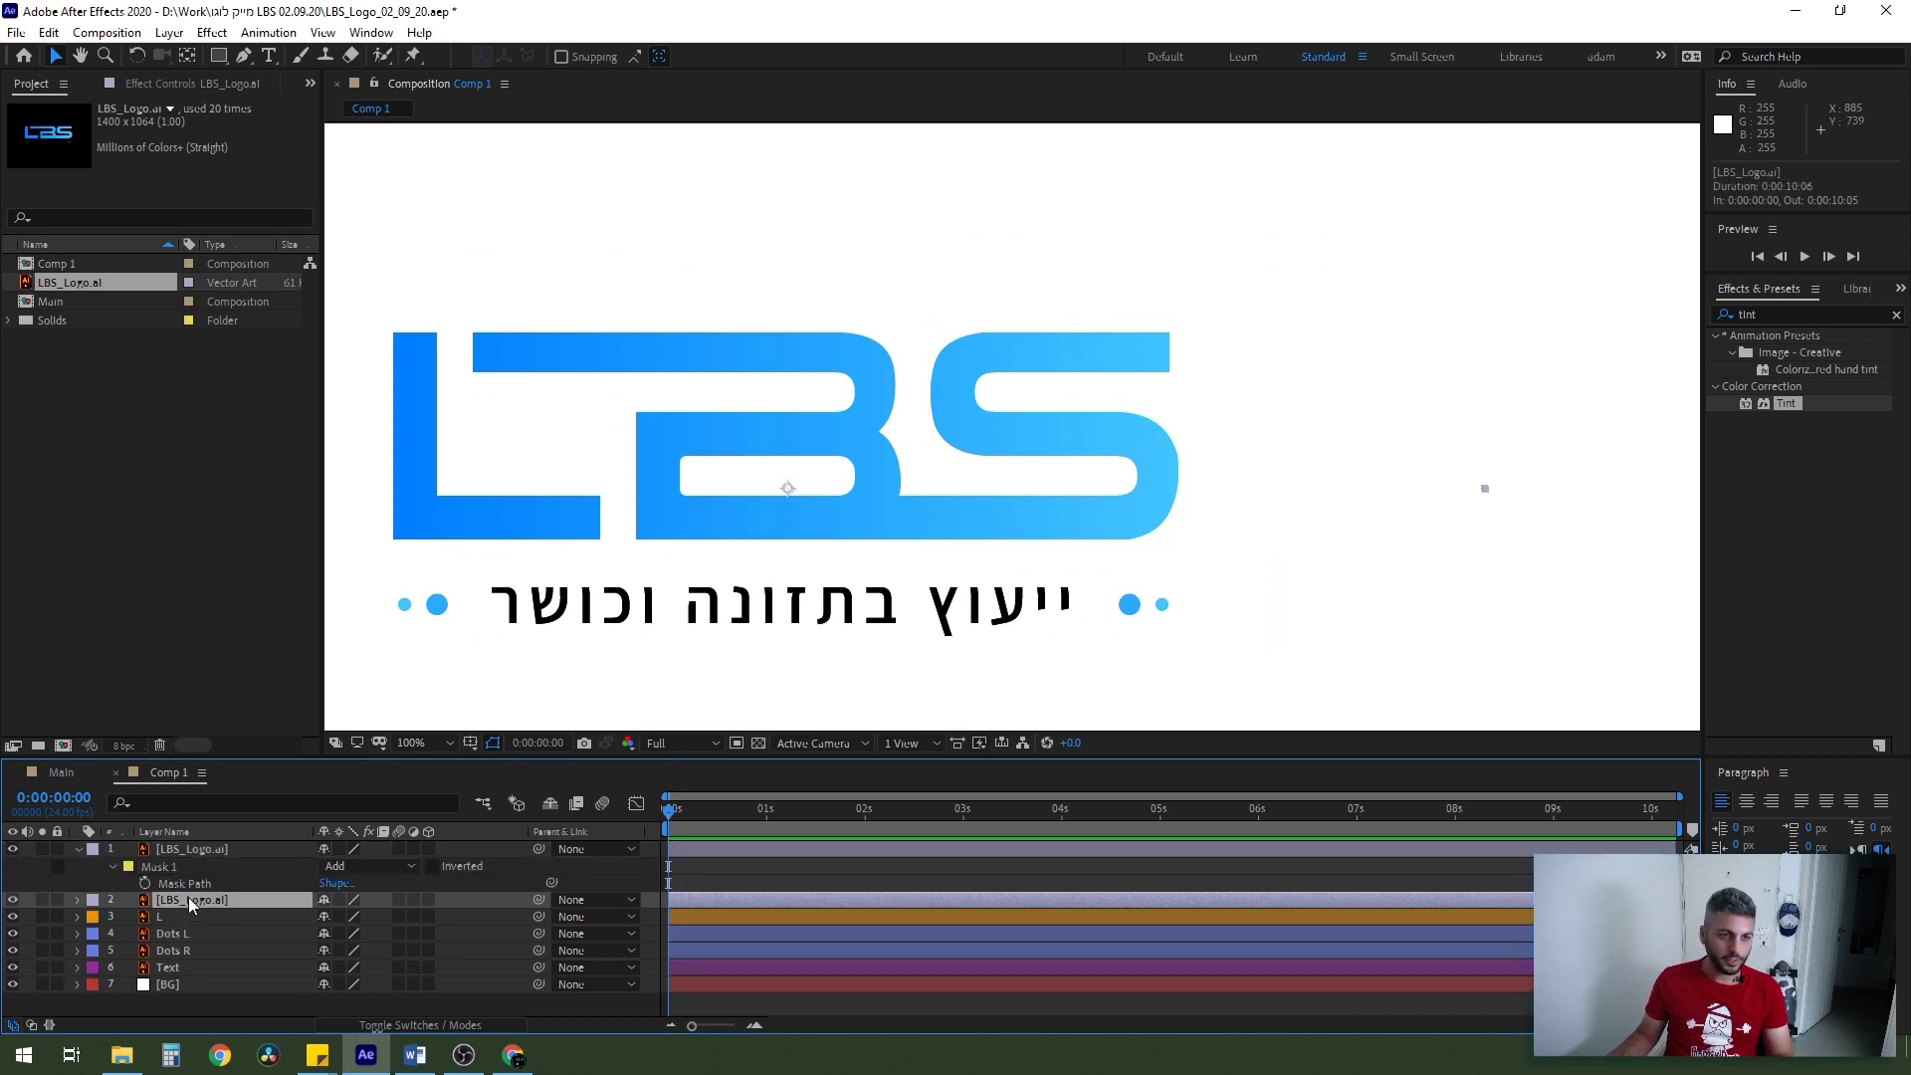
{"action": "key", "text": "Return"}
{"action": "left_click", "coordinate": [1180, 325]}
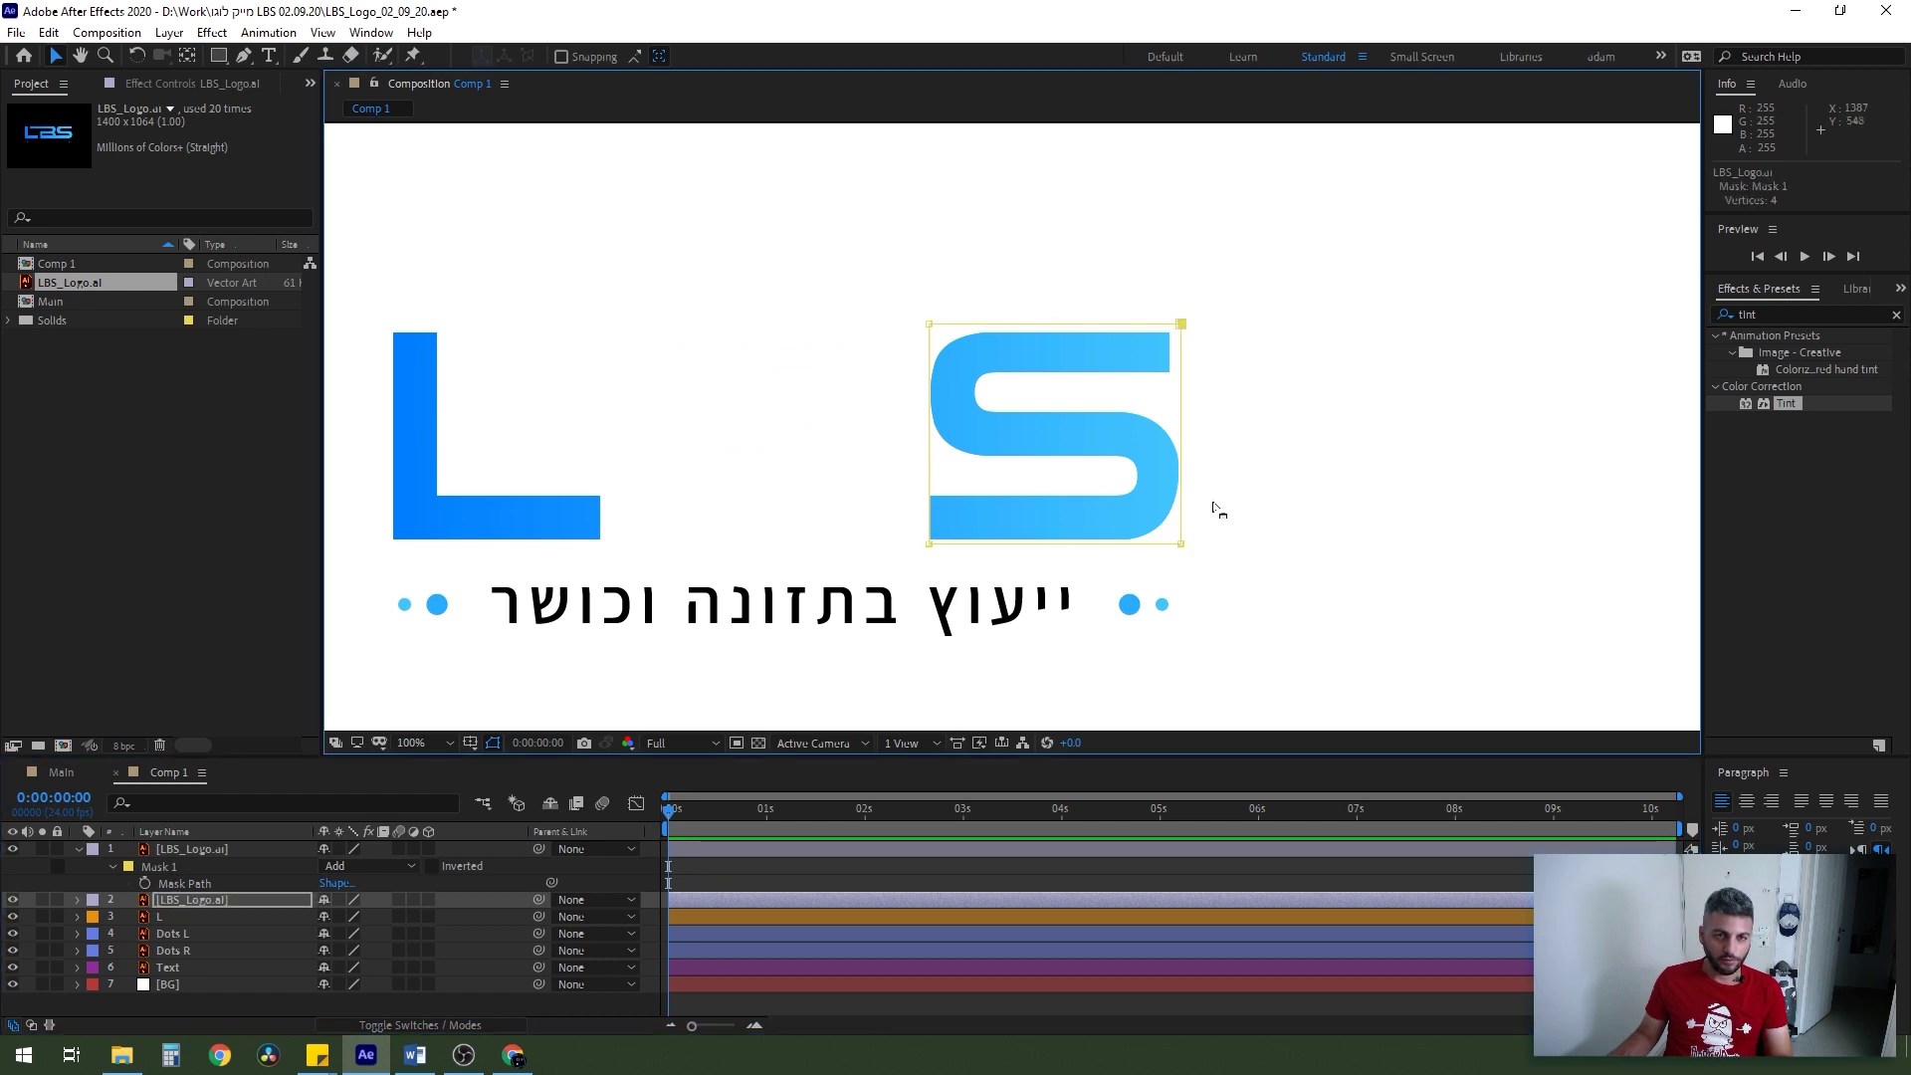
{"action": "left_click_drag", "start_coordinate": [1182, 545], "coordinate": [453, 548]}
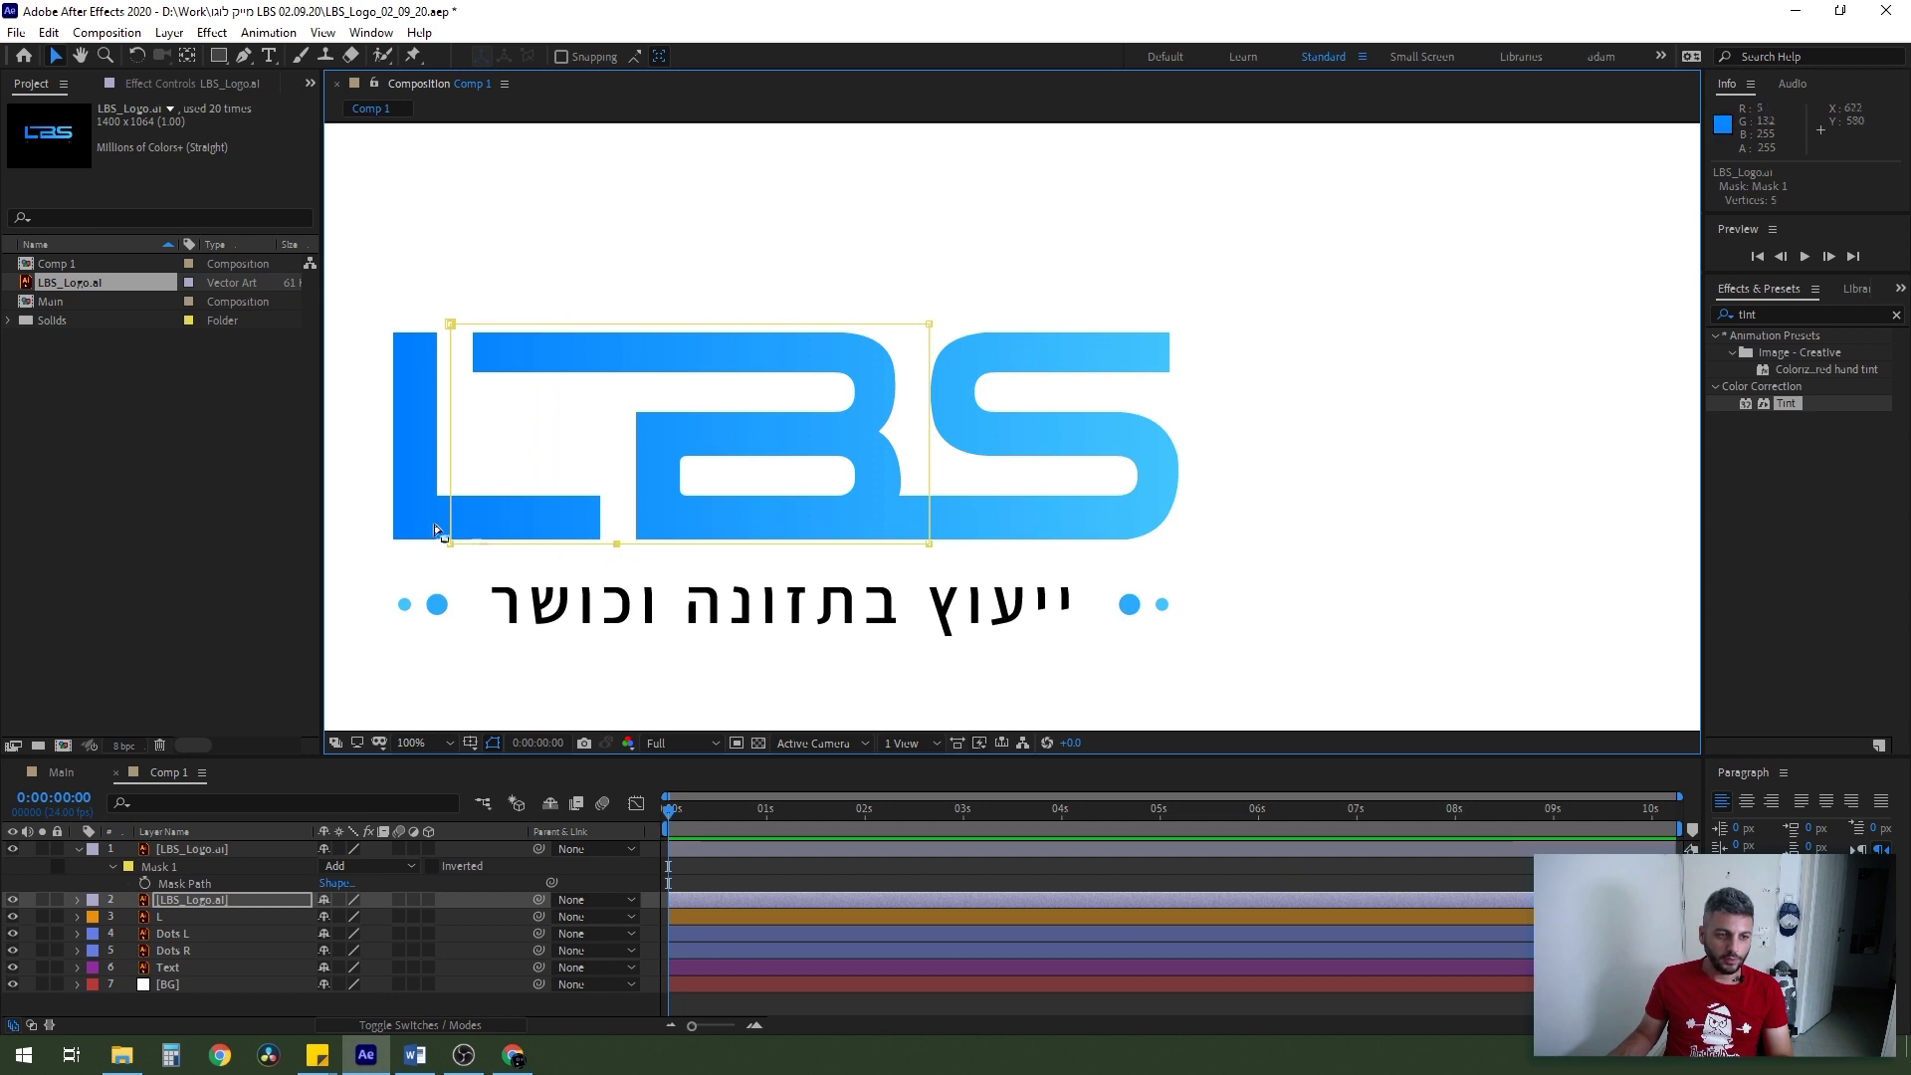
{"action": "mouse_move", "coordinate": [450, 543]}
{"action": "left_mouse_down"}
{"action": "mouse_move", "coordinate": [484, 438]}
{"action": "mouse_move", "coordinate": [453, 430]}
{"action": "left_mouse_up"}
{"action": "left_click_drag", "start_coordinate": [536, 489], "coordinate": [613, 418]}
{"action": "left_click_drag", "start_coordinate": [453, 430], "coordinate": [455, 409]}
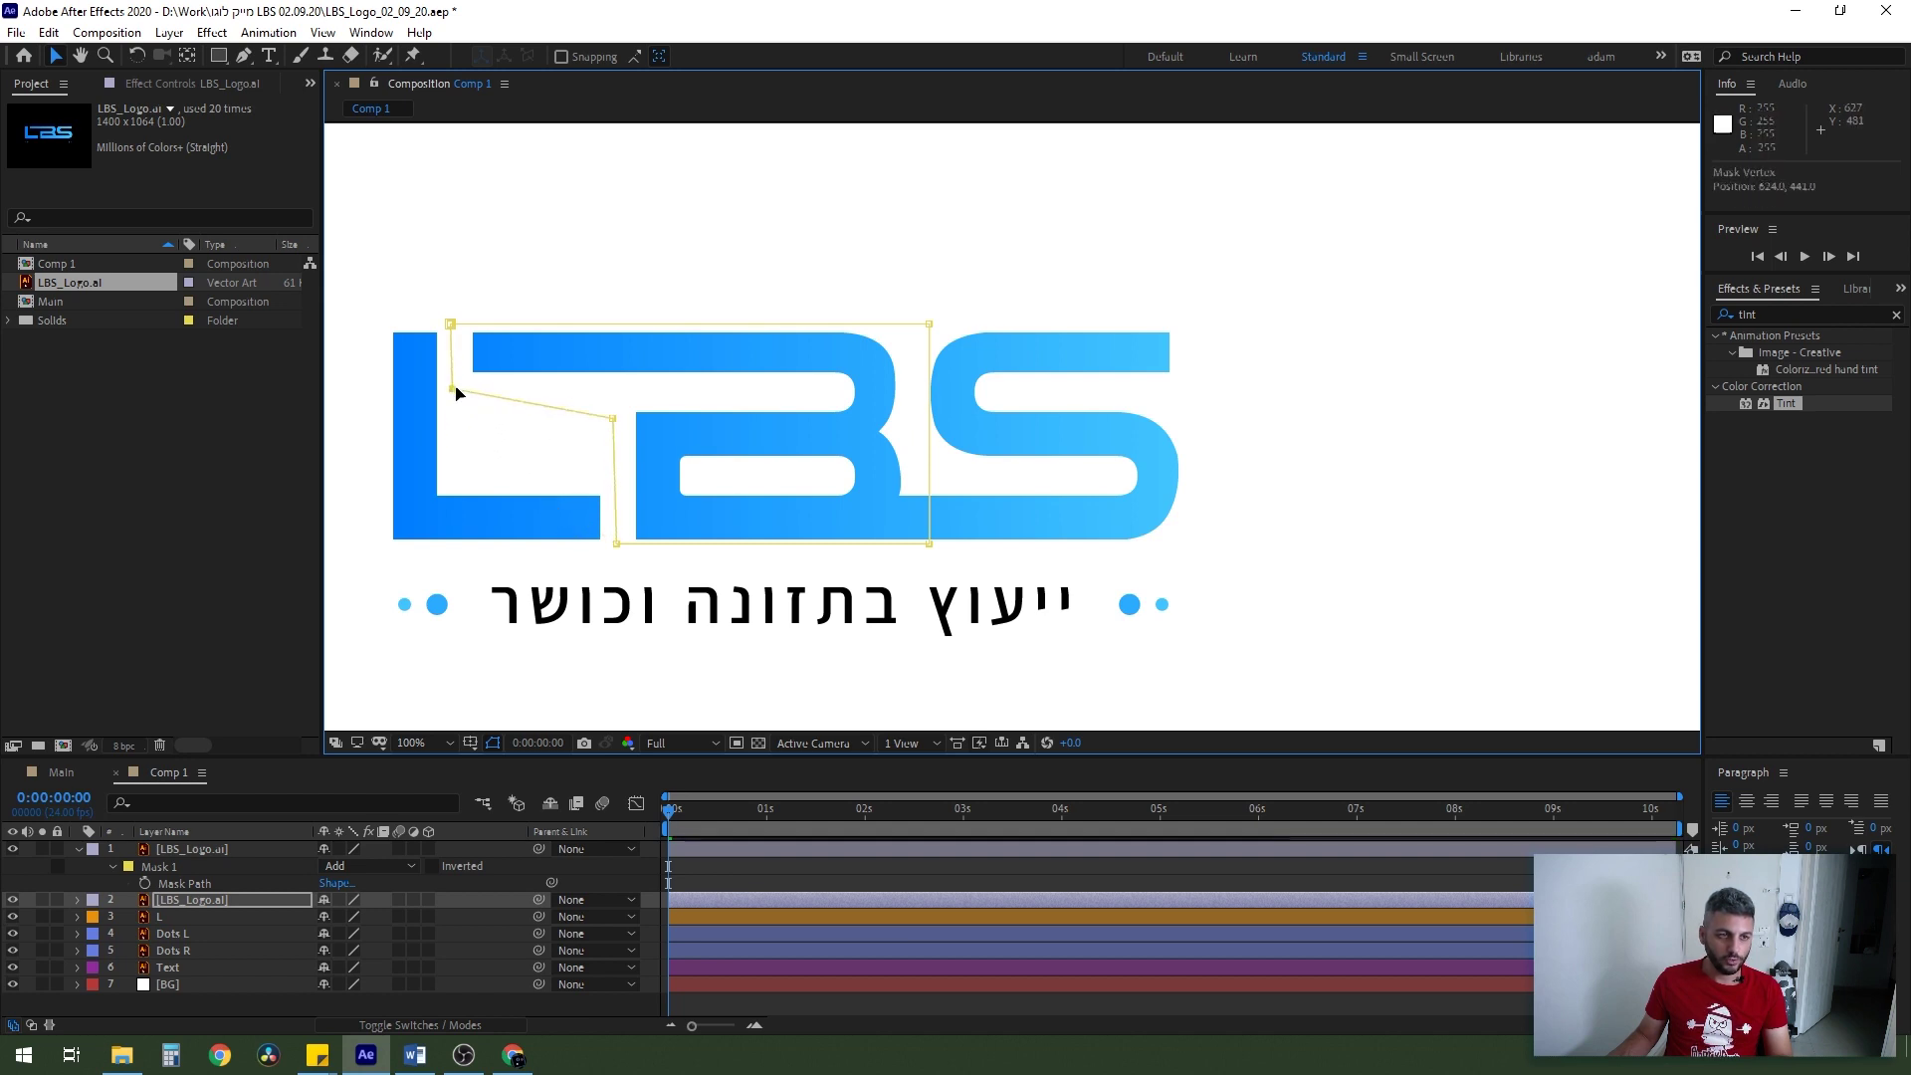
{"action": "left_click_drag", "start_coordinate": [613, 418], "coordinate": [613, 389]}
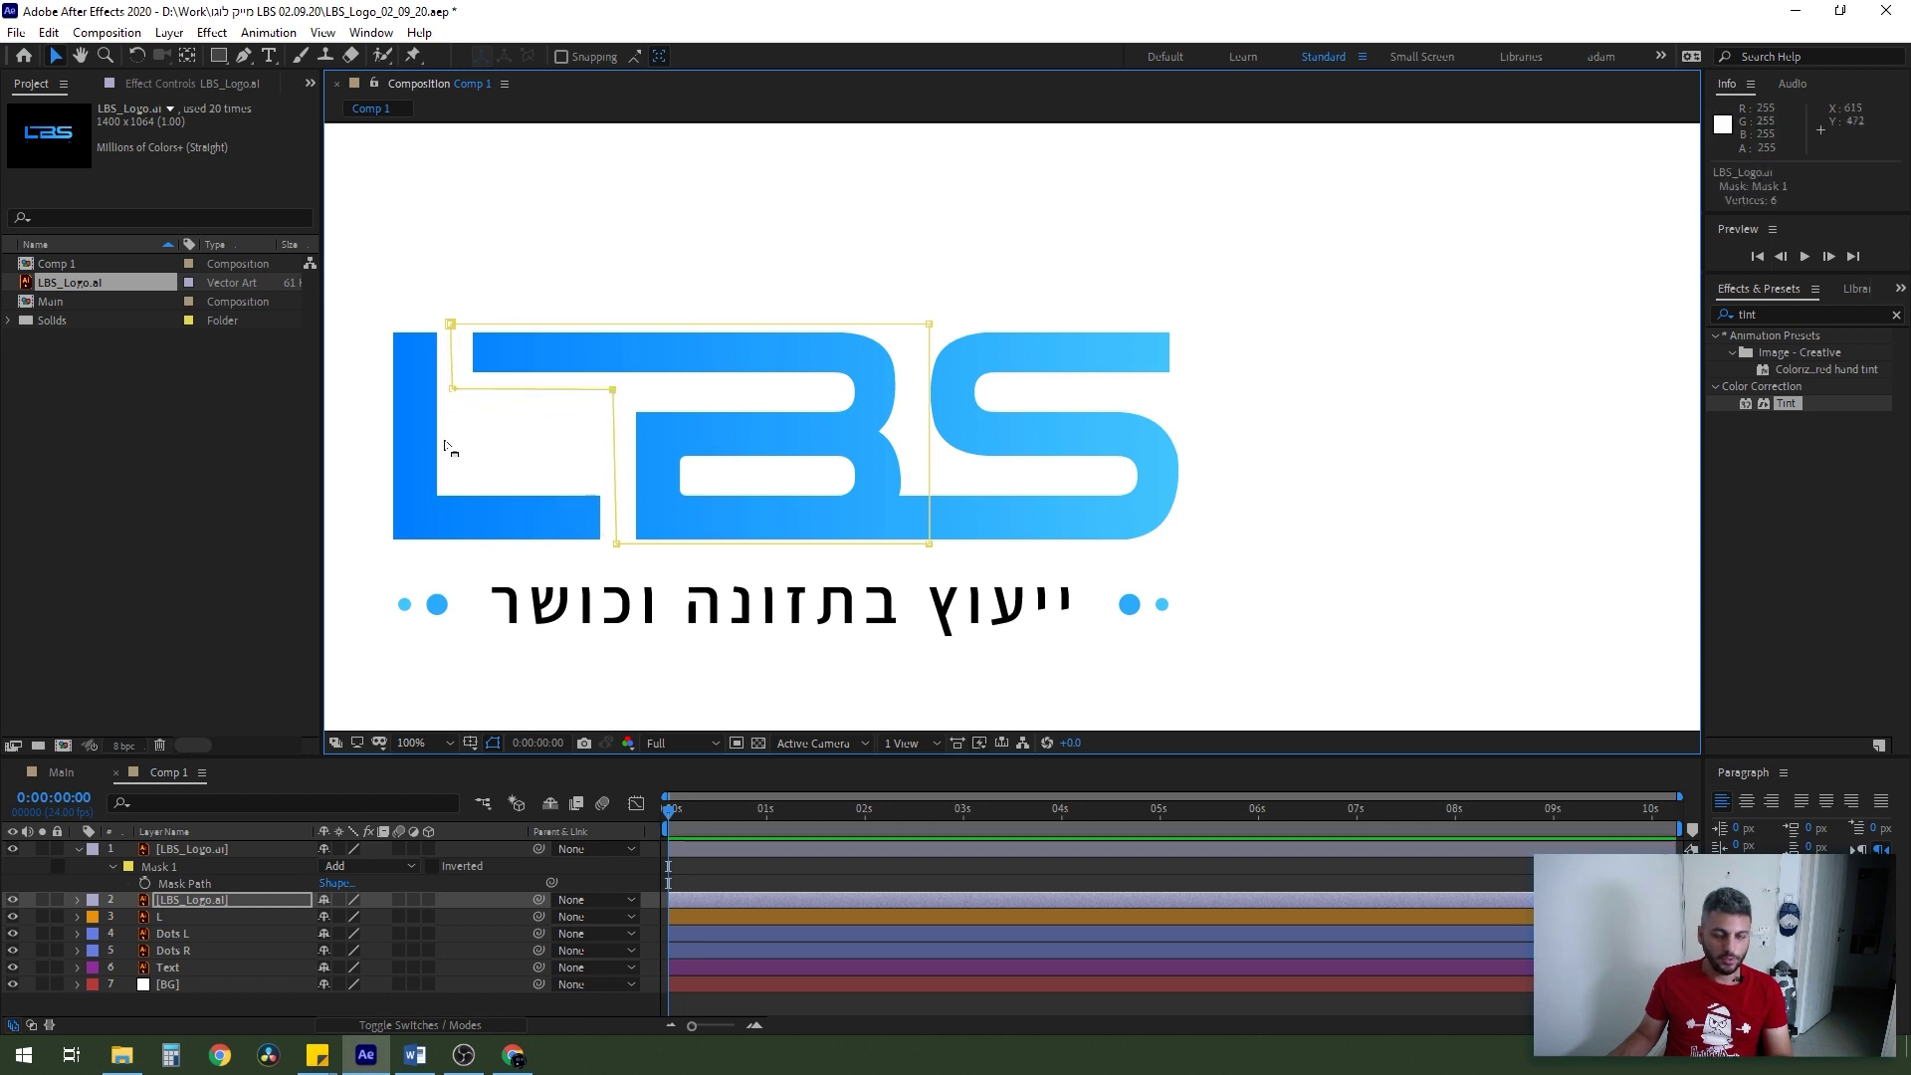
{"action": "type", "text": "B"}
{"action": "key", "text": "Return"}
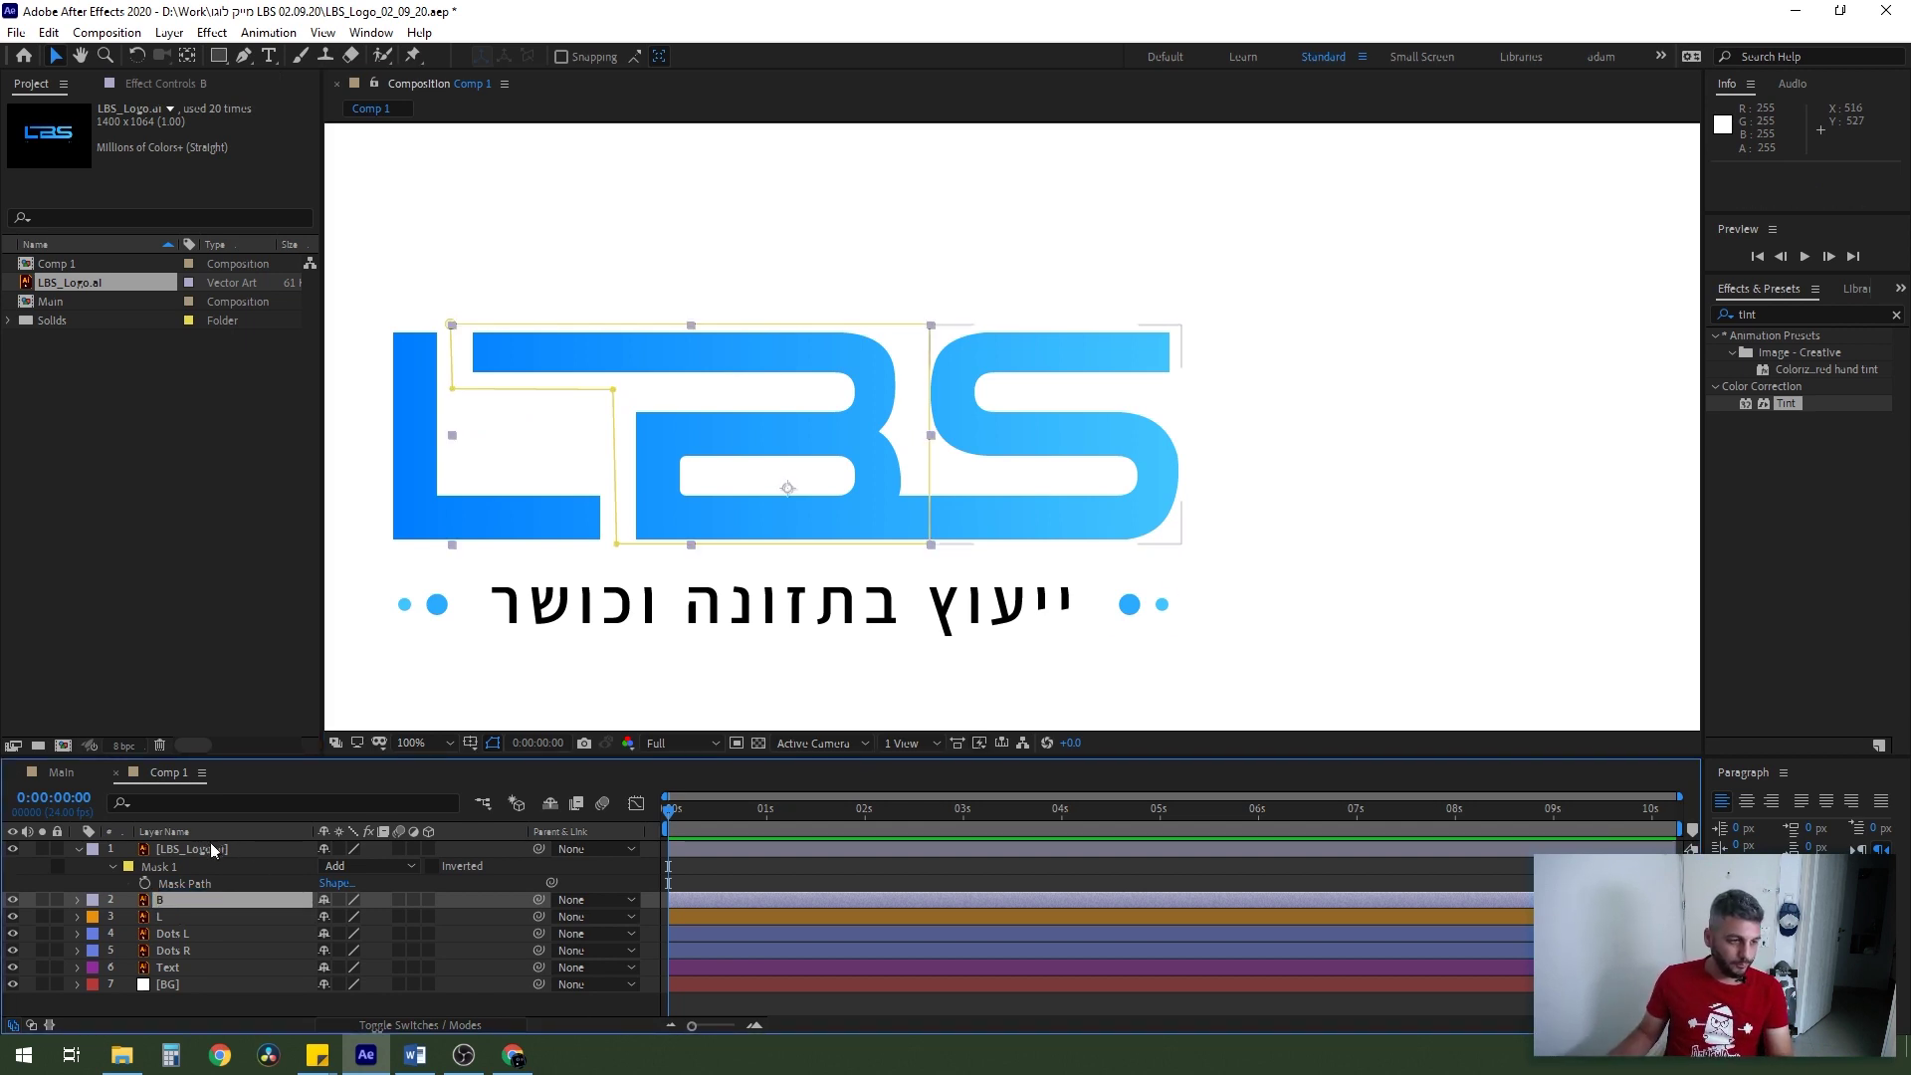
- Rename the top layer S and select the S, B and L layers
{"action": "left_click", "coordinate": [272, 856]}
{"action": "key", "text": "Return"}
{"action": "type", "text": "S"}
{"action": "key", "text": "Return"}
{"action": "left_click", "coordinate": [159, 916]}
{"action": "left_click", "coordinate": [191, 846], "text": "shift"}
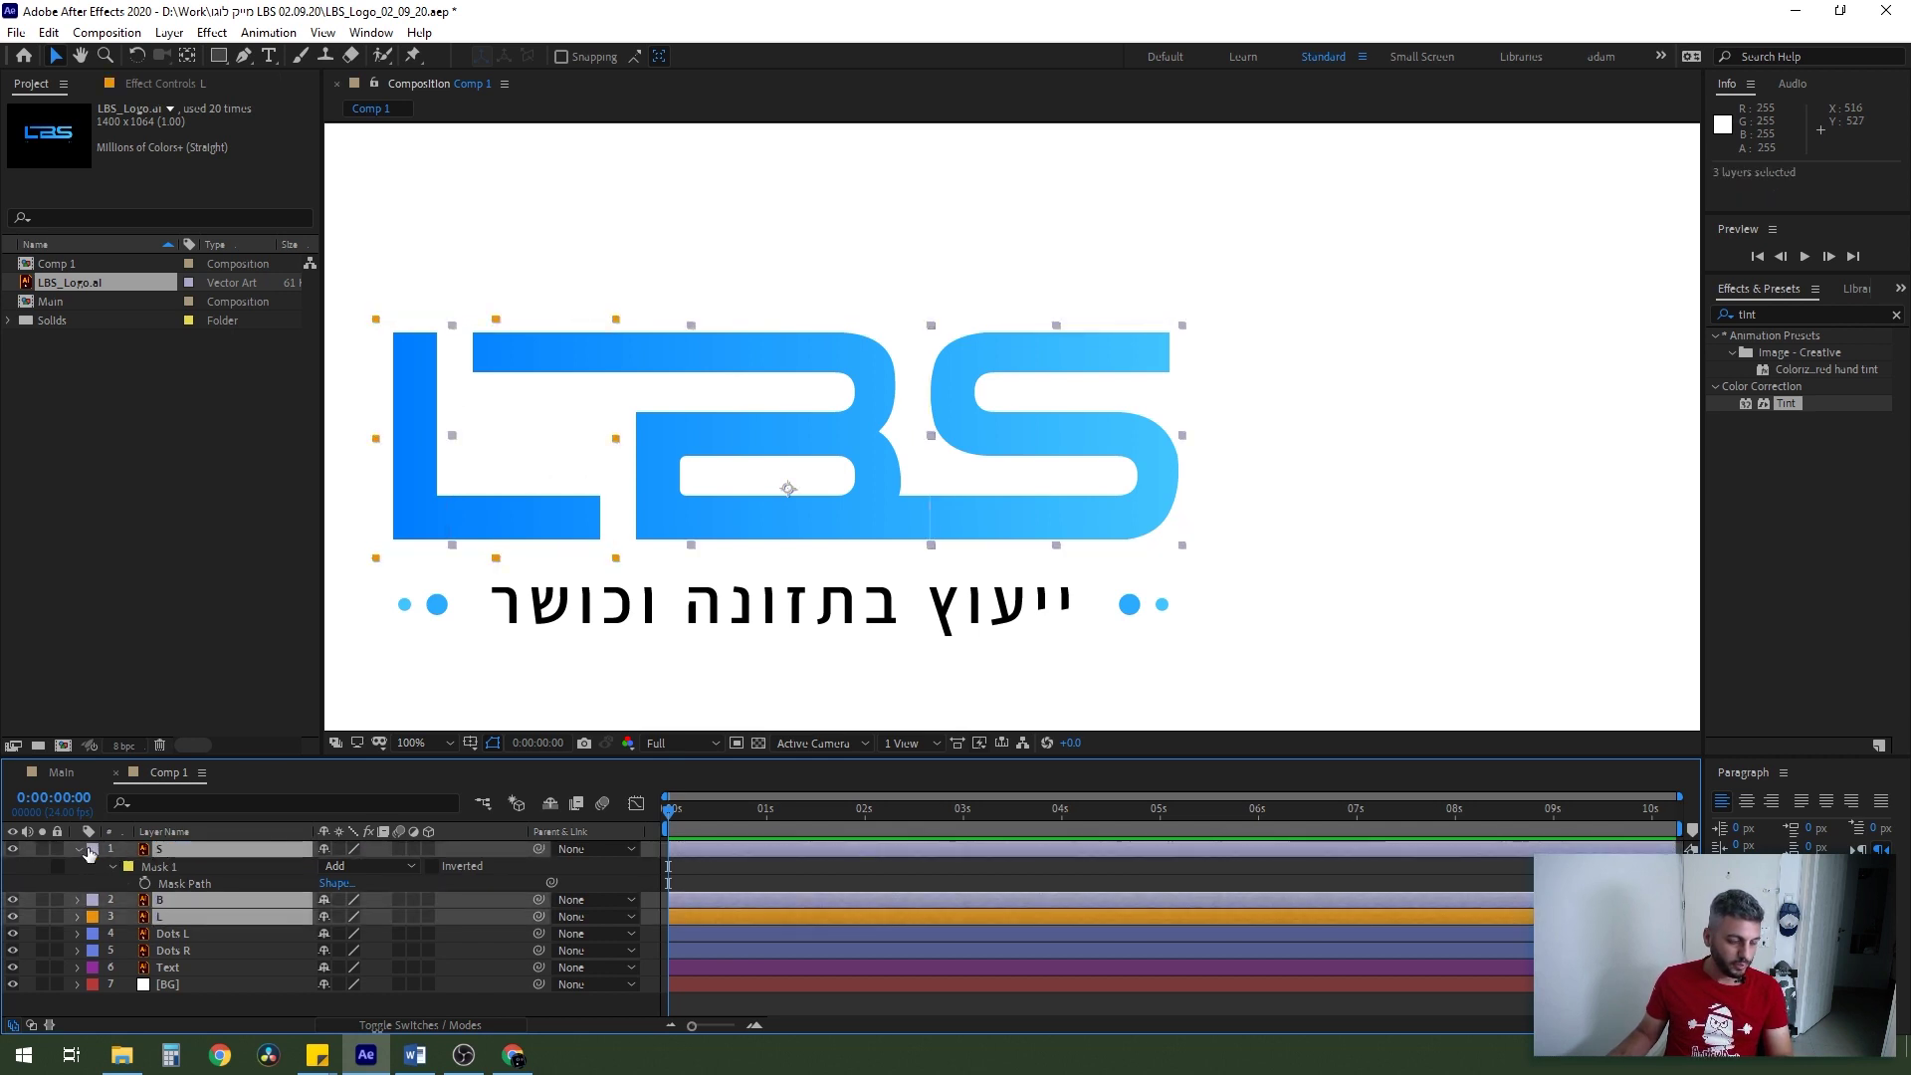
- Label S, B and L orange, then solo S and B briefly to check them
{"action": "left_click", "coordinate": [90, 848]}
{"action": "left_click", "coordinate": [129, 729]}
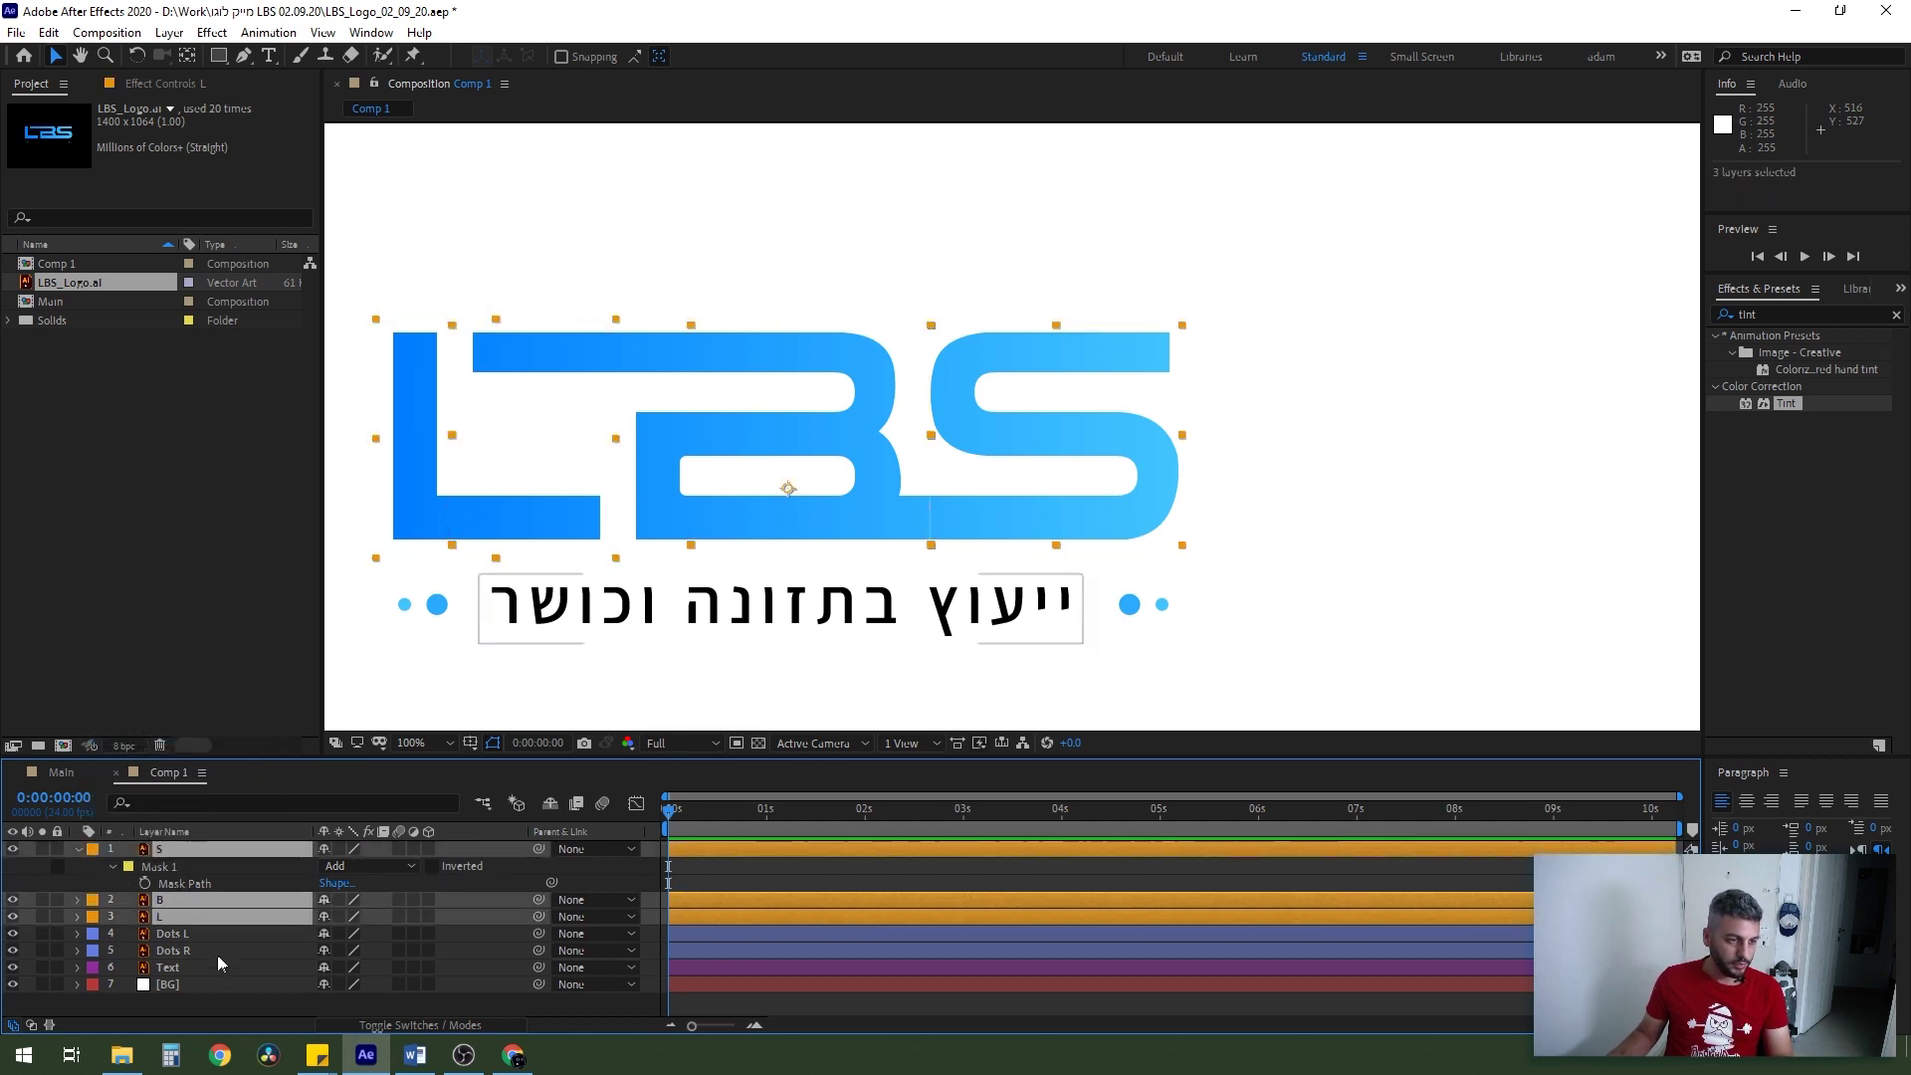
{"action": "left_click", "coordinate": [215, 951]}
{"action": "left_click", "coordinate": [169, 848]}
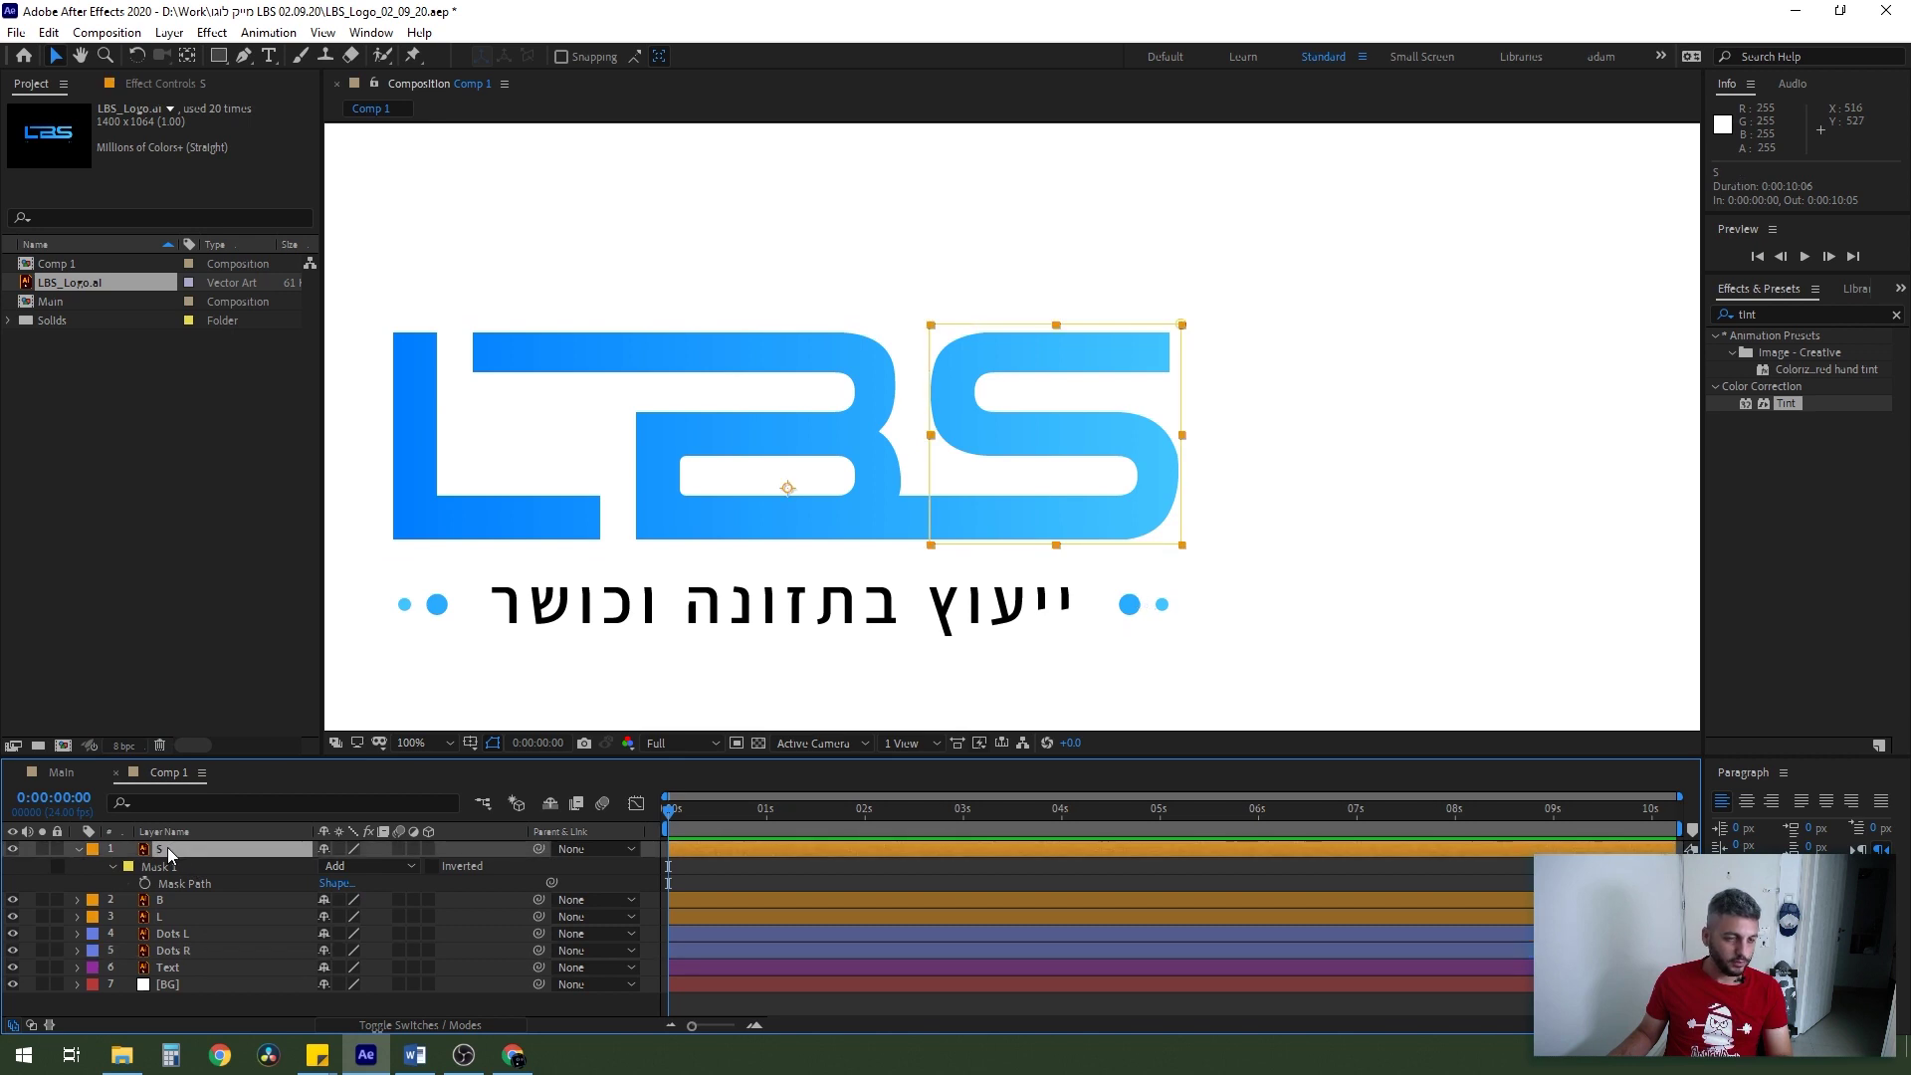
{"action": "left_click", "coordinate": [40, 845]}
{"action": "left_click", "coordinate": [40, 846]}
{"action": "left_click", "coordinate": [40, 901]}
{"action": "left_click", "coordinate": [40, 900]}
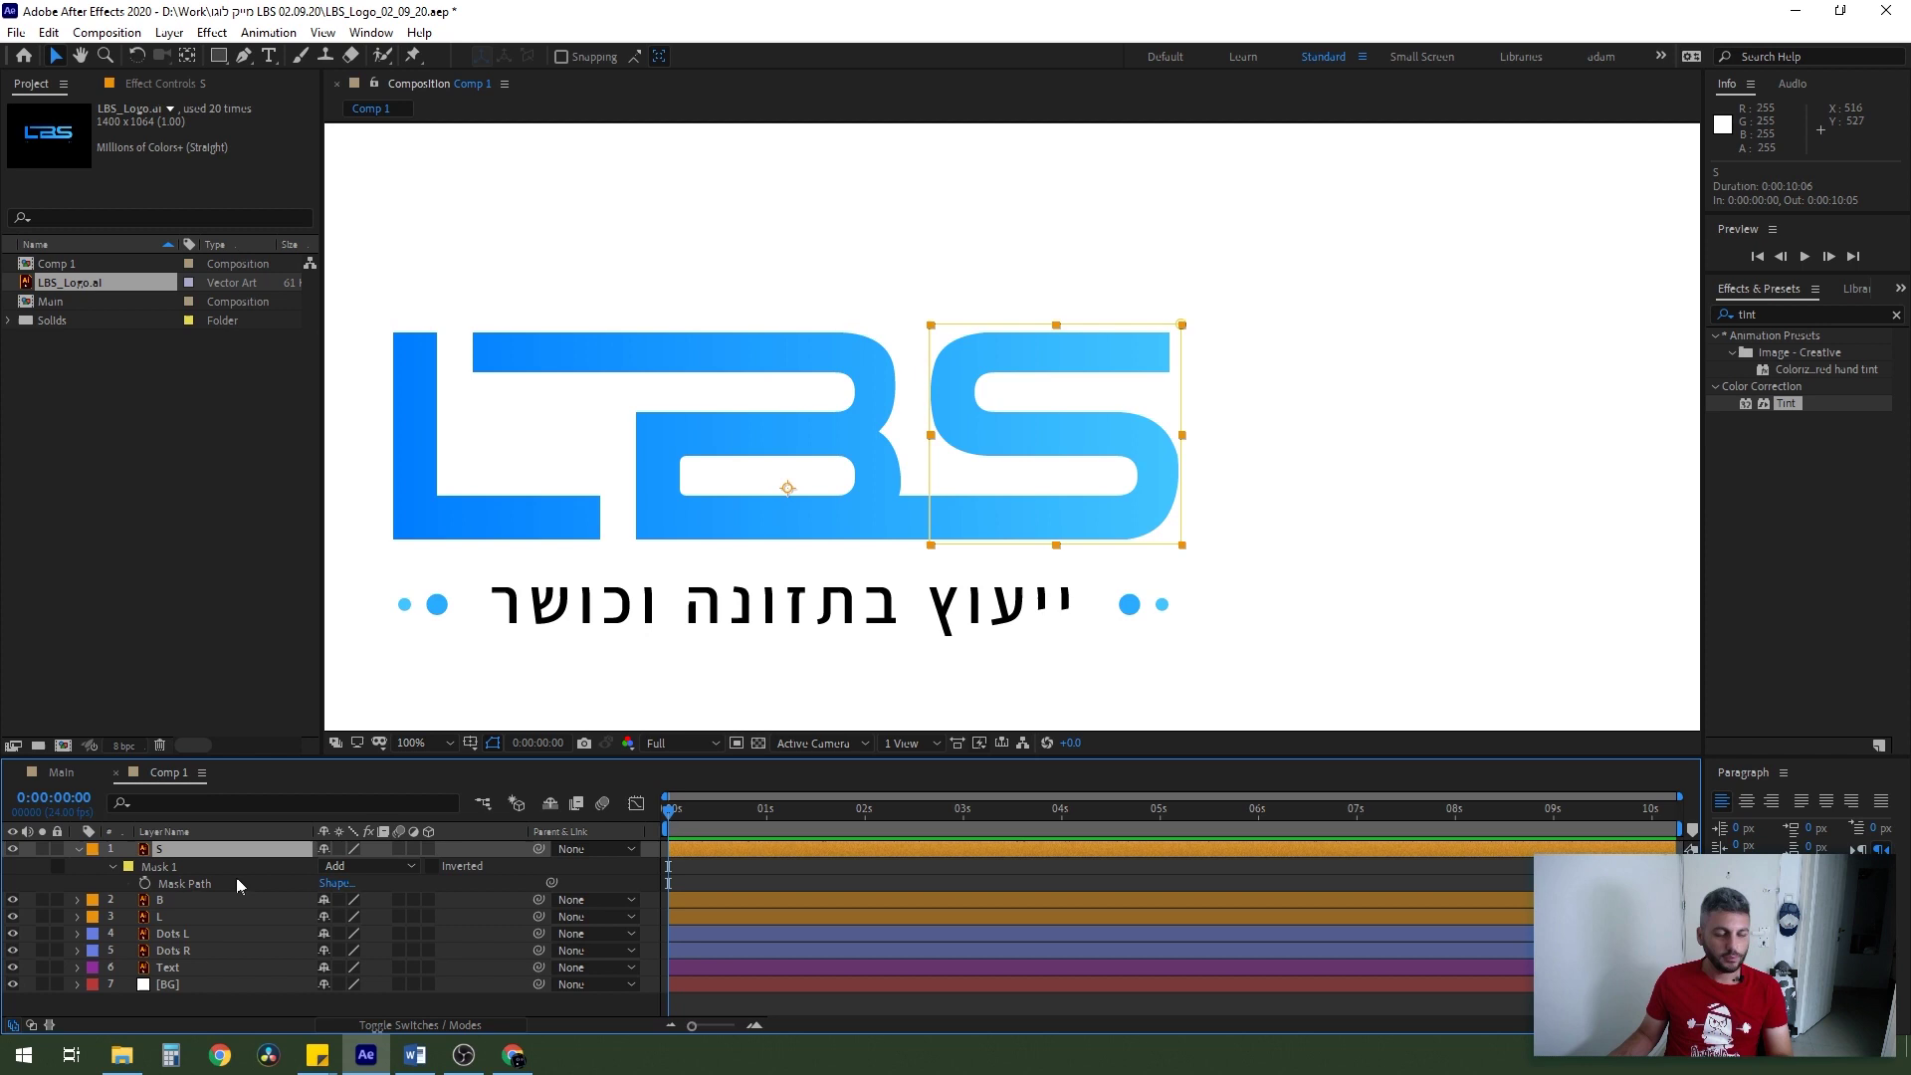
- Hide every layer except S and BG, viewing at 100%
{"action": "left_click", "coordinate": [78, 848]}
{"action": "left_click", "coordinate": [249, 981]}
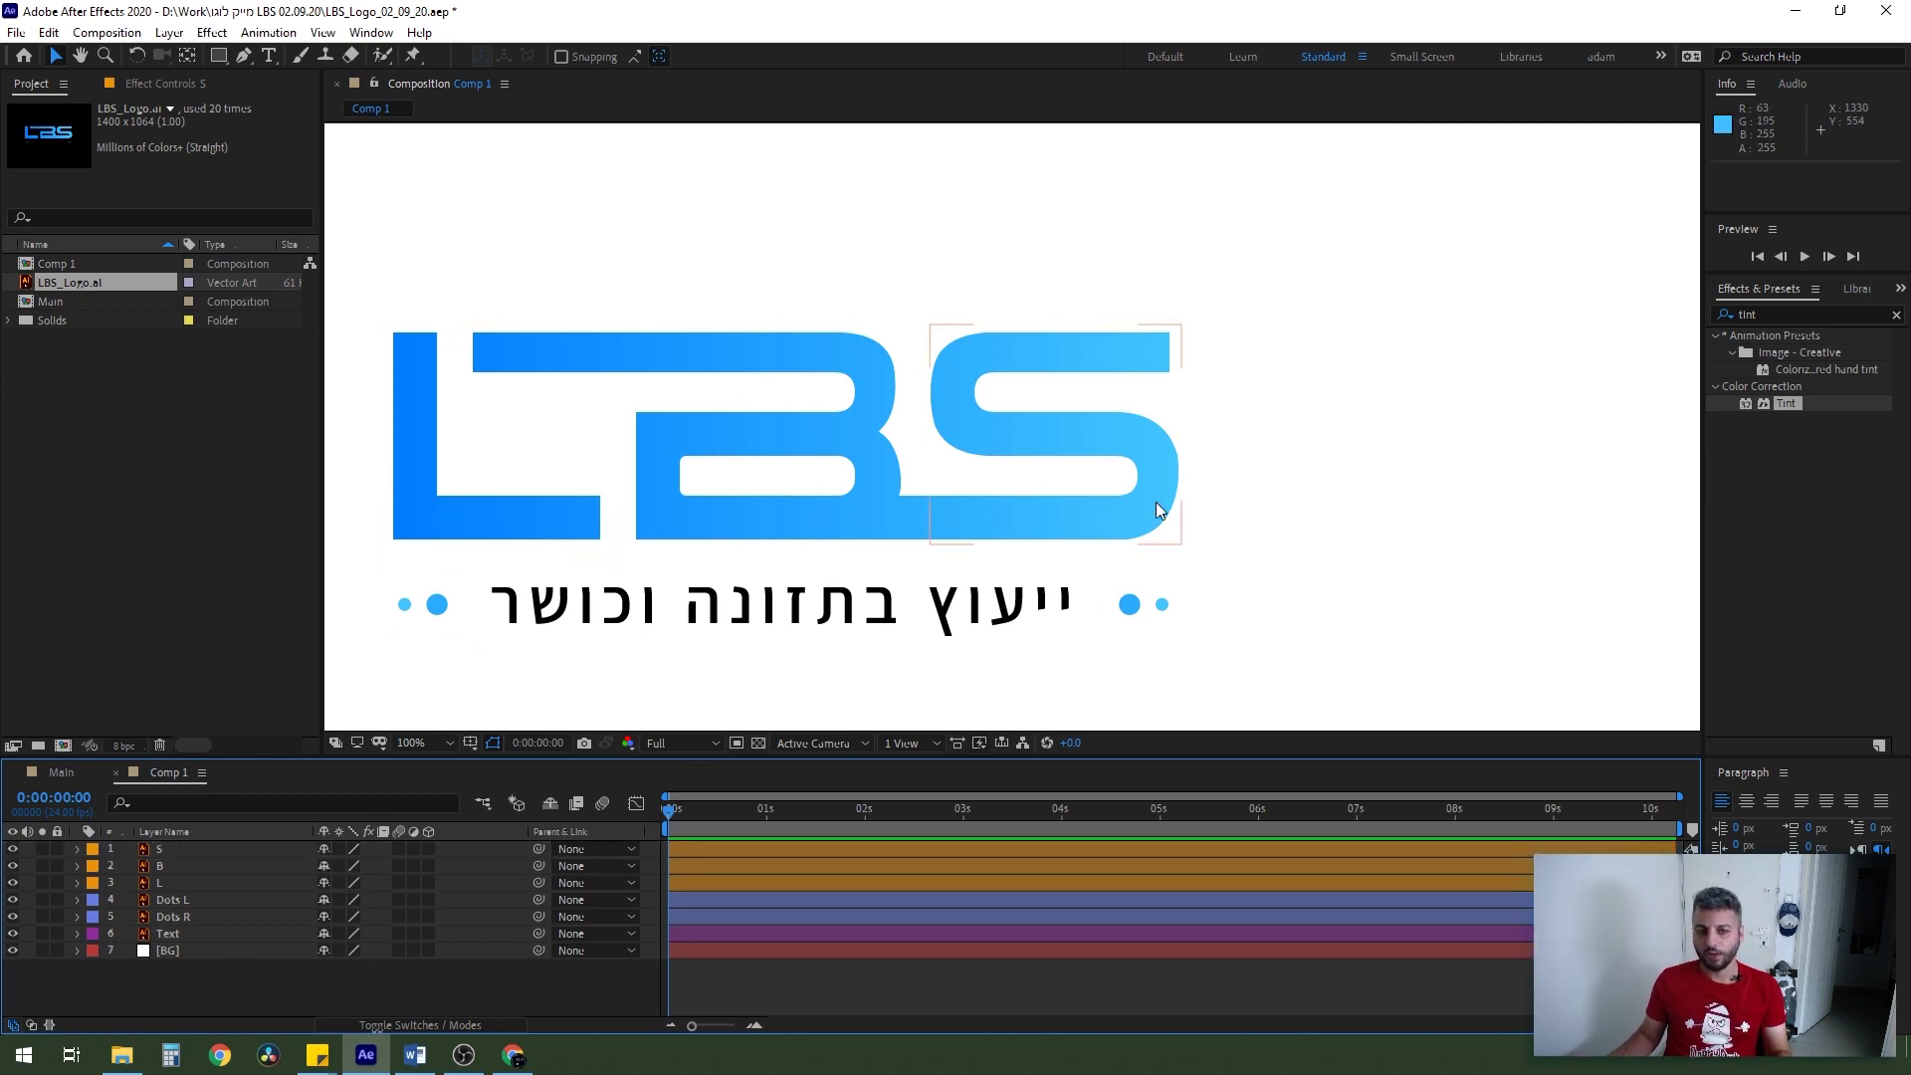
{"action": "scroll", "coordinate": [1144, 513], "scroll_direction": "down", "scroll_amount": 2}
{"action": "key", "text": "period"}
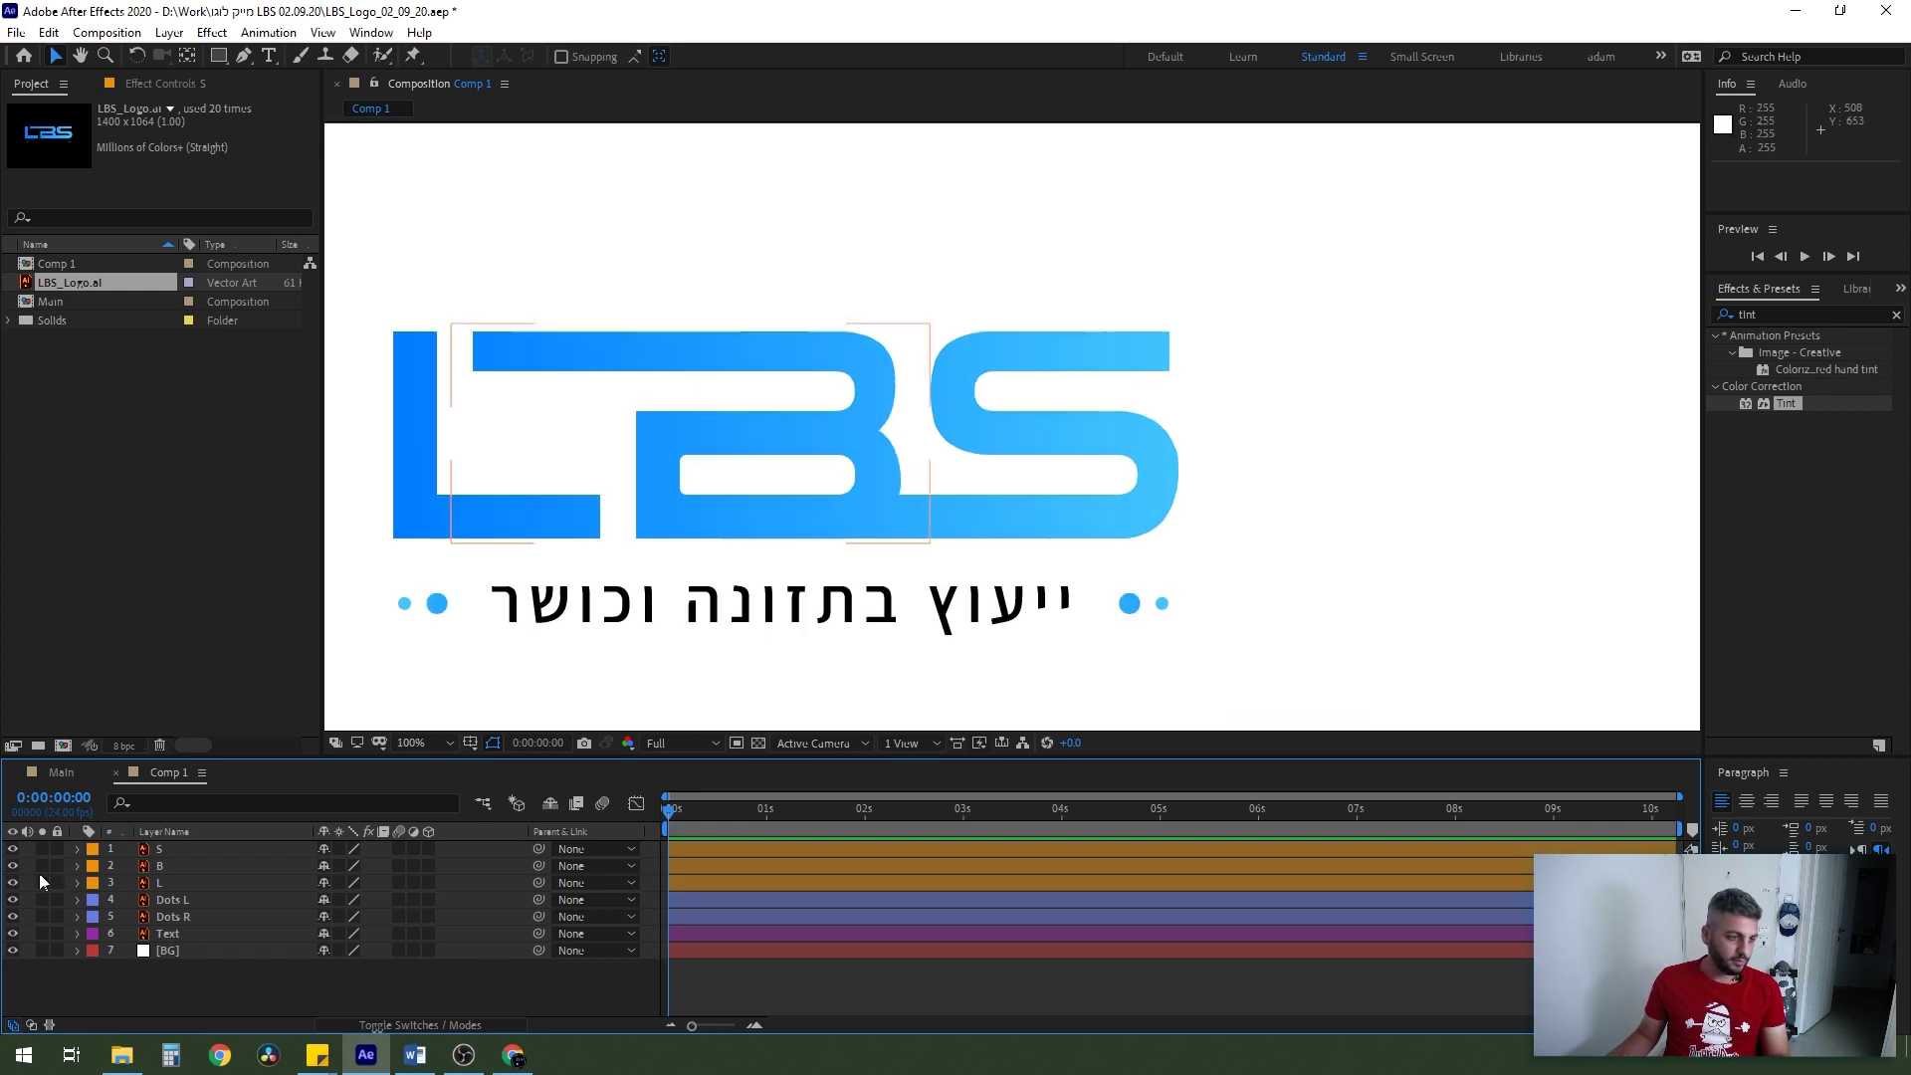
{"action": "left_click_drag", "start_coordinate": [13, 866], "coordinate": [13, 933]}
- Lock the BG layer and turn on the composition's safe-area guides
{"action": "left_click", "coordinate": [145, 951]}
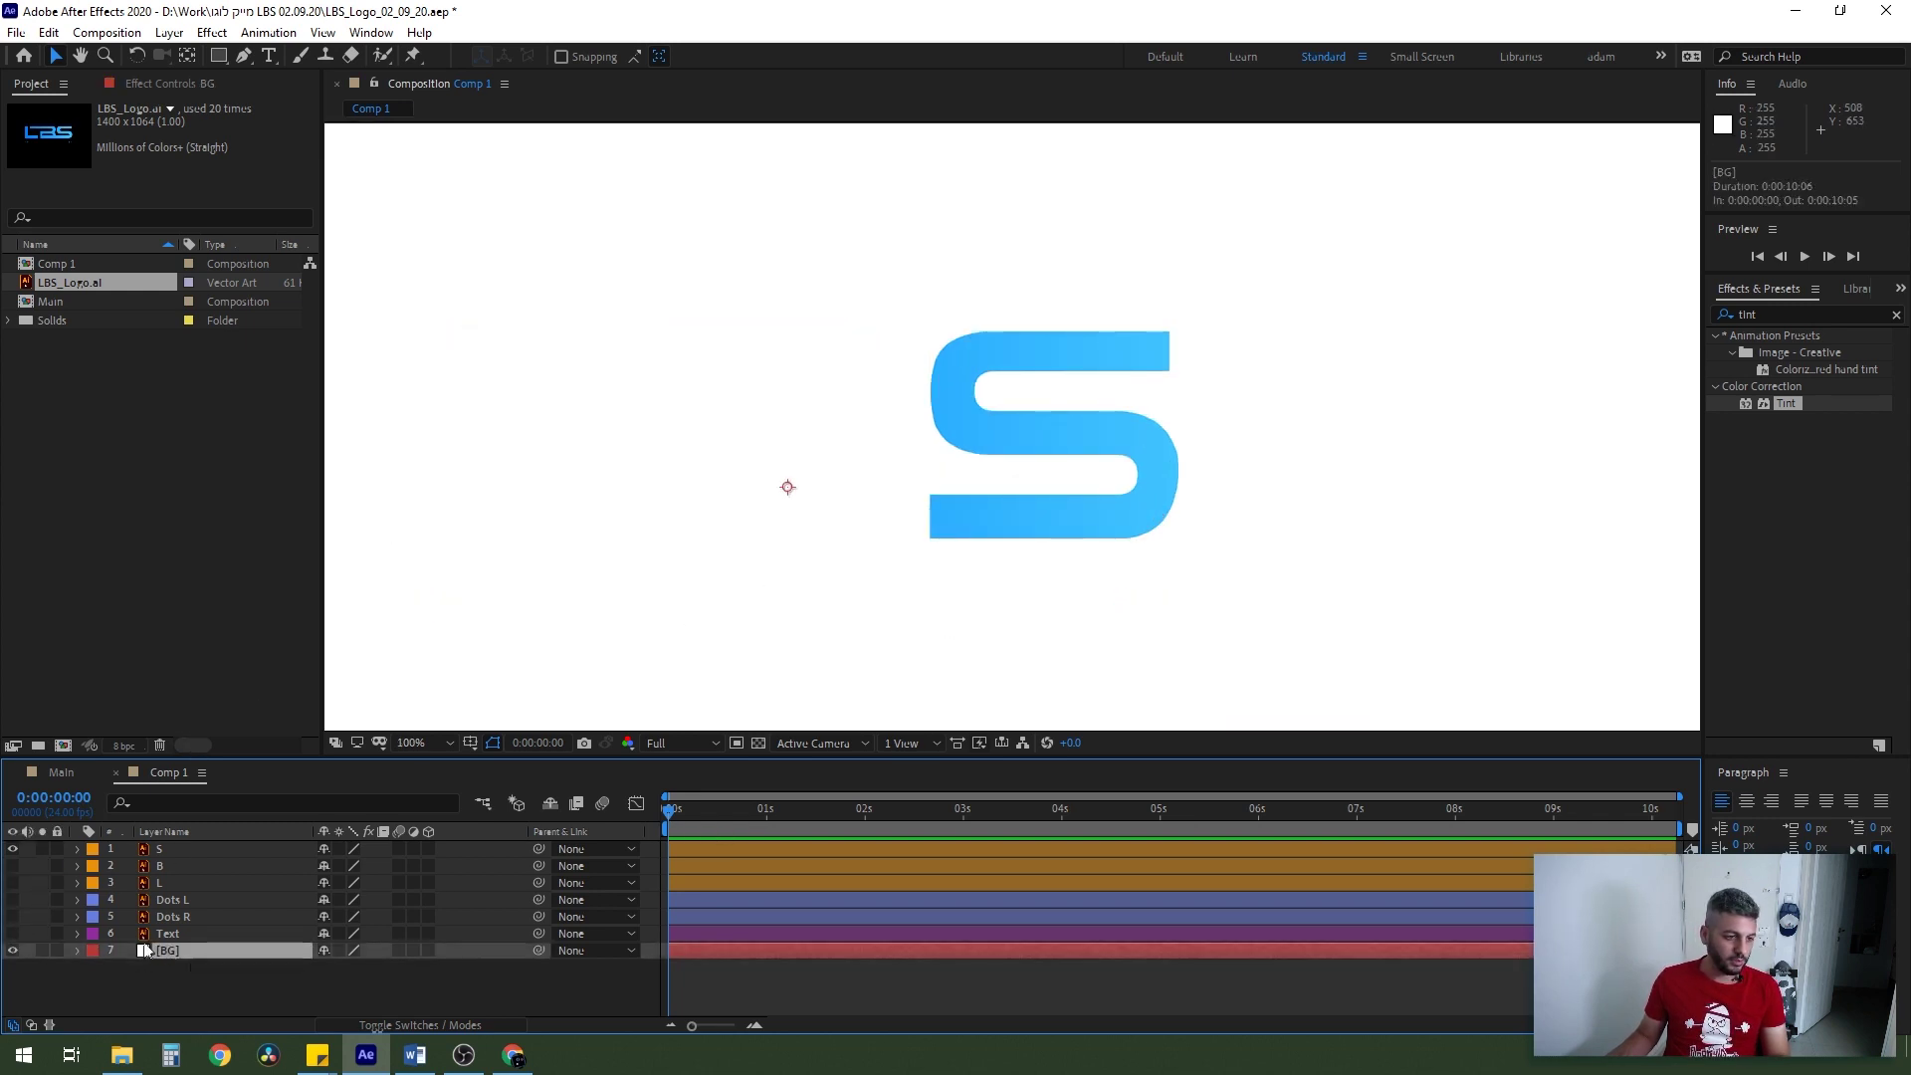
{"action": "left_click", "coordinate": [57, 950]}
{"action": "key", "text": "comma"}
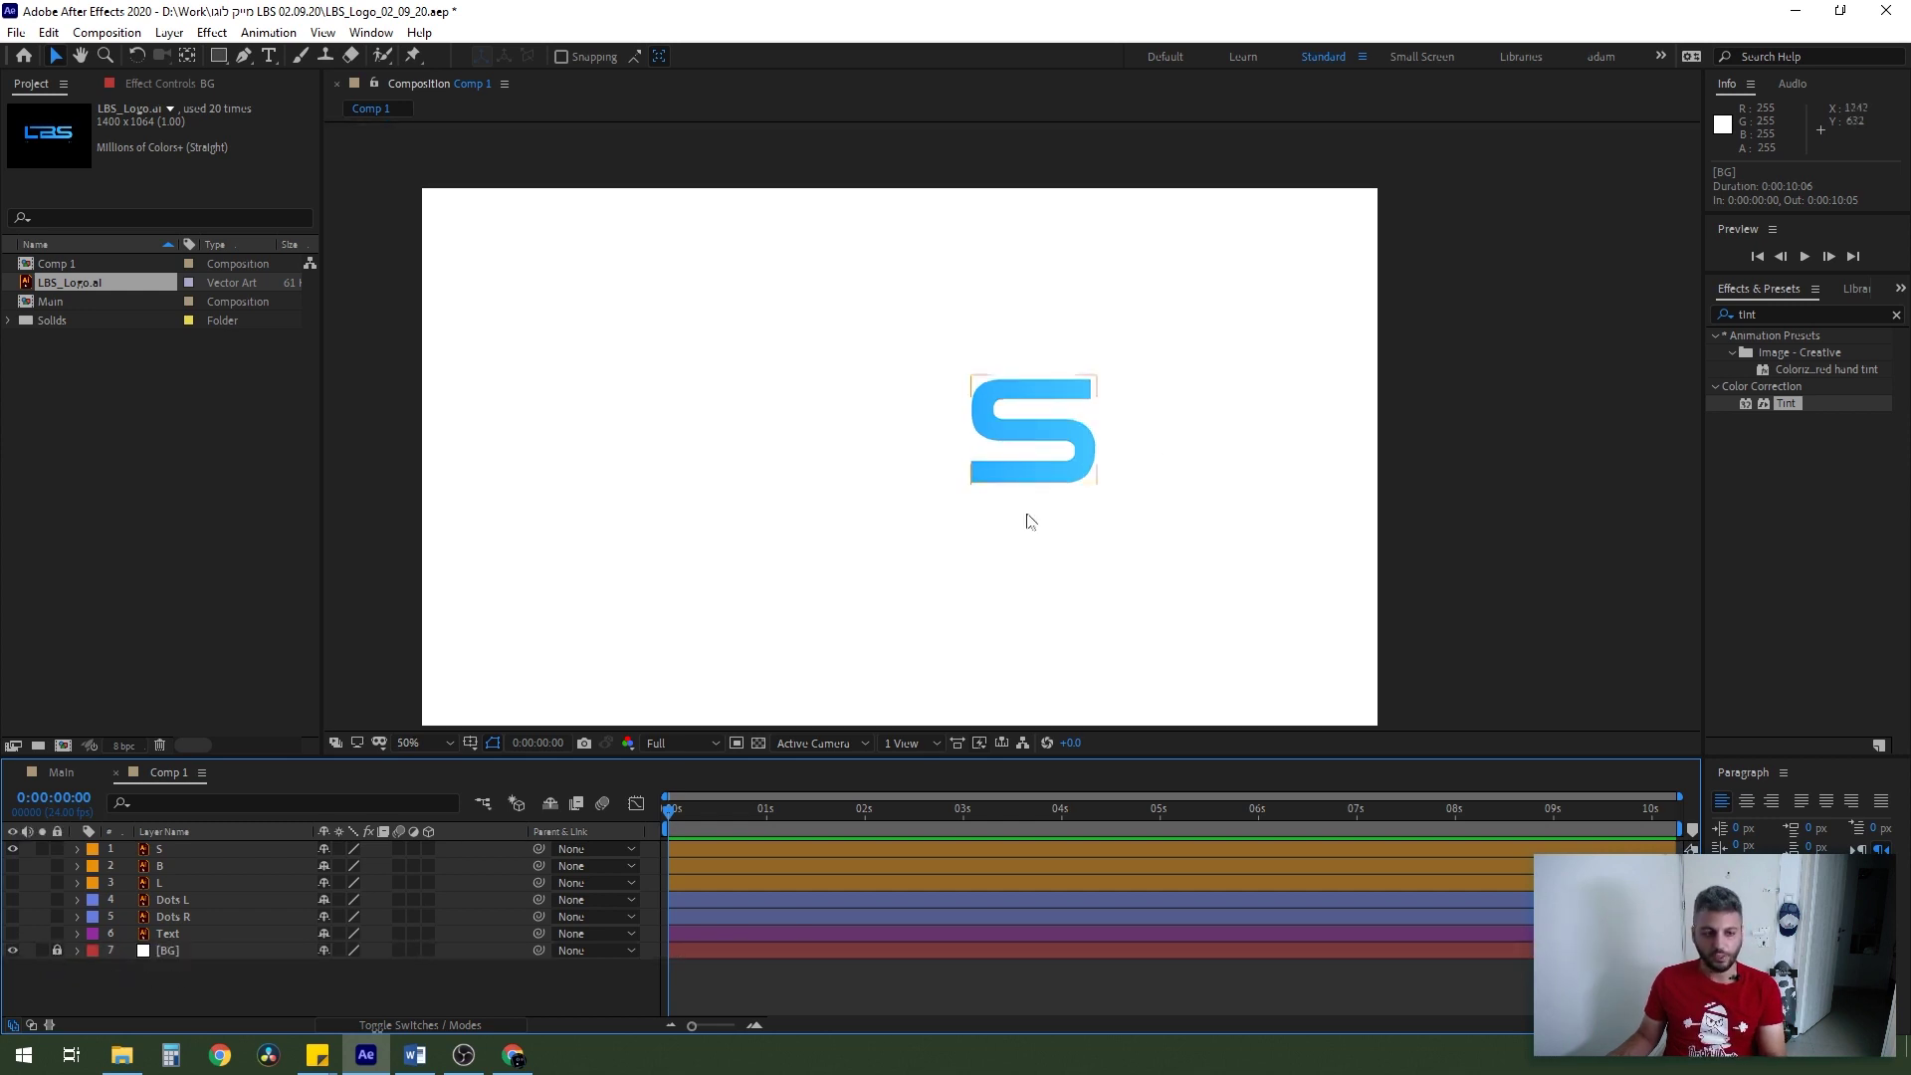
{"action": "key", "text": "apostrophe"}
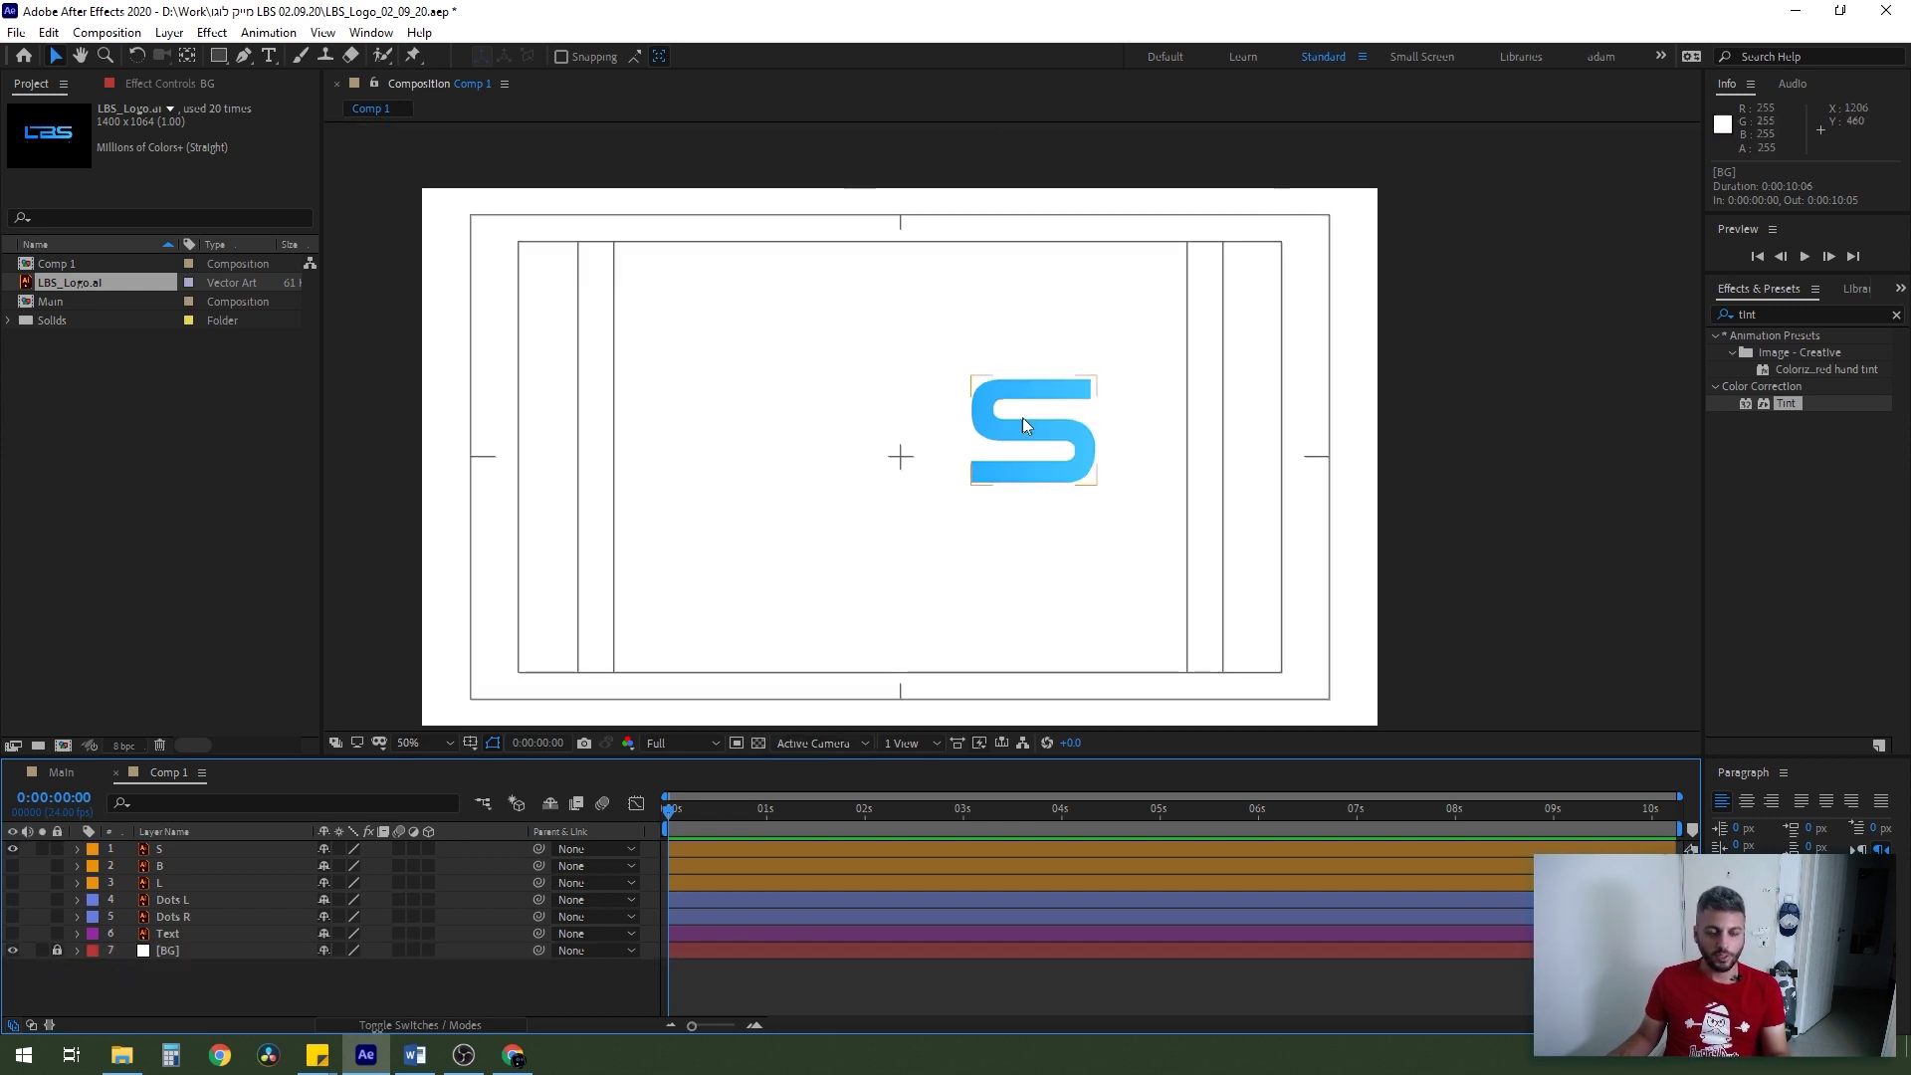
{"action": "key", "text": "period"}
{"action": "left_click", "coordinate": [1023, 416]}
{"action": "left_click", "coordinate": [187, 57]}
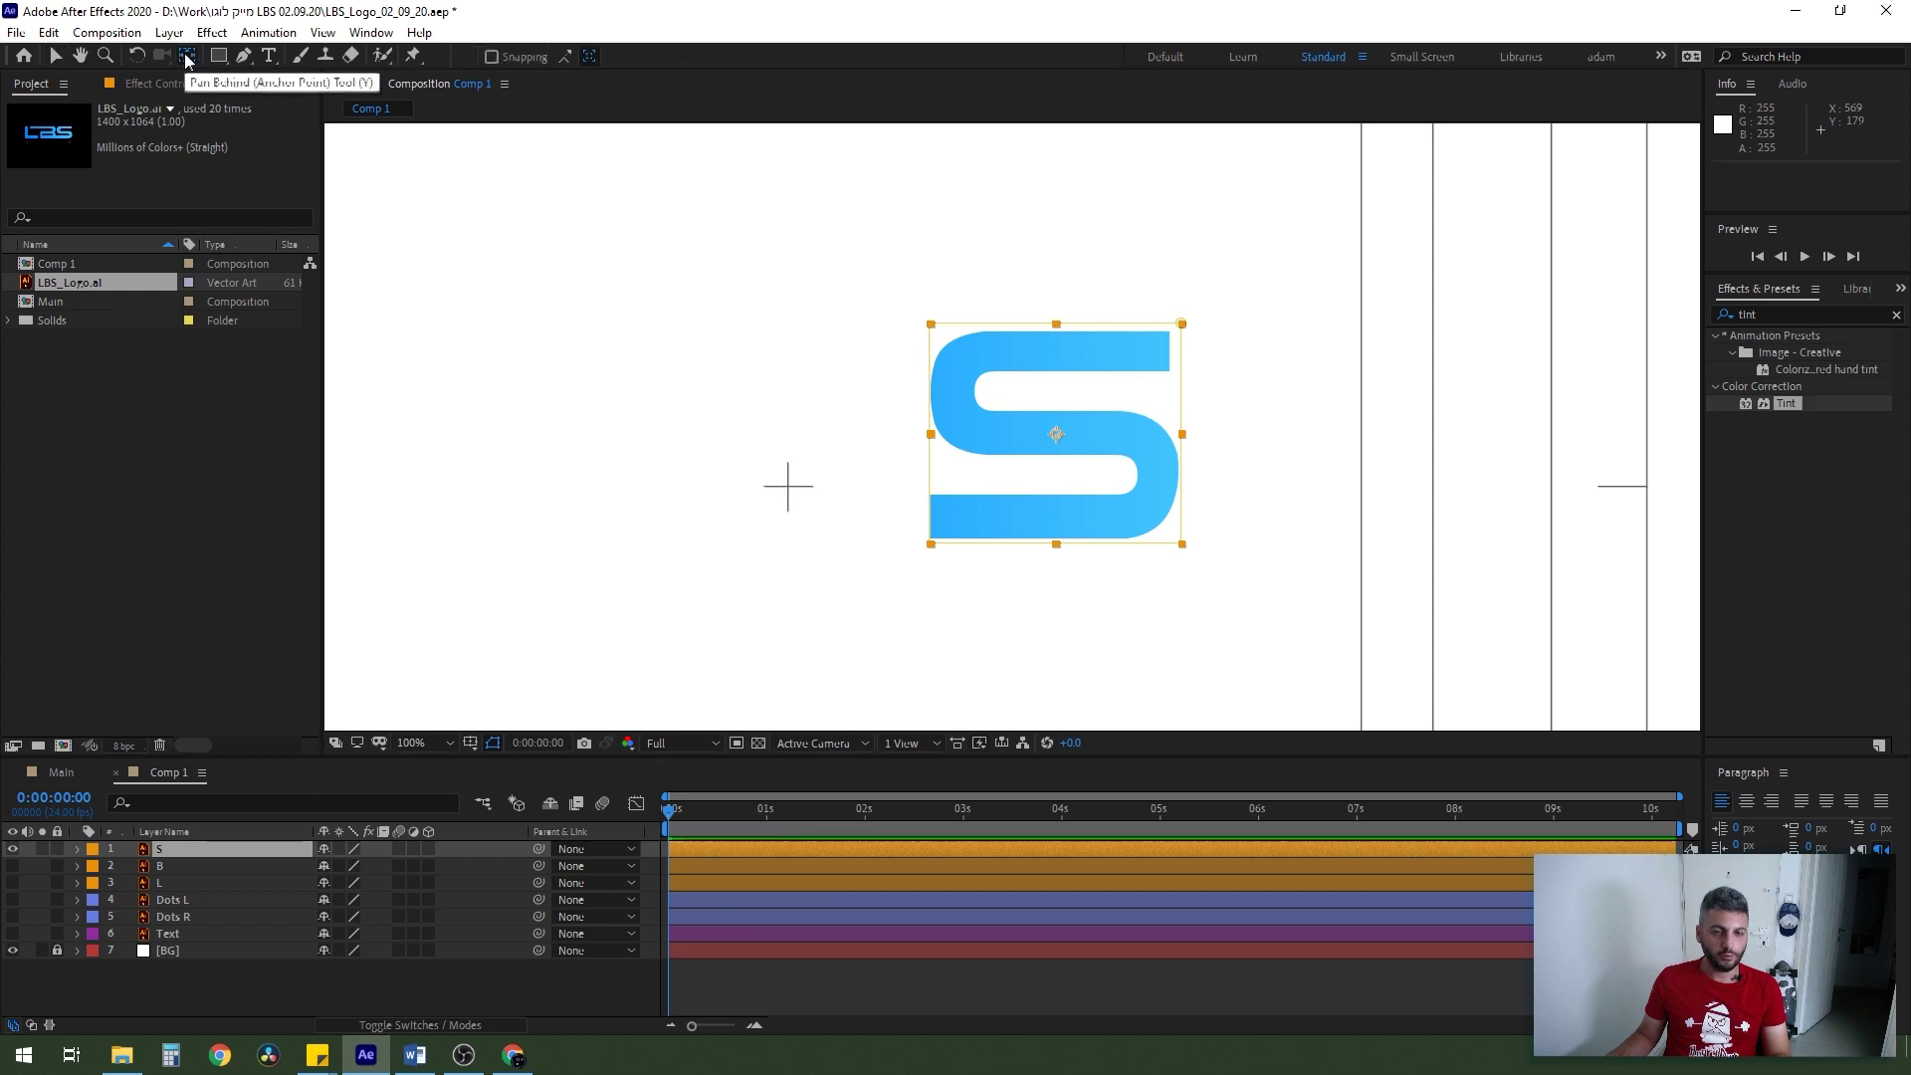
{"action": "key", "text": "v"}
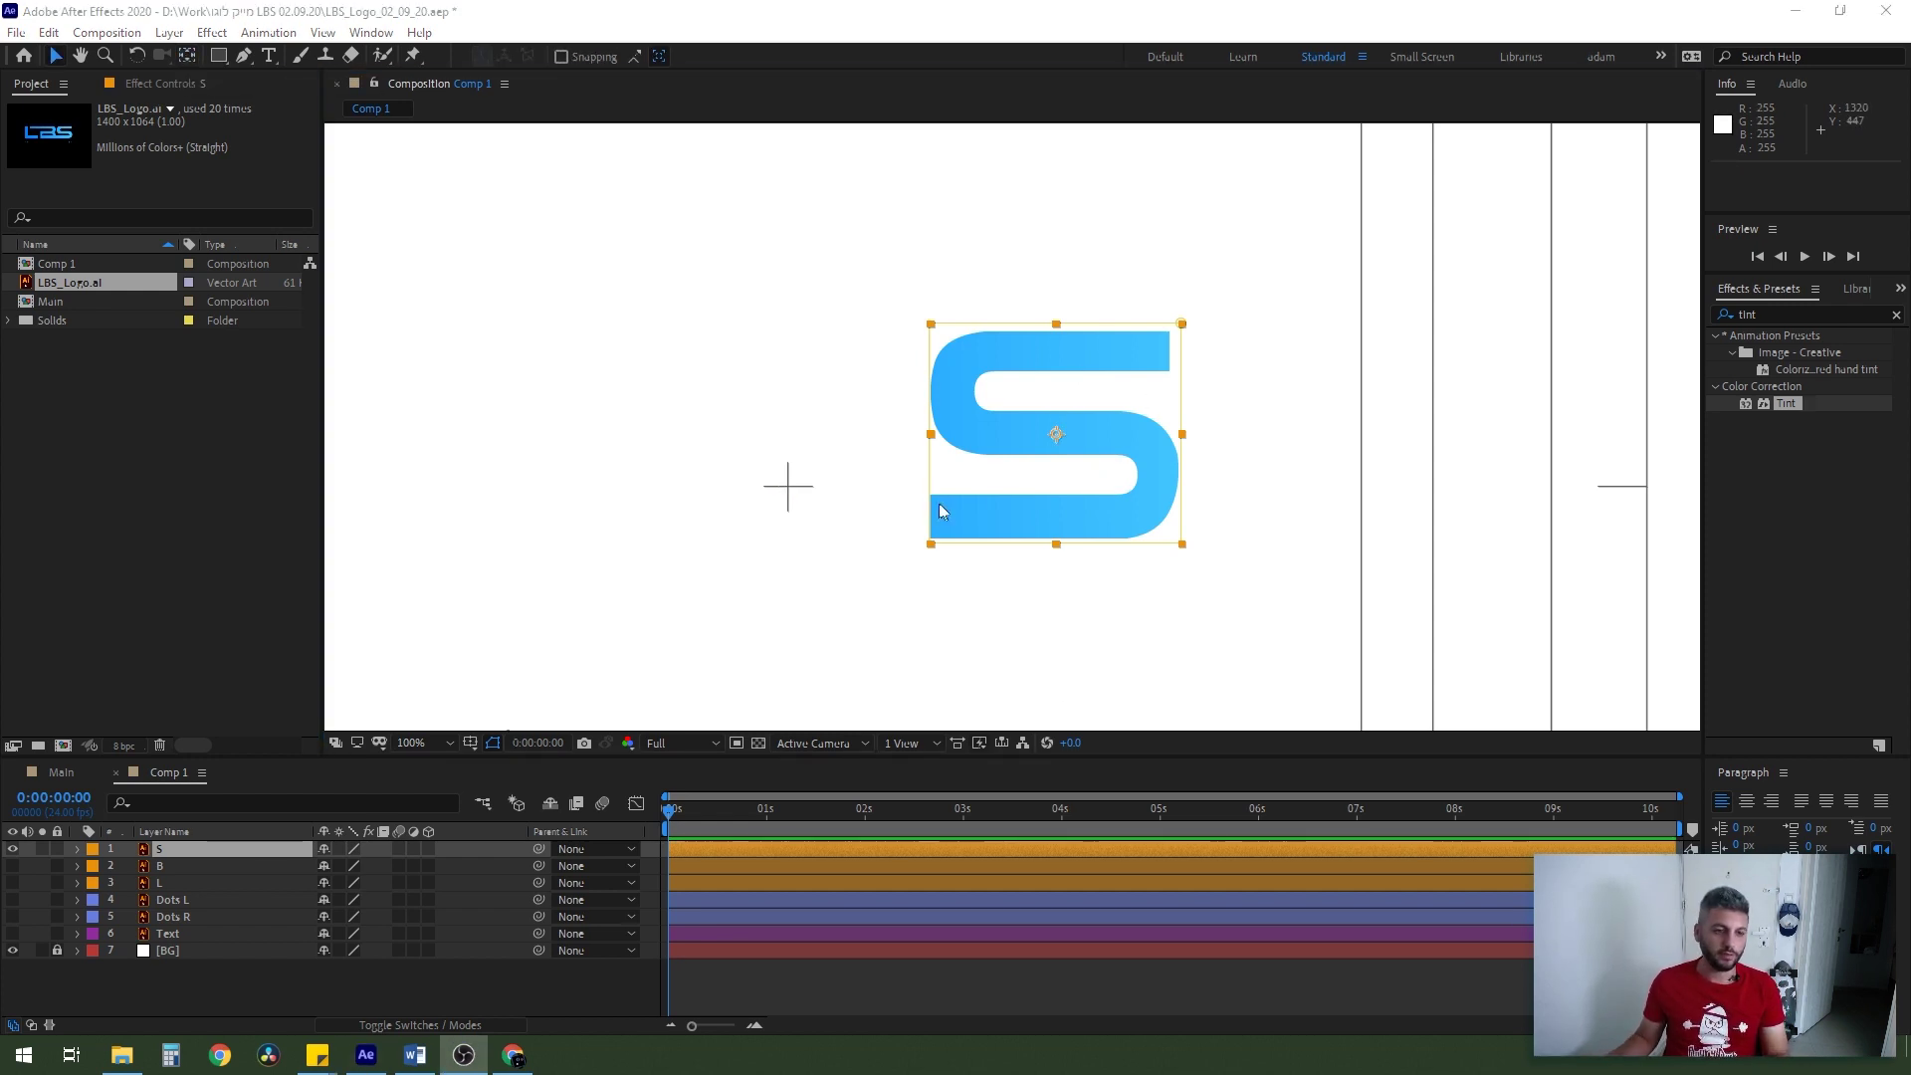
- Keyframe S's Position and Scale, starting 169 px left at 147.7%
{"action": "left_click", "coordinate": [182, 851]}
{"action": "key", "text": "p"}
{"action": "key", "text": "s"}
{"action": "left_click", "coordinate": [126, 867]}
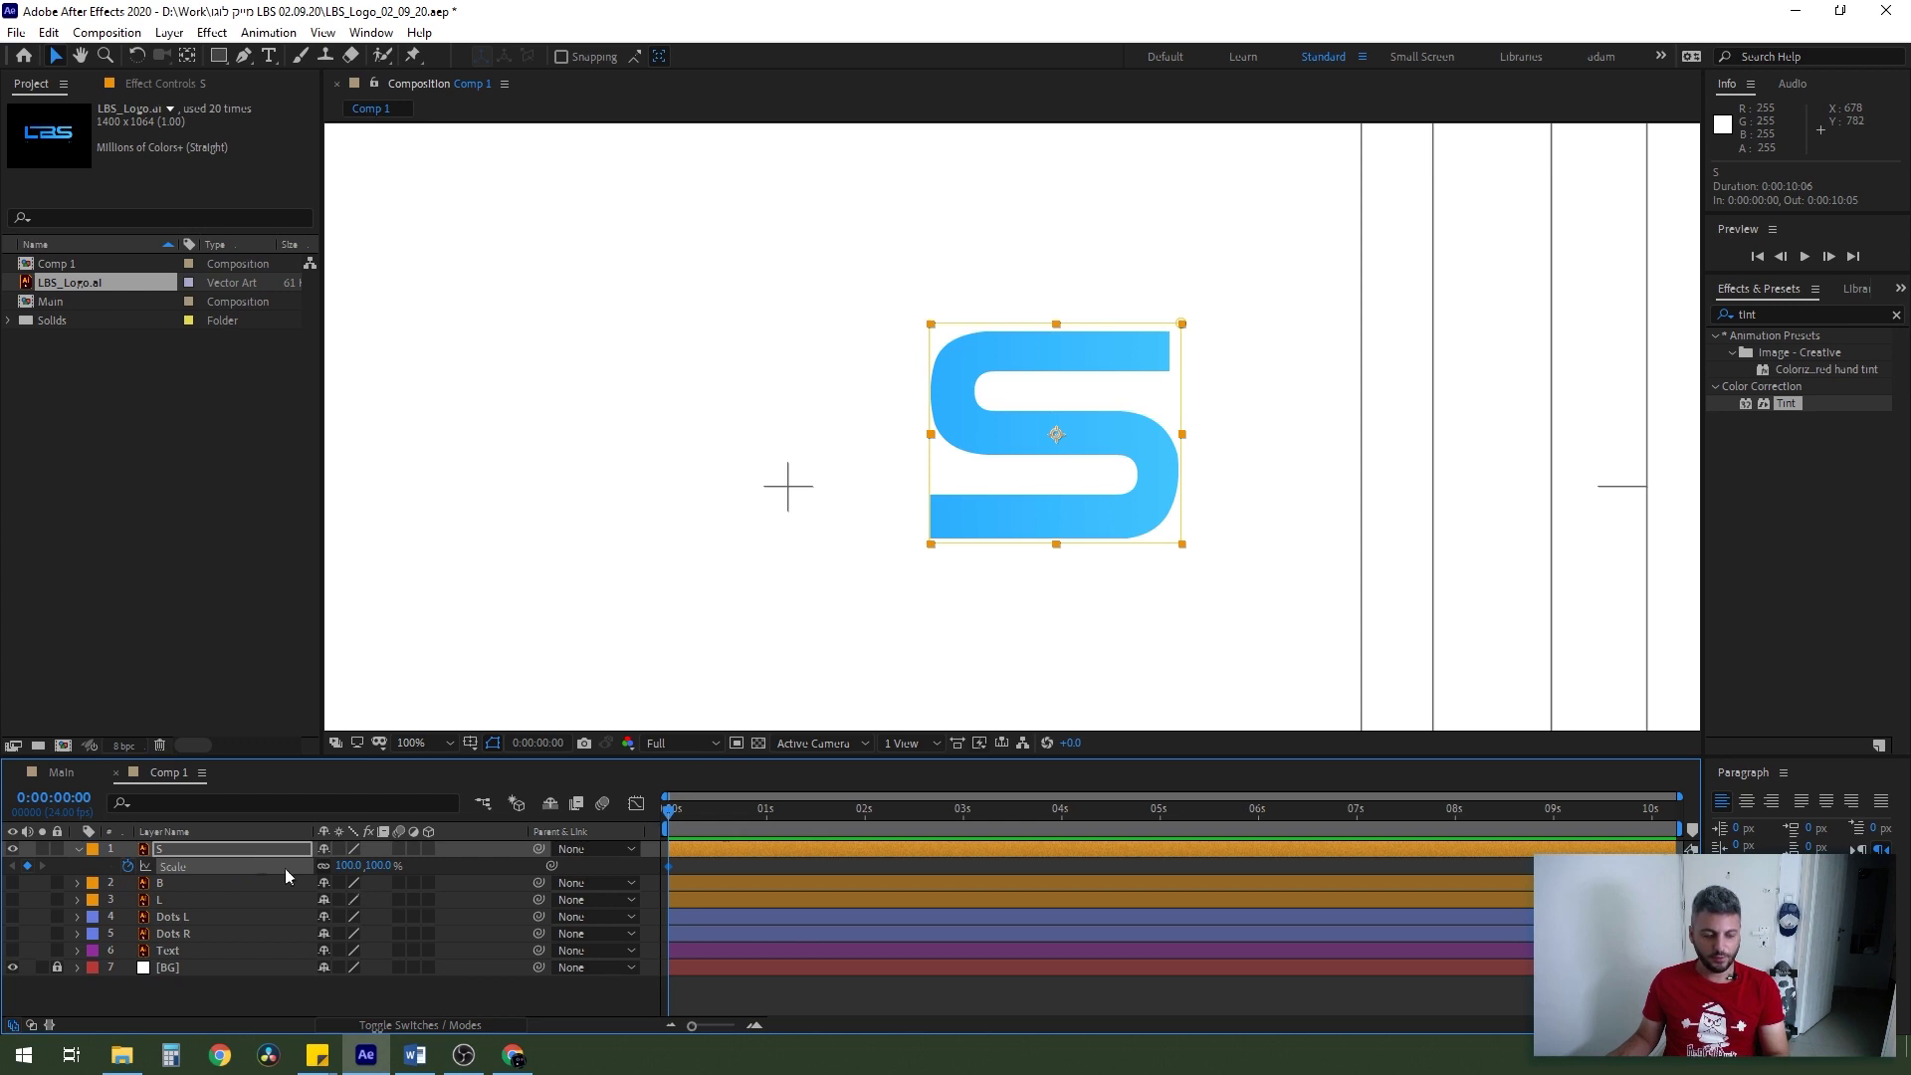
{"action": "key", "text": "alt+shift+p"}
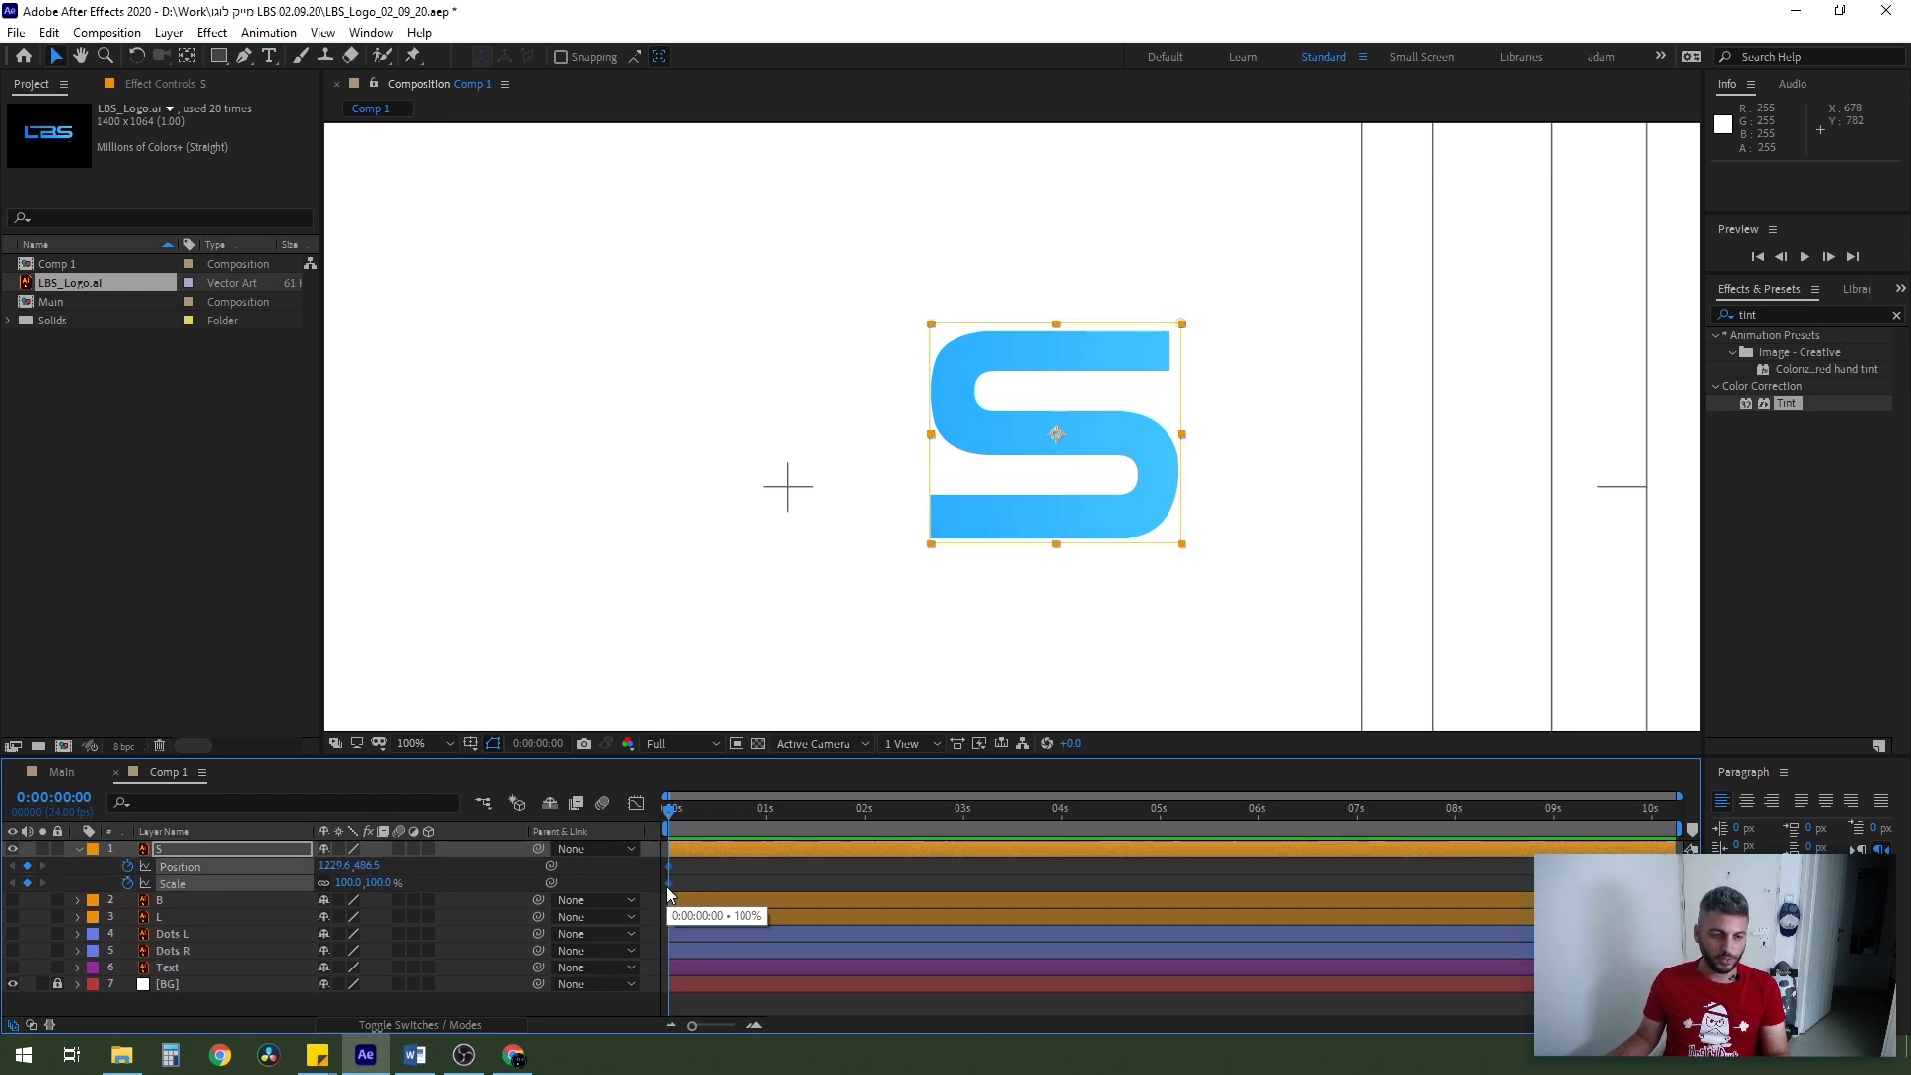
{"action": "left_click_drag", "start_coordinate": [666, 886], "coordinate": [1422, 883]}
{"action": "left_click_drag", "start_coordinate": [1101, 435], "coordinate": [839, 435]}
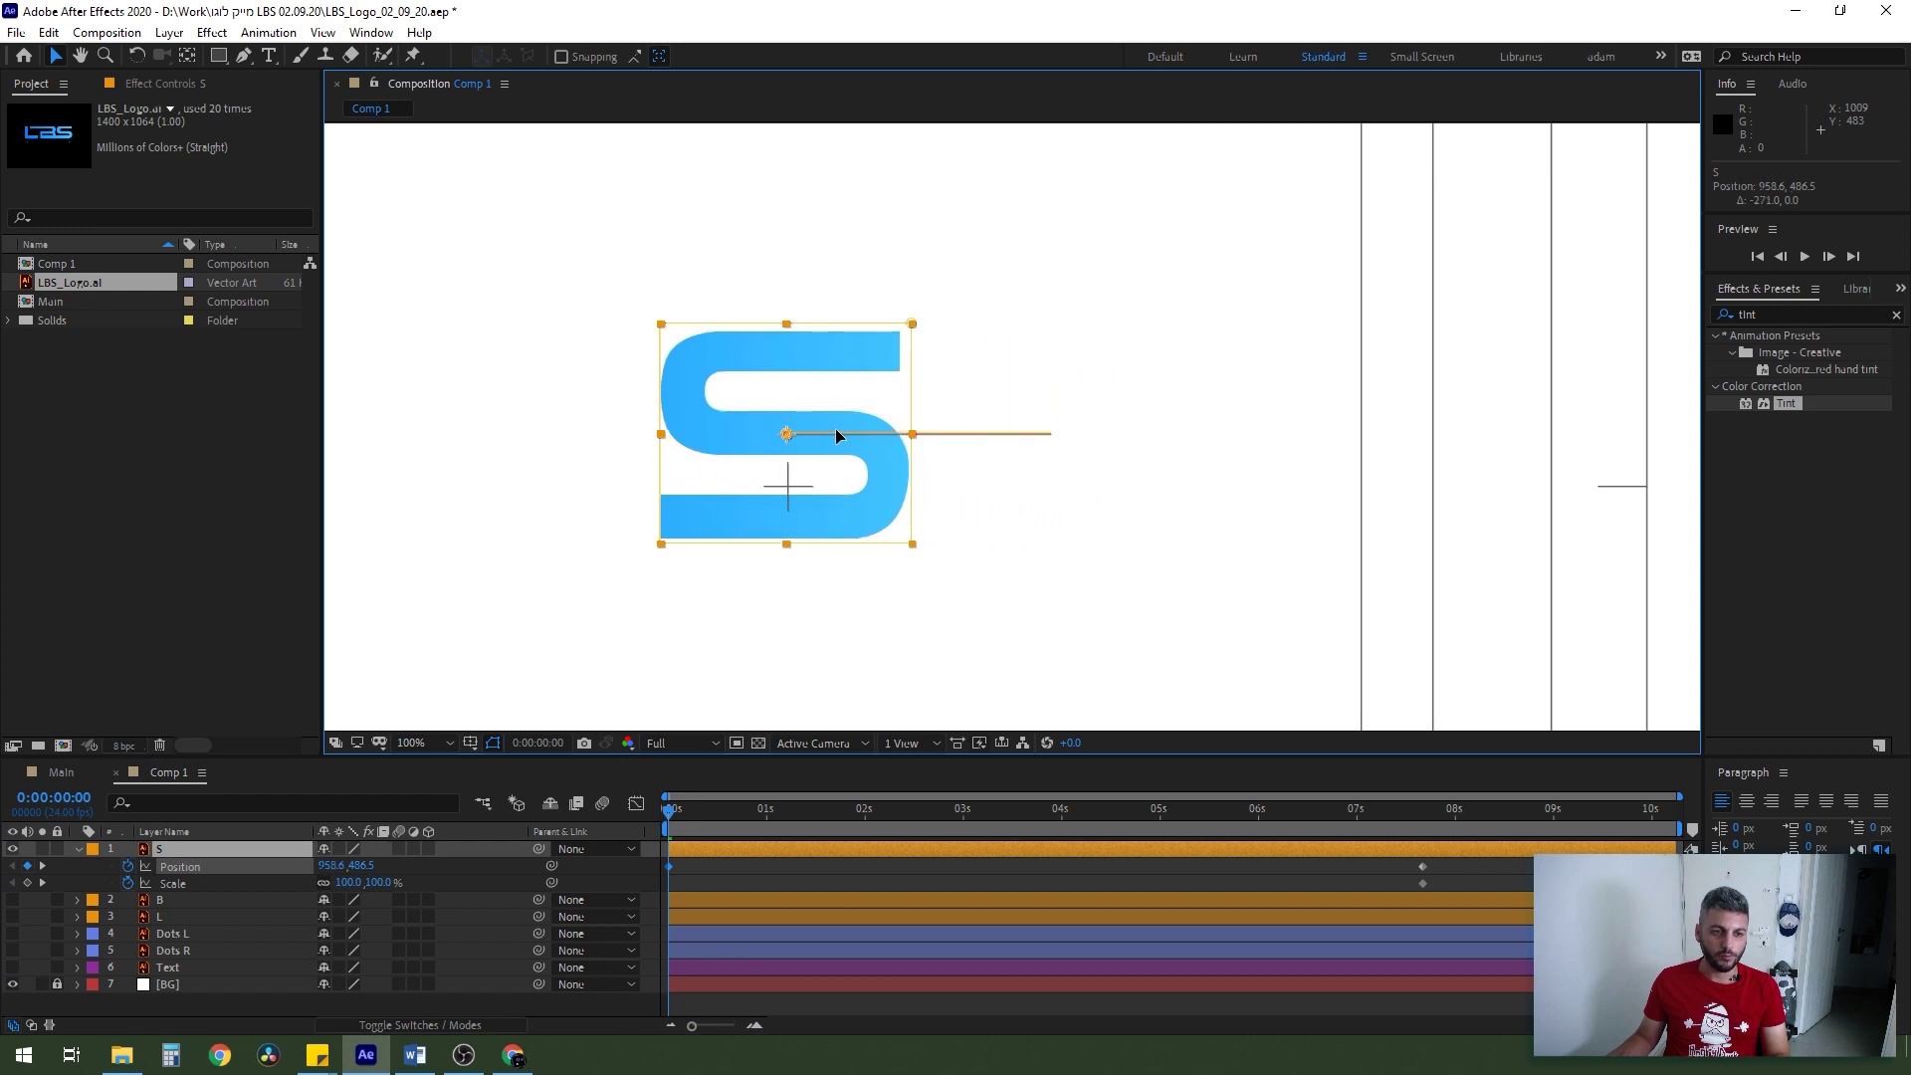
{"action": "key", "text": "Return"}
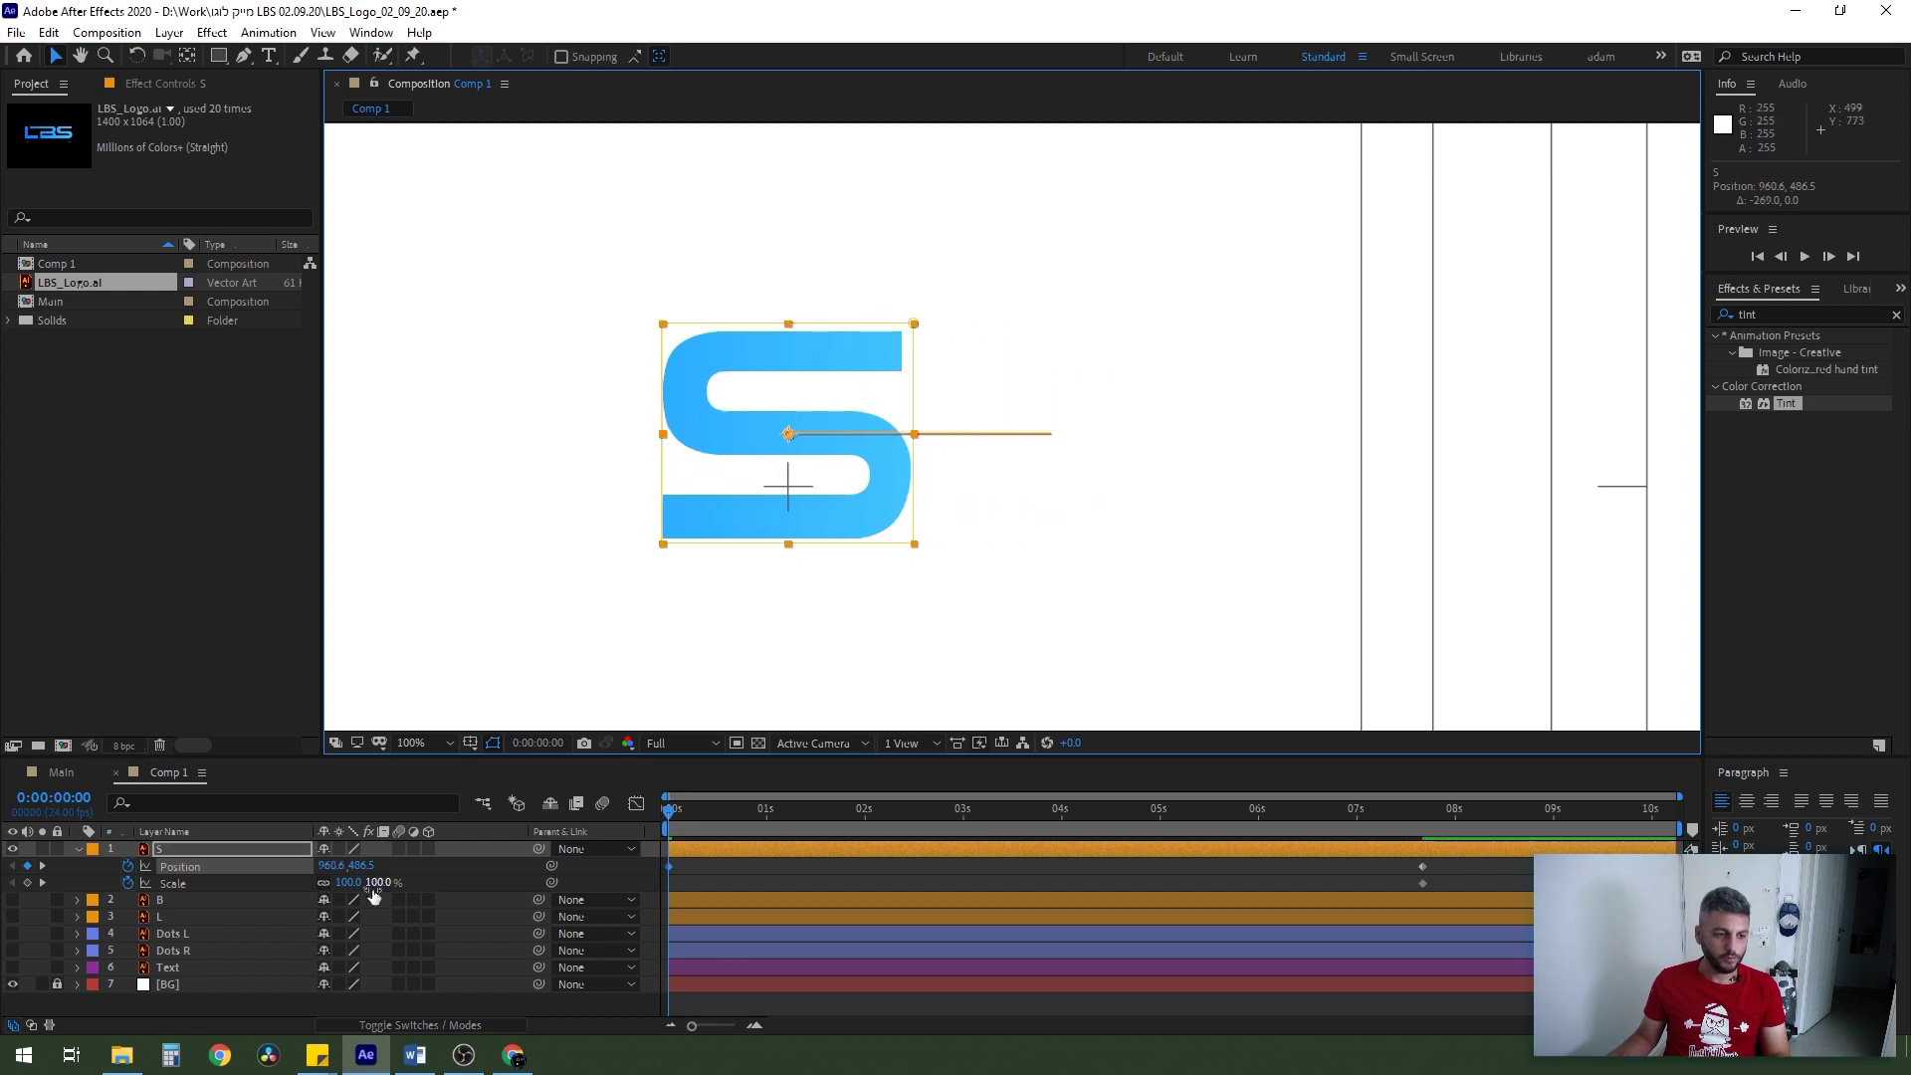
{"action": "left_click_drag", "start_coordinate": [373, 891], "coordinate": [654, 885]}
- Paste the starting keyframes at 7 seconds and scrub to check the animation
{"action": "key", "text": "ctrl+c"}
{"action": "left_click_drag", "start_coordinate": [790, 826], "coordinate": [1357, 840]}
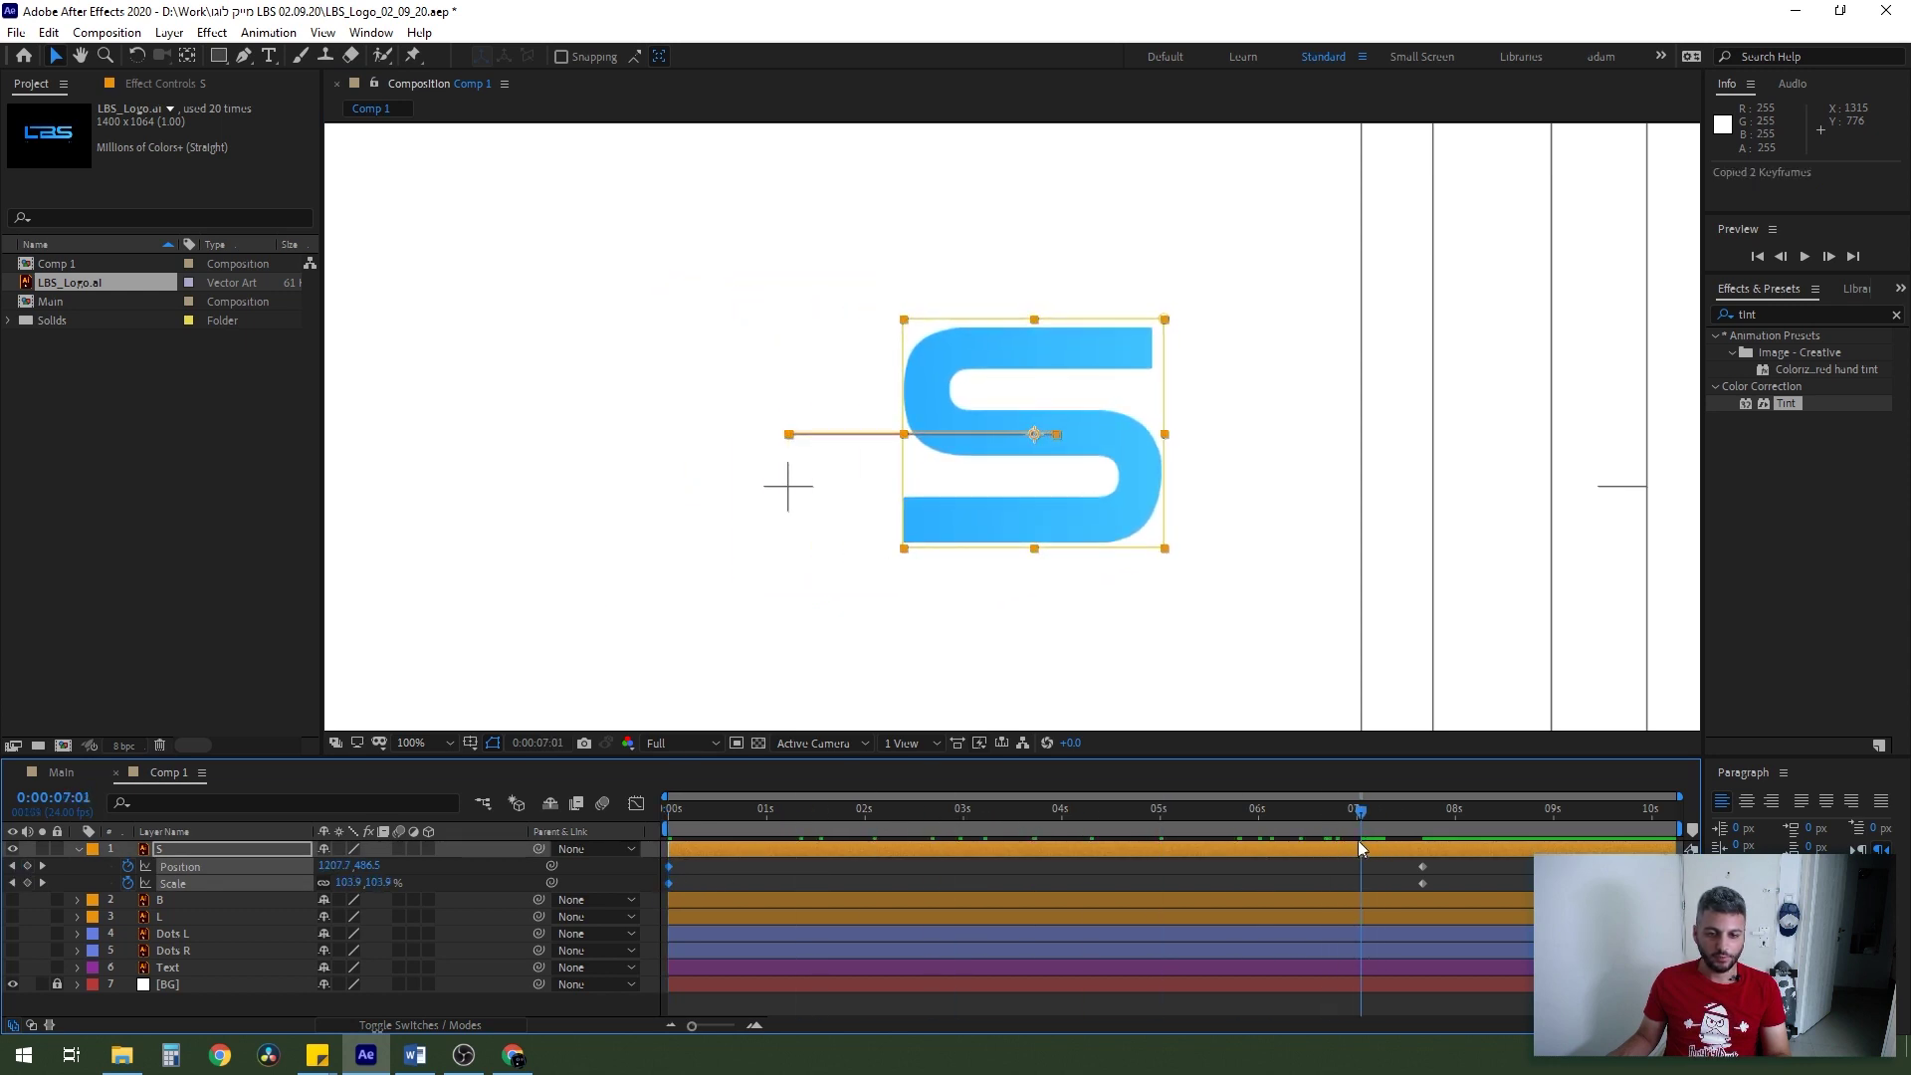
{"action": "key", "text": "ctrl+v"}
{"action": "key", "text": "Home"}
{"action": "key", "text": "Page_Down"}
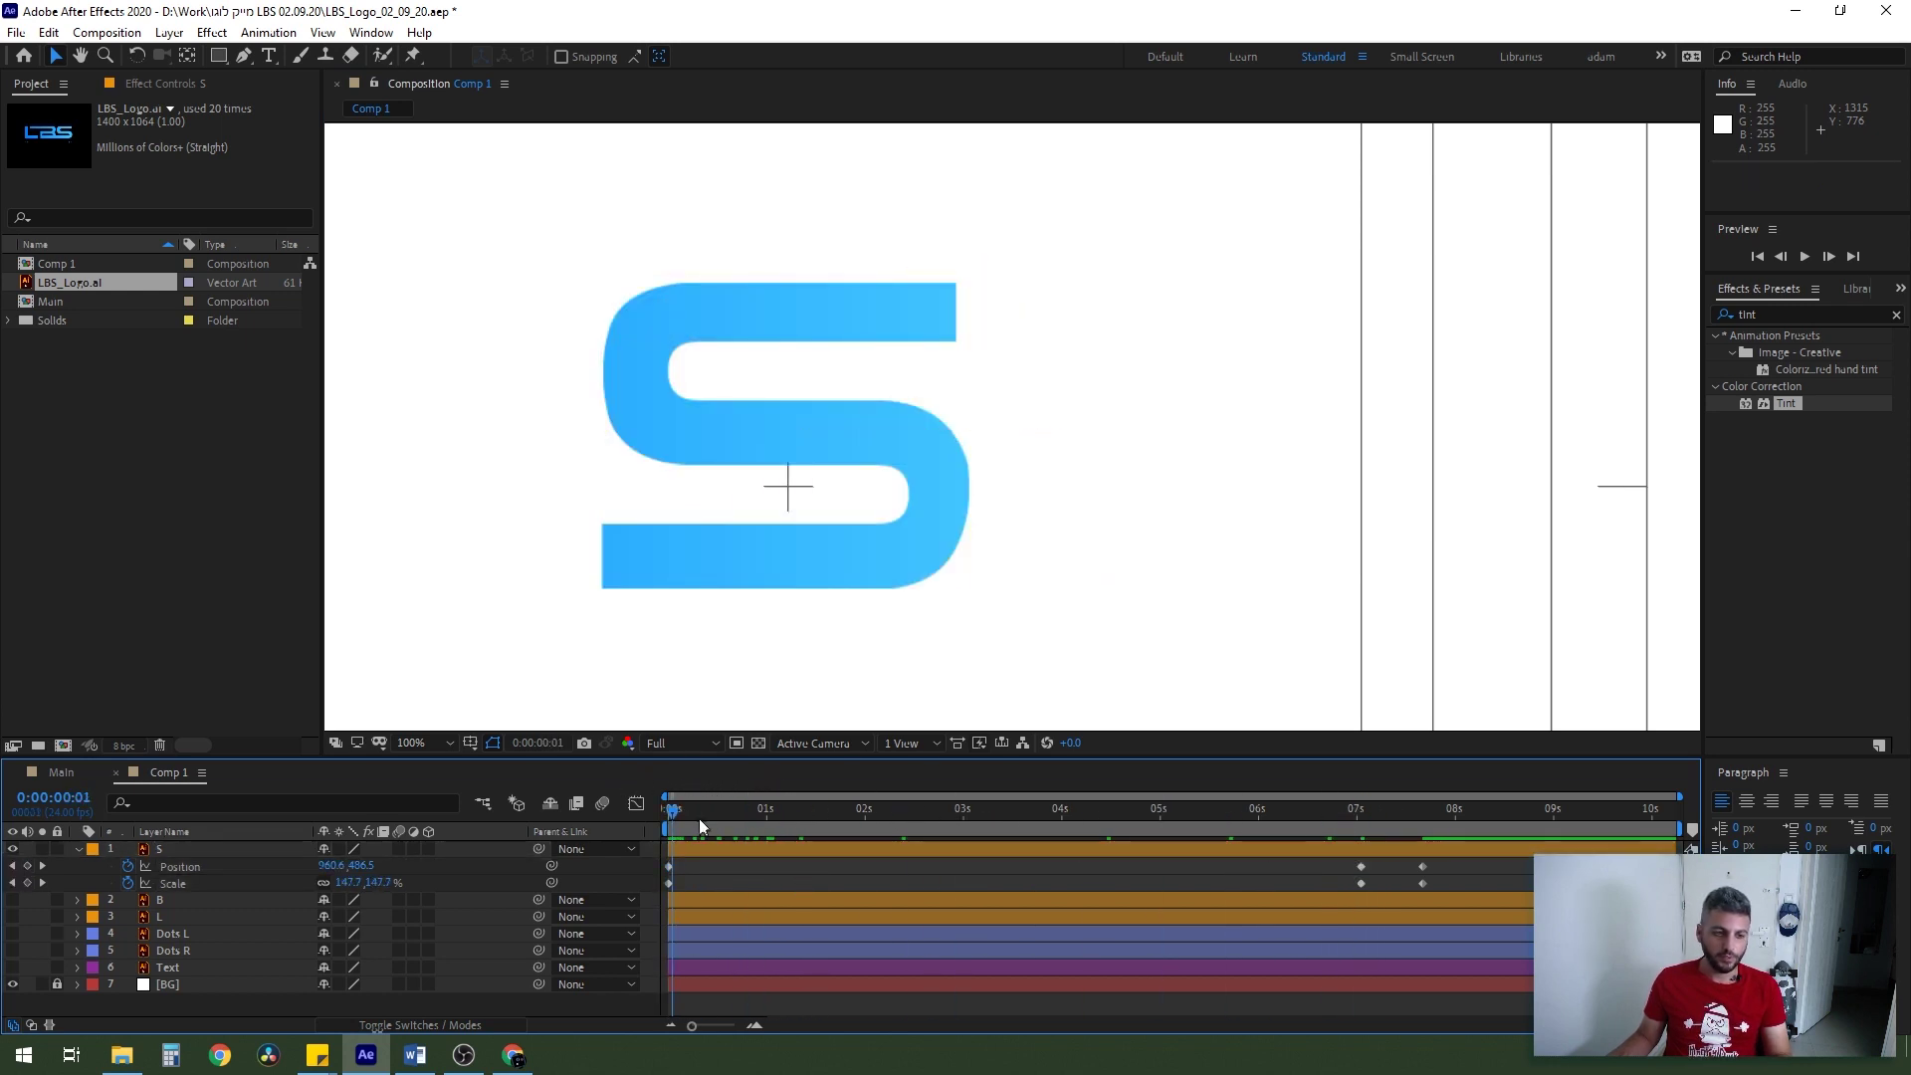
{"action": "key", "text": "comma"}
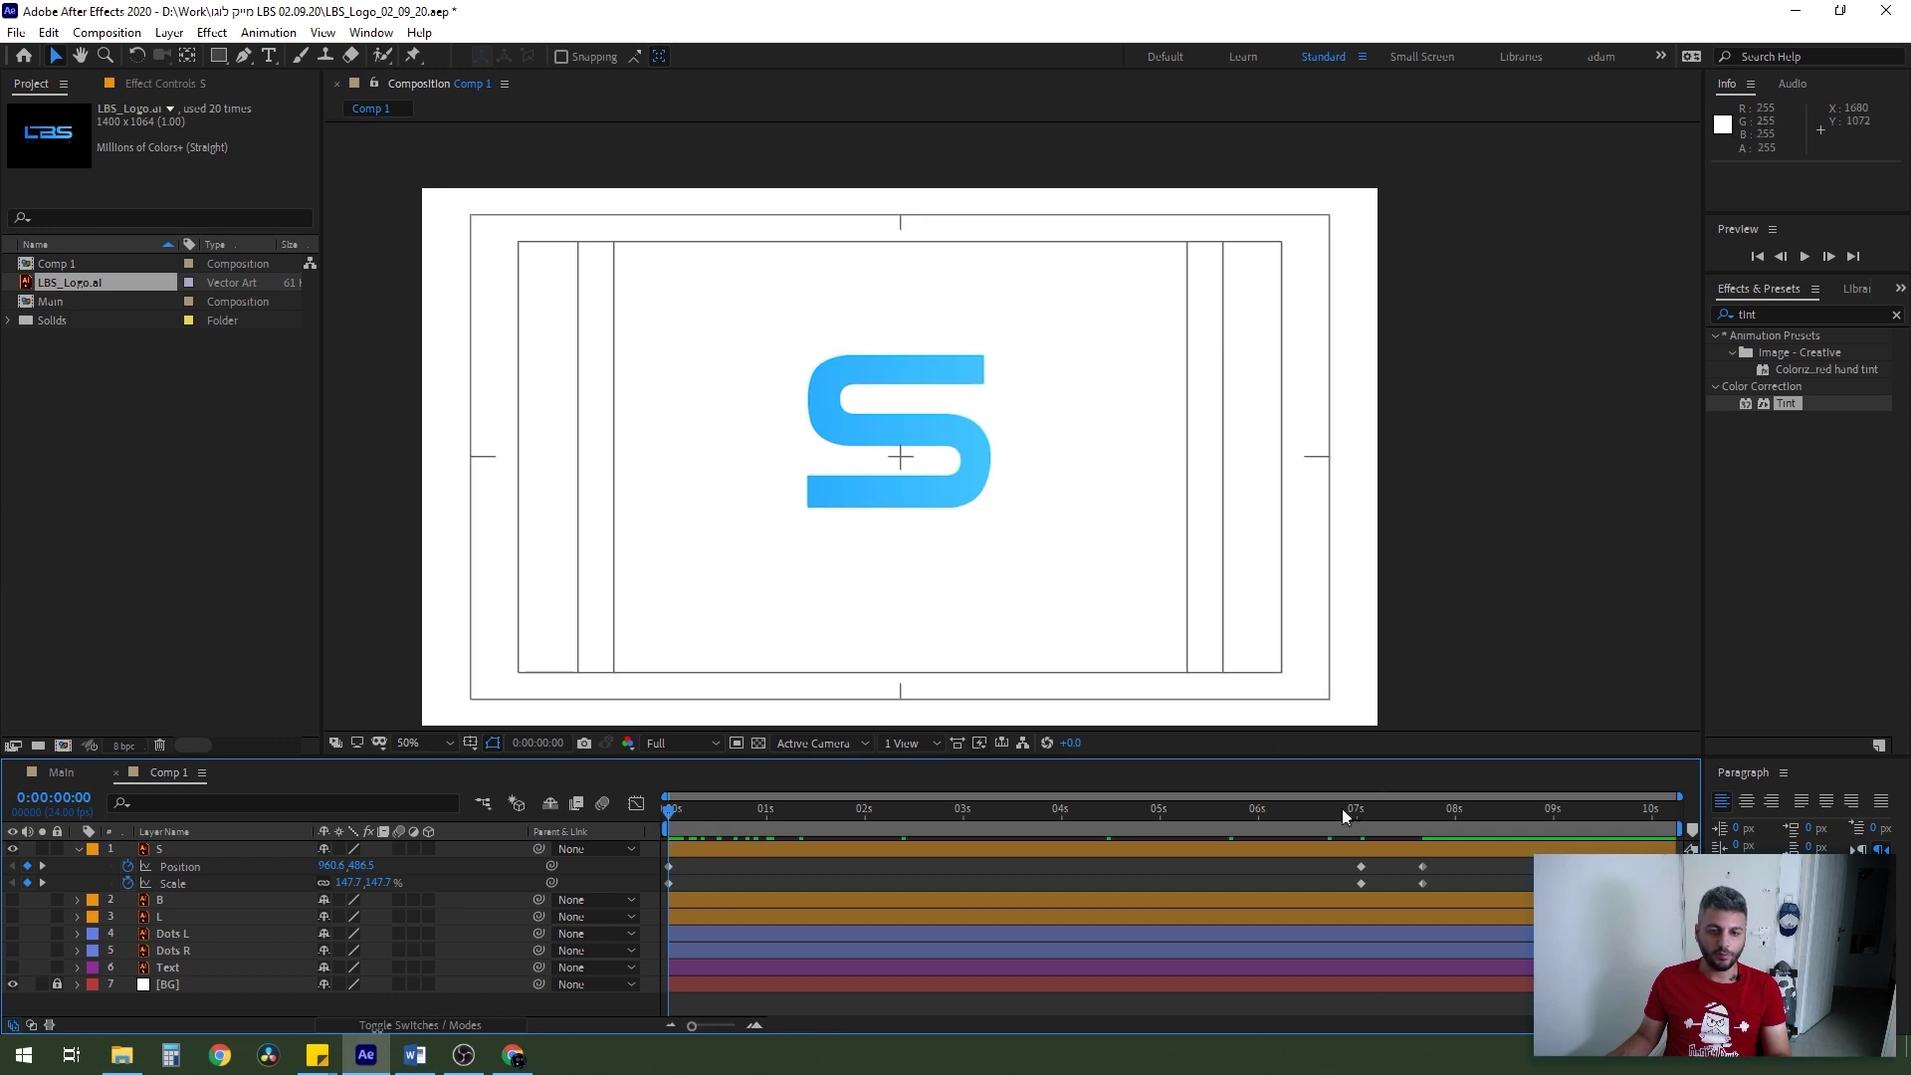
{"action": "left_click_drag", "start_coordinate": [1341, 808], "coordinate": [668, 808]}
{"action": "scroll", "coordinate": [936, 415], "scroll_direction": "up", "scroll_amount": 2}
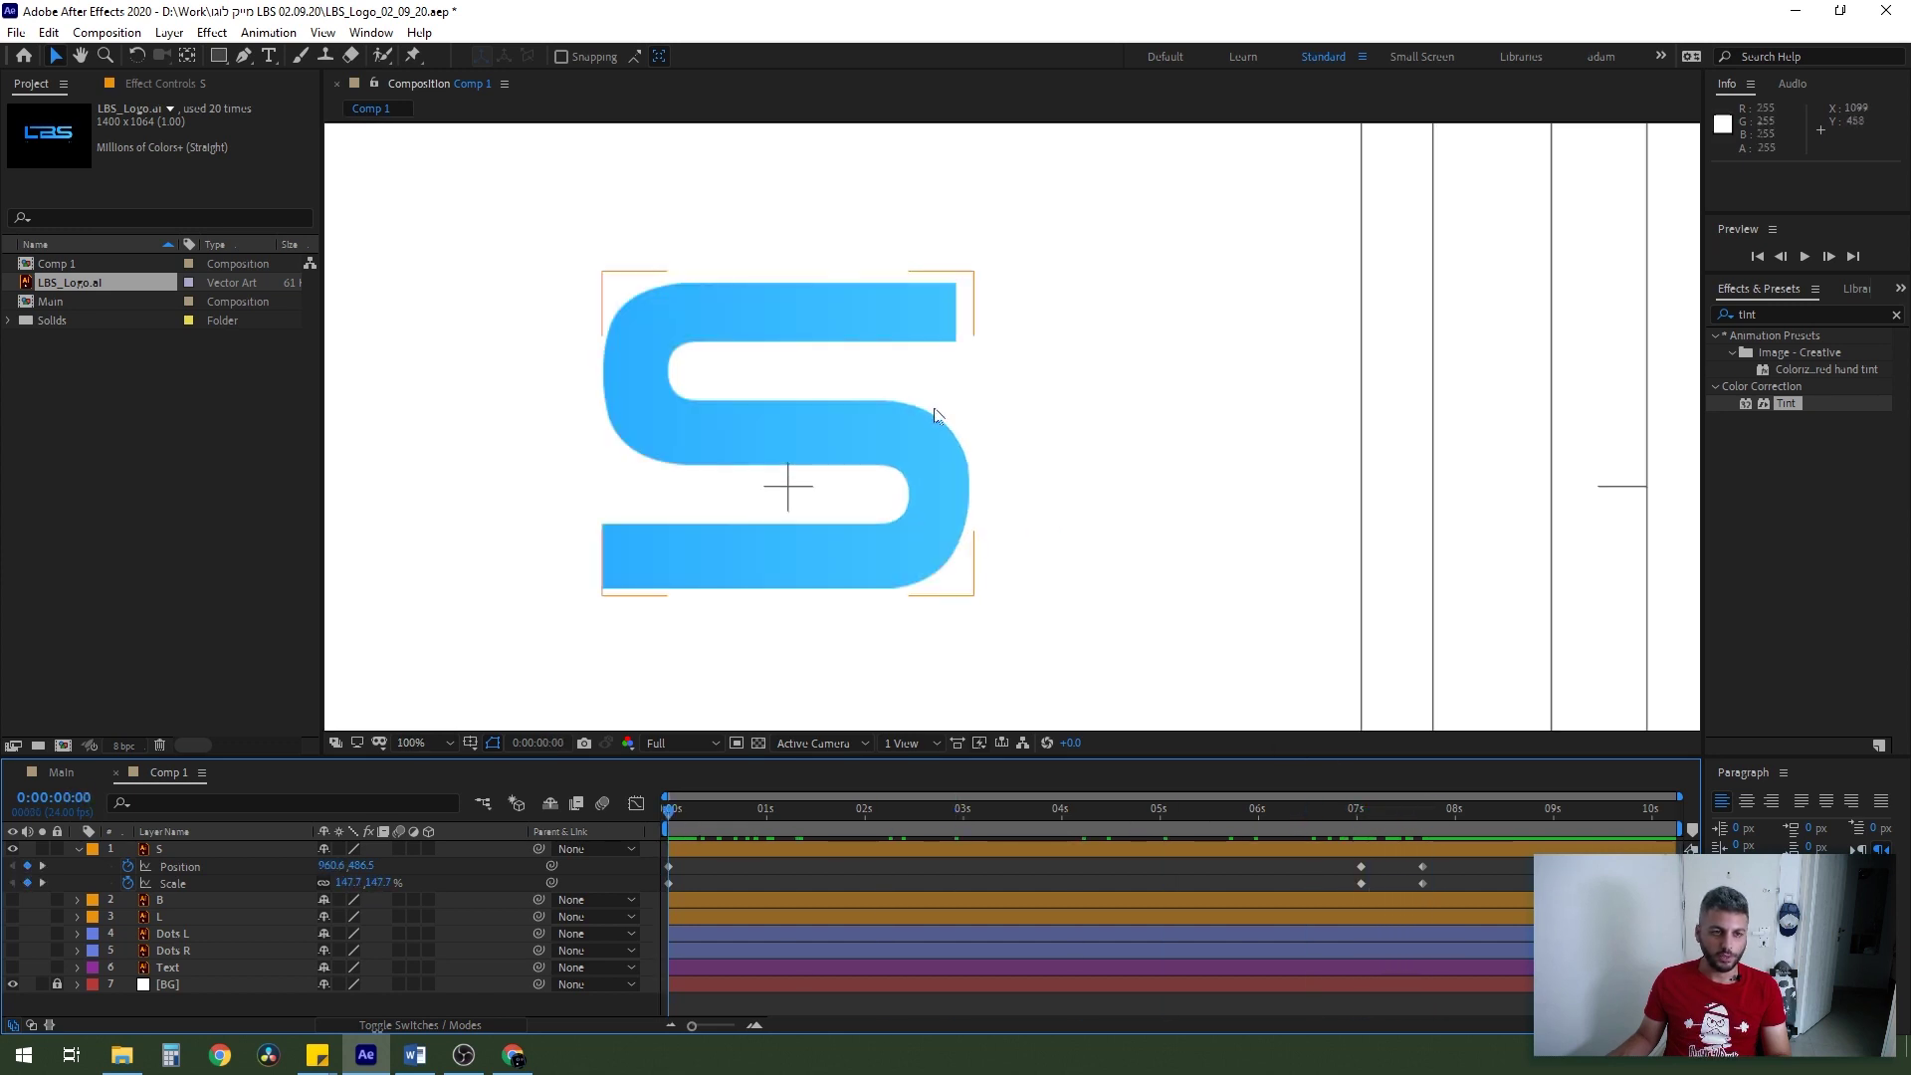
{"action": "left_click_drag", "start_coordinate": [935, 415], "coordinate": [1203, 315]}
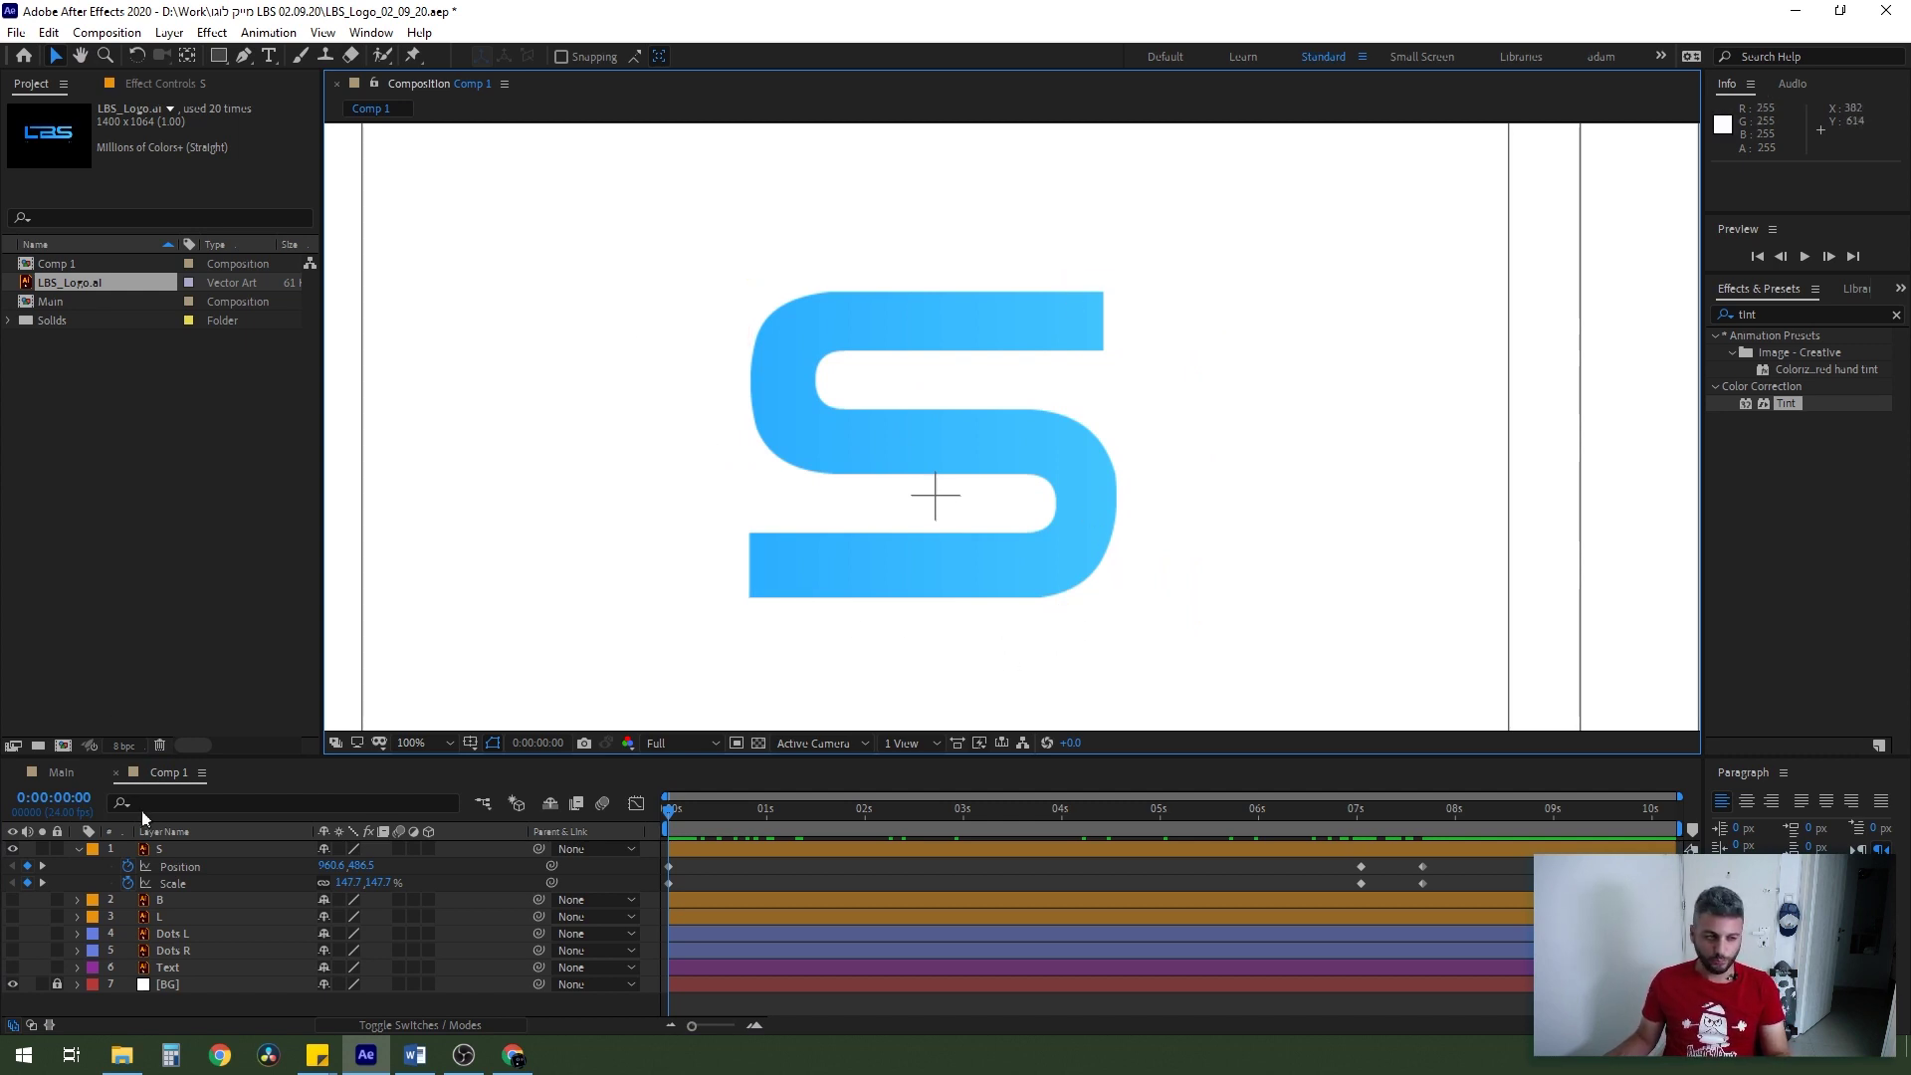
- Draw a Pen path along the S's centre from its top-right end through the middle bar
{"action": "left_click", "coordinate": [243, 58]}
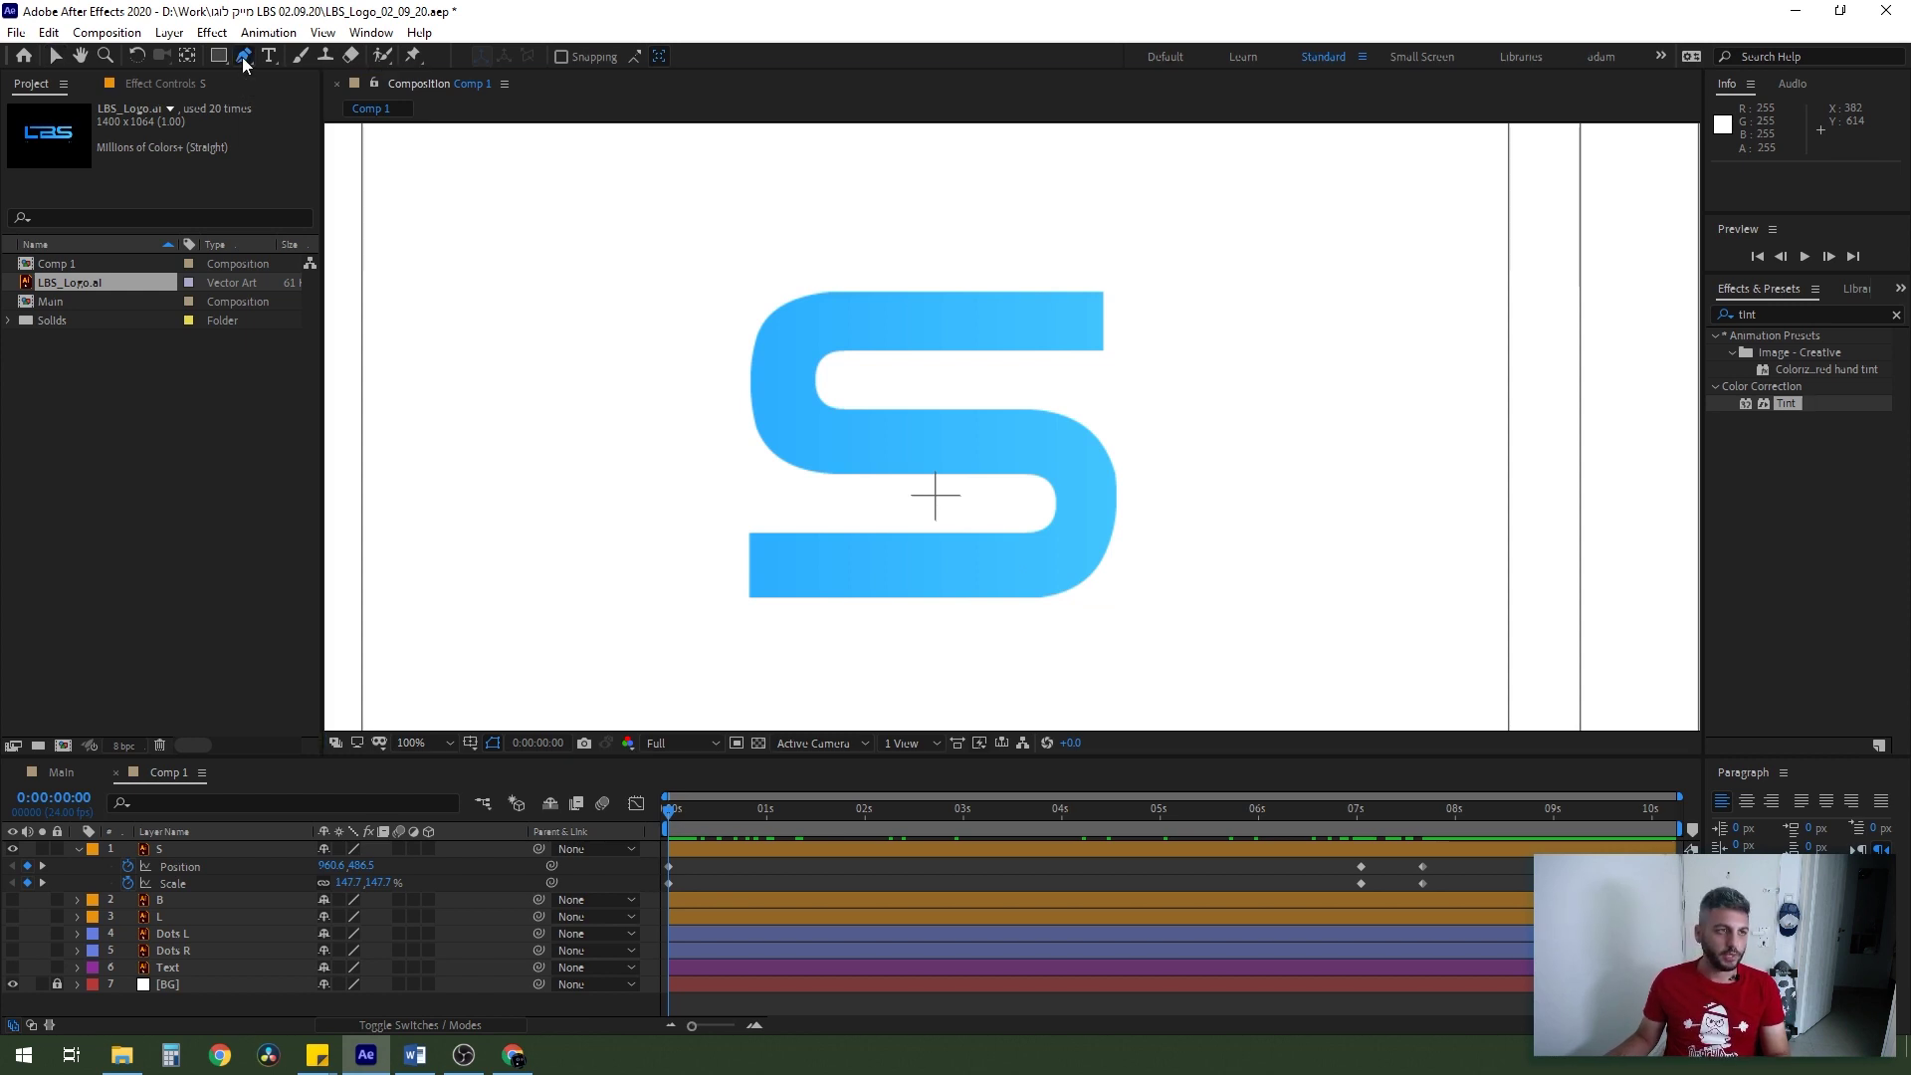
{"action": "left_click", "coordinate": [1132, 316]}
{"action": "left_click", "coordinate": [834, 319]}
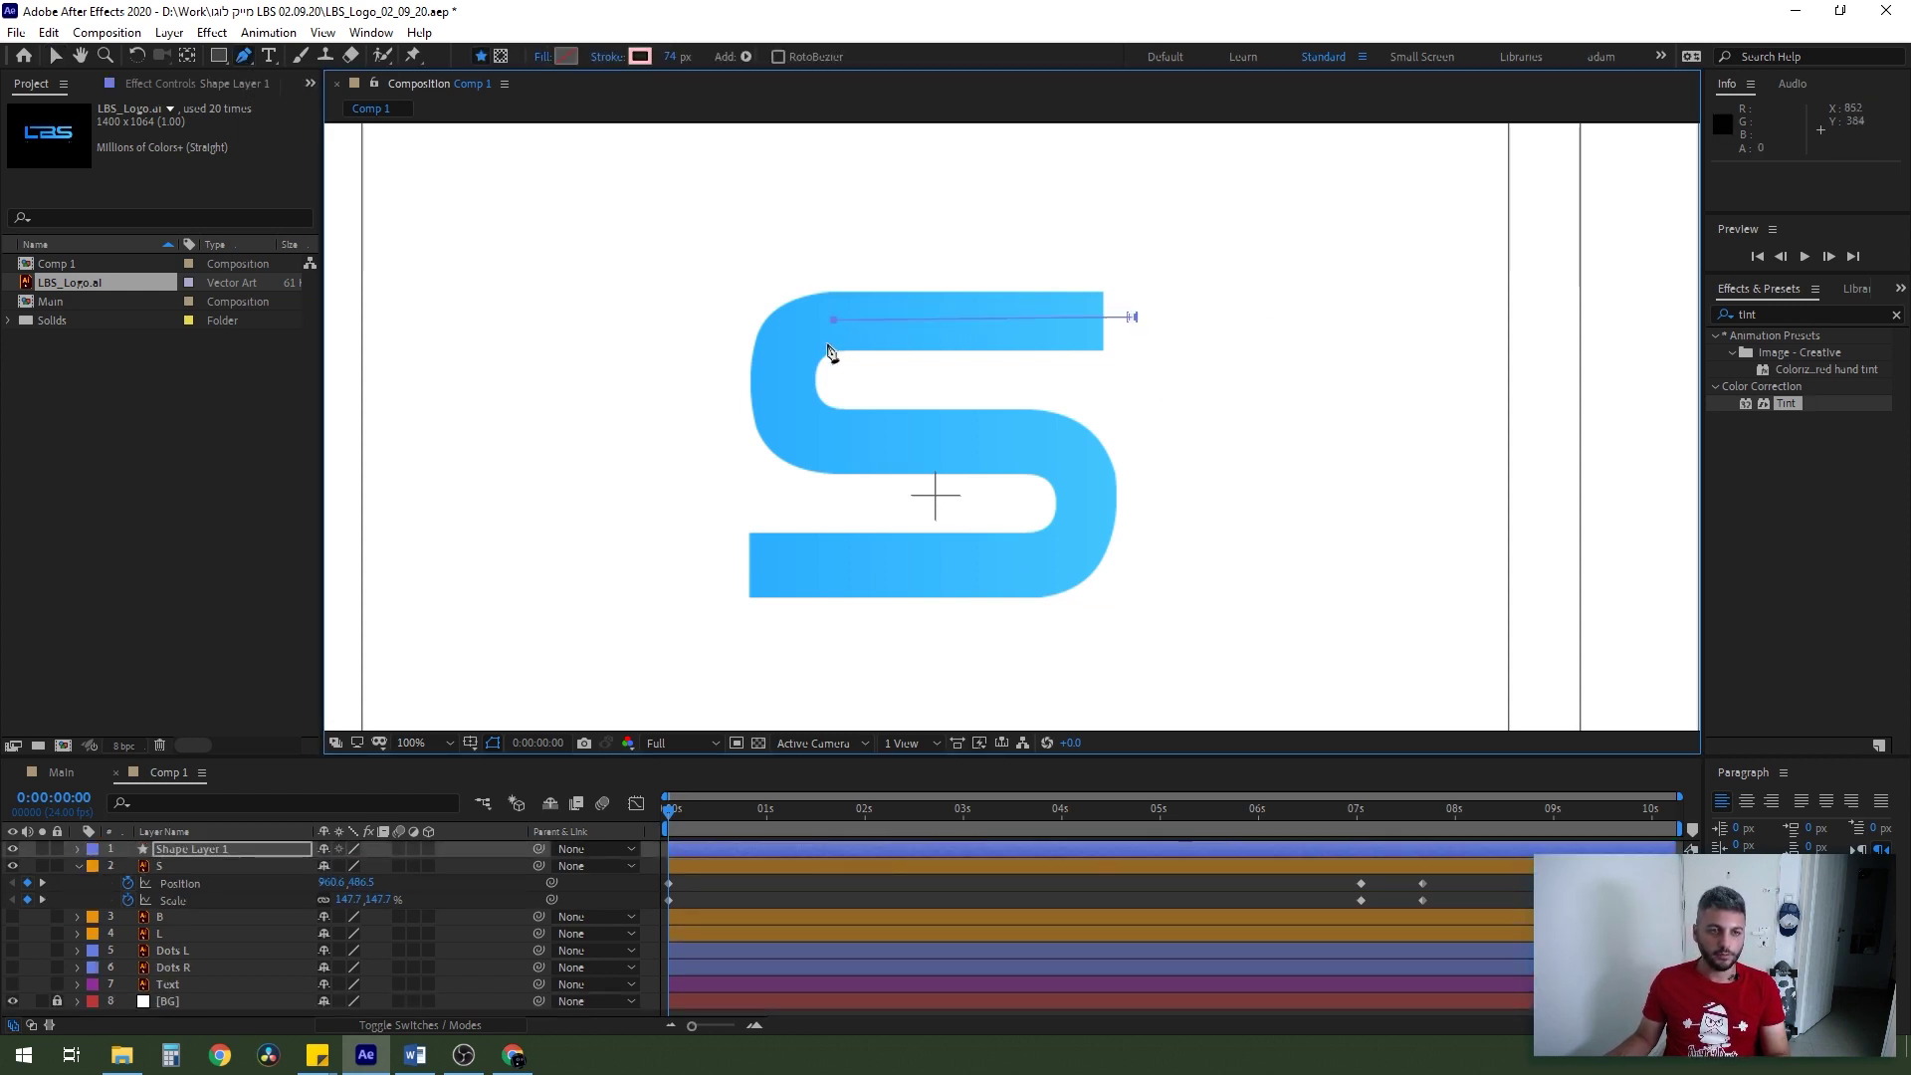
{"action": "mouse_move", "coordinate": [784, 384]}
{"action": "left_mouse_down"}
{"action": "mouse_move", "coordinate": [790, 466]}
{"action": "mouse_move", "coordinate": [814, 444]}
{"action": "mouse_move", "coordinate": [868, 451]}
{"action": "left_mouse_up"}
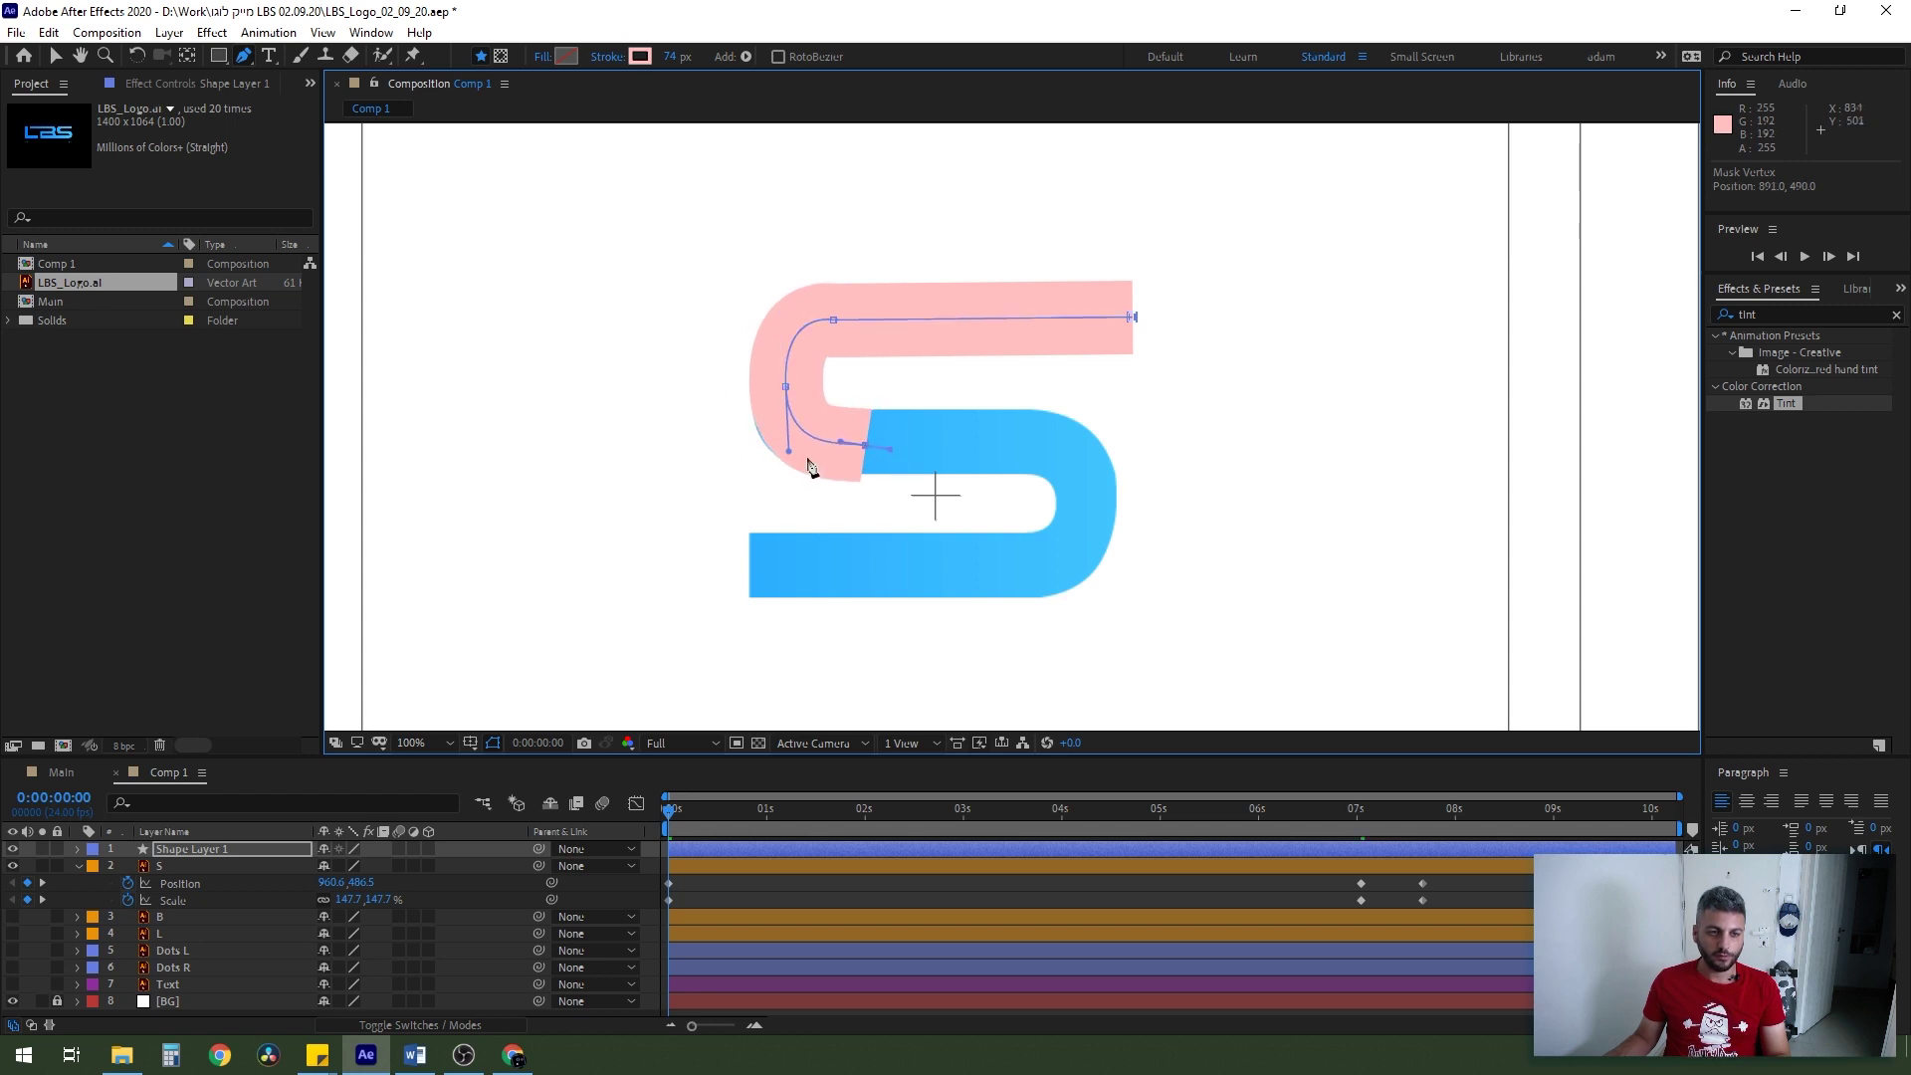
{"action": "left_click_drag", "start_coordinate": [787, 448], "coordinate": [784, 391]}
{"action": "left_click", "coordinate": [862, 445]}
{"action": "left_click_drag", "start_coordinate": [891, 443], "coordinate": [1053, 443]}
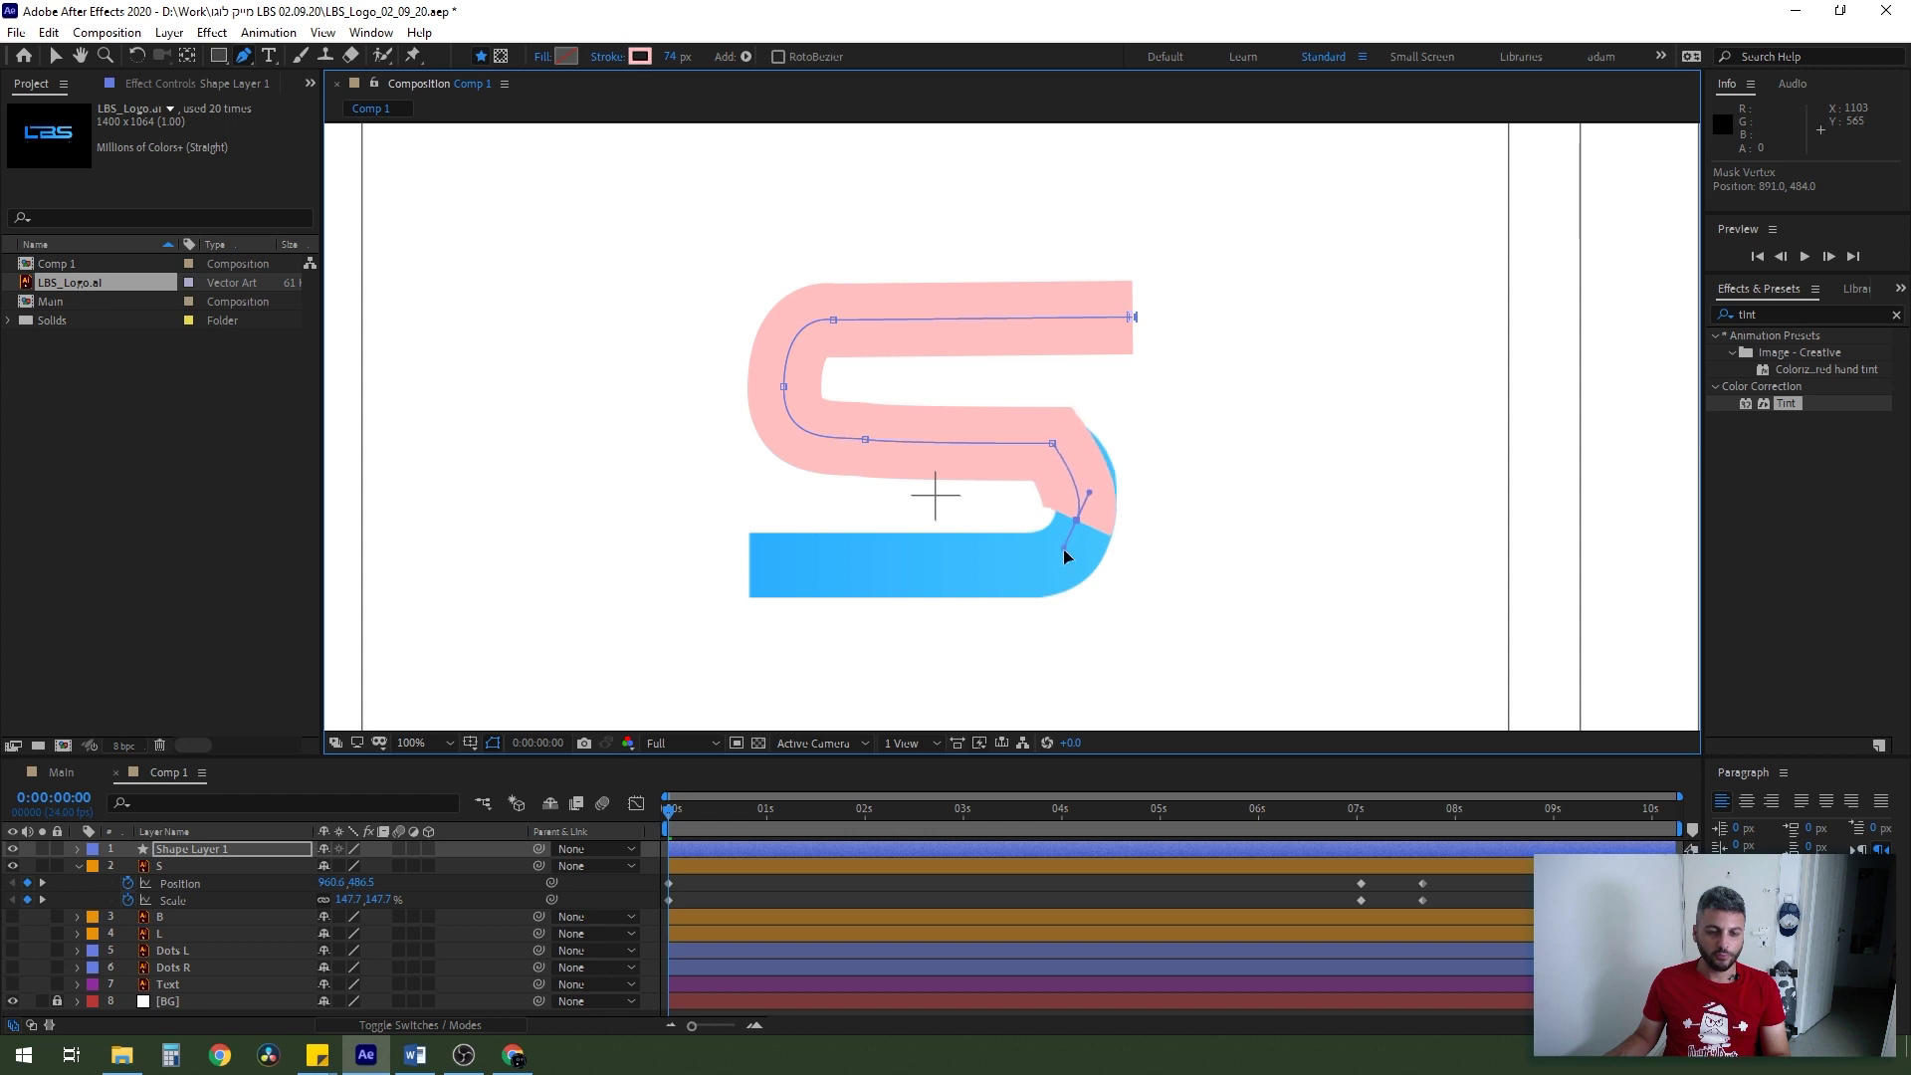
- Finish the path along the S's bottom bar and thicken the pink stroke to 87.4 px
{"action": "left_click_drag", "start_coordinate": [1043, 571], "coordinate": [938, 577]}
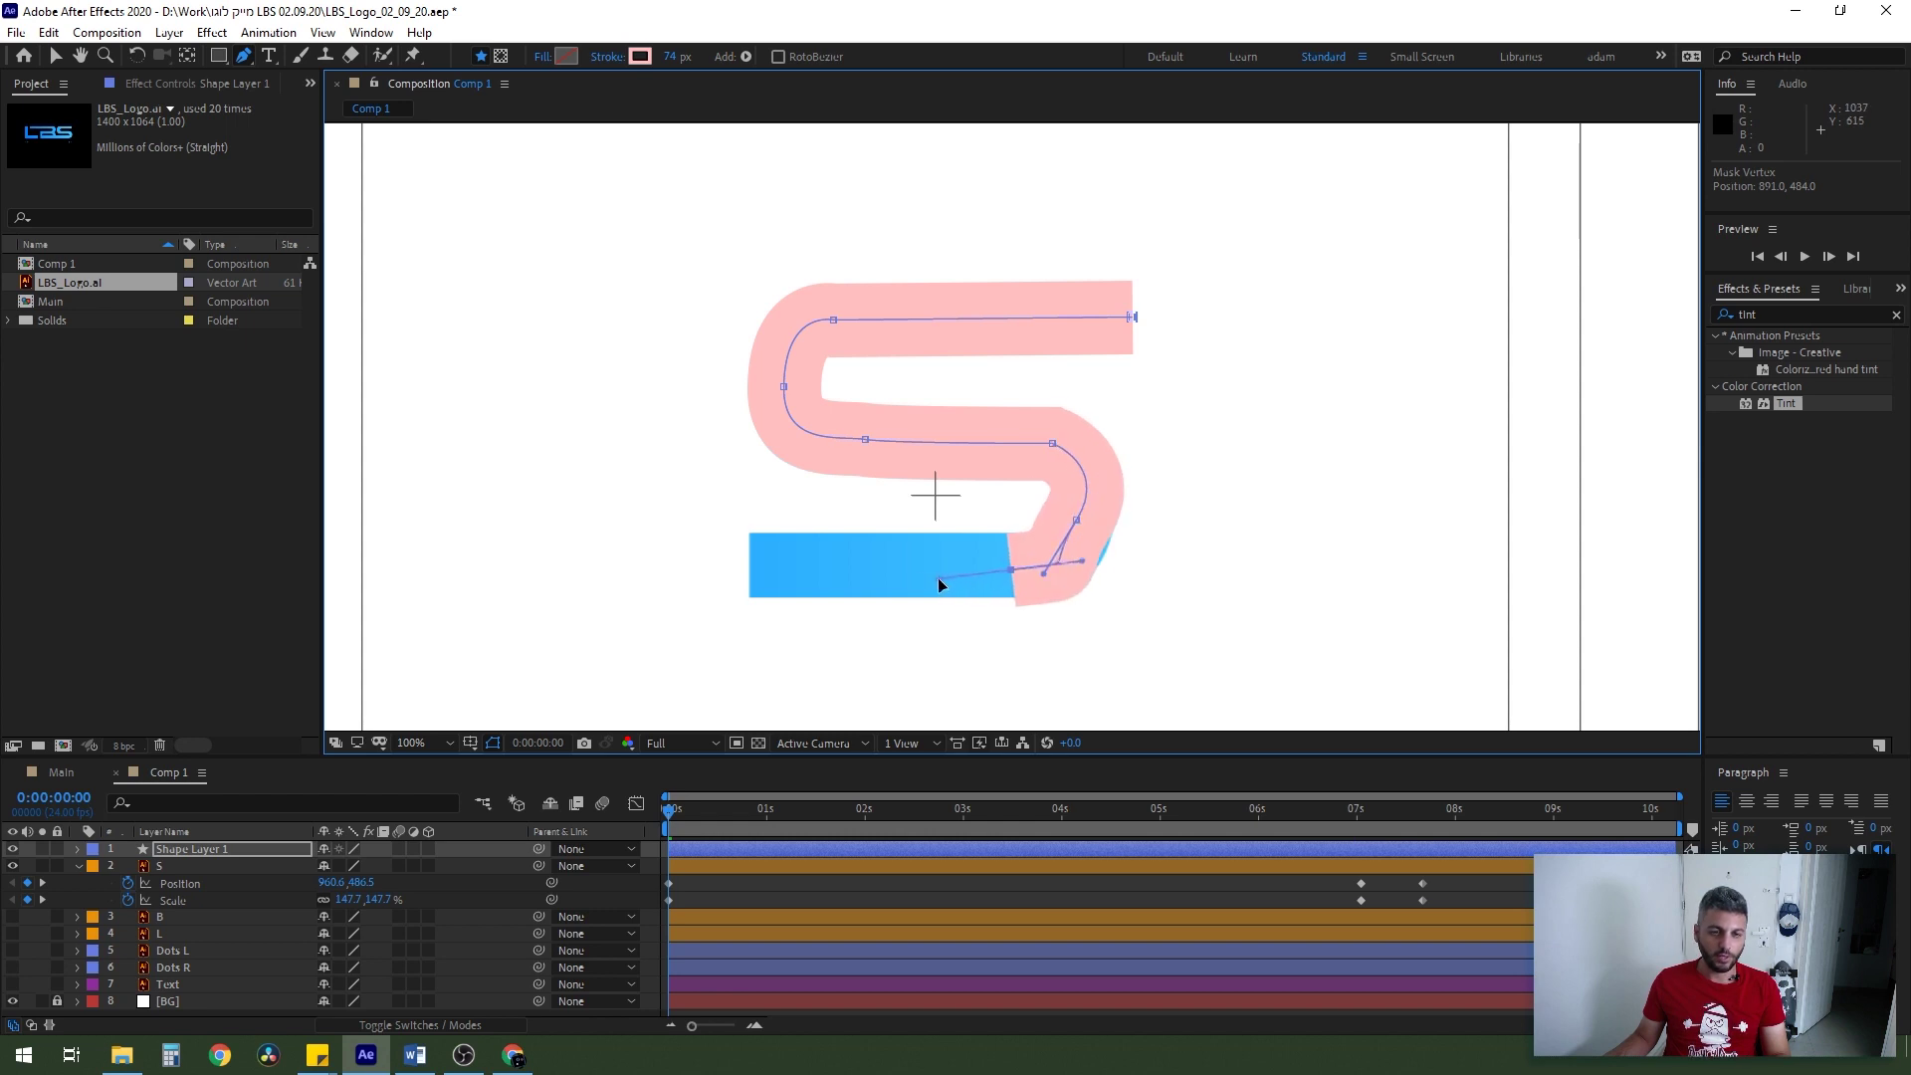
{"action": "left_click", "coordinate": [702, 564]}
{"action": "left_click_drag", "start_coordinate": [1077, 520], "coordinate": [1105, 487]}
{"action": "left_click_drag", "start_coordinate": [1007, 571], "coordinate": [1025, 577]}
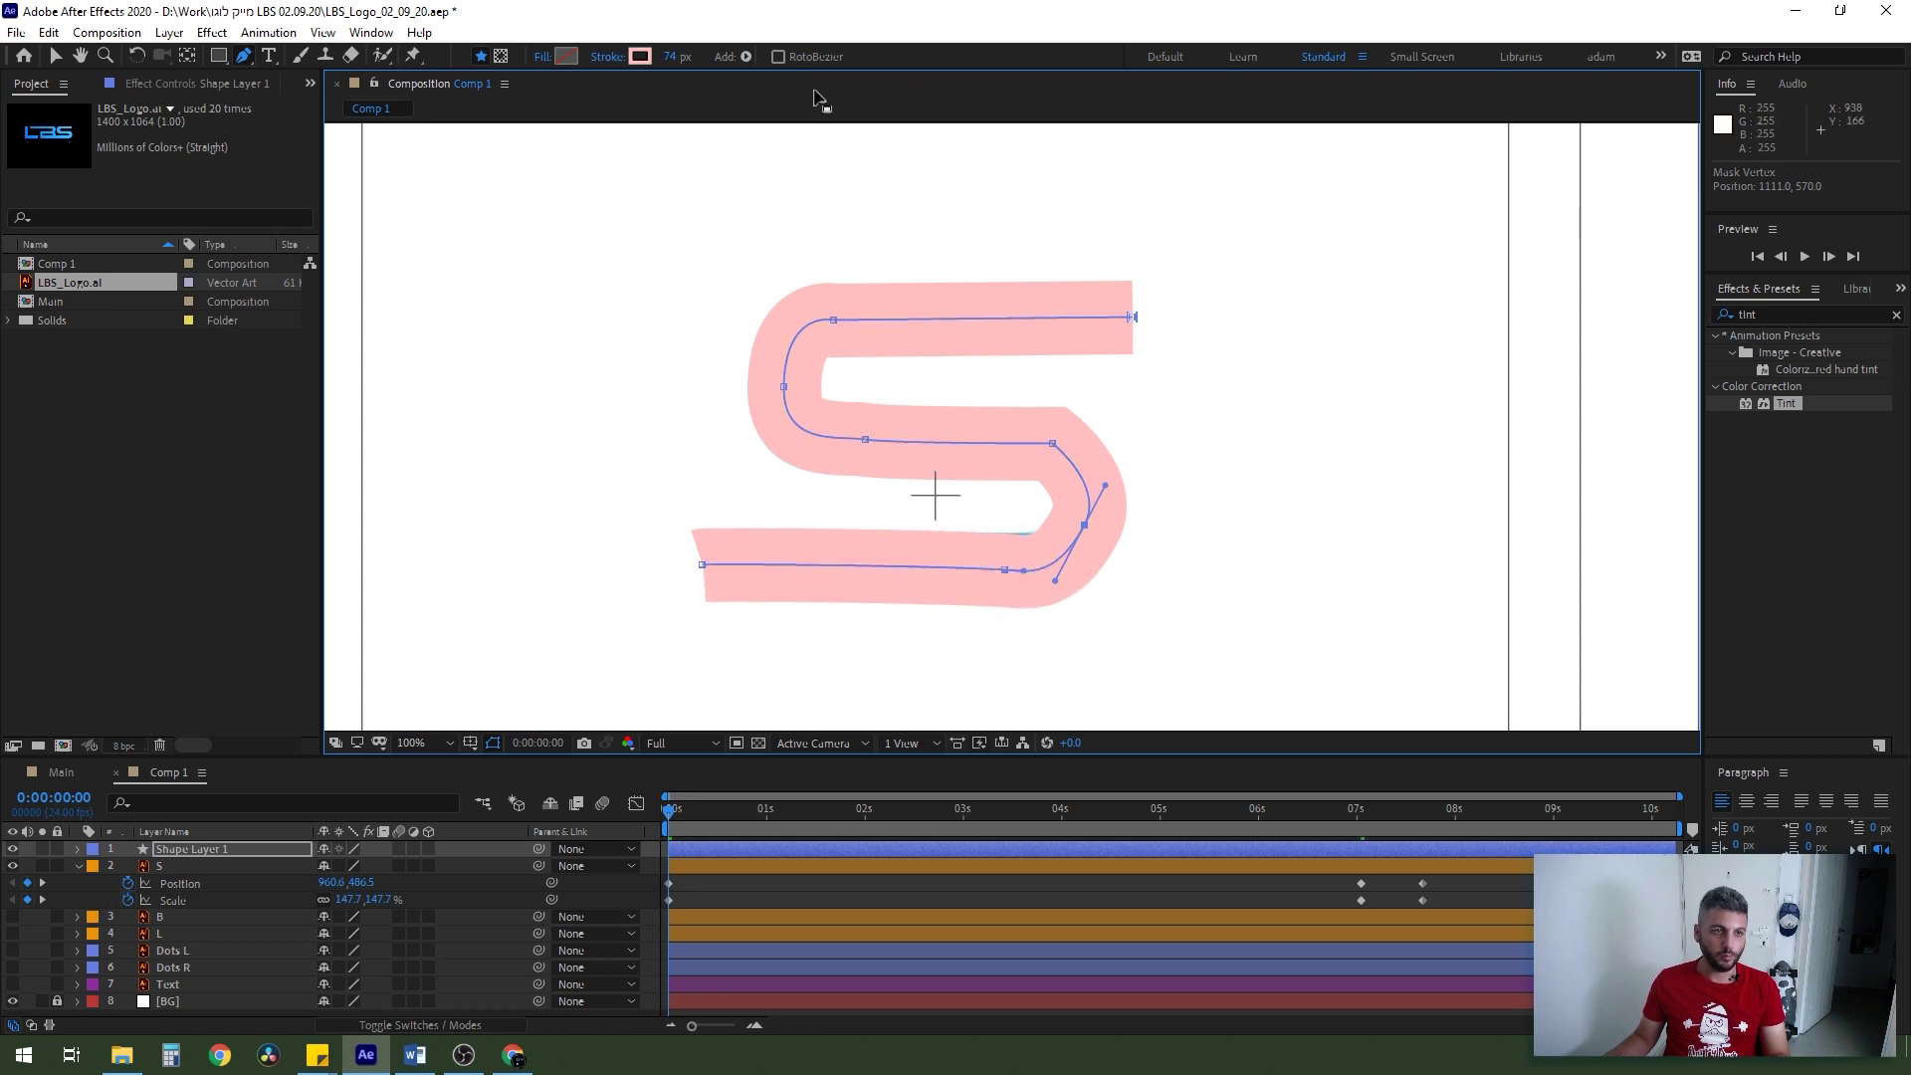
{"action": "left_click_drag", "start_coordinate": [659, 57], "coordinate": [863, 108]}
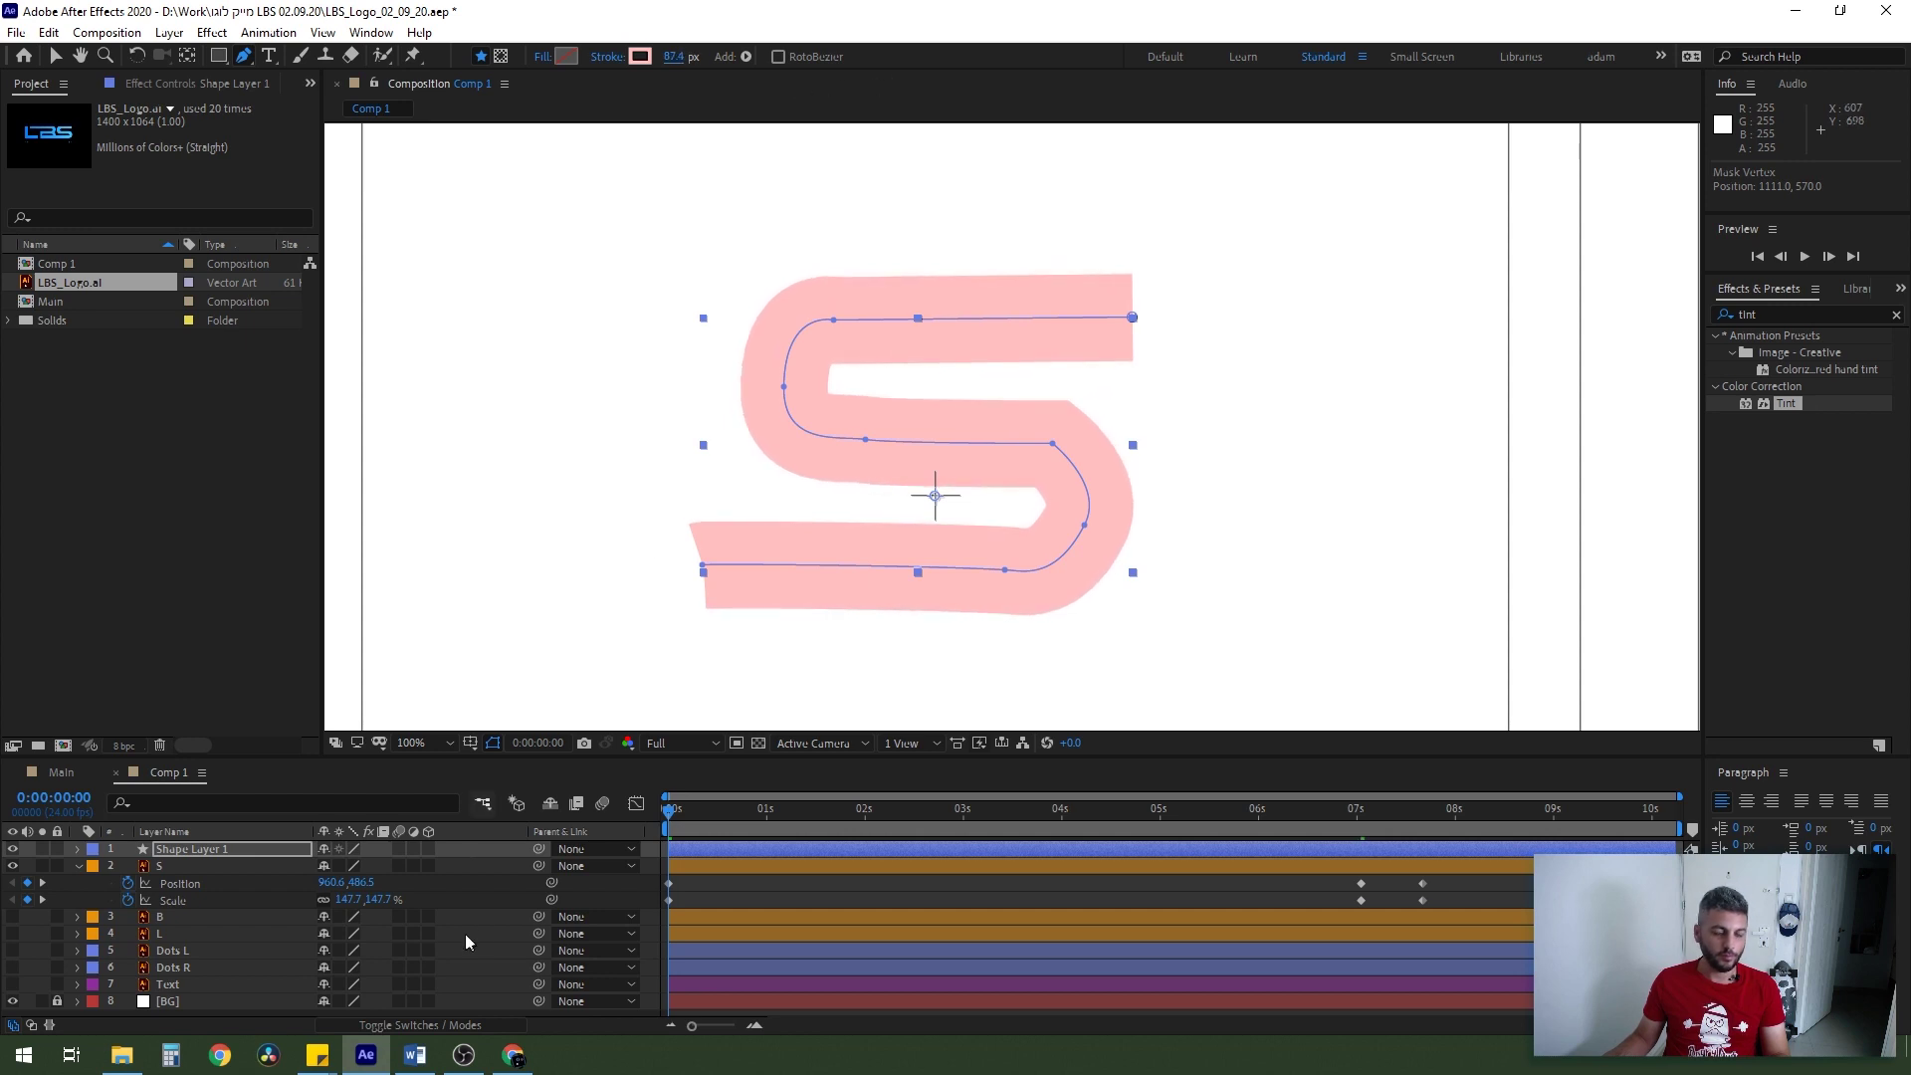
{"action": "left_click", "coordinate": [193, 850]}
- Rename Shape Layer 1 to 'Trim Alpha'
{"action": "key", "text": "Return"}
{"action": "type", "text": "Trim L"}
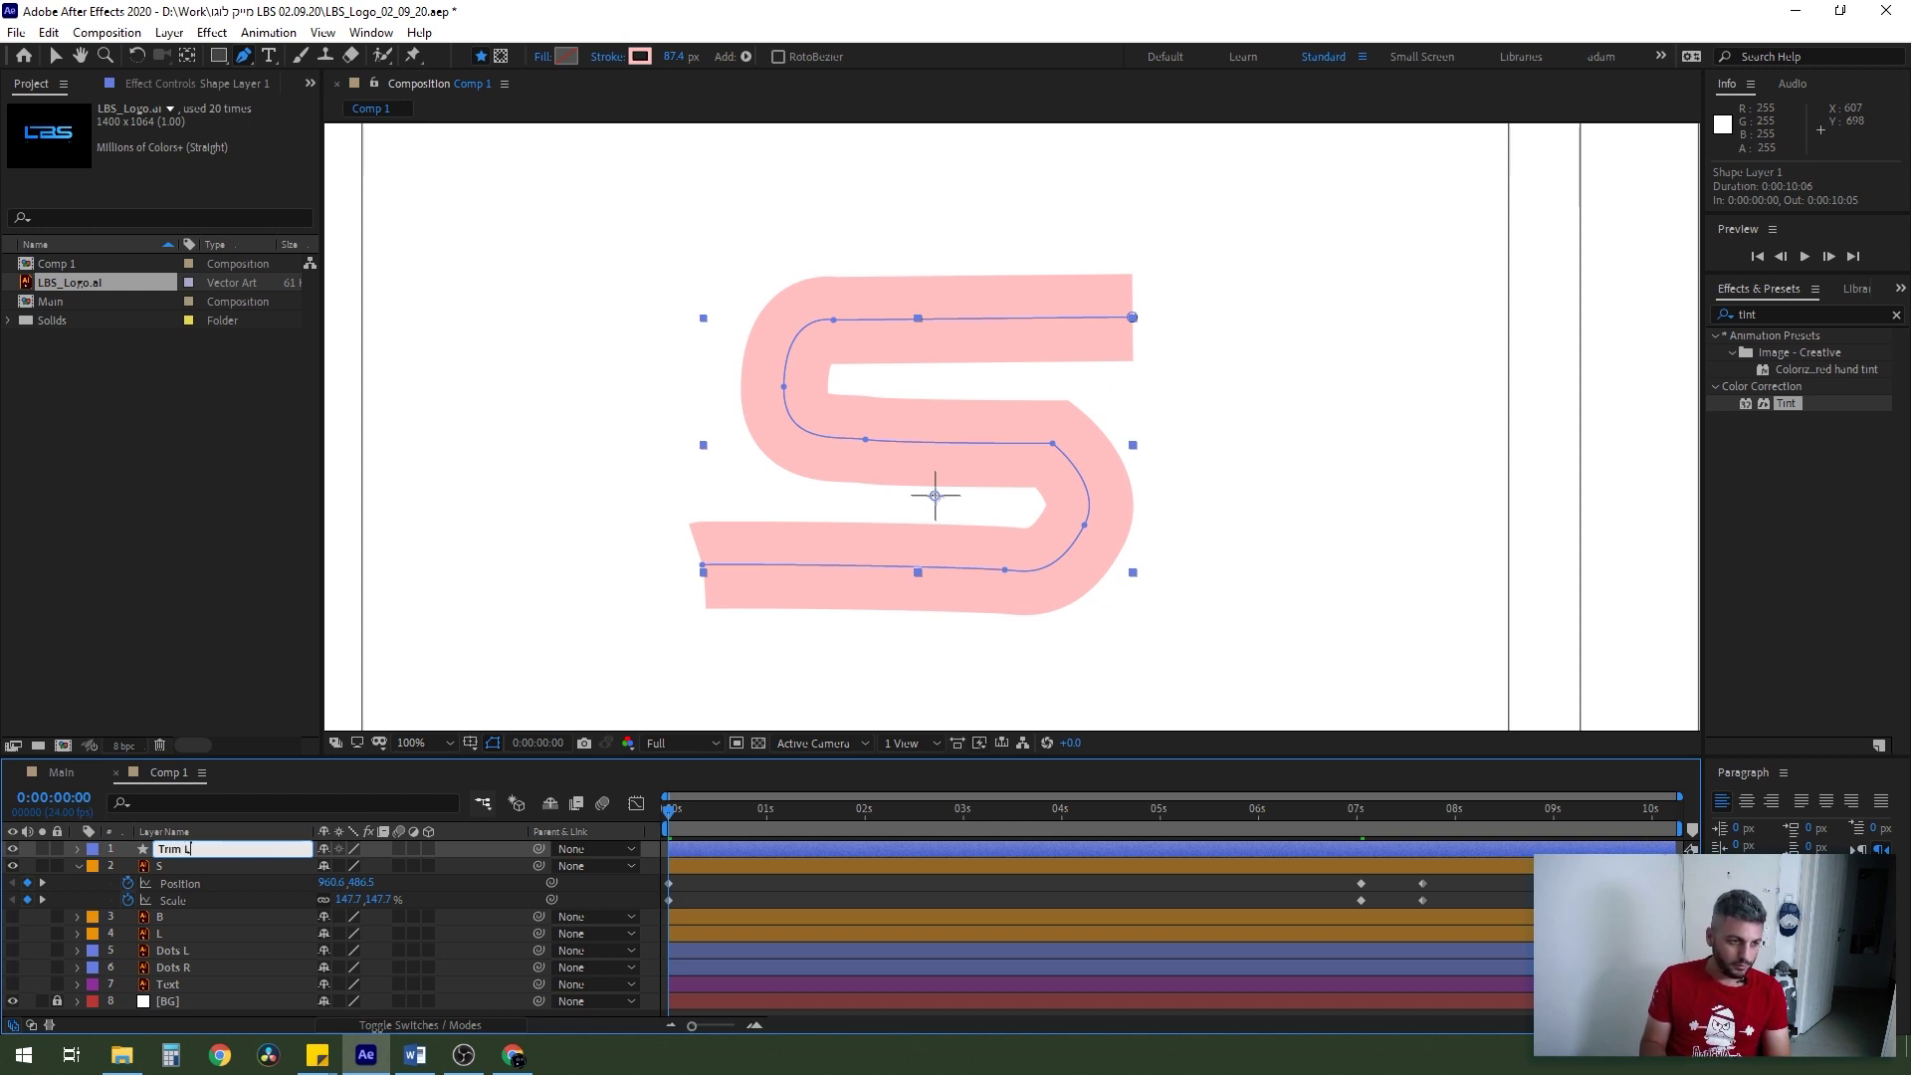
{"action": "key", "text": "Return"}
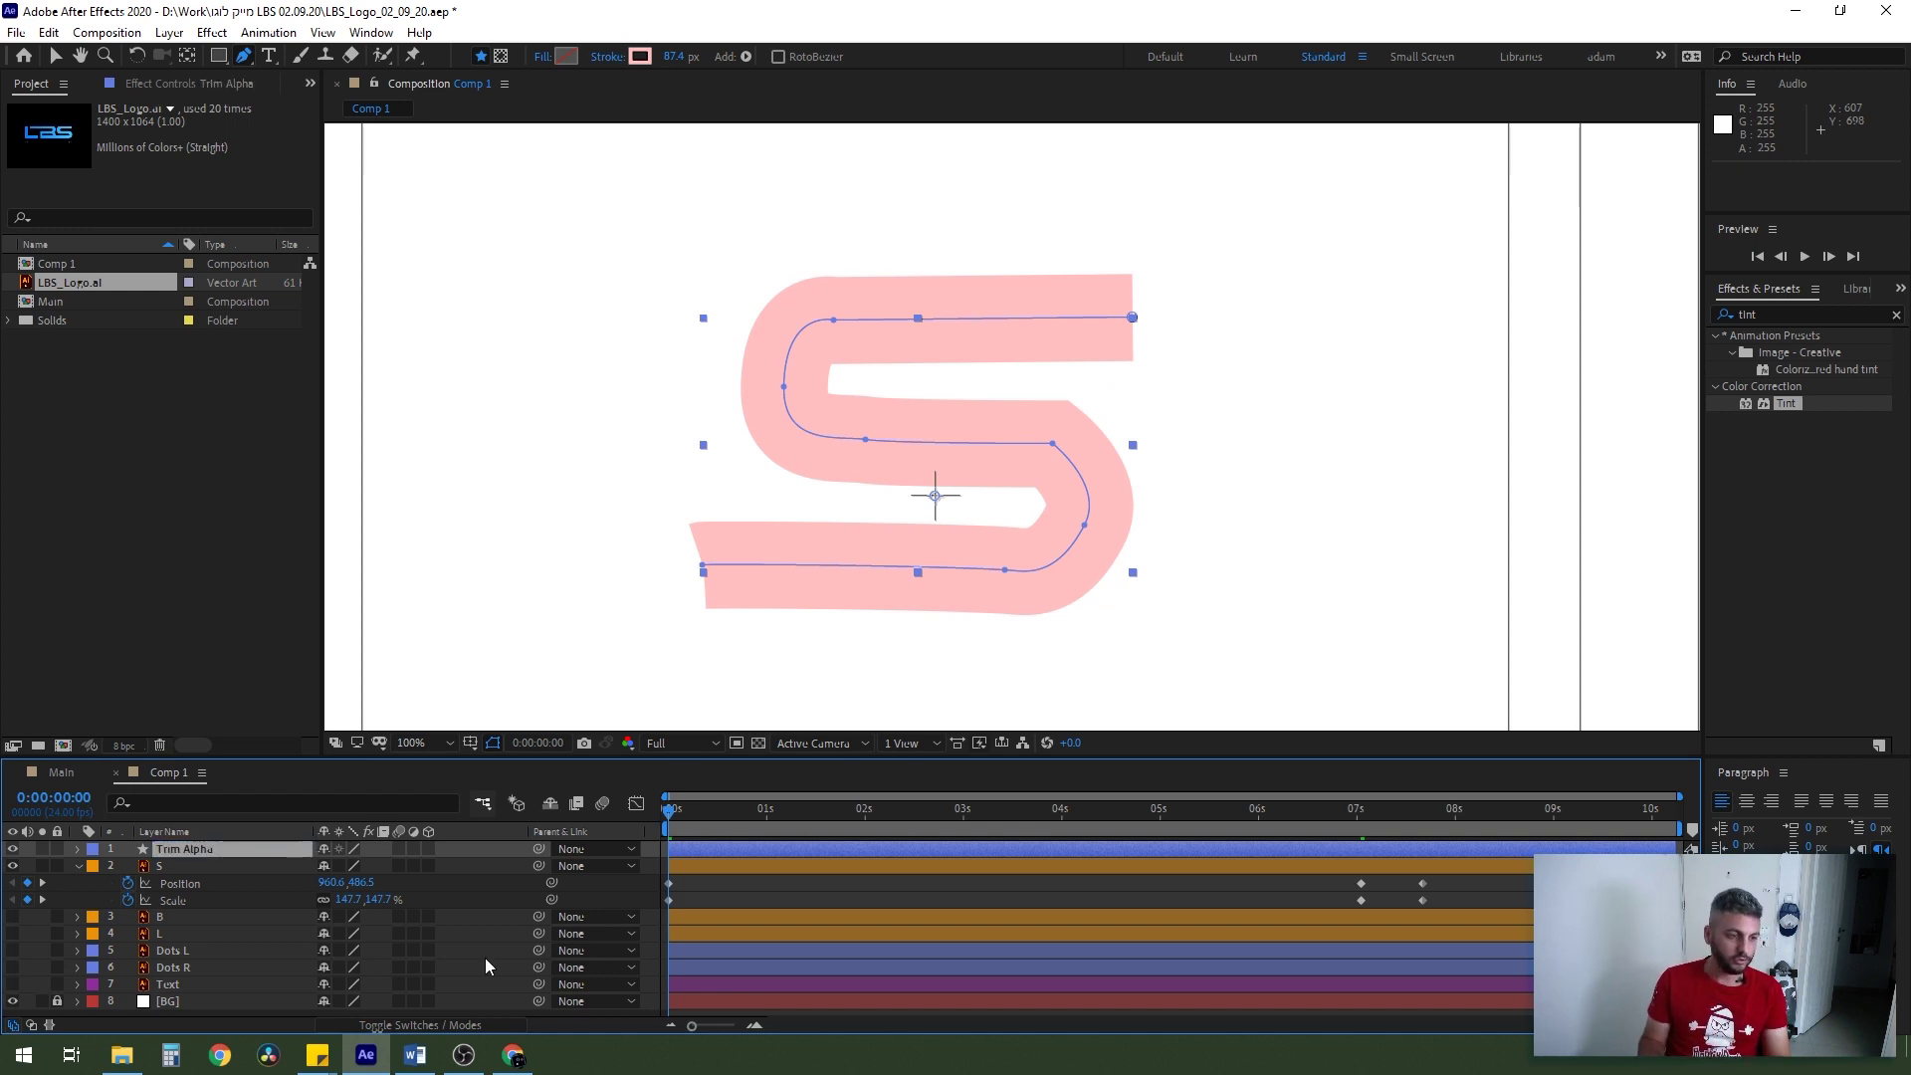
- Set the S layer's track matte to Alpha Matte 'Trim Alpha'
{"action": "key", "text": "ctrl+Down"}
{"action": "left_click", "coordinate": [379, 1024]}
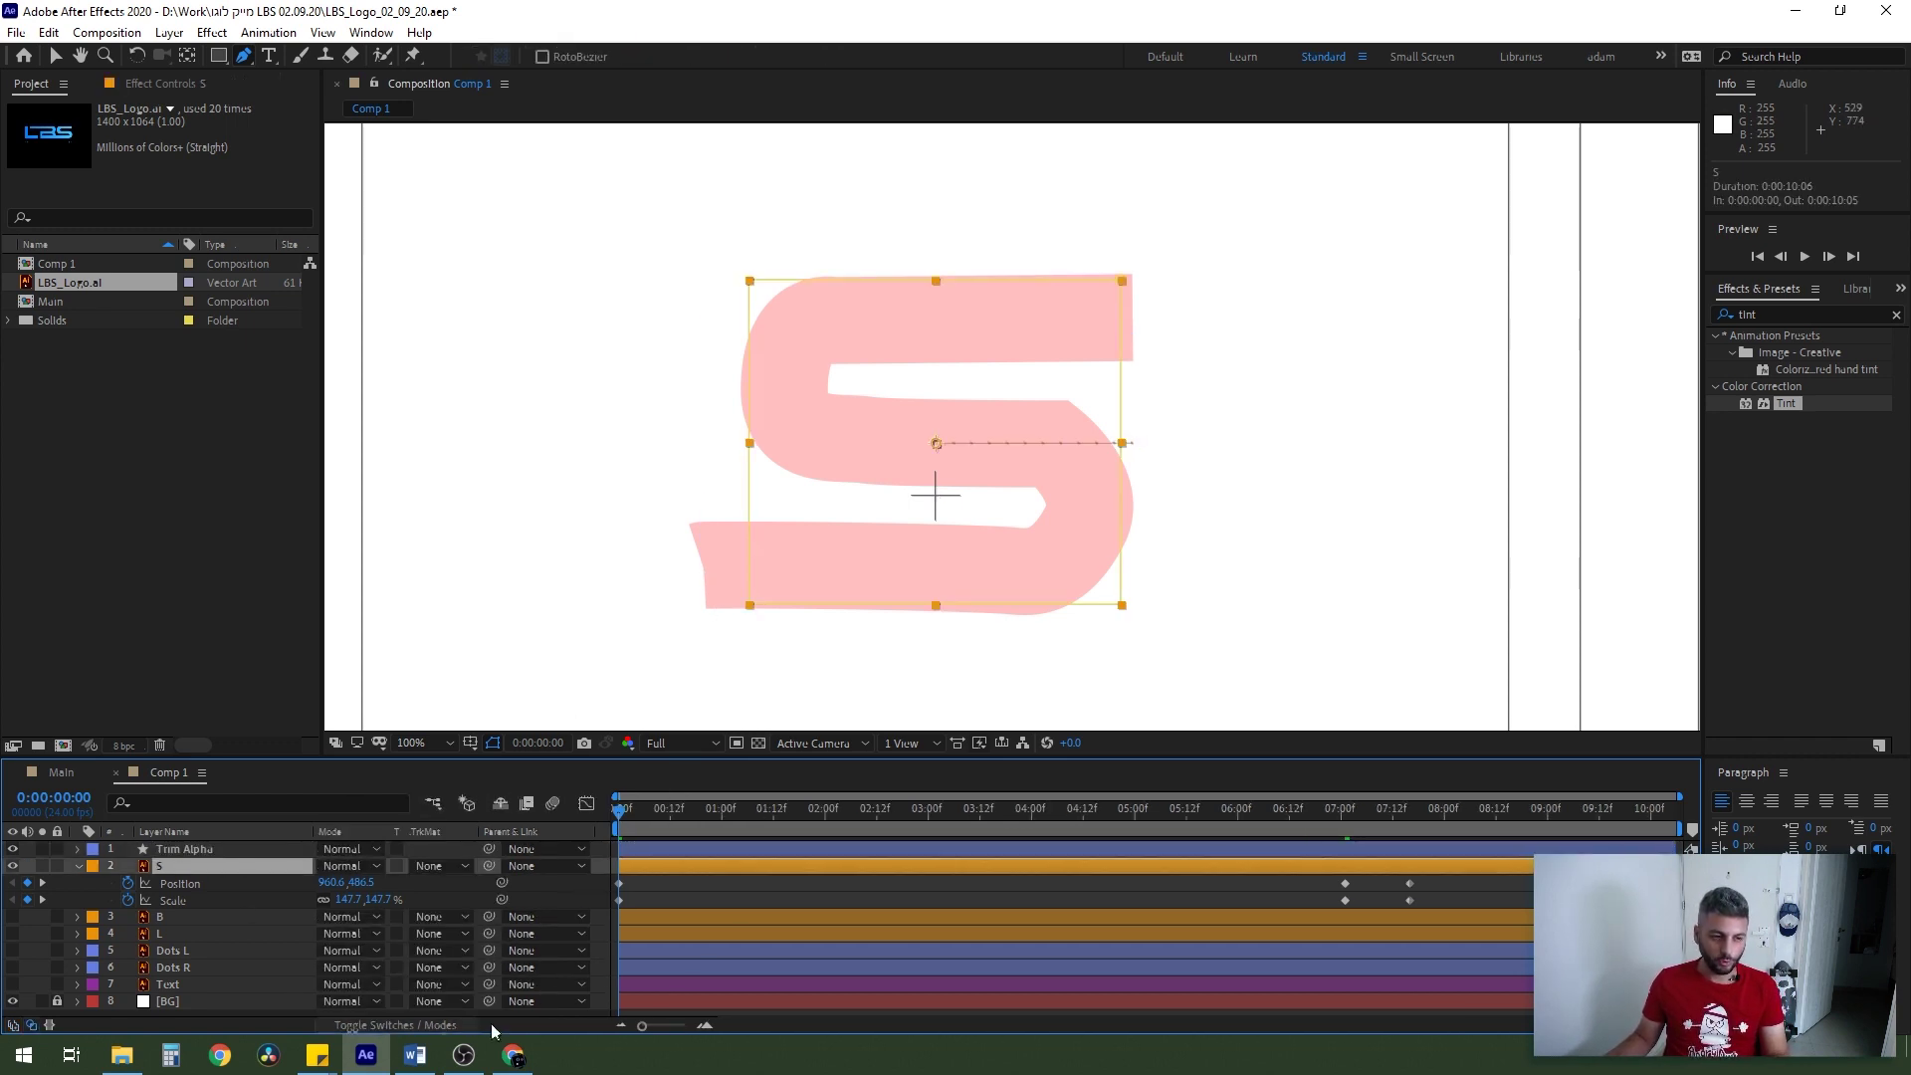
{"action": "left_click", "coordinate": [430, 867]}
{"action": "left_click", "coordinate": [460, 916]}
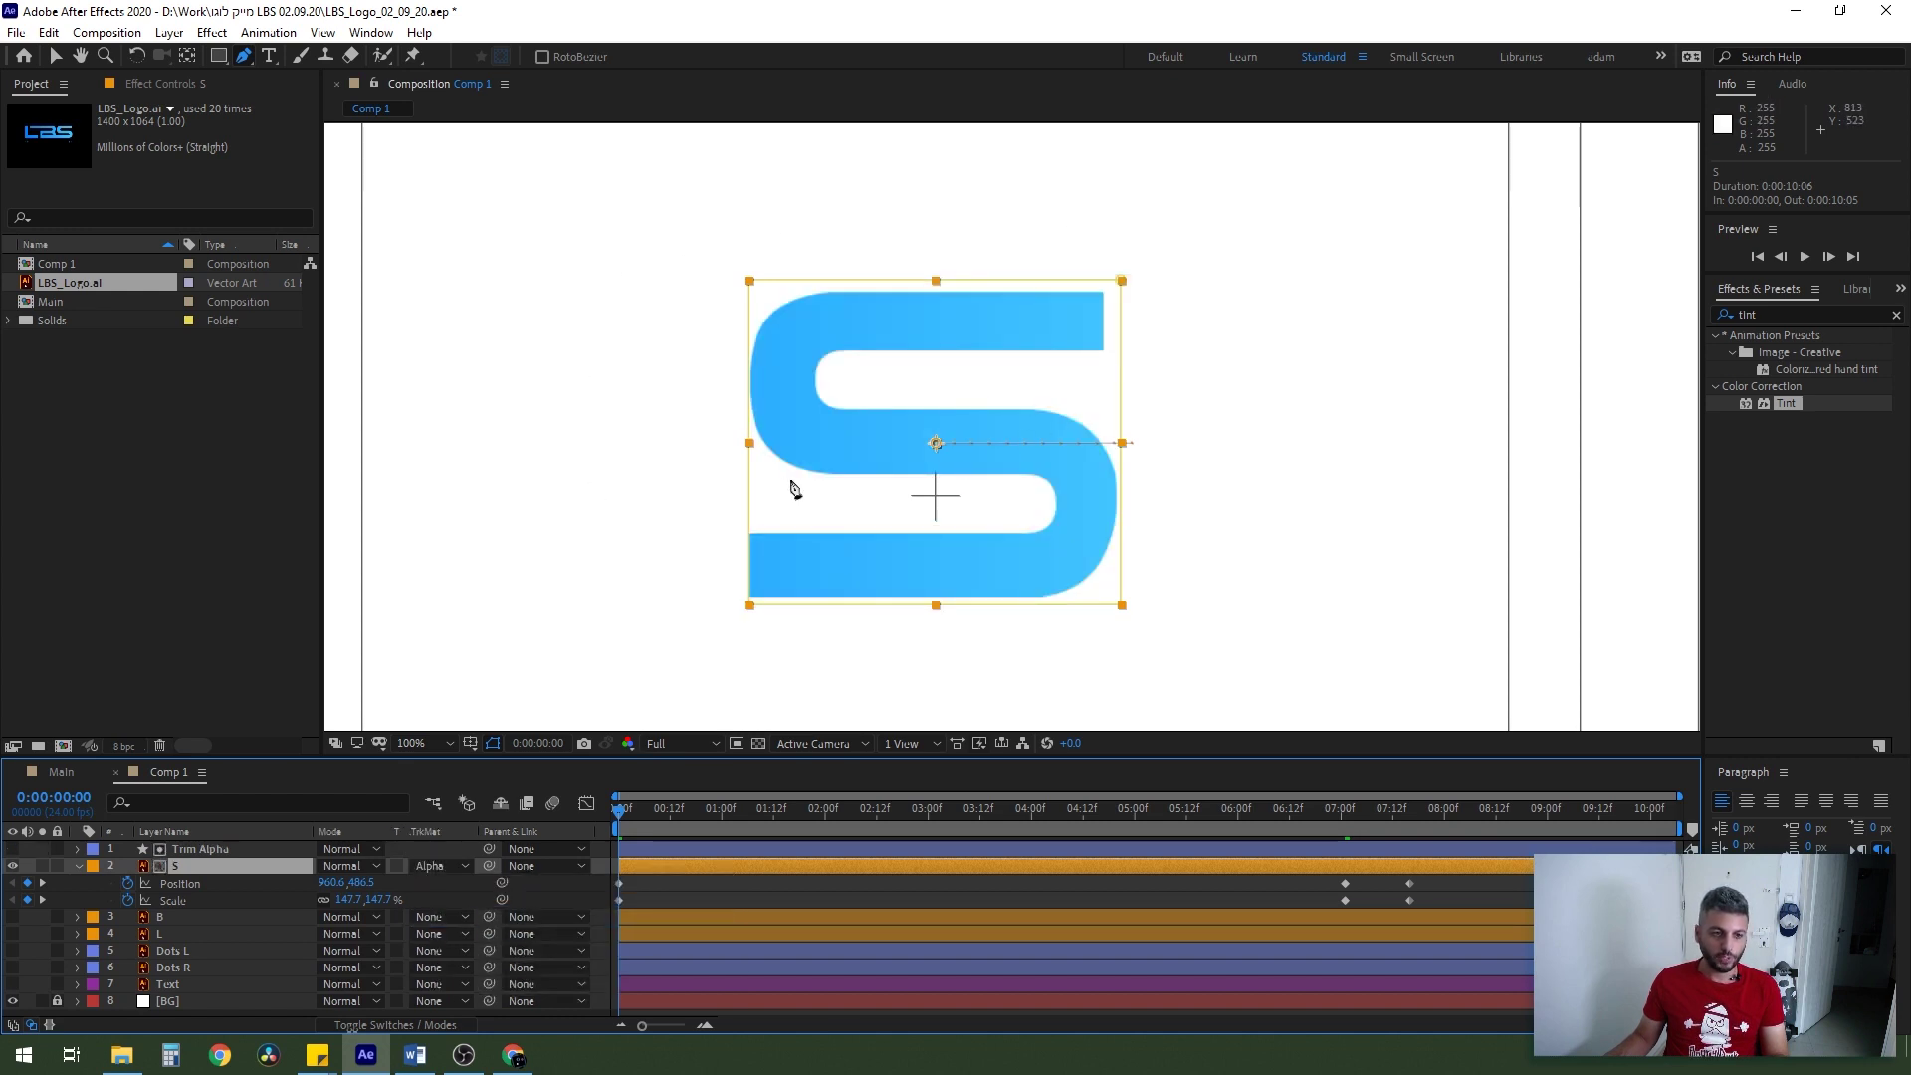
- Expand the Trim Alpha layer's contents and open its Add menu
{"action": "left_click", "coordinate": [199, 848]}
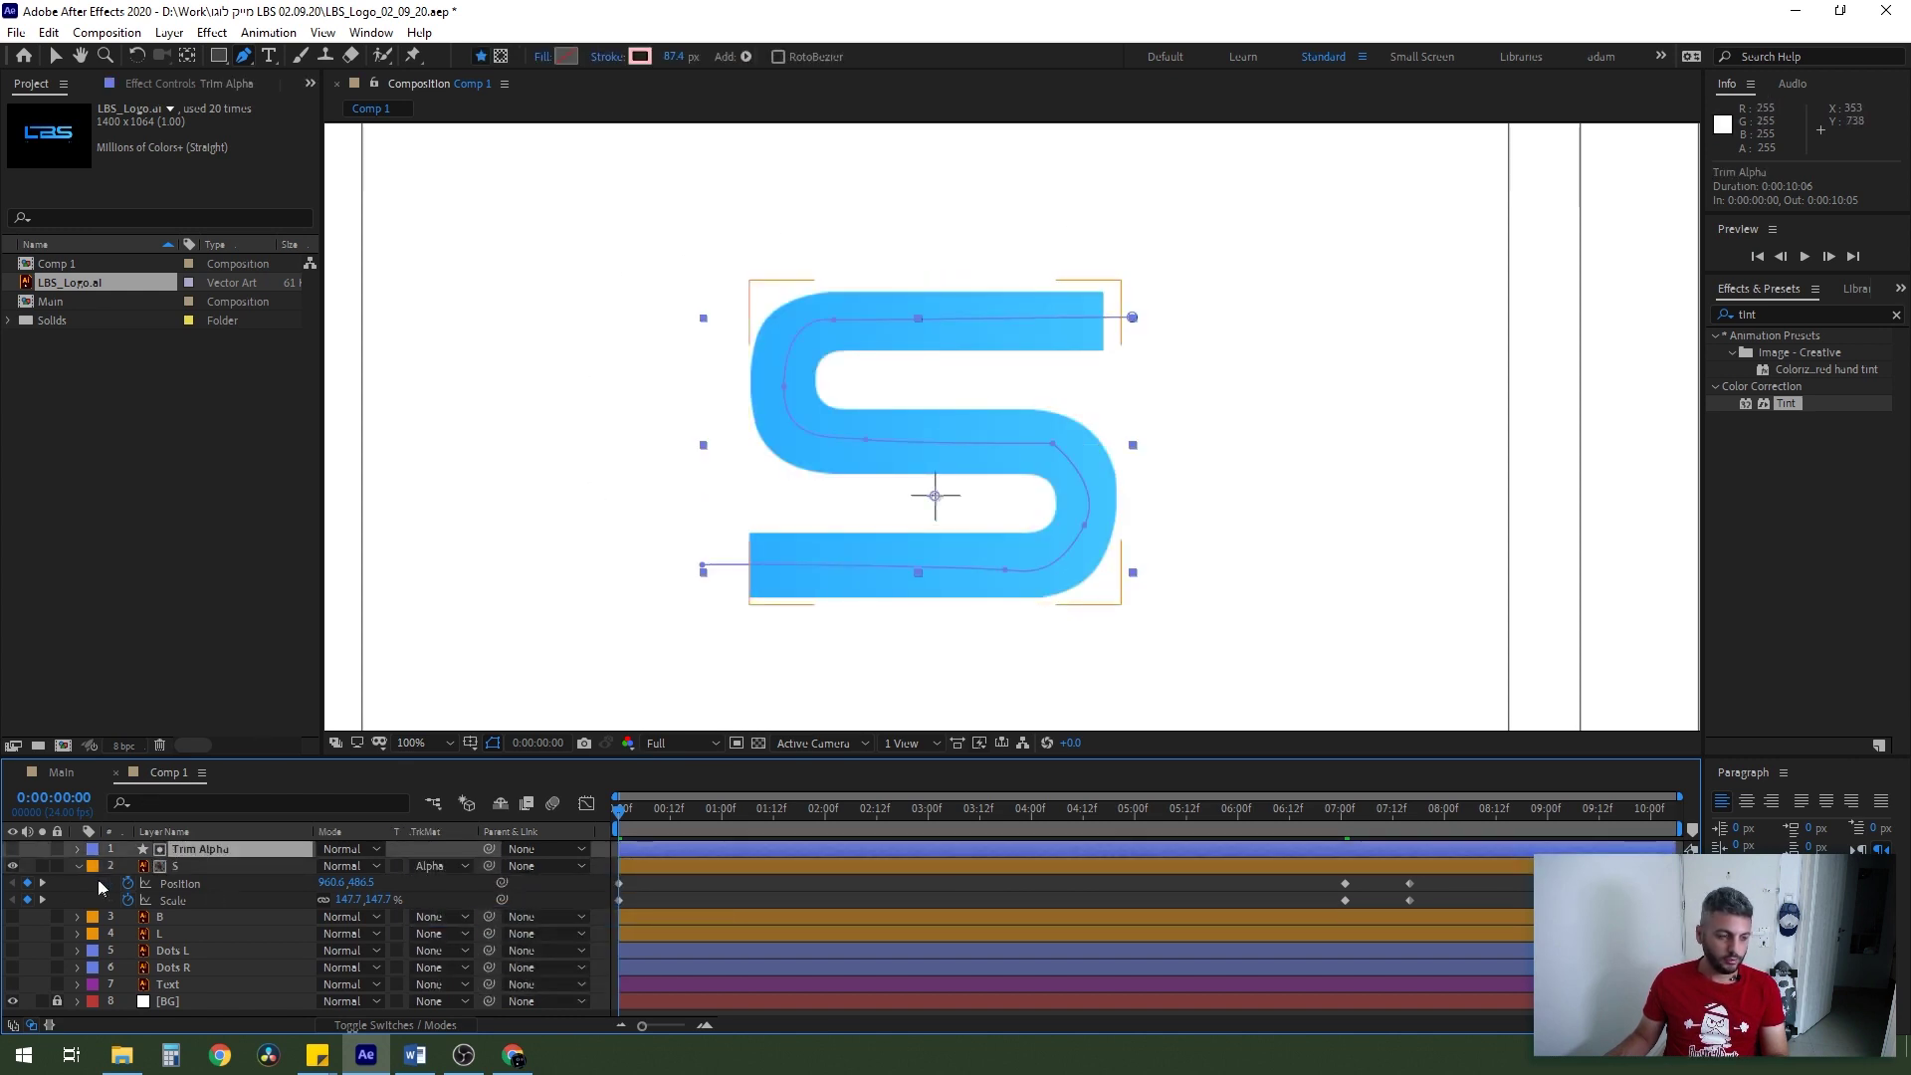
{"action": "left_click", "coordinate": [78, 849]}
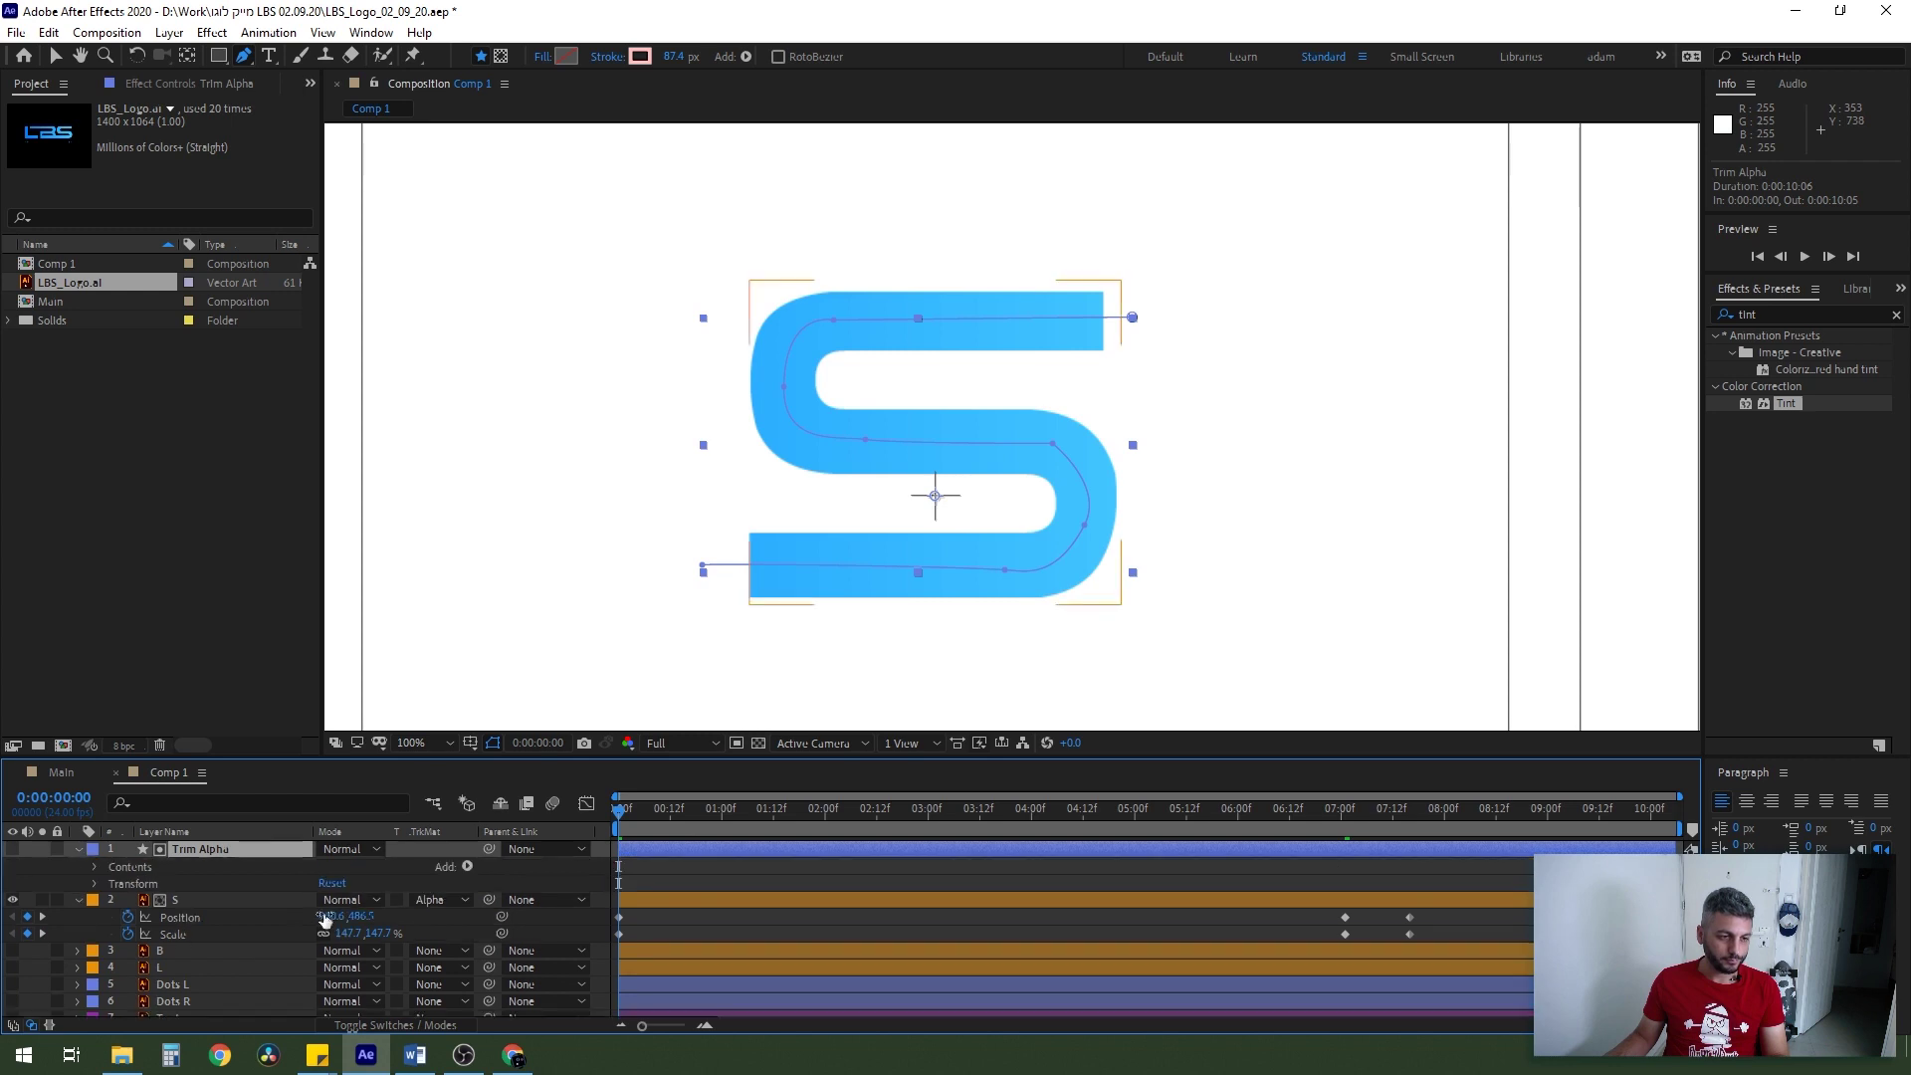
{"action": "left_click", "coordinate": [467, 866]}
- Add Trim Paths to Trim Alpha and keyframe End from 0% to 100% over 20 frames
{"action": "left_click", "coordinate": [591, 759]}
{"action": "left_click", "coordinate": [111, 901]}
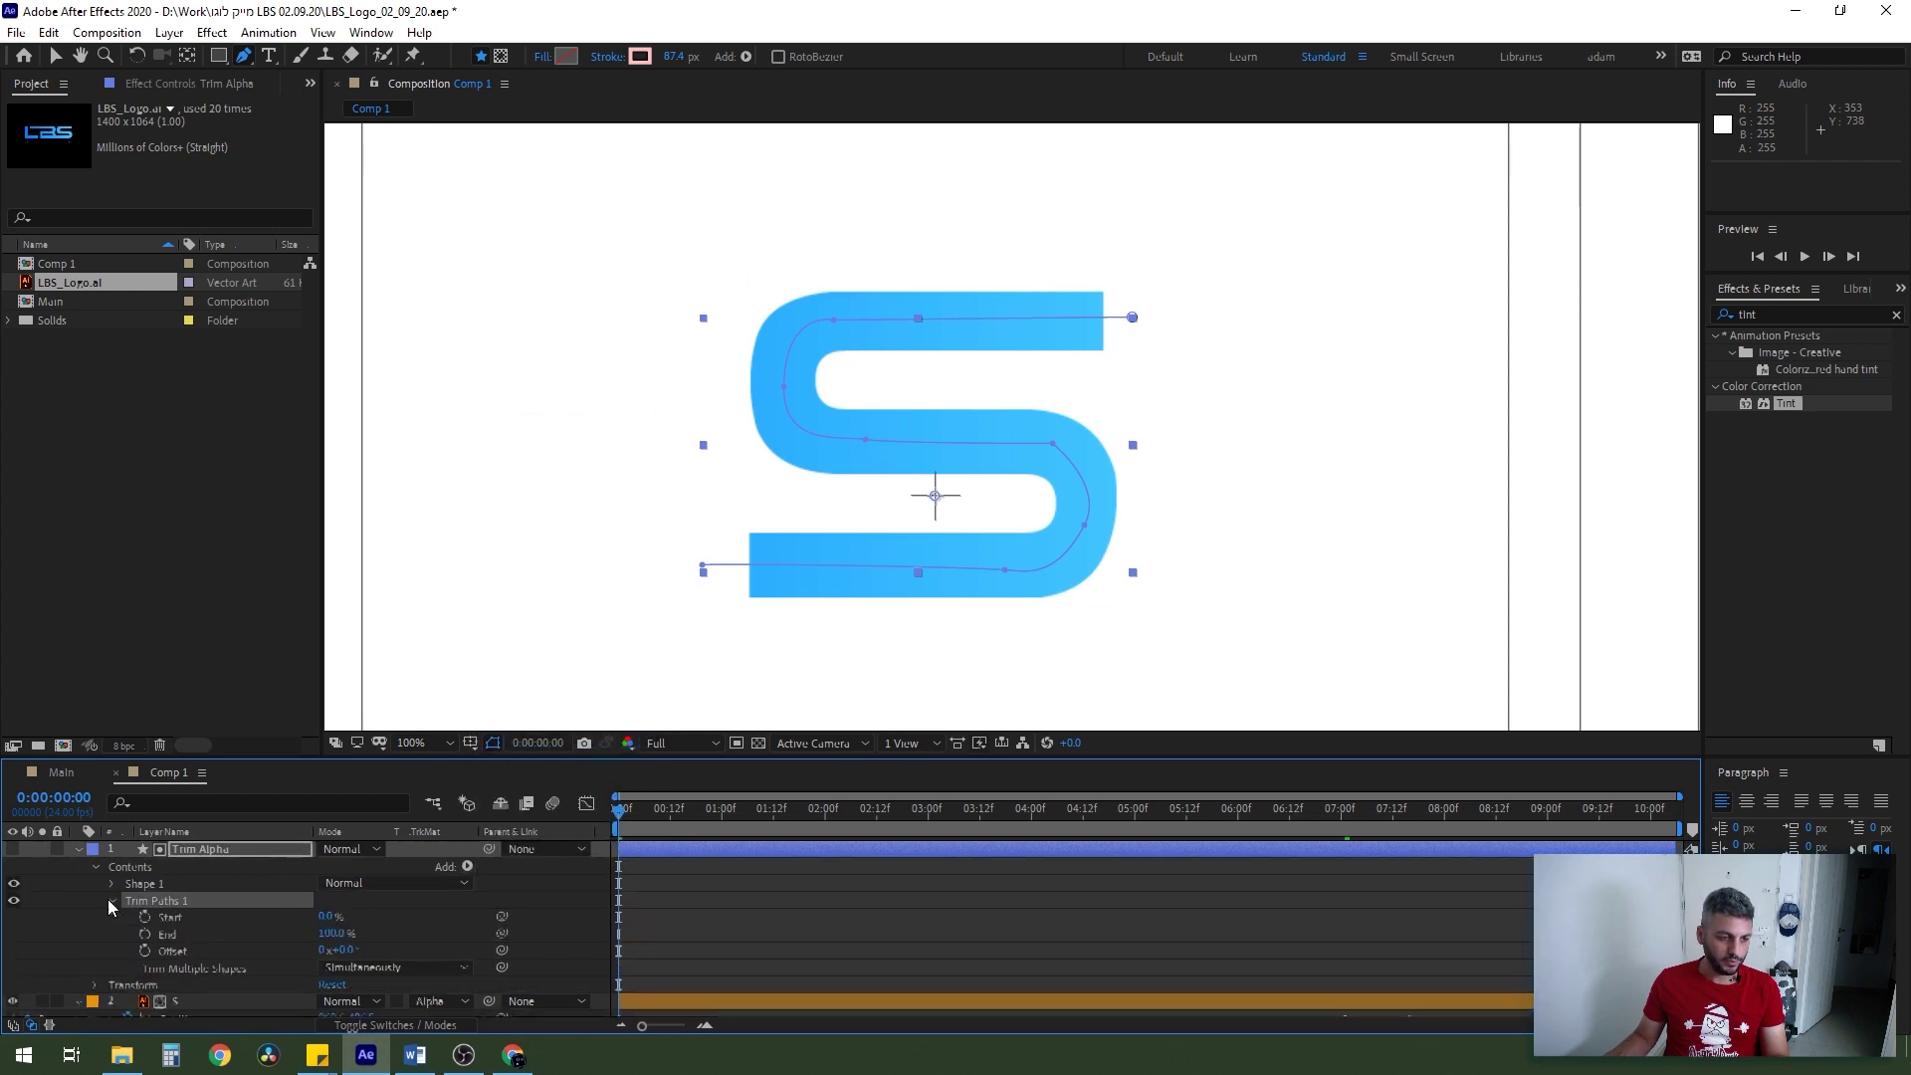
{"action": "left_click", "coordinate": [147, 936]}
{"action": "mouse_move", "coordinate": [331, 933]}
{"action": "left_mouse_down"}
{"action": "mouse_move", "coordinate": [267, 928]}
{"action": "mouse_move", "coordinate": [339, 917]}
{"action": "left_mouse_up"}
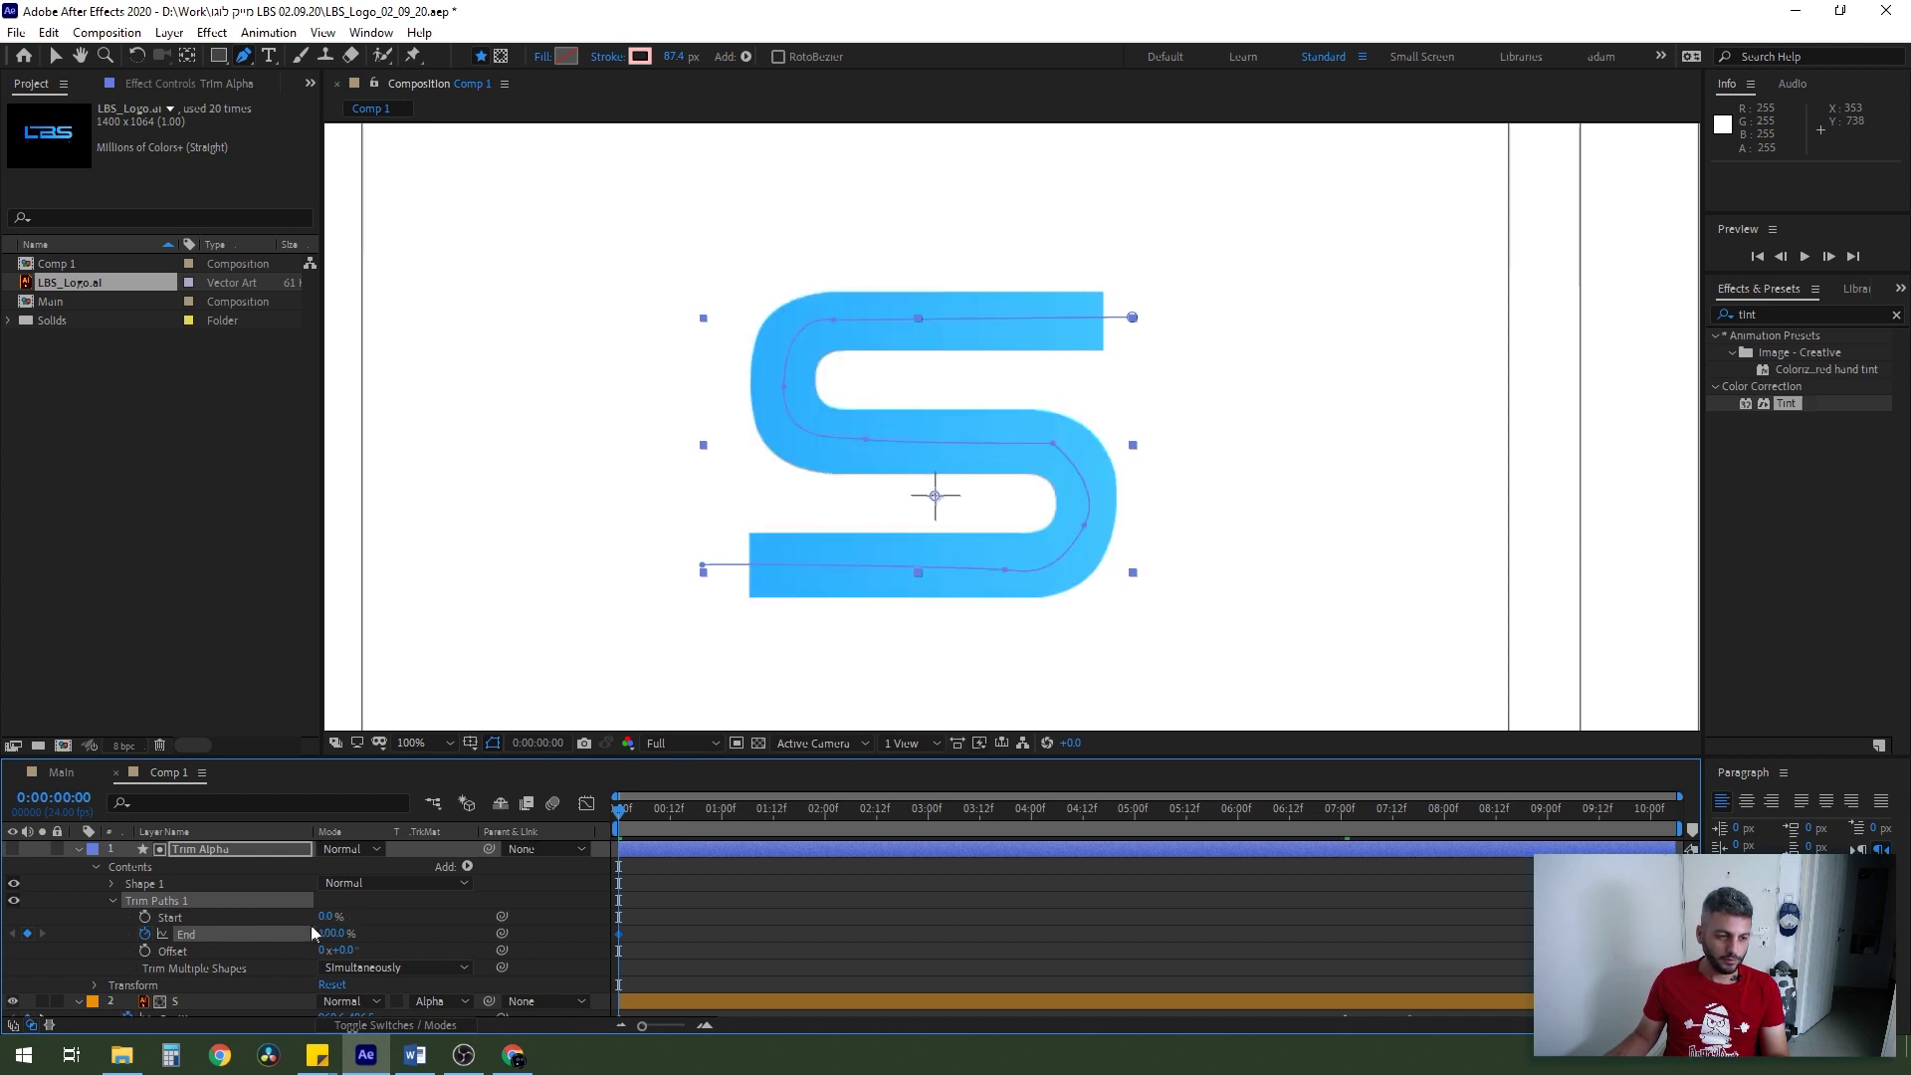
{"action": "type", "text": "0"}
{"action": "key", "text": "Return"}
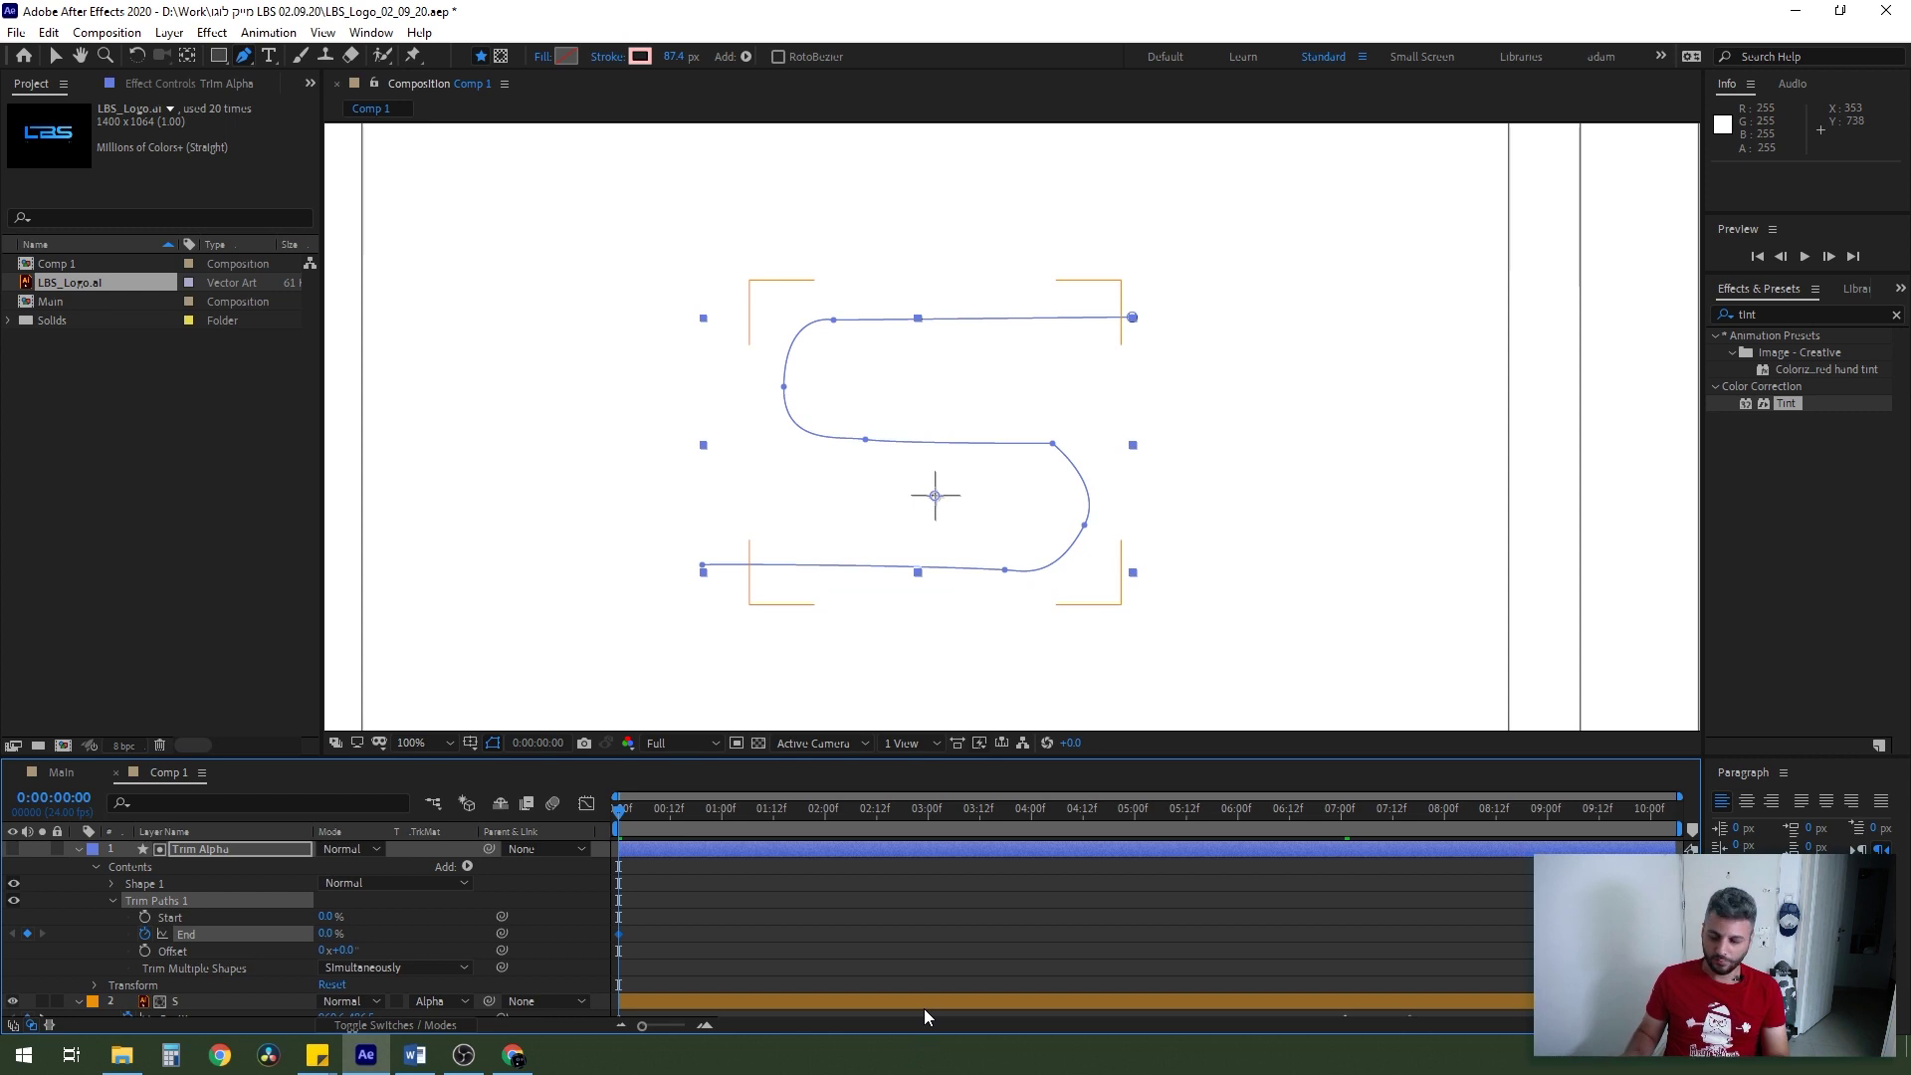
{"action": "key", "text": "shift+Page_Down"}
{"action": "key", "text": "shift+Page_Down"}
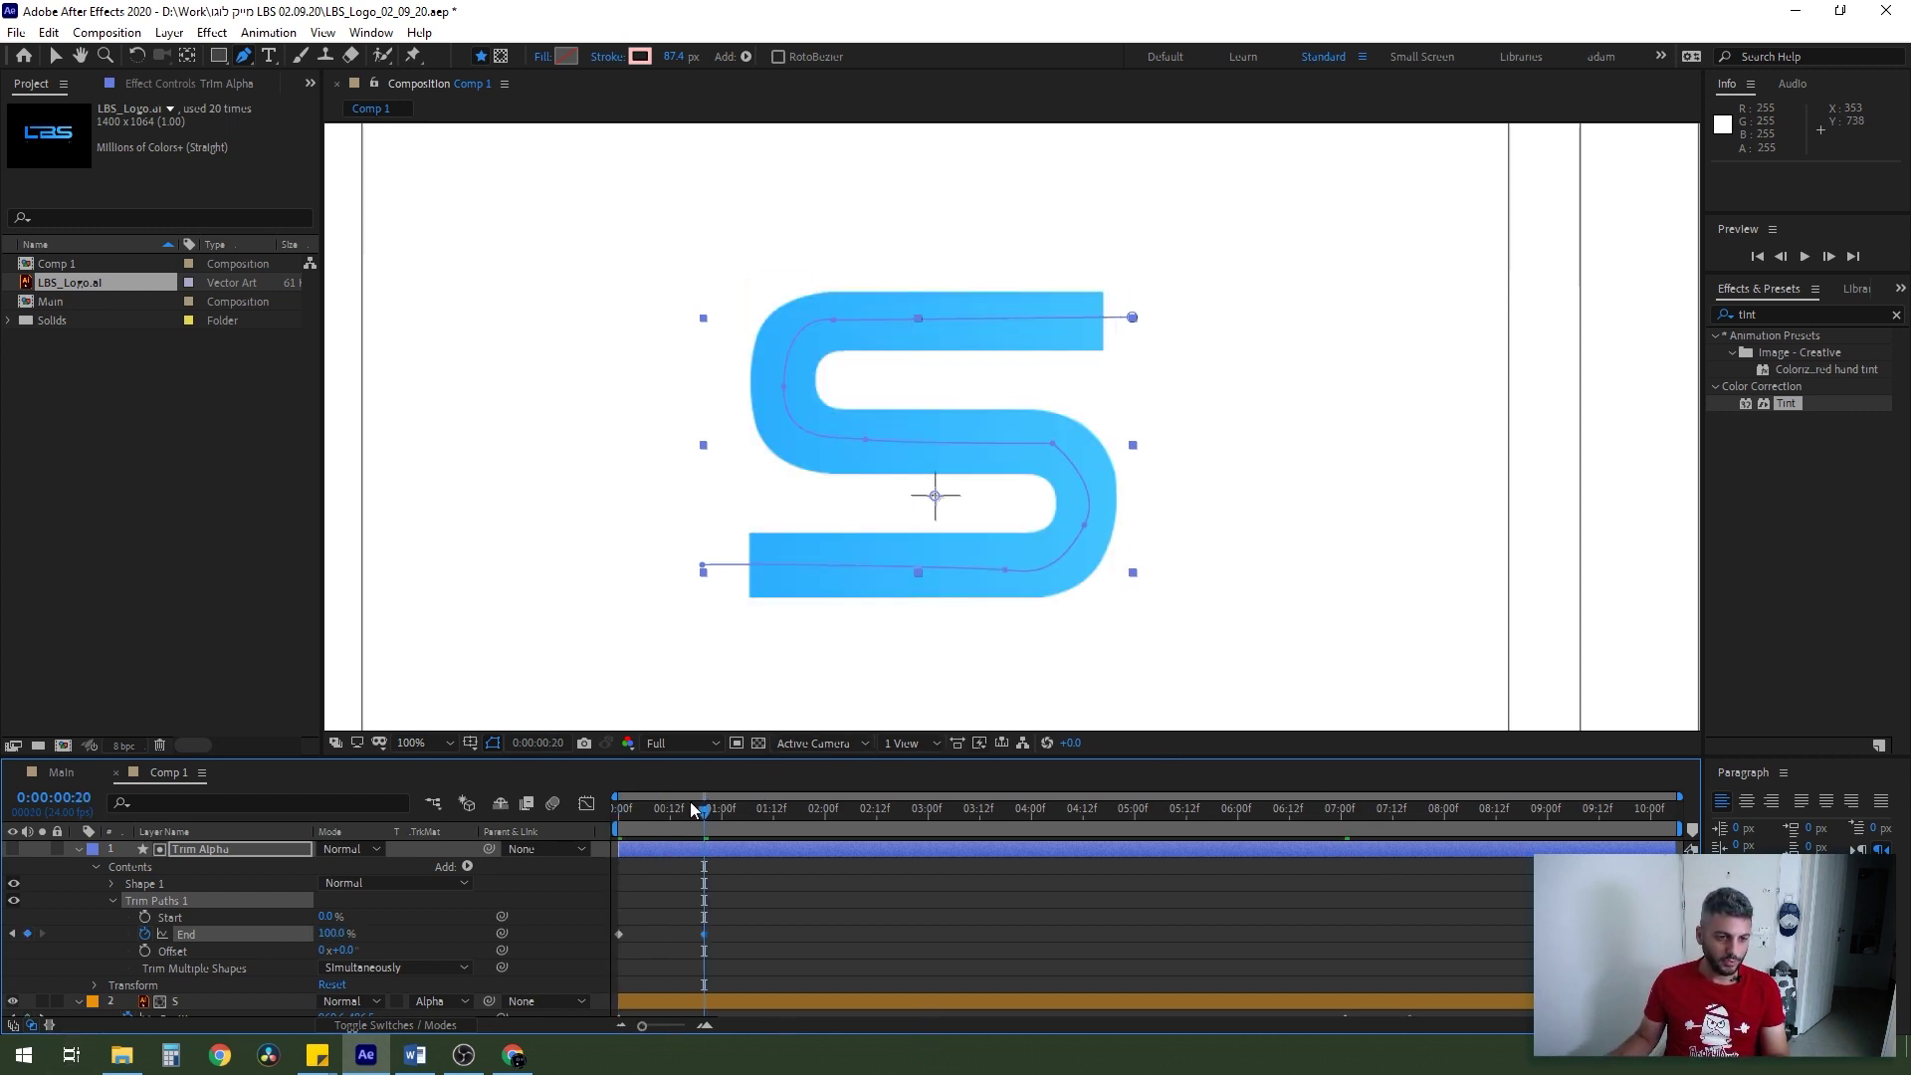
{"action": "left_click_drag", "start_coordinate": [704, 808], "coordinate": [618, 808]}
{"action": "key", "text": "space"}
- Apply Easy Ease to the Trim Paths End keyframes and preview the draw-on
{"action": "left_click_drag", "start_coordinate": [780, 904], "coordinate": [627, 953]}
{"action": "key", "text": "F9"}
{"action": "key", "text": "space"}
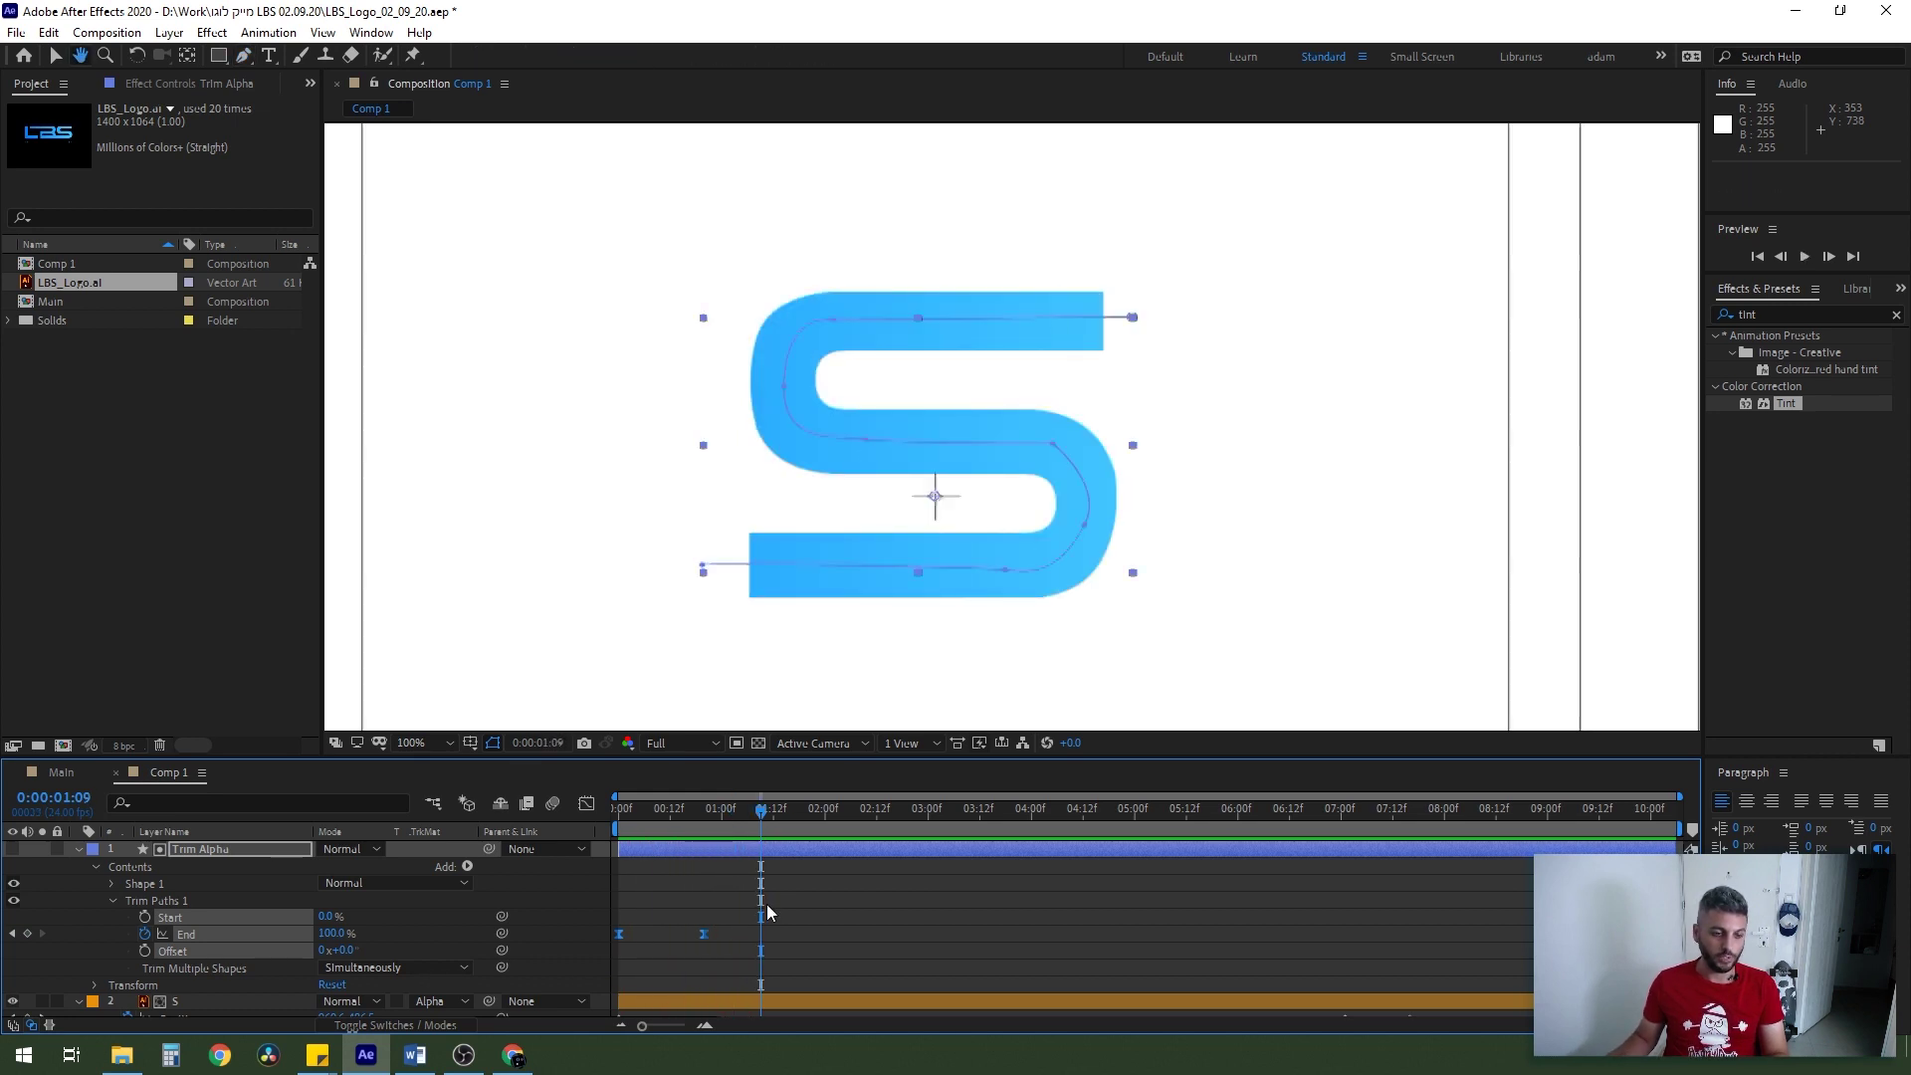
{"action": "key", "text": "space"}
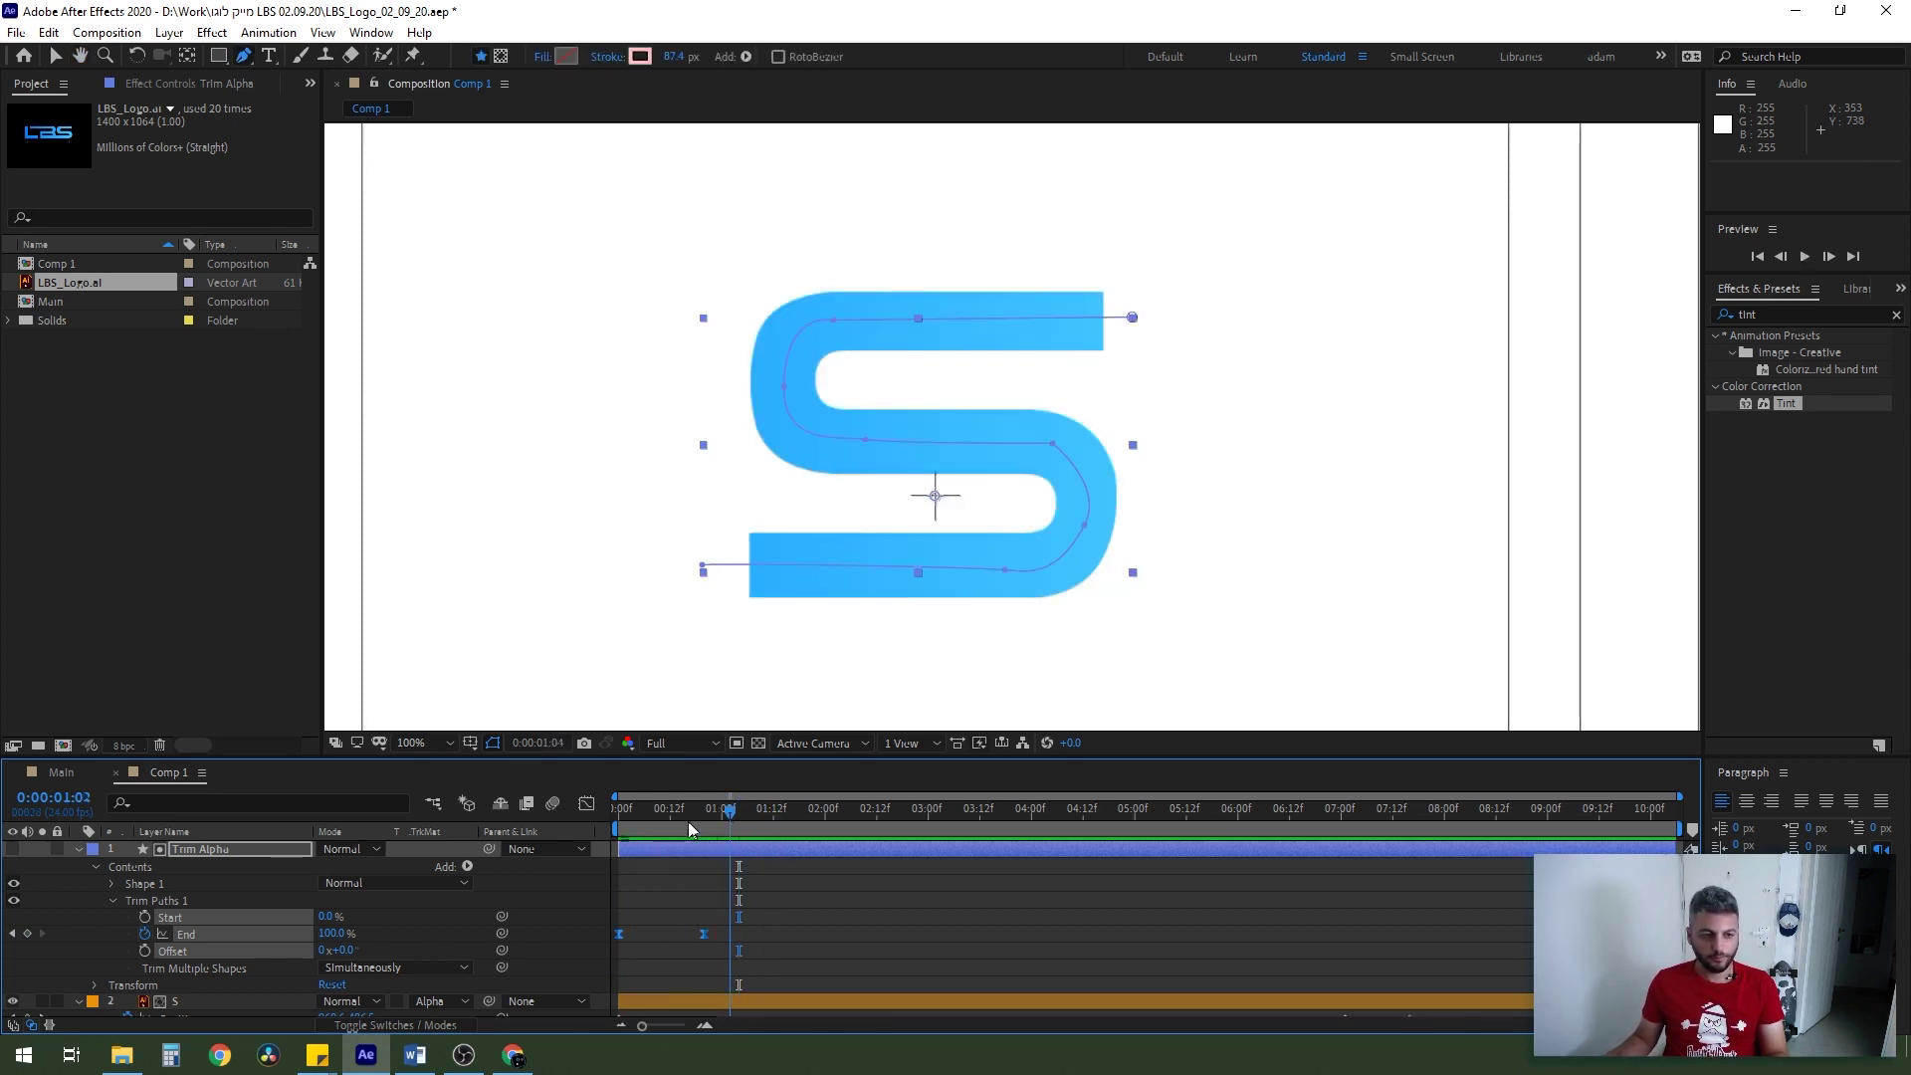
{"action": "key", "text": "space"}
{"action": "key", "text": "space"}
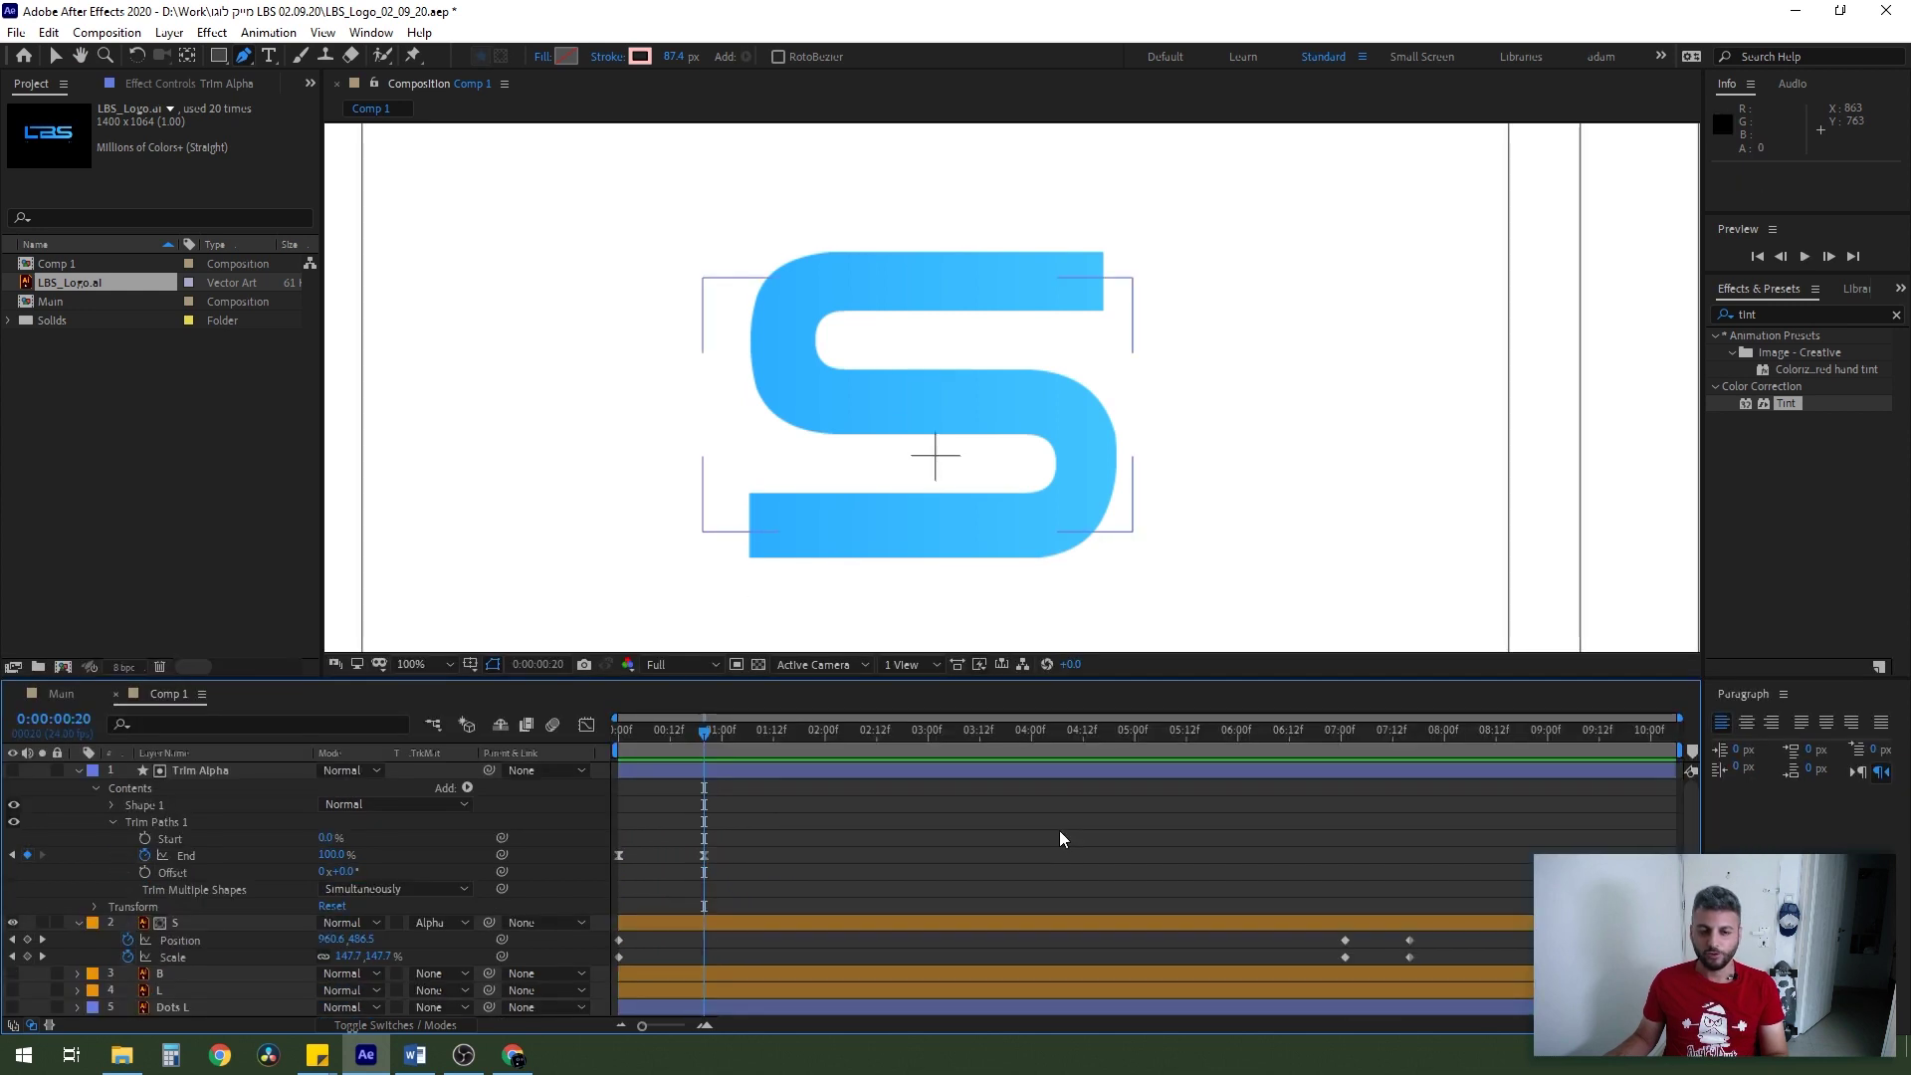
- Shift the S layer's position and scale keyframes to start at 0:20
{"action": "mouse_move", "coordinate": [1439, 931]}
{"action": "left_mouse_down"}
{"action": "mouse_move", "coordinate": [1294, 979]}
{"action": "mouse_move", "coordinate": [703, 942]}
{"action": "left_mouse_up"}
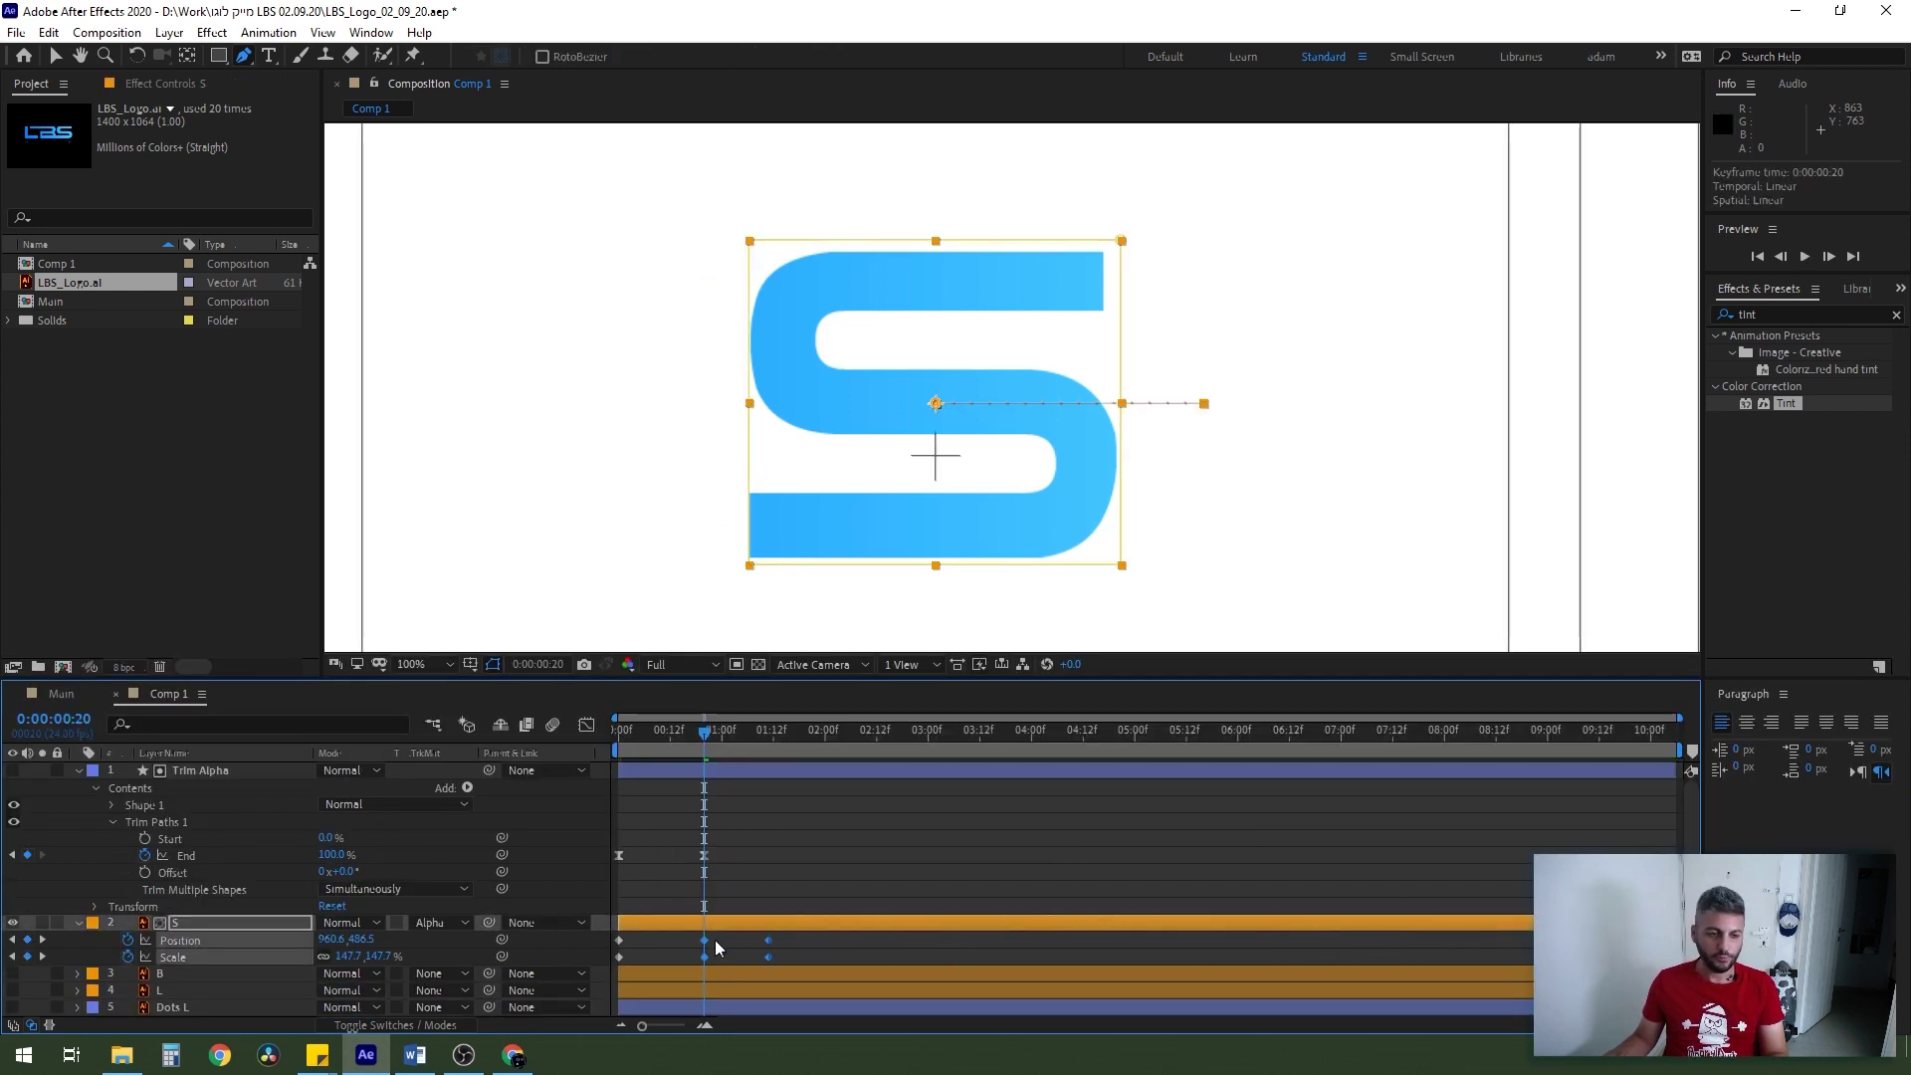
{"action": "left_click", "coordinate": [839, 950]}
{"action": "mouse_move", "coordinate": [705, 740]}
{"action": "left_mouse_down"}
{"action": "mouse_move", "coordinate": [758, 752]}
{"action": "mouse_move", "coordinate": [707, 754]}
{"action": "left_mouse_up"}
{"action": "left_click", "coordinate": [719, 771]}
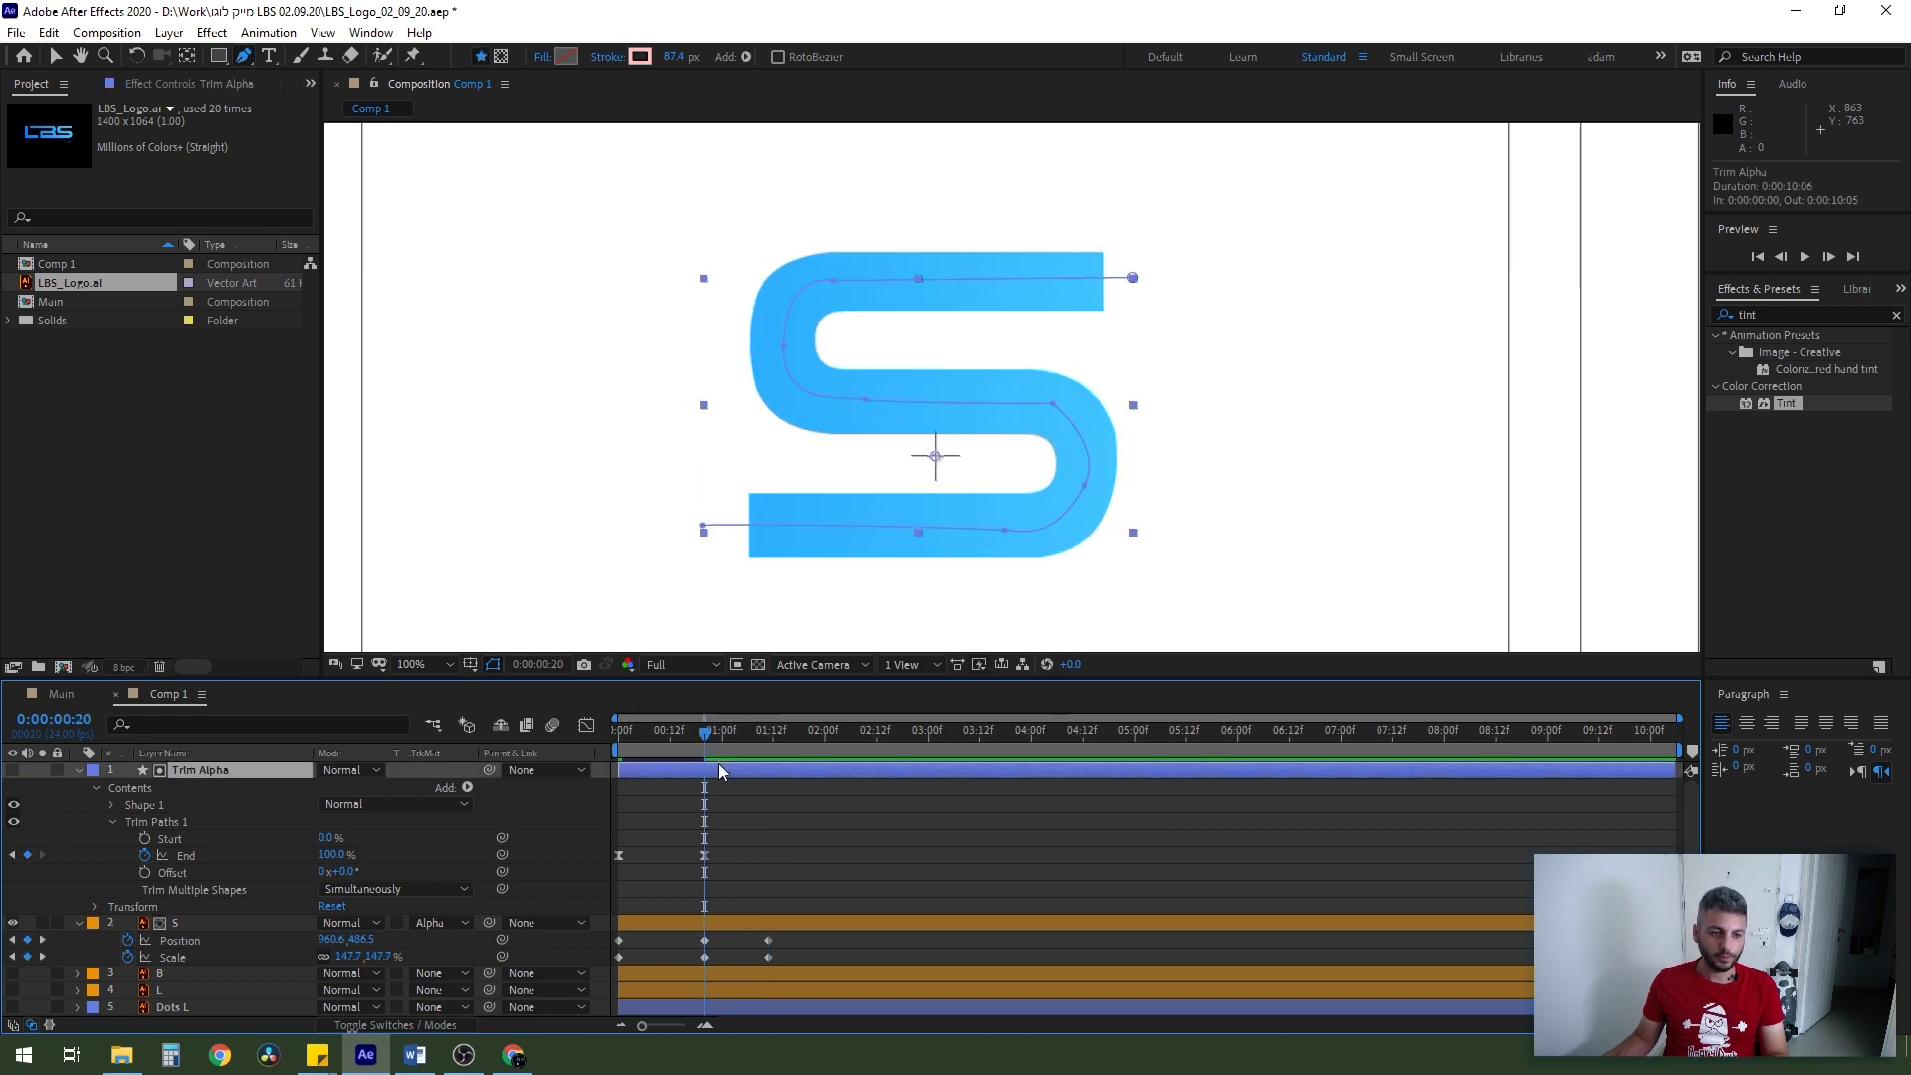
{"action": "left_click", "coordinate": [13, 772]}
{"action": "mouse_move", "coordinate": [701, 741]}
{"action": "left_mouse_down"}
{"action": "mouse_move", "coordinate": [728, 743]}
{"action": "mouse_move", "coordinate": [704, 744]}
{"action": "left_mouse_up"}
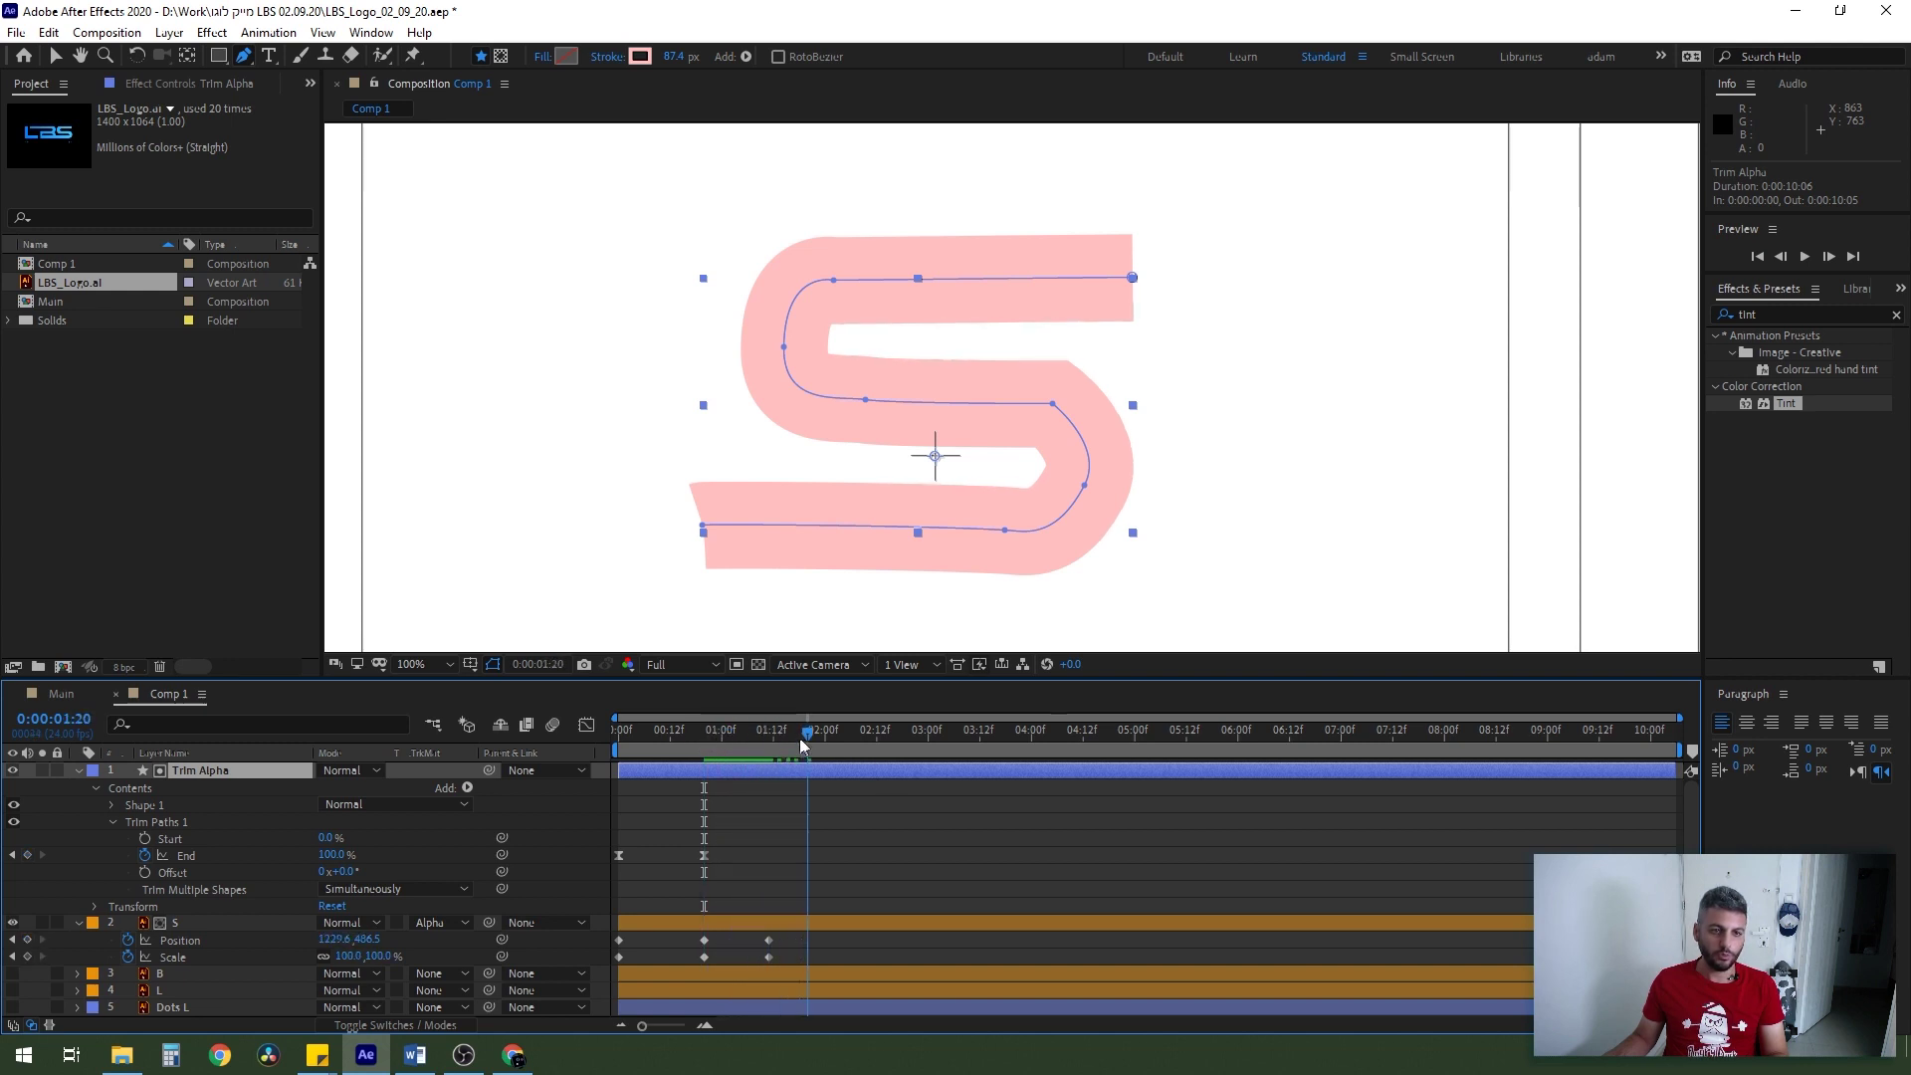
{"action": "left_click", "coordinate": [12, 771]}
{"action": "left_click", "coordinate": [748, 734]}
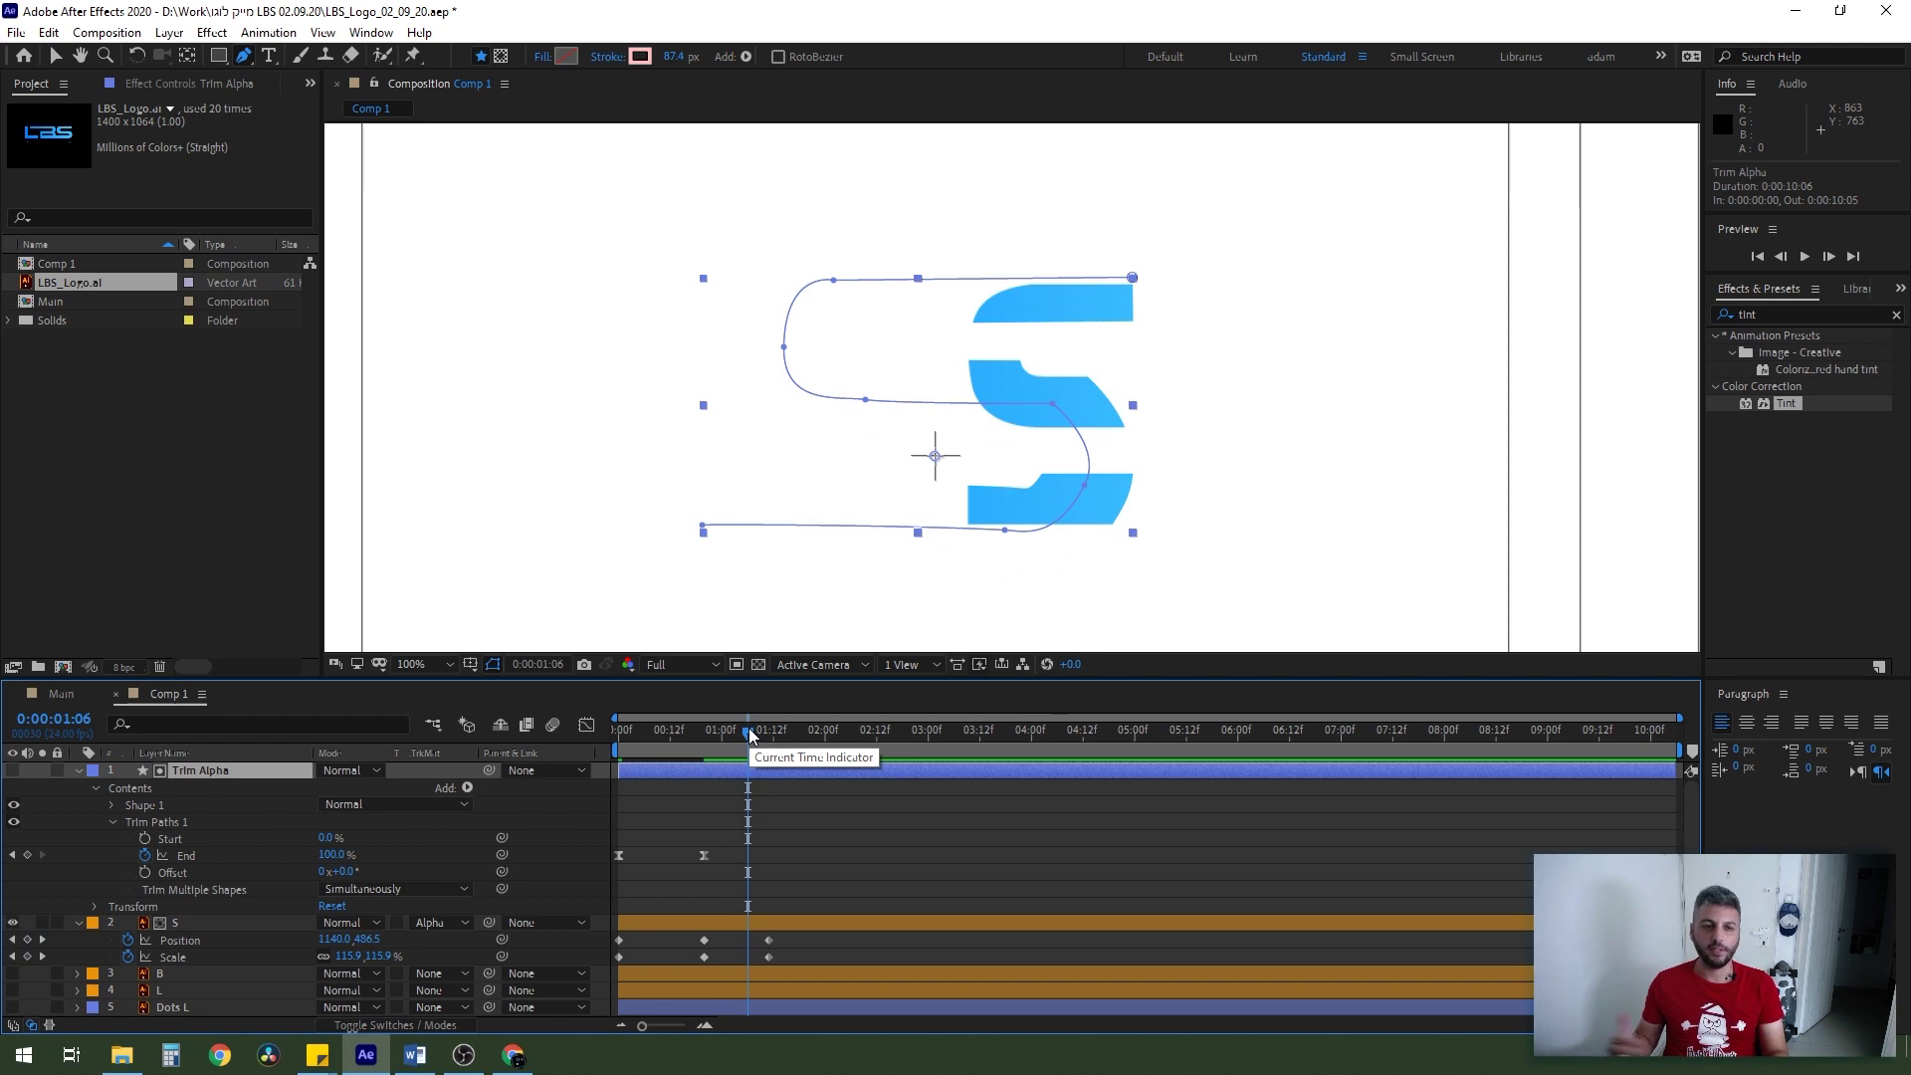
{"action": "left_click_drag", "start_coordinate": [748, 735], "coordinate": [705, 742]}
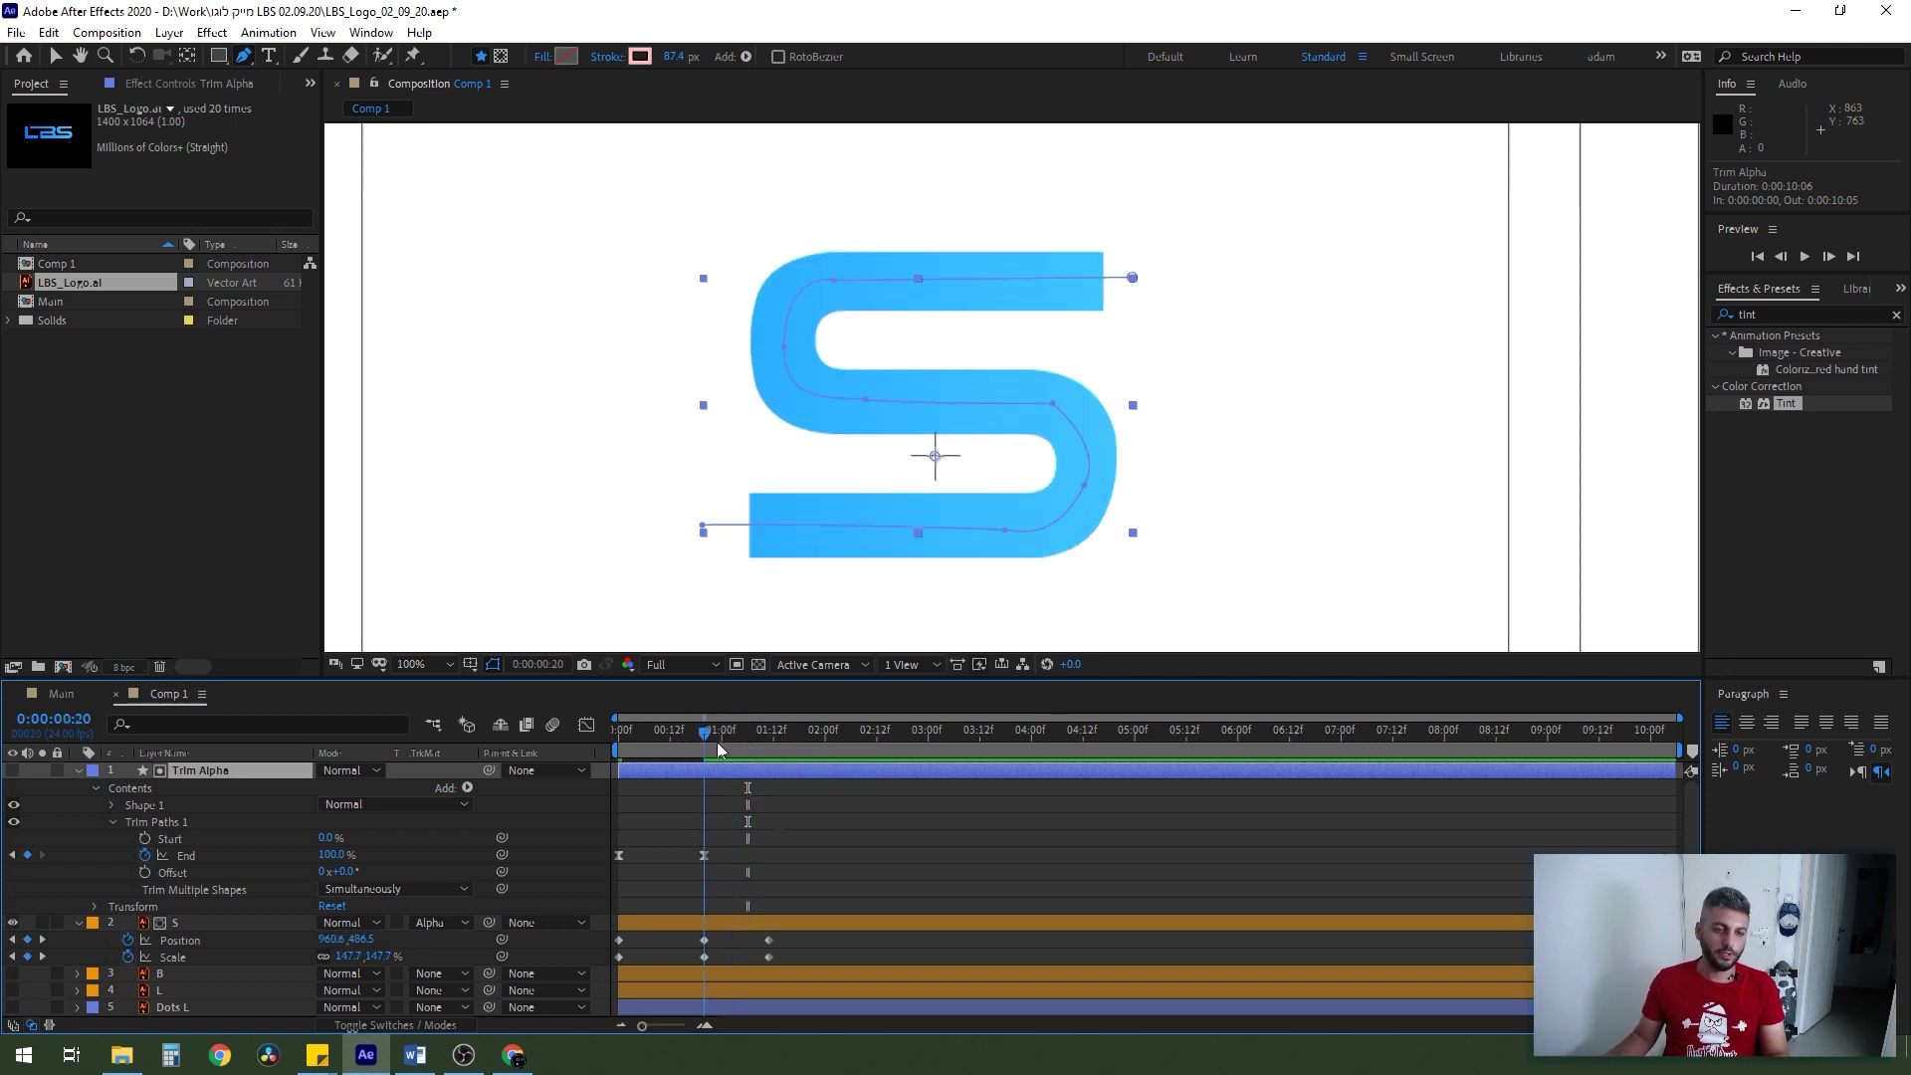
- Parent Trim Alpha to layer S so the stroke follows the letter
{"action": "left_click", "coordinate": [206, 772]}
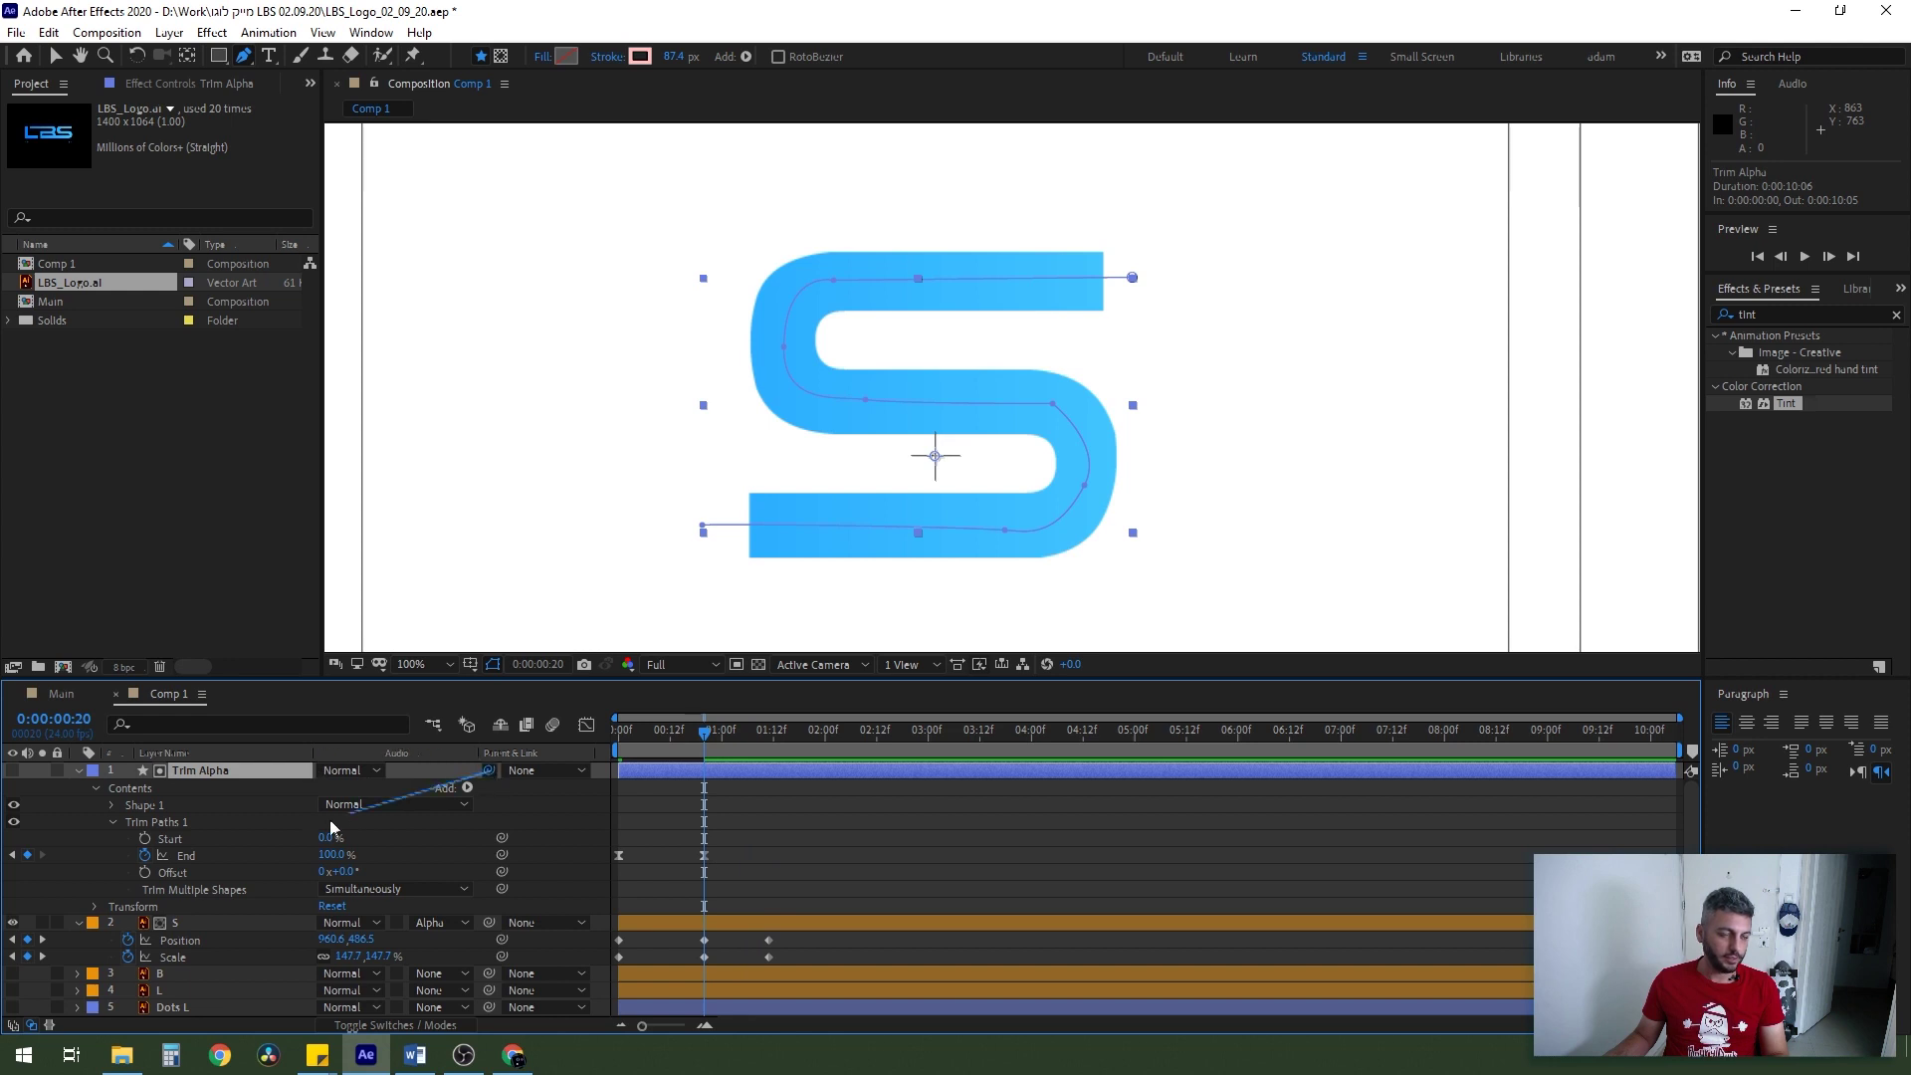
{"action": "left_click_drag", "start_coordinate": [331, 827], "coordinate": [189, 922]}
{"action": "left_click_drag", "start_coordinate": [707, 746], "coordinate": [735, 762]}
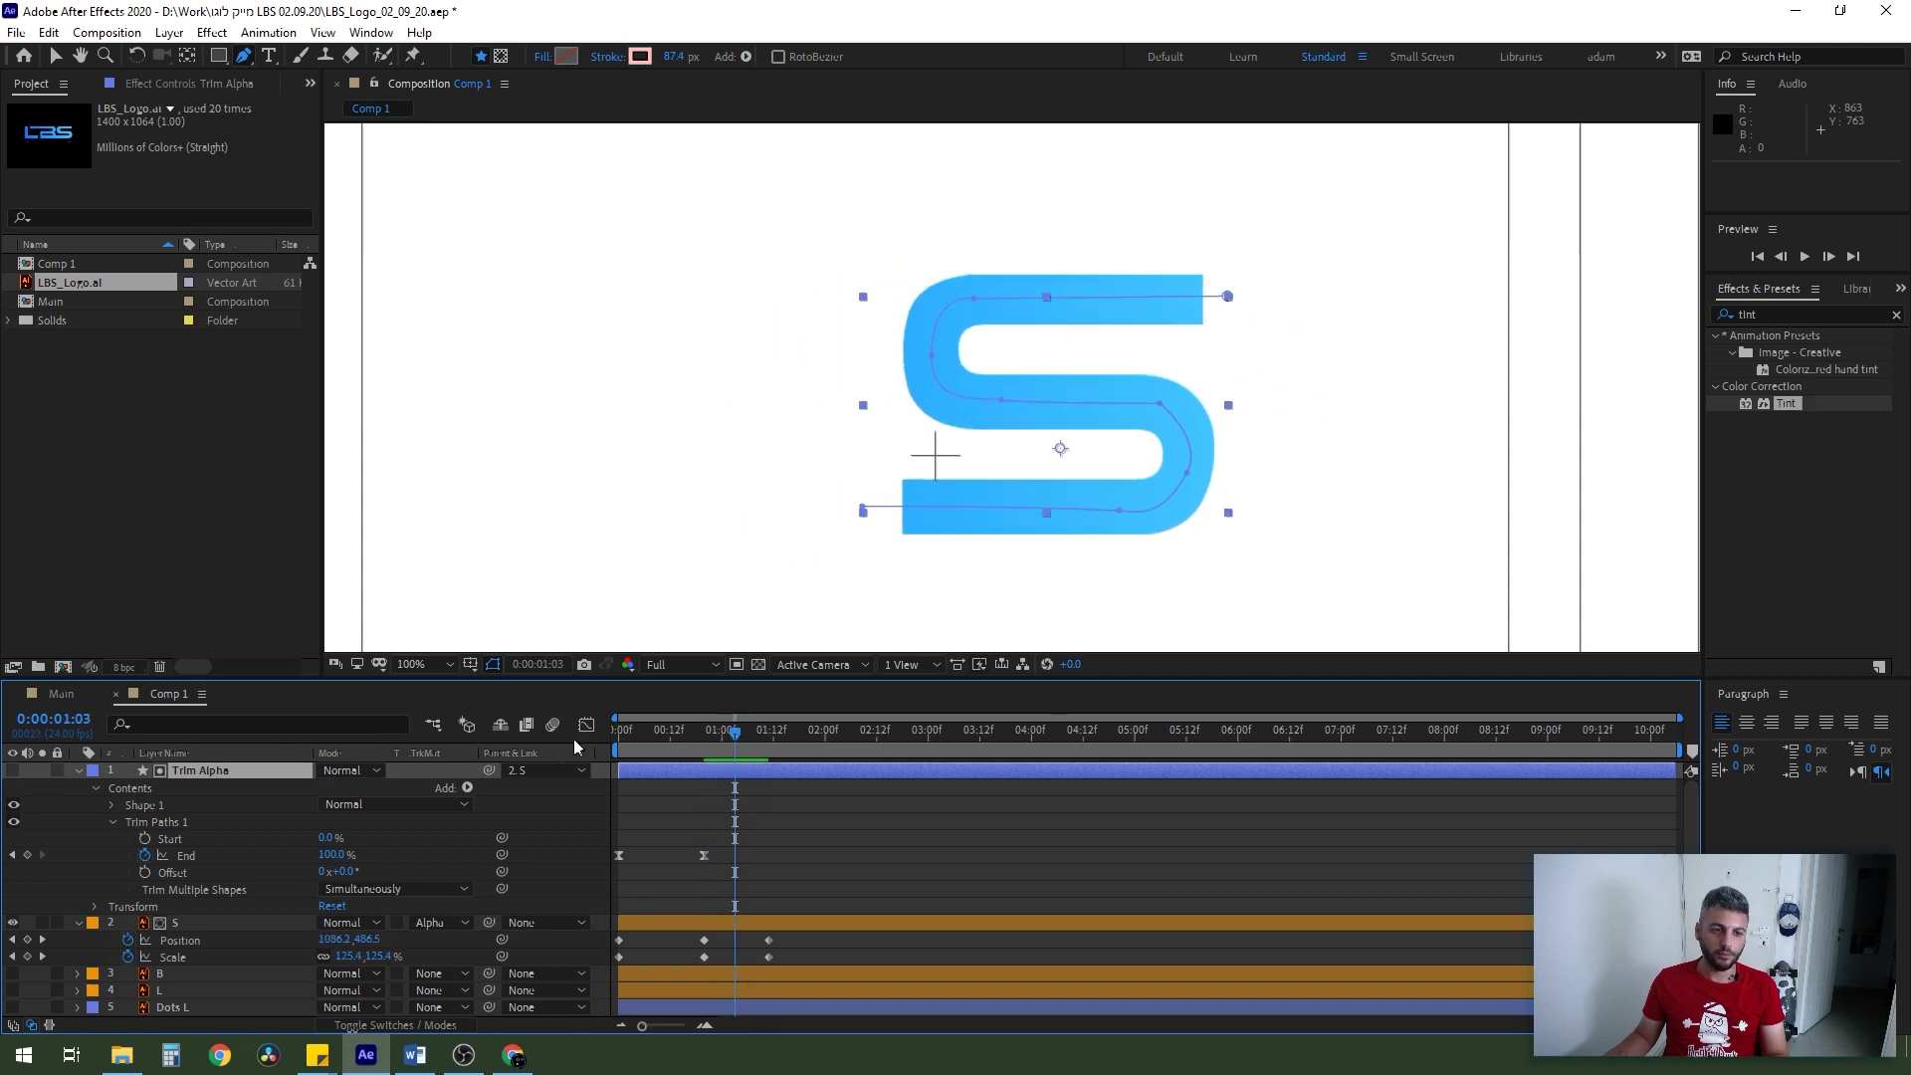
- Ease all of layer S's keyframes and move its end keyframes to 1:04
{"action": "left_click", "coordinate": [803, 730]}
{"action": "left_click_drag", "start_coordinate": [806, 934], "coordinate": [689, 965]}
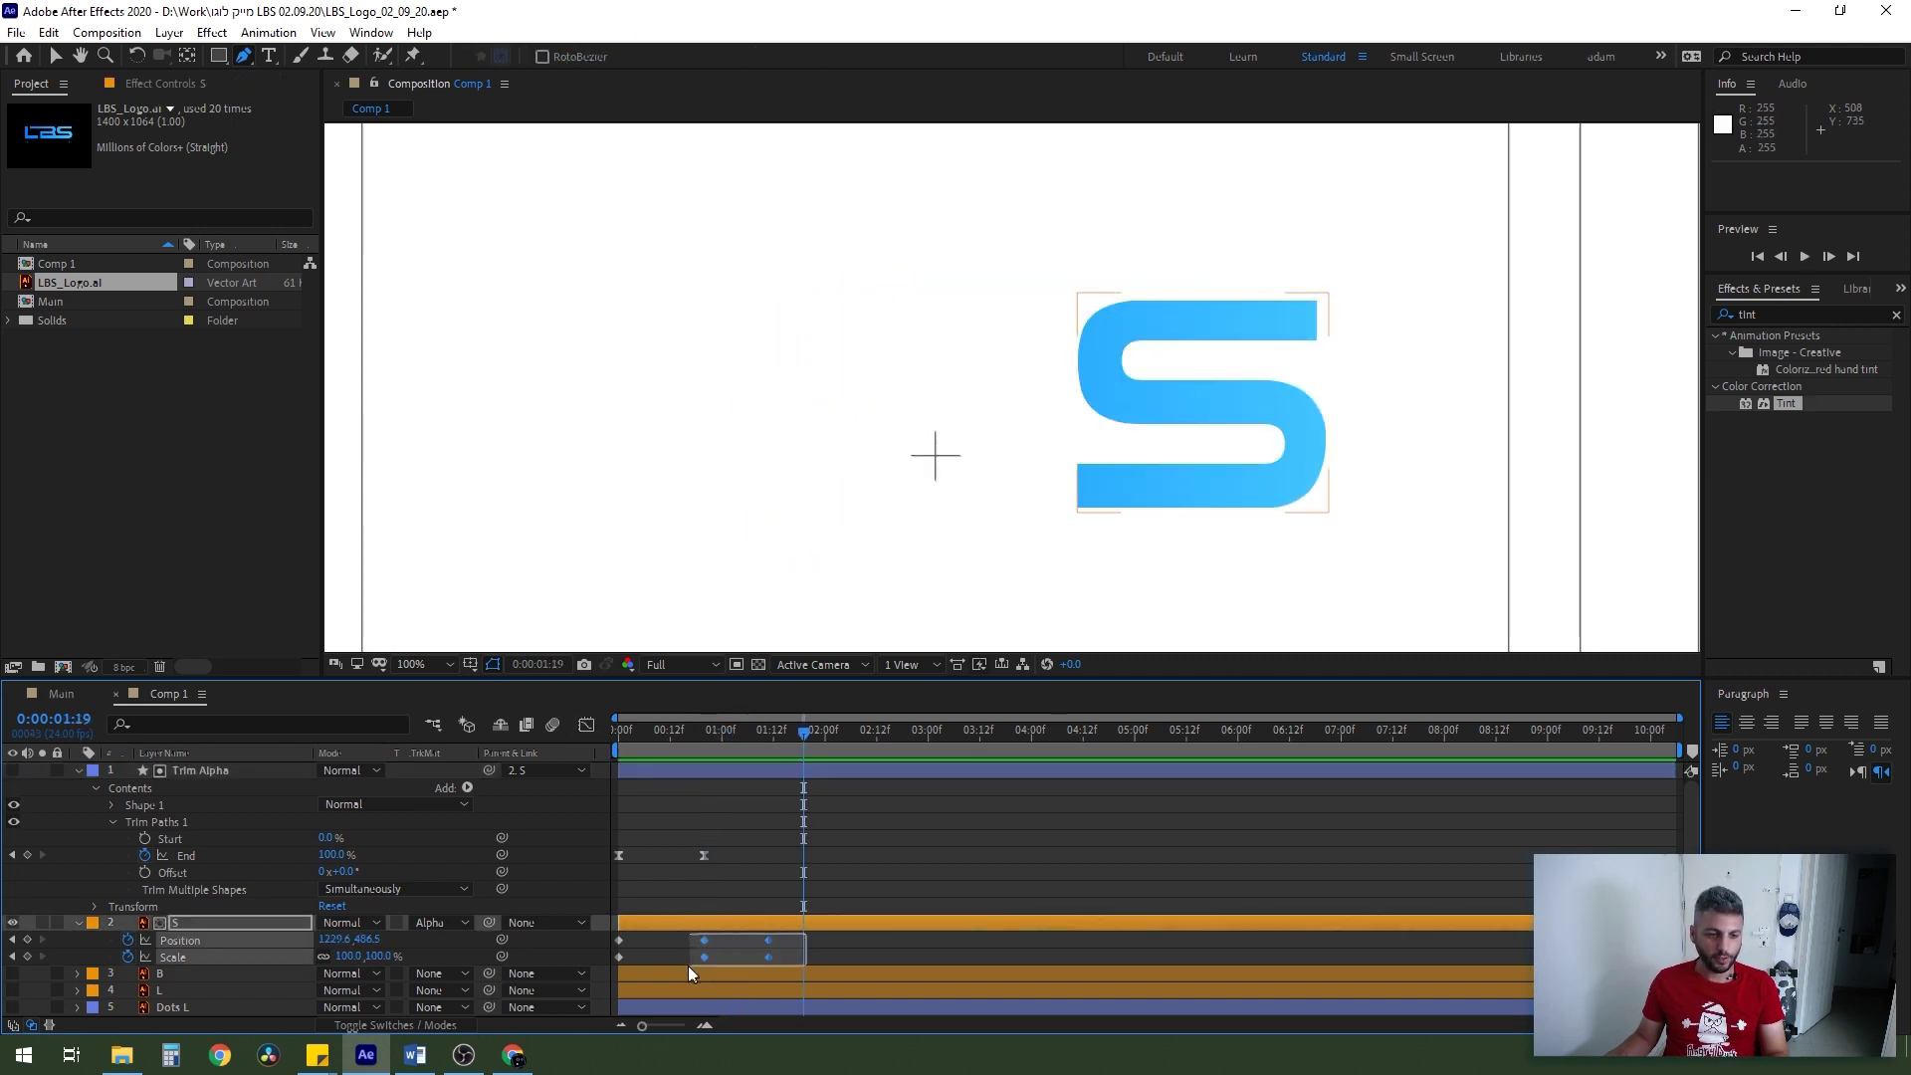
{"action": "key", "text": "F9"}
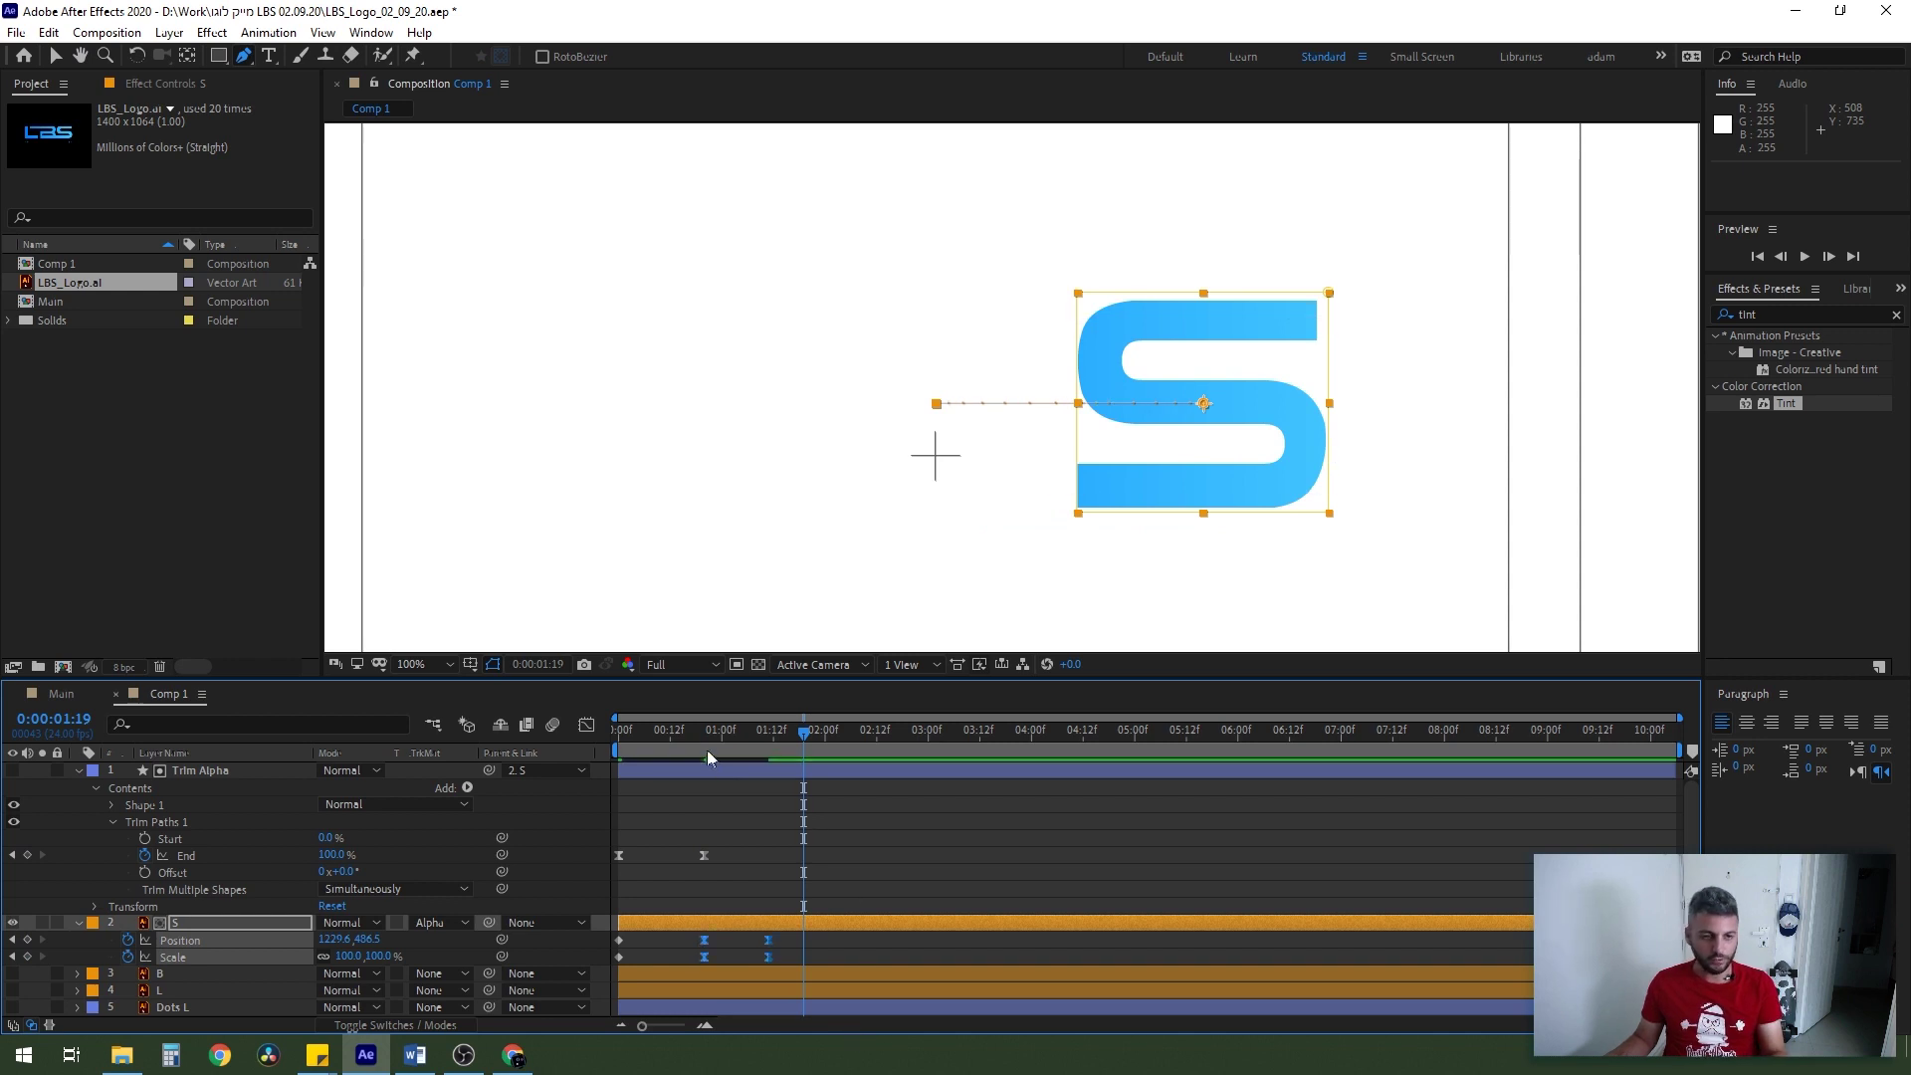
{"action": "key", "text": "space"}
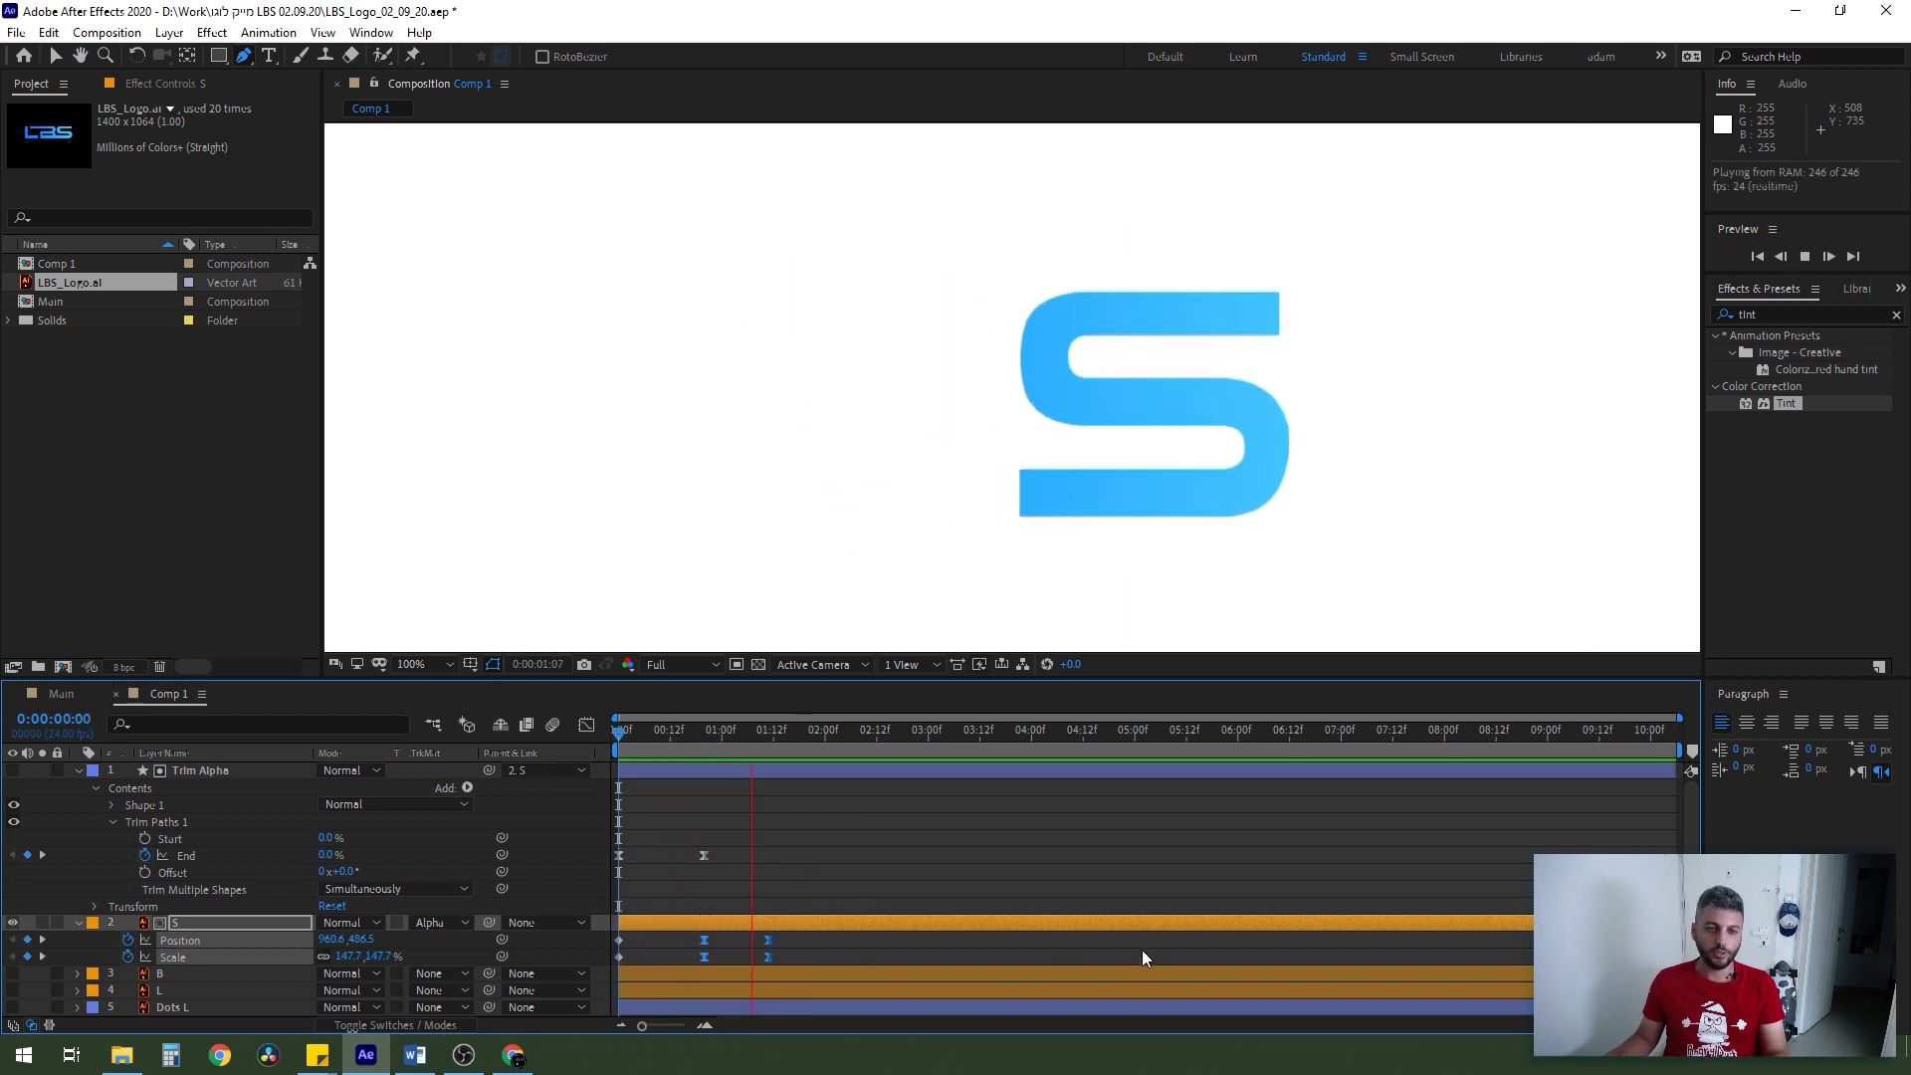
{"action": "key", "text": "space"}
{"action": "mouse_move", "coordinate": [793, 933]}
{"action": "left_mouse_down"}
{"action": "mouse_move", "coordinate": [755, 974]}
{"action": "mouse_move", "coordinate": [737, 957]}
{"action": "left_mouse_up"}
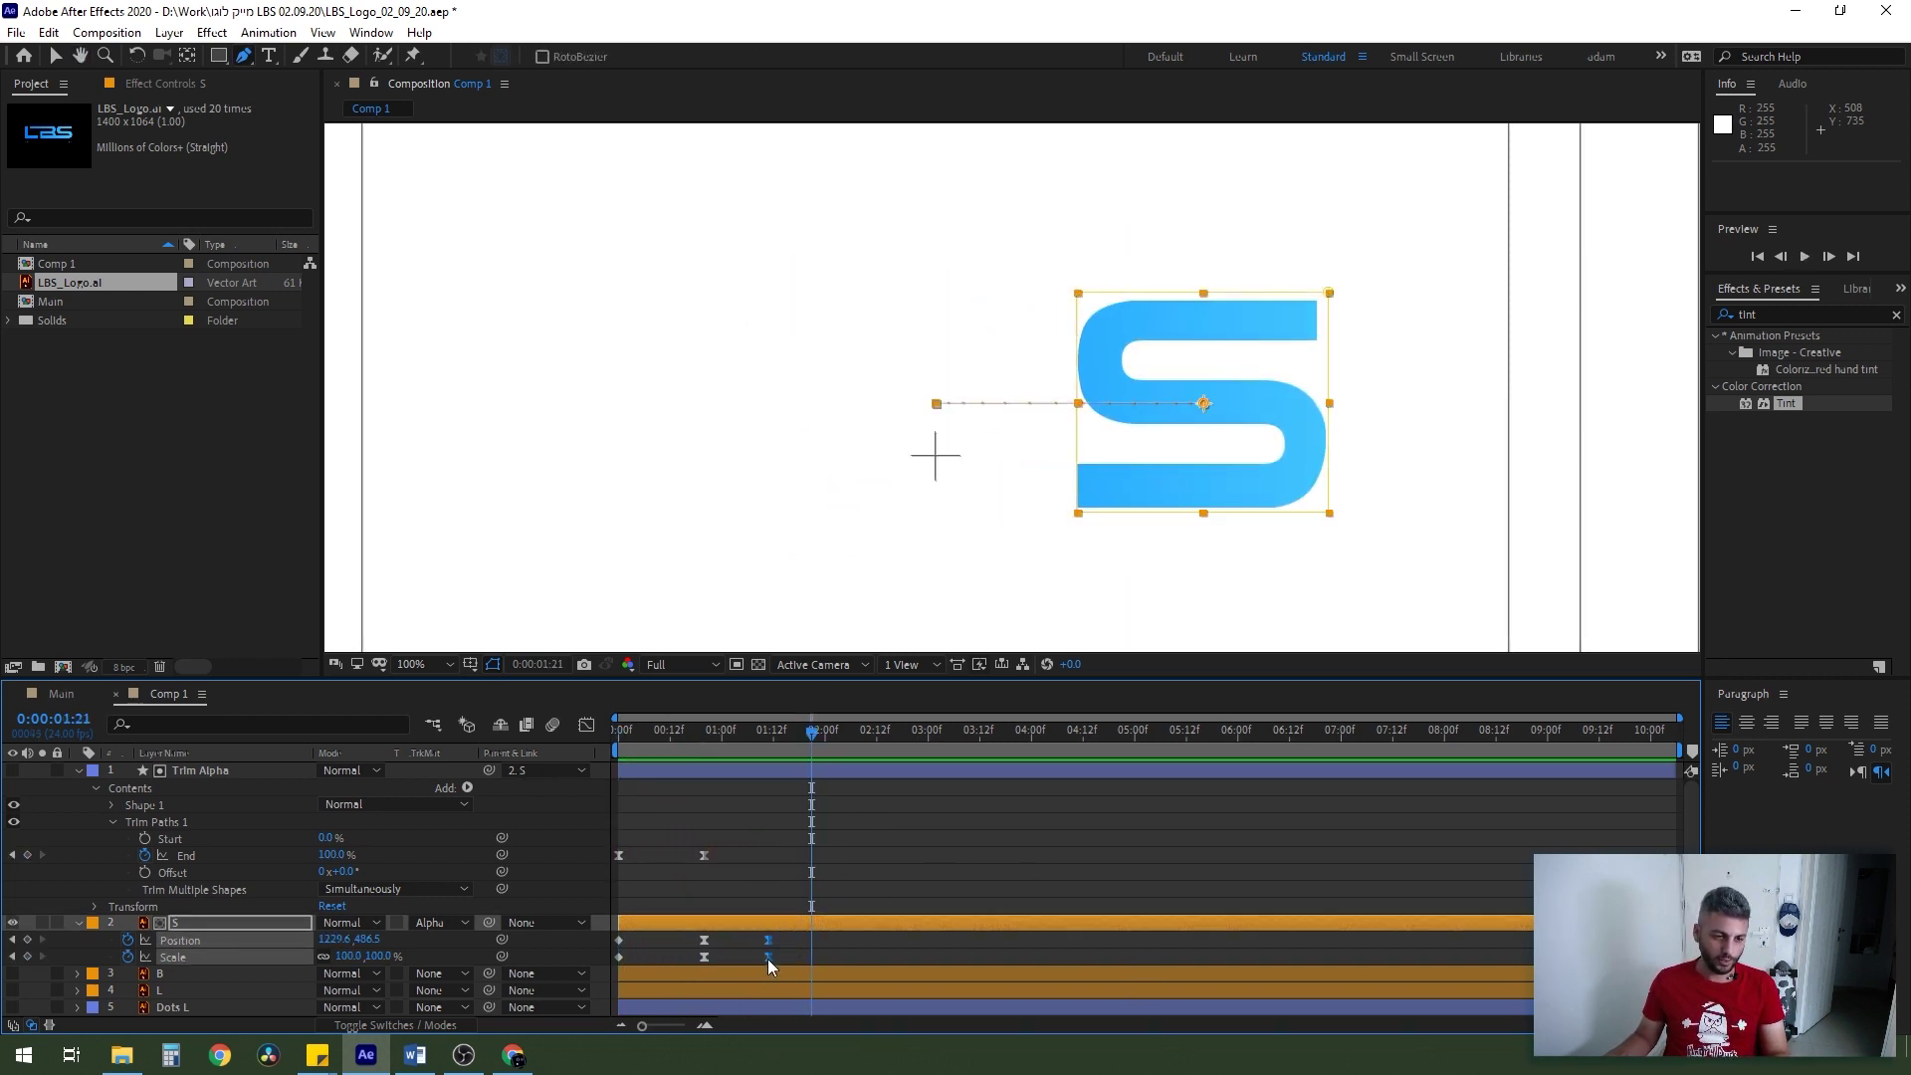
{"action": "key", "text": "space"}
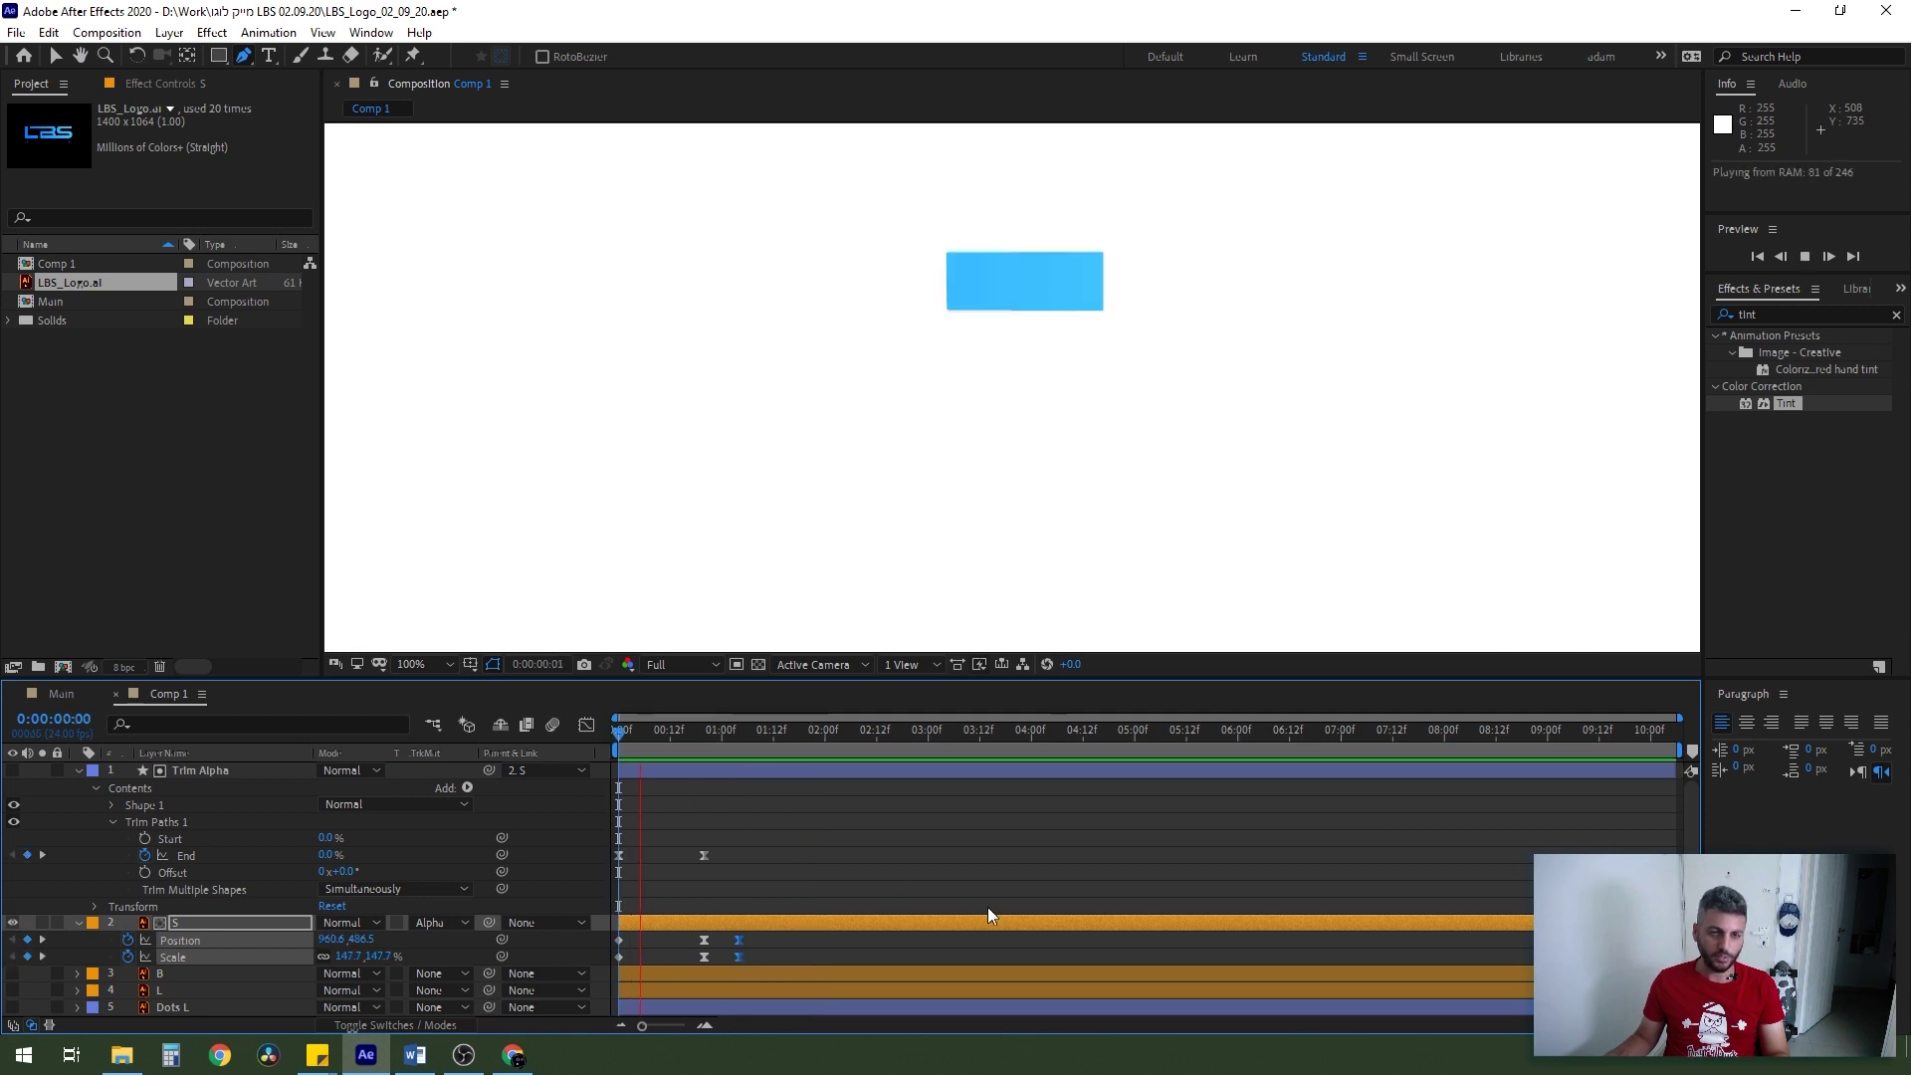
{"action": "key", "text": "space"}
- Make layer B visible and trim its in-point to 0:20
{"action": "left_click", "coordinate": [78, 770]}
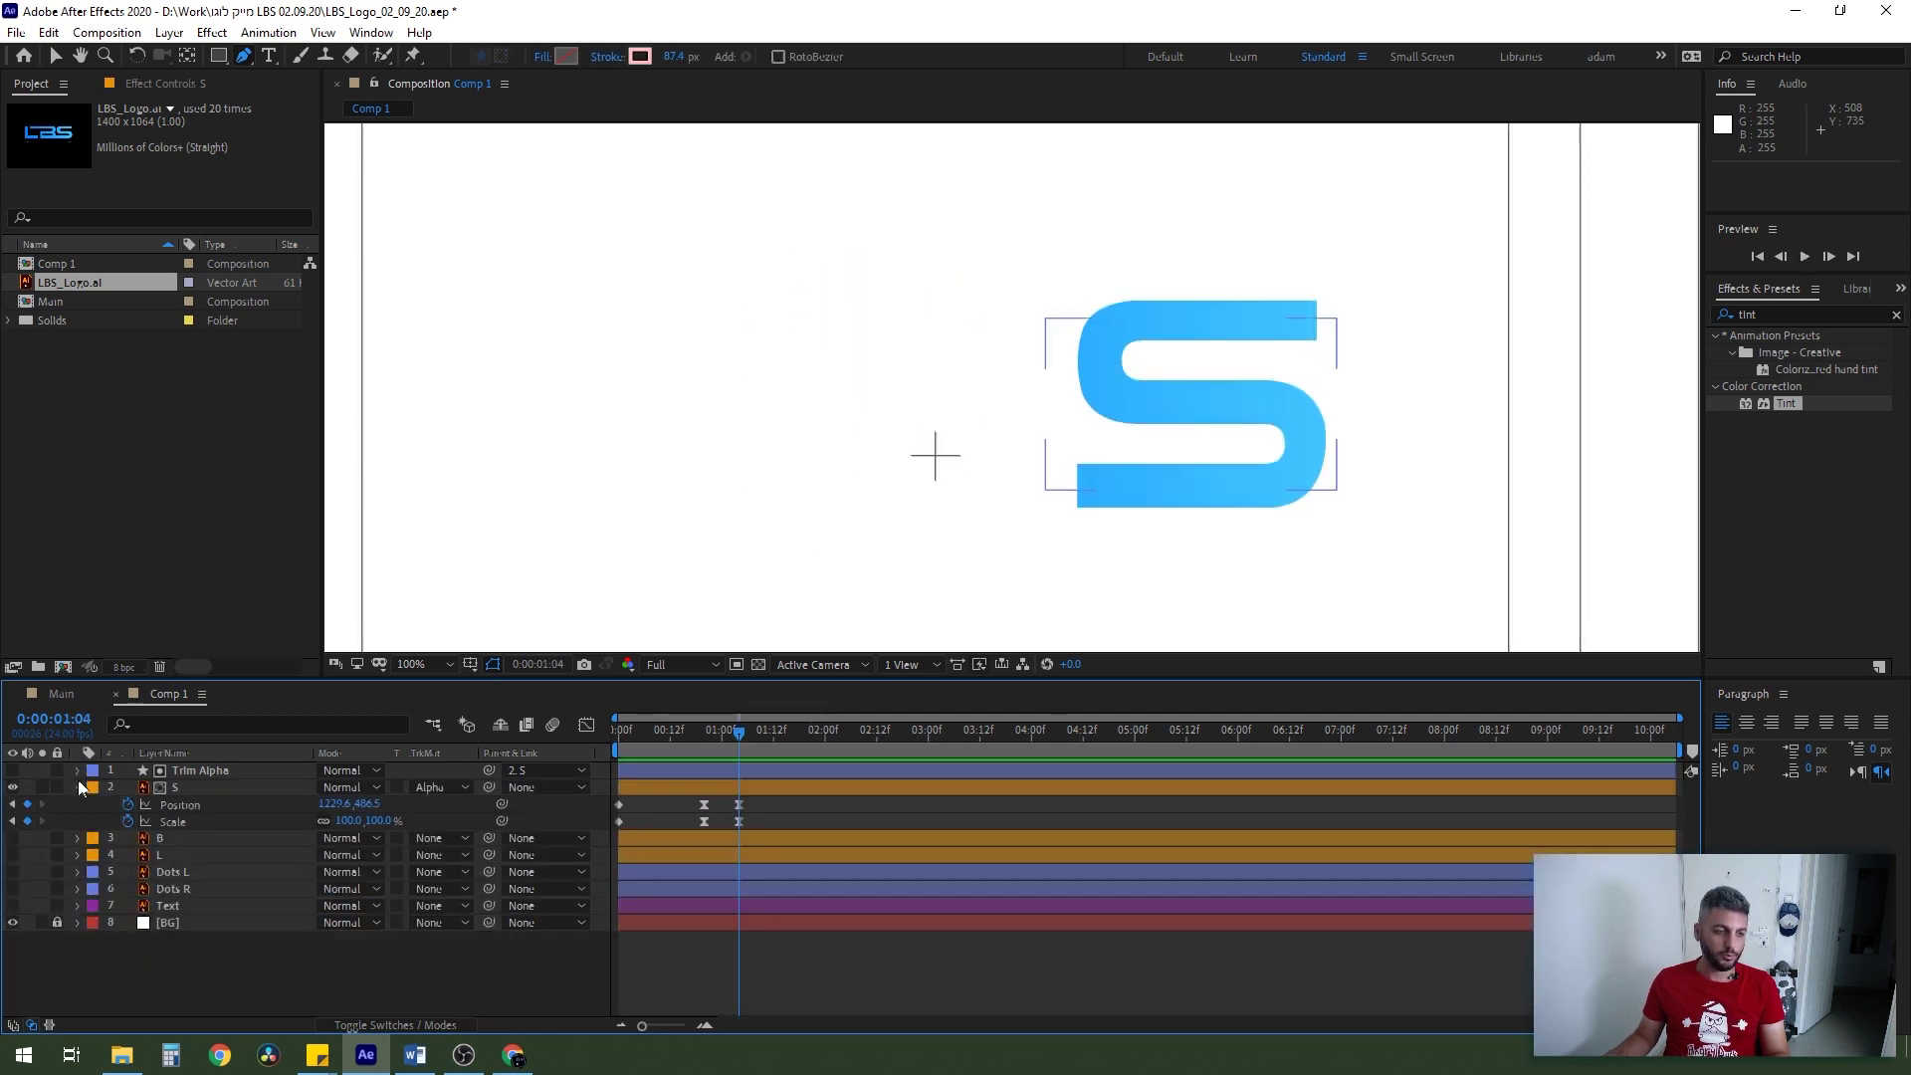
{"action": "left_click", "coordinate": [157, 838]}
{"action": "left_click", "coordinate": [13, 838]}
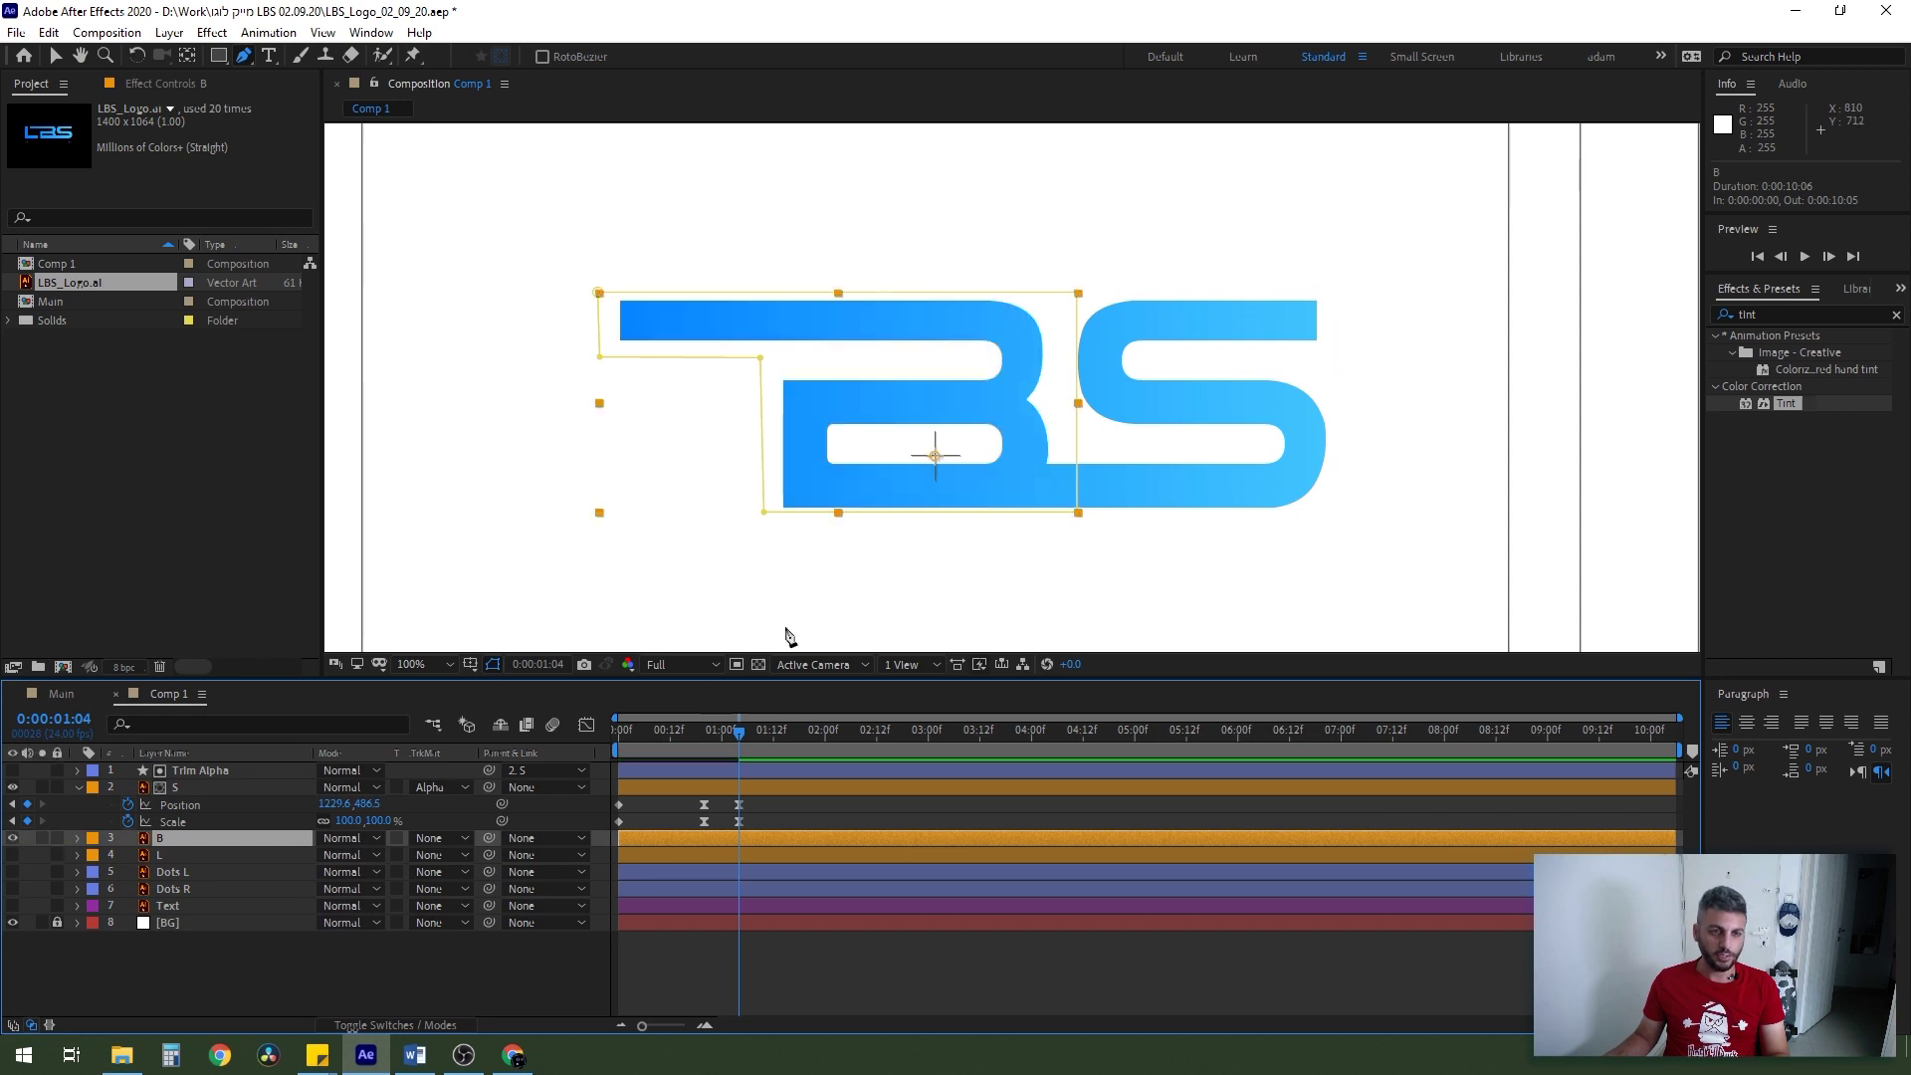
{"action": "mouse_move", "coordinate": [734, 732]}
{"action": "left_mouse_down"}
{"action": "mouse_move", "coordinate": [701, 751]}
{"action": "mouse_move", "coordinate": [734, 744]}
{"action": "left_mouse_up"}
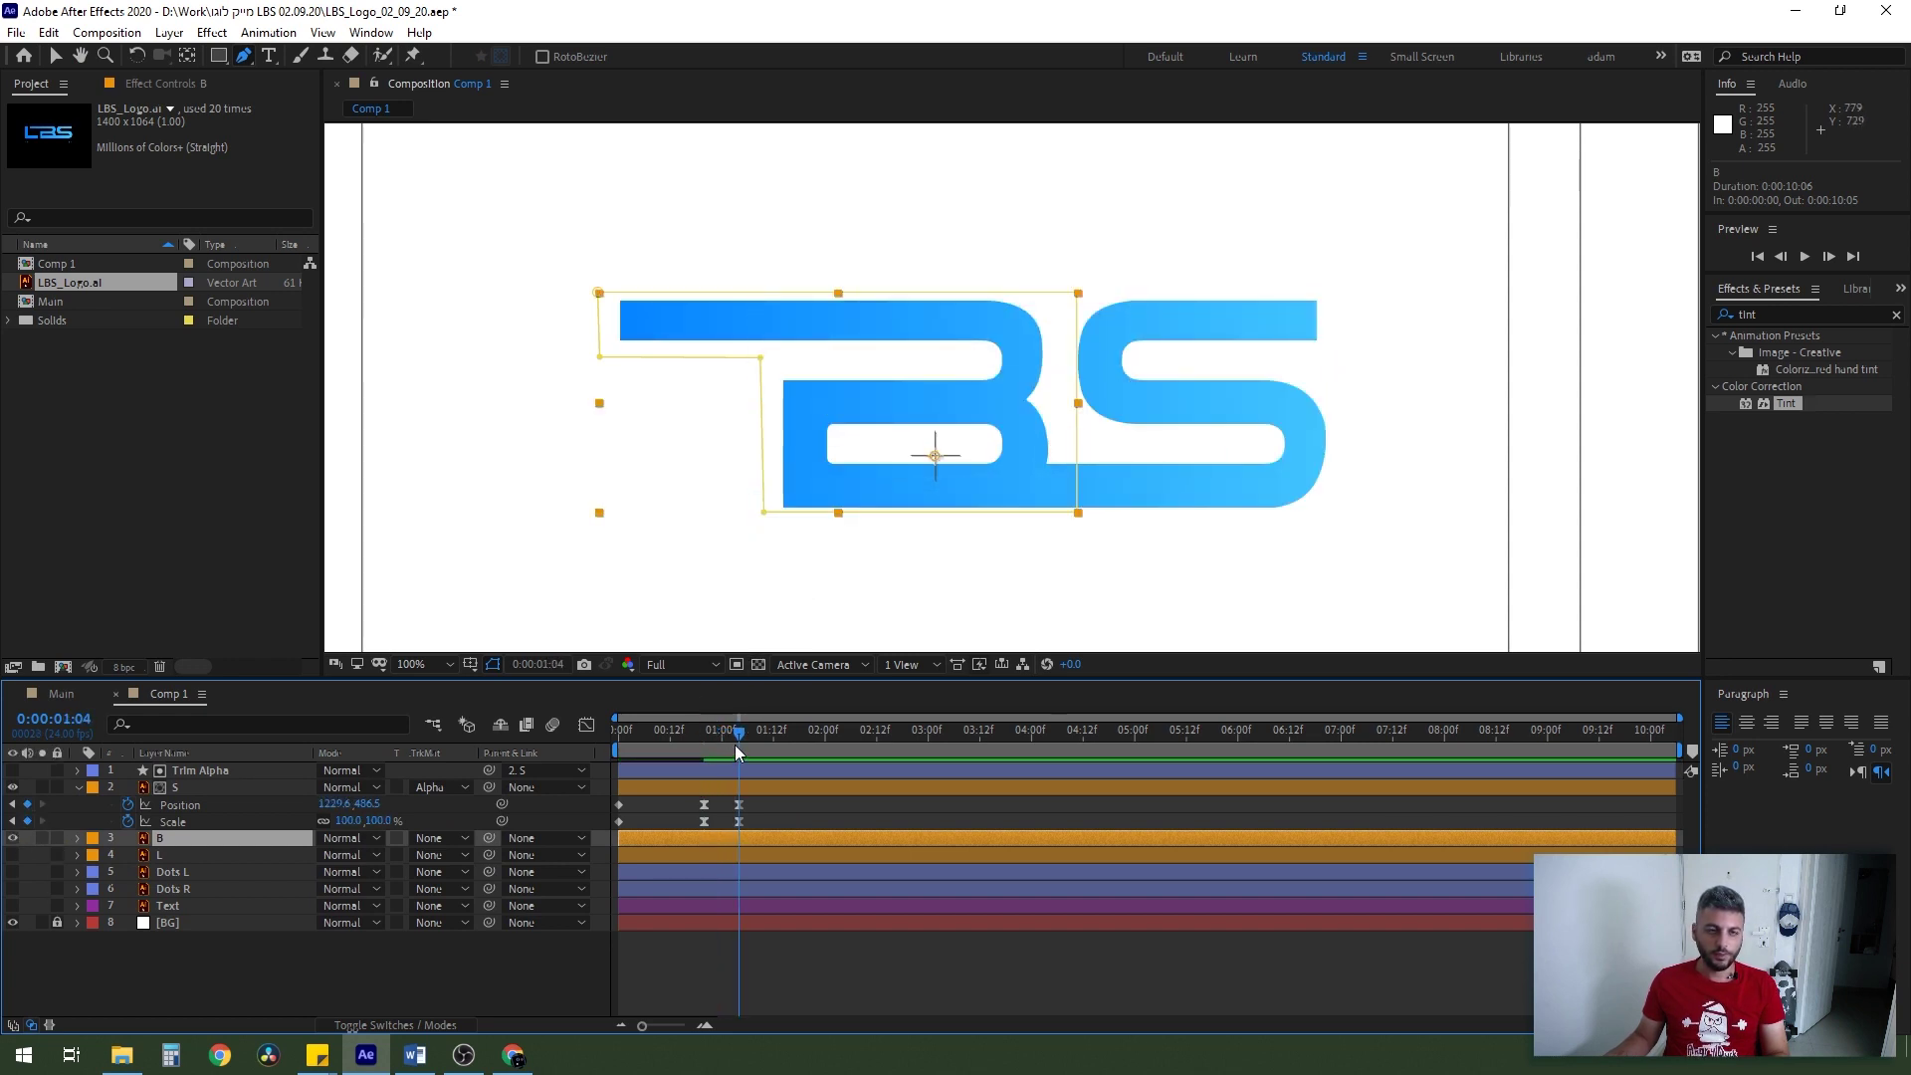
{"action": "key", "text": "j"}
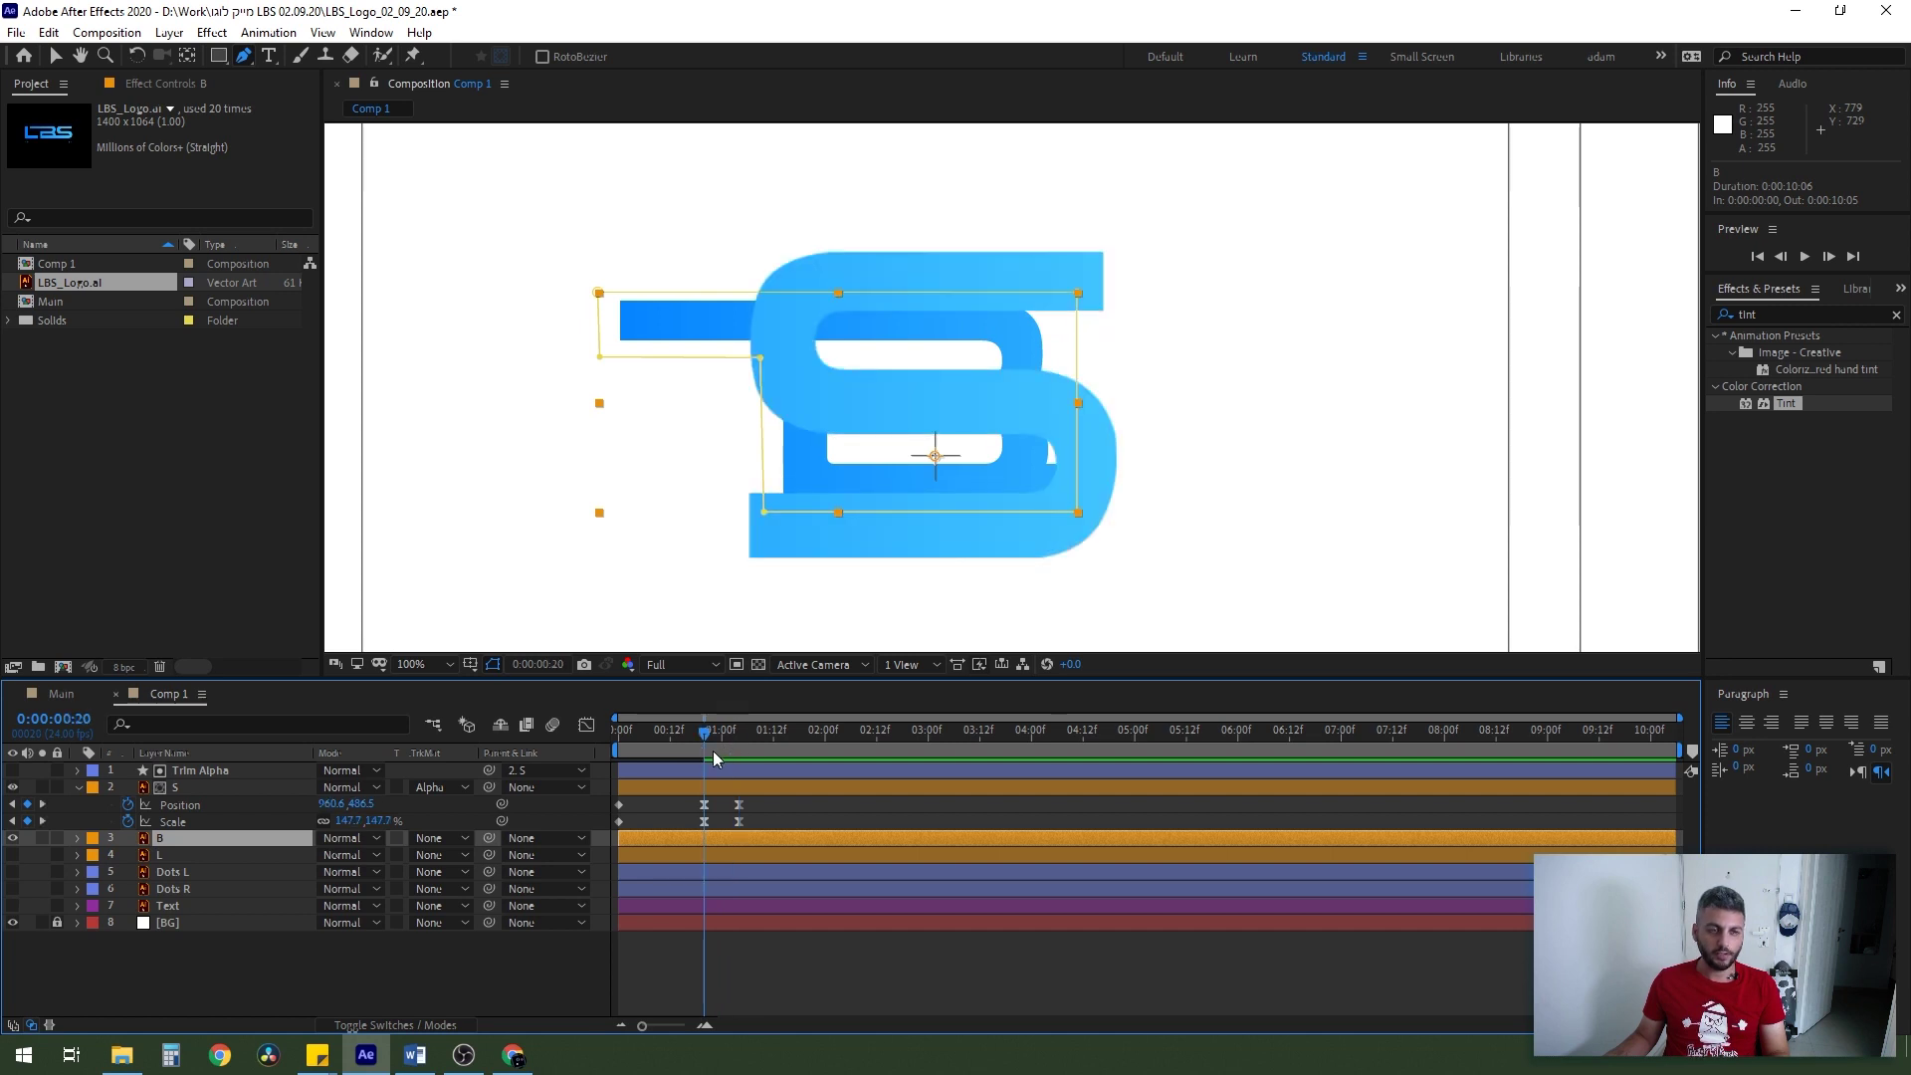
{"action": "key", "text": "bracketleft"}
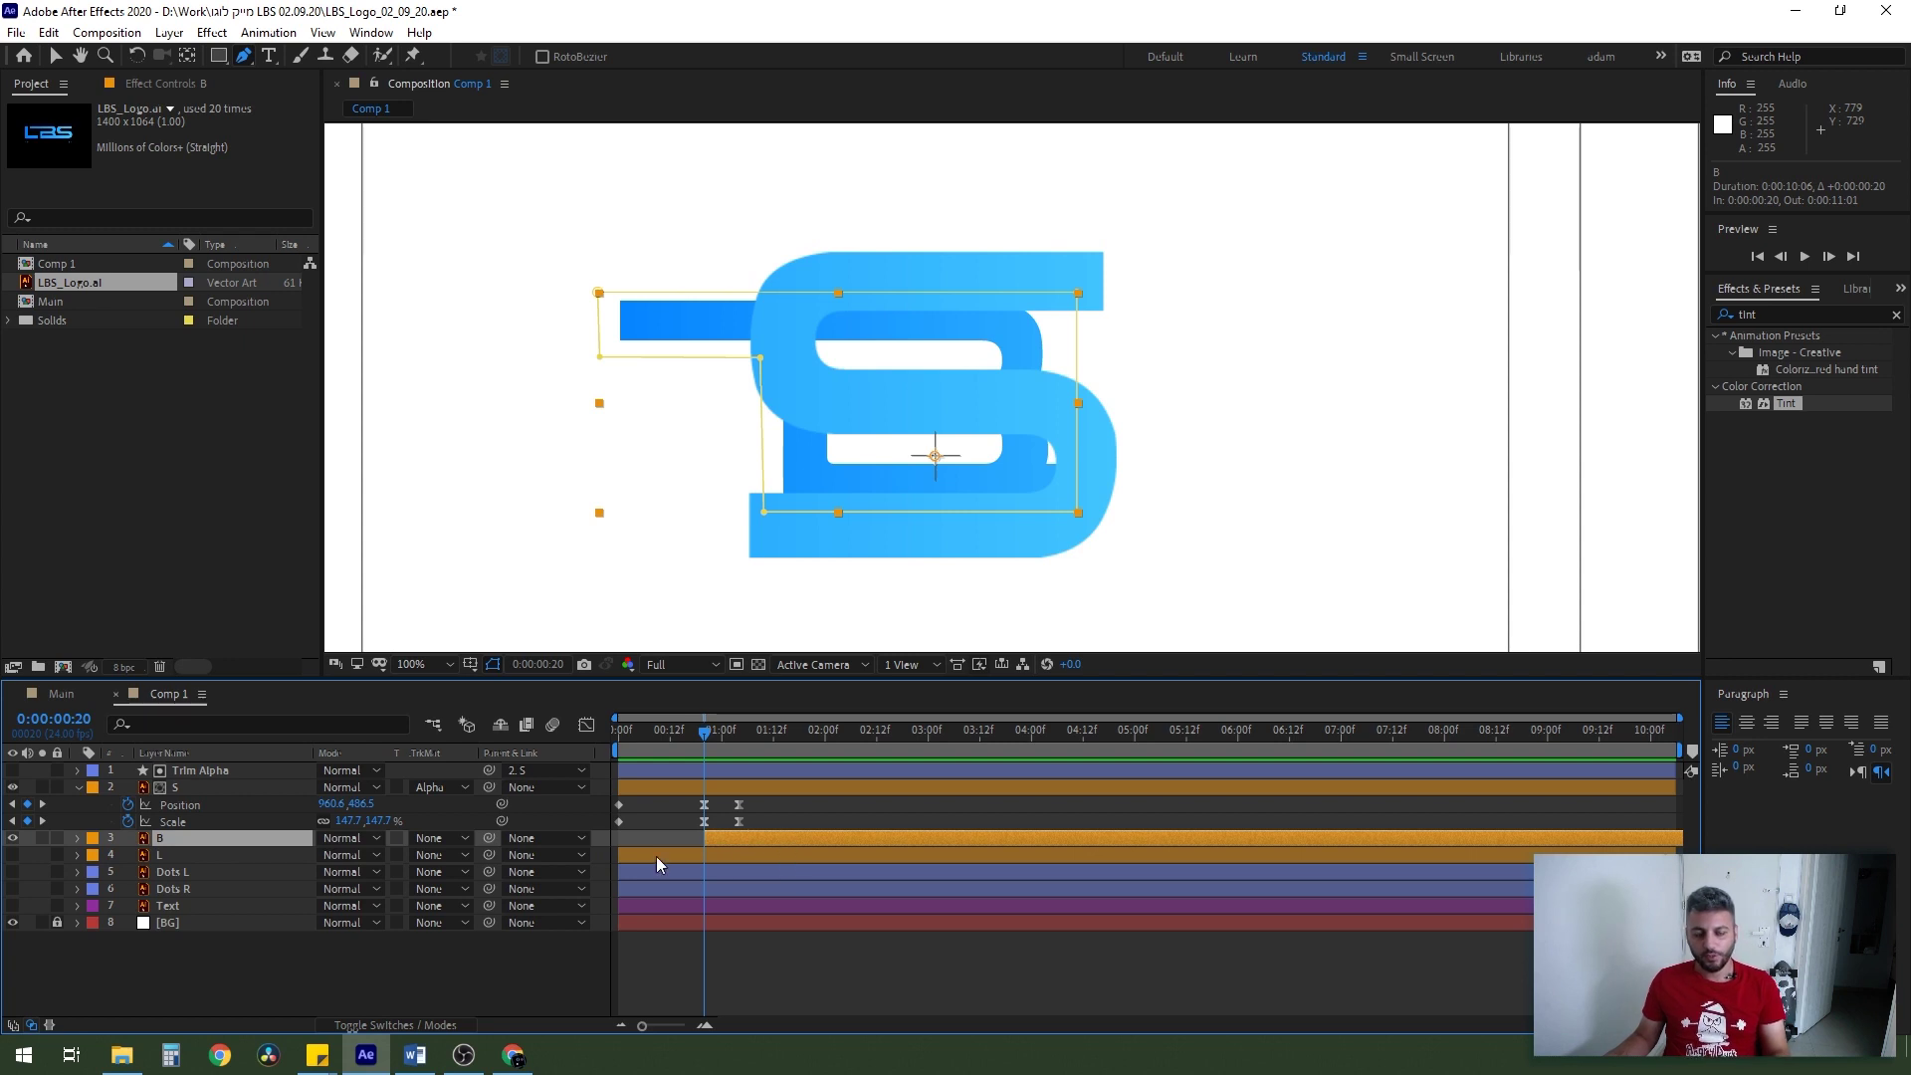
- Keyframe B's Position at 1444,540 at 0:20 and 960,540 at 1:04
{"action": "key", "text": "p"}
{"action": "left_click", "coordinate": [128, 856]}
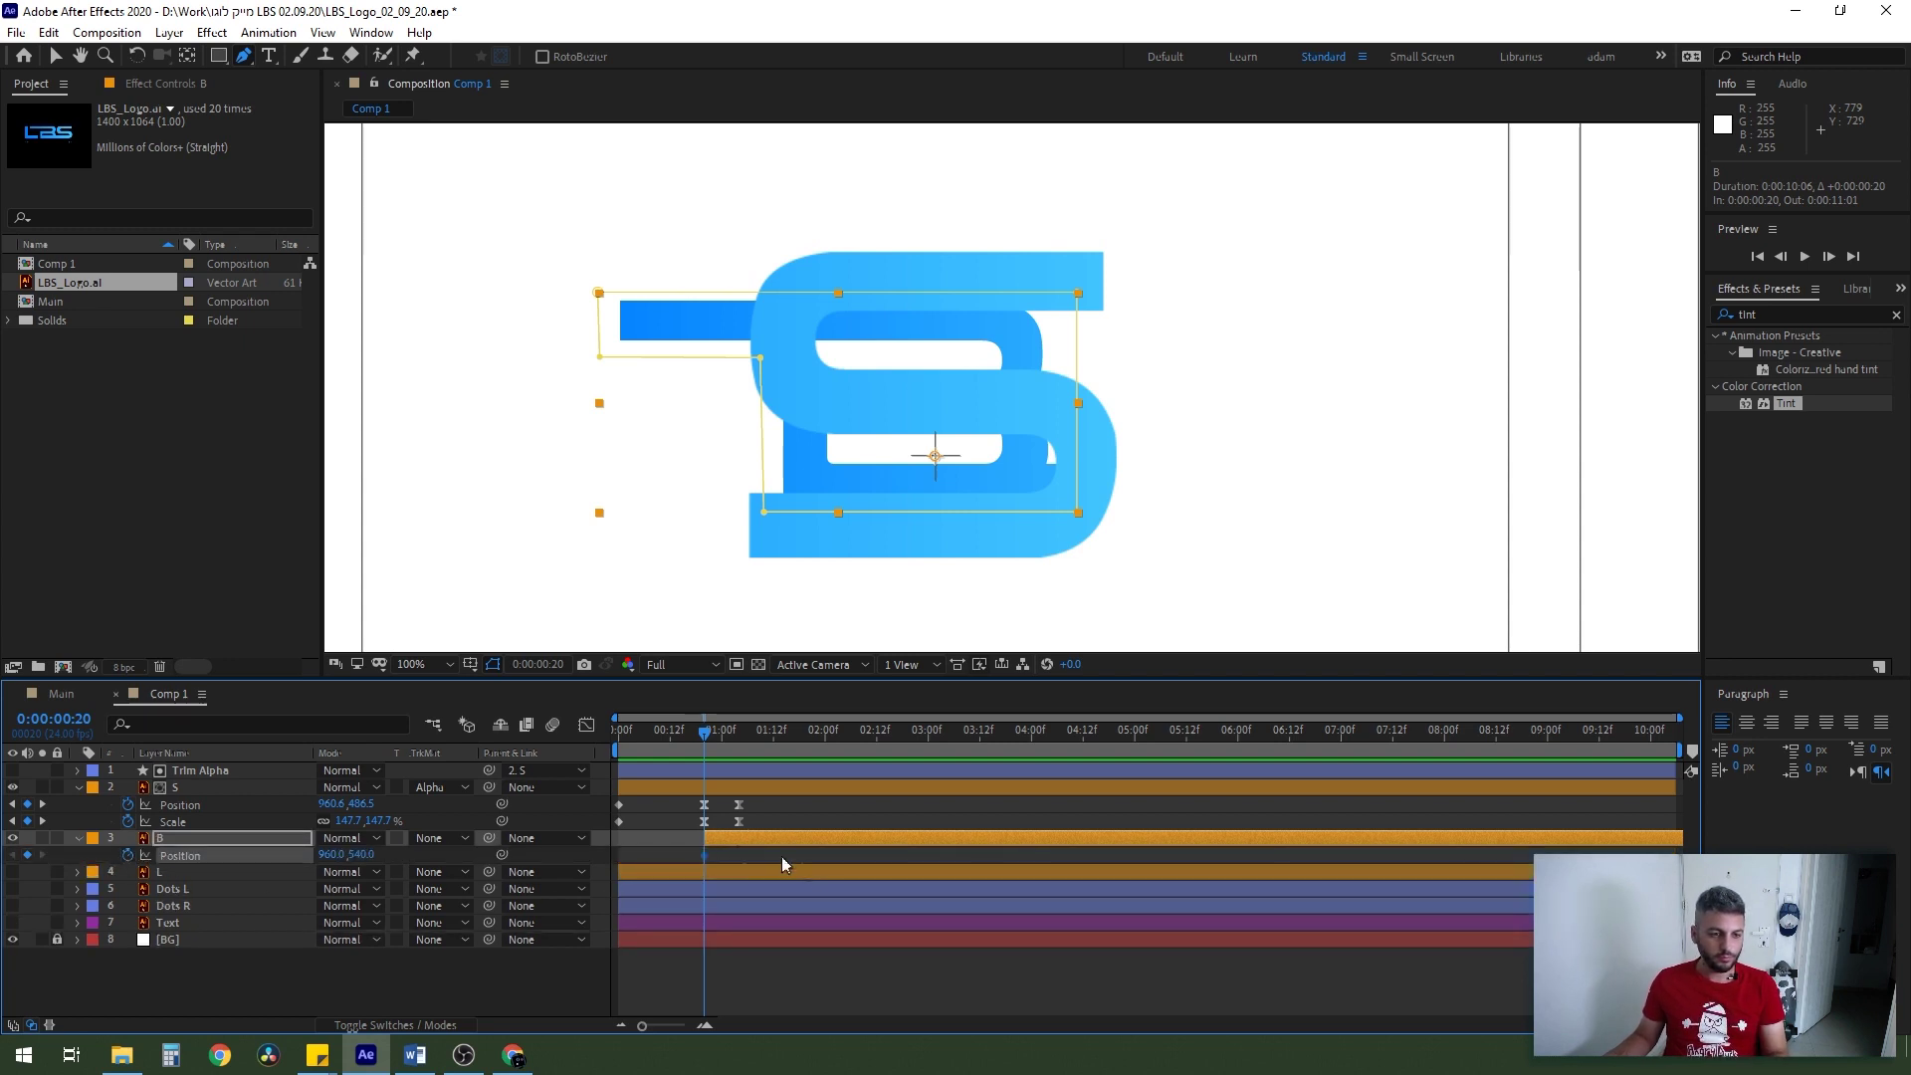
{"action": "left_click_drag", "start_coordinate": [706, 855], "coordinate": [738, 856]}
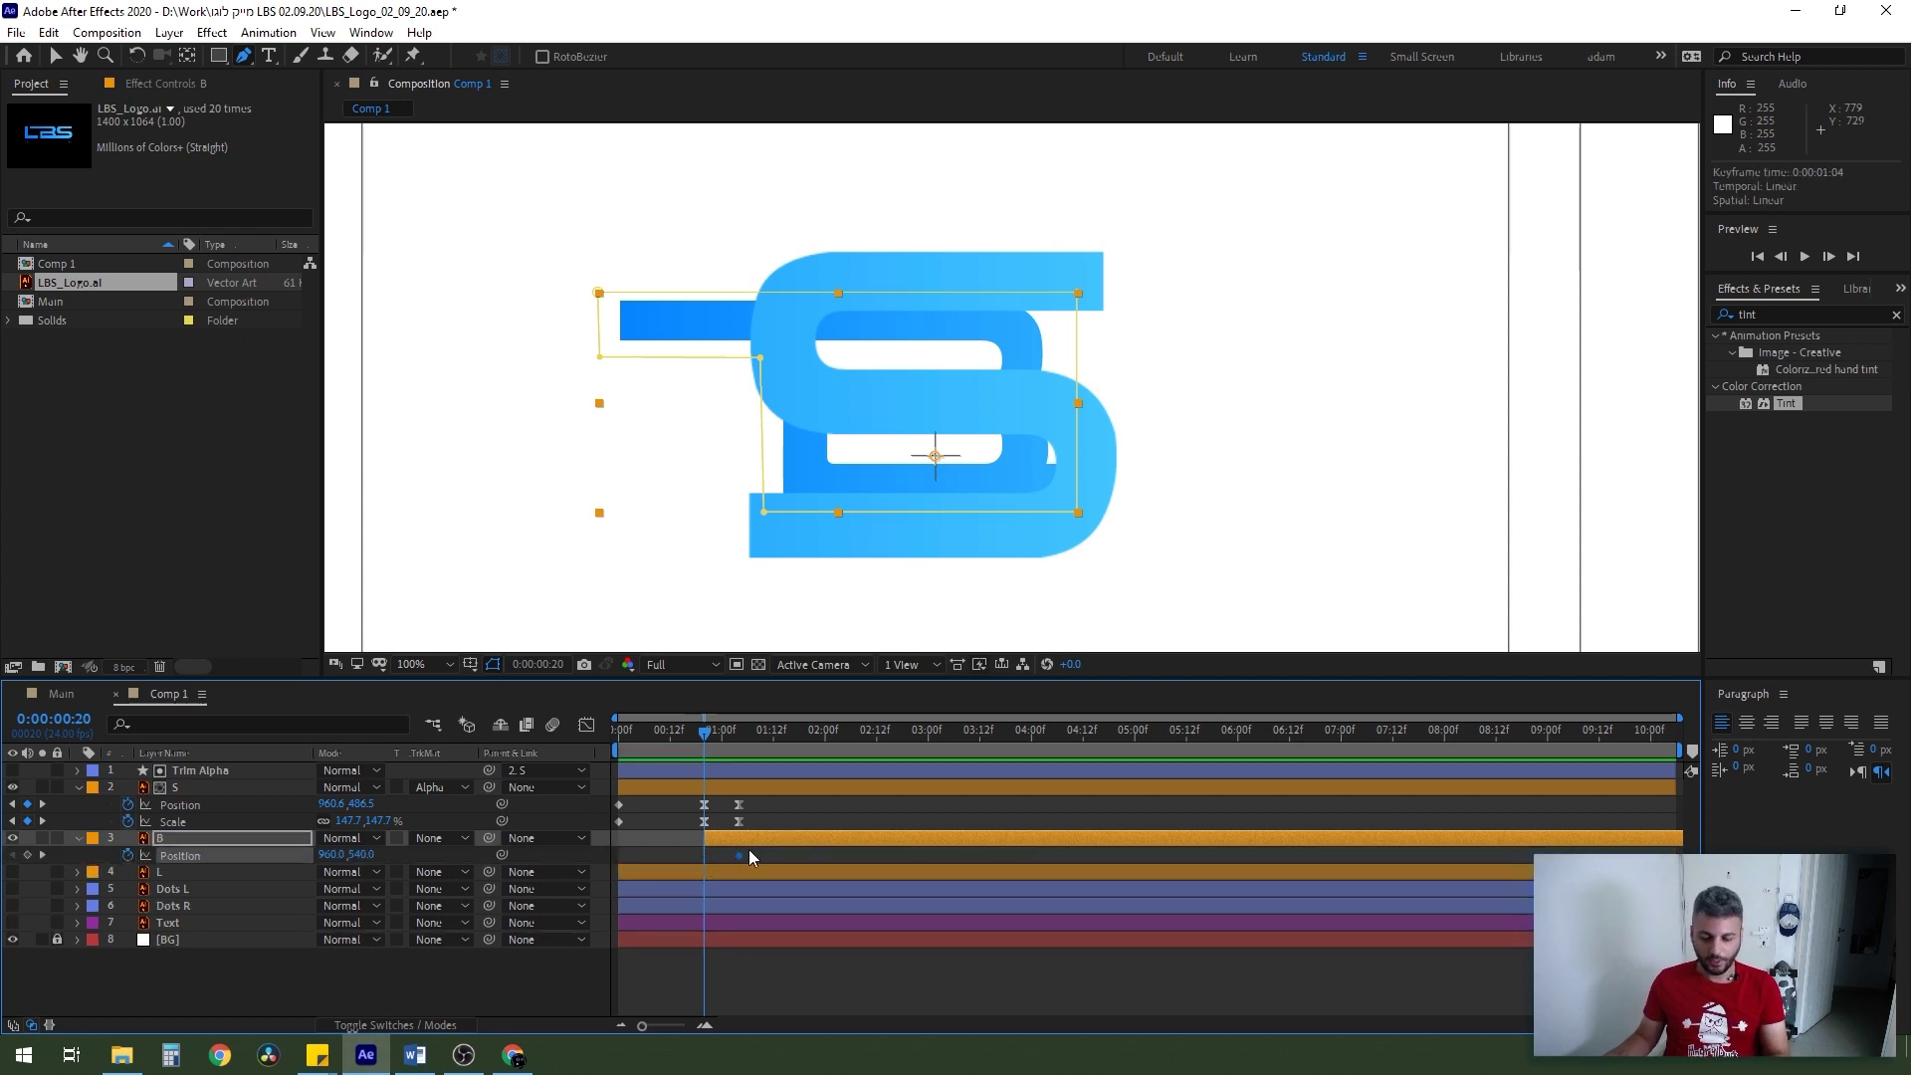
{"action": "left_click_drag", "start_coordinate": [705, 731], "coordinate": [739, 732]}
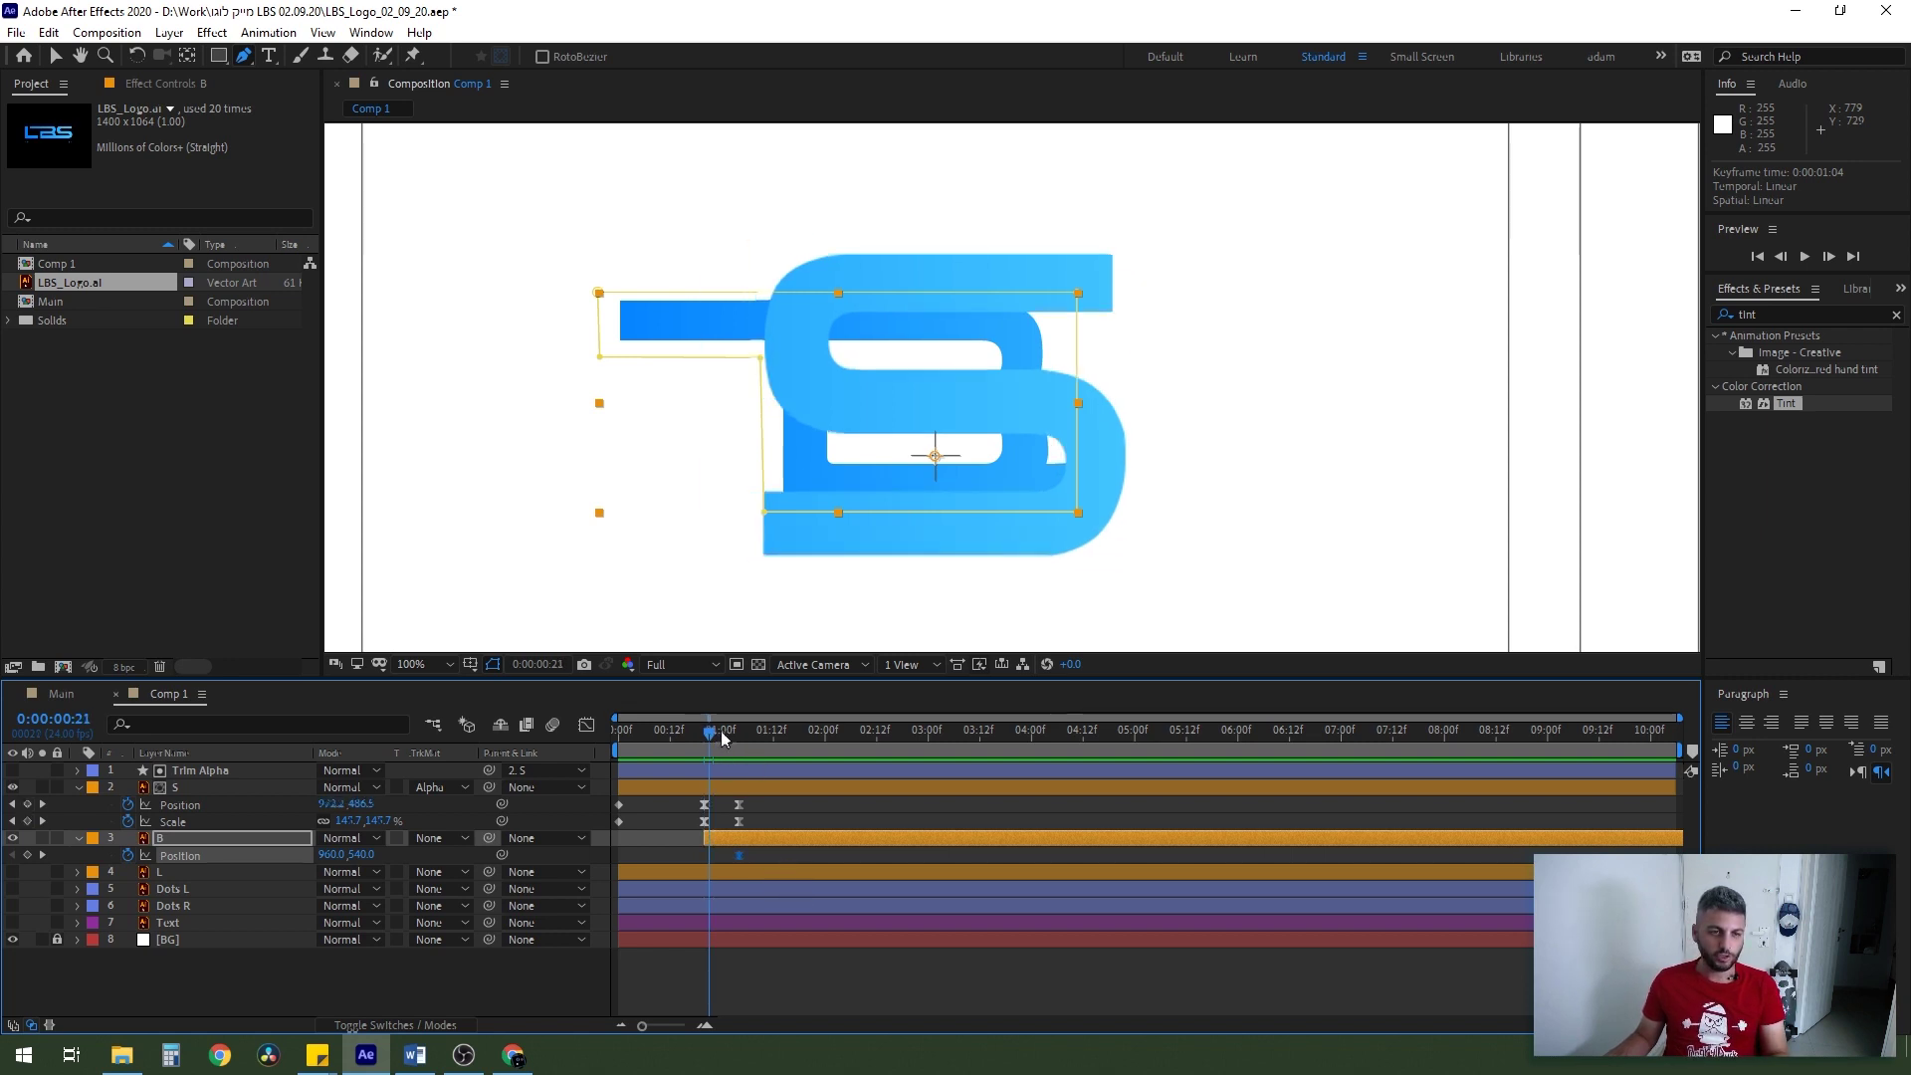
{"action": "key", "text": "v"}
{"action": "left_click_drag", "start_coordinate": [738, 738], "coordinate": [709, 747]}
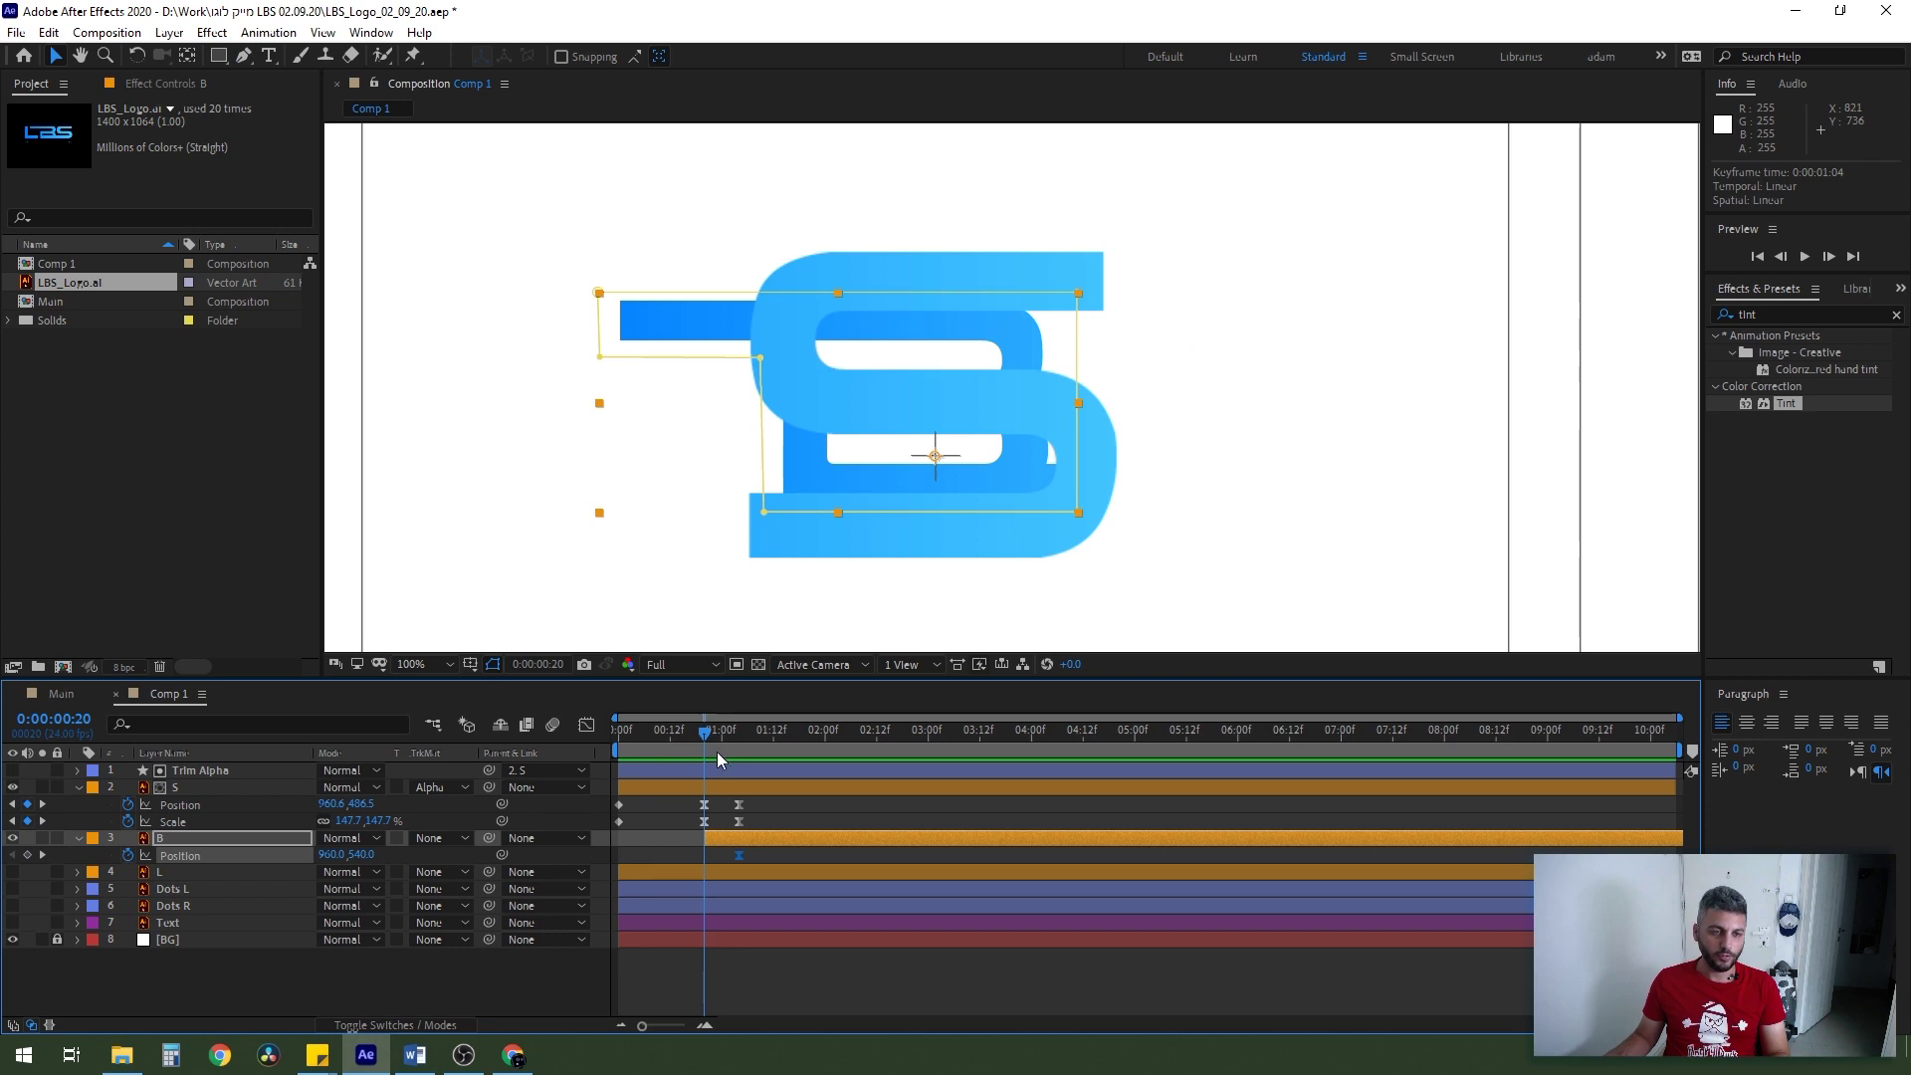
{"action": "left_click_drag", "start_coordinate": [331, 854], "coordinate": [768, 811]}
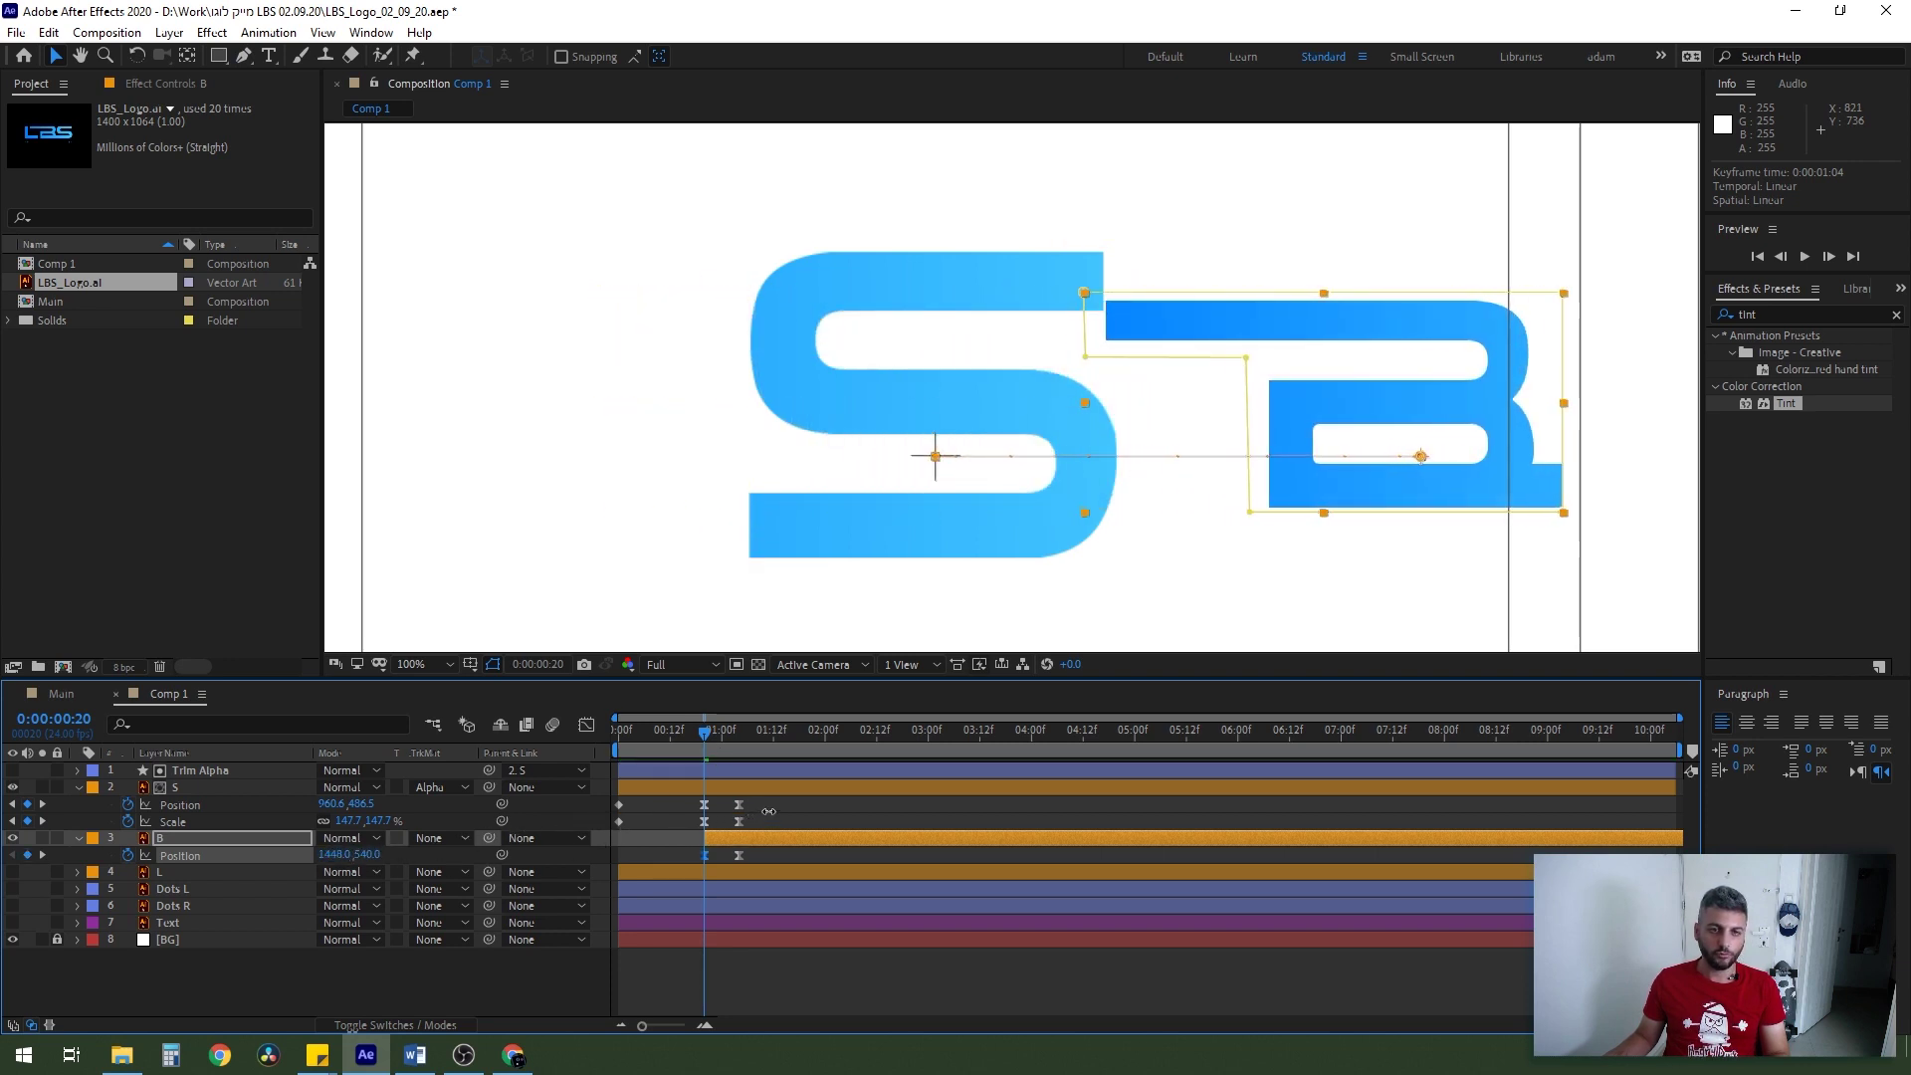
- Scrub between 0:20 and 1:04 to check B sliding in beside the S
{"action": "left_click_drag", "start_coordinate": [721, 741], "coordinate": [706, 754]}
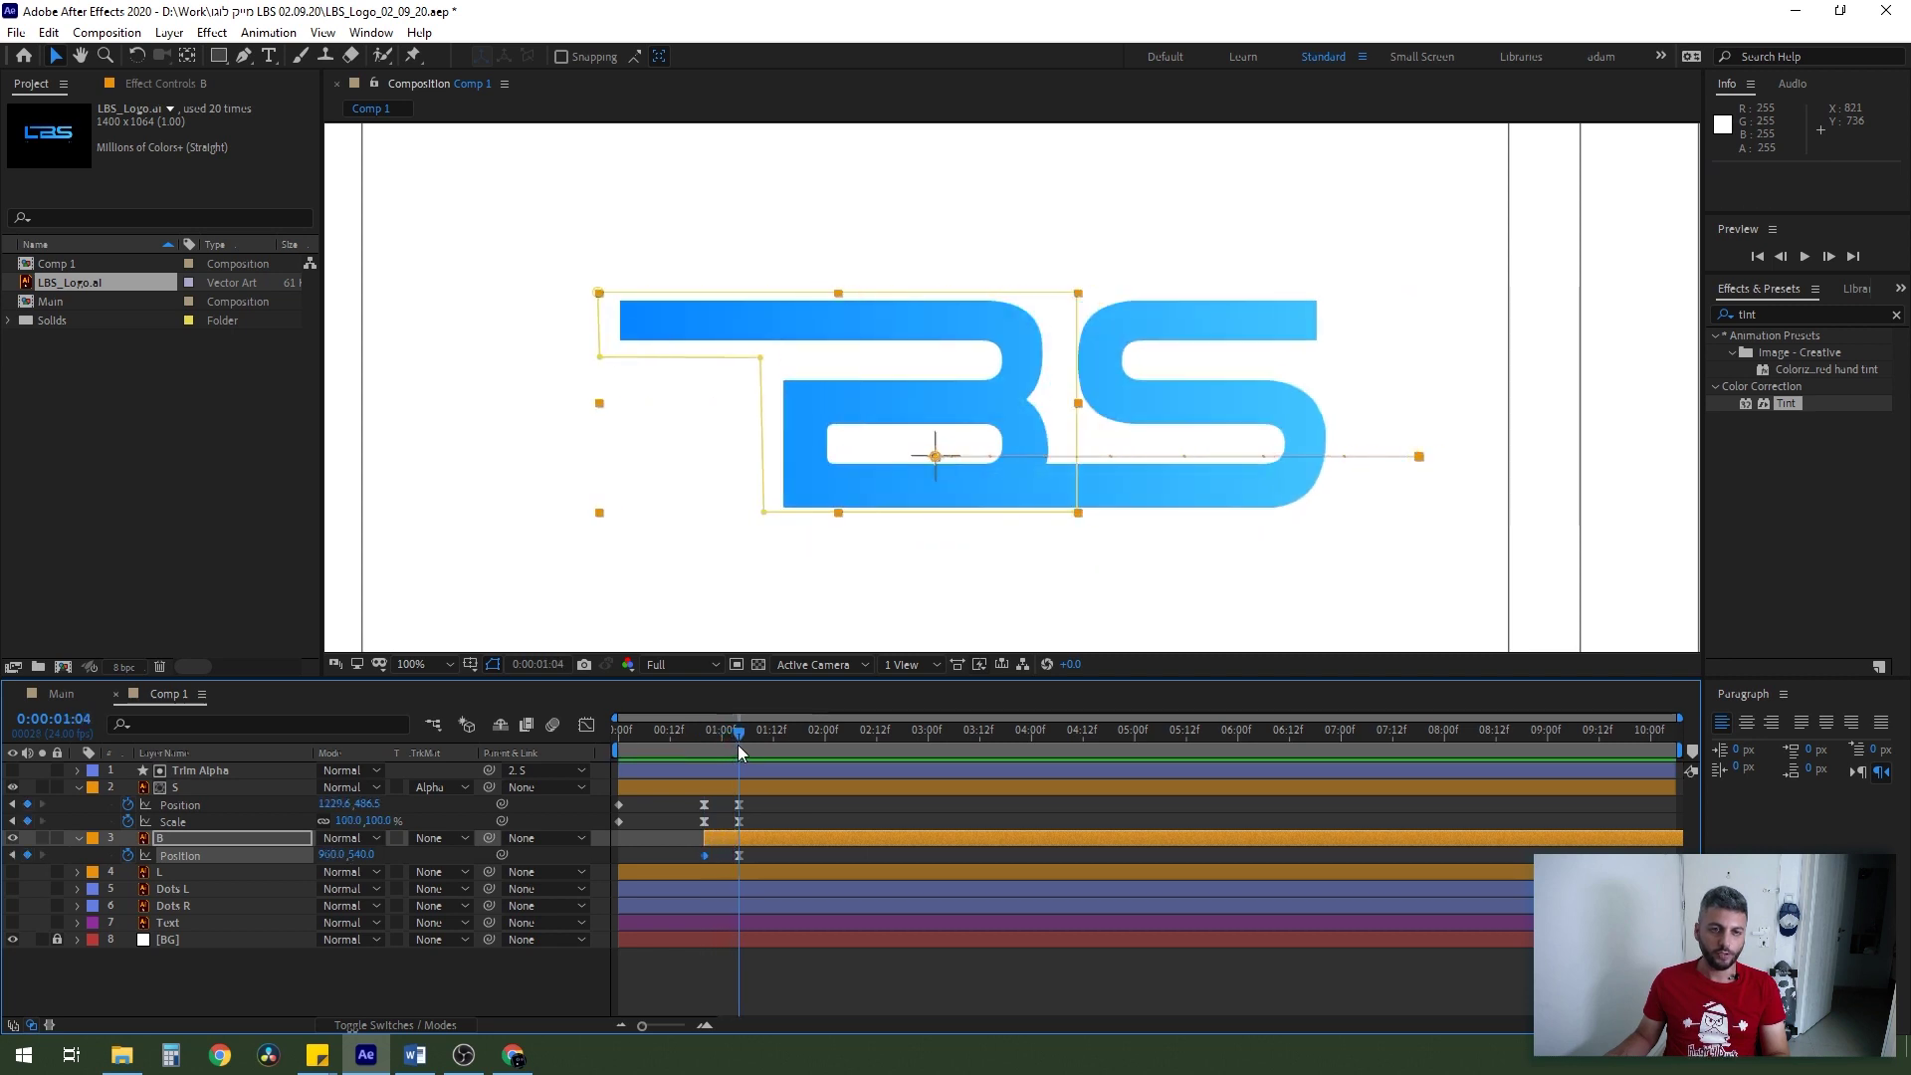
{"action": "mouse_move", "coordinate": [707, 756]}
{"action": "left_mouse_down"}
{"action": "mouse_move", "coordinate": [703, 732]}
{"action": "mouse_move", "coordinate": [712, 747]}
{"action": "left_mouse_up"}
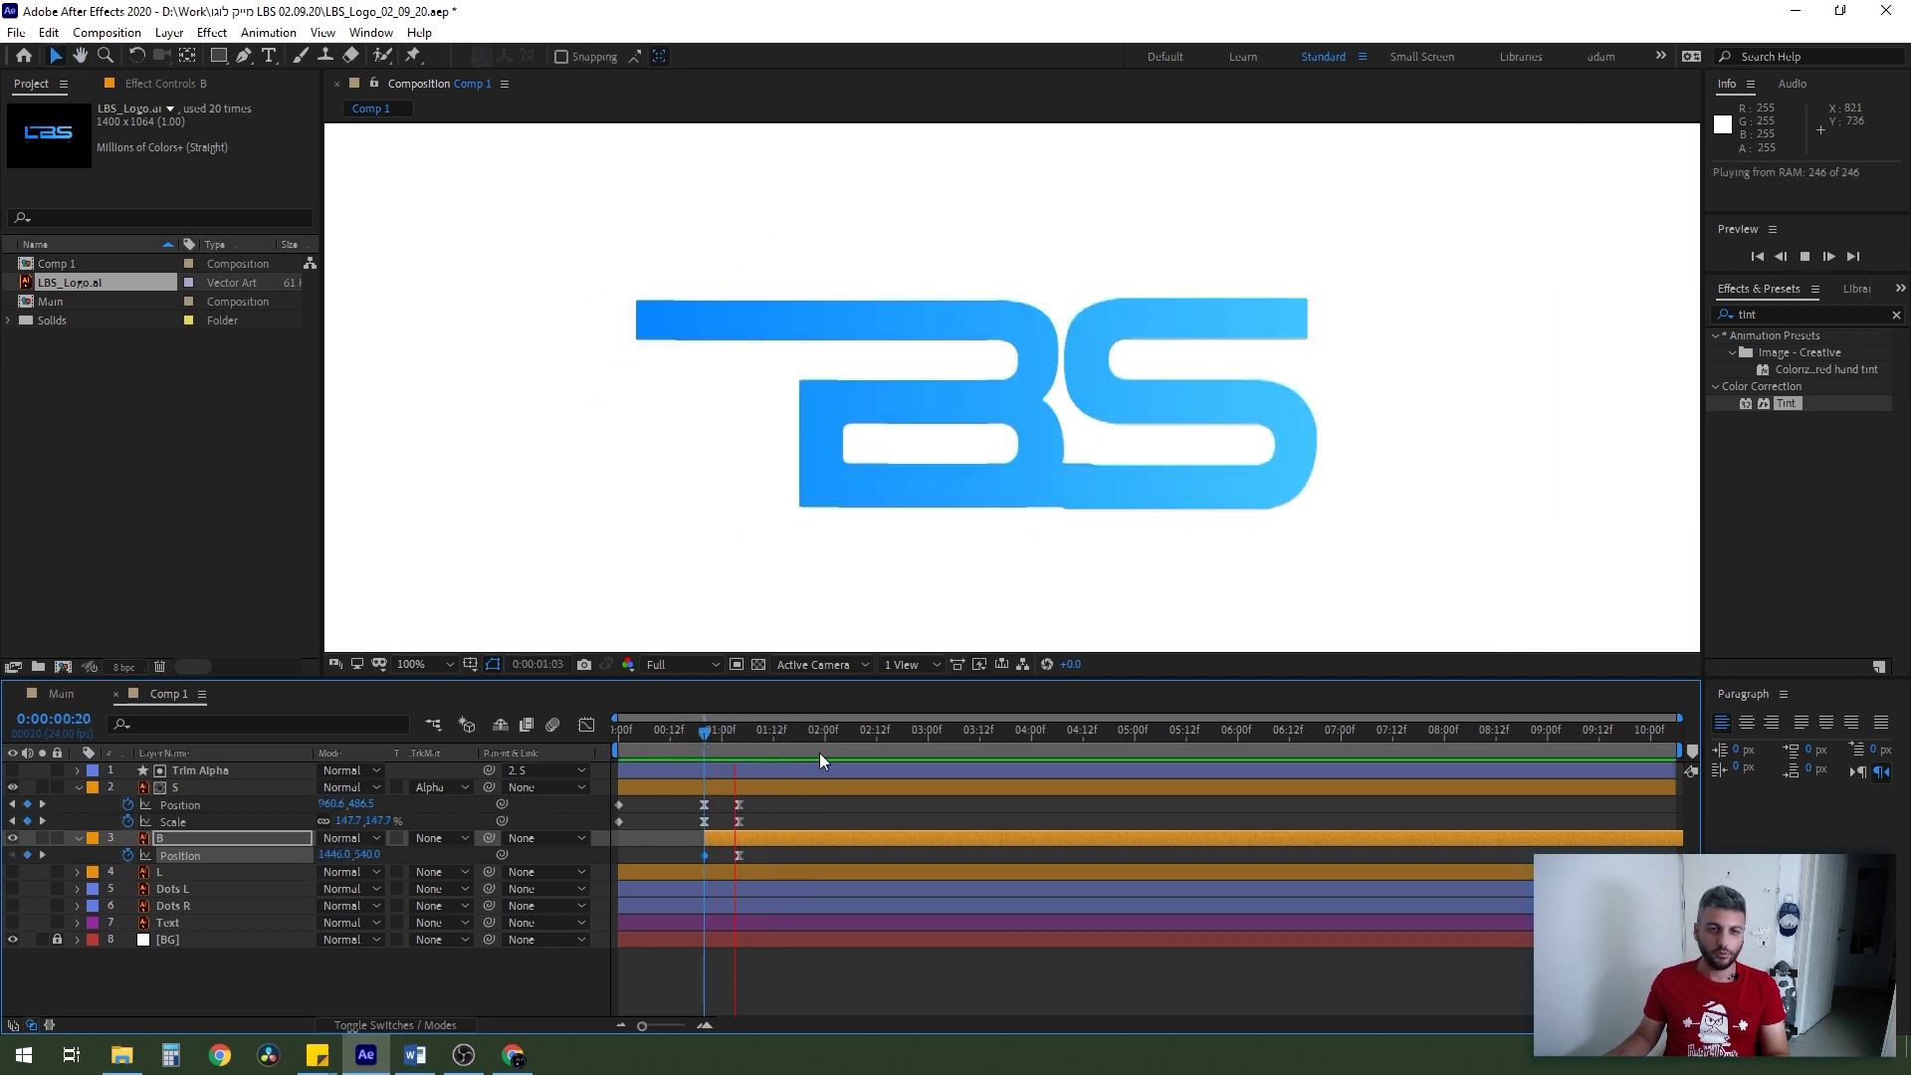
{"action": "left_click", "coordinate": [731, 744]}
{"action": "left_click_drag", "start_coordinate": [731, 744], "coordinate": [712, 754]}
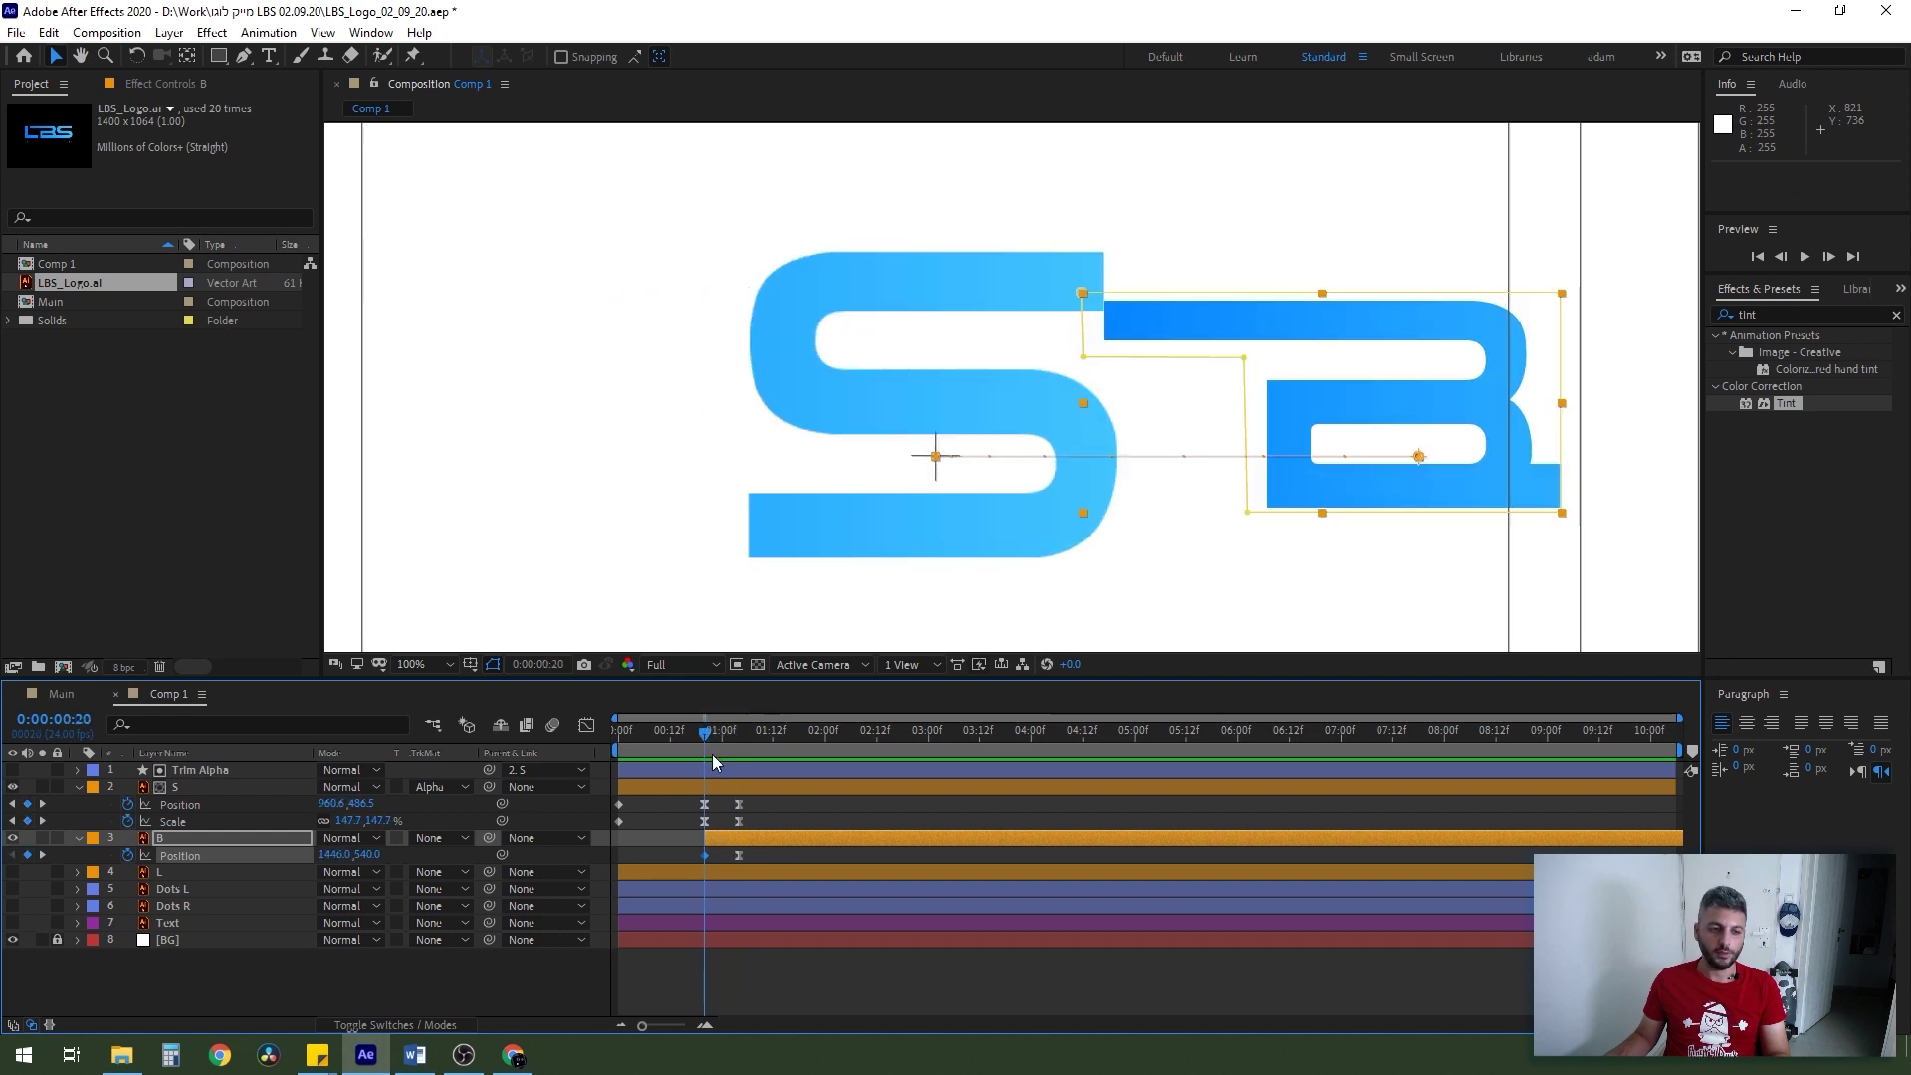
{"action": "left_click", "coordinate": [227, 957]}
{"action": "key", "text": "ctrl+y"}
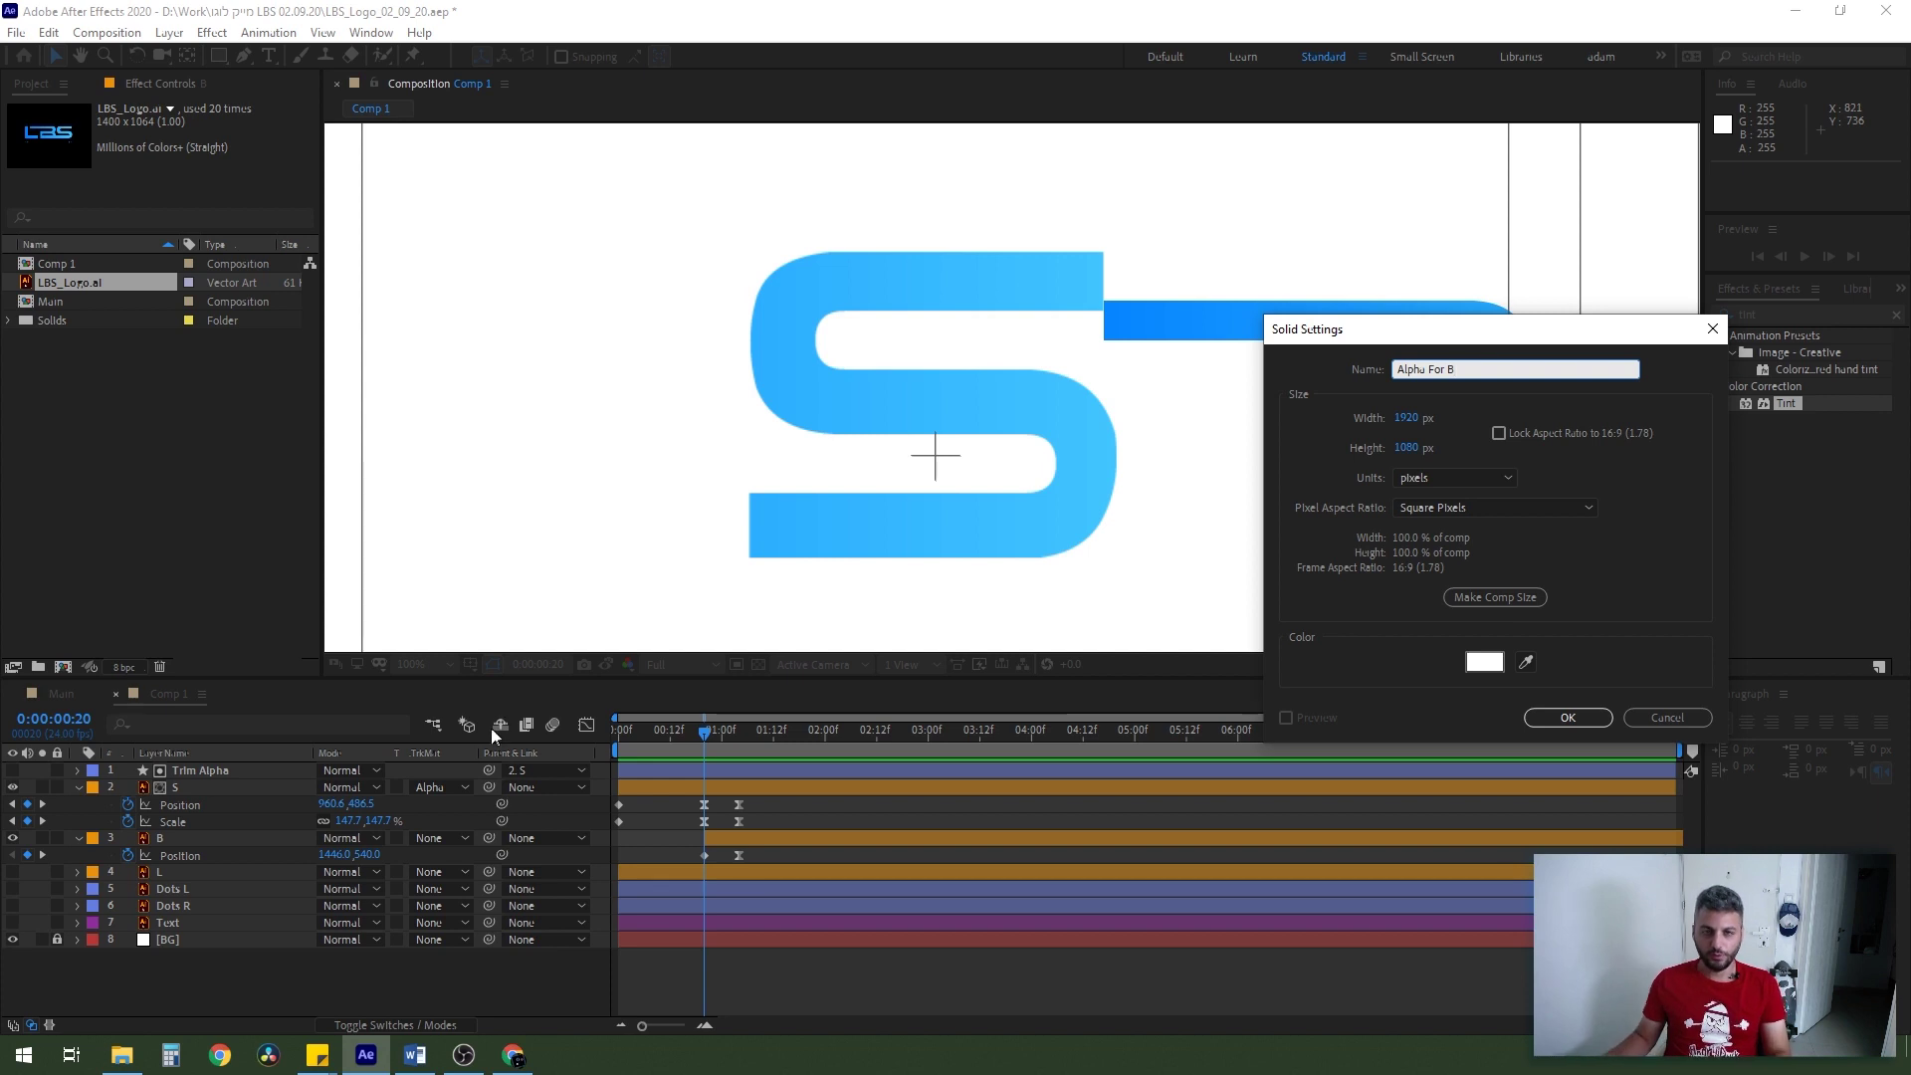
- Create a pink 'Alpha For B' solid, place it below S, and hide it
{"action": "left_click", "coordinate": [1482, 660]}
{"action": "left_click", "coordinate": [1413, 348]}
{"action": "left_click", "coordinate": [1772, 358]}
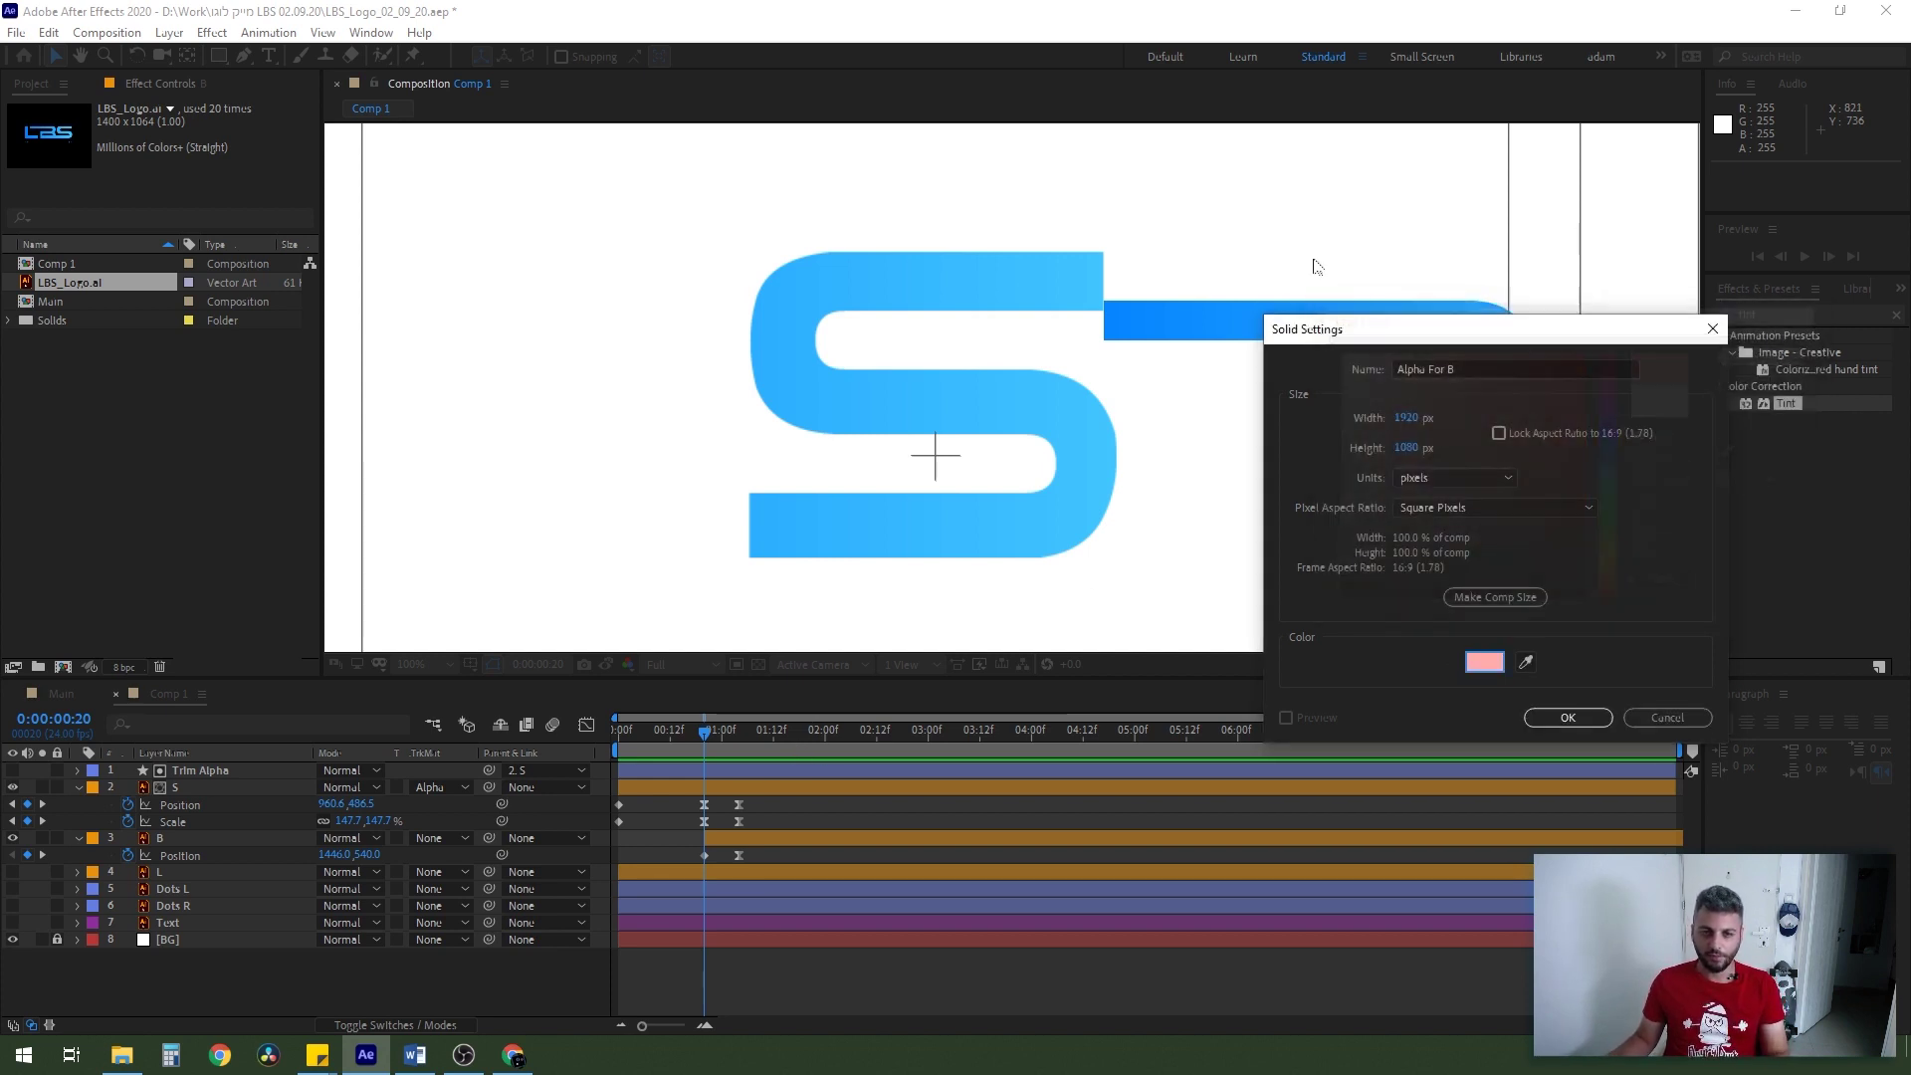
{"action": "left_click", "coordinate": [1581, 716]}
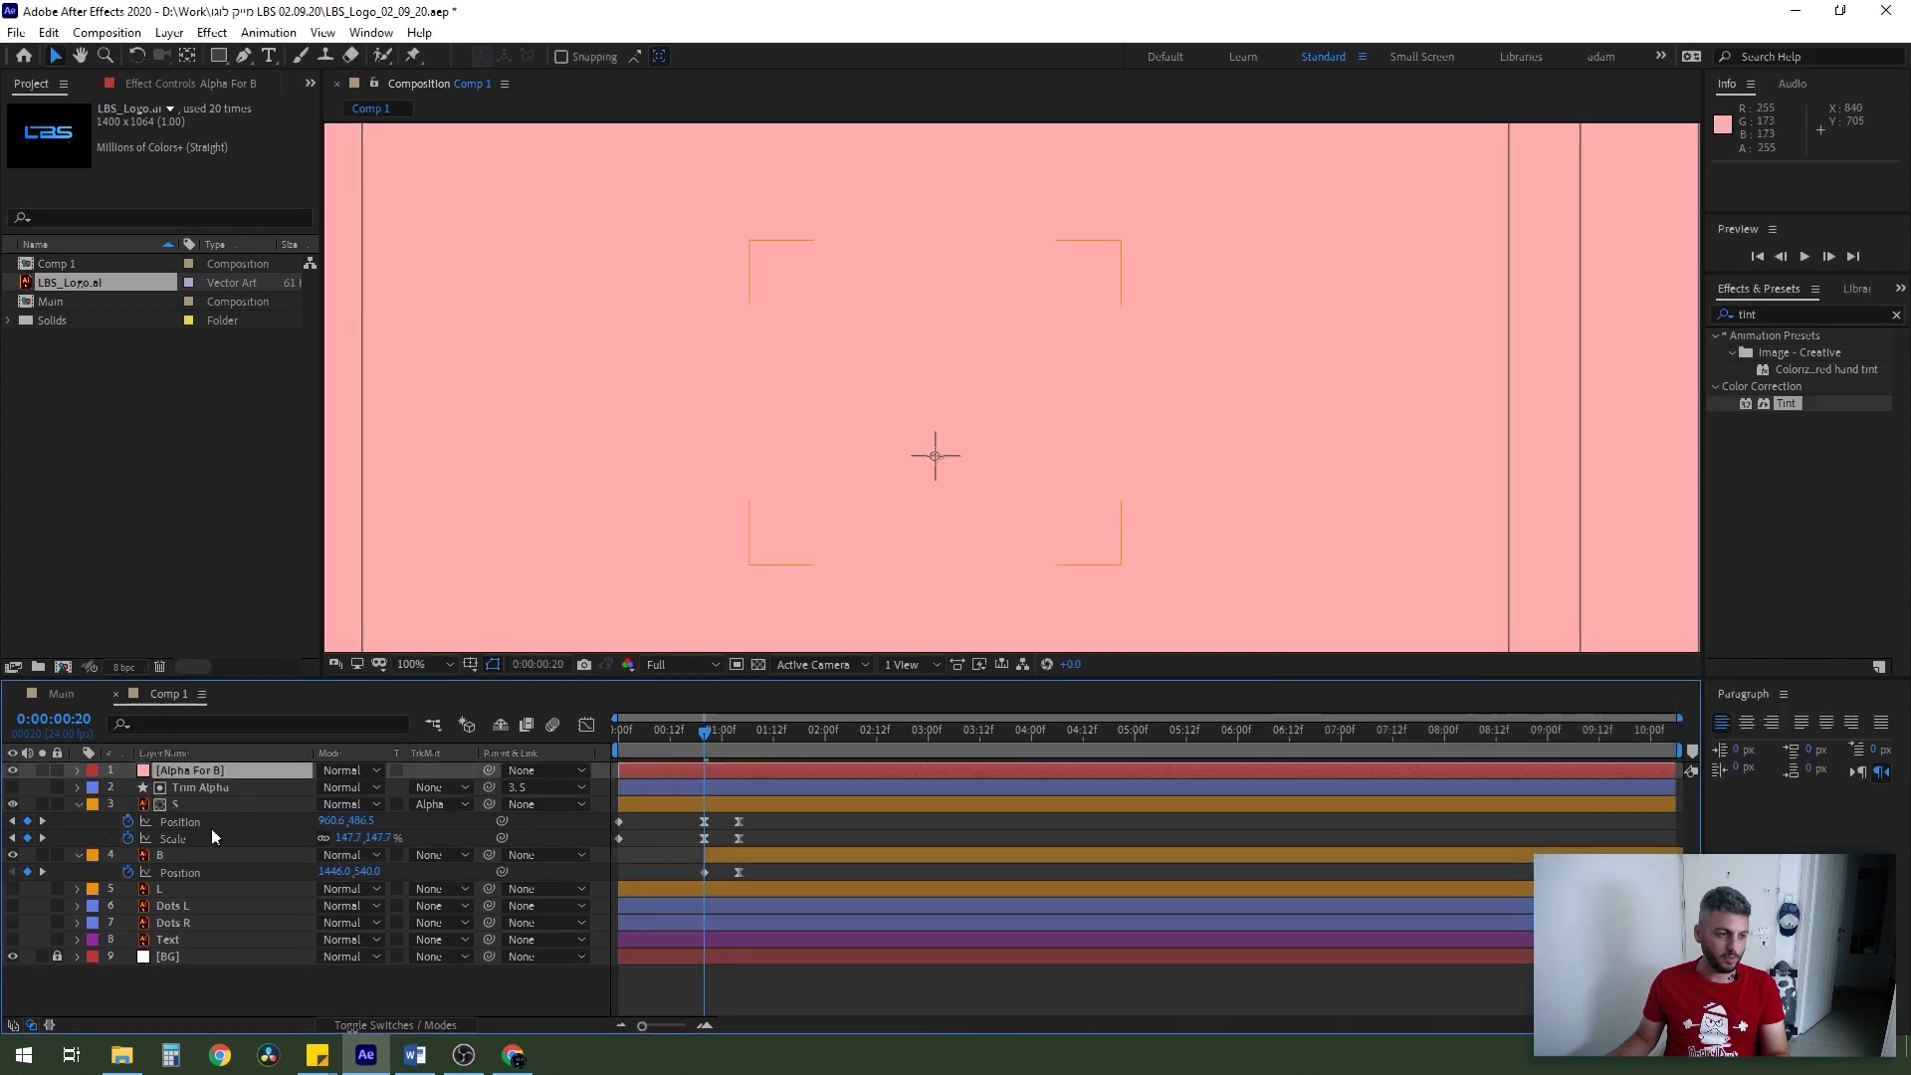
{"action": "left_click_drag", "start_coordinate": [197, 768], "coordinate": [207, 836]}
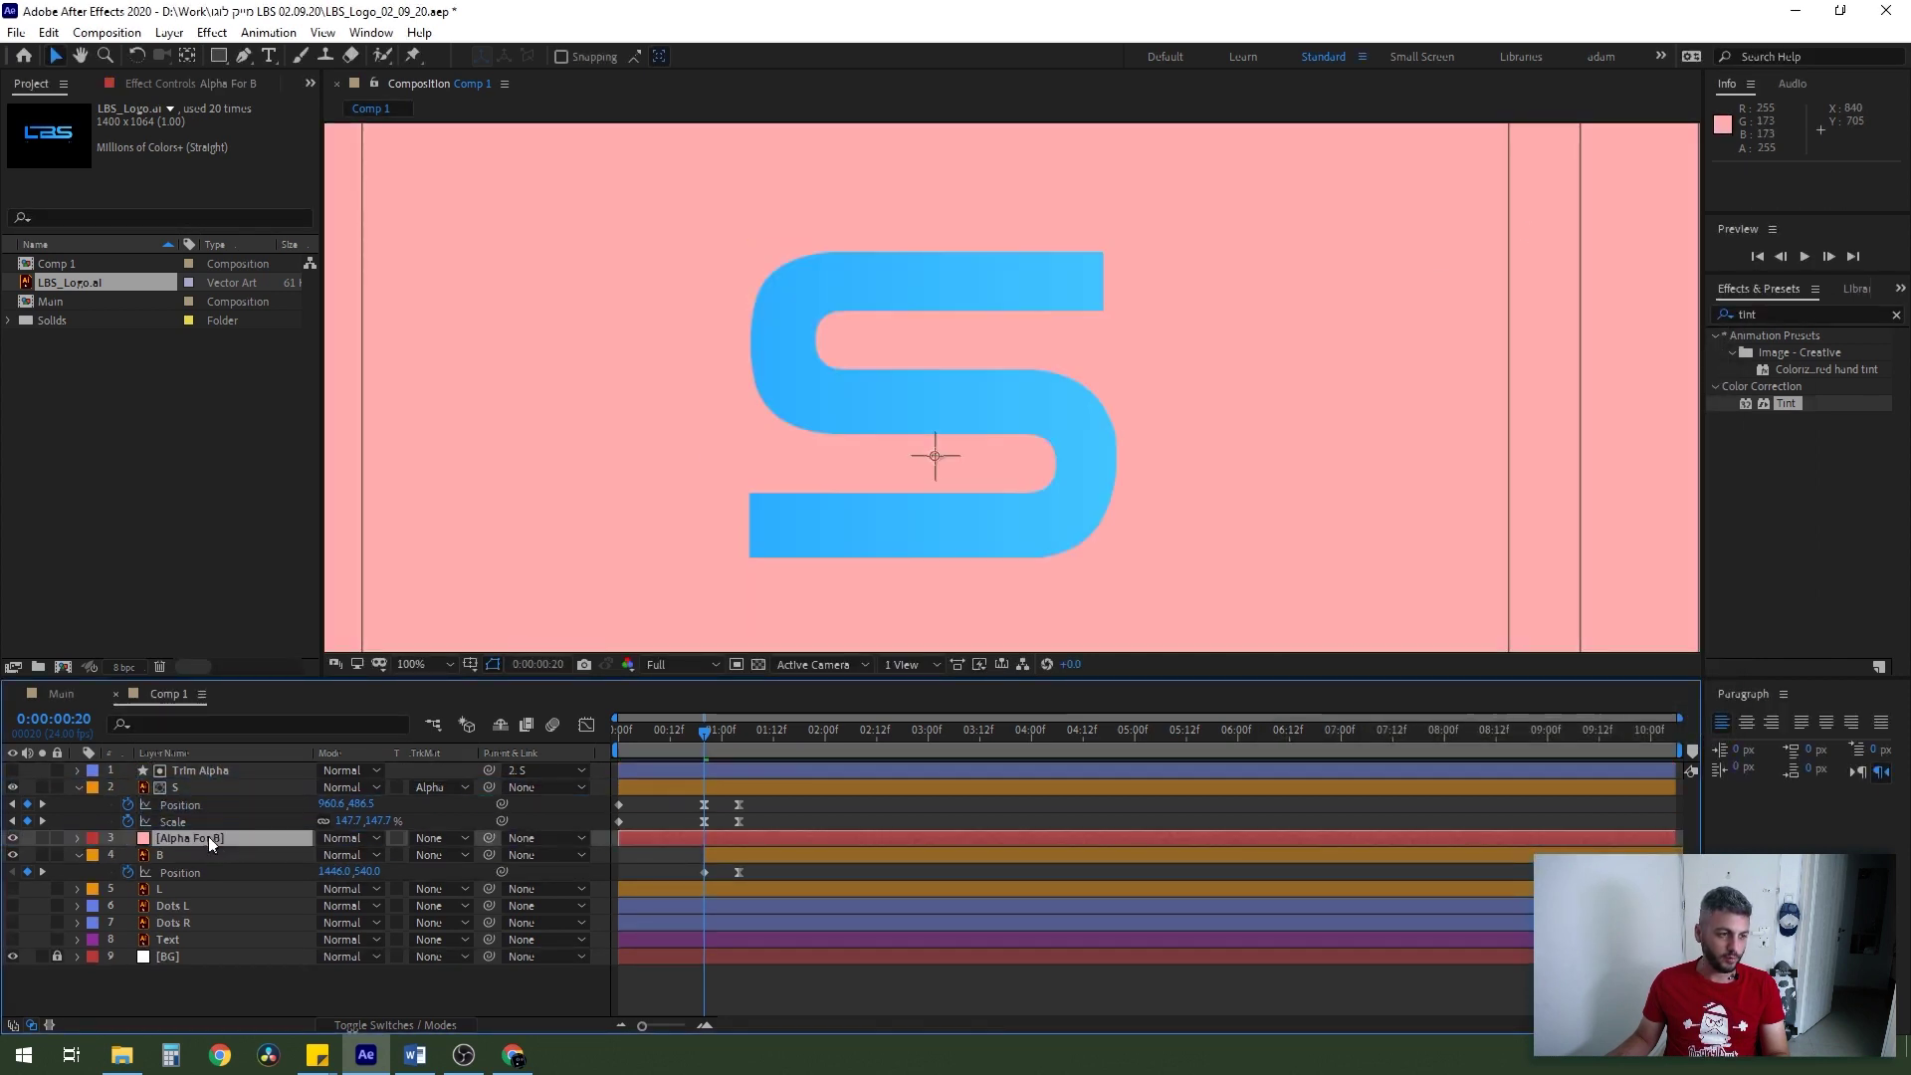
{"action": "left_click", "coordinate": [12, 839]}
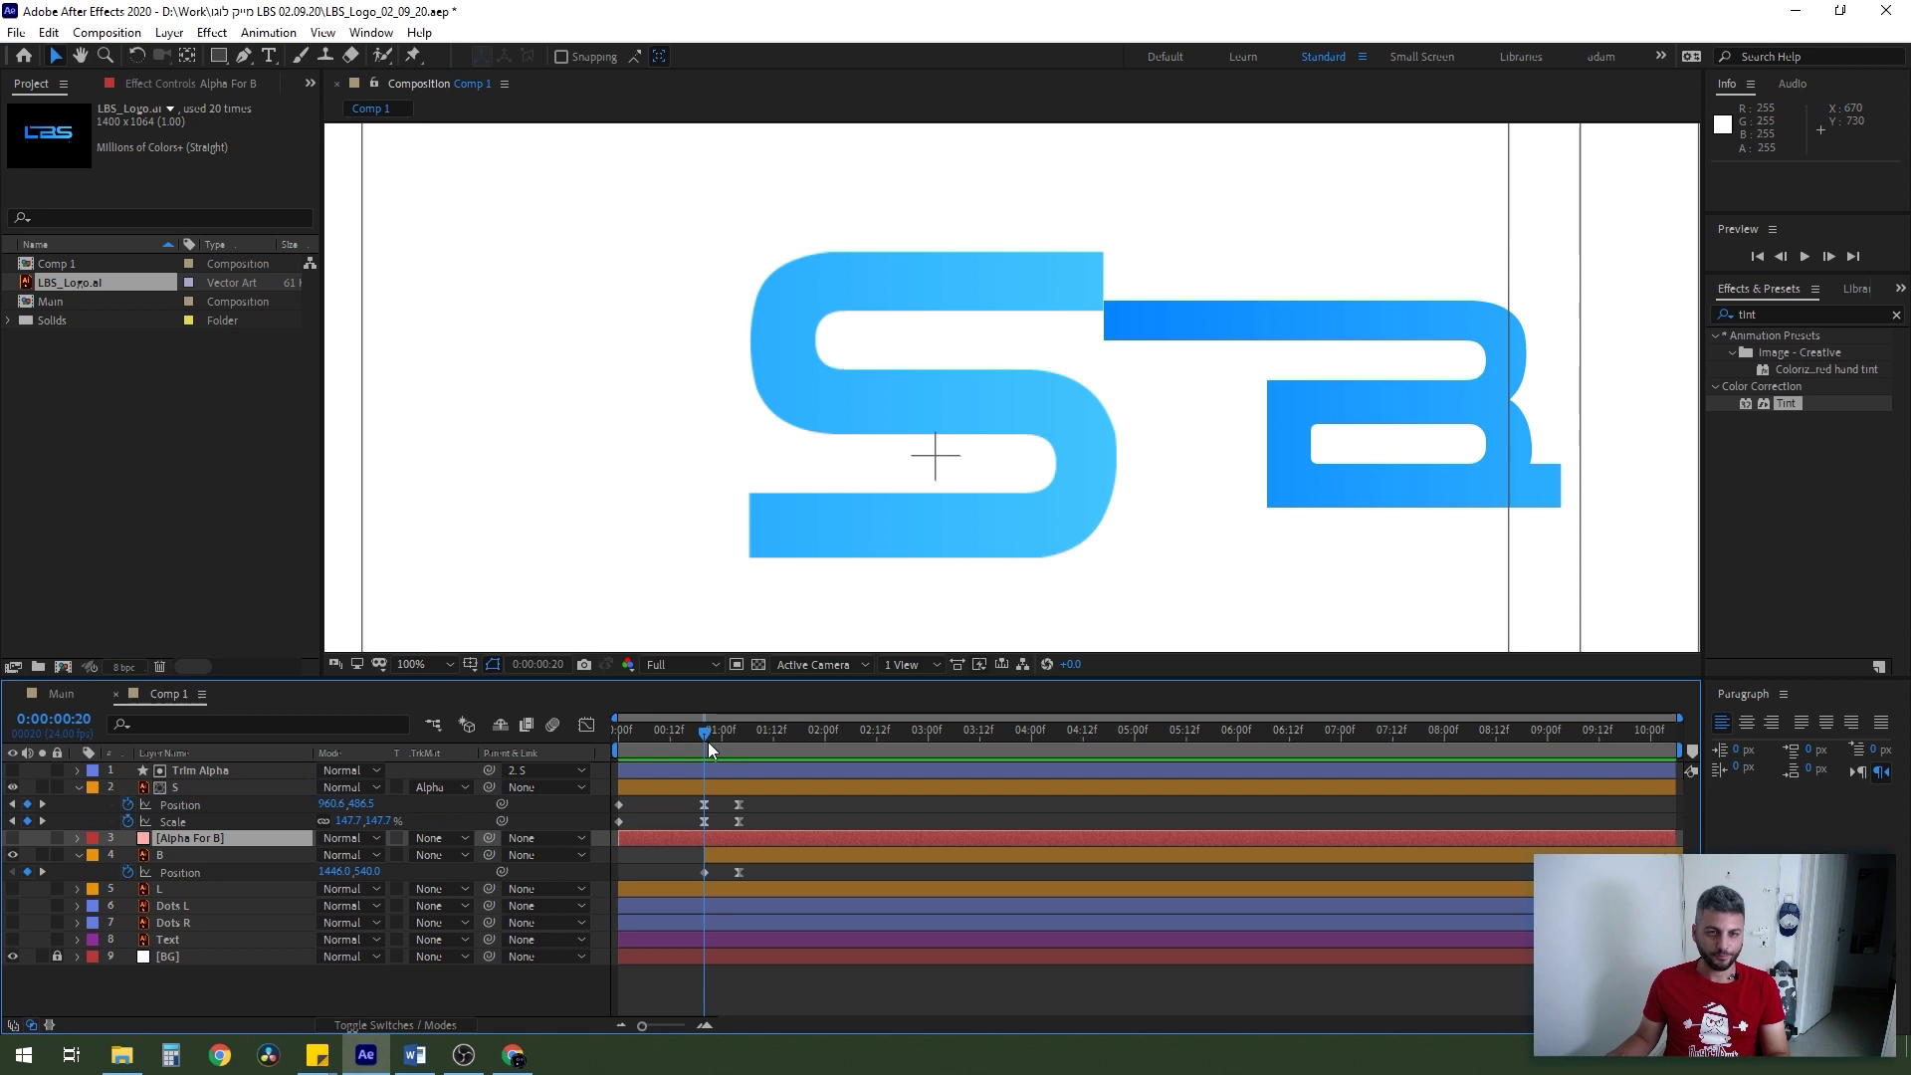
- At 1:04, draw a rectangular mask on the solid covering the B area
{"action": "left_click_drag", "start_coordinate": [722, 730], "coordinate": [742, 729]}
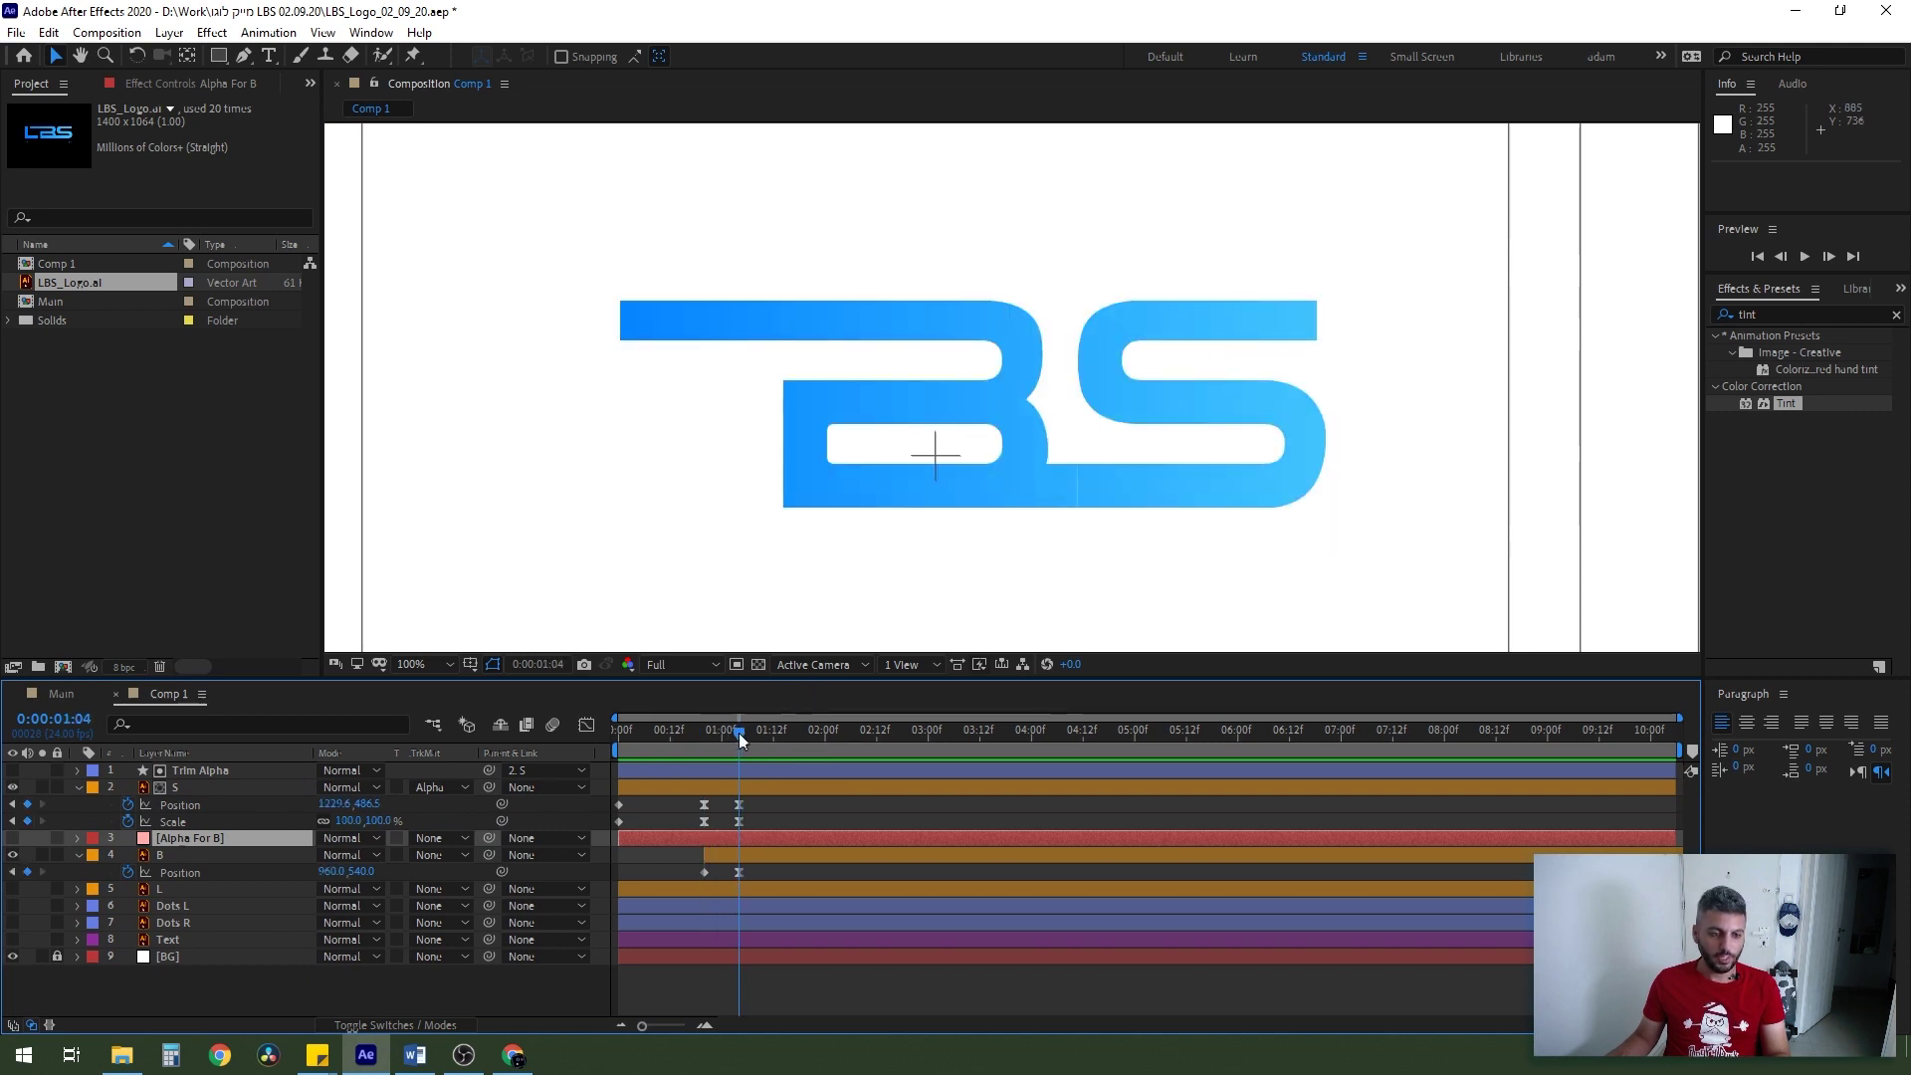
{"action": "left_click", "coordinate": [219, 56]}
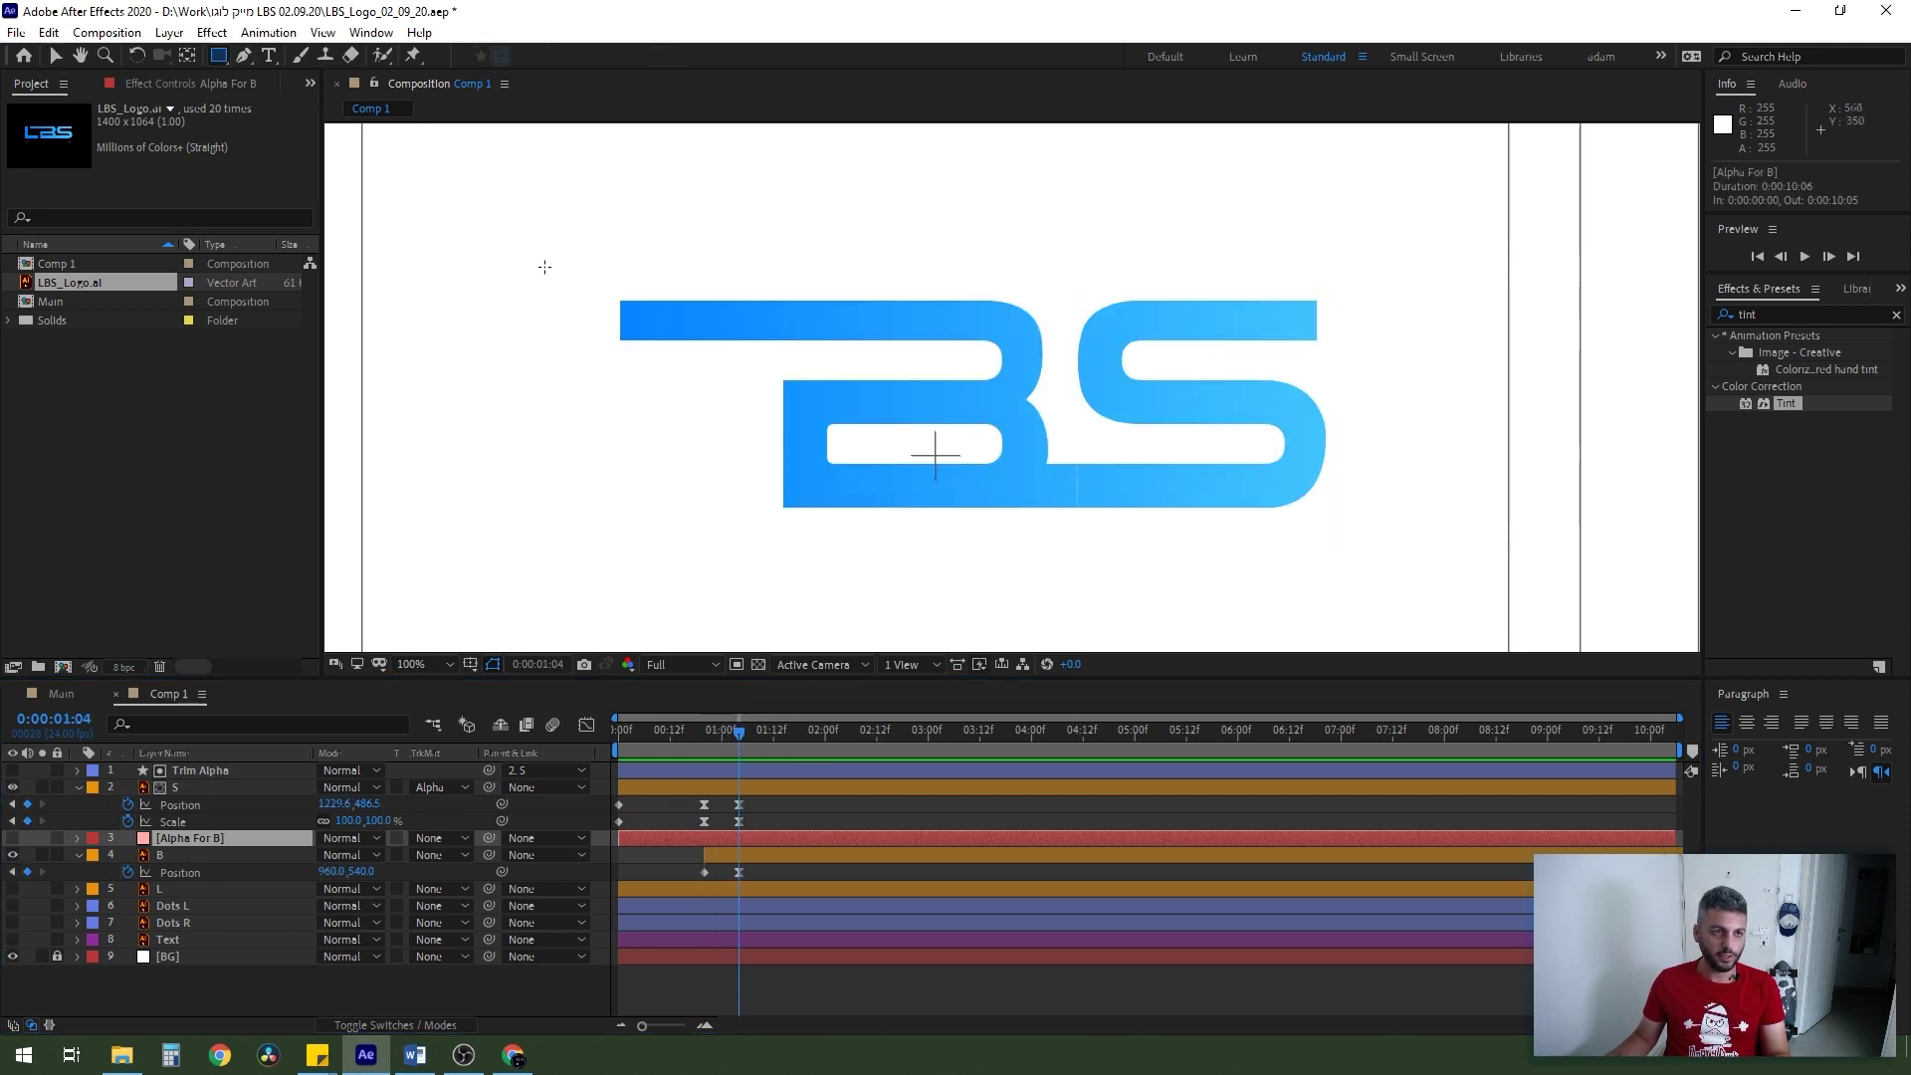
{"action": "left_click_drag", "start_coordinate": [544, 267], "coordinate": [1078, 546]}
{"action": "key", "text": "v"}
{"action": "left_click", "coordinate": [261, 905]}
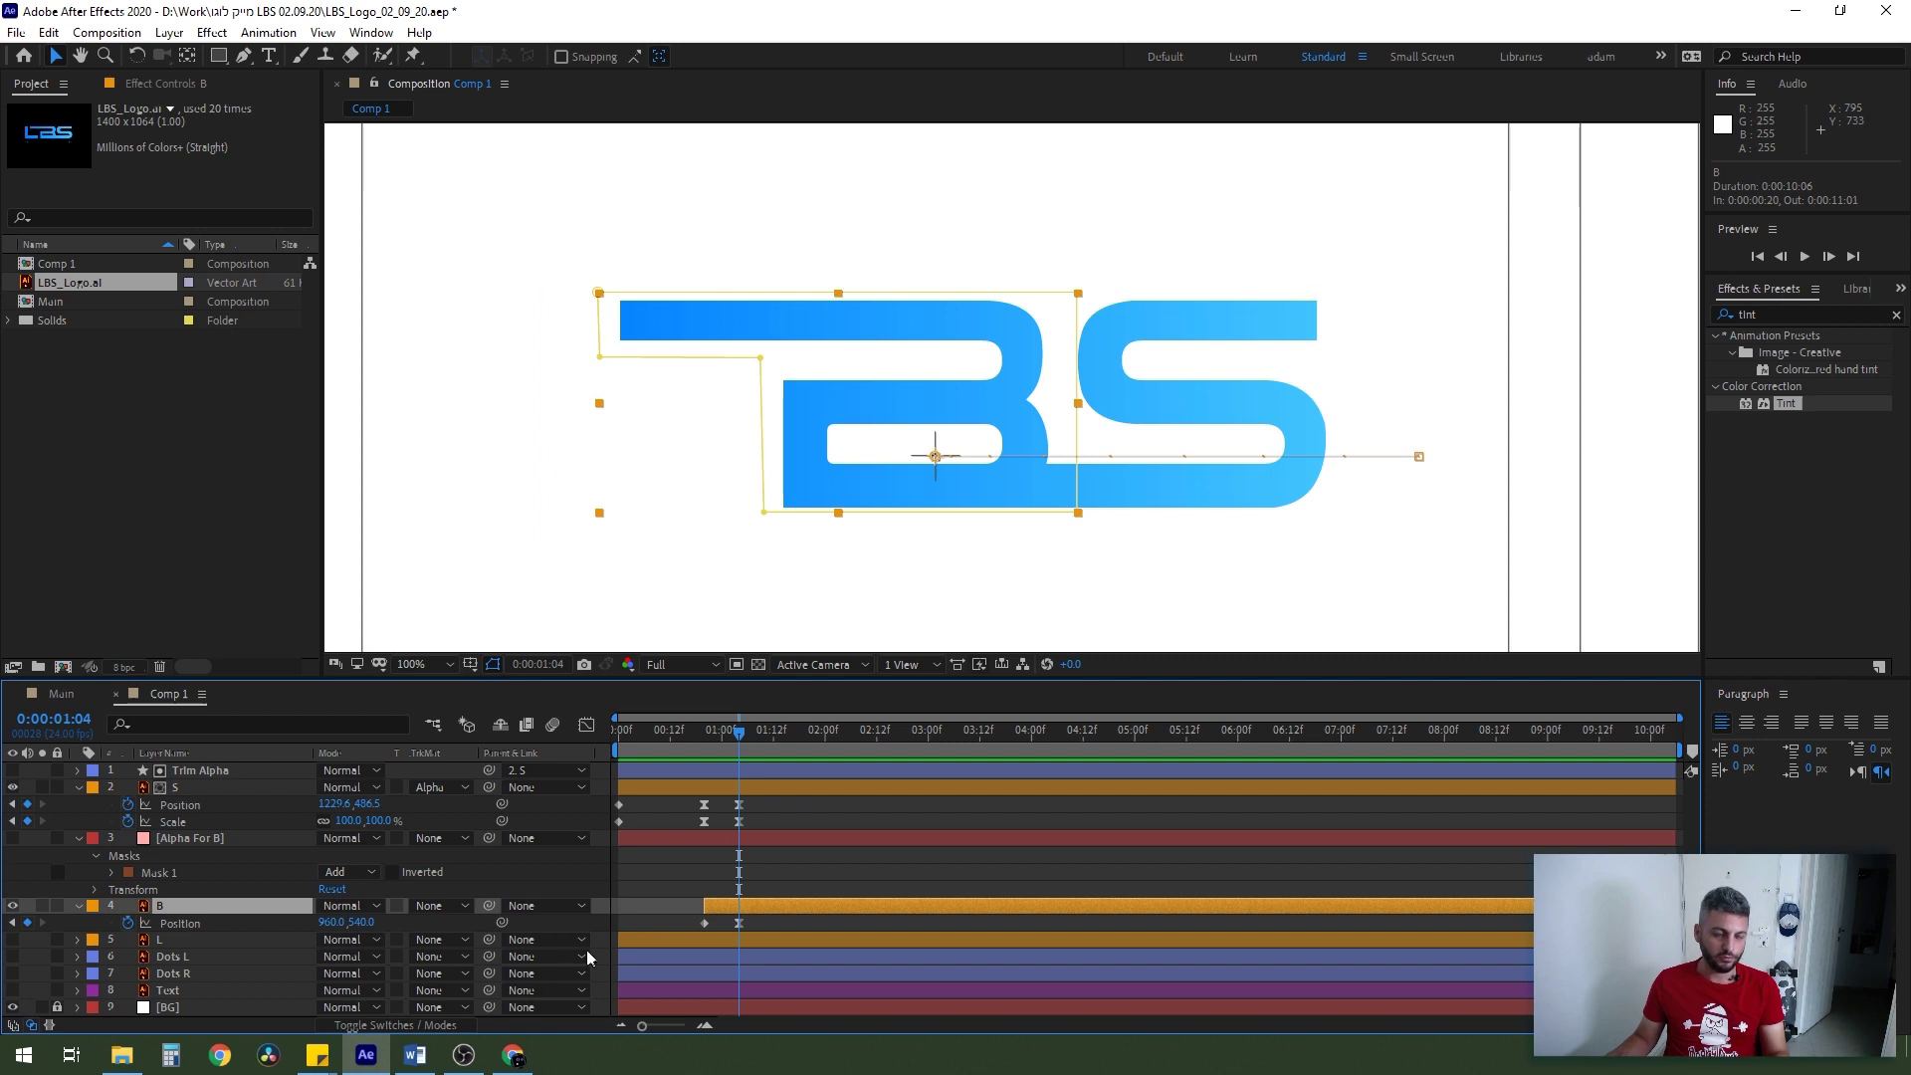
{"action": "left_click", "coordinate": [237, 838]}
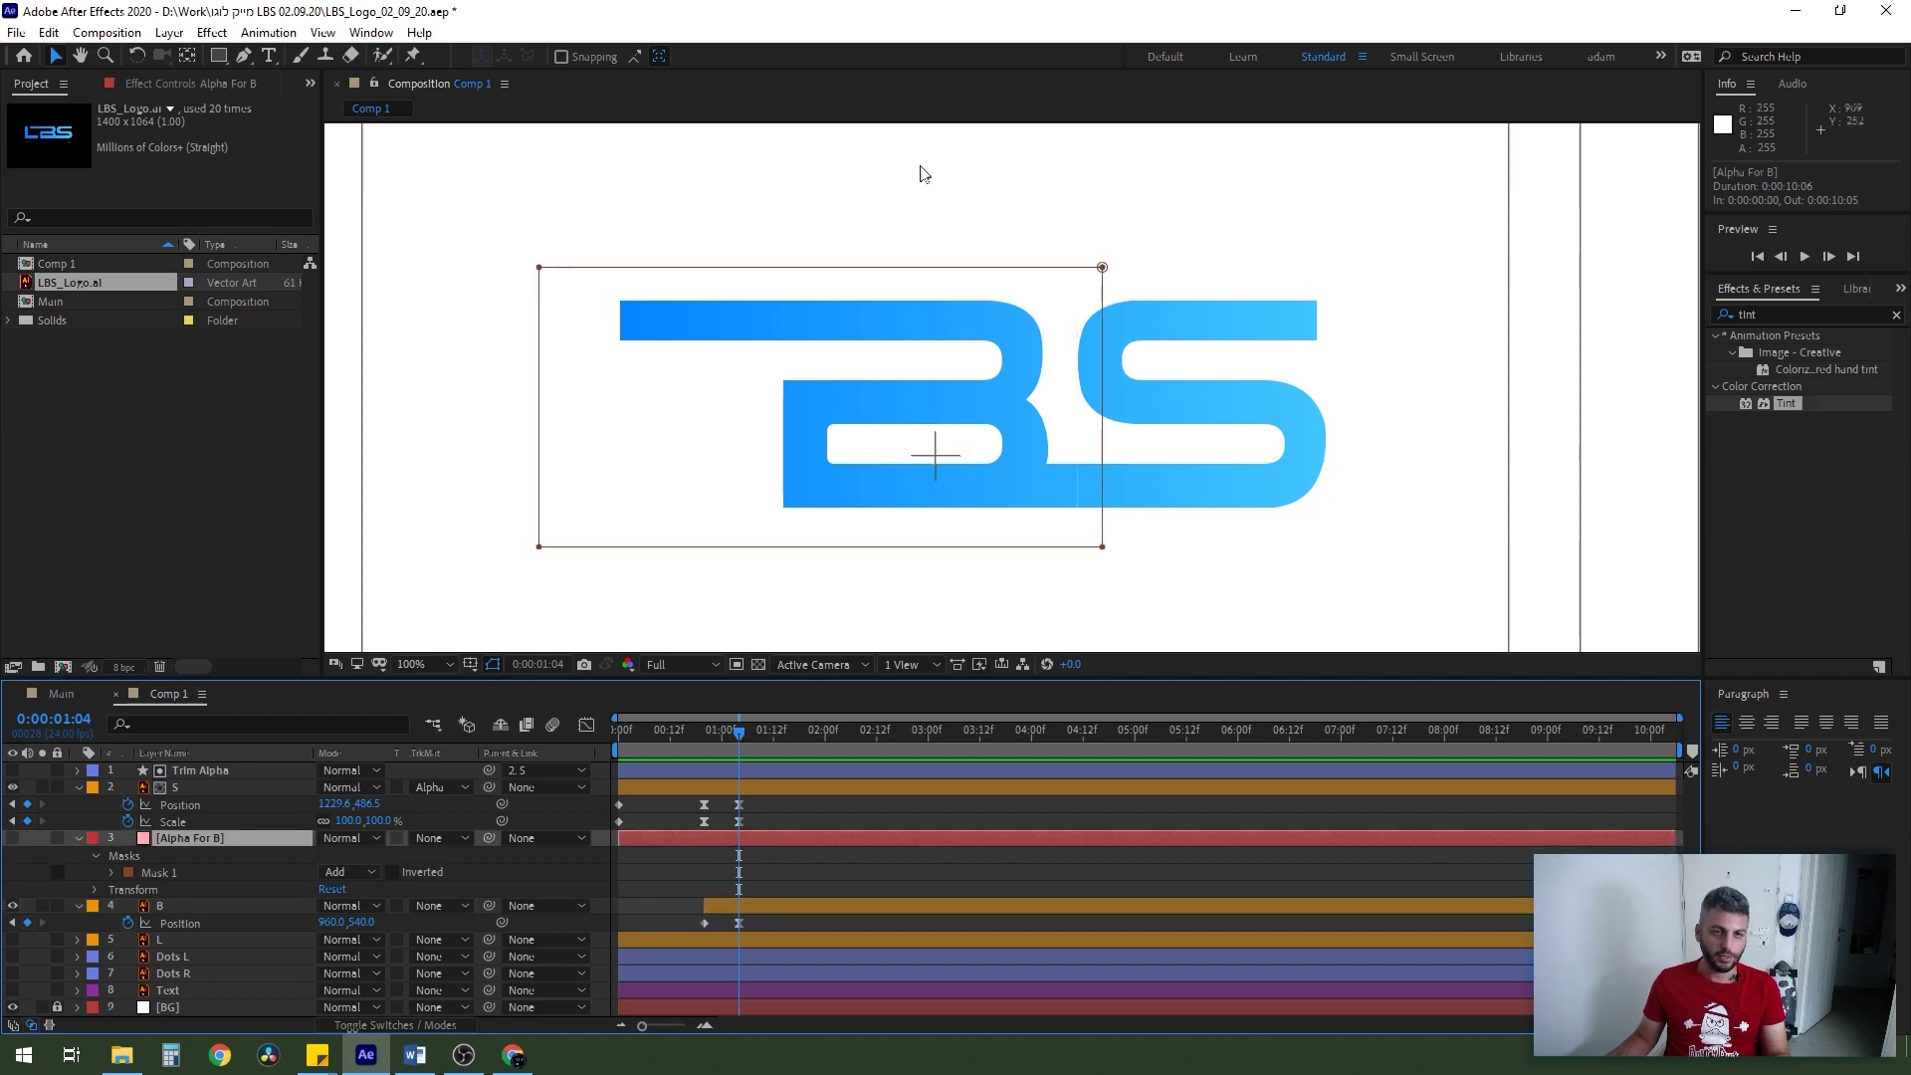
{"action": "left_click", "coordinate": [12, 838]}
{"action": "left_click", "coordinate": [12, 838]}
- Set B's track matte to Alpha Matte 'Alpha For B' and preview around 1 second
{"action": "left_click", "coordinate": [182, 905]}
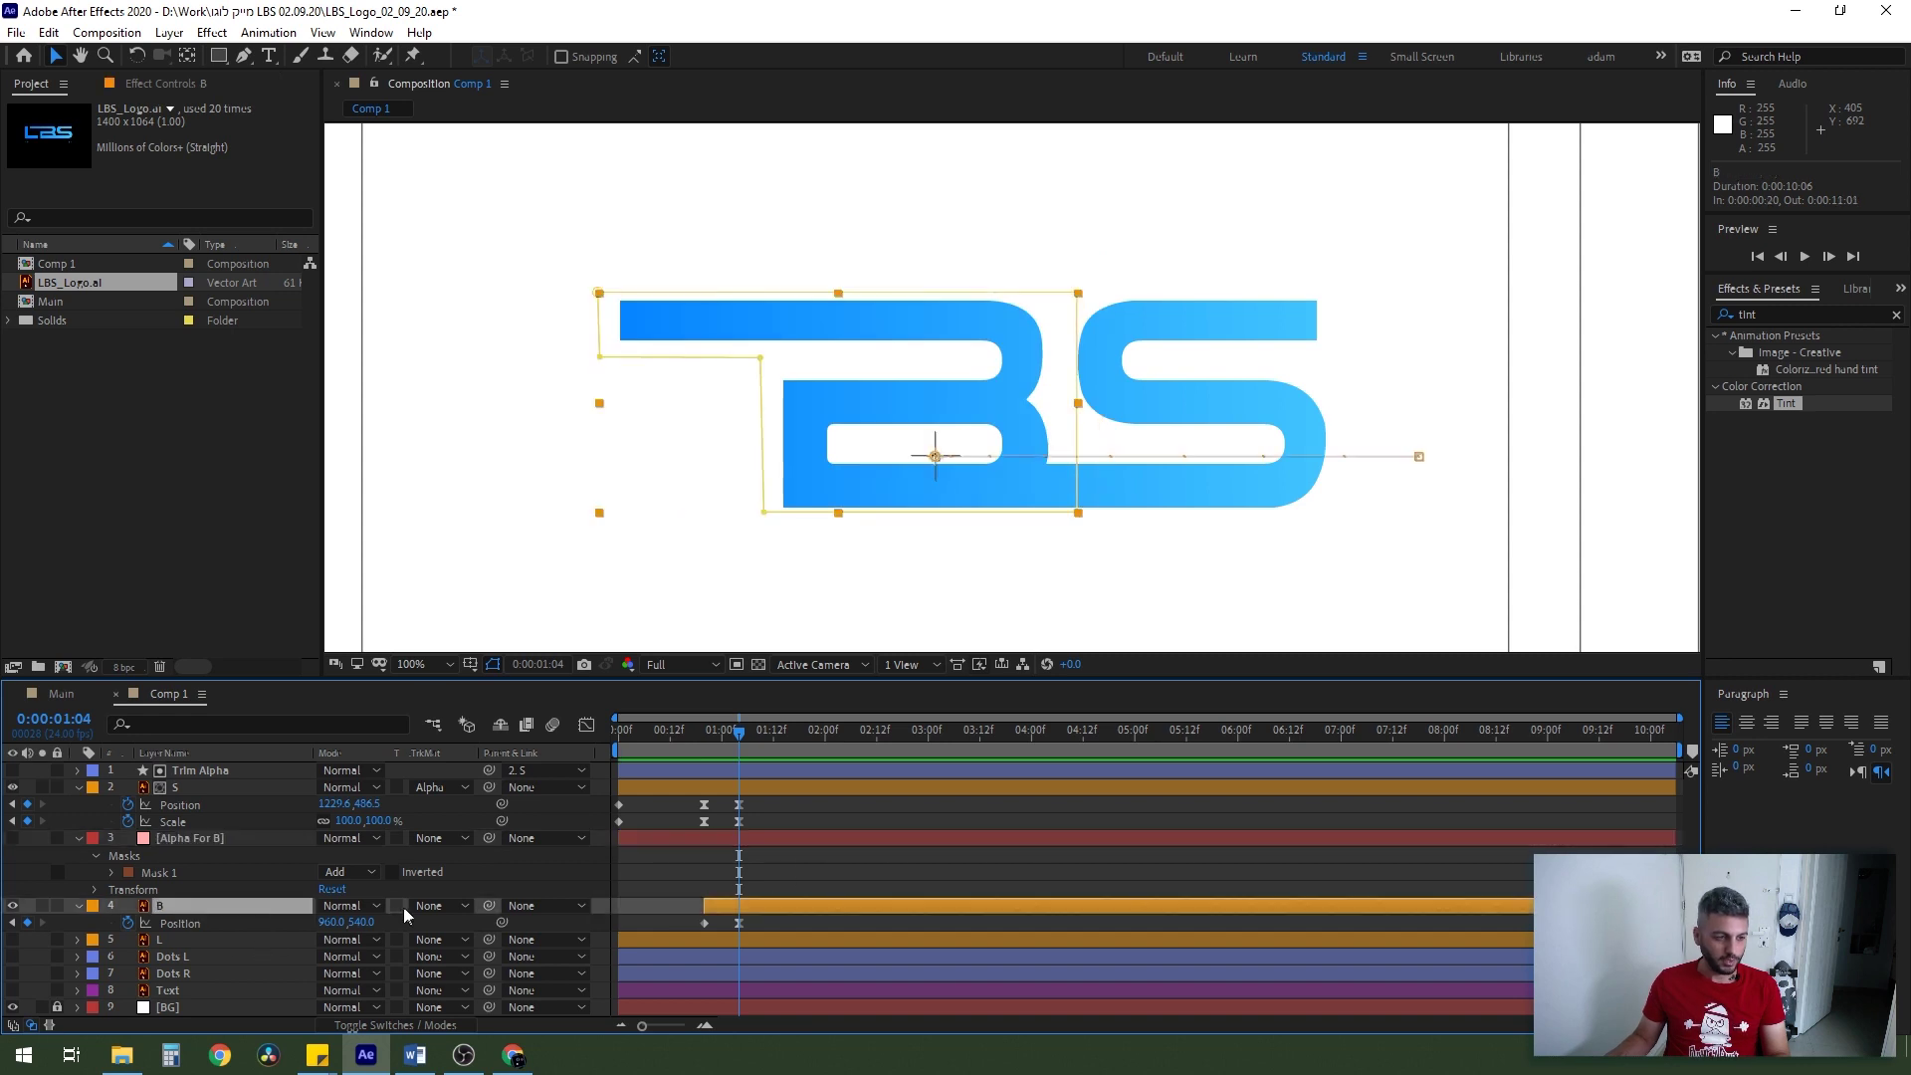
{"action": "left_click", "coordinate": [426, 905]}
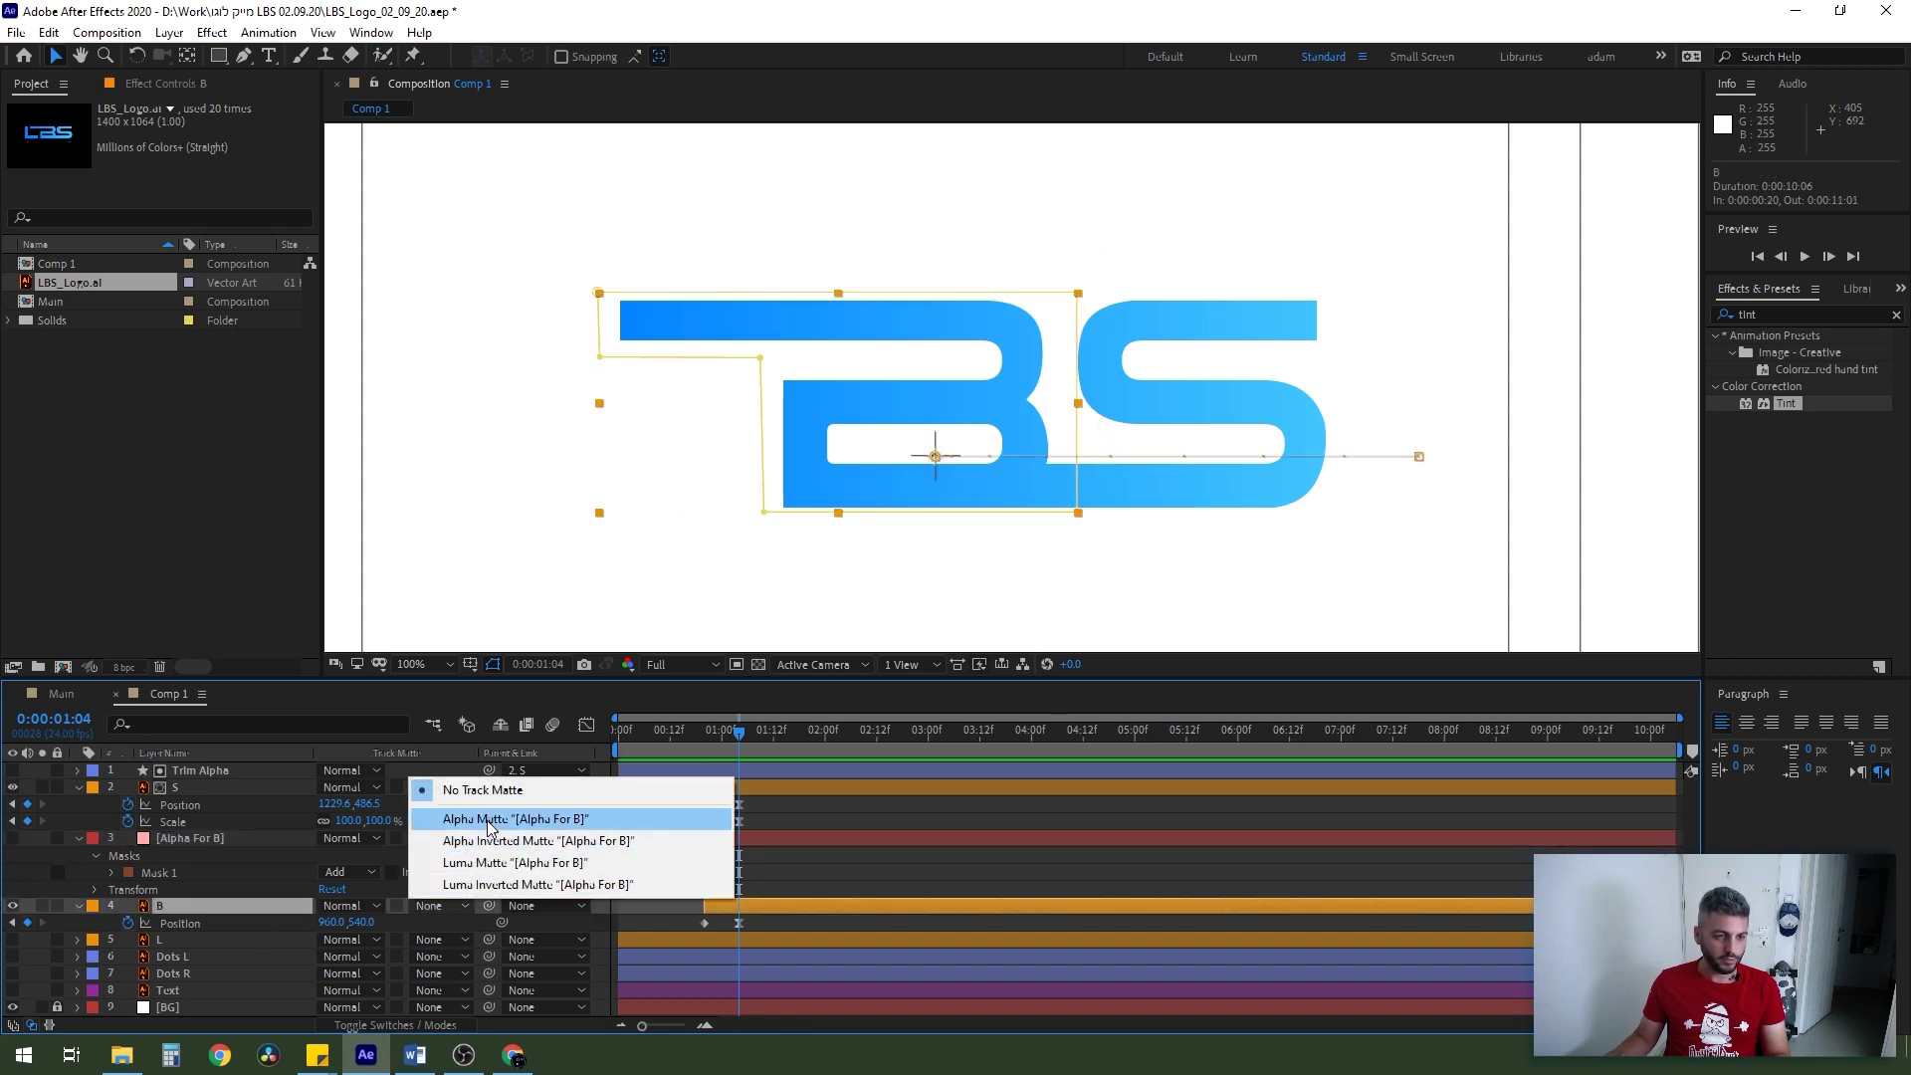
{"action": "left_click", "coordinate": [637, 816]}
{"action": "key", "text": "space"}
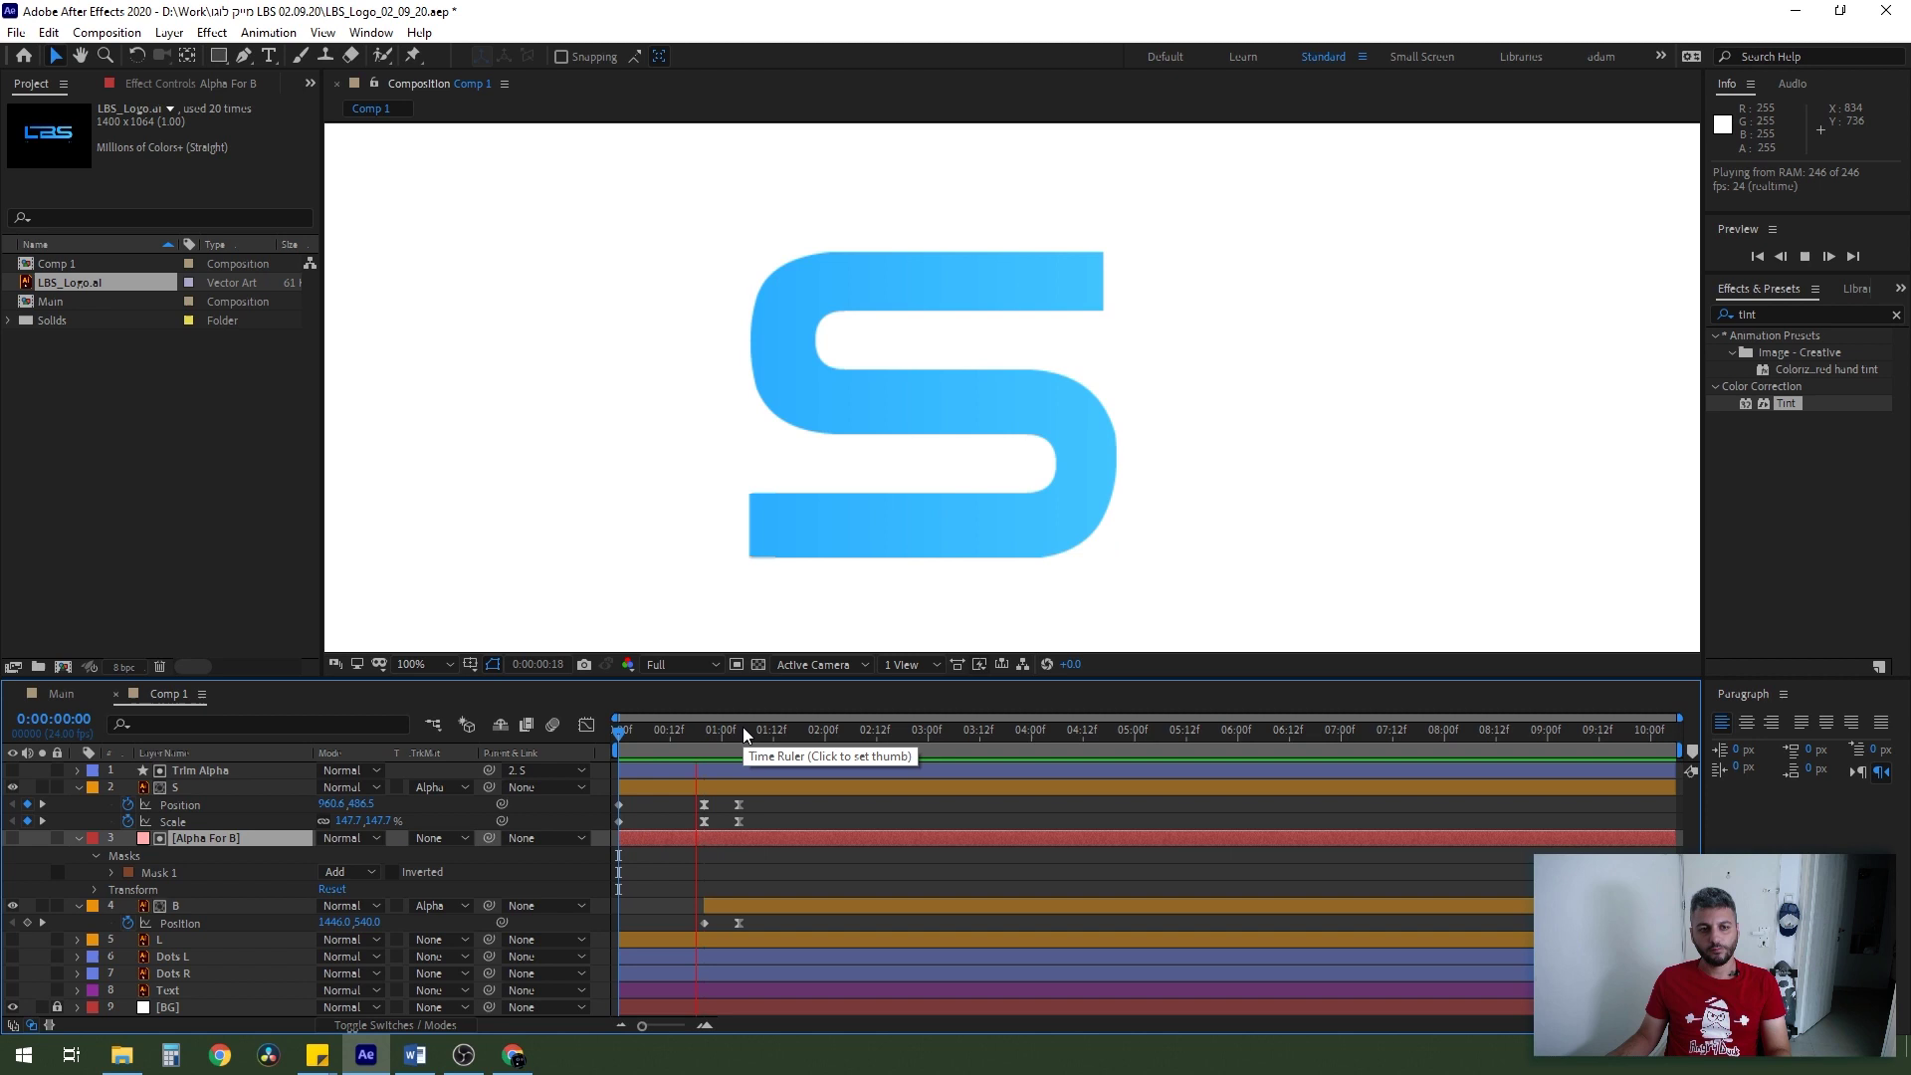
{"action": "left_click_drag", "start_coordinate": [720, 744], "coordinate": [704, 748]}
- Keyframe B's Scale at 147% at 0:20 and 100% at 1:04, then preview
{"action": "left_click", "coordinate": [175, 973]}
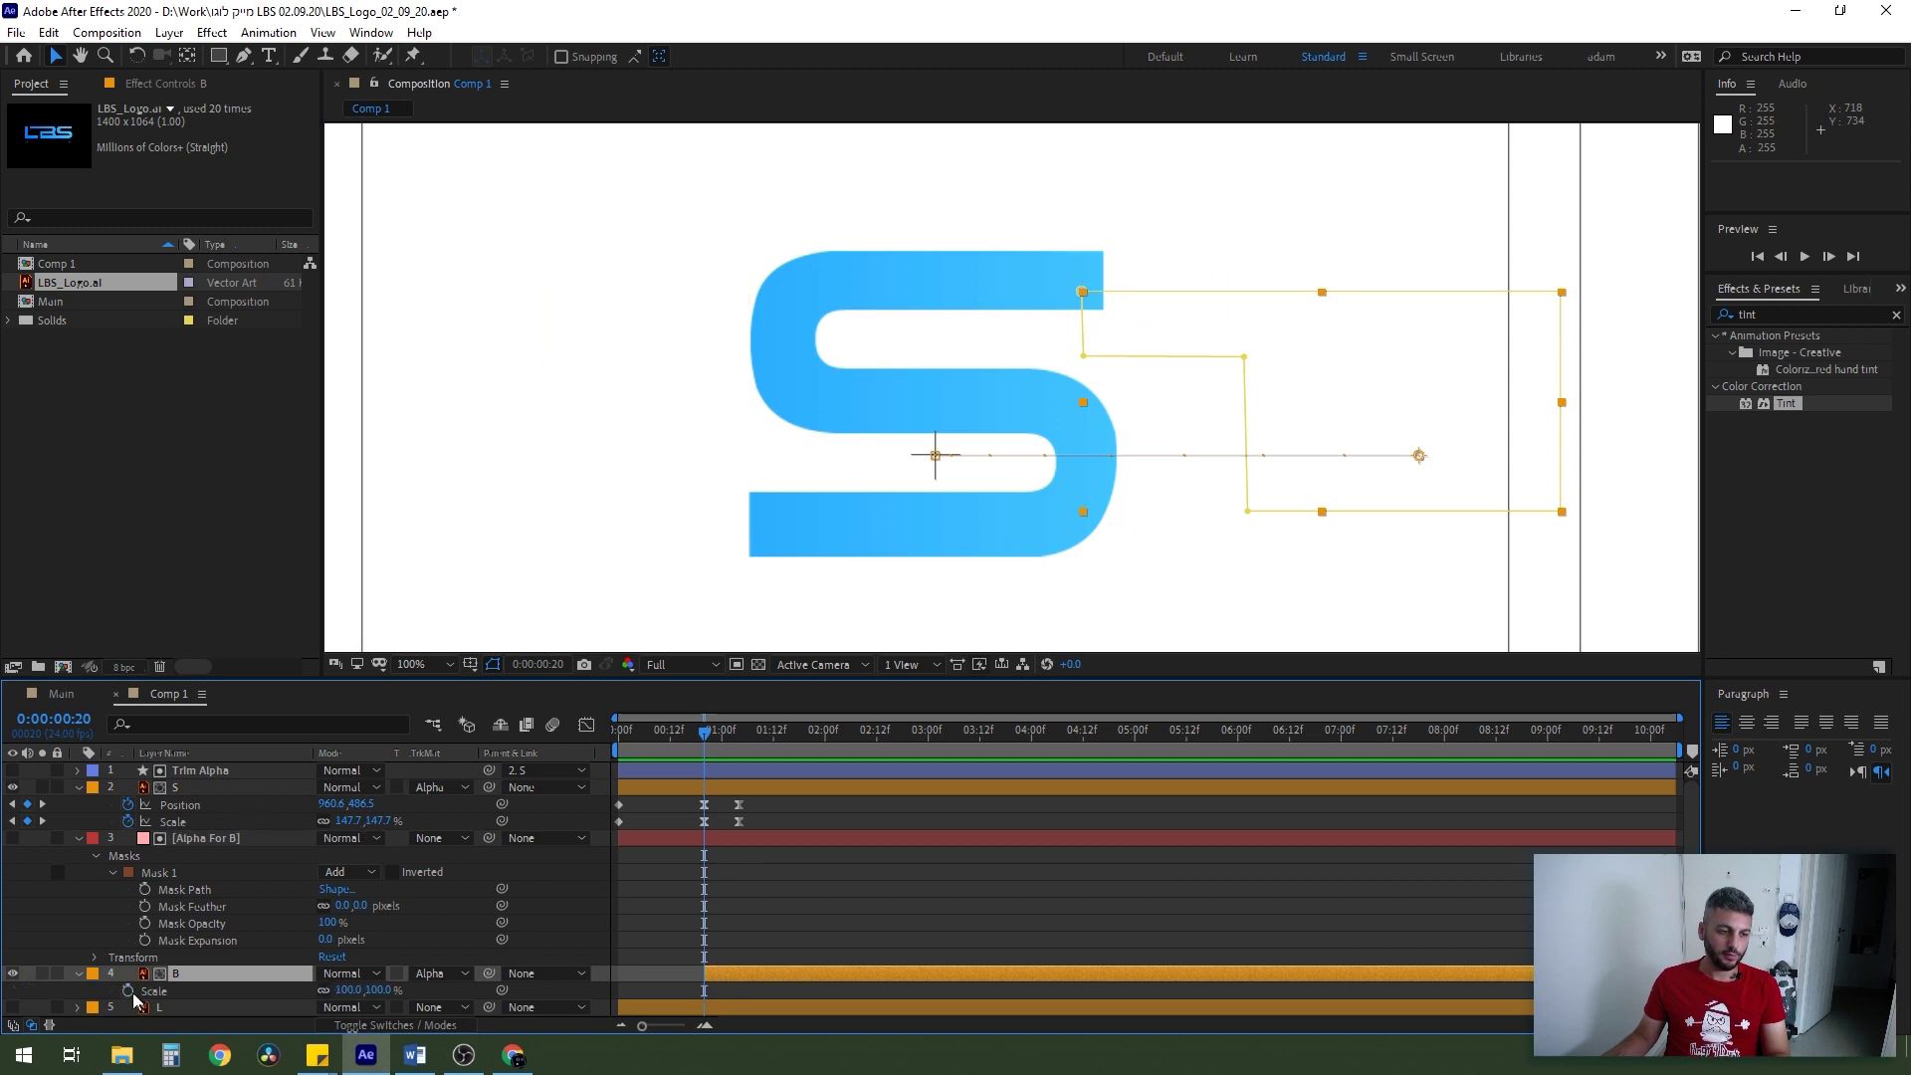
{"action": "left_click", "coordinate": [128, 992]}
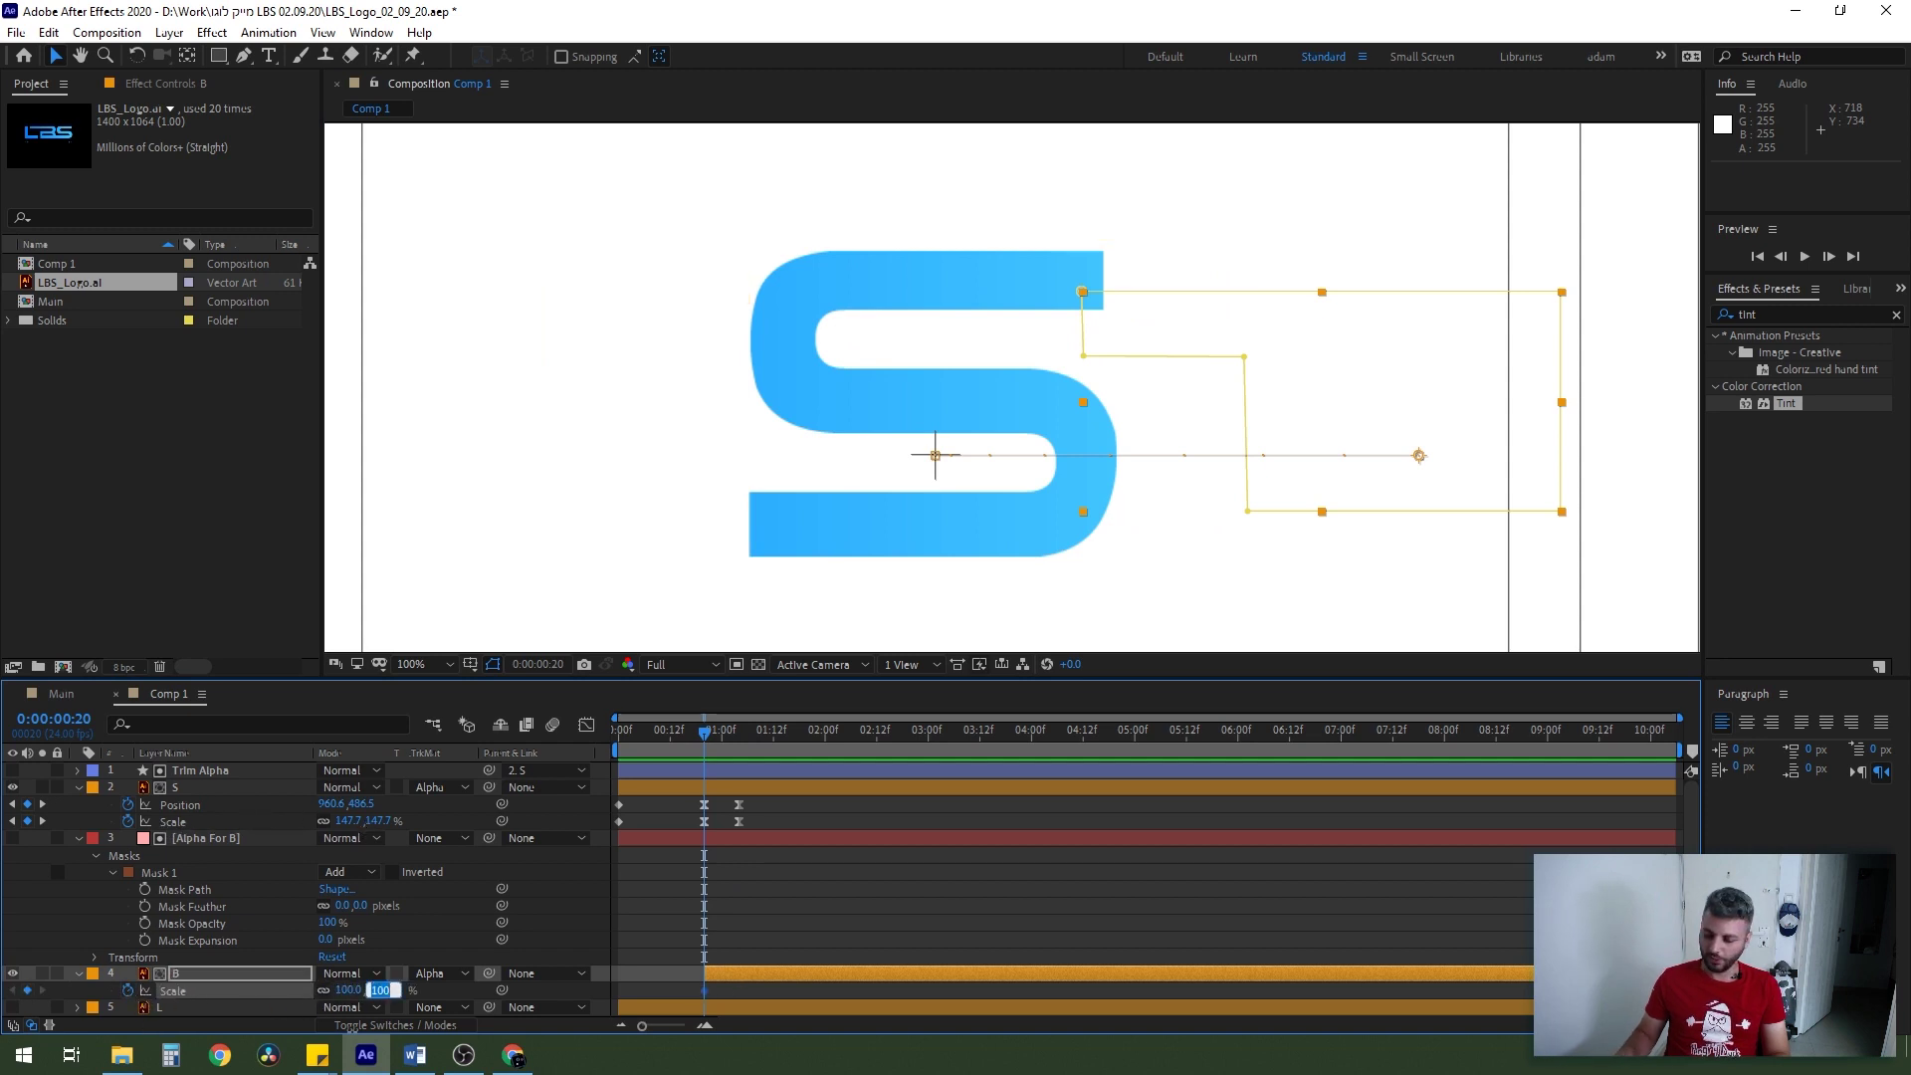
{"action": "type", "text": "147"}
{"action": "key", "text": "Return"}
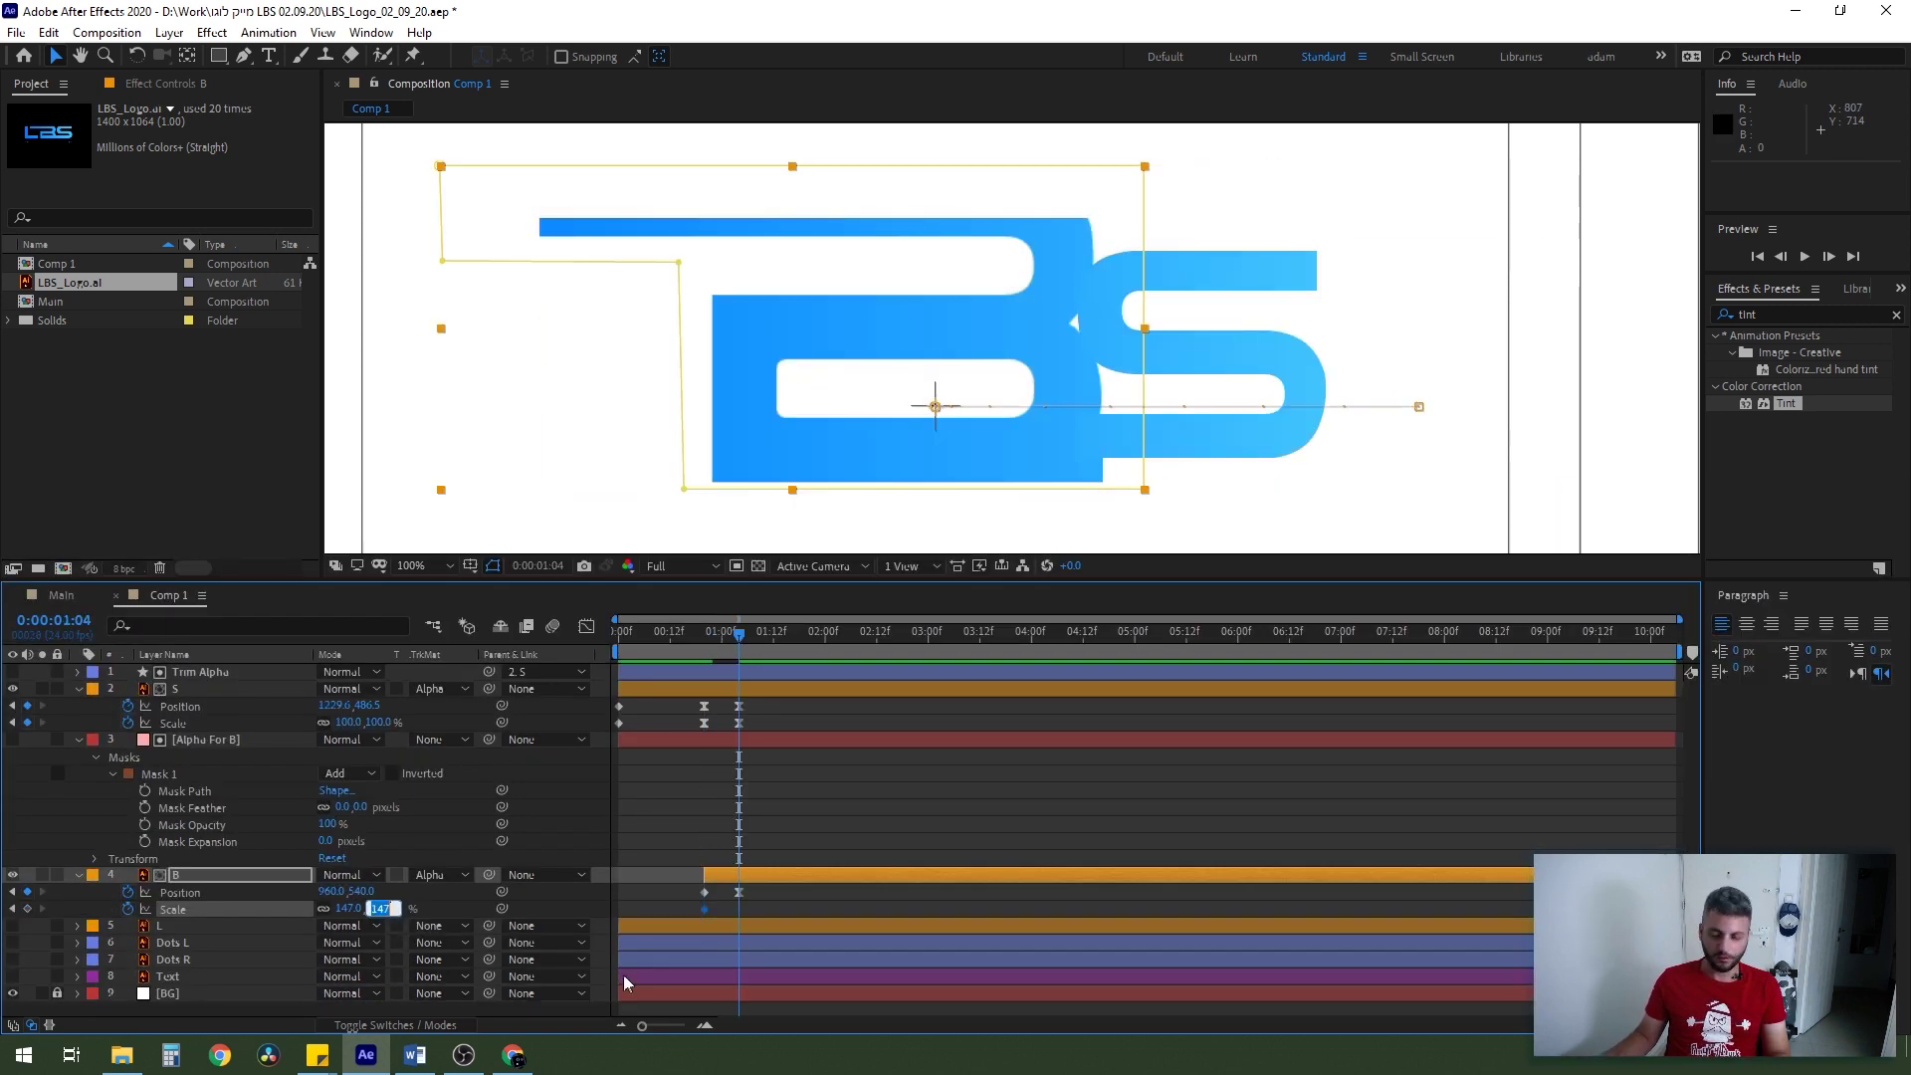
{"action": "type", "text": "00"}
{"action": "key", "text": "Return"}
{"action": "key", "text": "comma"}
{"action": "key", "text": "space"}
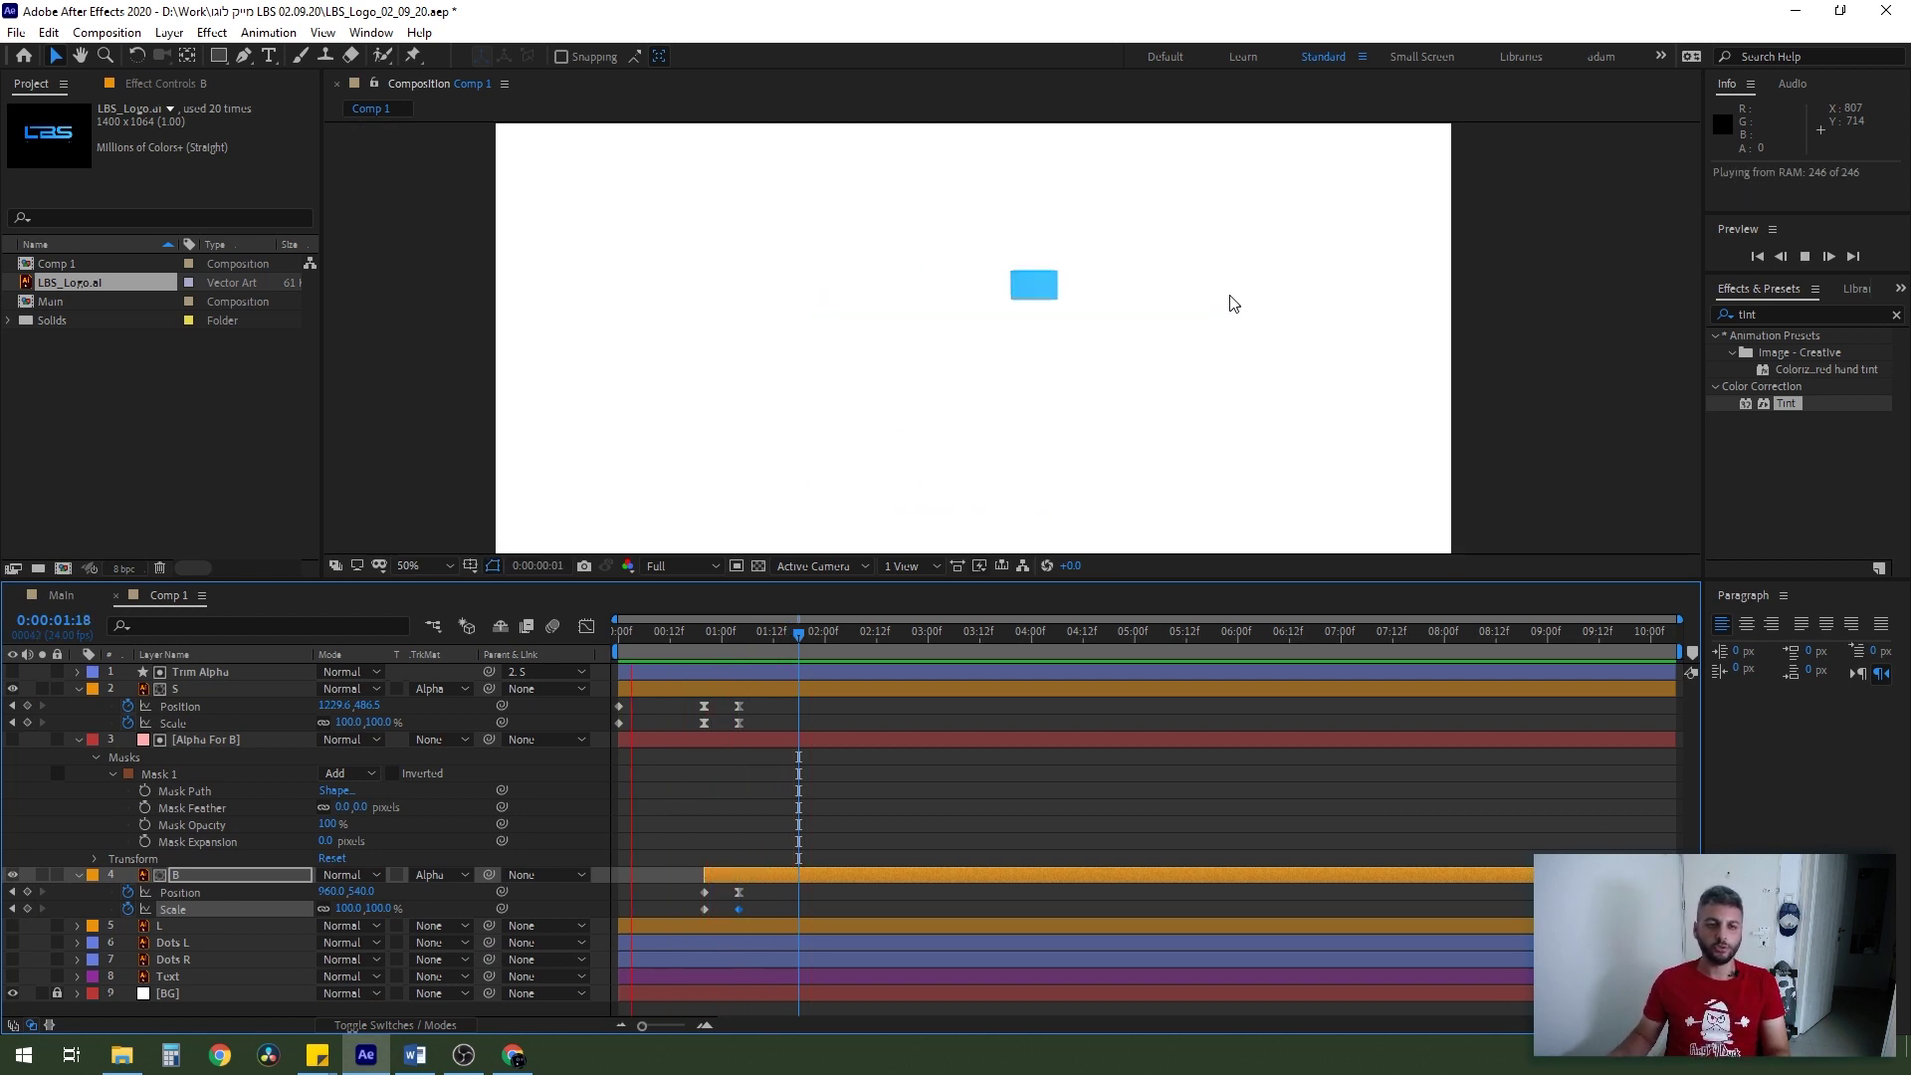
{"action": "key", "text": "space"}
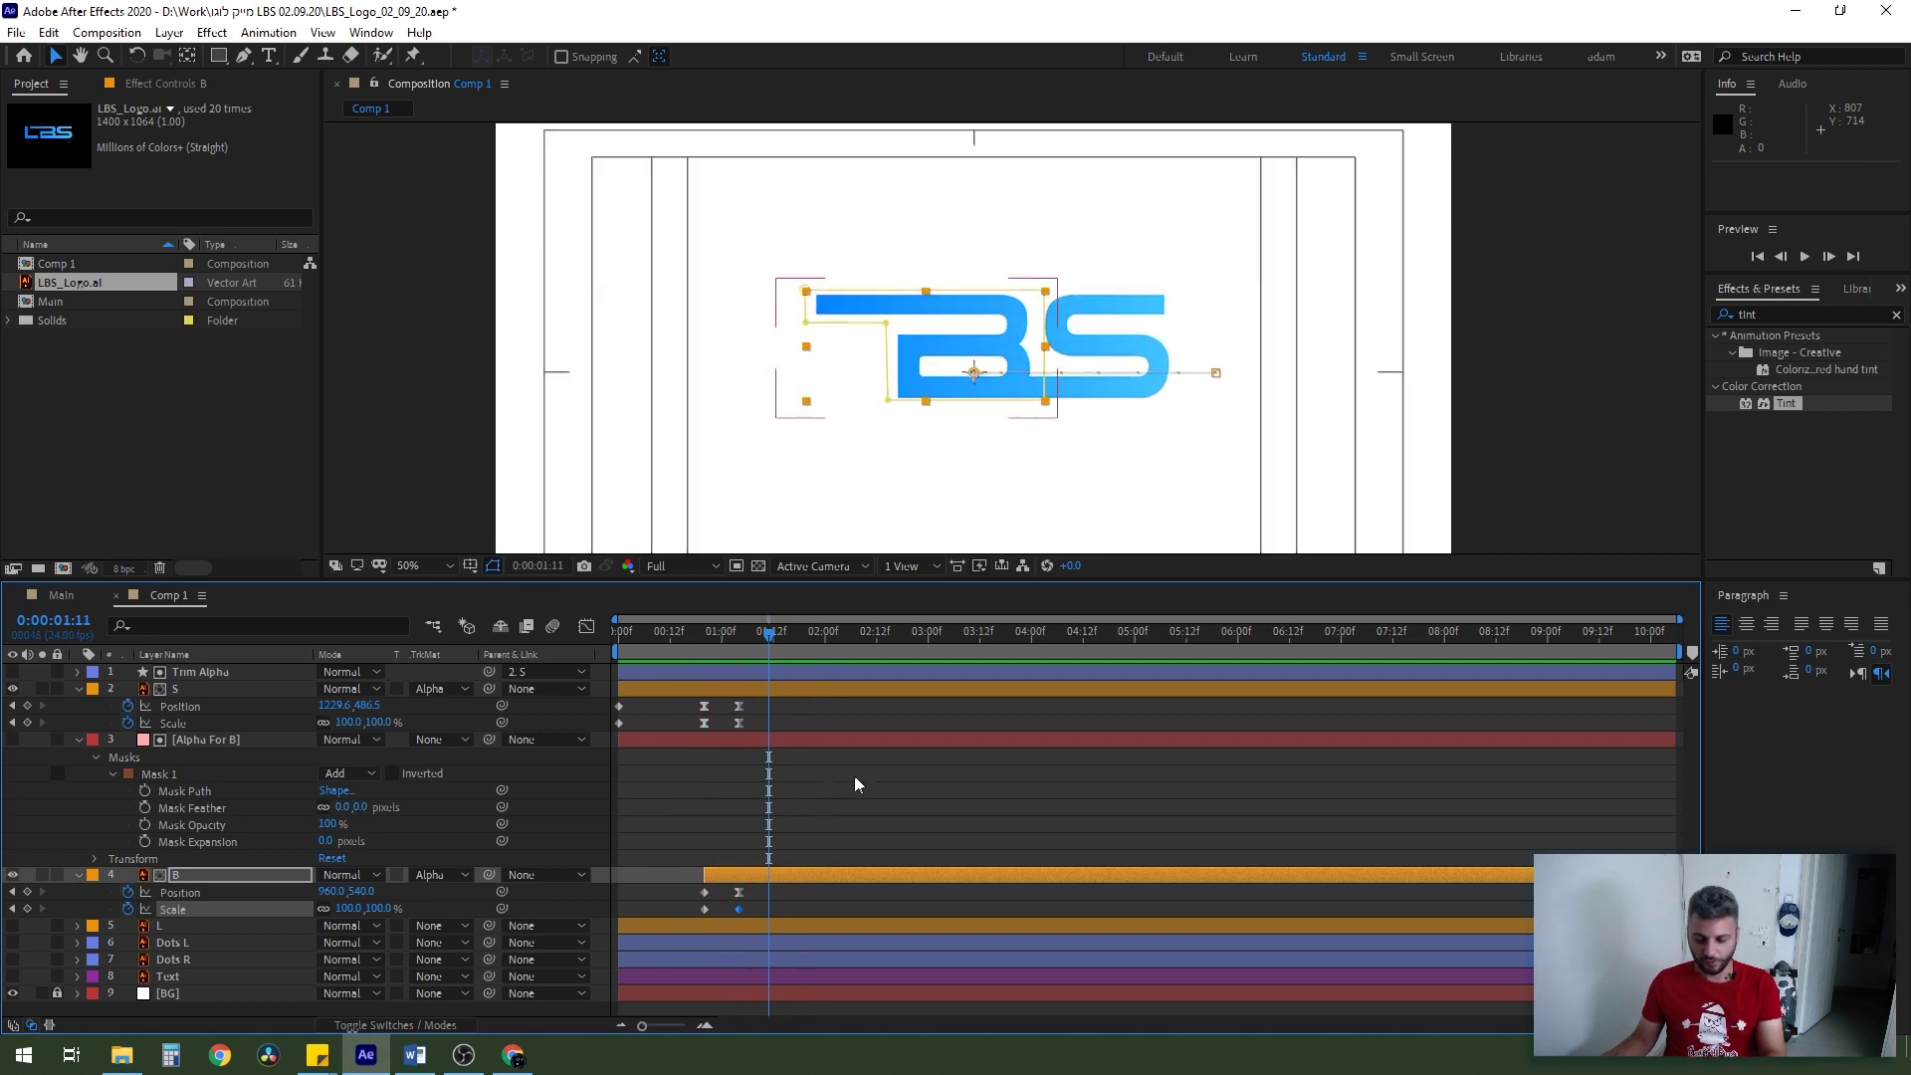
{"action": "key", "text": "space"}
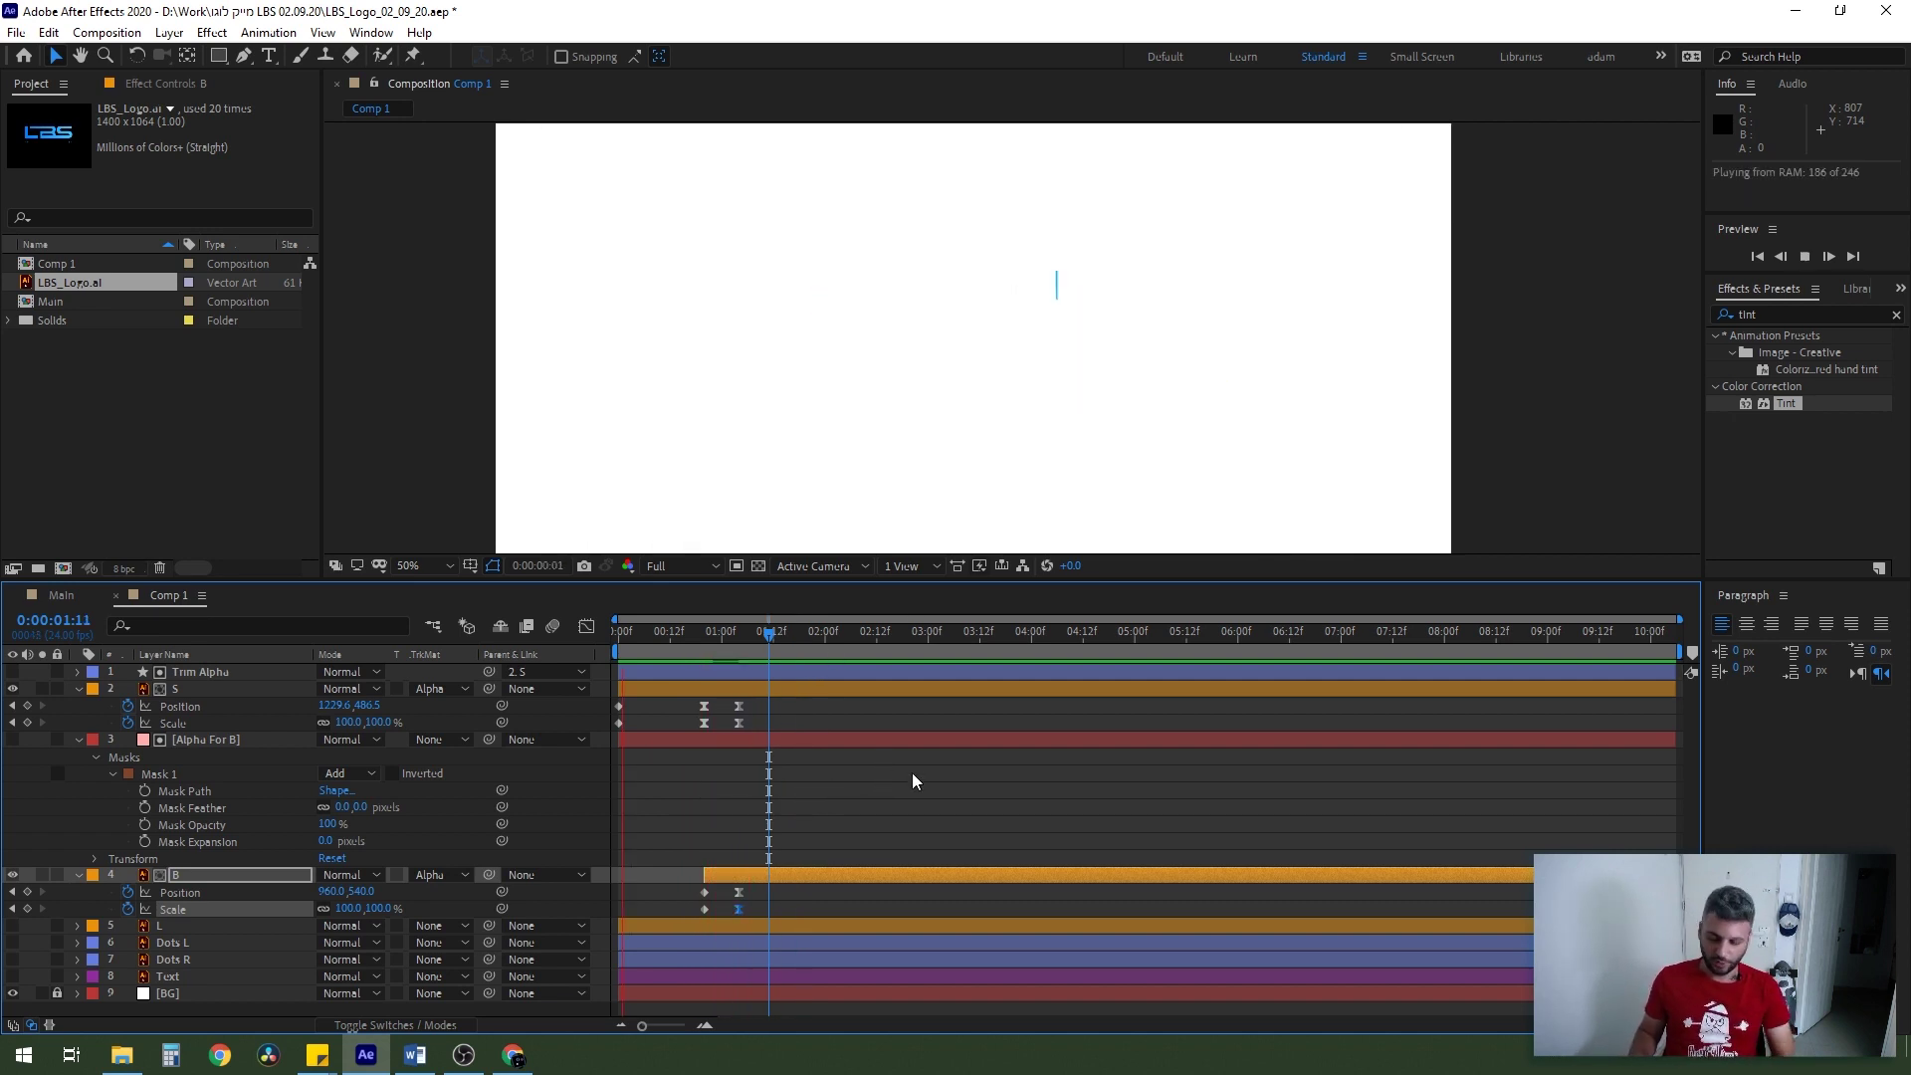
{"action": "key", "text": "space"}
- Collapse the Alpha For B, S and B layers and recentre the logo at 100% zoom
{"action": "left_click_drag", "start_coordinate": [777, 647], "coordinate": [741, 647]}
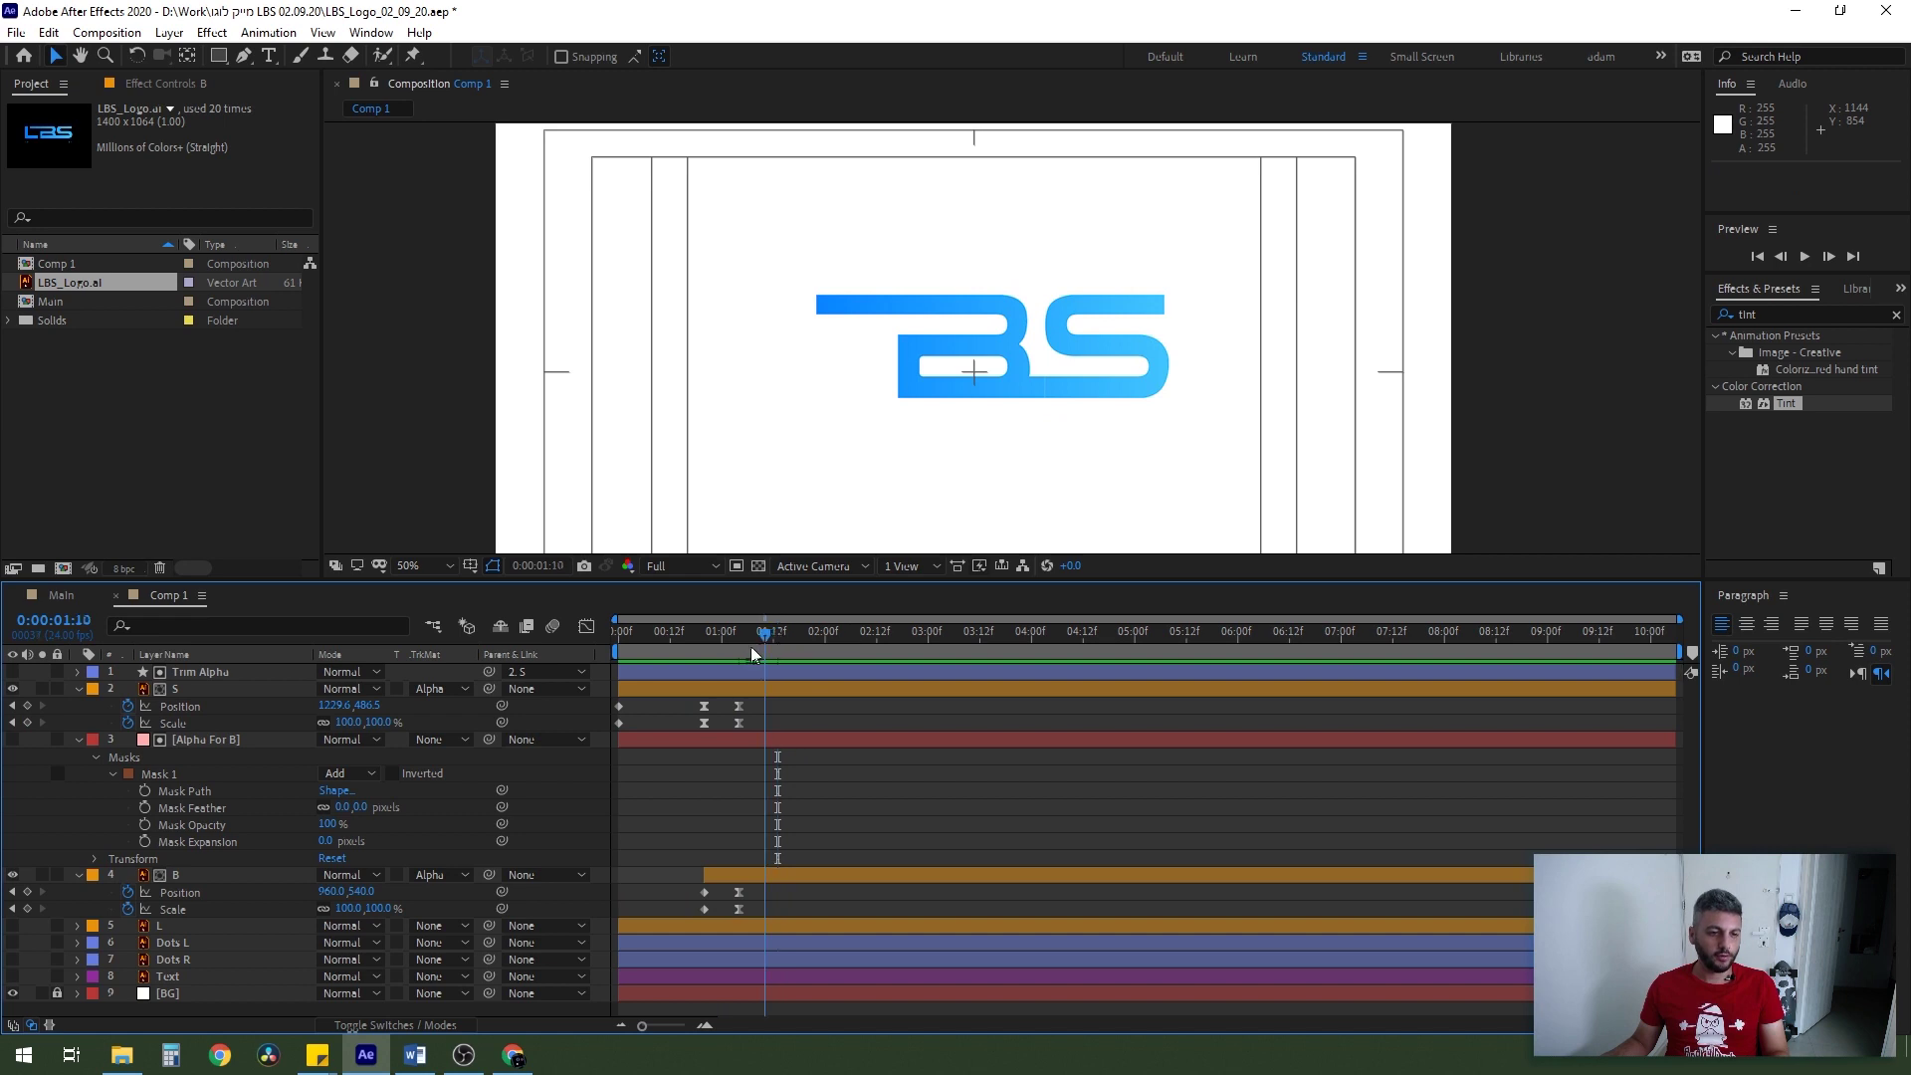
{"action": "left_click", "coordinate": [79, 740]}
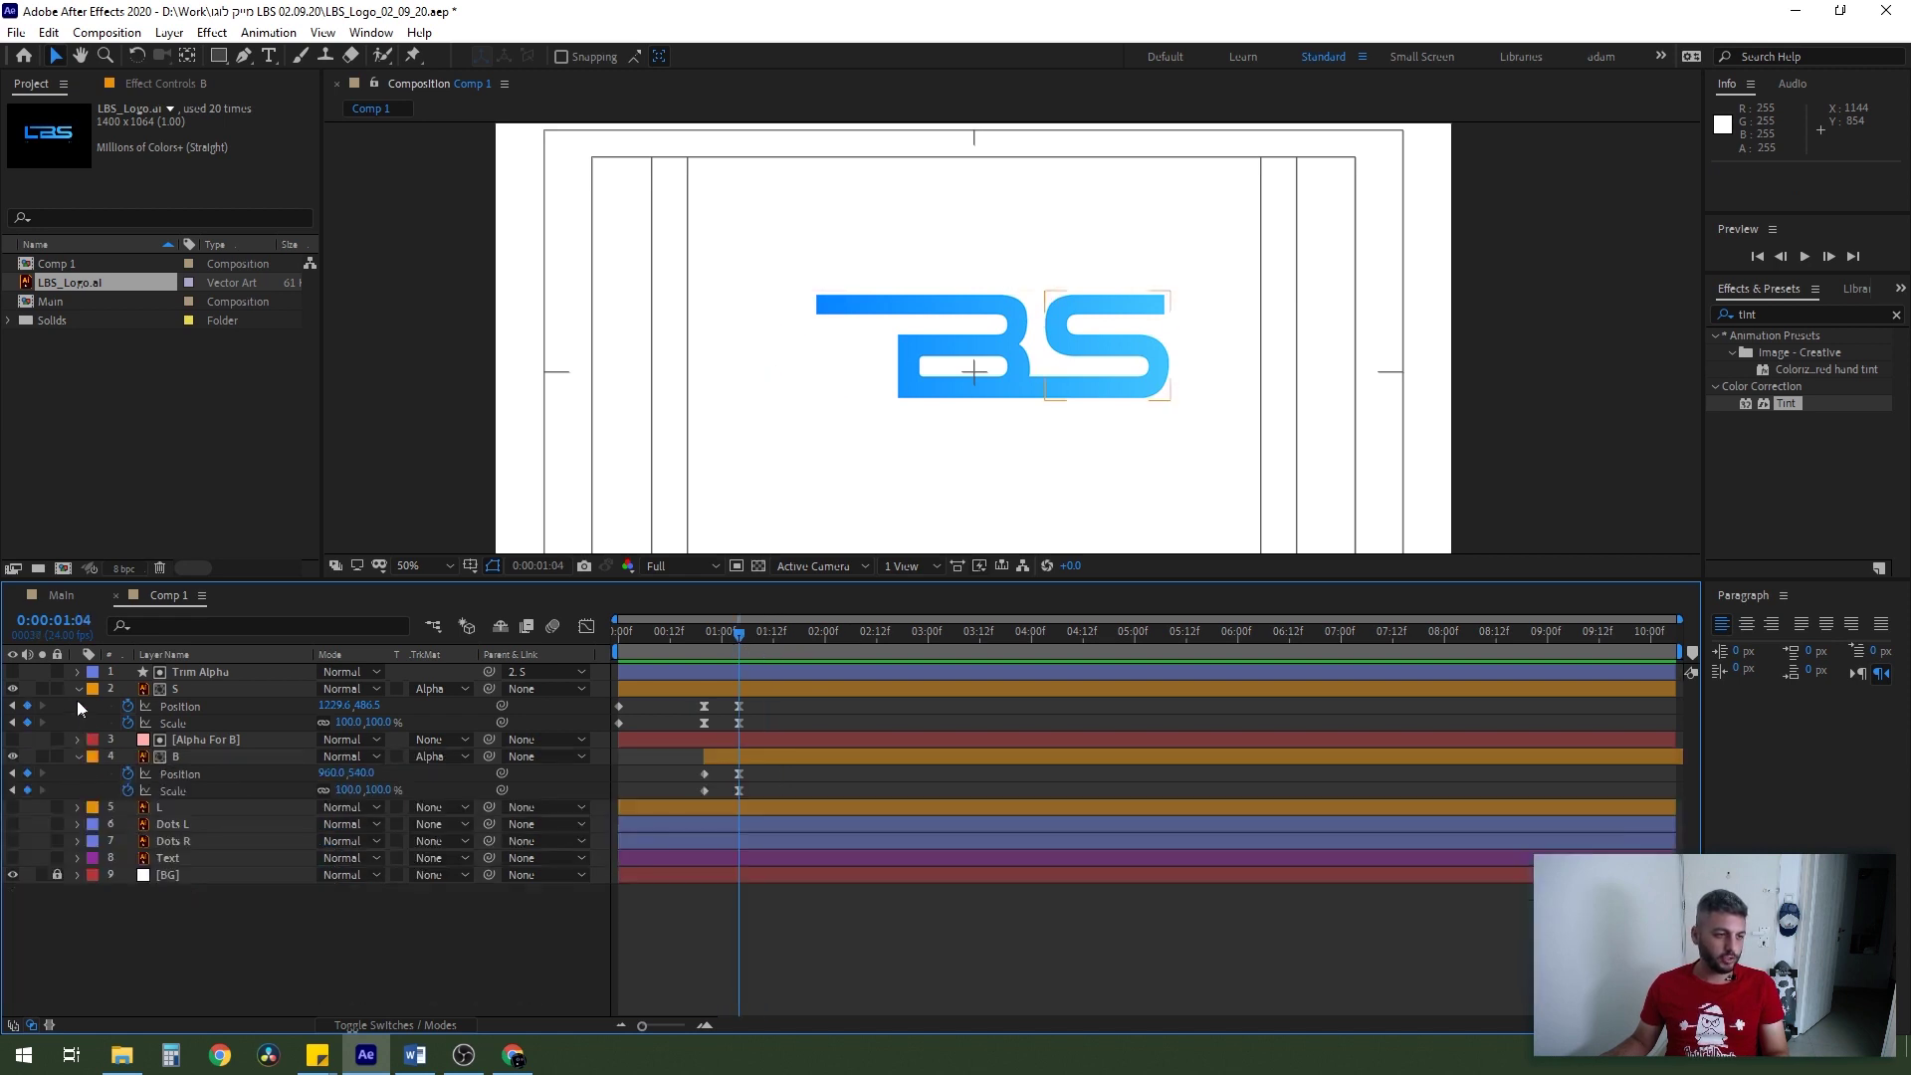
{"action": "left_click", "coordinate": [79, 688]}
{"action": "left_click", "coordinate": [78, 722]}
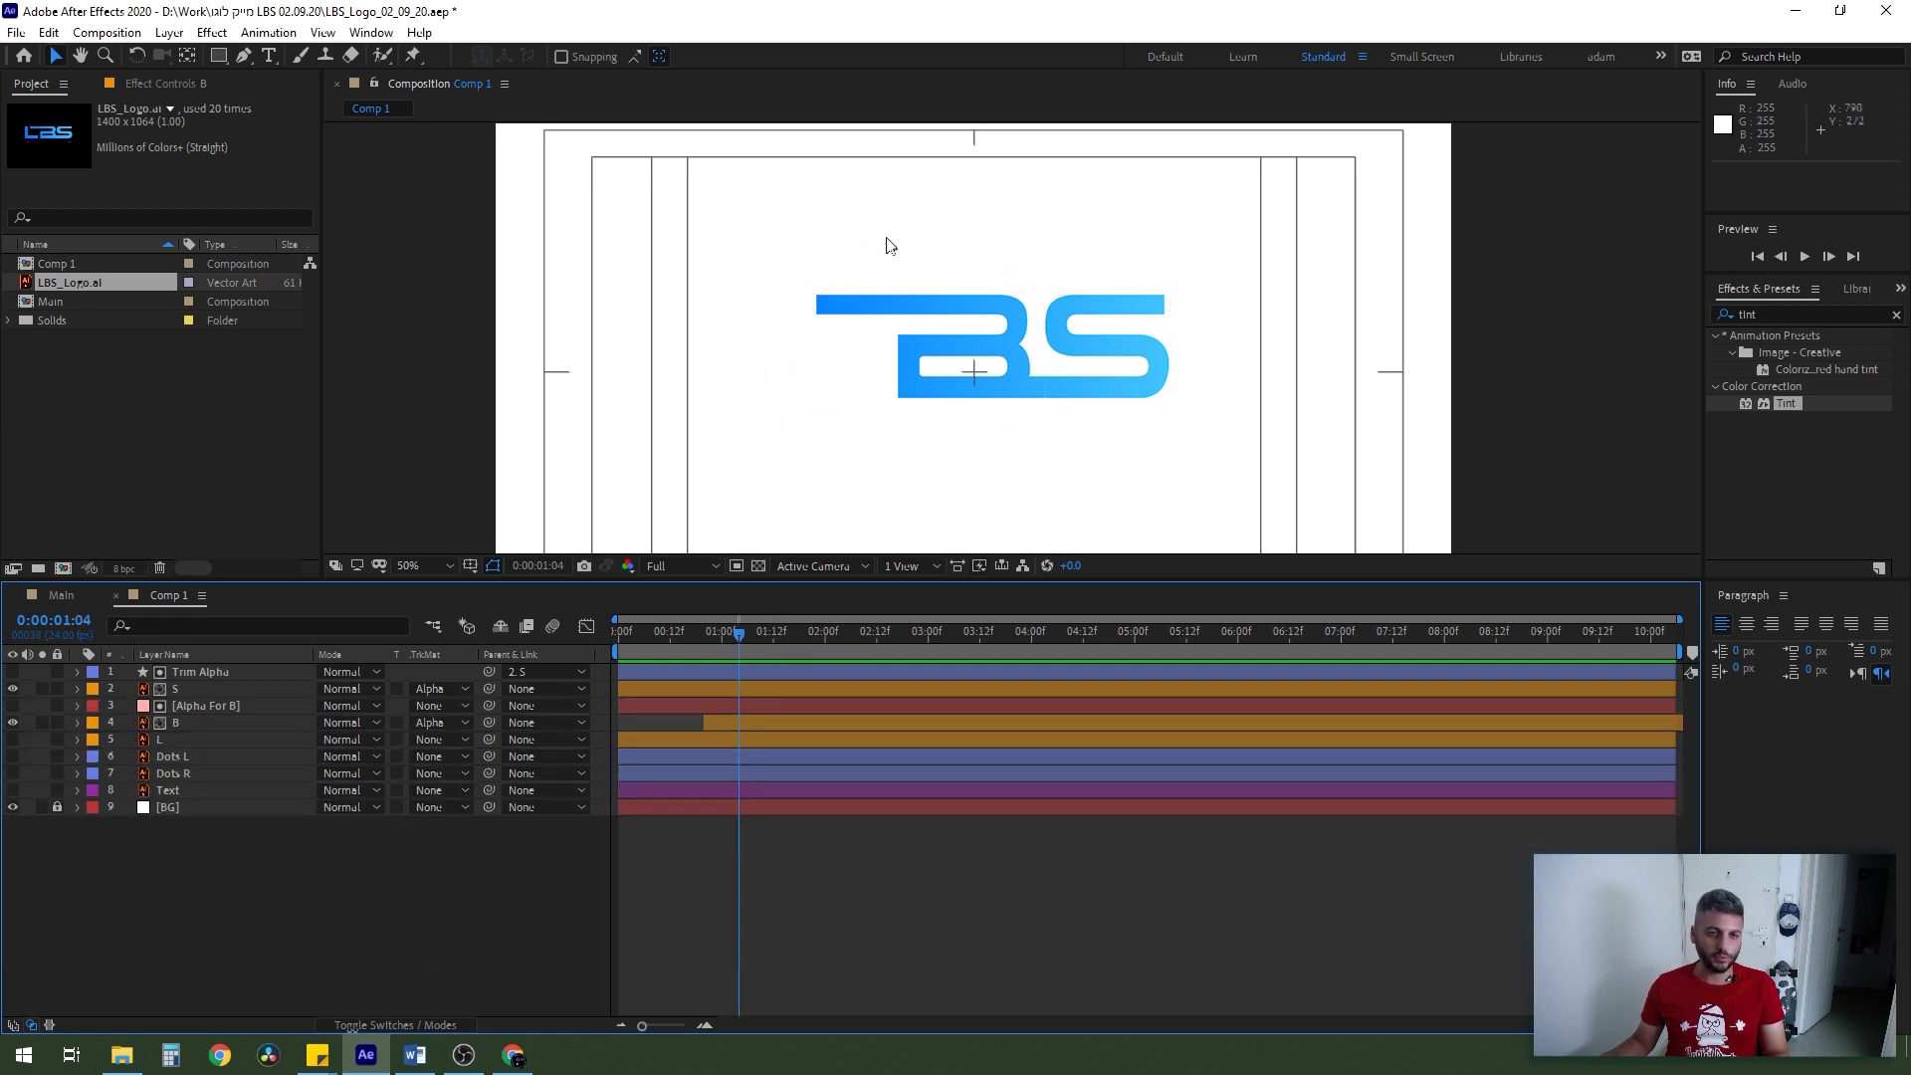
{"action": "key", "text": "slash"}
{"action": "left_click_drag", "start_coordinate": [765, 265], "coordinate": [920, 275]}
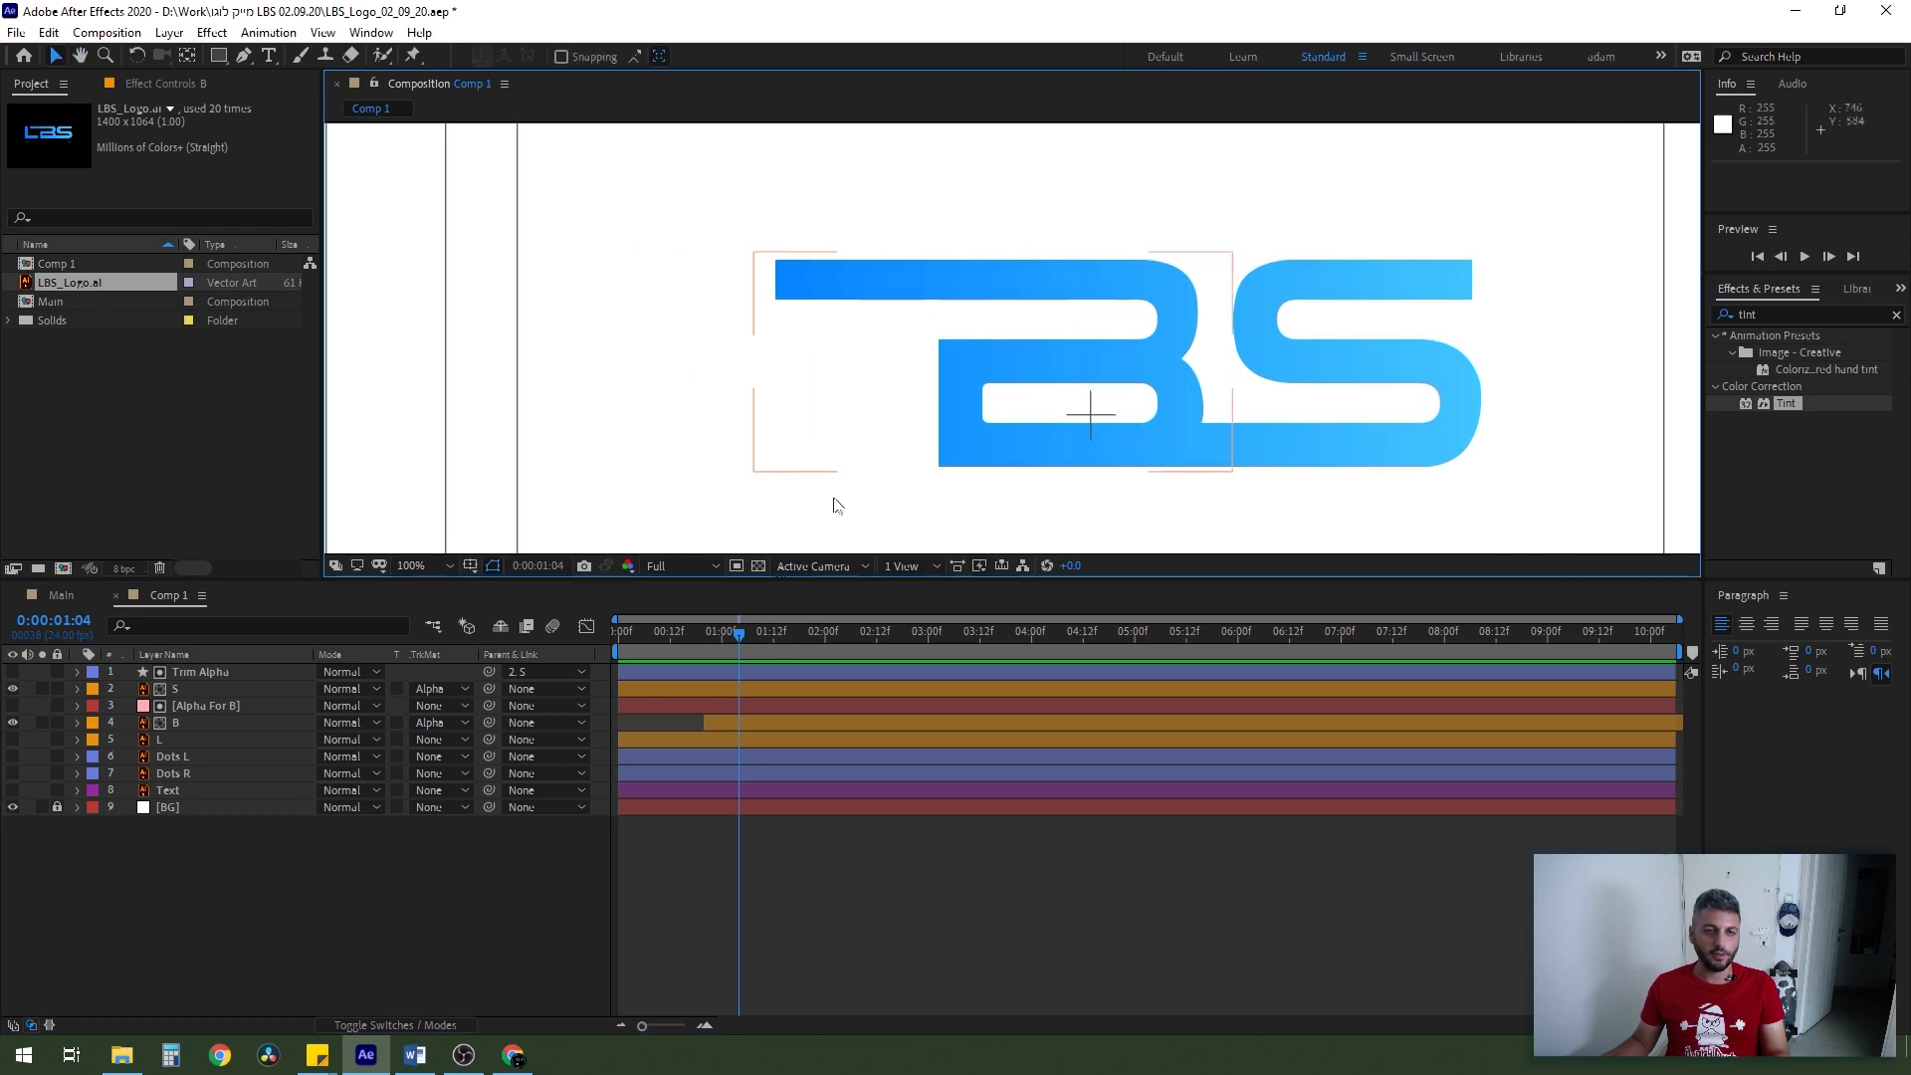
{"action": "left_click_drag", "start_coordinate": [725, 633], "coordinate": [725, 670]}
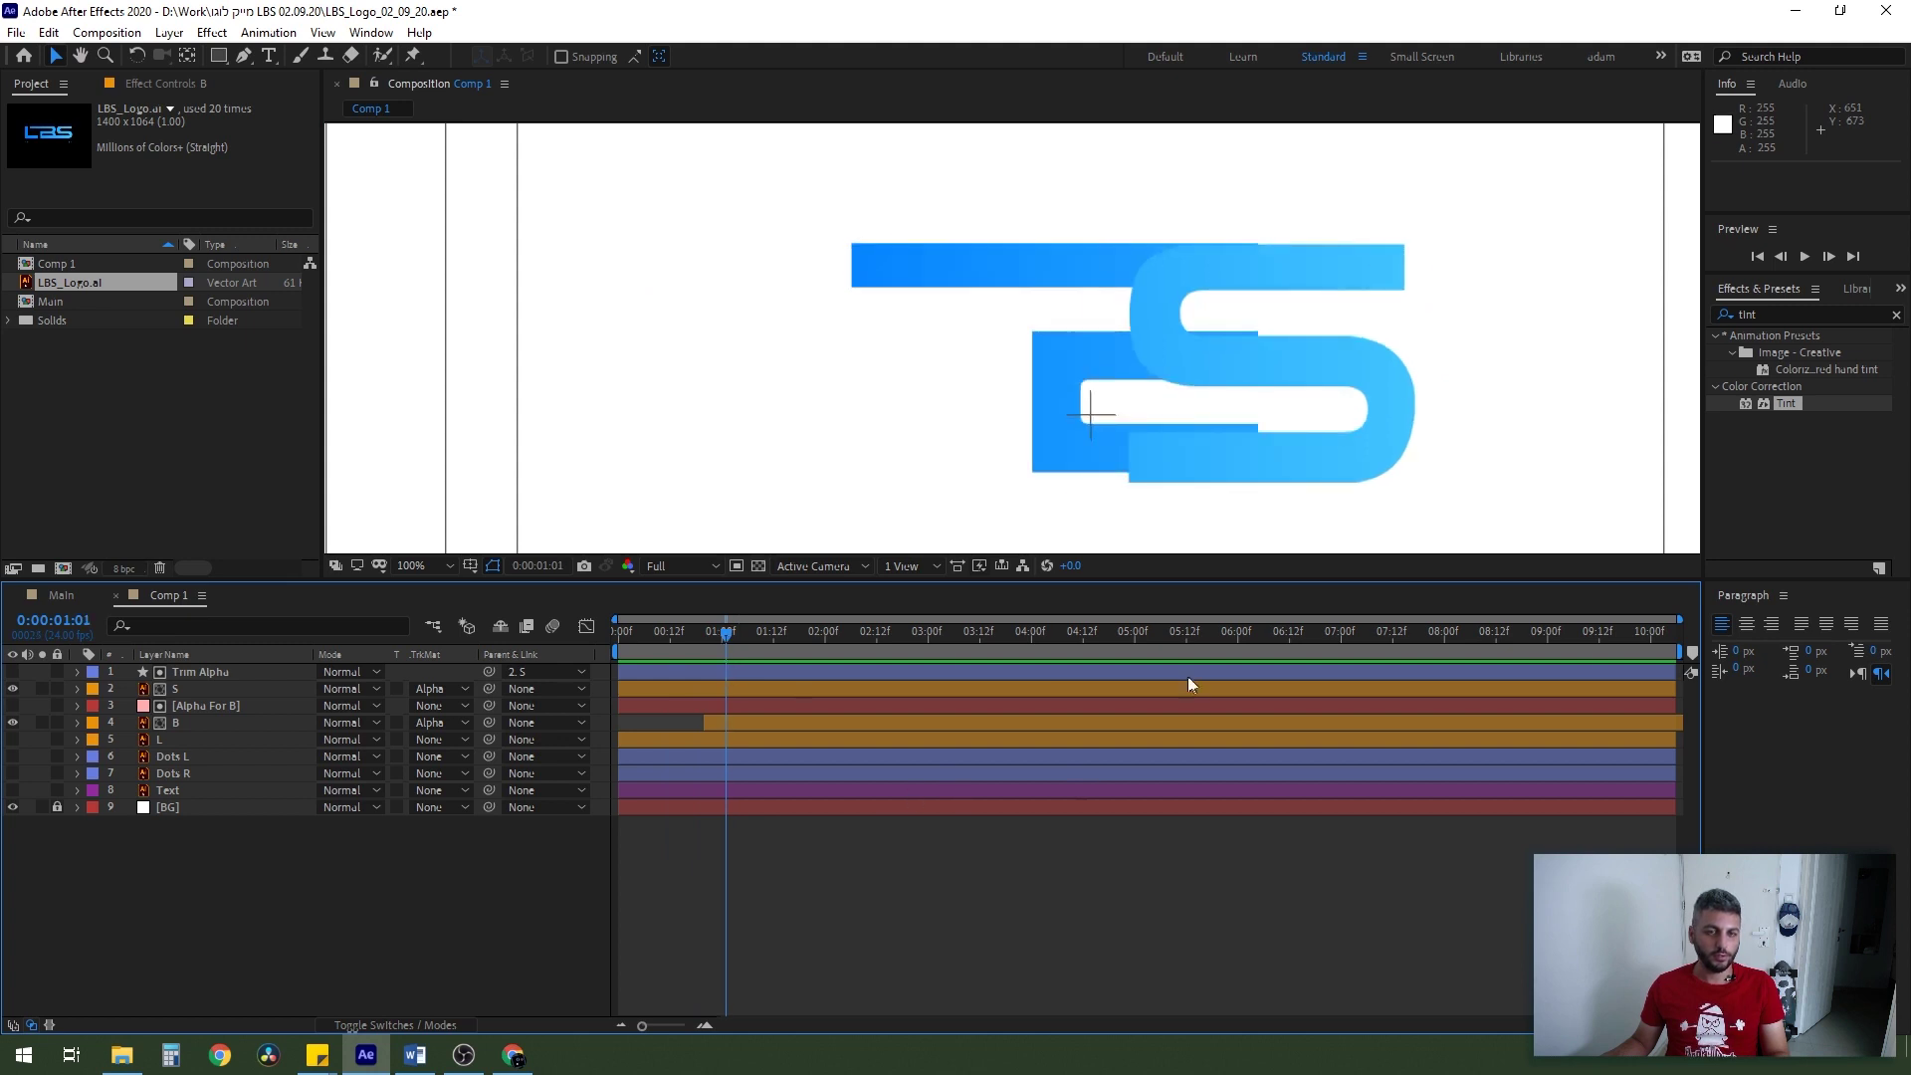
- Make the L layer visible and start it about one second in
{"action": "left_click", "coordinate": [185, 741]}
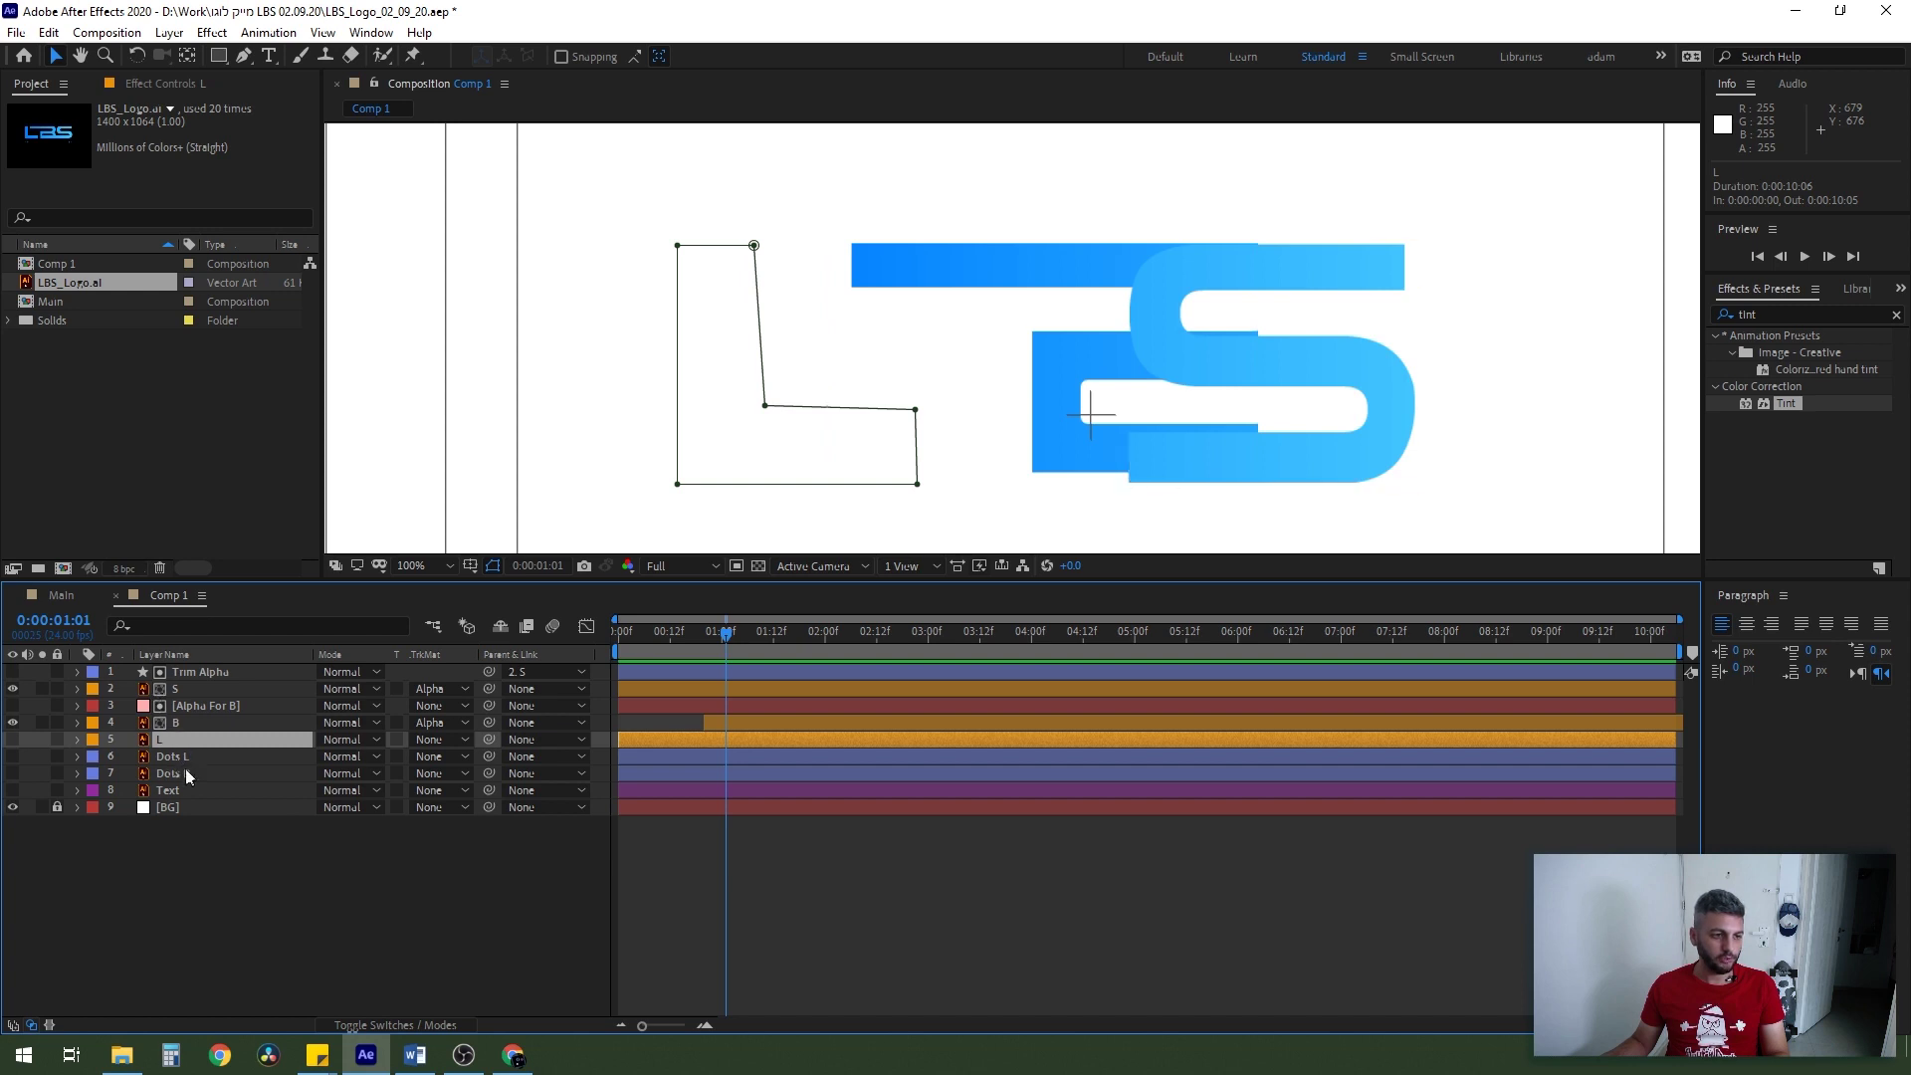
{"action": "left_click", "coordinate": [14, 739]}
{"action": "left_click_drag", "start_coordinate": [681, 739], "coordinate": [766, 742]}
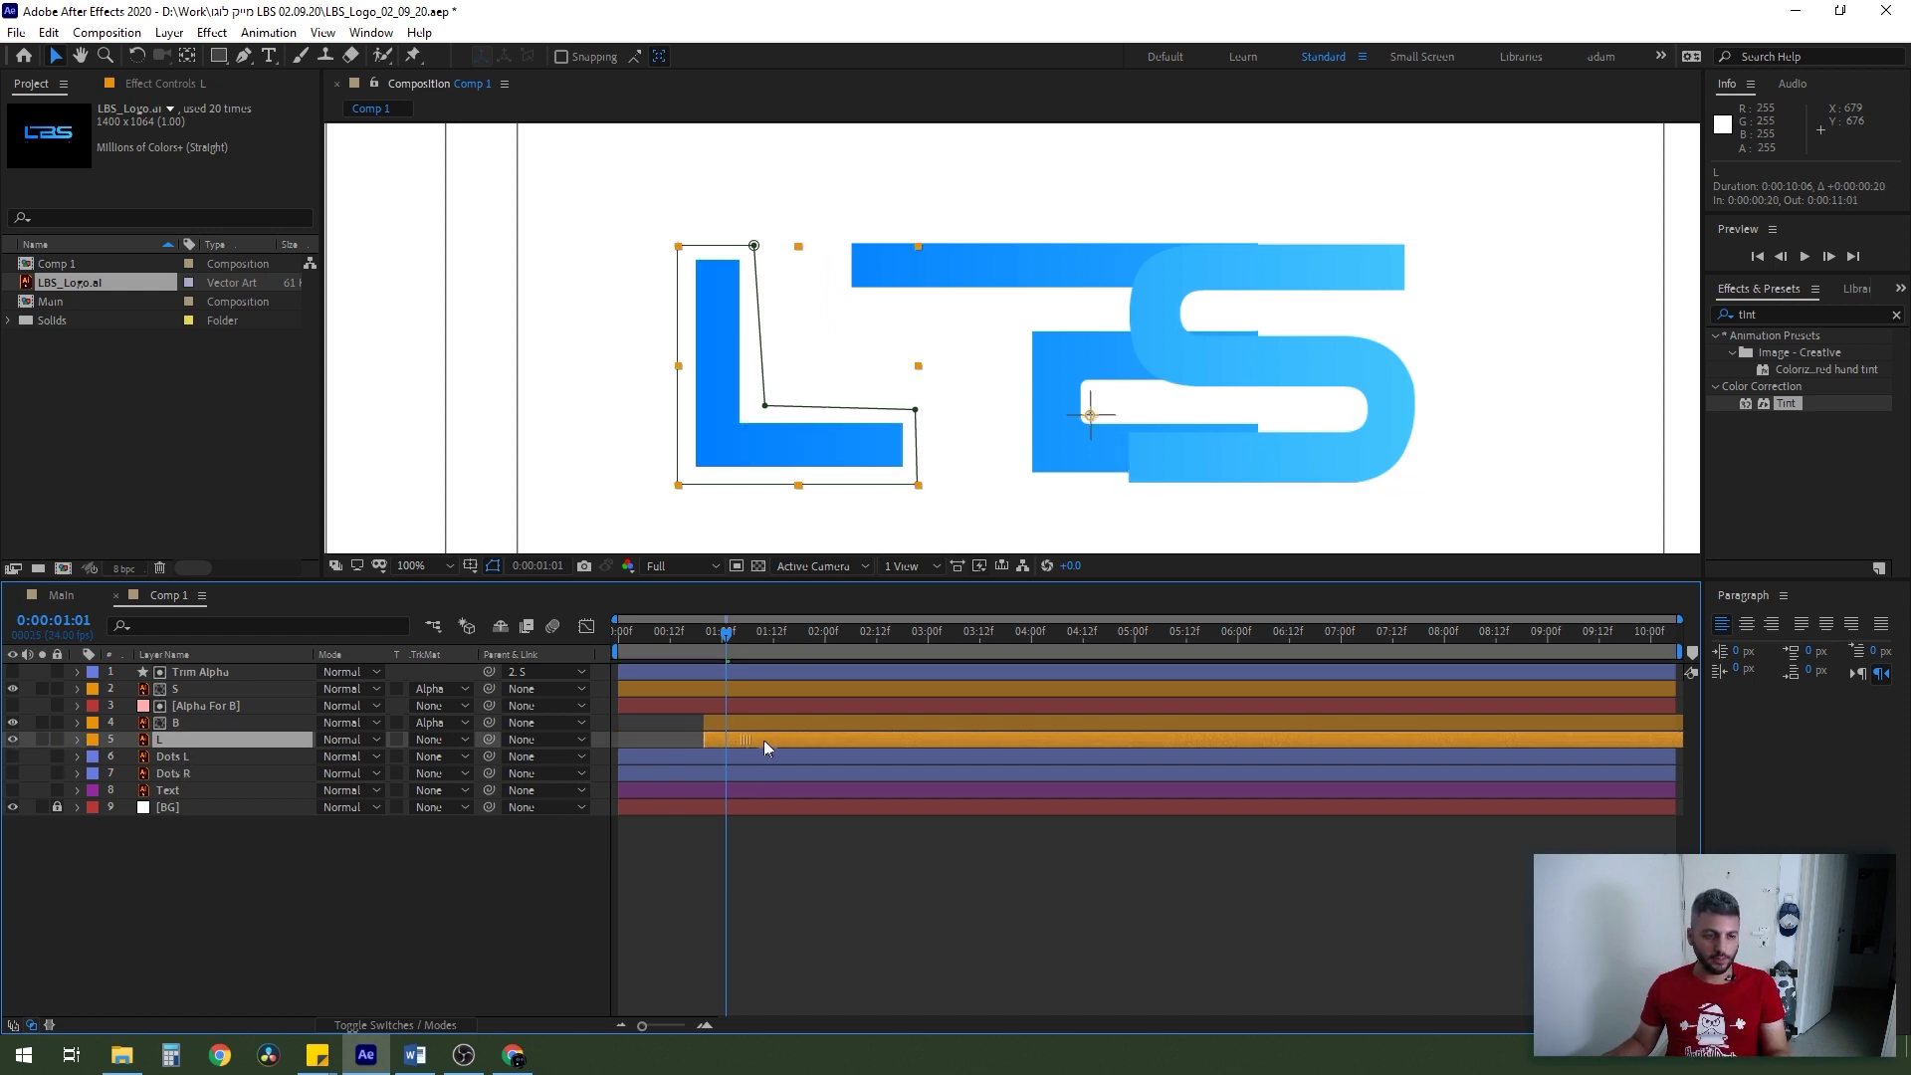
{"action": "left_click", "coordinate": [248, 909]}
- Draw a Pen path down and along the L, placing the new shape layer above L
{"action": "left_click", "coordinate": [243, 55]}
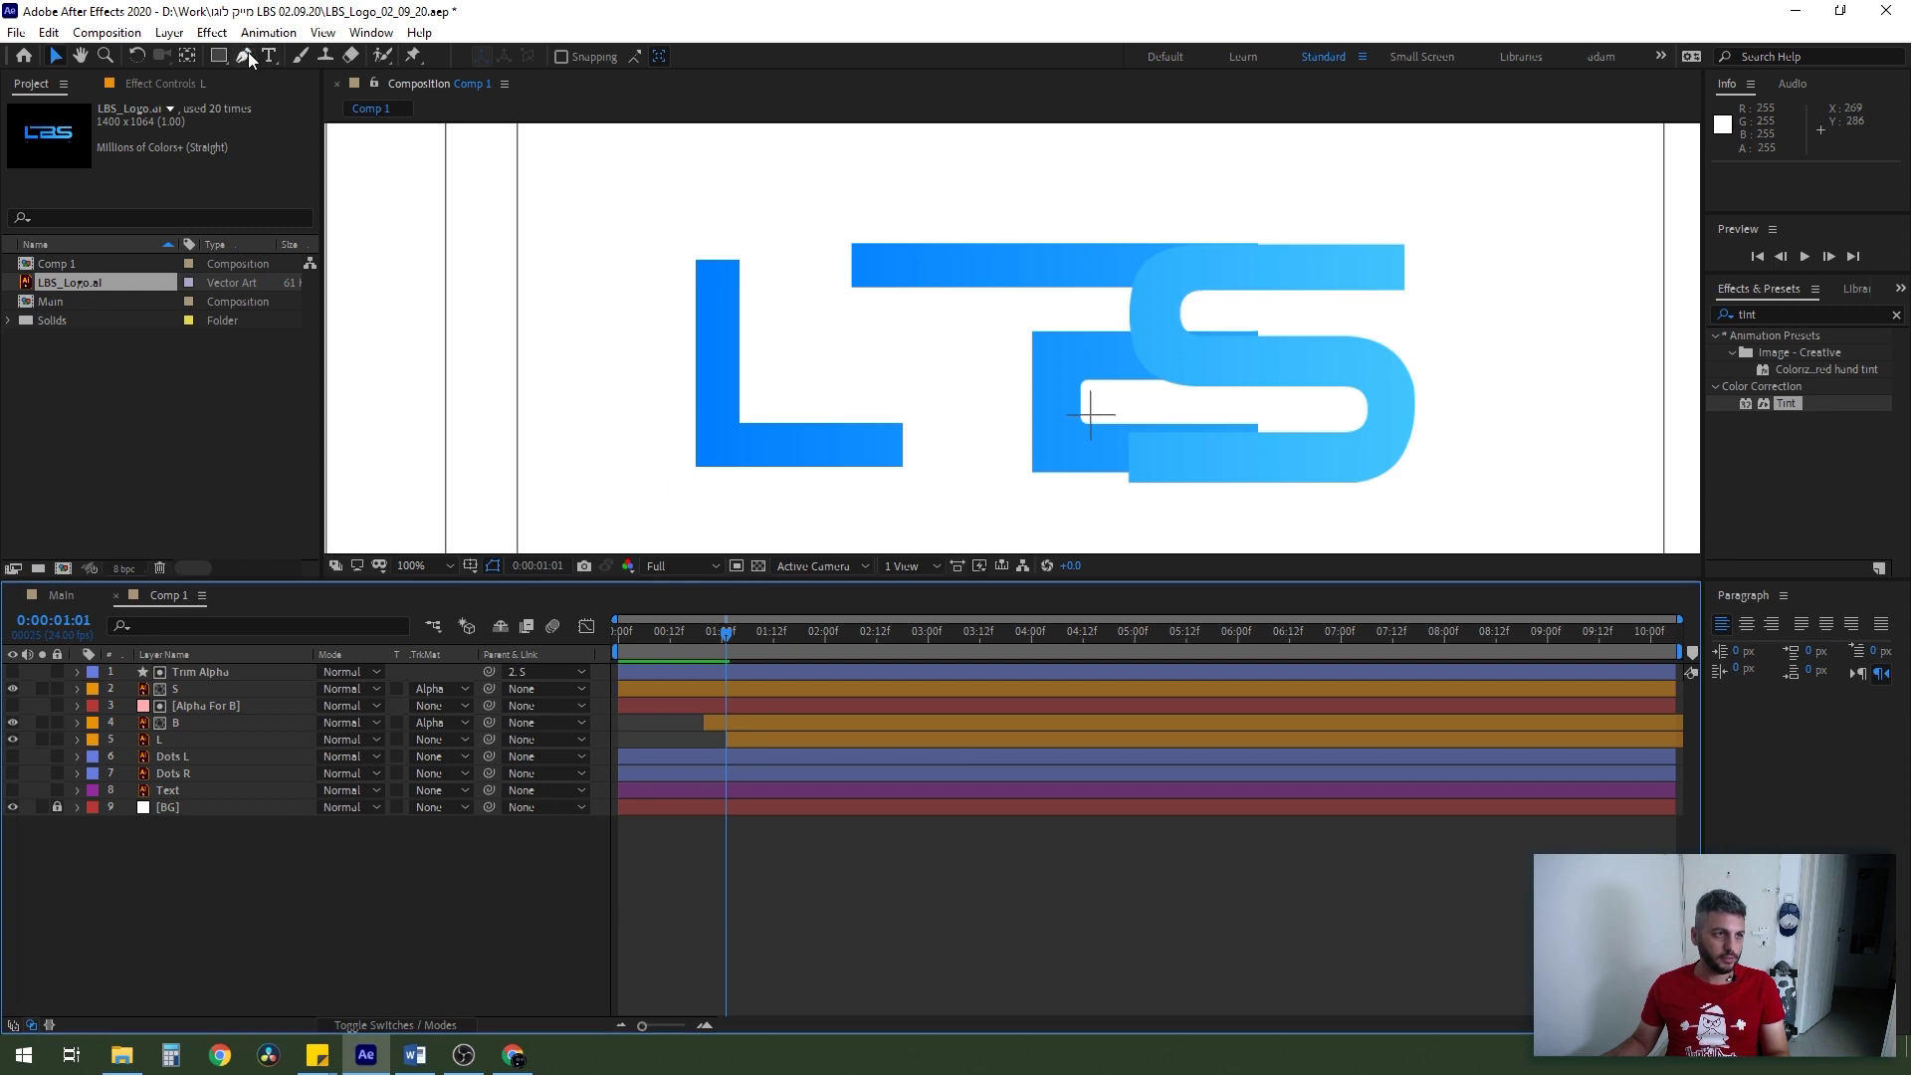
{"action": "left_click", "coordinate": [716, 239]}
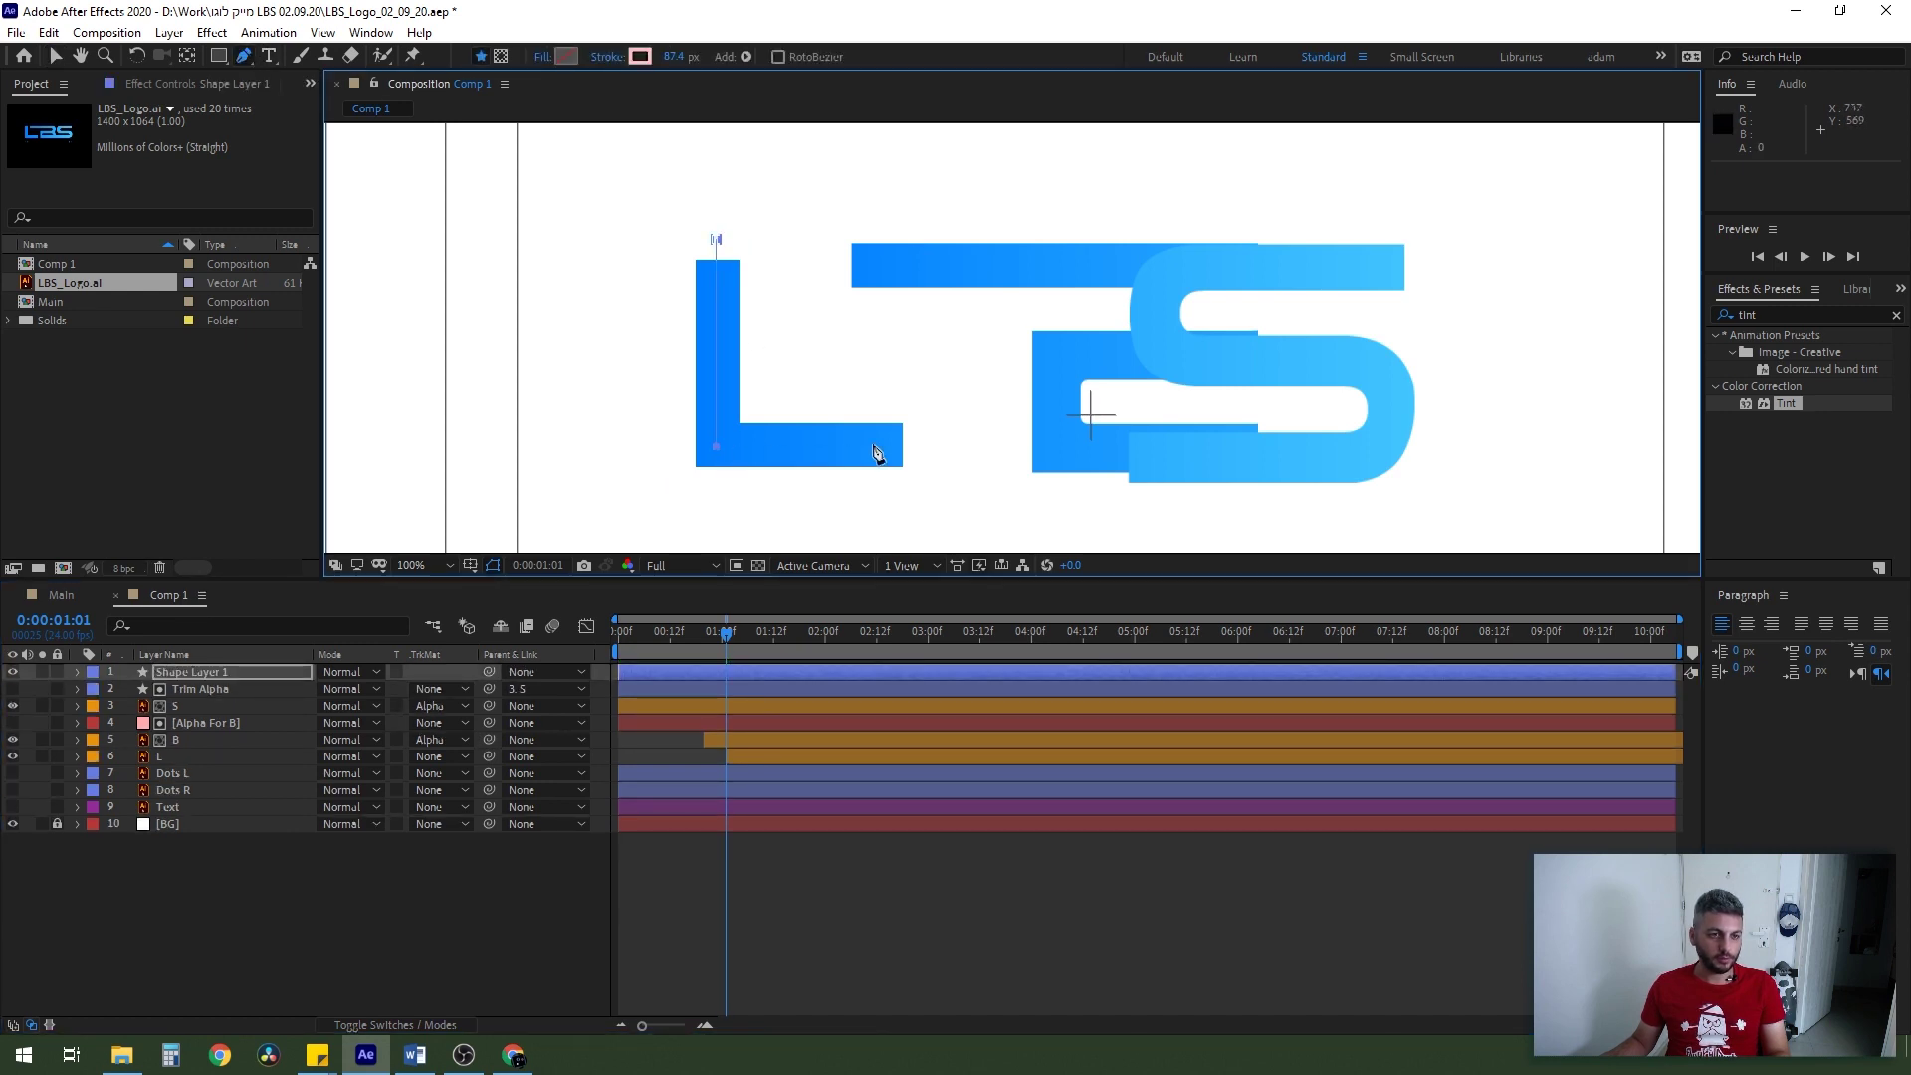
{"action": "left_click", "coordinate": [922, 446]}
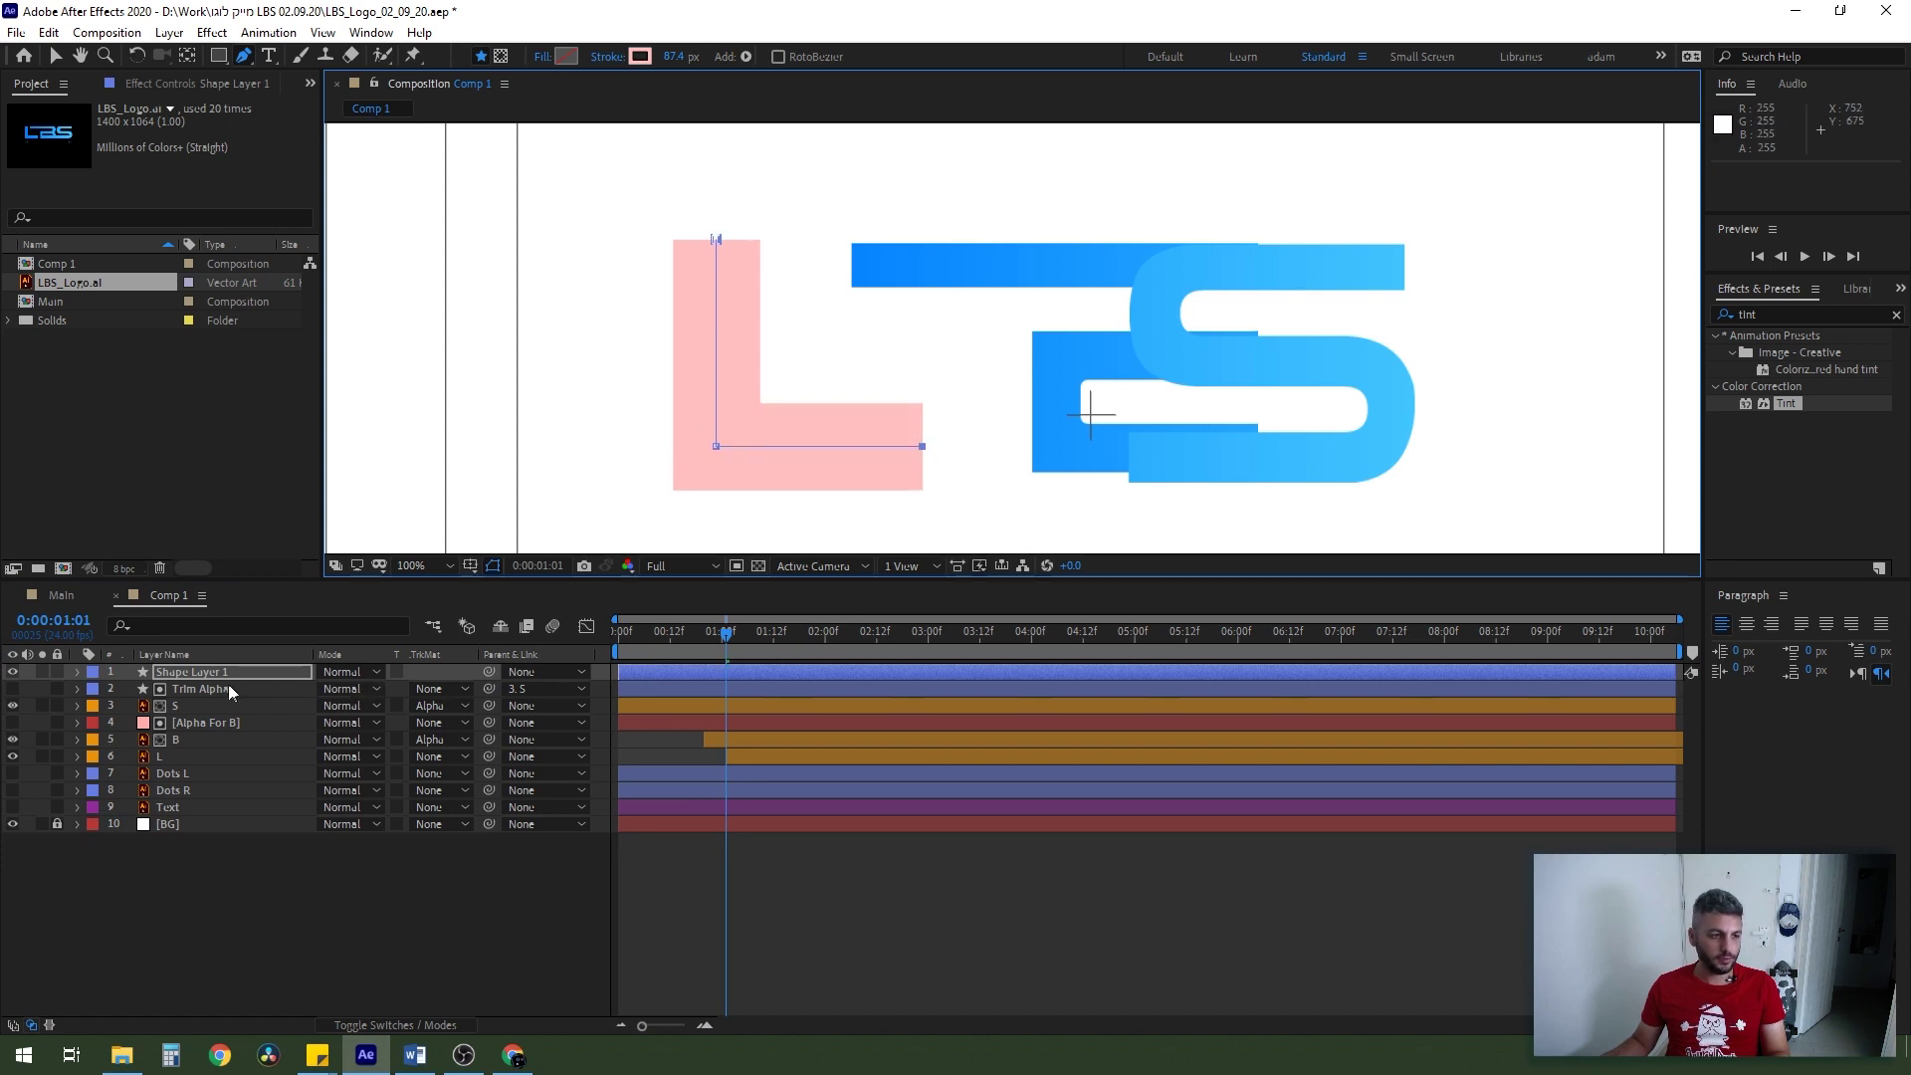
{"action": "left_click_drag", "start_coordinate": [200, 672], "coordinate": [207, 748]}
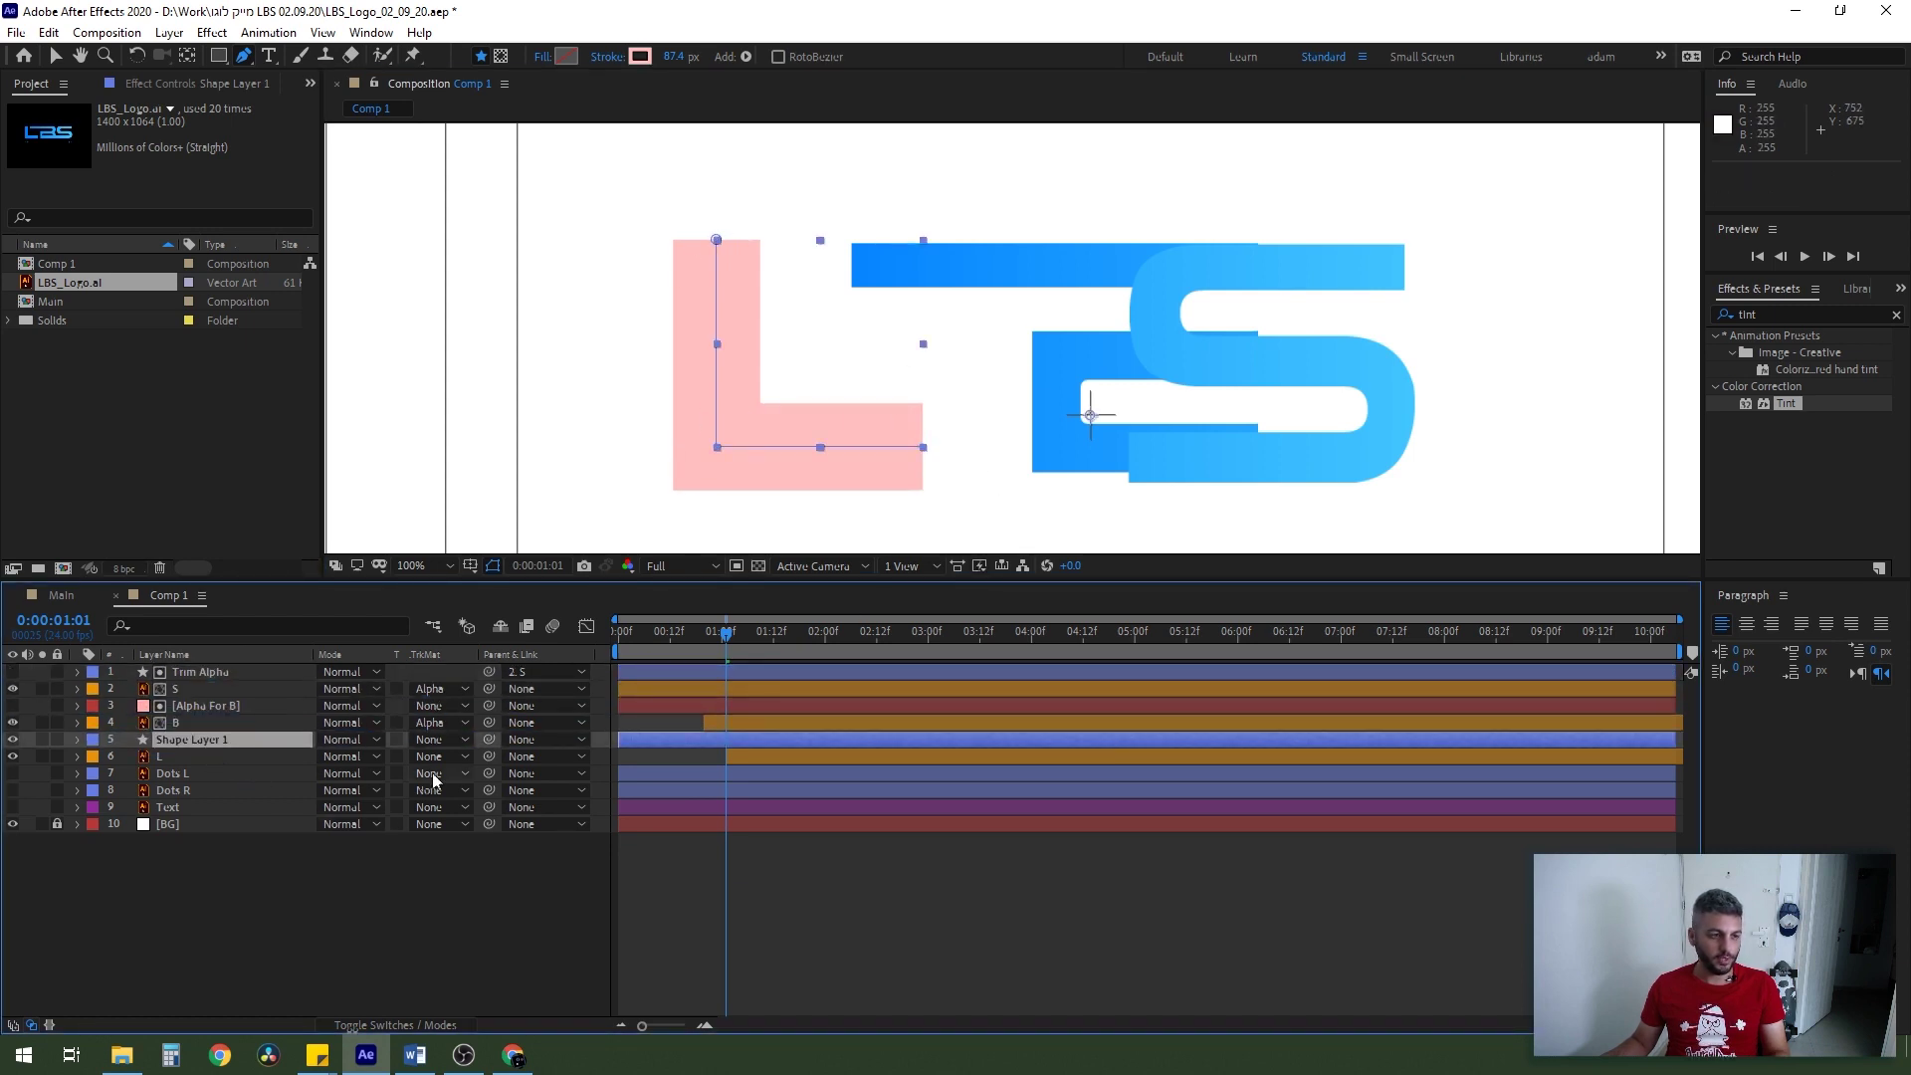
- Rename the new shape layer to 'Trim Alpha'
{"action": "key", "text": "Return"}
{"action": "type", "text": "Trim Alop"}
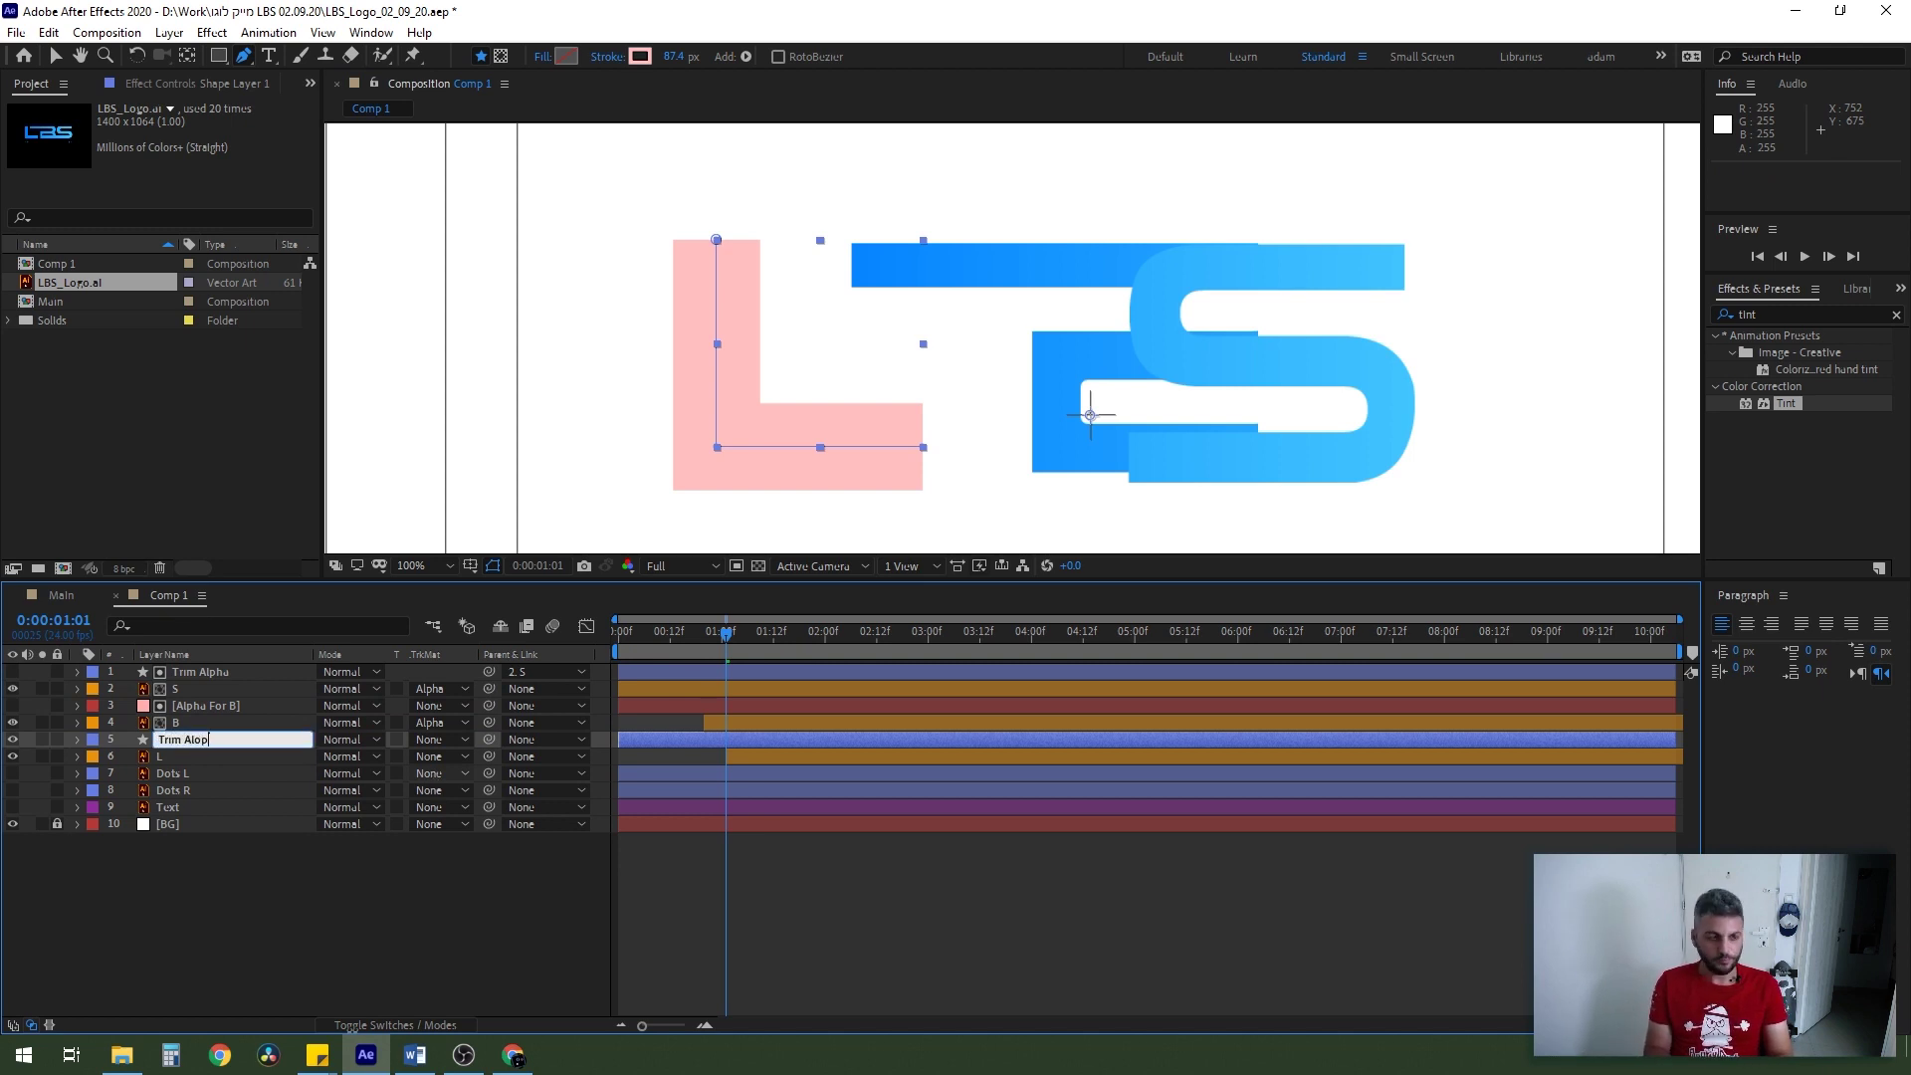
{"action": "type", "text": "ha"}
{"action": "key", "text": "Return"}
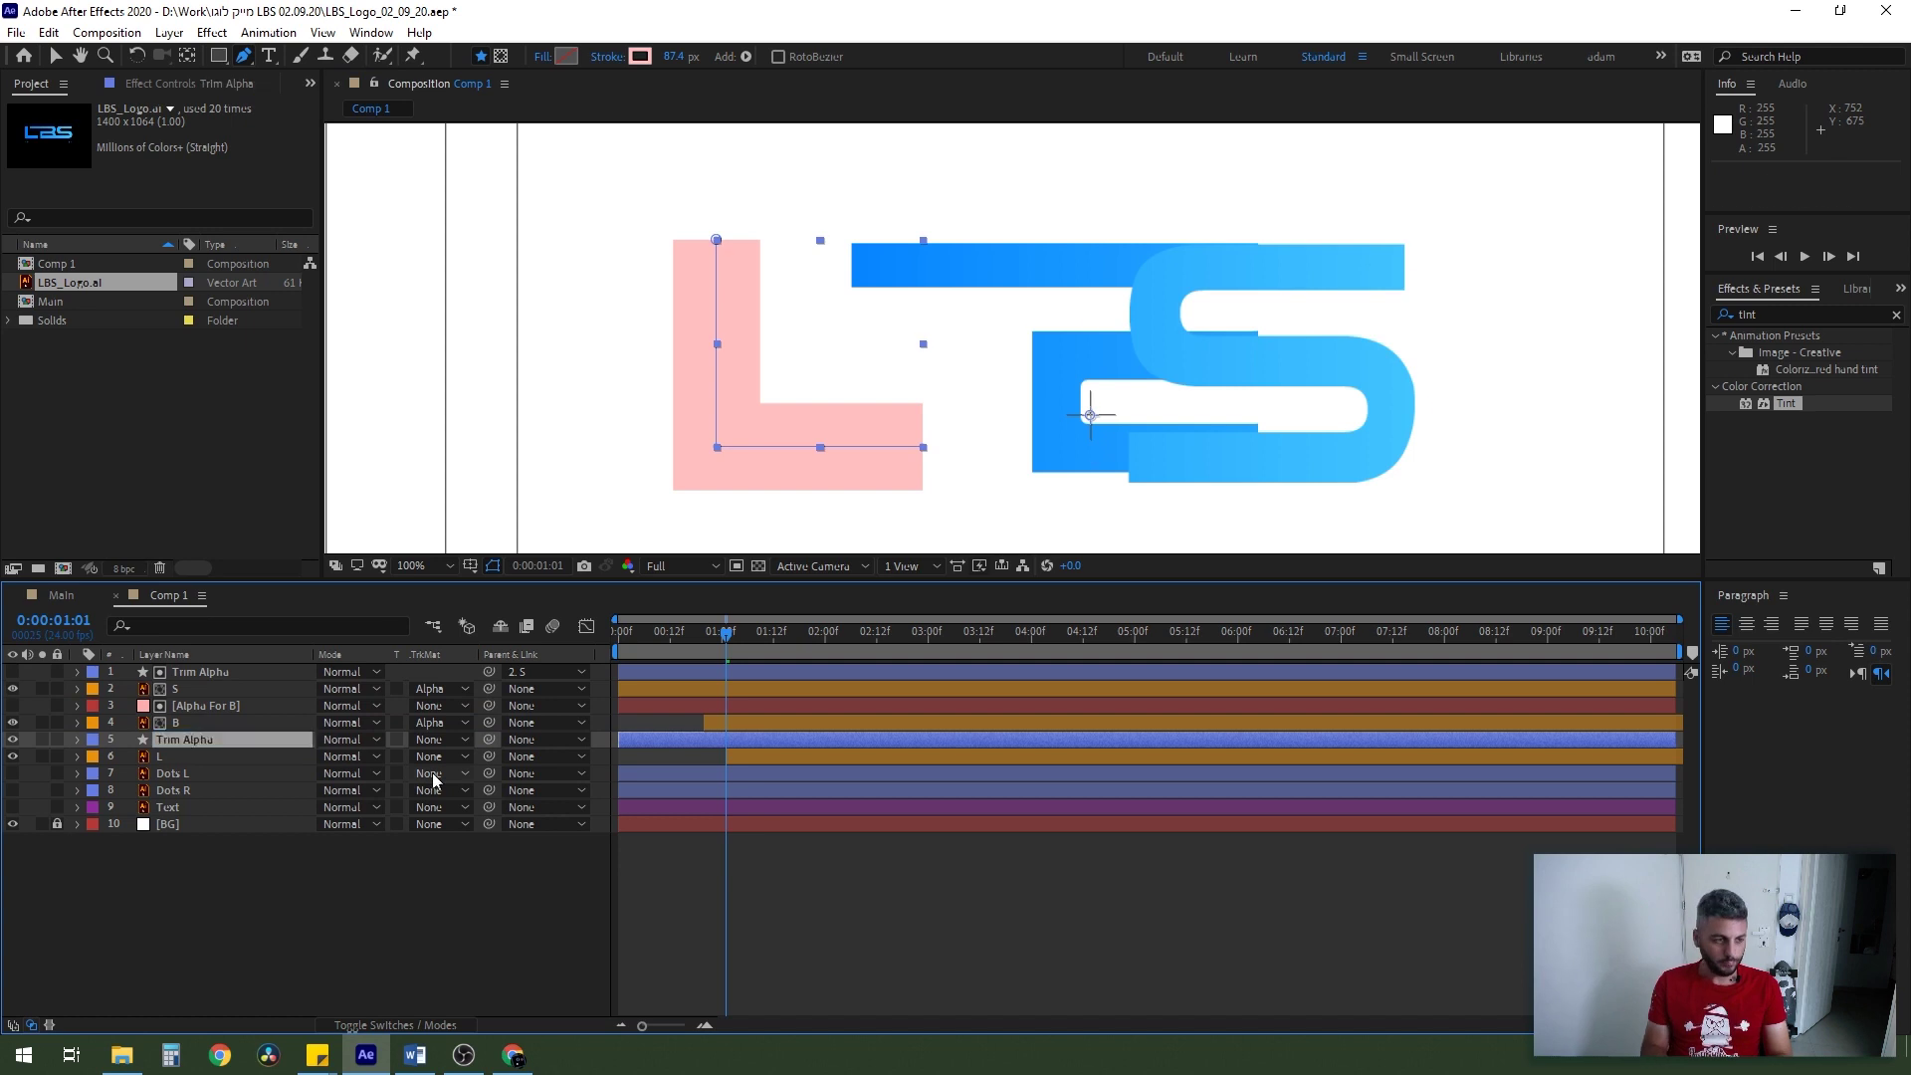
{"action": "left_click", "coordinate": [179, 675]}
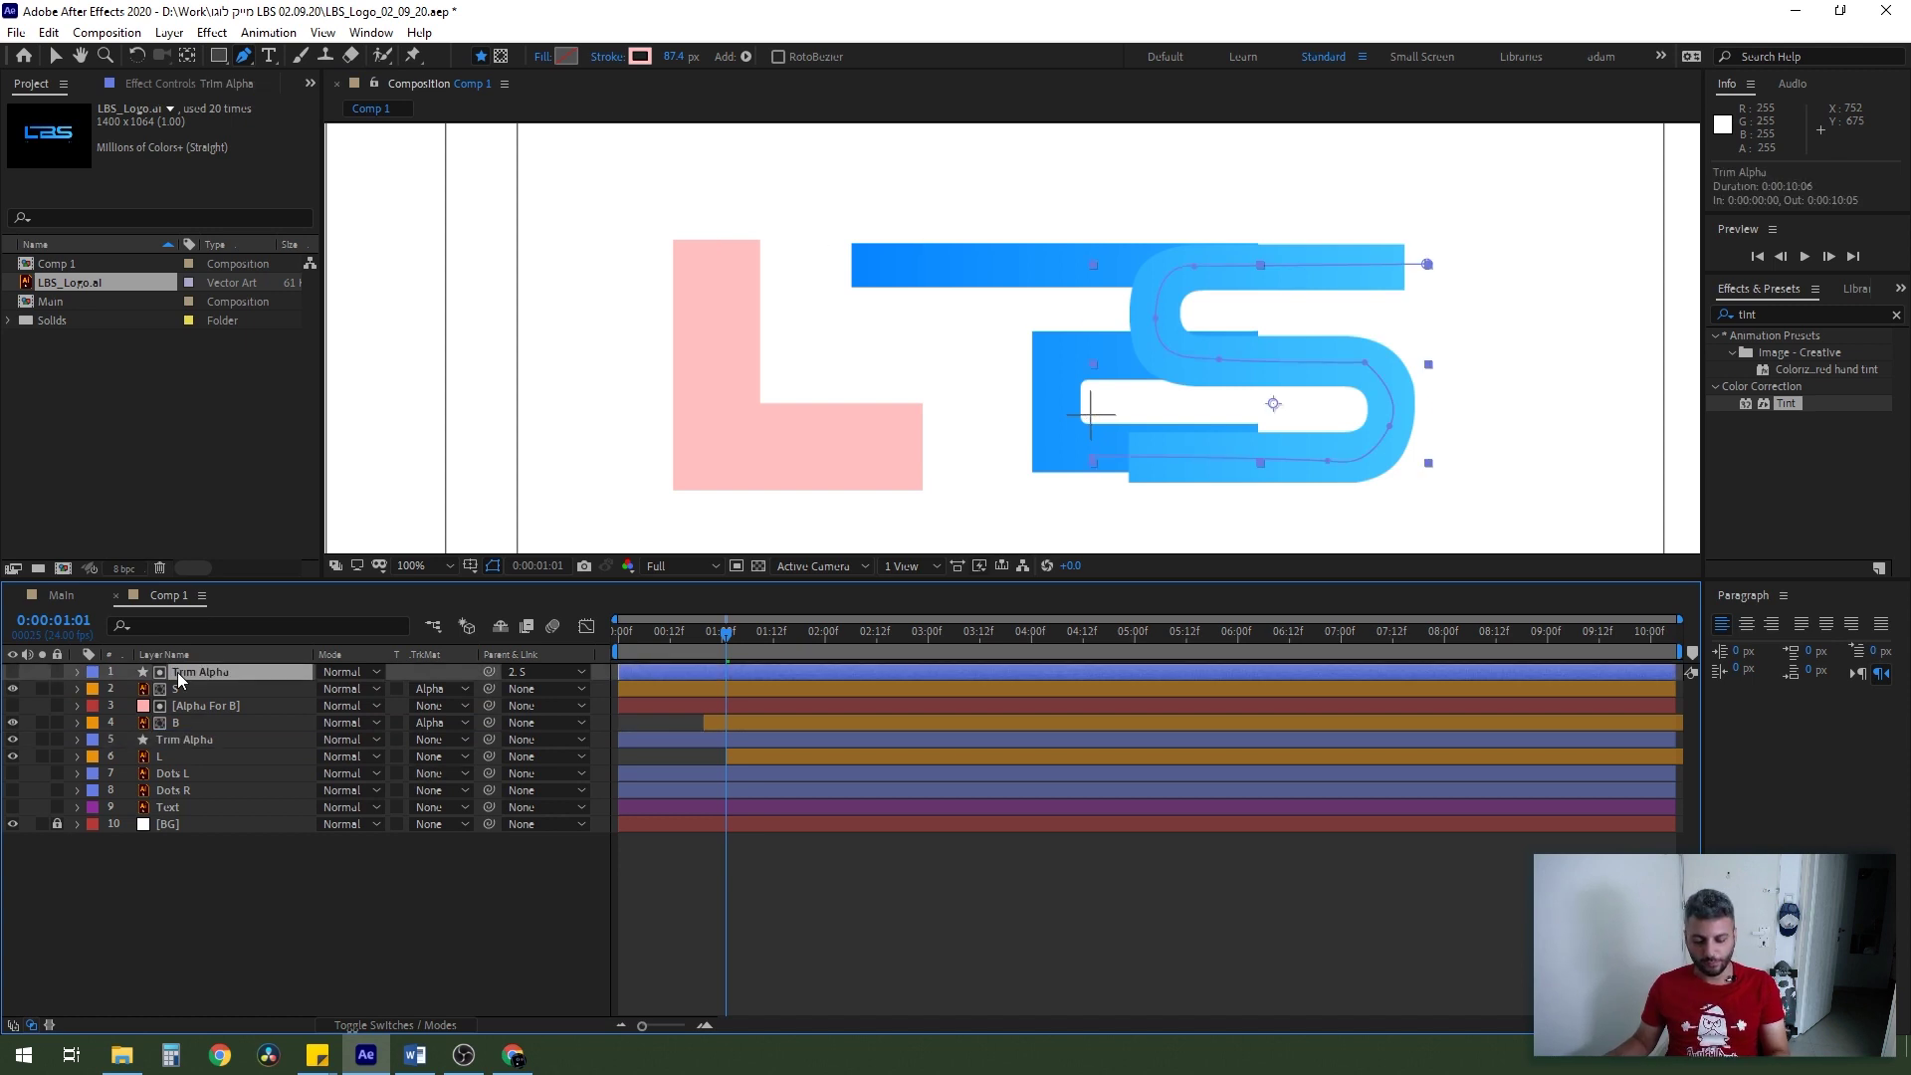
- Reveal the keyframed Trim Paths End properties of both Trim Alpha layers
{"action": "key", "text": "u"}
{"action": "key", "text": "u"}
{"action": "key", "text": "u"}
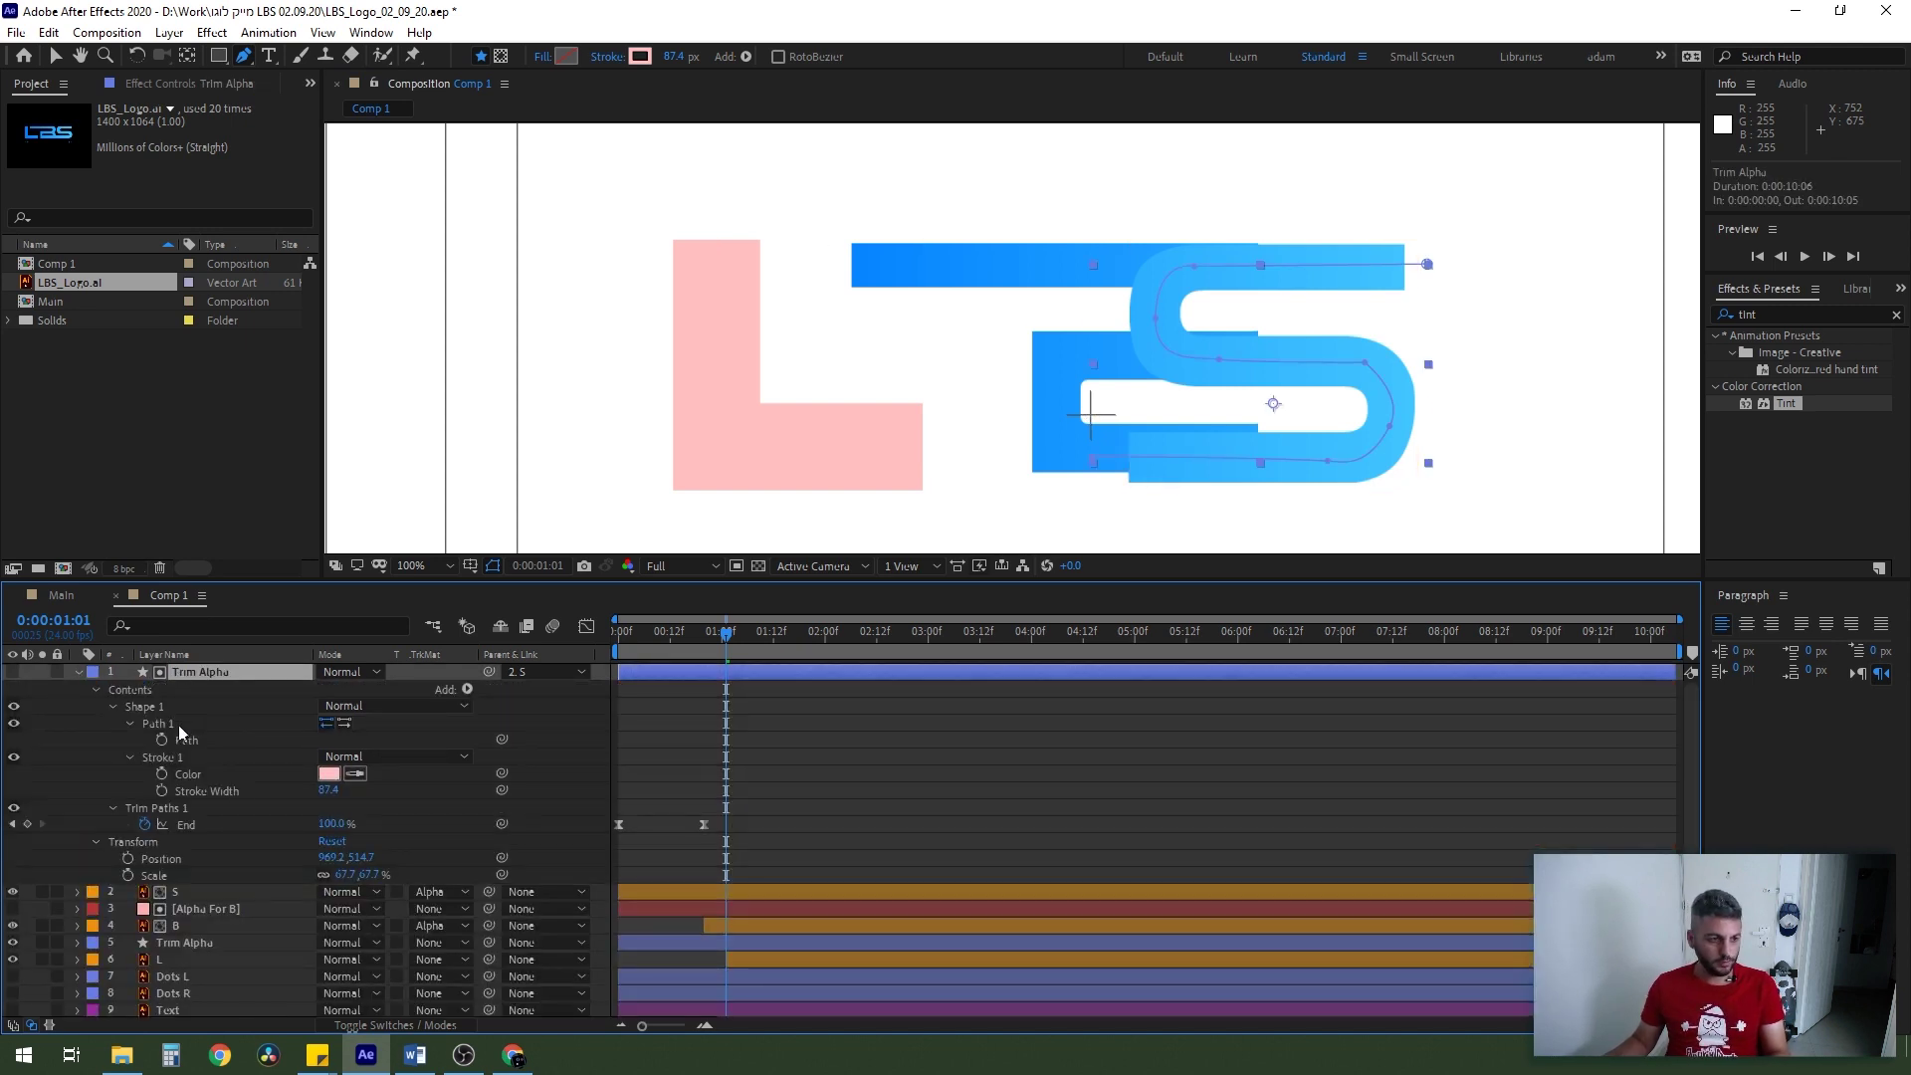
{"action": "left_click", "coordinate": [152, 810]}
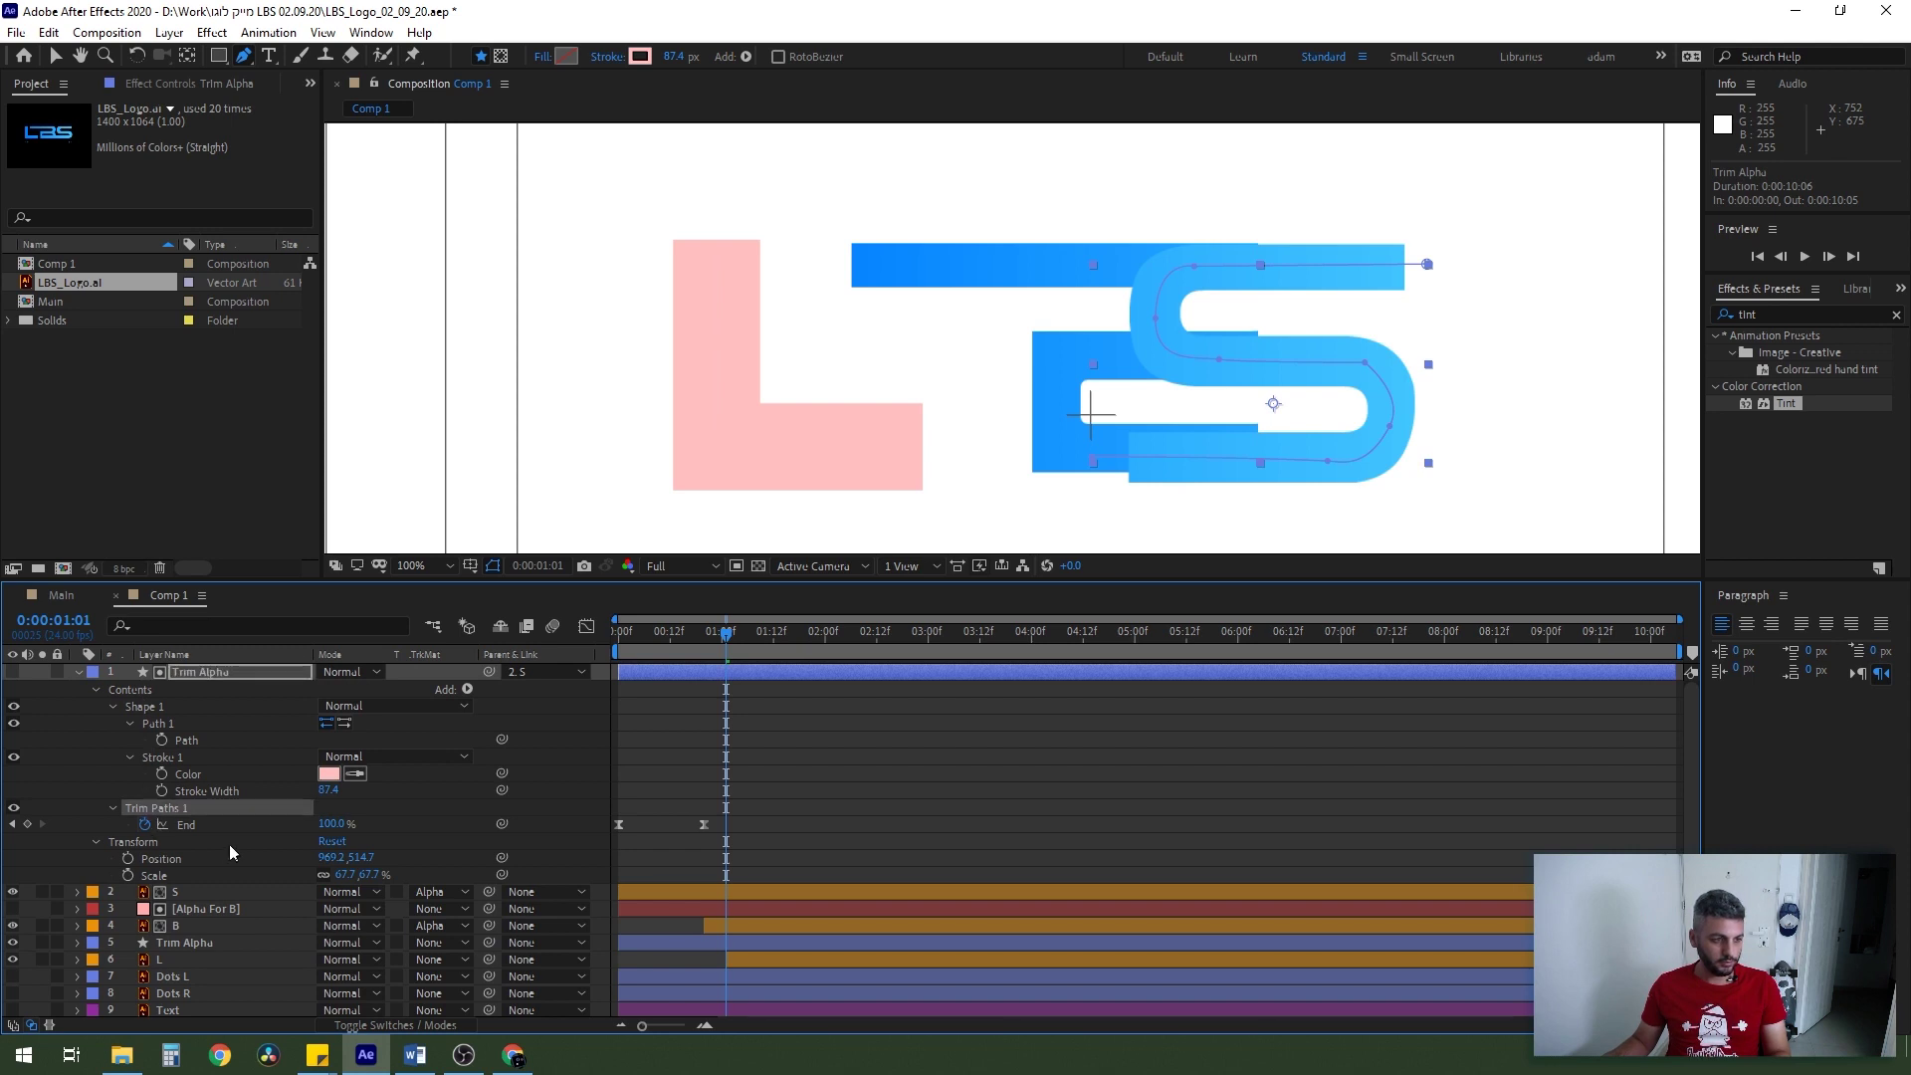
{"action": "left_click", "coordinate": [77, 673]}
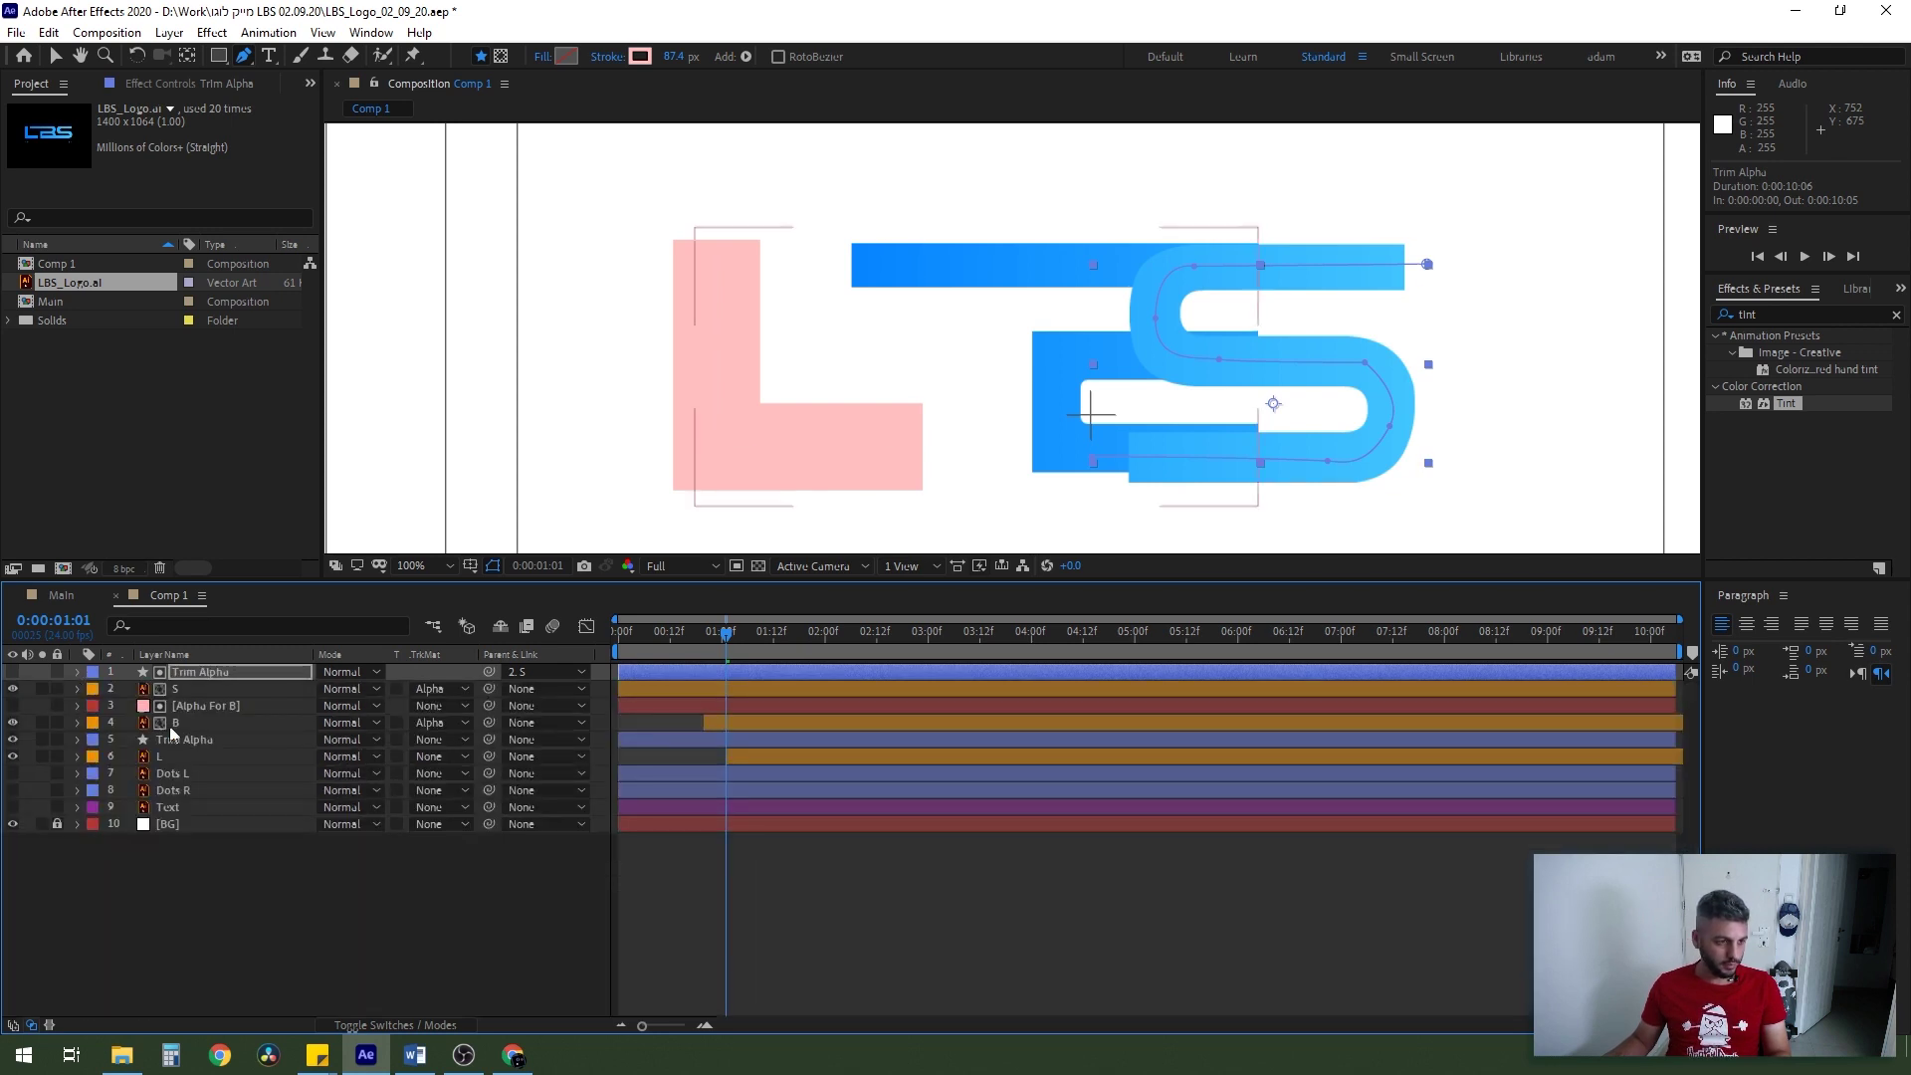
{"action": "left_click", "coordinate": [195, 741]}
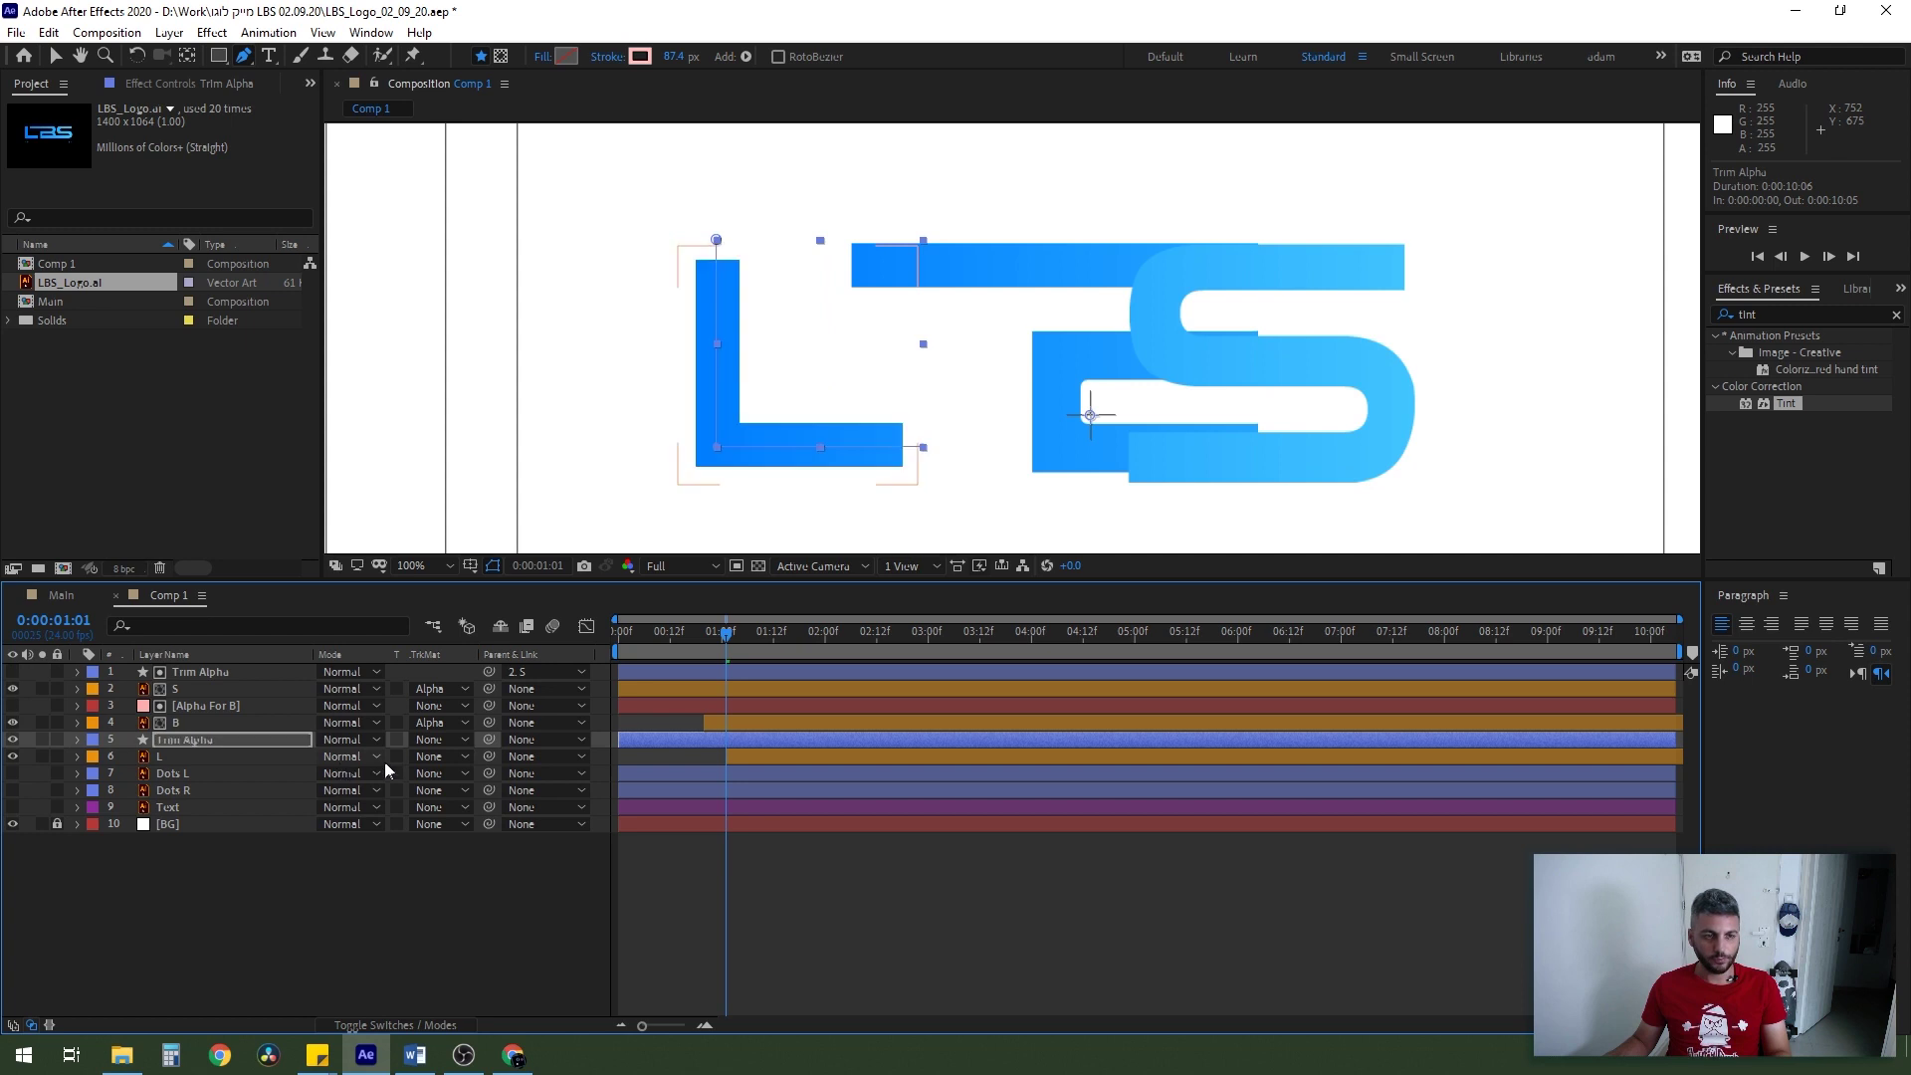
{"action": "key", "text": "u"}
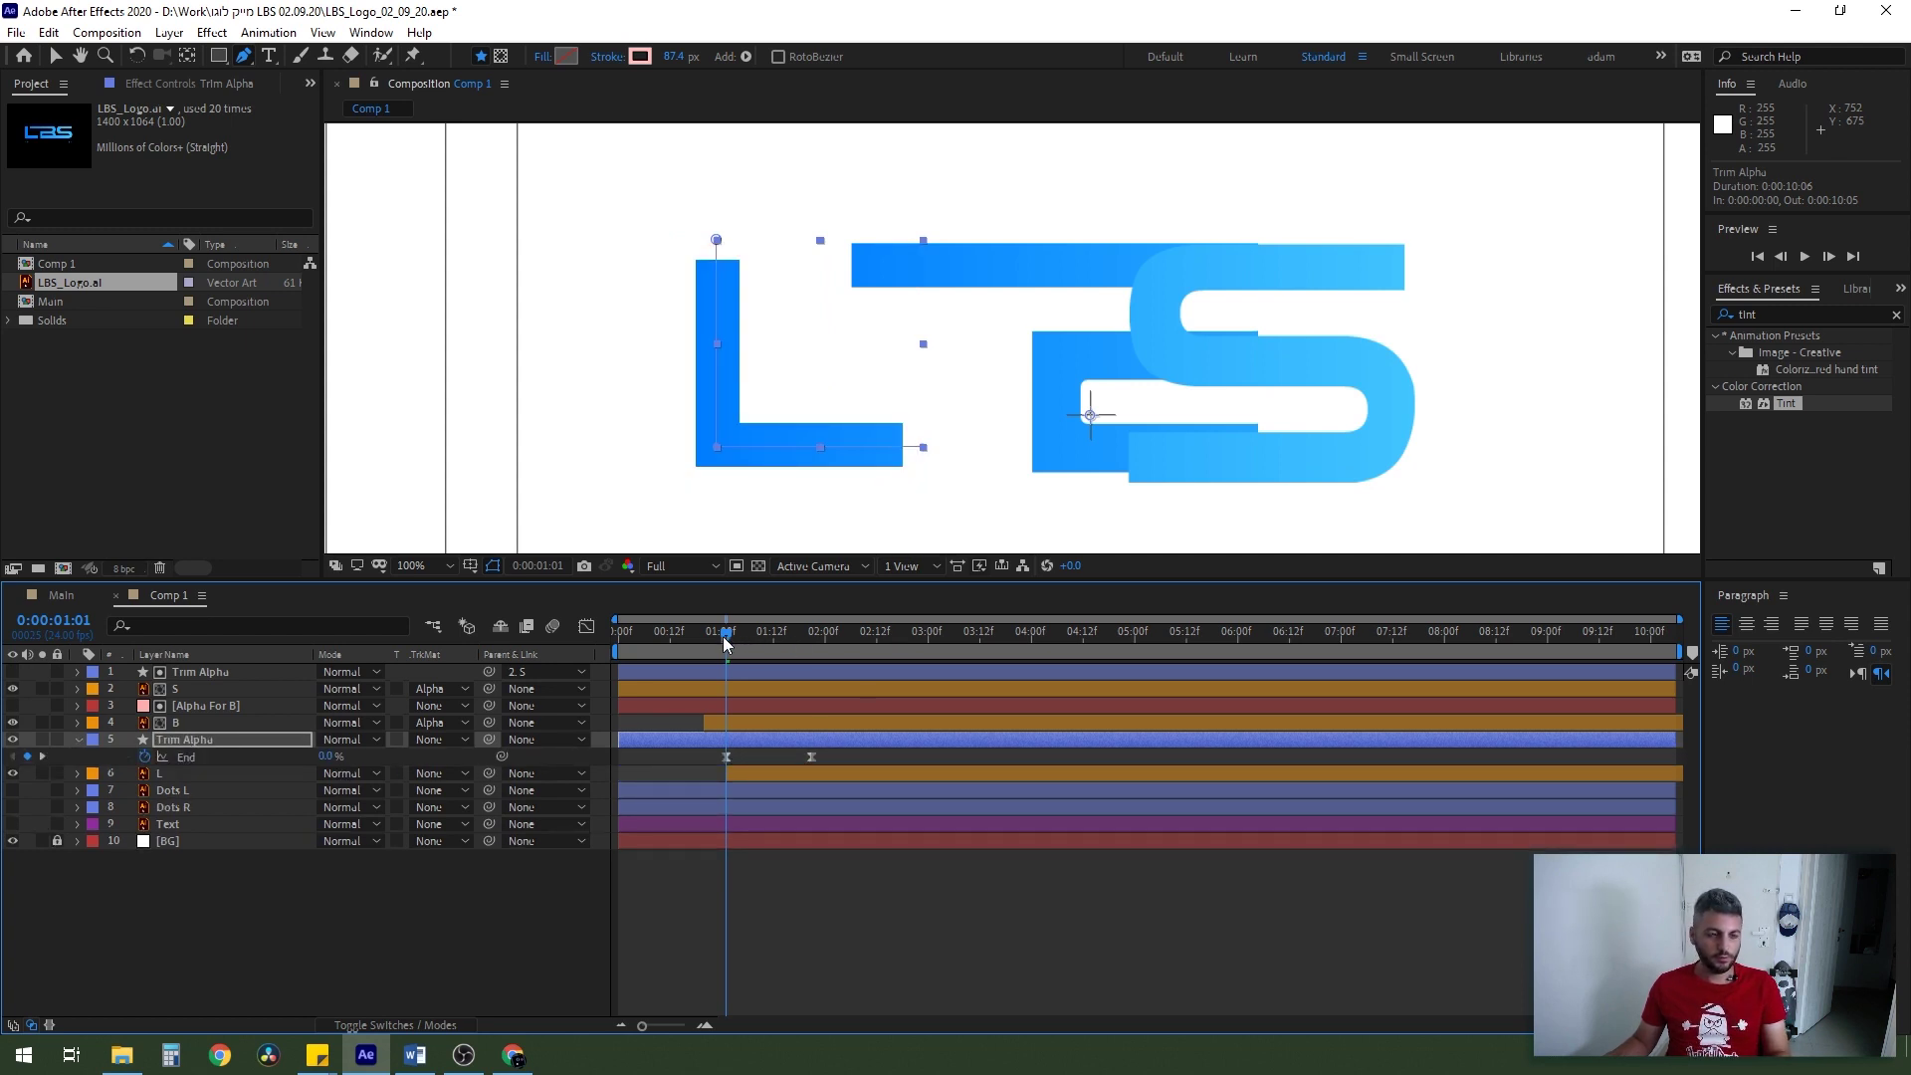
- Set the L layer's track matte to Alpha Matte 'Trim Alpha' and preview
{"action": "left_click", "coordinate": [181, 773]}
{"action": "left_click", "coordinate": [434, 774]}
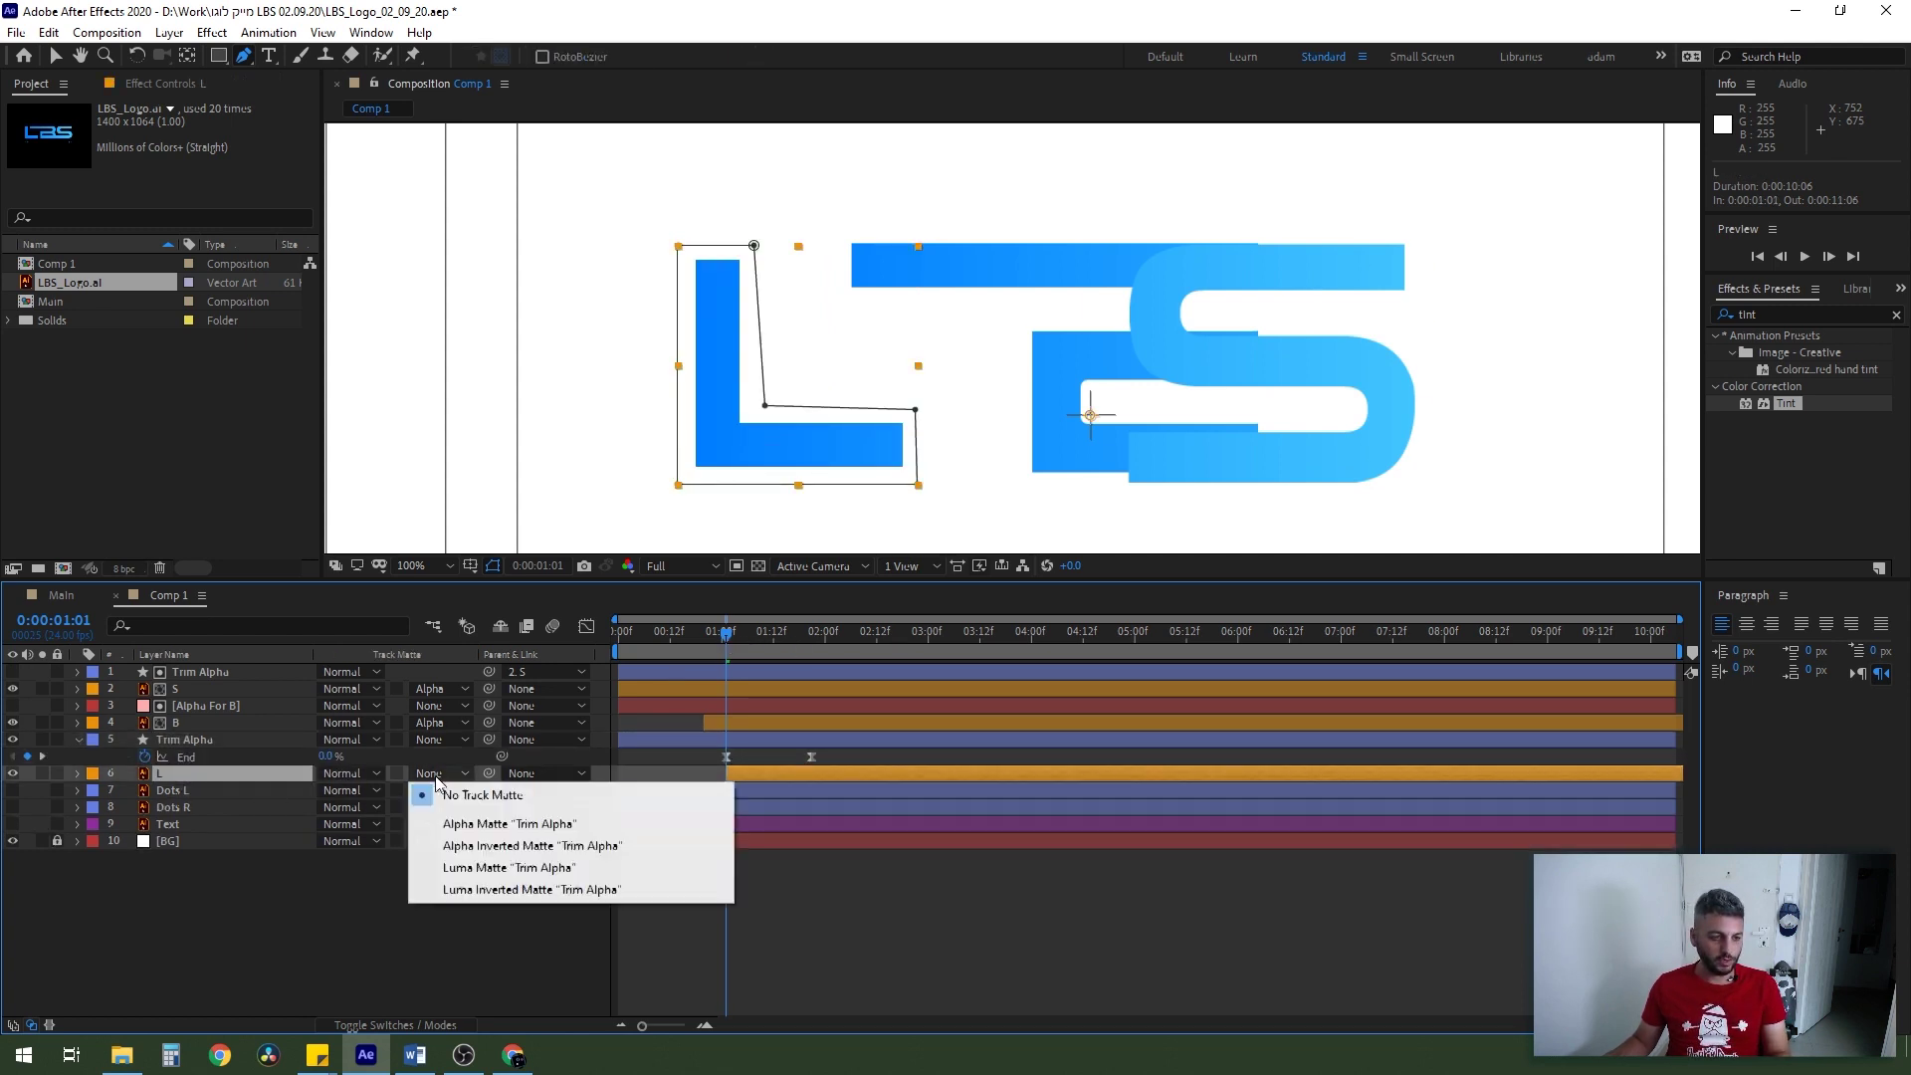
{"action": "left_click", "coordinate": [472, 824]}
{"action": "key", "text": "space"}
{"action": "key", "text": "space"}
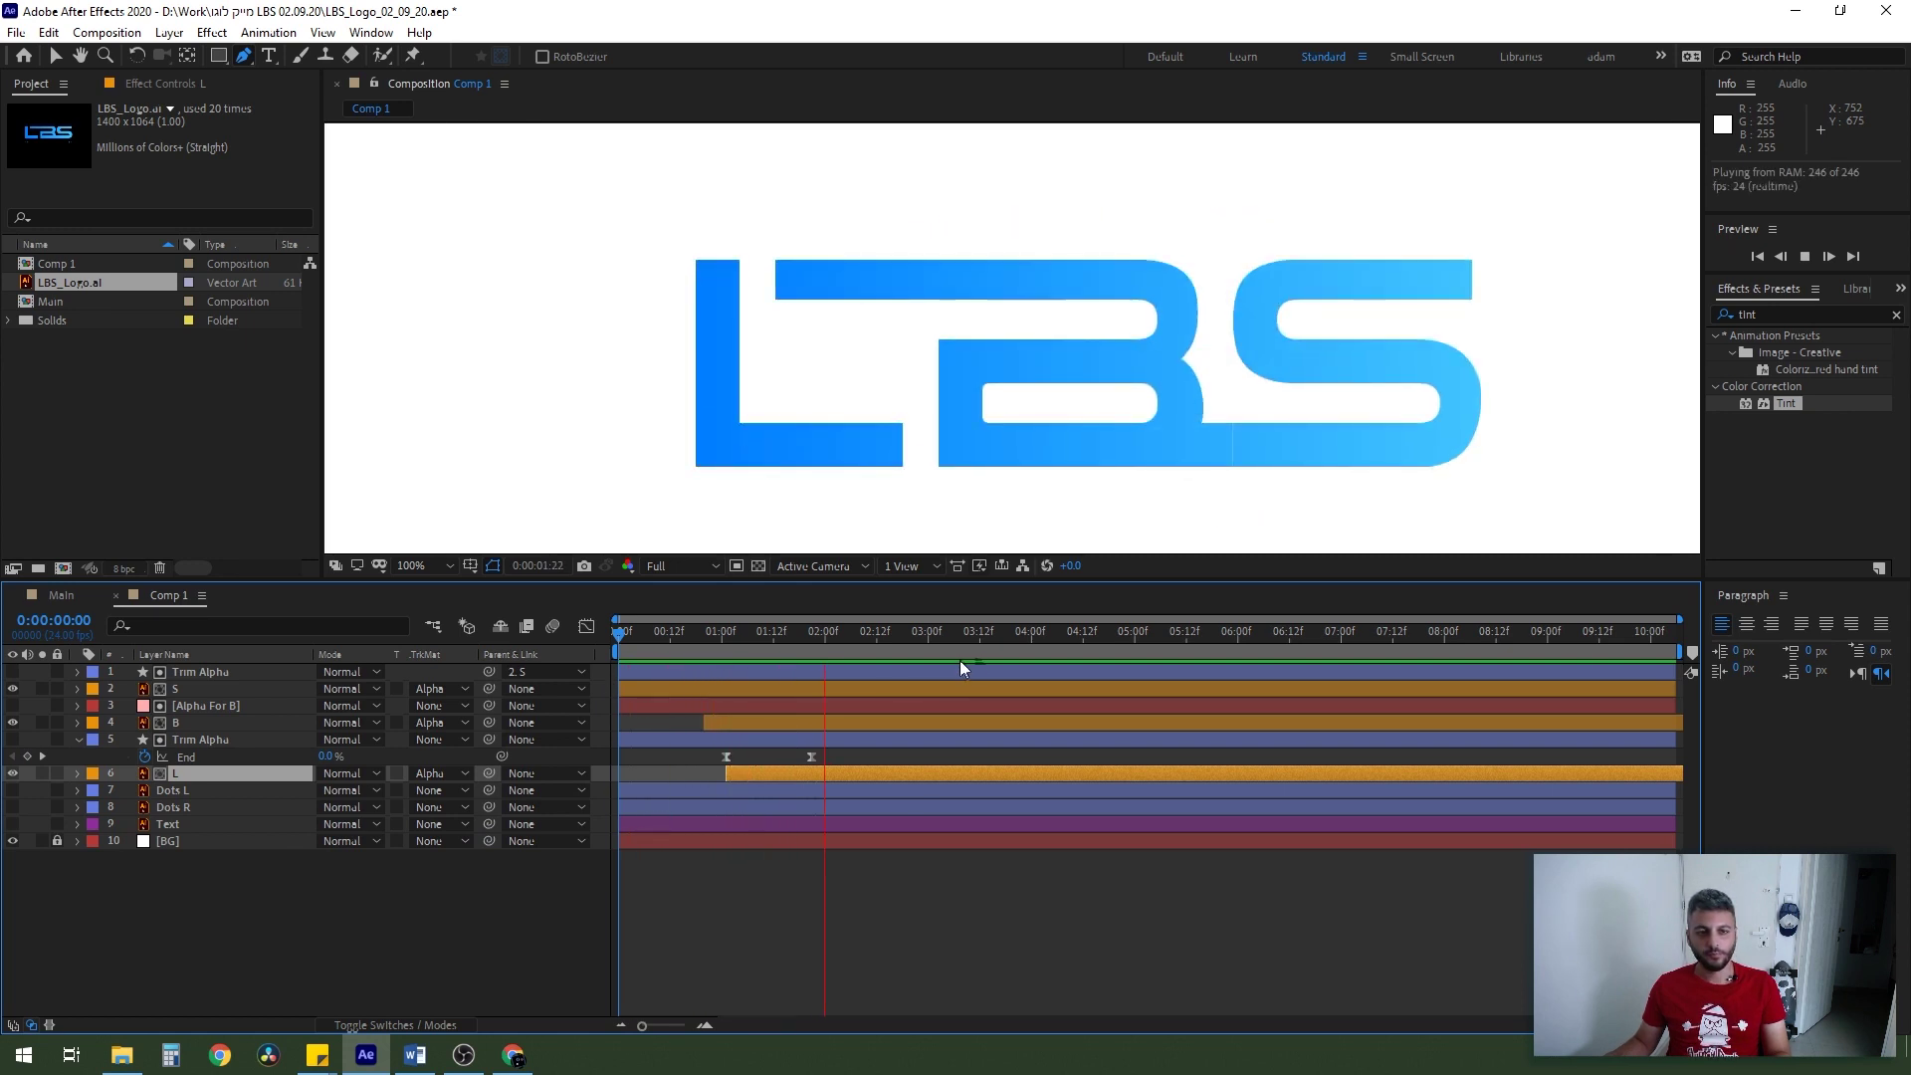
- Preview the logo animation from the start at 50% zoom to check the L's draw-on timing
{"action": "key", "text": "space"}
{"action": "key", "text": "comma"}
{"action": "left_click_drag", "start_coordinate": [781, 759], "coordinate": [767, 772]}
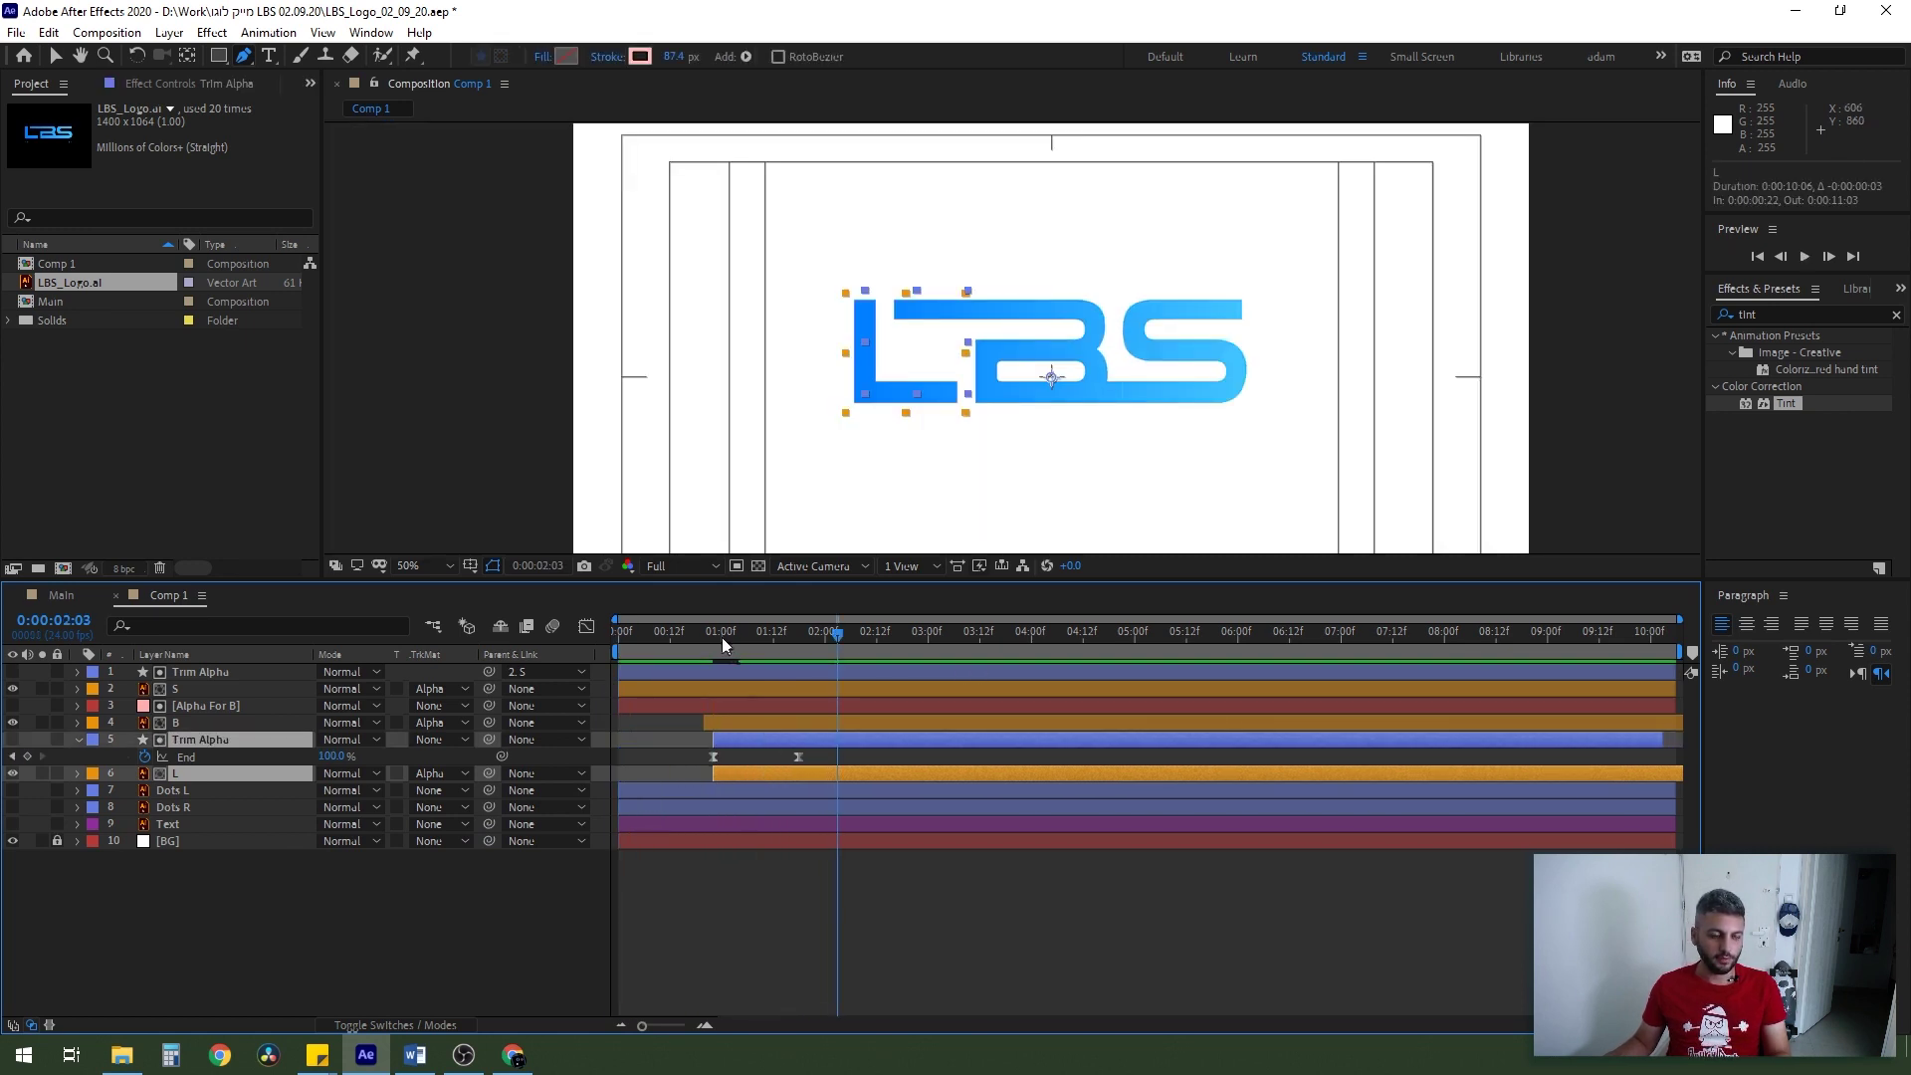
{"action": "key", "text": "space"}
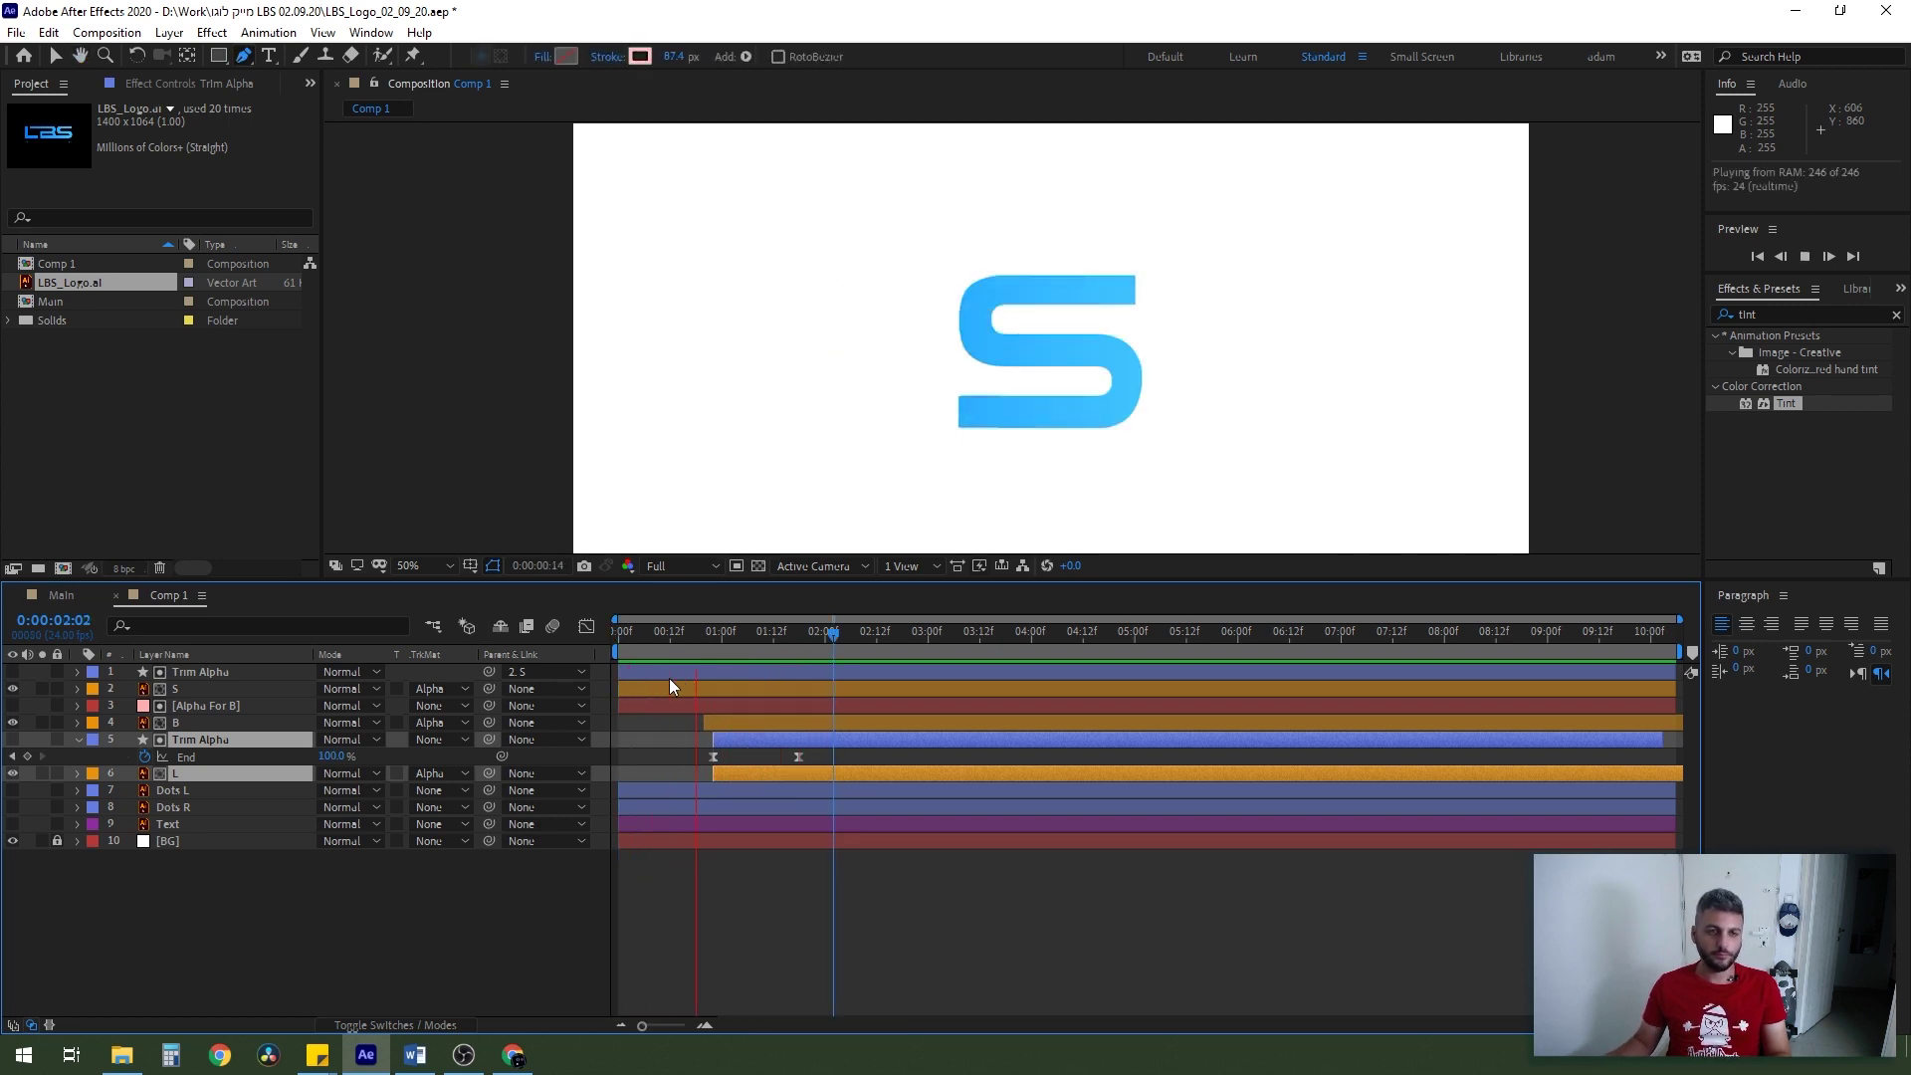
{"action": "key", "text": "space"}
- Move the L's Trim Alpha End keyframe to about 1:08 and shift the B and its matte one frame earlier
{"action": "left_click", "coordinate": [297, 744]}
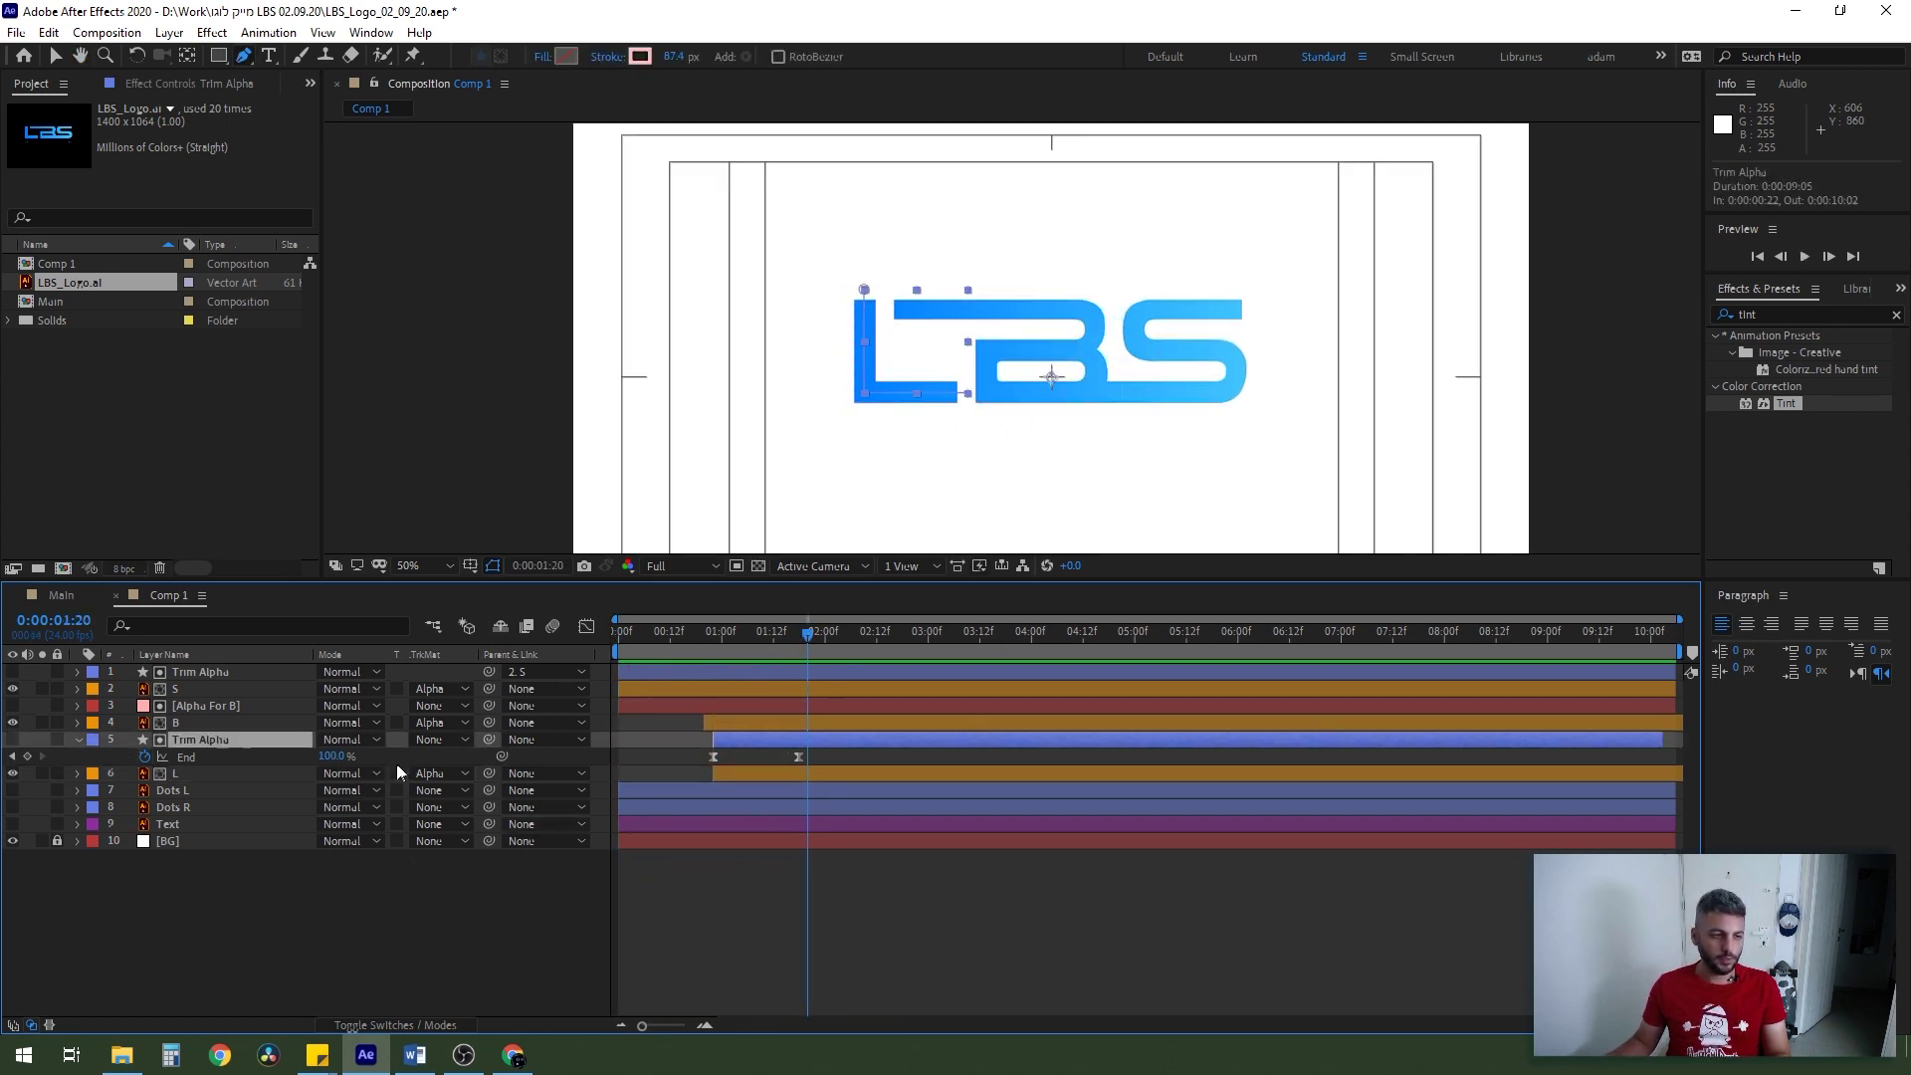
{"action": "left_click_drag", "start_coordinate": [798, 756], "coordinate": [764, 756]}
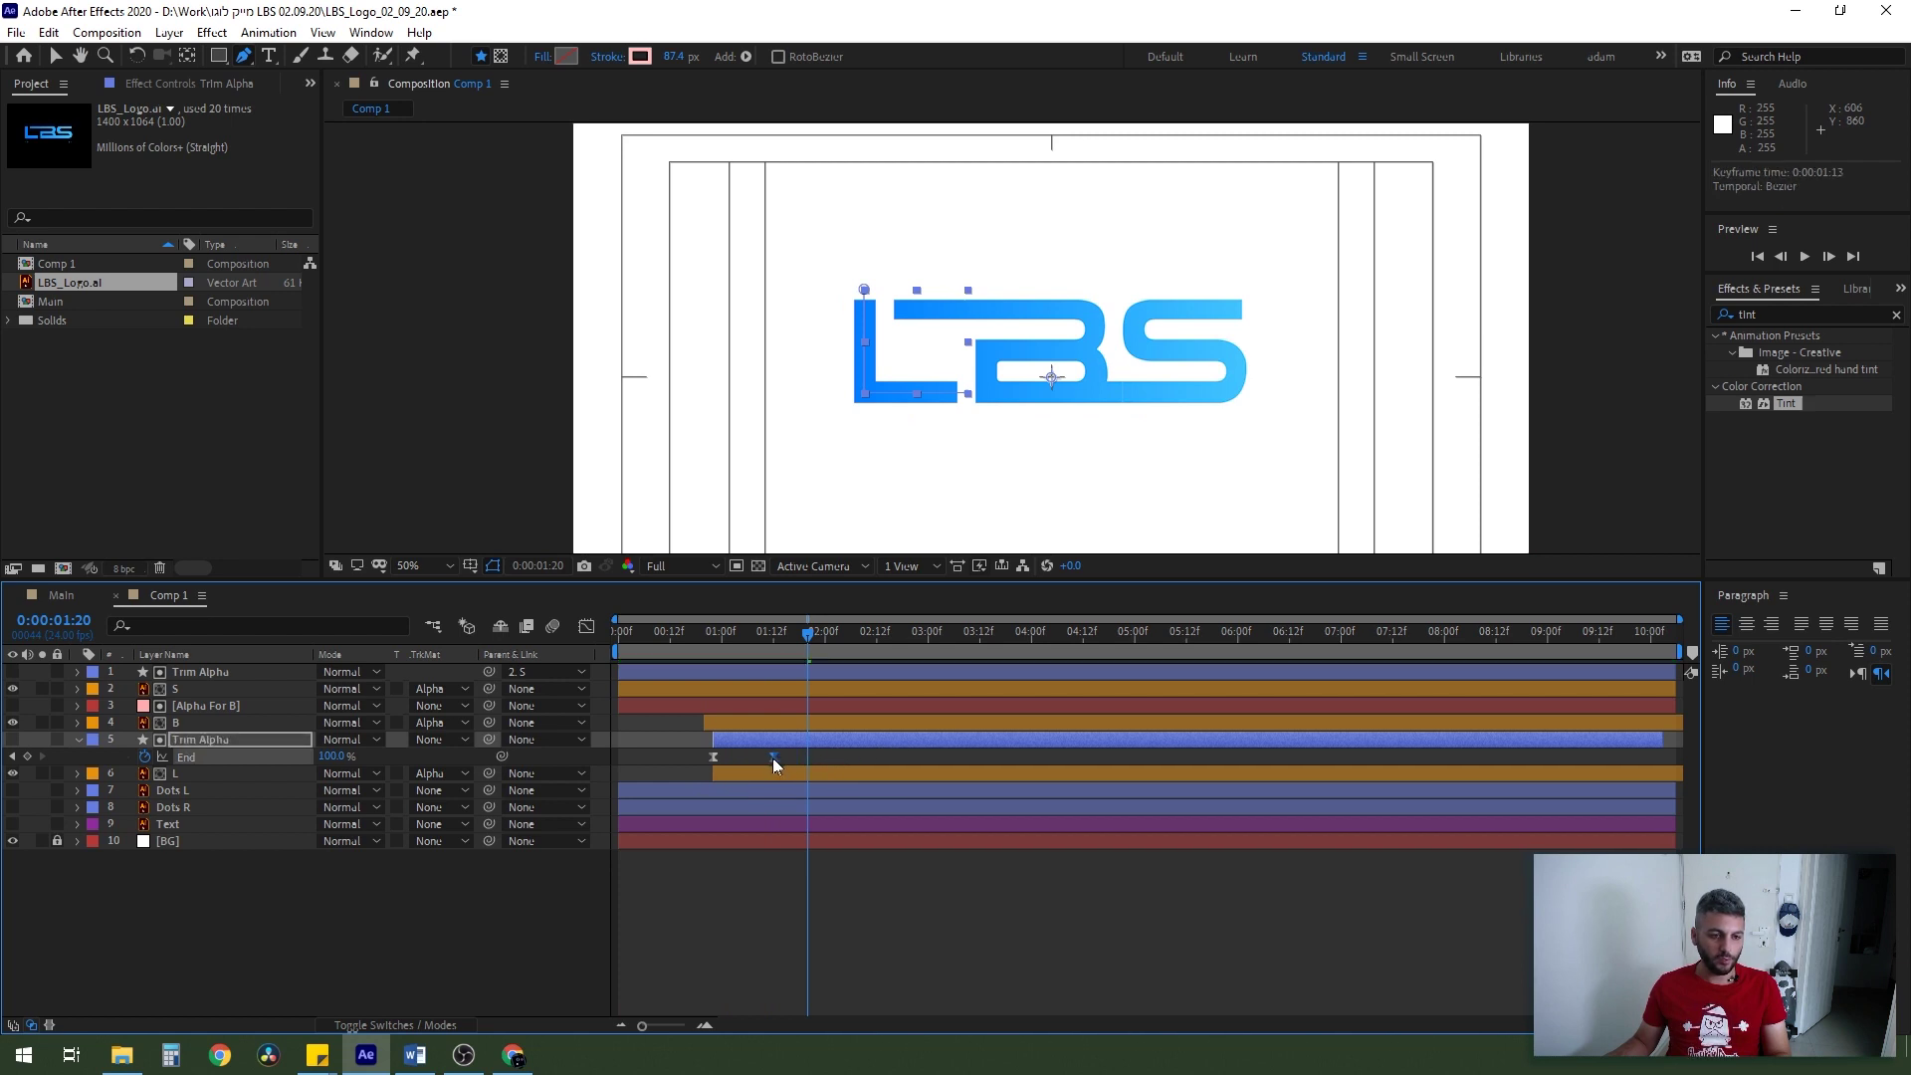
{"action": "left_click", "coordinate": [697, 629]}
{"action": "key", "text": "space"}
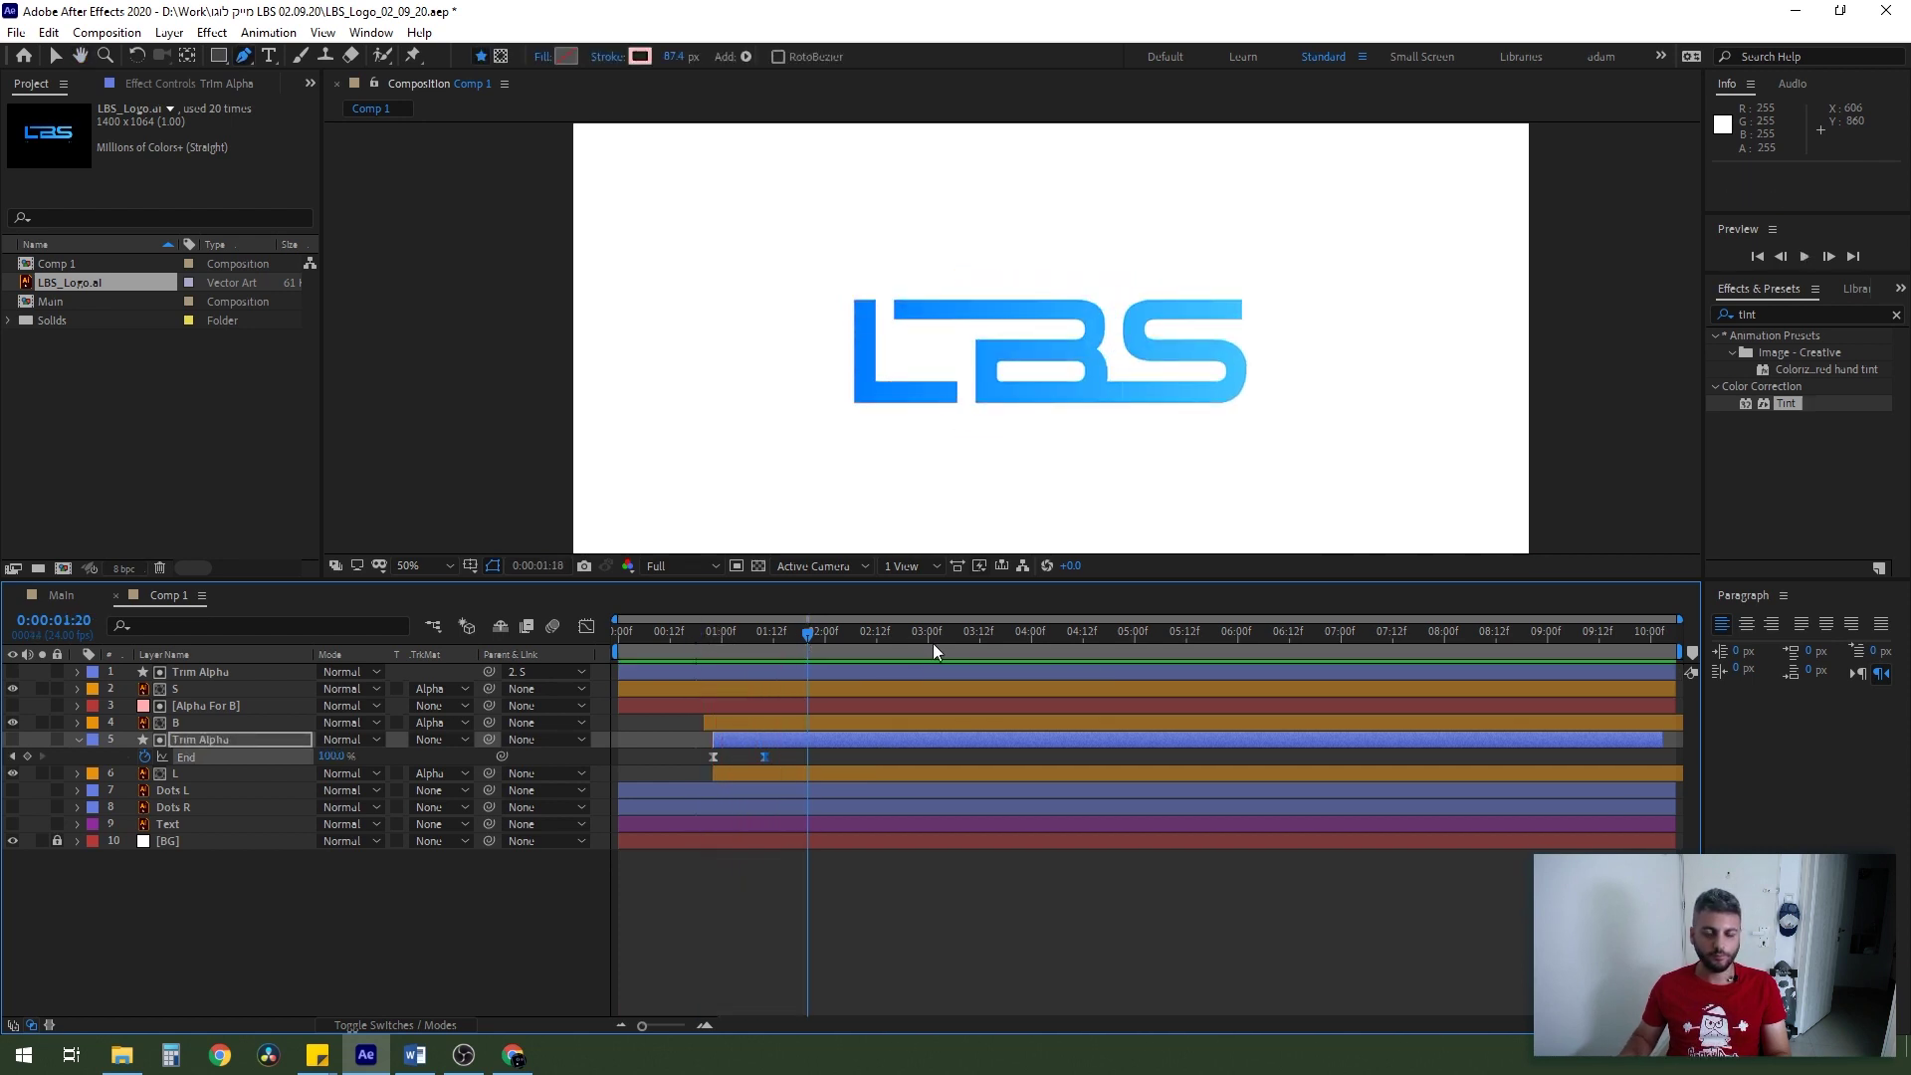
{"action": "key", "text": "v"}
{"action": "left_click_drag", "start_coordinate": [836, 722], "coordinate": [832, 697]}
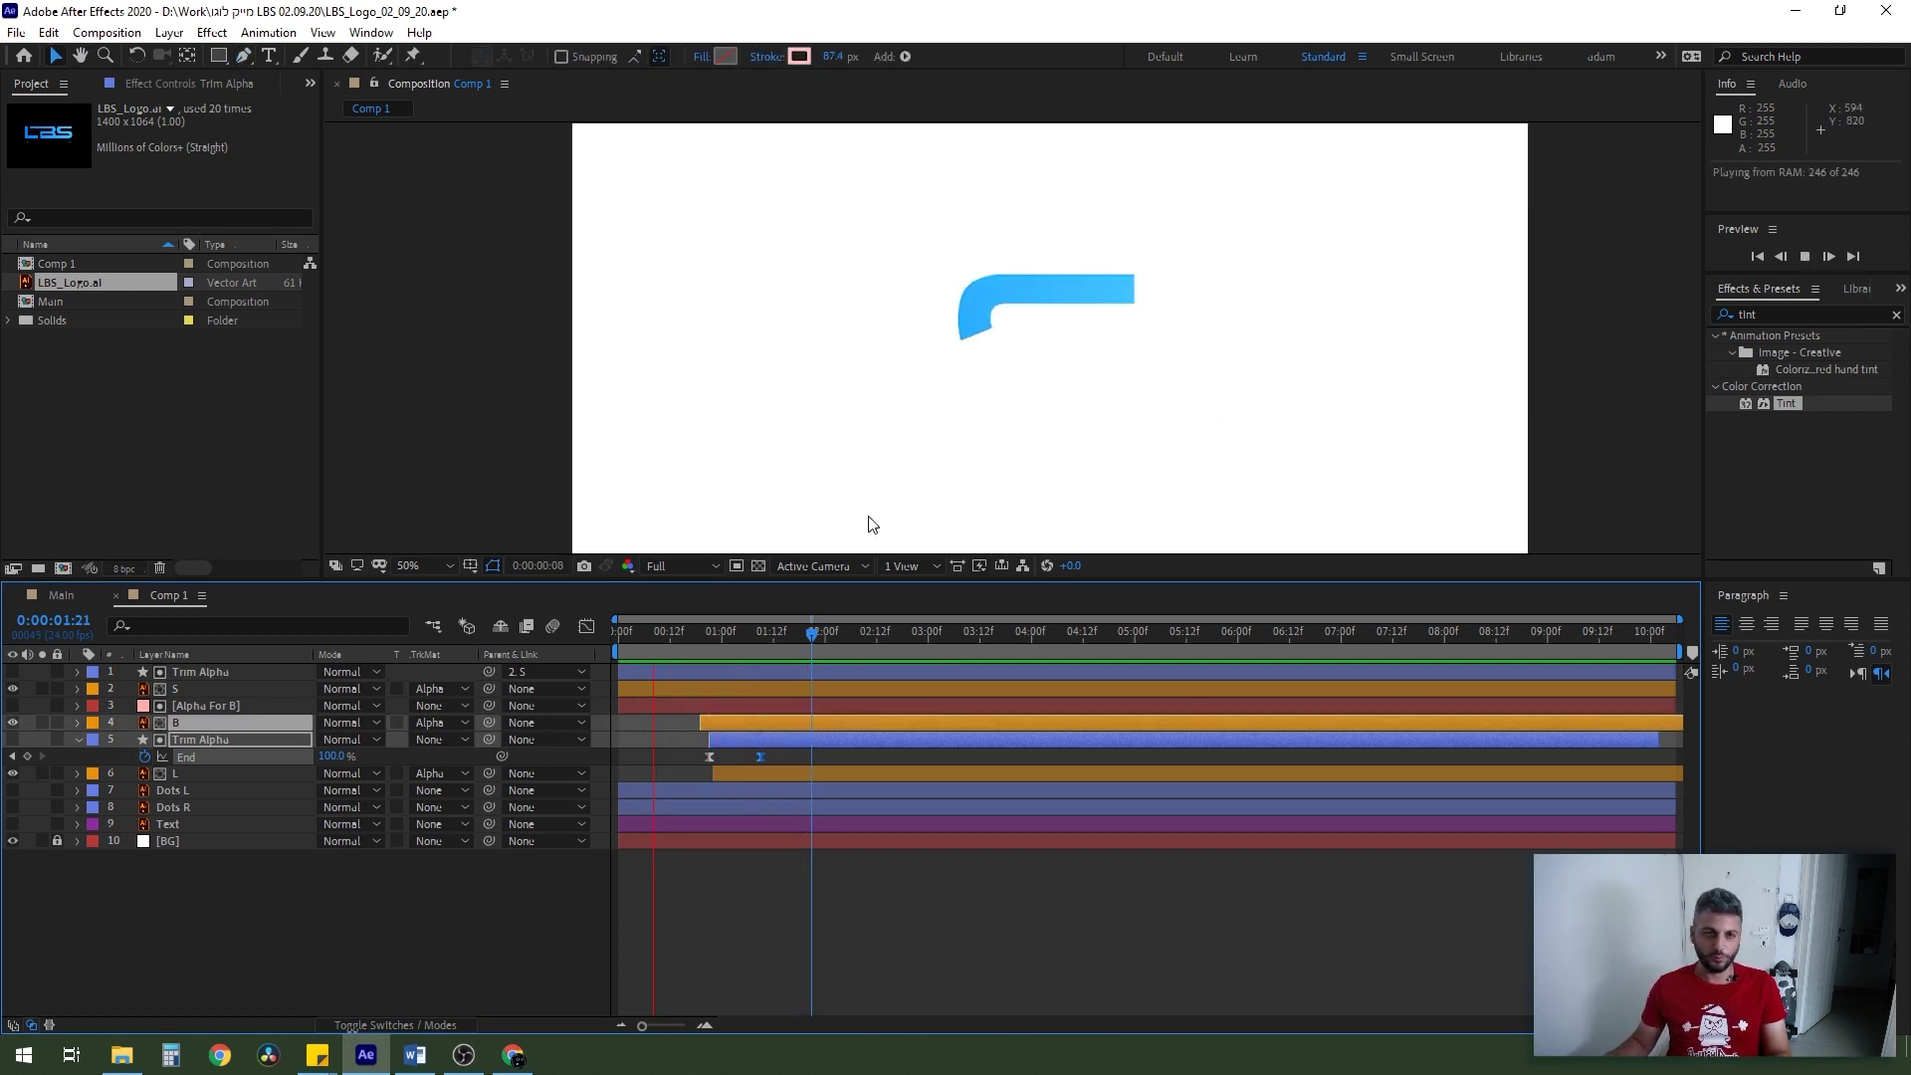
- Make Dots L and Dots R visible, frame the logo and dots, and select Dots L
{"action": "left_click", "coordinate": [611, 624]}
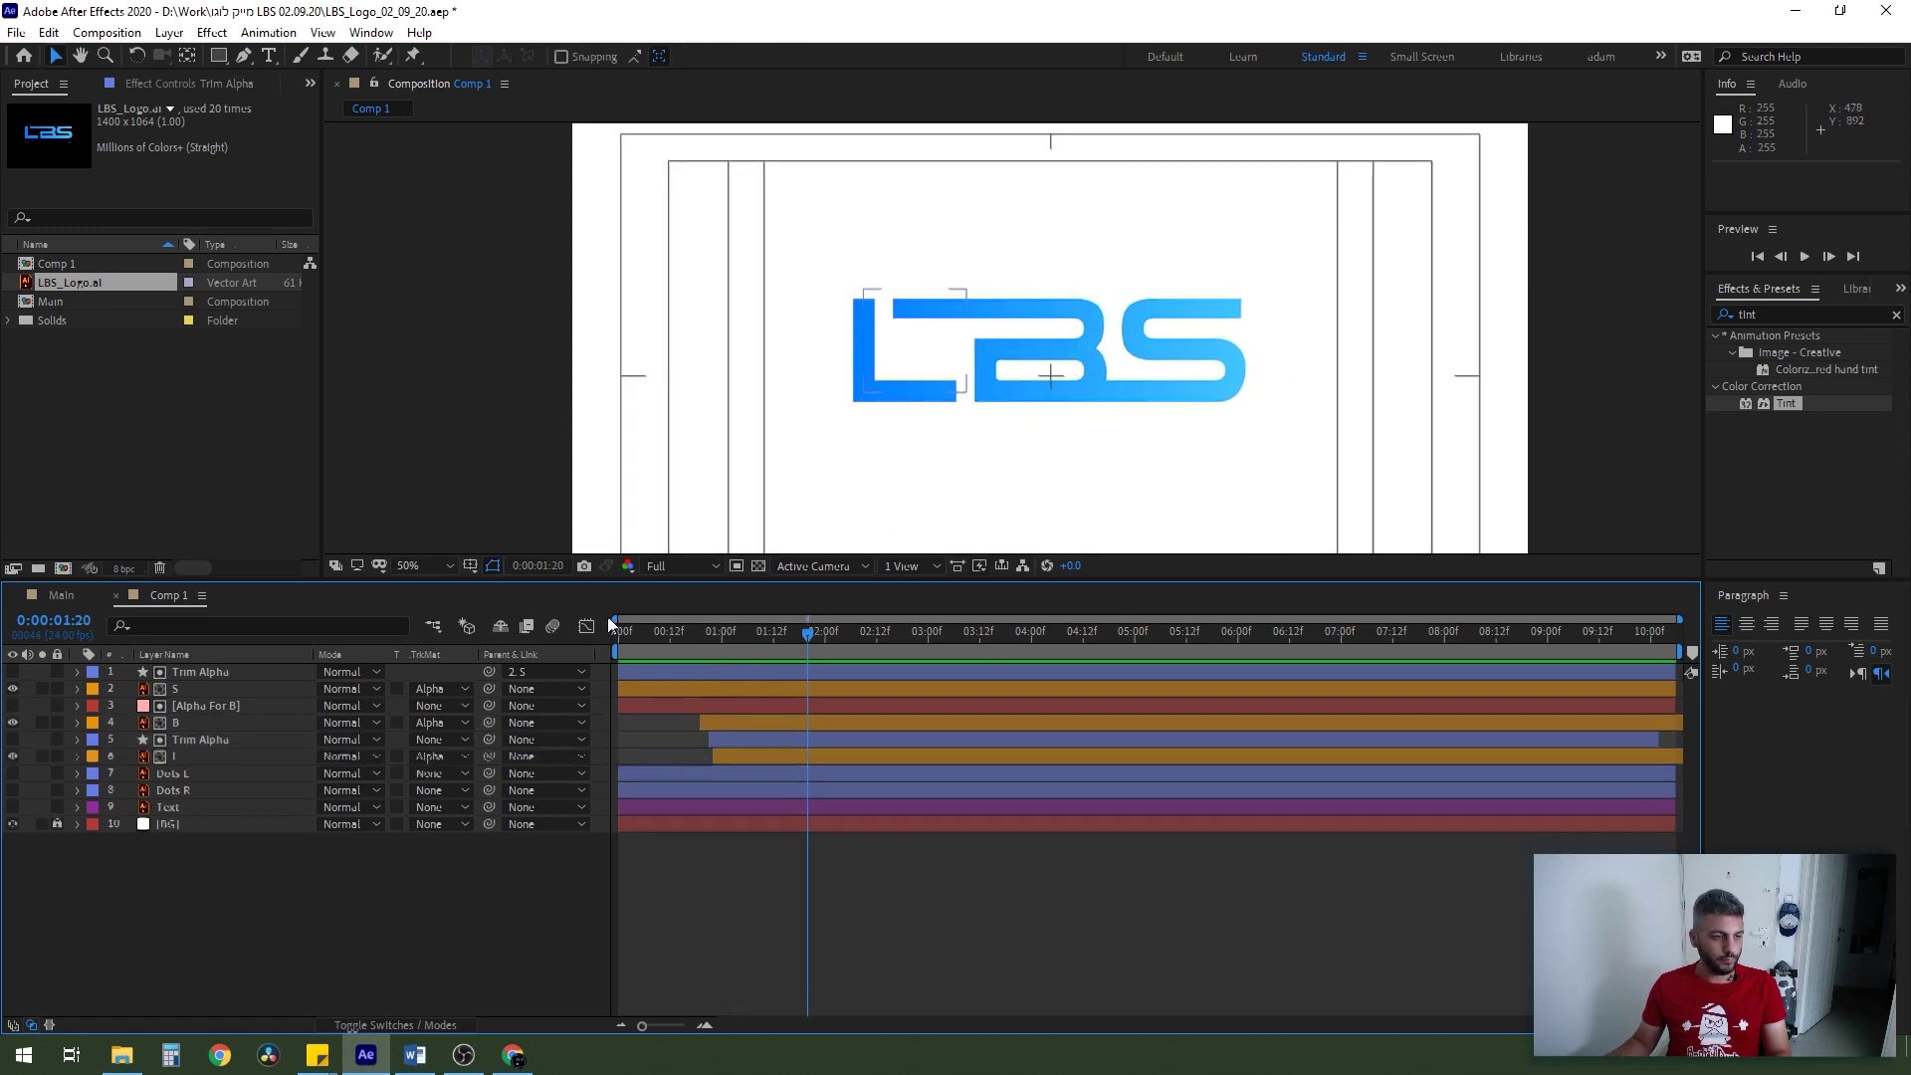
{"action": "left_click", "coordinate": [45, 774]}
{"action": "left_click_drag", "start_coordinate": [12, 773], "coordinate": [12, 791]}
{"action": "left_click", "coordinate": [1160, 504]}
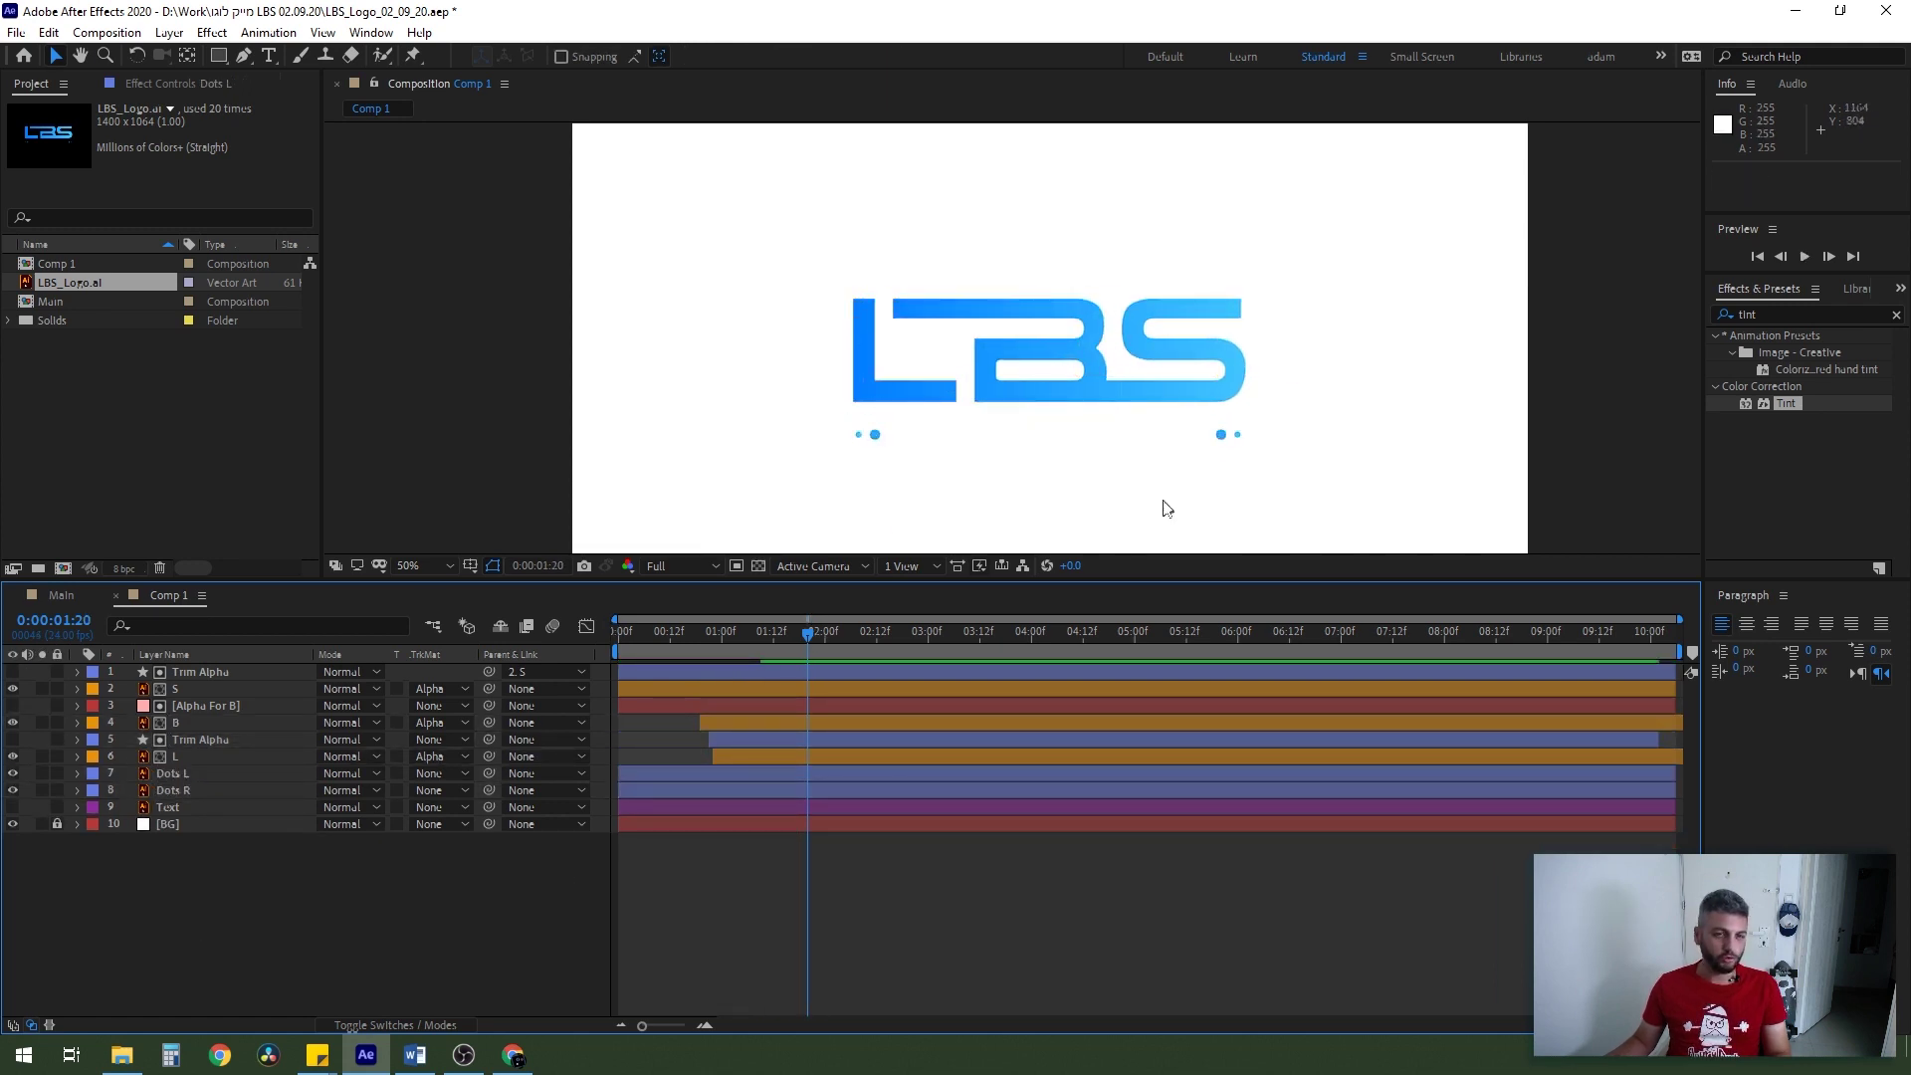
{"action": "scroll", "coordinate": [1003, 418], "scroll_direction": "up", "scroll_amount": 2}
{"action": "left_click_drag", "start_coordinate": [1003, 418], "coordinate": [822, 316]}
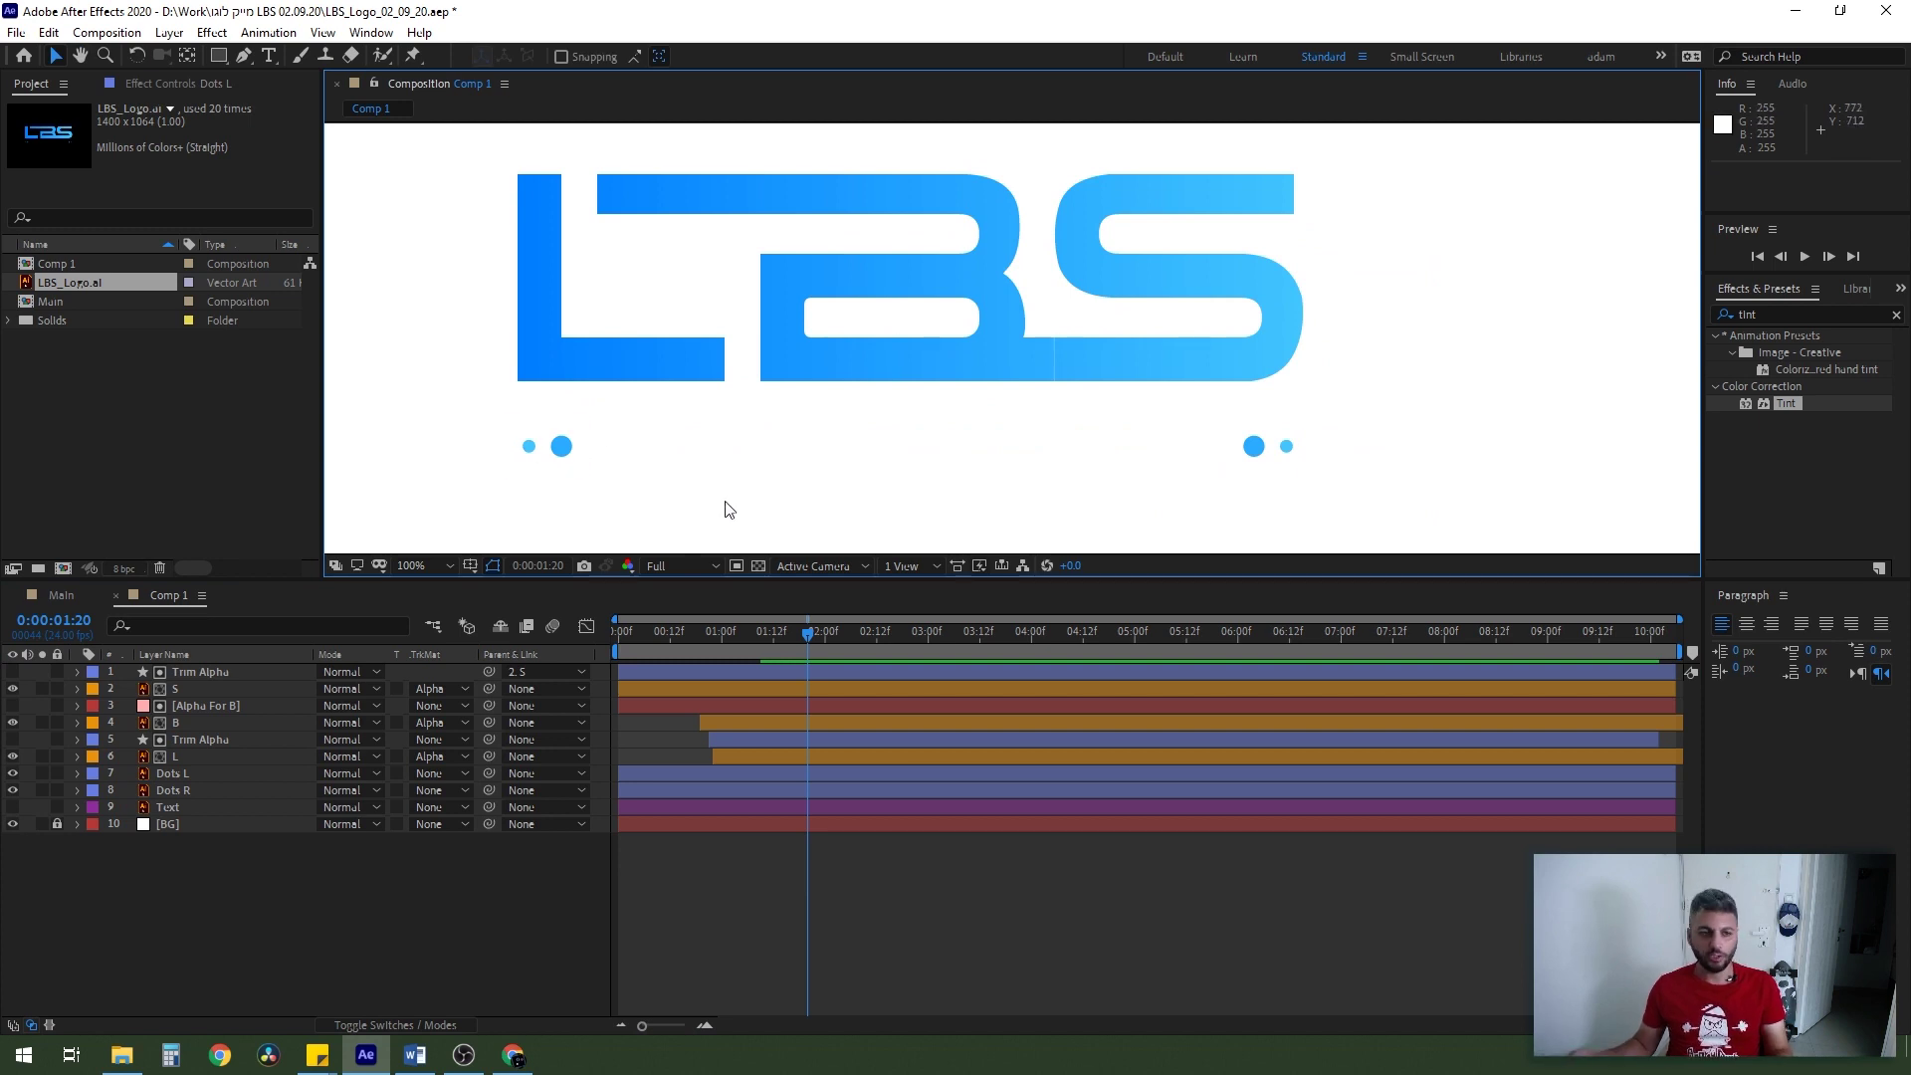
{"action": "left_click", "coordinate": [464, 775]}
{"action": "left_click", "coordinate": [617, 508]}
{"action": "left_click", "coordinate": [560, 446]}
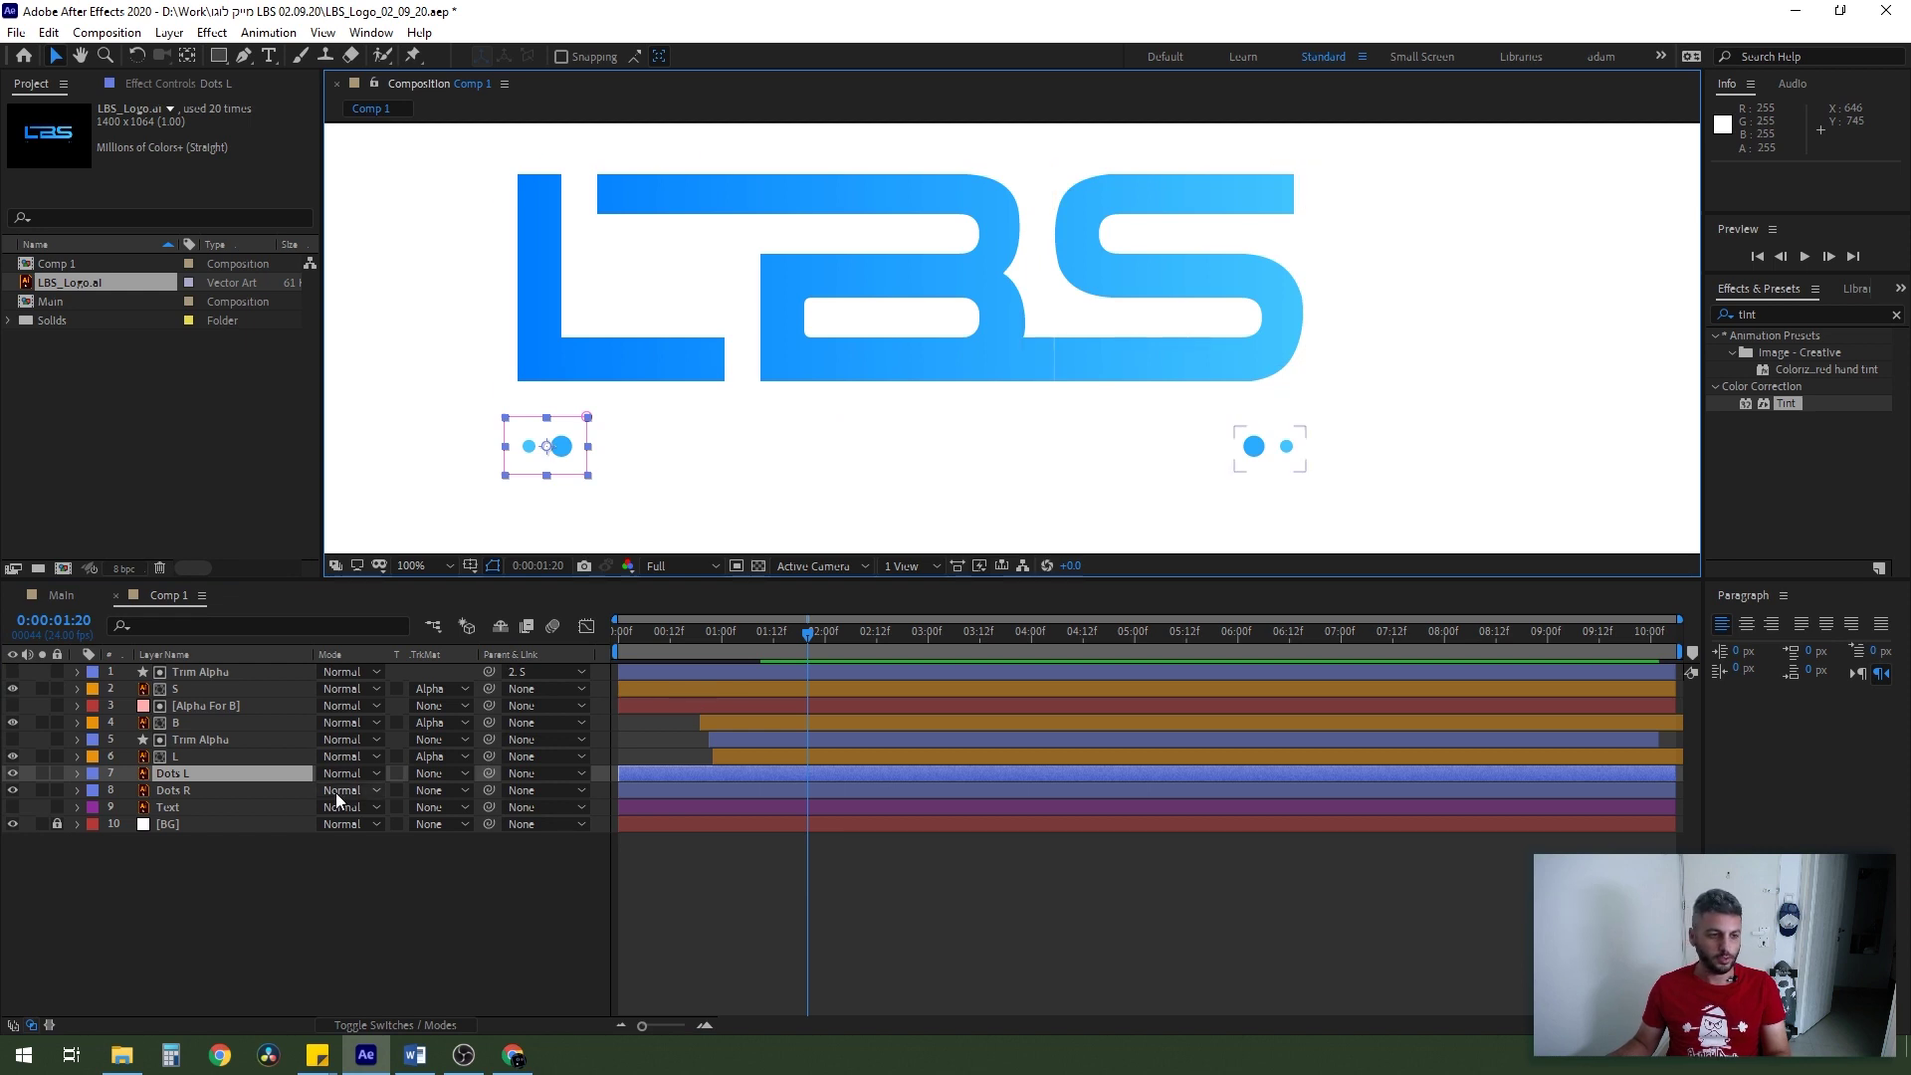
- Duplicate Dots L as Dots L 2, label it Yellow, and shift it right along the dot row
{"action": "key", "text": "ctrl+d"}
{"action": "left_click", "coordinate": [92, 773]}
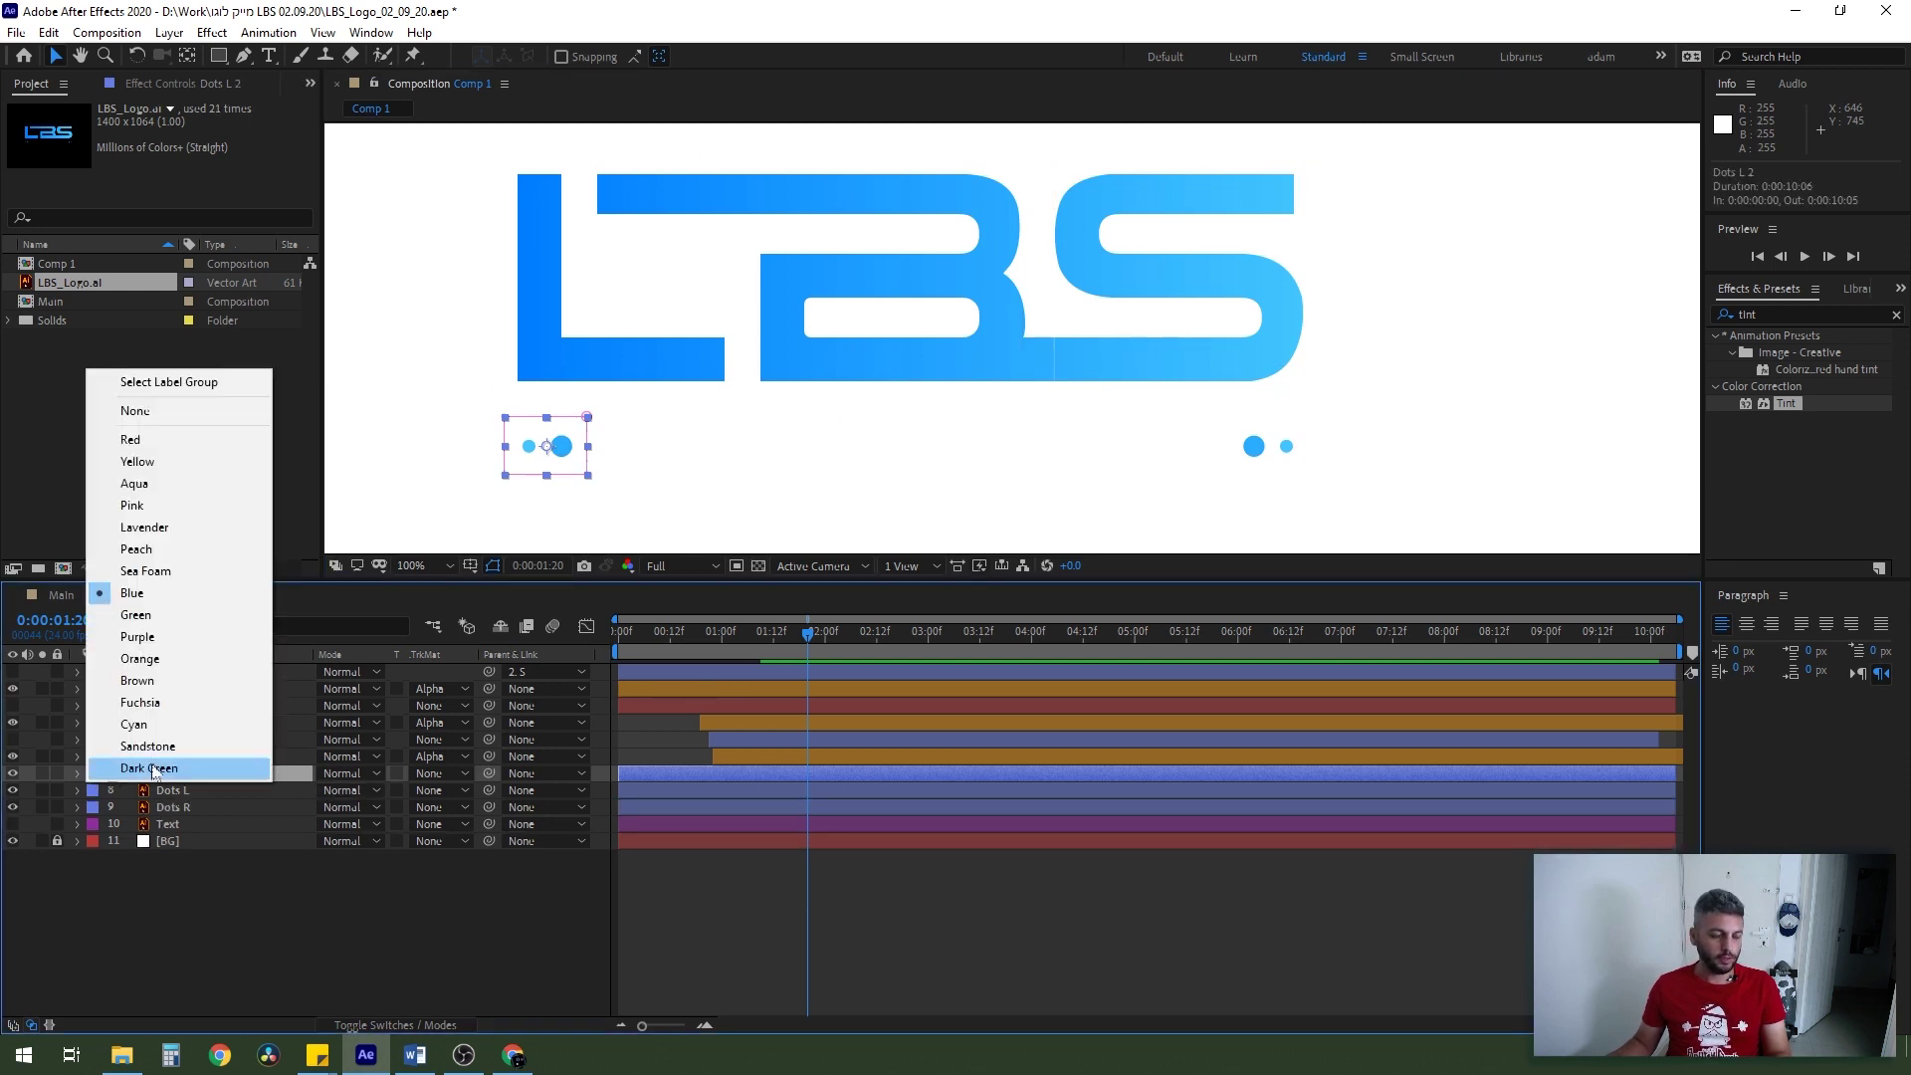
{"action": "left_click", "coordinate": [207, 458]}
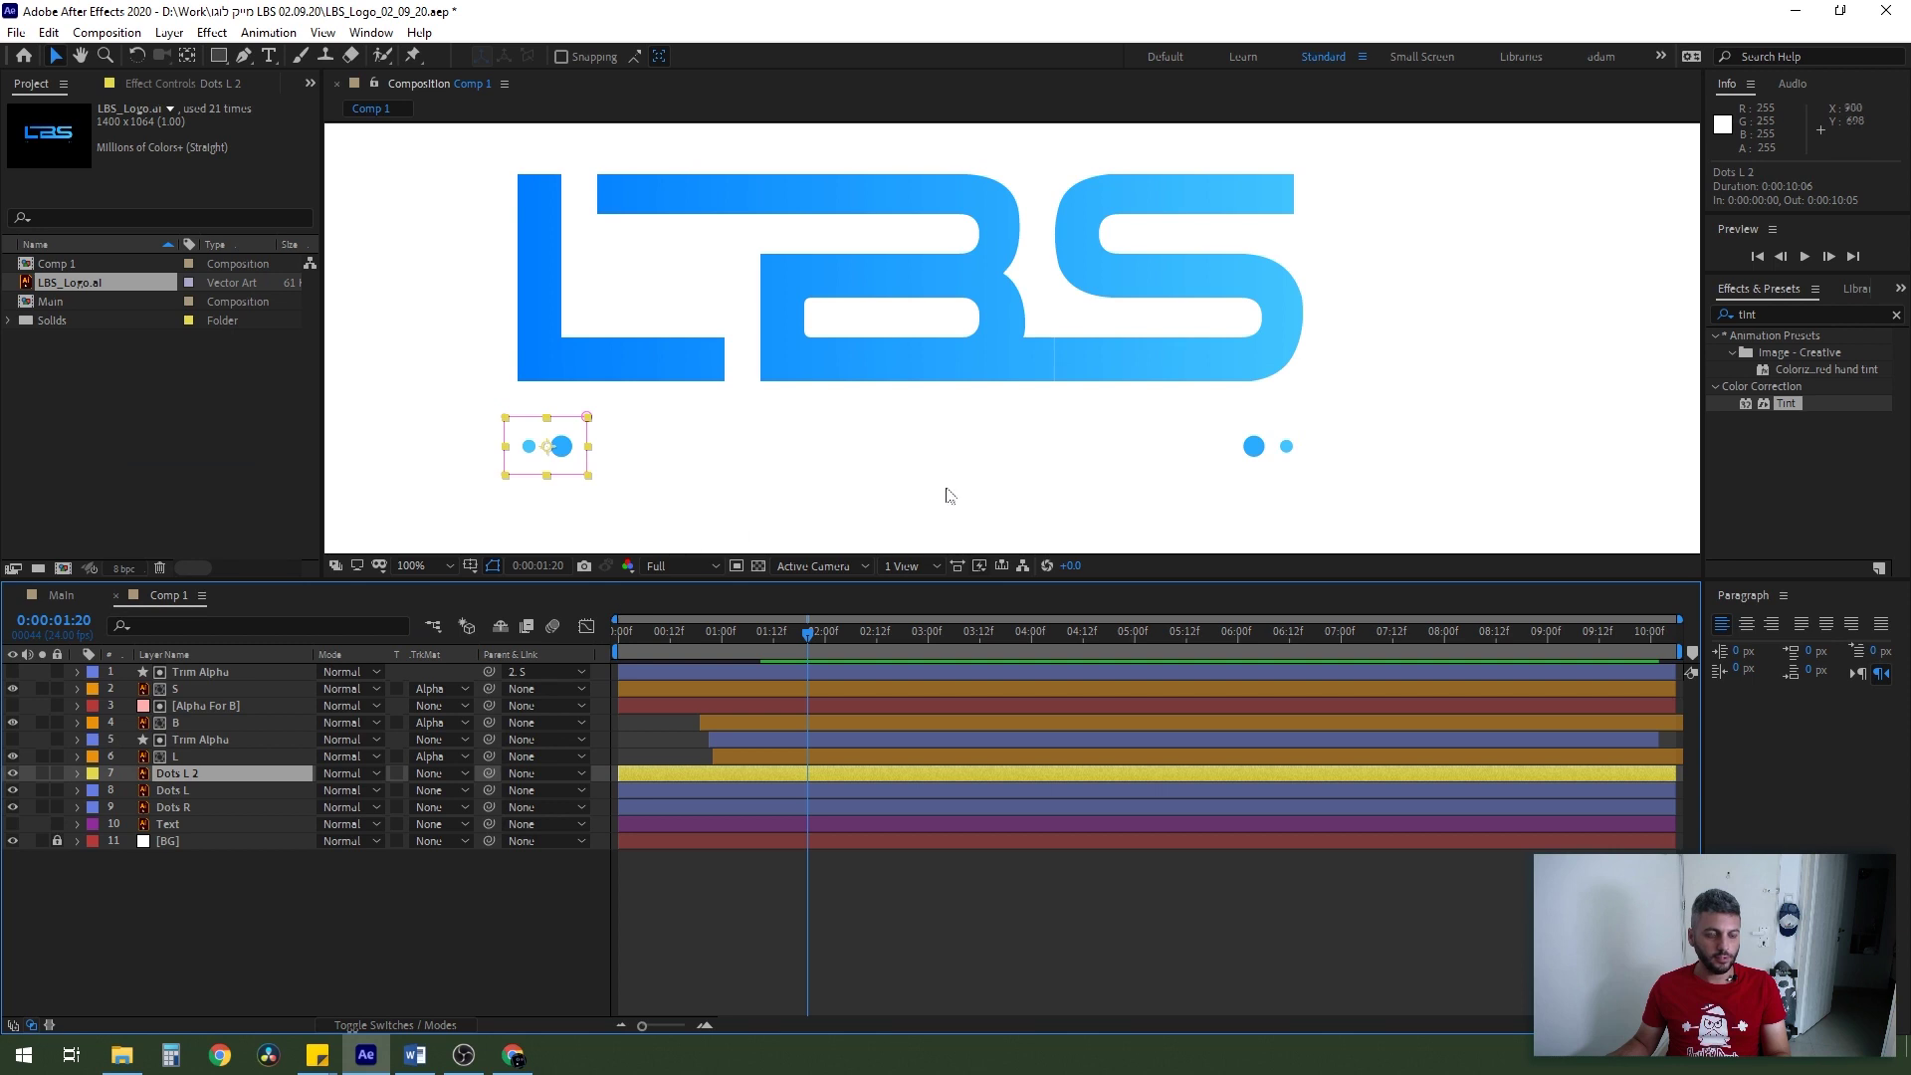
{"action": "key", "text": "shift+Right"}
{"action": "key", "text": "shift+Right"}
{"action": "key", "text": "shift+Right"}
{"action": "key", "text": "shift+Right"}
{"action": "key", "text": "shift+Right"}
{"action": "key", "text": "shift+Right"}
{"action": "key", "text": "shift+Right"}
{"action": "key", "text": "shift+Right"}
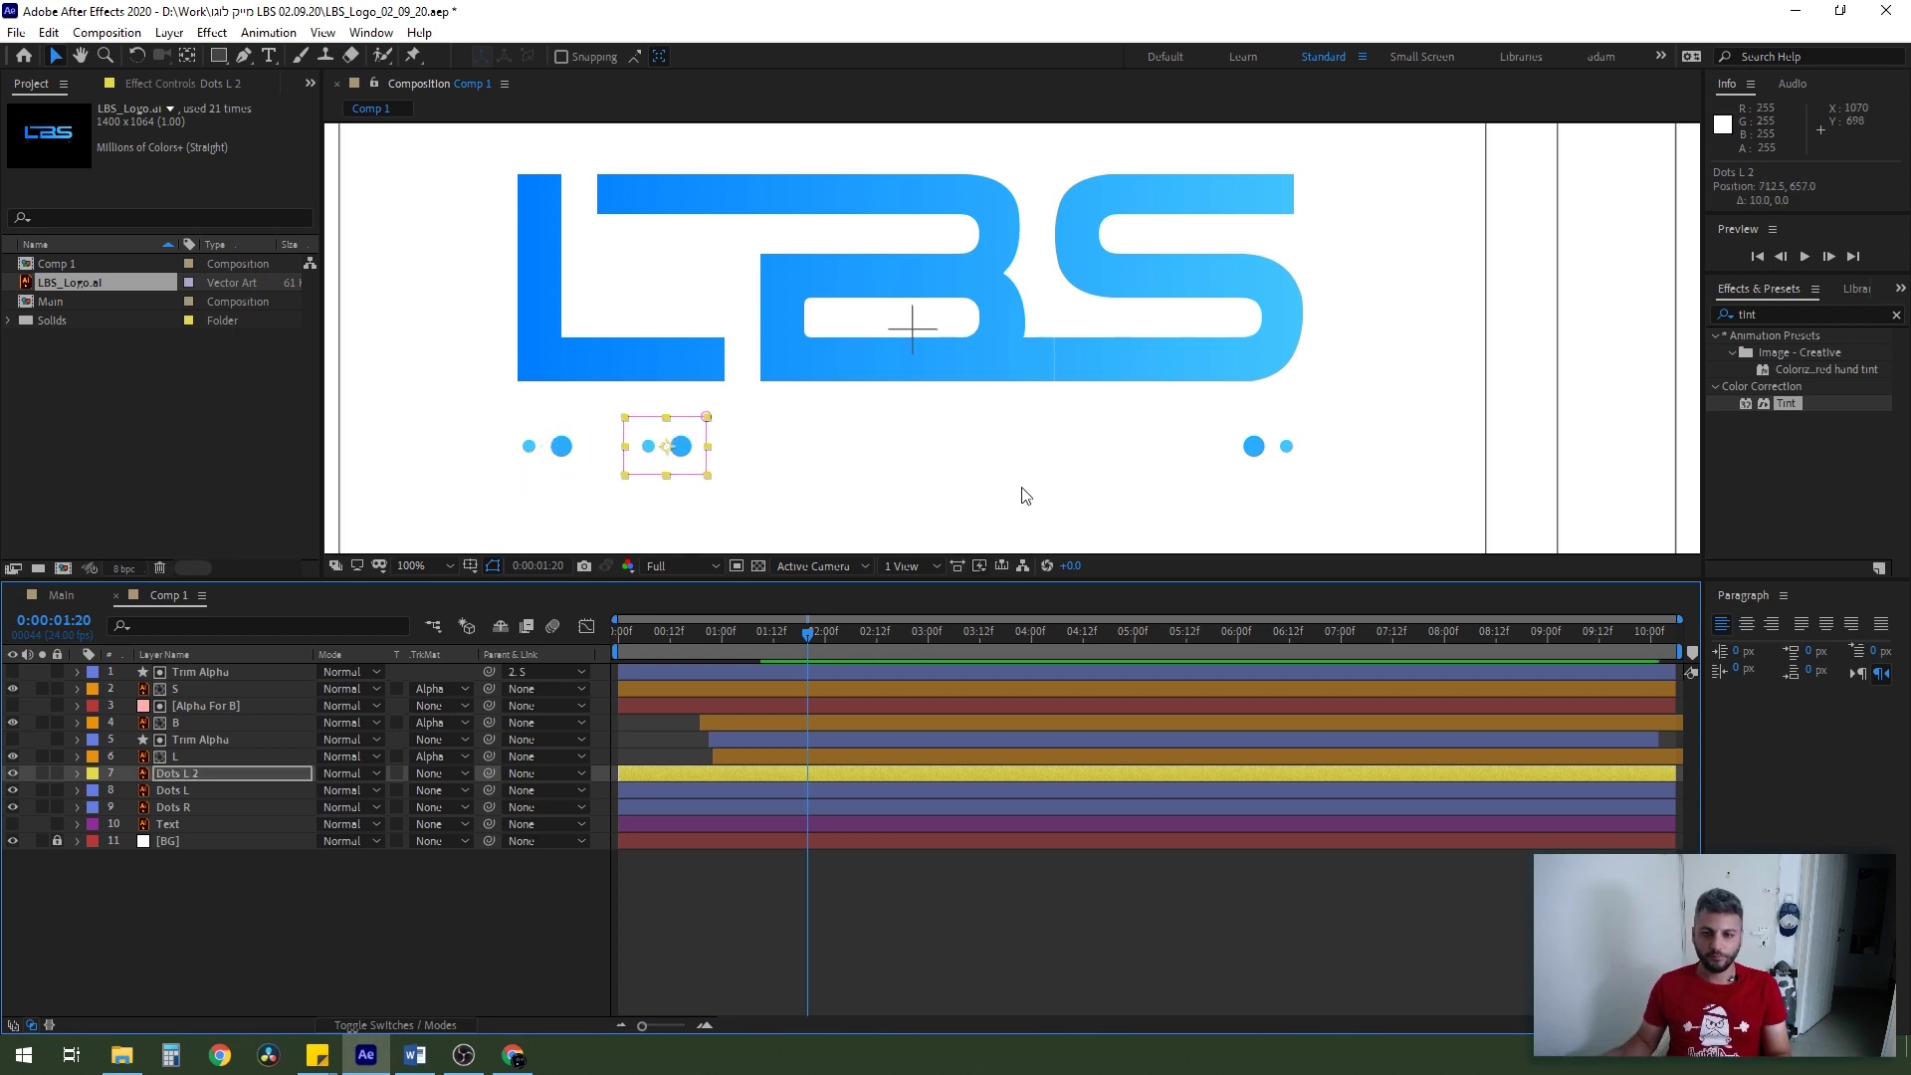
{"action": "key", "text": "shift+Right"}
{"action": "key", "text": "shift+Right"}
{"action": "key", "text": "shift+Right"}
{"action": "key", "text": "shift+Right"}
{"action": "key", "text": "shift+Right"}
{"action": "key", "text": "shift+Right"}
{"action": "key", "text": "shift+Right"}
{"action": "key", "text": "shift+Right"}
{"action": "key", "text": "shift+Right"}
{"action": "key", "text": "shift+Right"}
{"action": "scroll", "coordinate": [1026, 494], "scroll_direction": "up", "scroll_amount": 2}
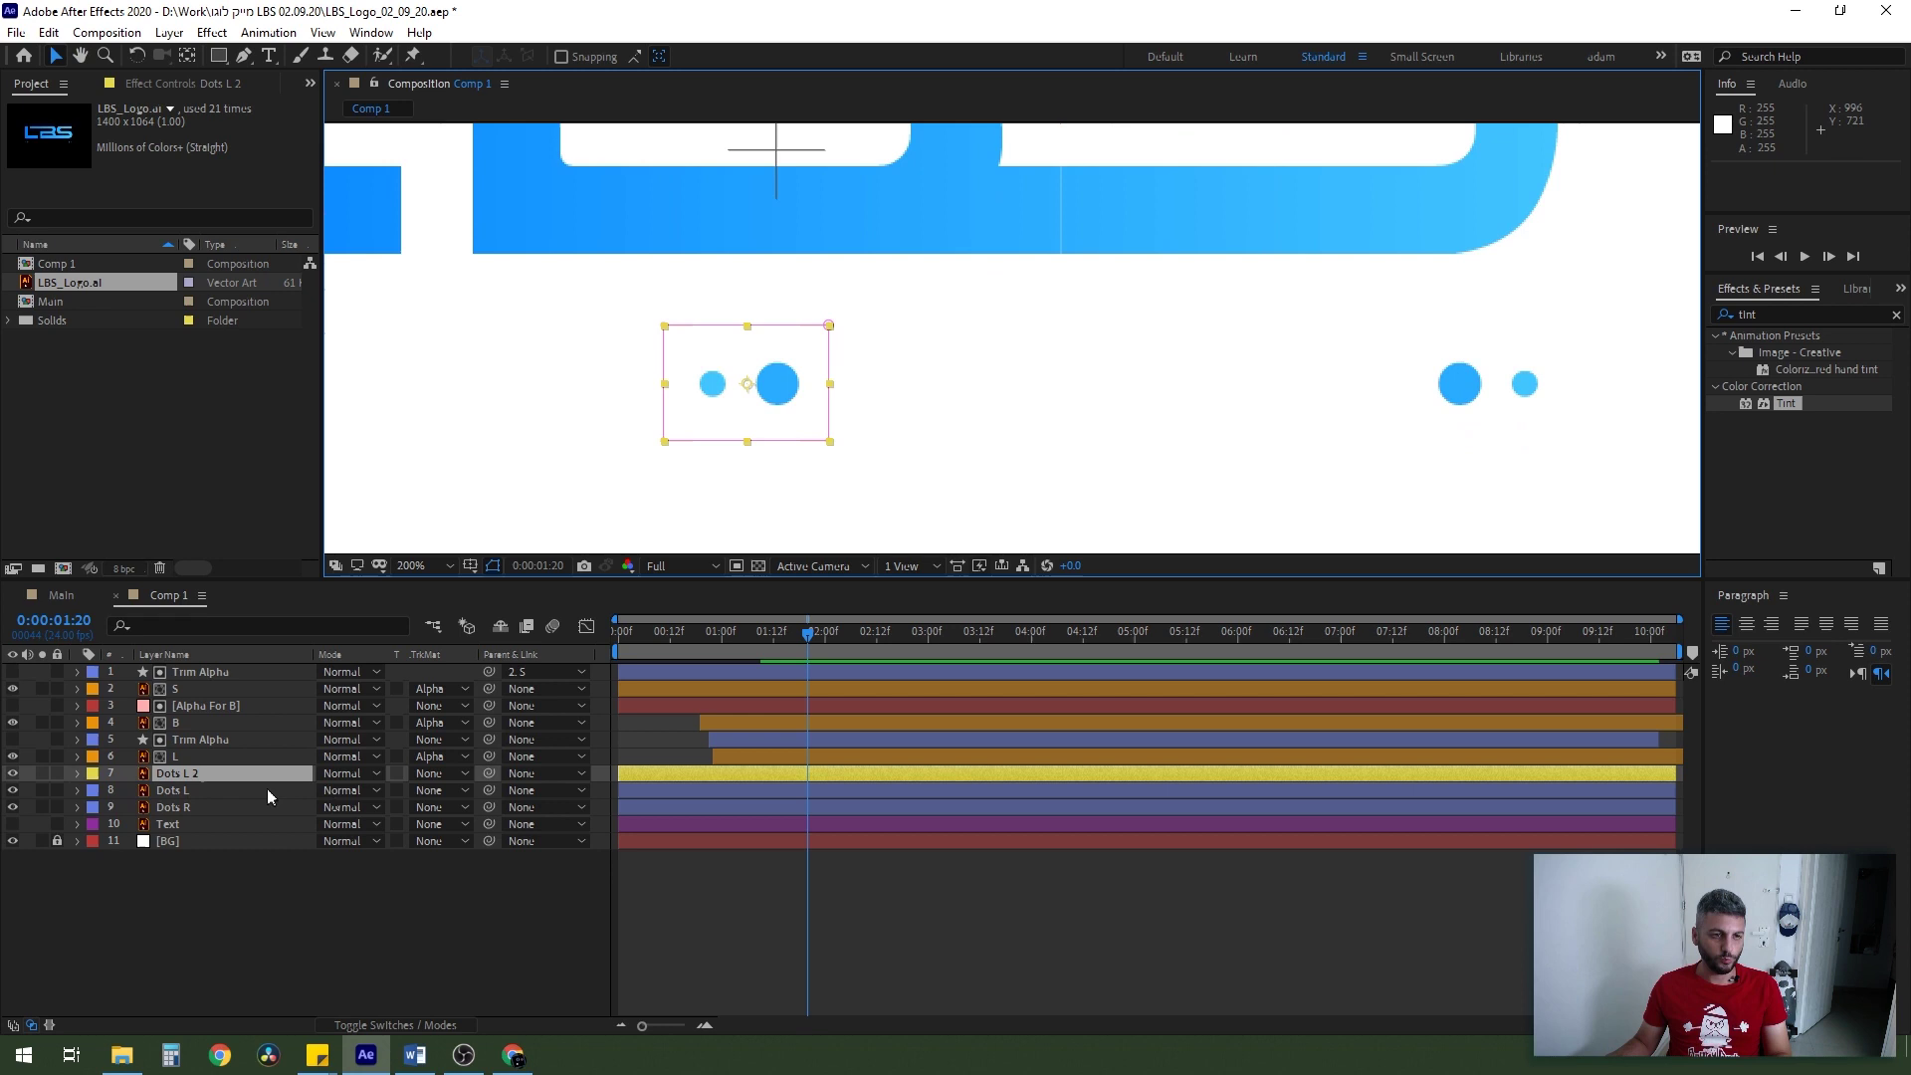
- Create dot copies Dots L 3, L 4 and L 5, nudging each new copy to the right
{"action": "key", "text": "ctrl+d"}
{"action": "left_click", "coordinate": [827, 327]}
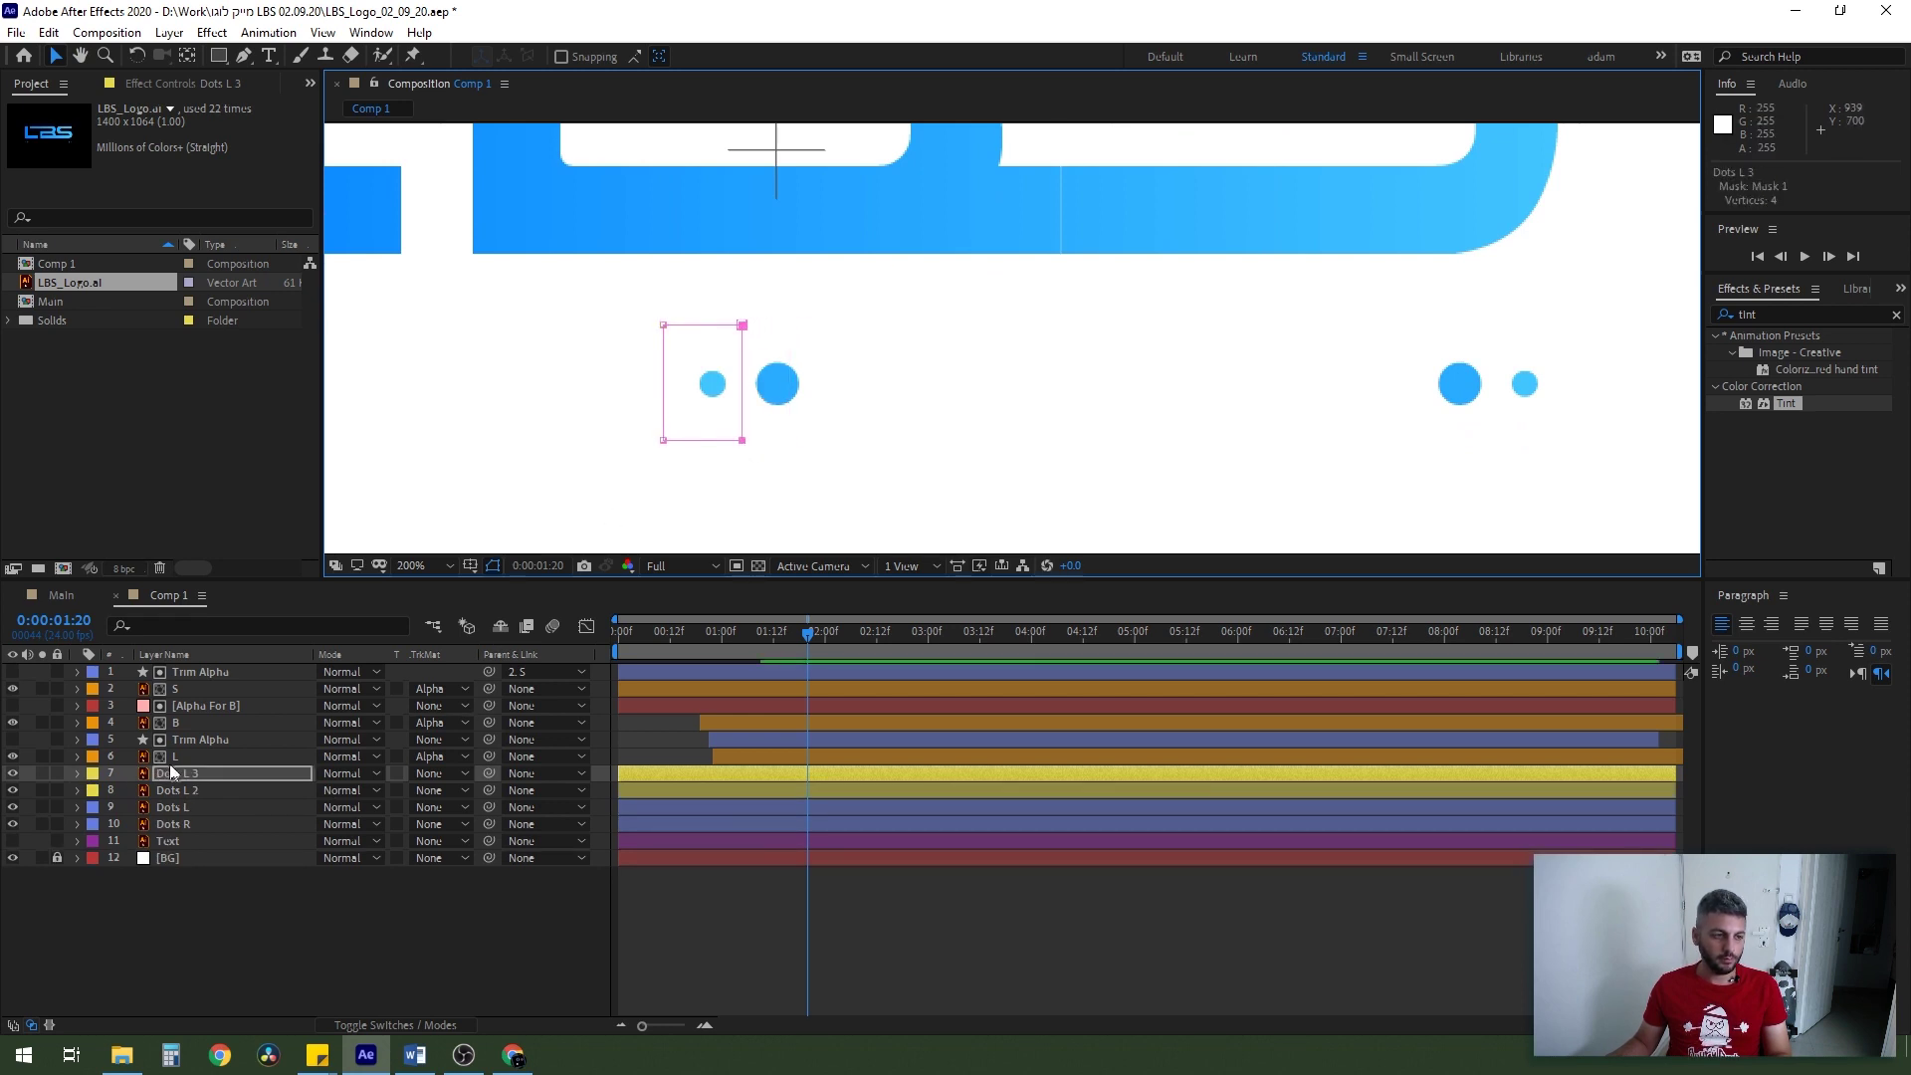
{"action": "left_click", "coordinate": [245, 788]}
{"action": "left_click", "coordinate": [661, 383]}
{"action": "key", "text": "Return"}
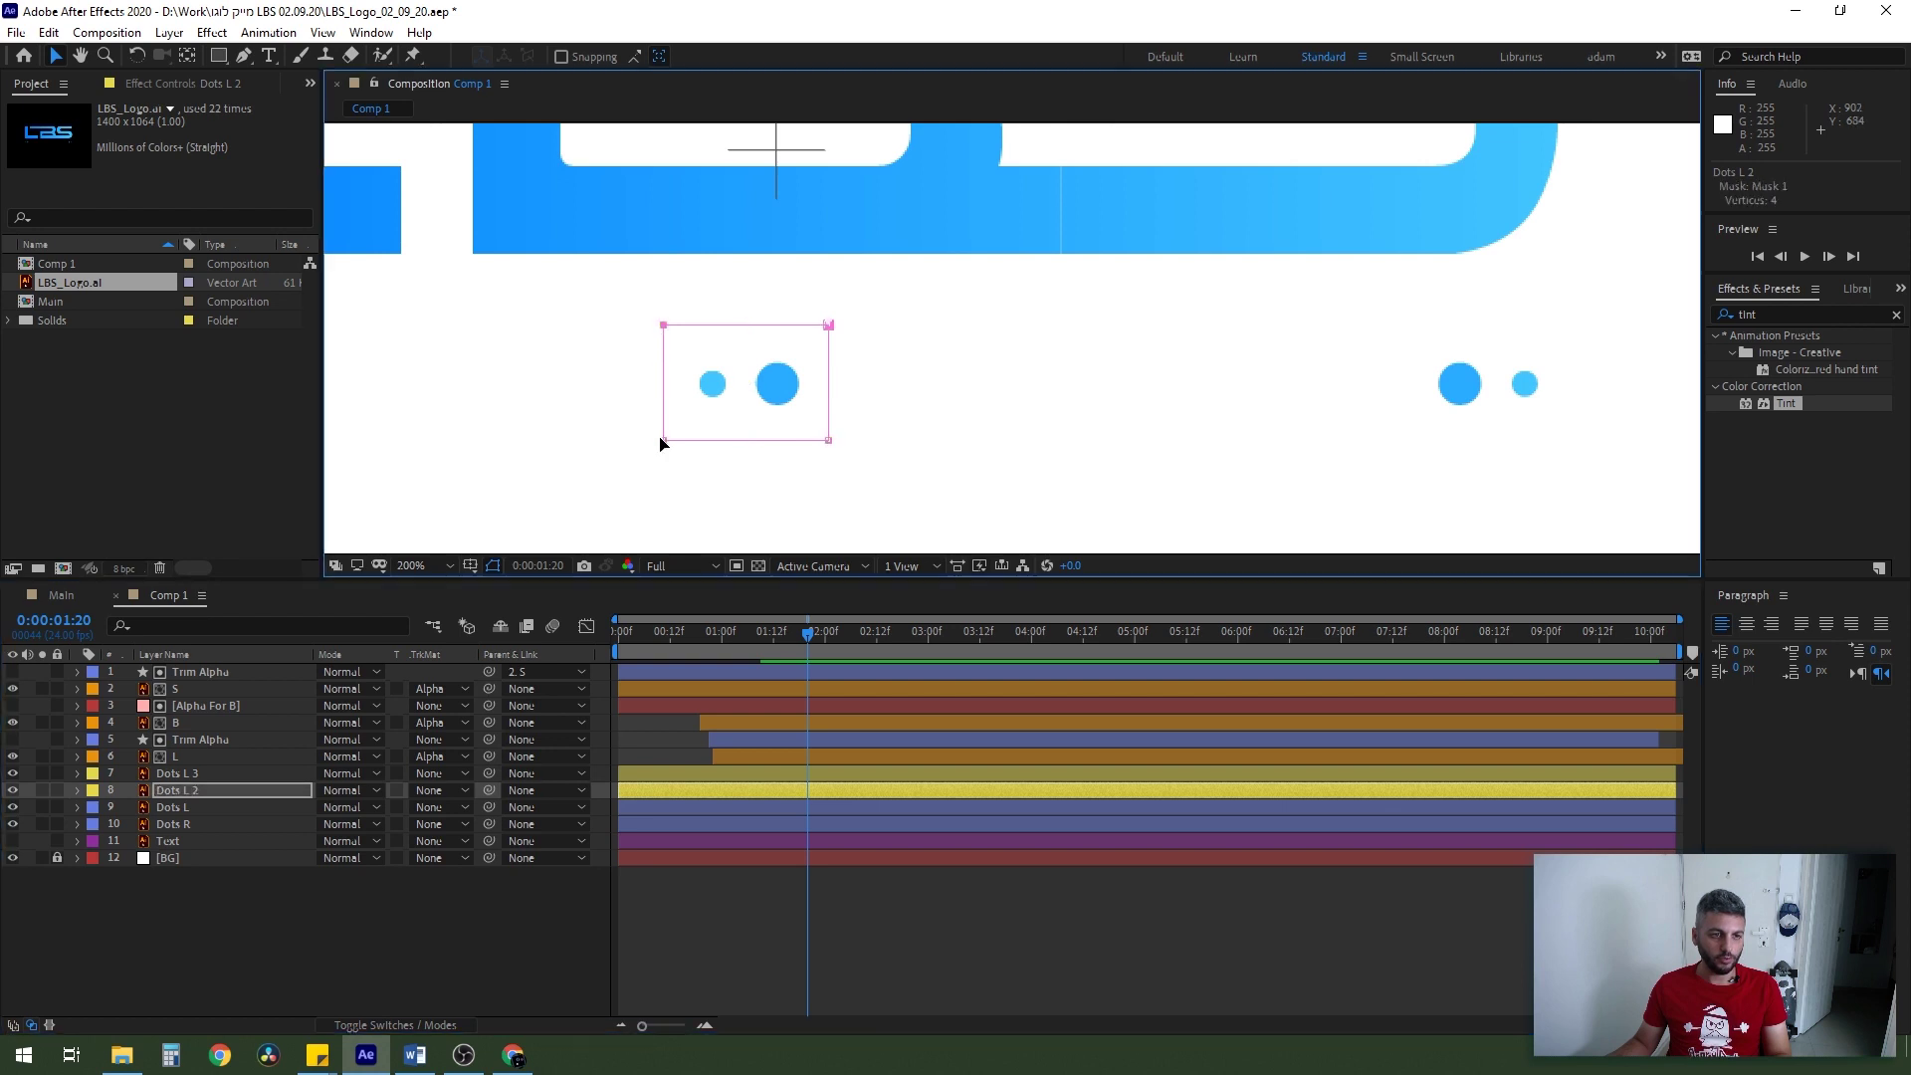
{"action": "left_click", "coordinate": [189, 774]}
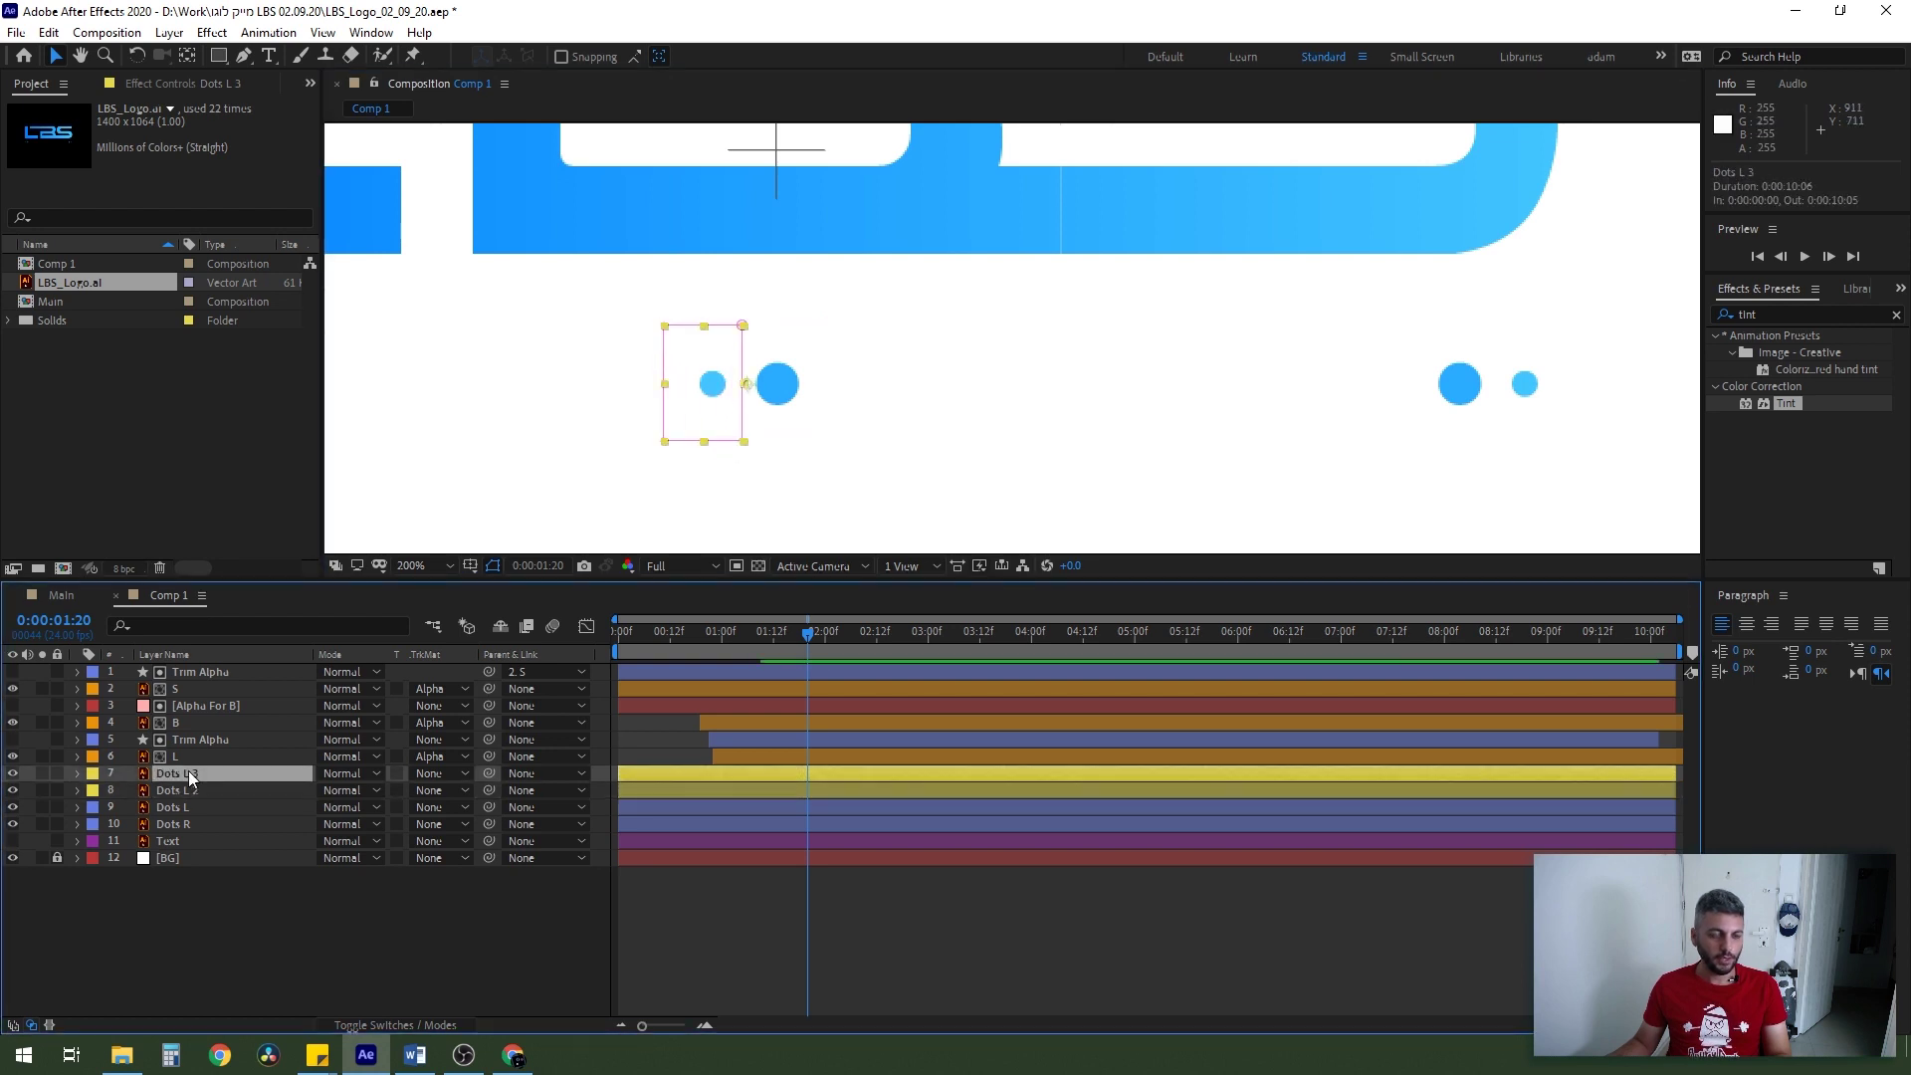
{"action": "key", "text": "ctrl+d"}
{"action": "key", "text": "shift+Right"}
{"action": "key", "text": "shift+Right"}
{"action": "key", "text": "shift+Right"}
{"action": "key", "text": "shift+Right"}
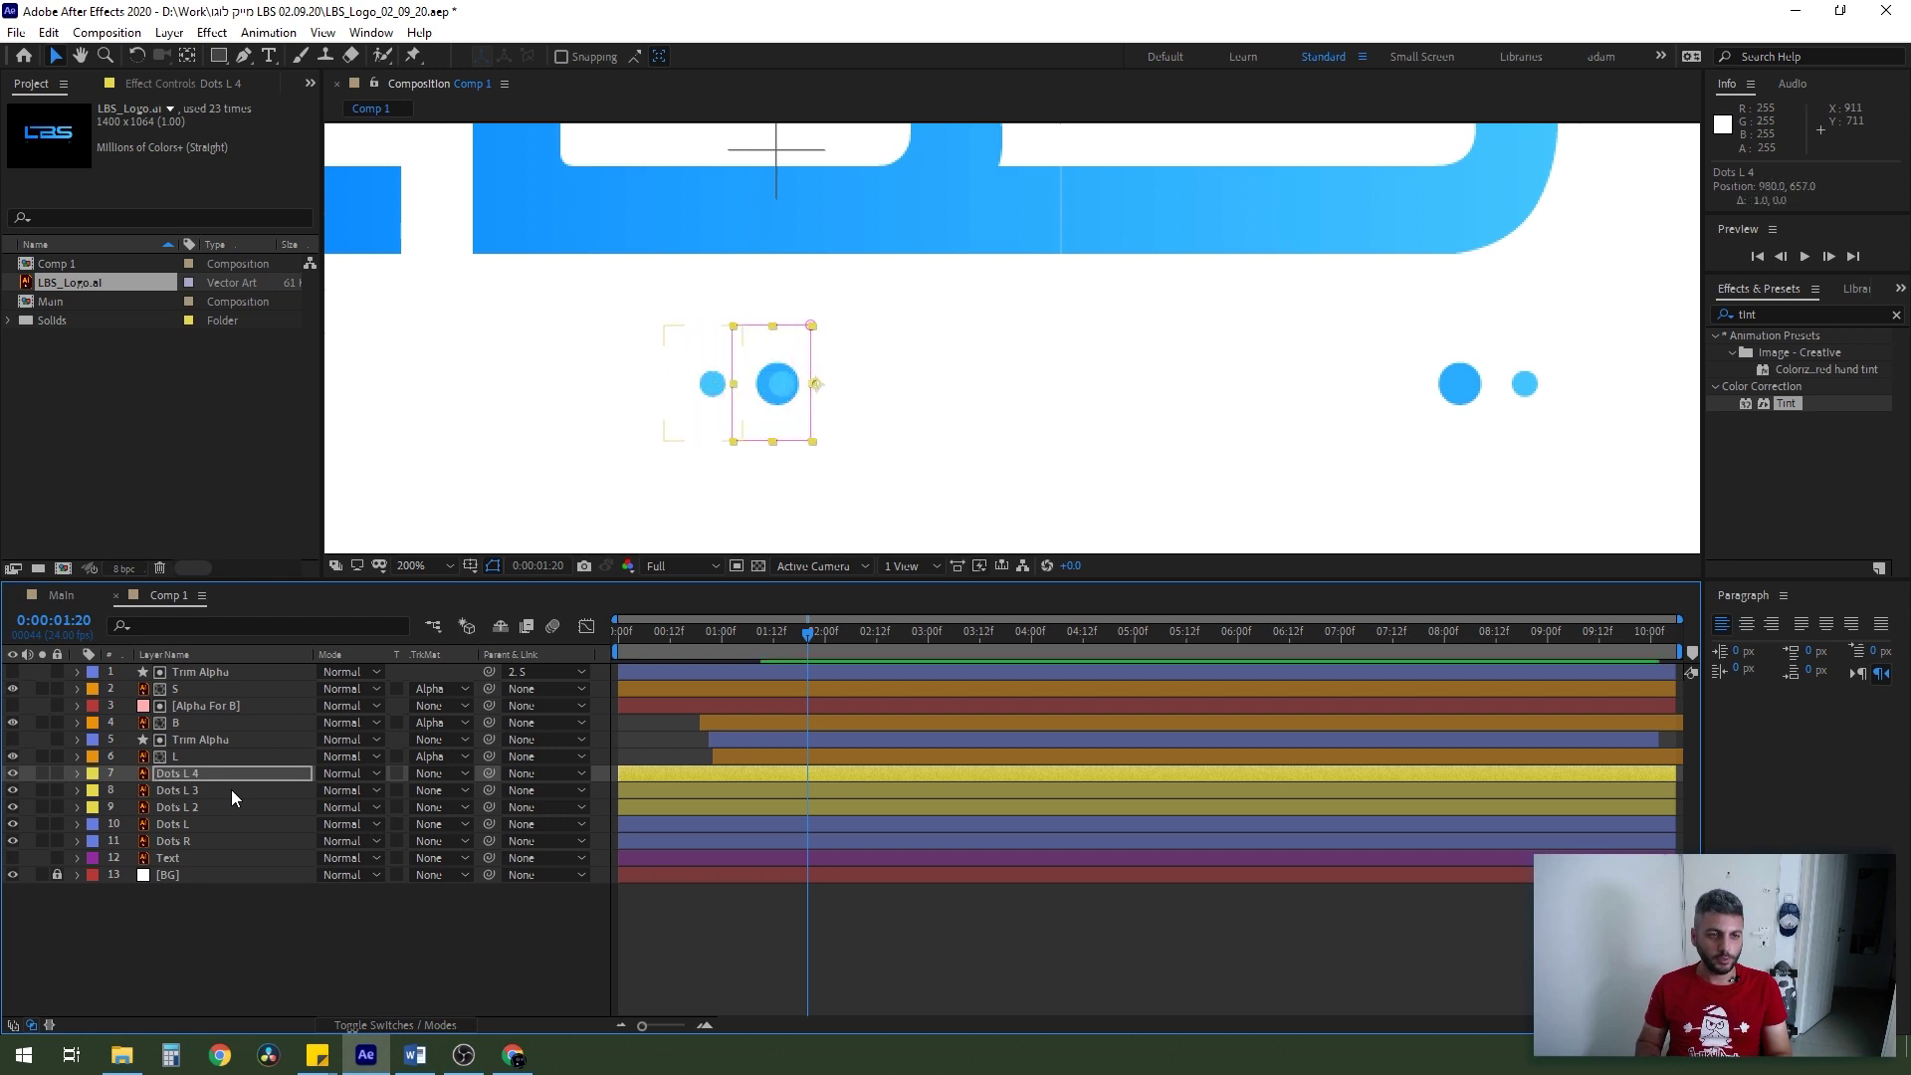
{"action": "key", "text": "ctrl+d"}
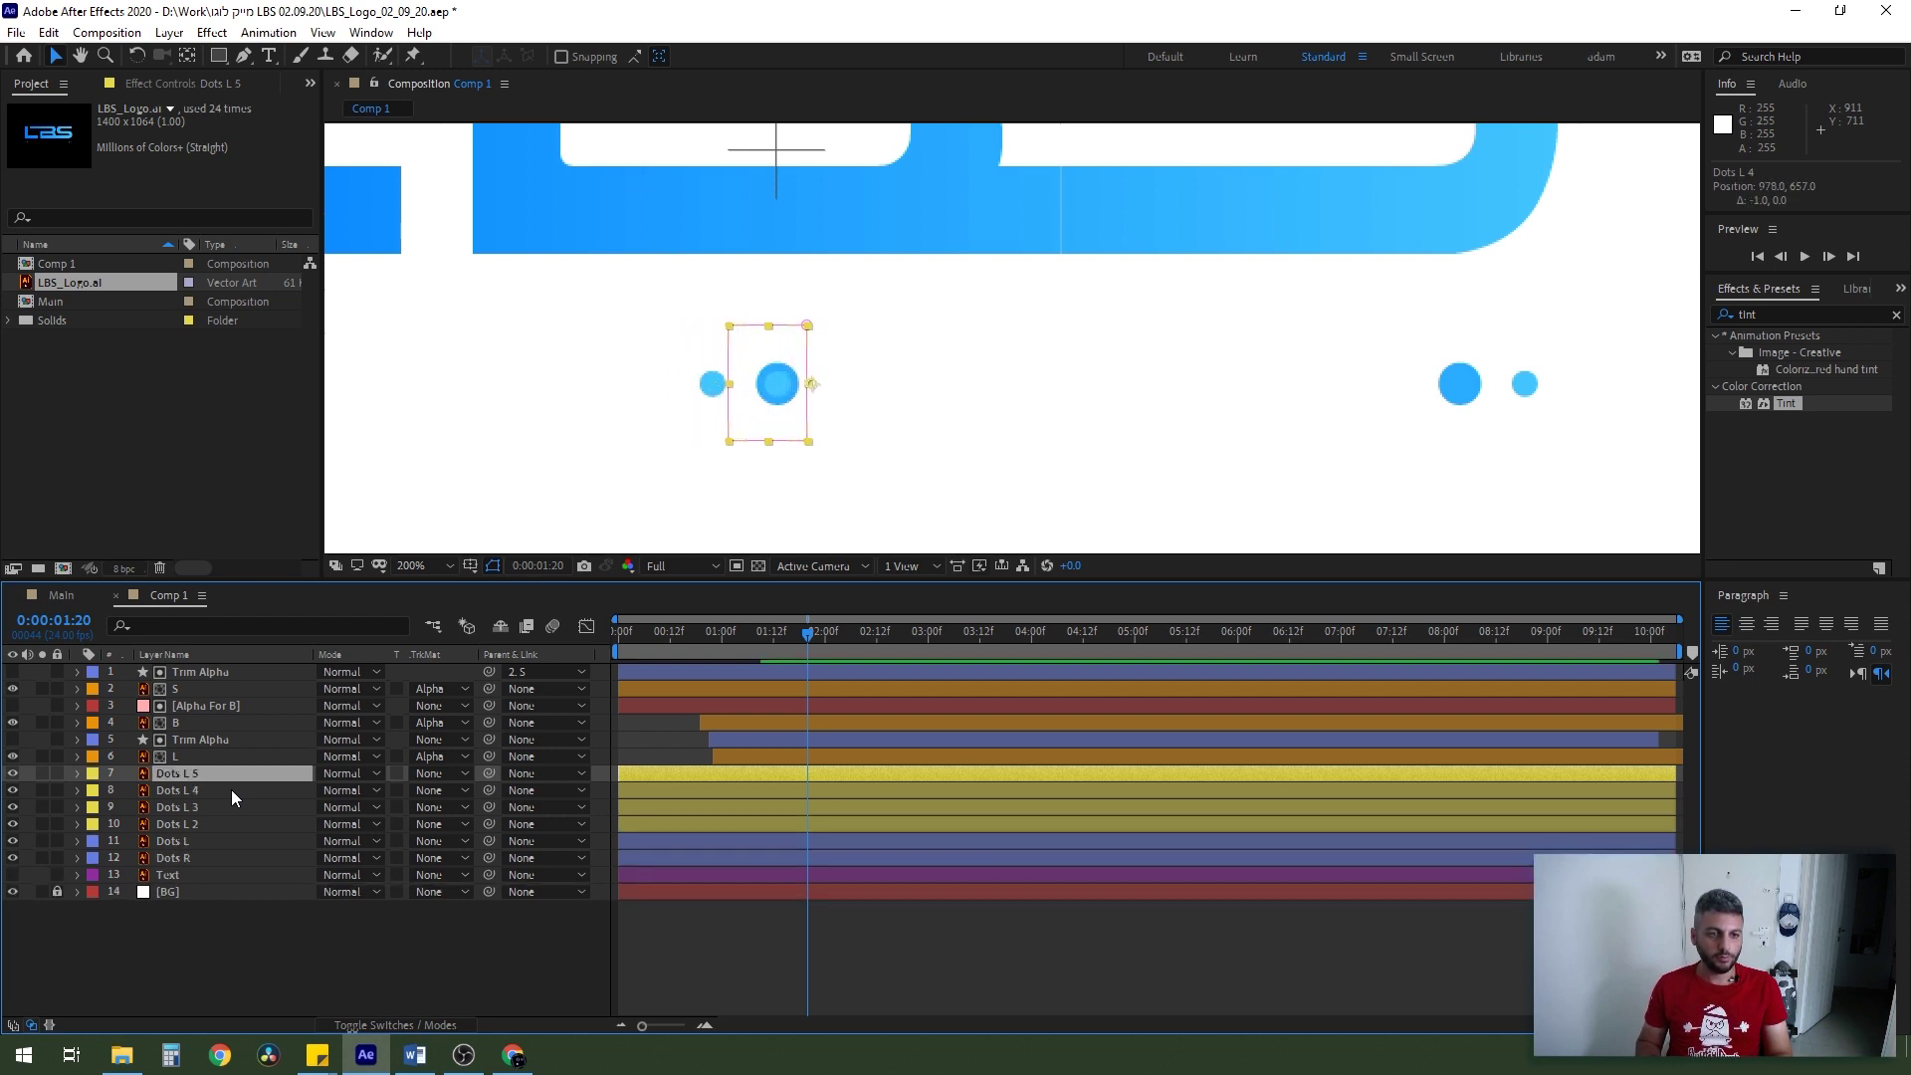
{"action": "key", "text": "shift+Right"}
{"action": "key", "text": "shift+Right"}
{"action": "key", "text": "shift+Right"}
- Rename Dots L 2 to Big_Dot and move it above Dots L 5, undoing a test position change
{"action": "left_click", "coordinate": [195, 822]}
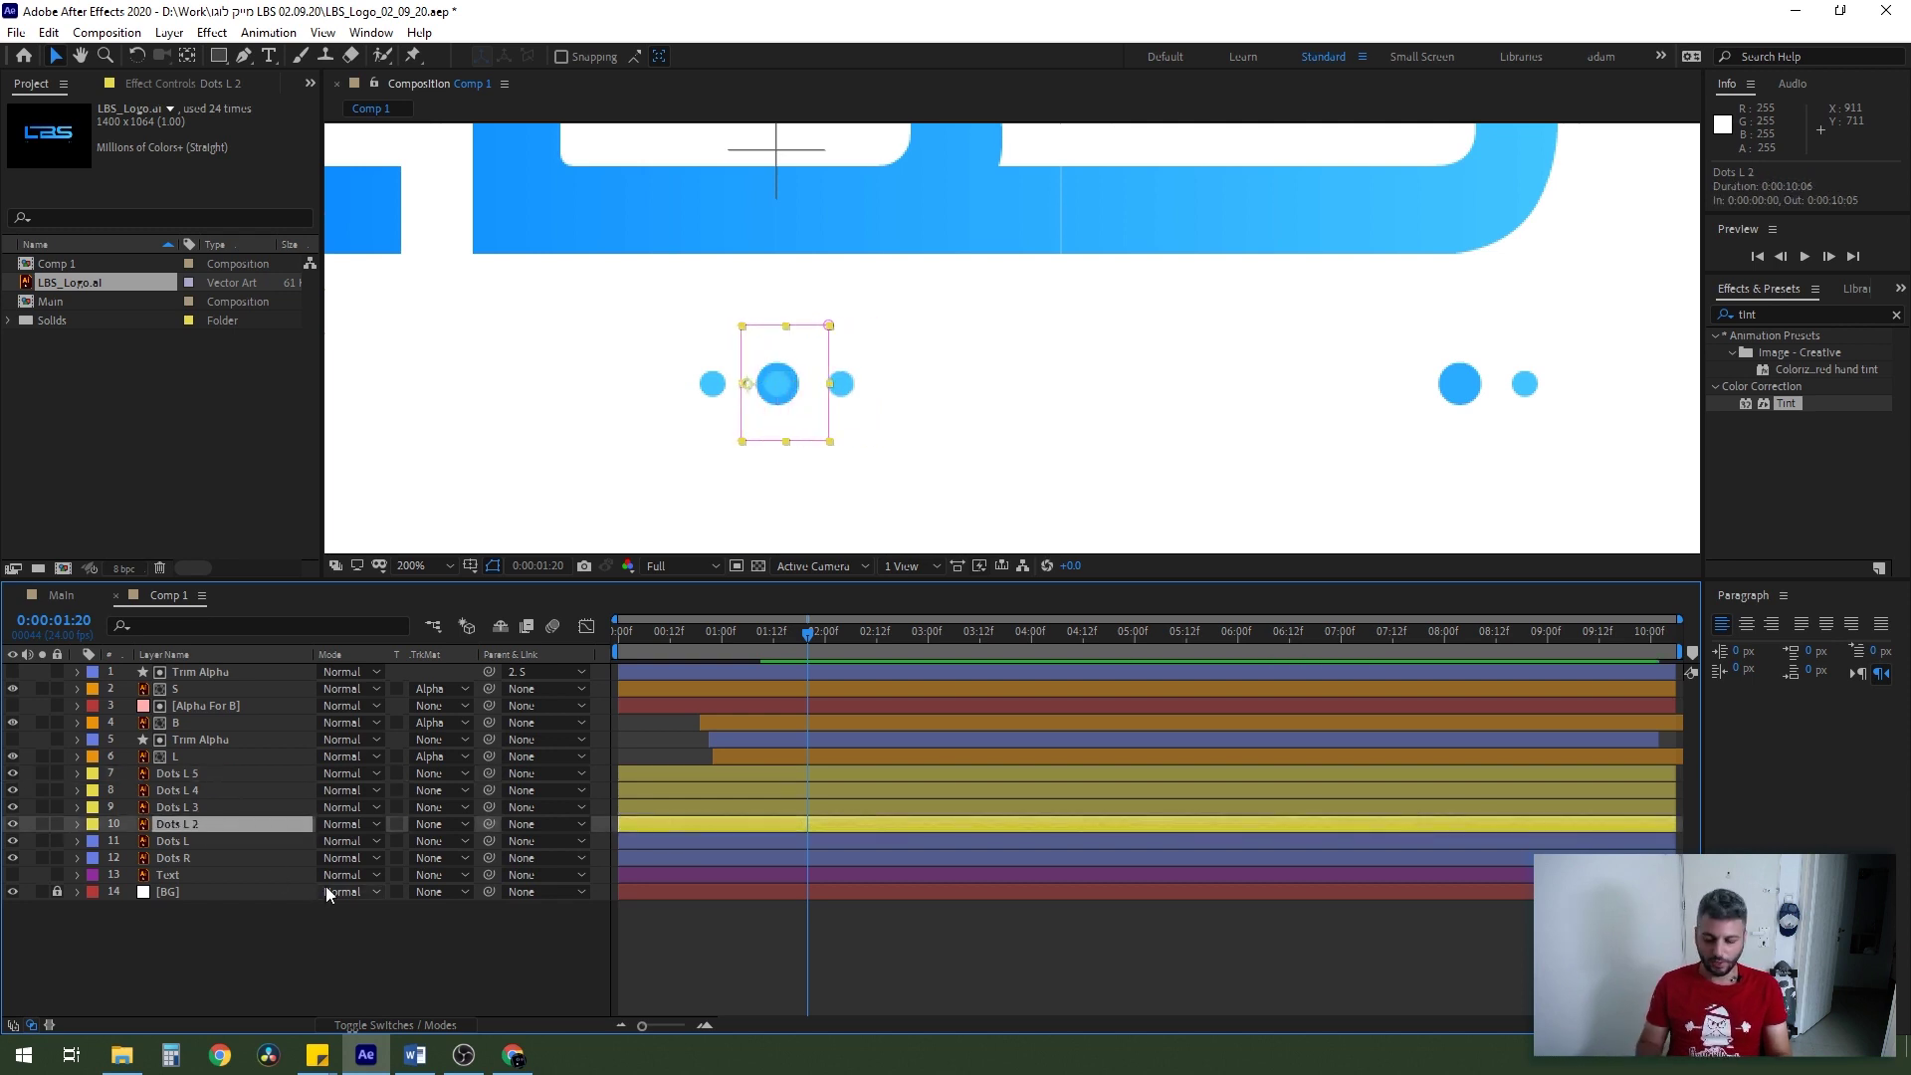
{"action": "key", "text": "Return"}
{"action": "type", "text": "Big_Dot"}
{"action": "key", "text": "Return"}
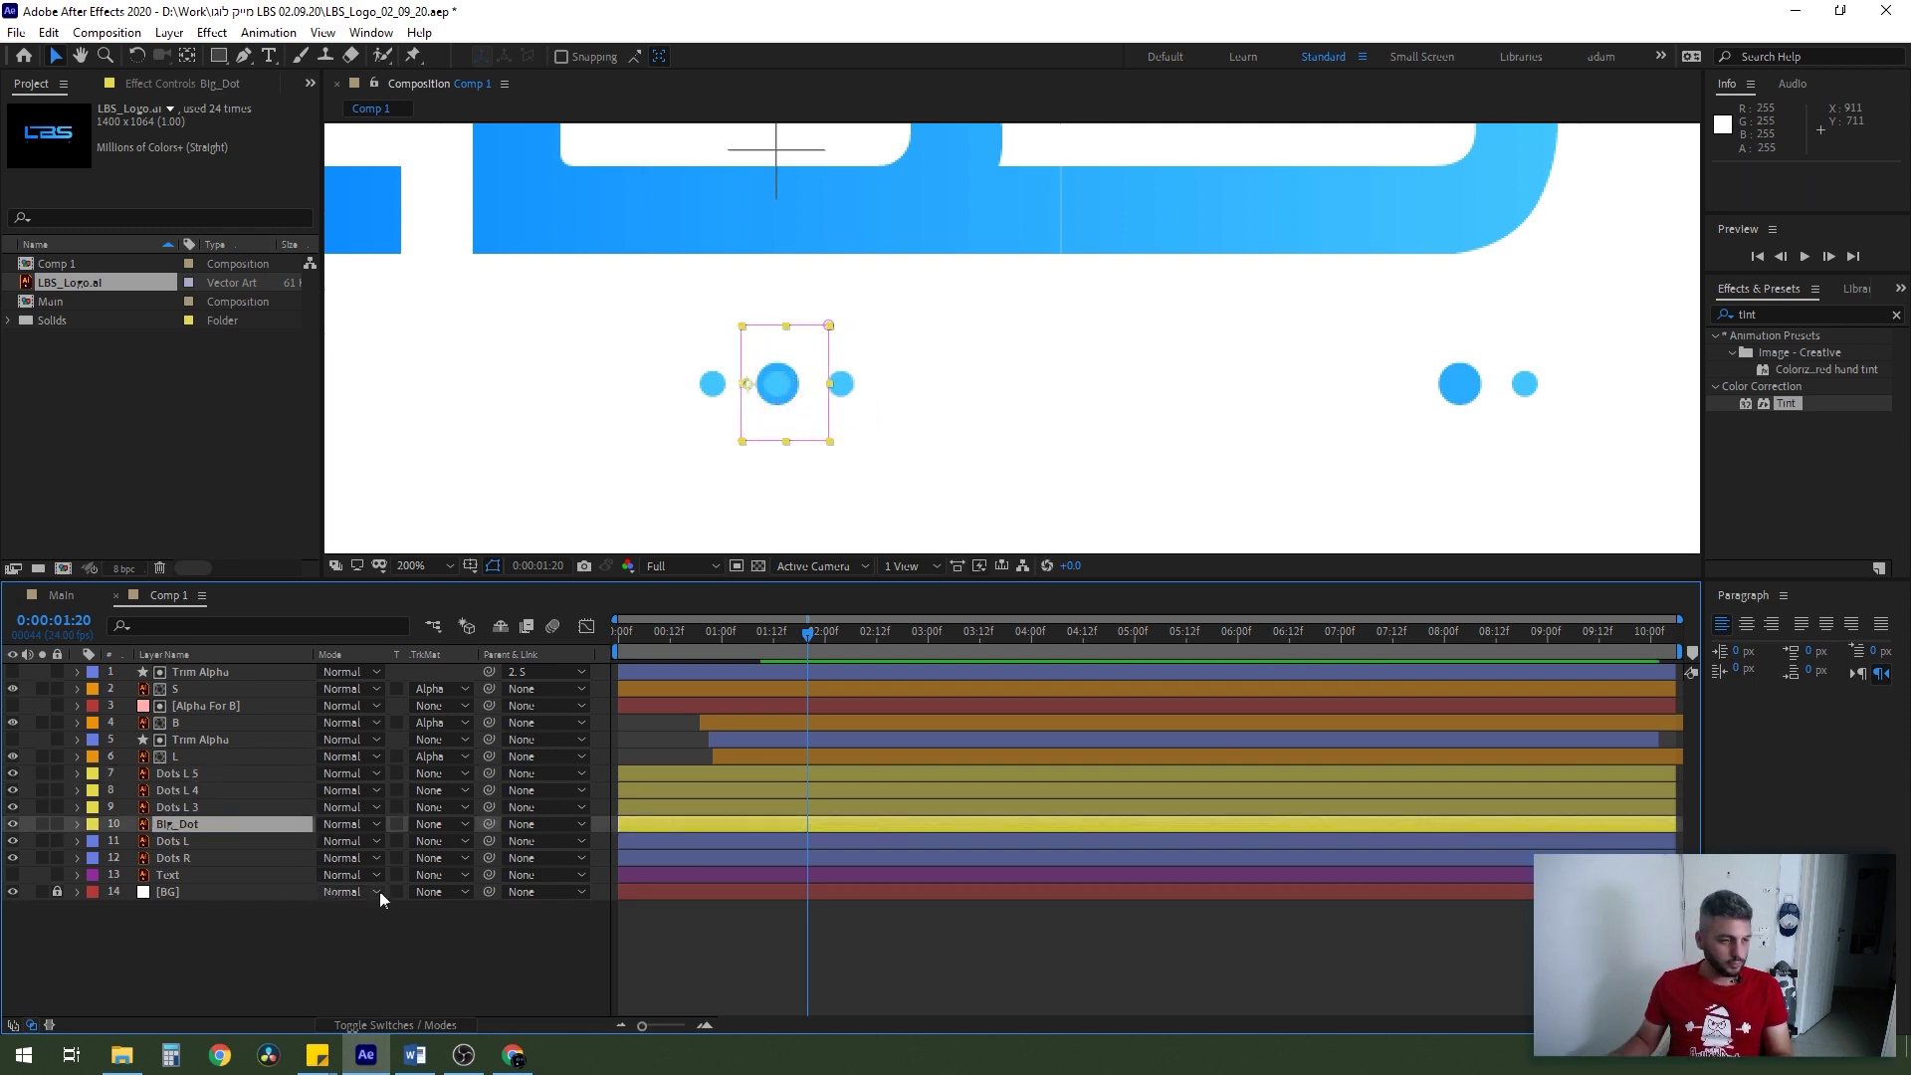
{"action": "key", "text": "ctrl+bracketright"}
{"action": "key", "text": "ctrl+bracketright"}
{"action": "key", "text": "ctrl+bracketright"}
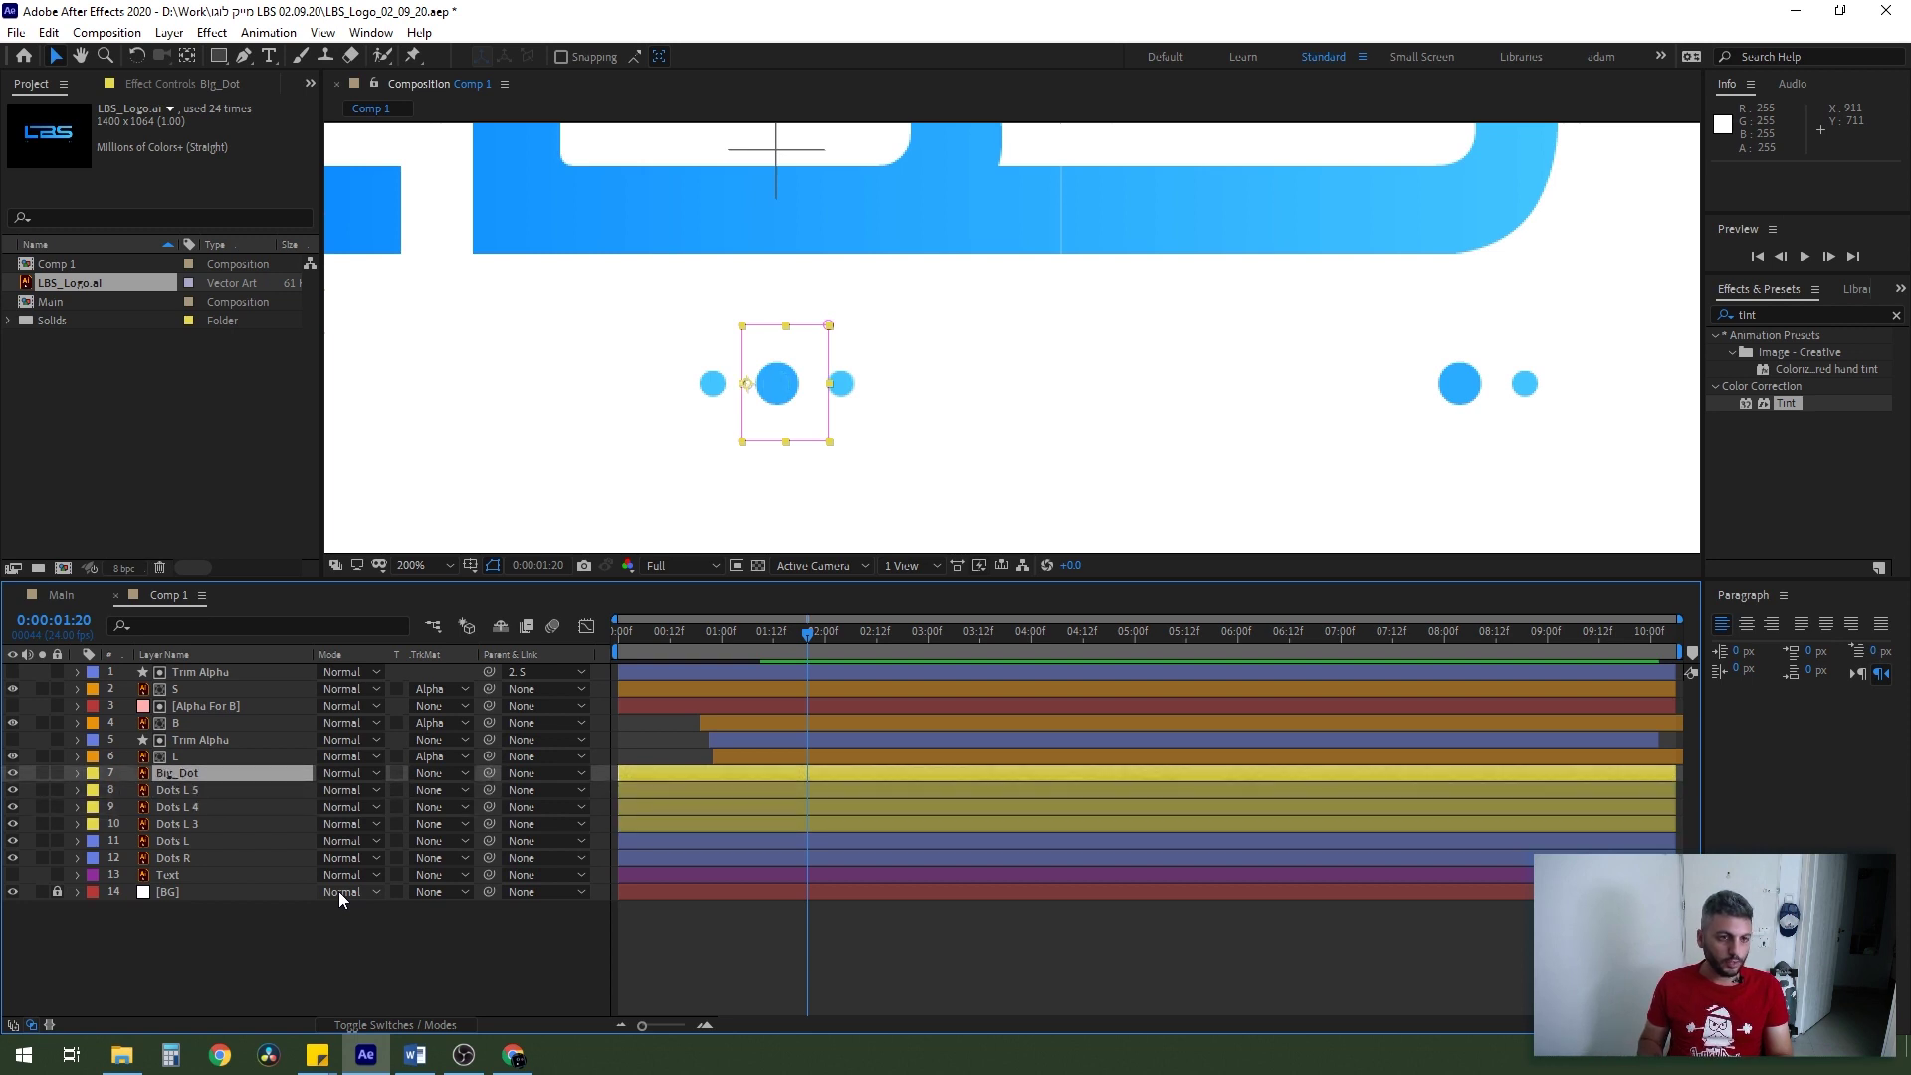
{"action": "left_click", "coordinate": [791, 403]}
{"action": "mouse_move", "coordinate": [791, 403]}
{"action": "left_mouse_down"}
{"action": "mouse_move", "coordinate": [772, 408]}
{"action": "mouse_move", "coordinate": [882, 397]}
{"action": "left_mouse_up"}
{"action": "key", "text": "ctrl+z"}
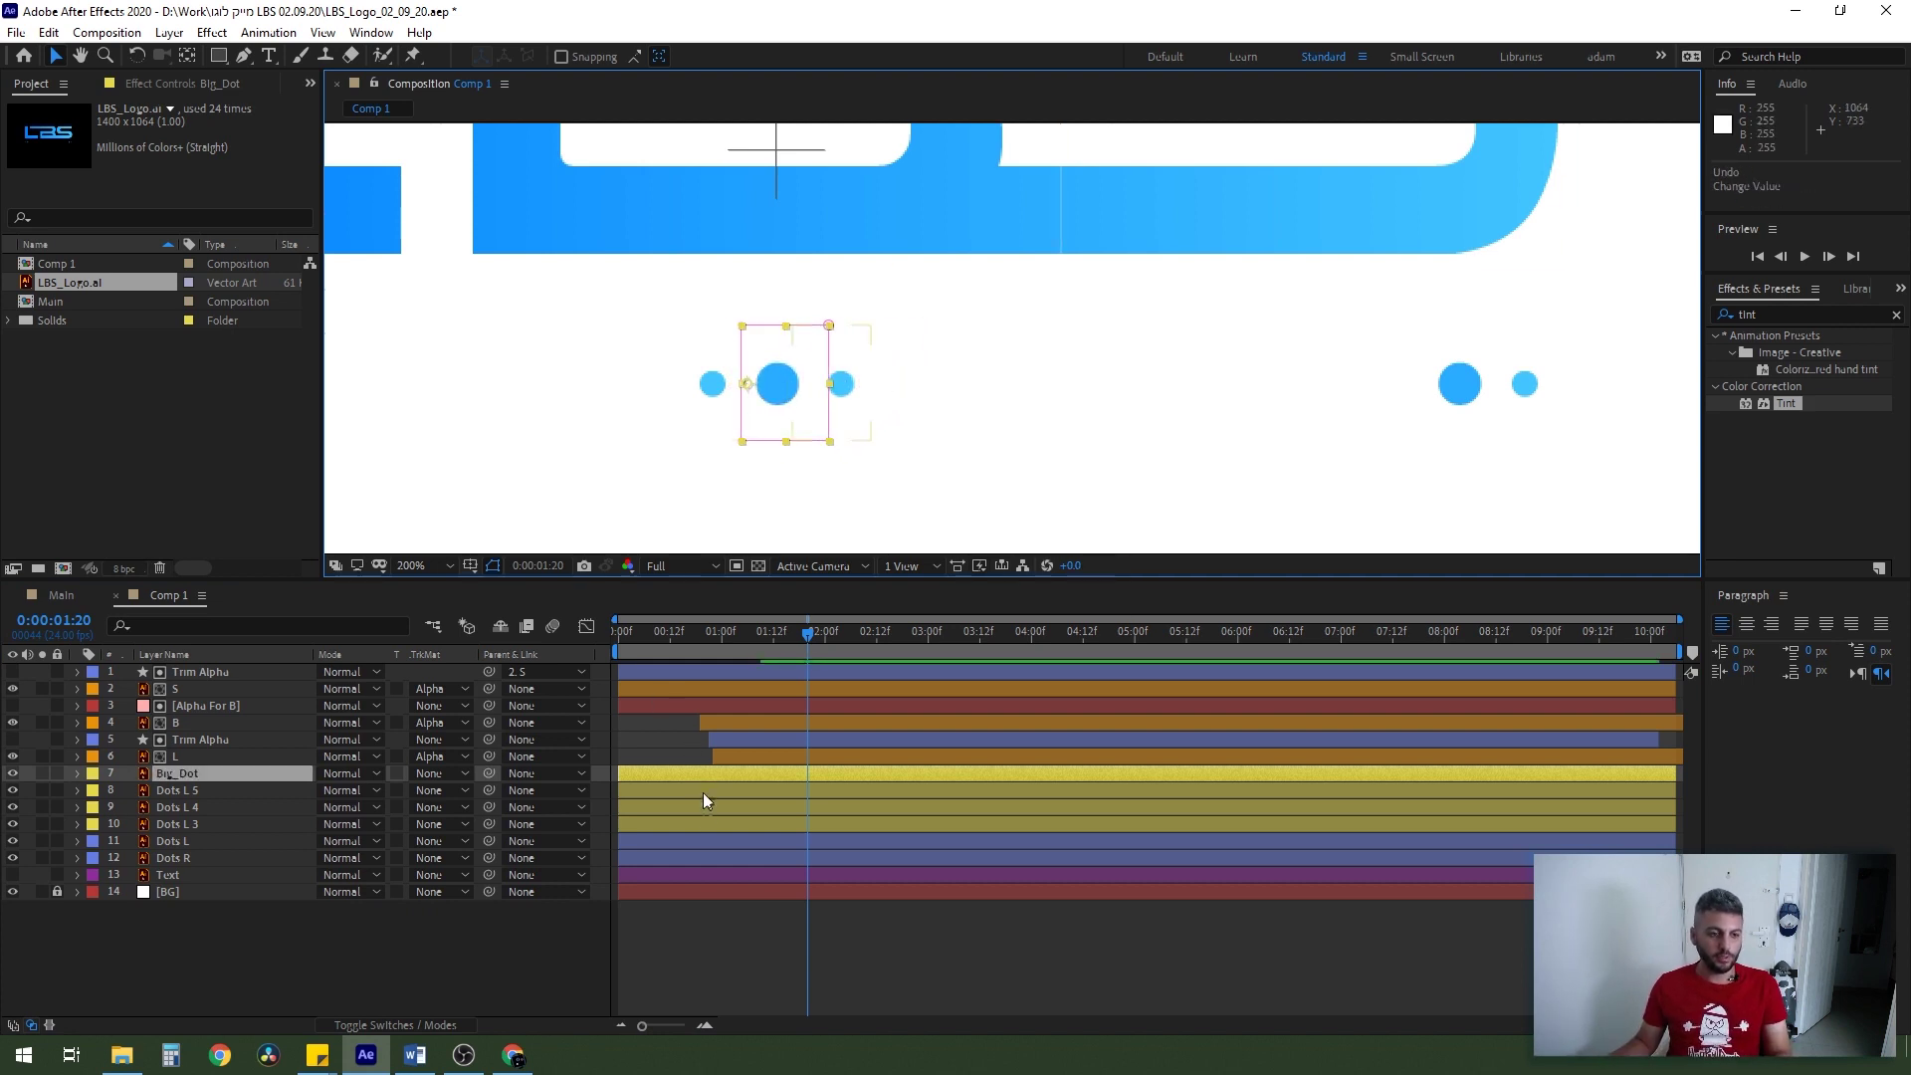
- Delay dot layers 7–10 by 12 frames and push Big_Dot's start a few frames later
{"action": "left_click", "coordinate": [678, 822], "text": "shift"}
{"action": "left_click_drag", "start_coordinate": [648, 822], "coordinate": [749, 808]}
{"action": "mouse_move", "coordinate": [743, 644]}
{"action": "left_mouse_down"}
{"action": "mouse_move", "coordinate": [721, 666]}
{"action": "mouse_move", "coordinate": [761, 665]}
{"action": "left_mouse_up"}
{"action": "left_click_drag", "start_coordinate": [745, 775], "coordinate": [760, 802]}
{"action": "key", "text": "equal"}
{"action": "key", "text": "equal"}
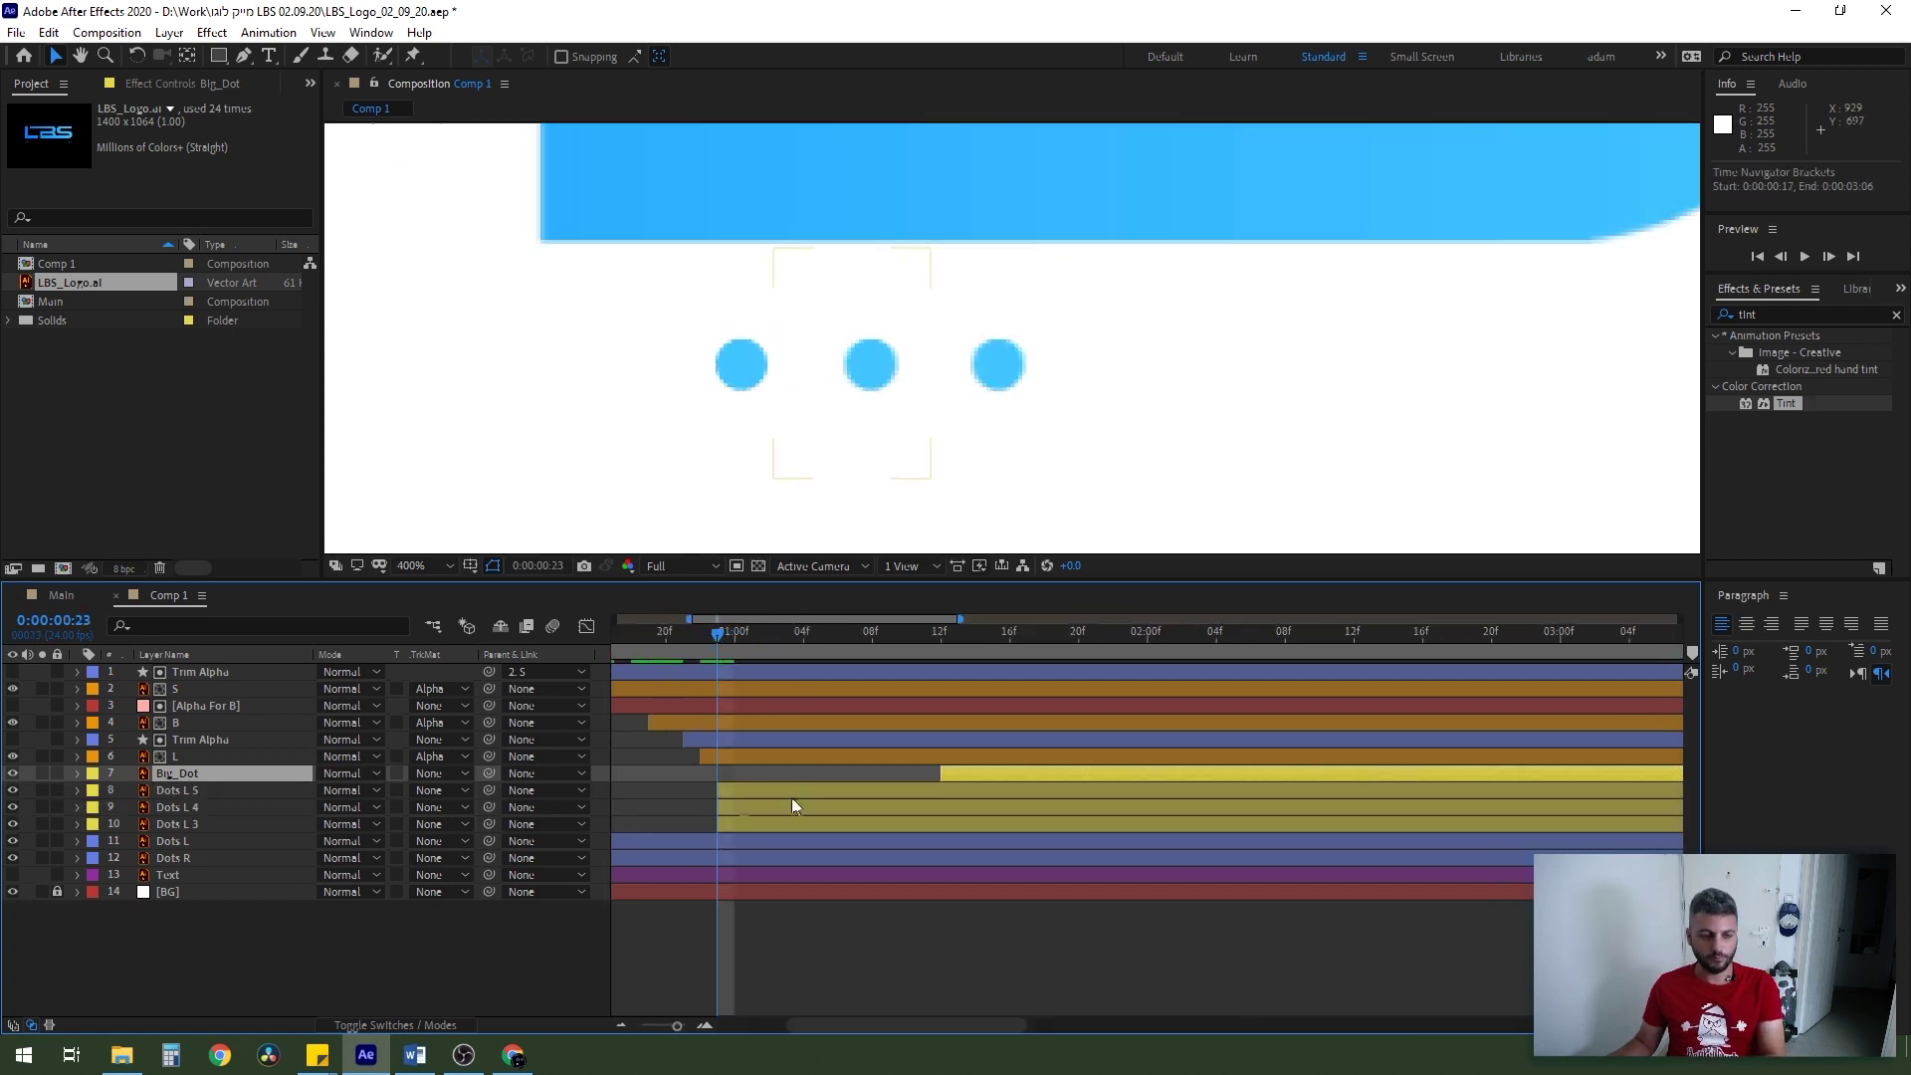
- Offset Dots L 4 by one frame and Dots L 5 by two, and start Big_Dot at 0:00:01:05
{"action": "left_click", "coordinate": [766, 806]}
{"action": "left_click_drag", "start_coordinate": [763, 808], "coordinate": [794, 790]}
{"action": "left_click_drag", "start_coordinate": [720, 631], "coordinate": [717, 647]}
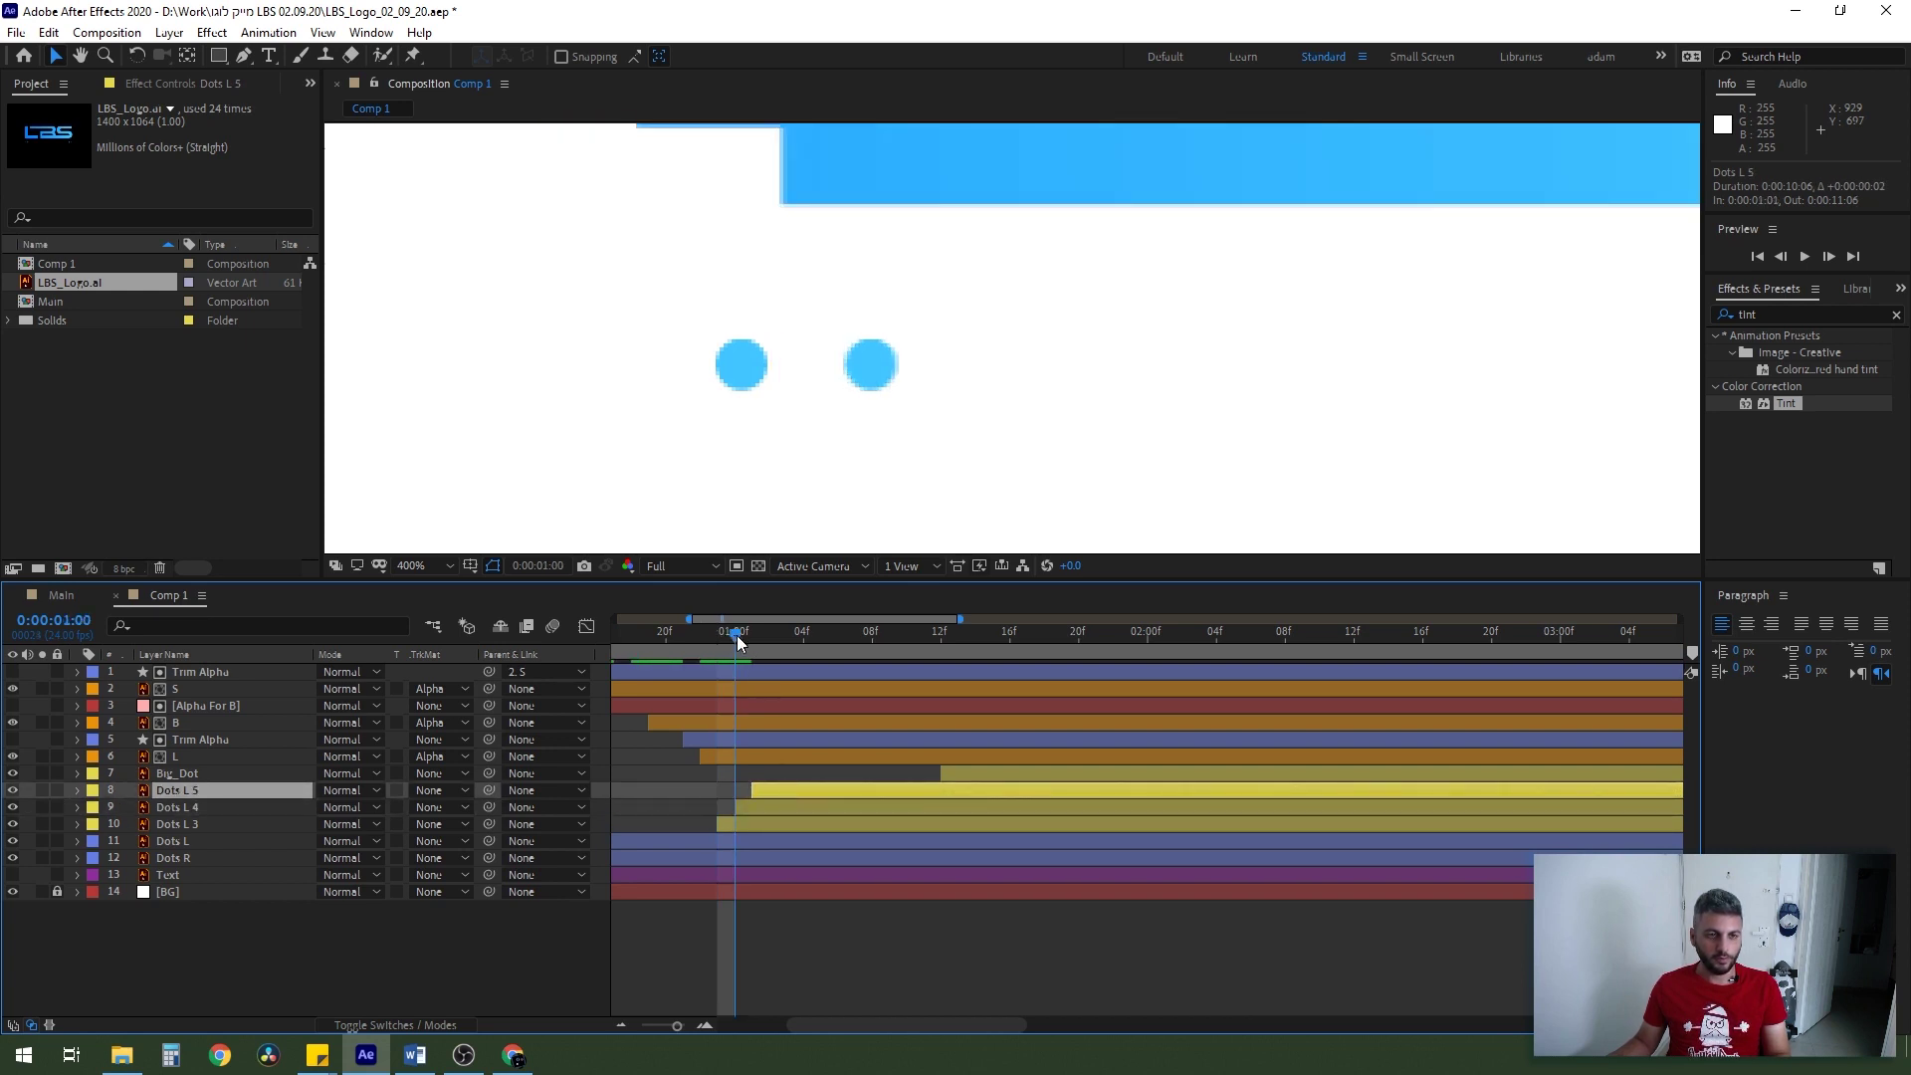
{"action": "left_click", "coordinate": [751, 812]}
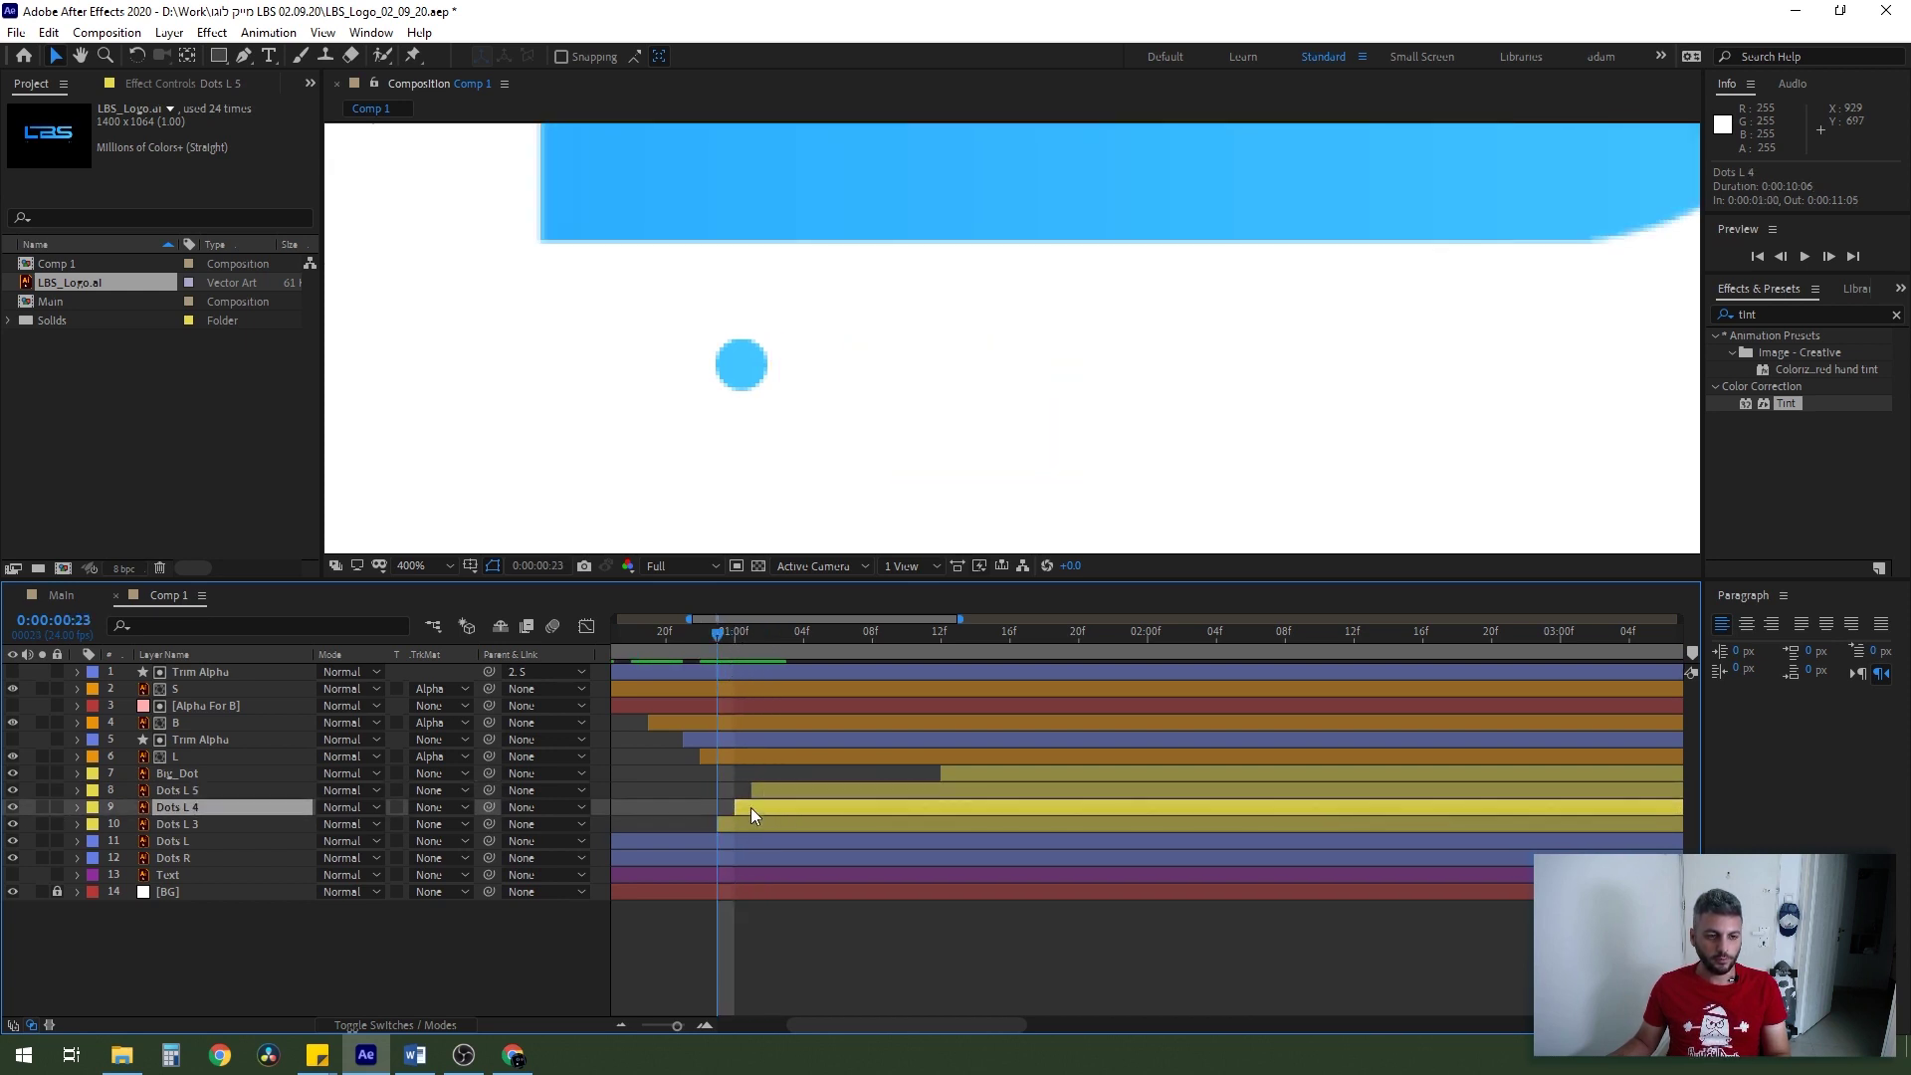
{"action": "left_click_drag", "start_coordinate": [773, 792], "coordinate": [806, 791]}
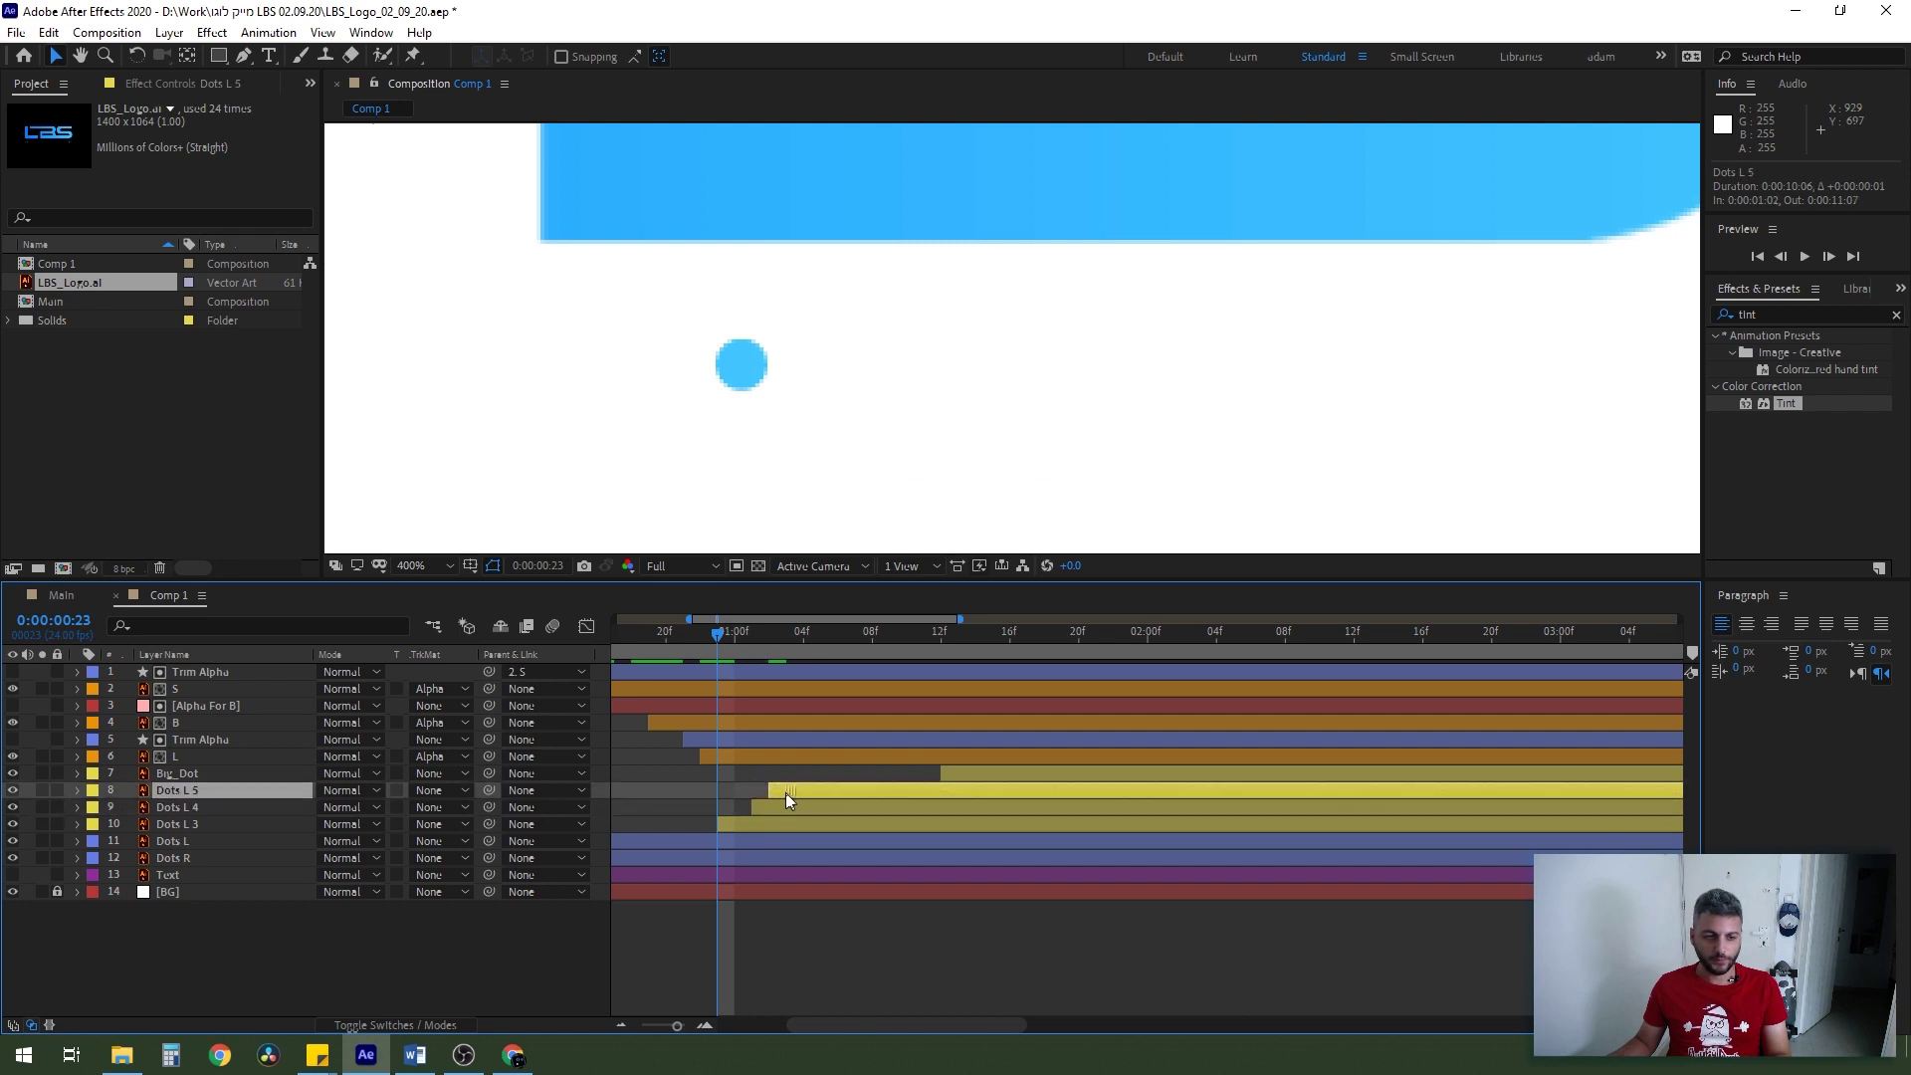
{"action": "left_click_drag", "start_coordinate": [979, 776], "coordinate": [893, 776]}
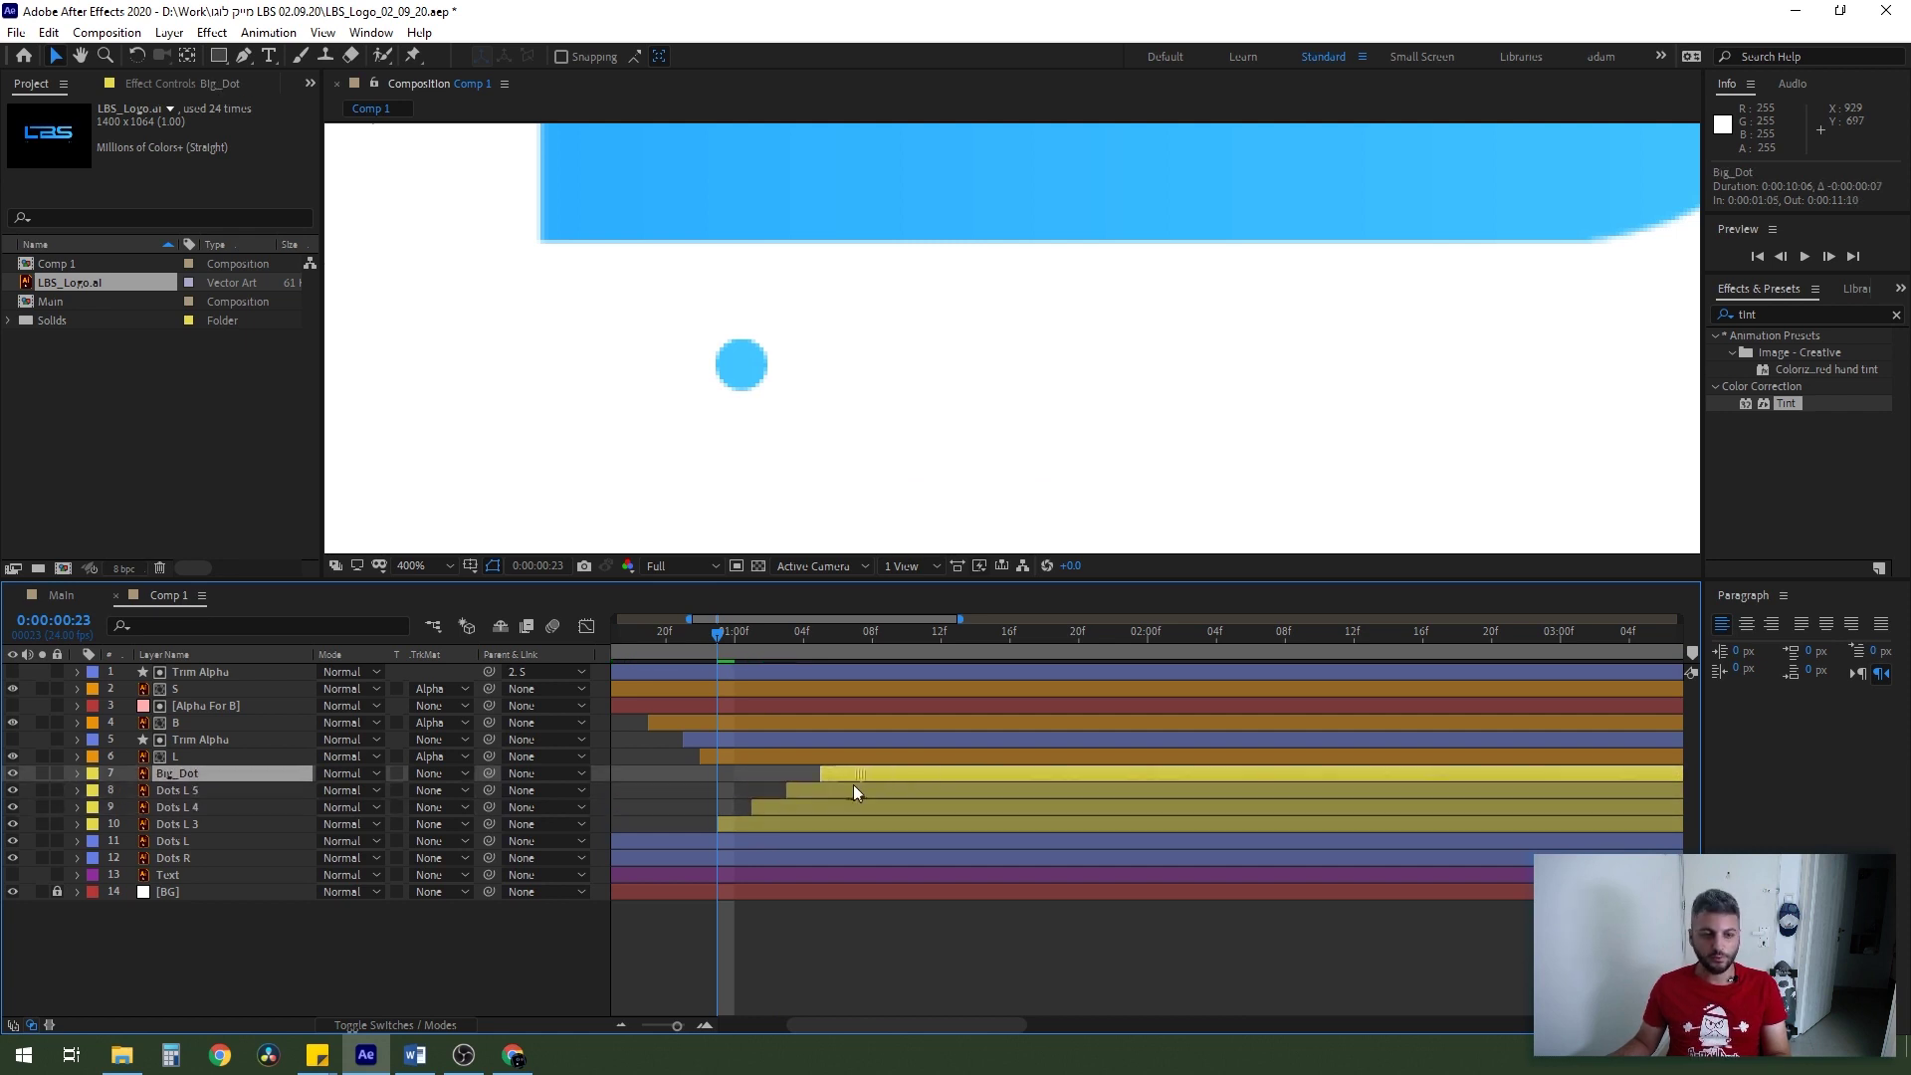
{"action": "mouse_move", "coordinate": [716, 633]}
{"action": "left_mouse_down"}
{"action": "mouse_move", "coordinate": [700, 694]}
{"action": "mouse_move", "coordinate": [808, 706]}
{"action": "left_mouse_up"}
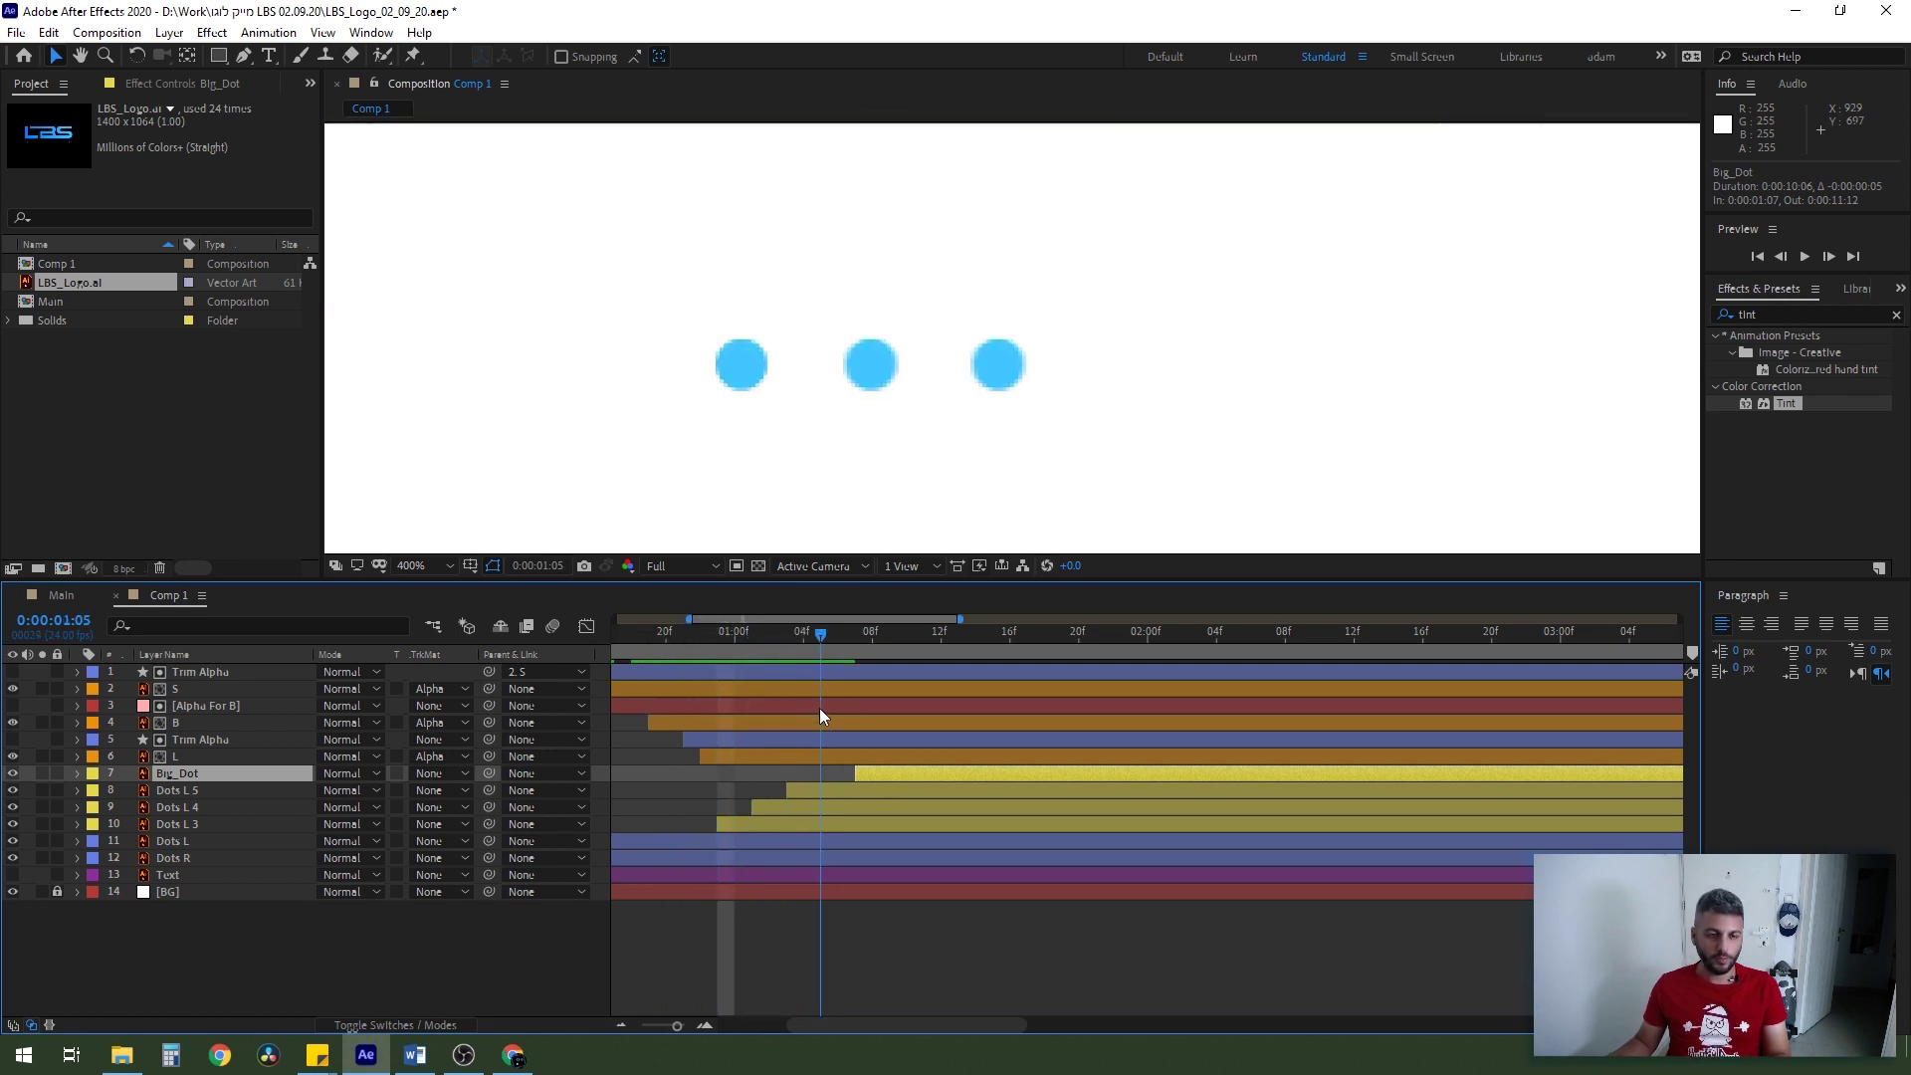
{"action": "left_click_drag", "start_coordinate": [878, 776], "coordinate": [844, 778]}
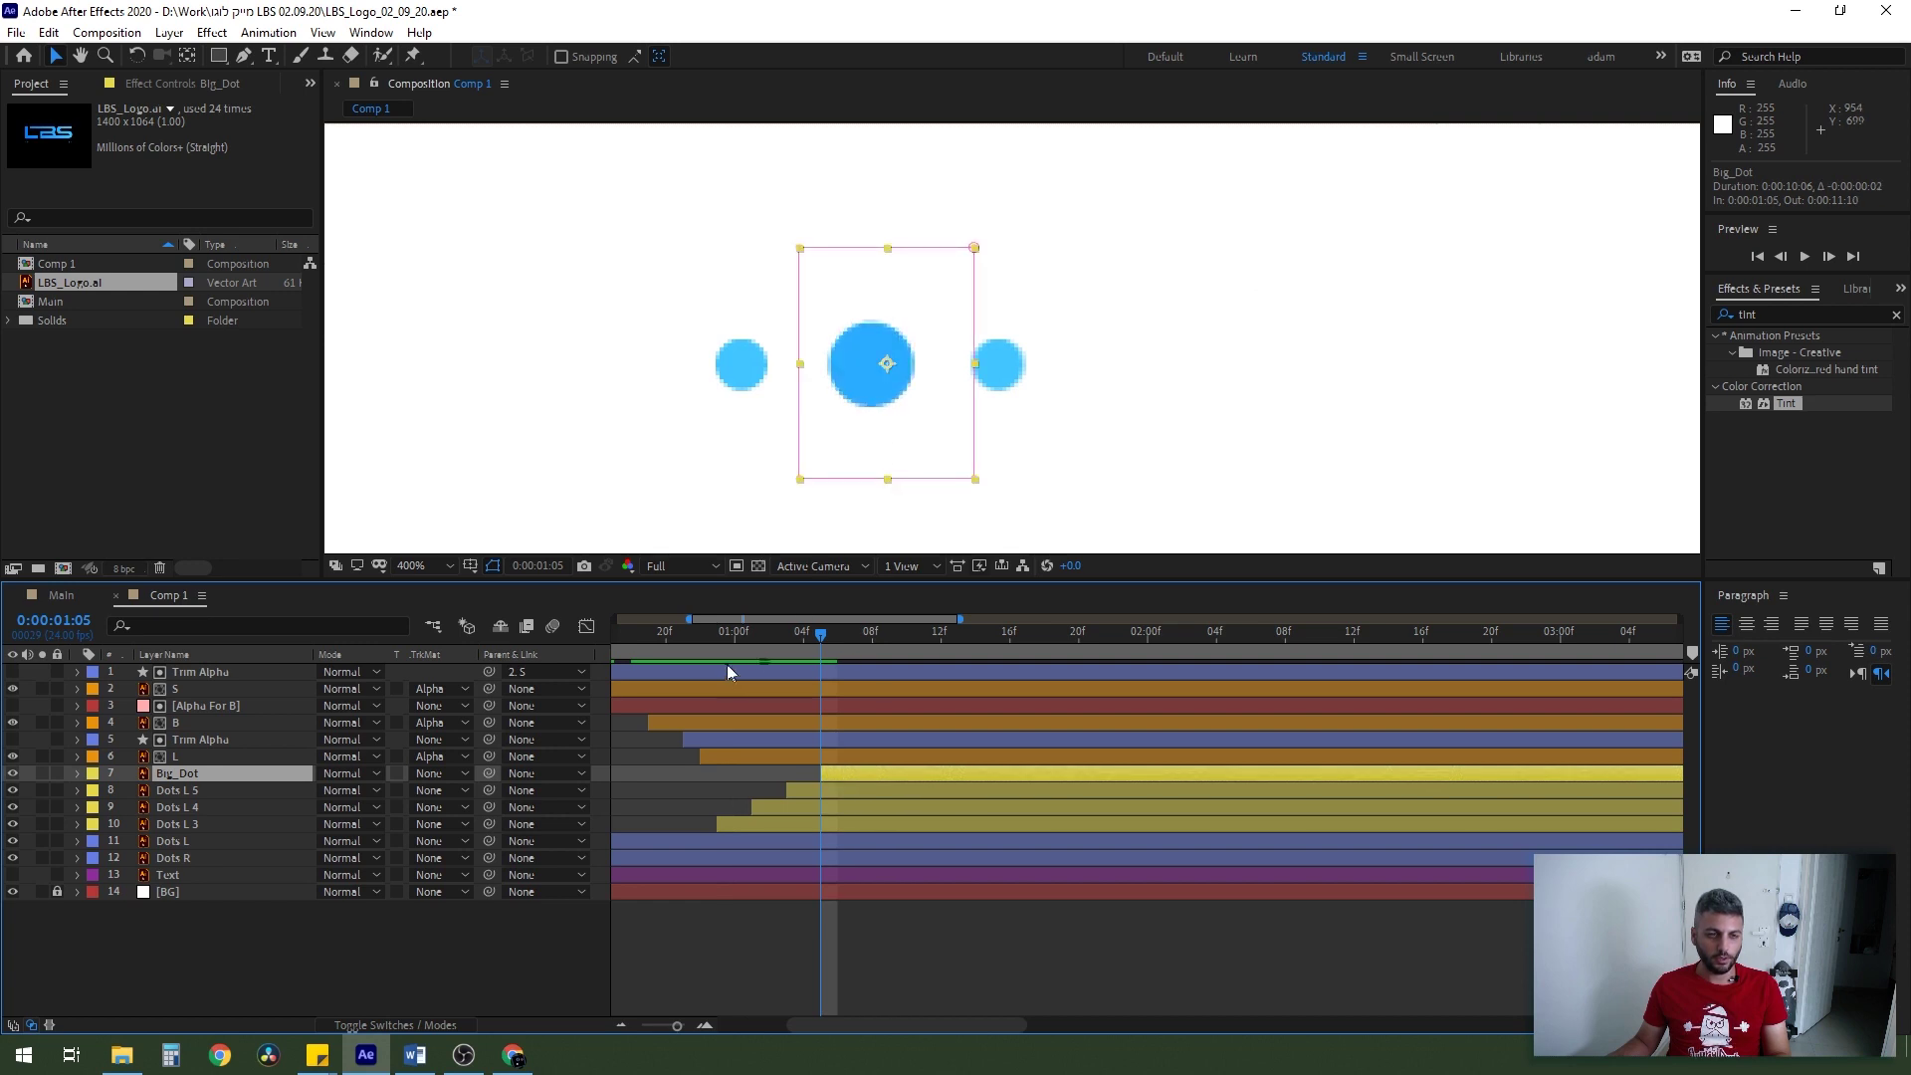
- Keyframe Big_Dot's Position on the left dot, then further on at the right dot
{"action": "key", "text": "p"}
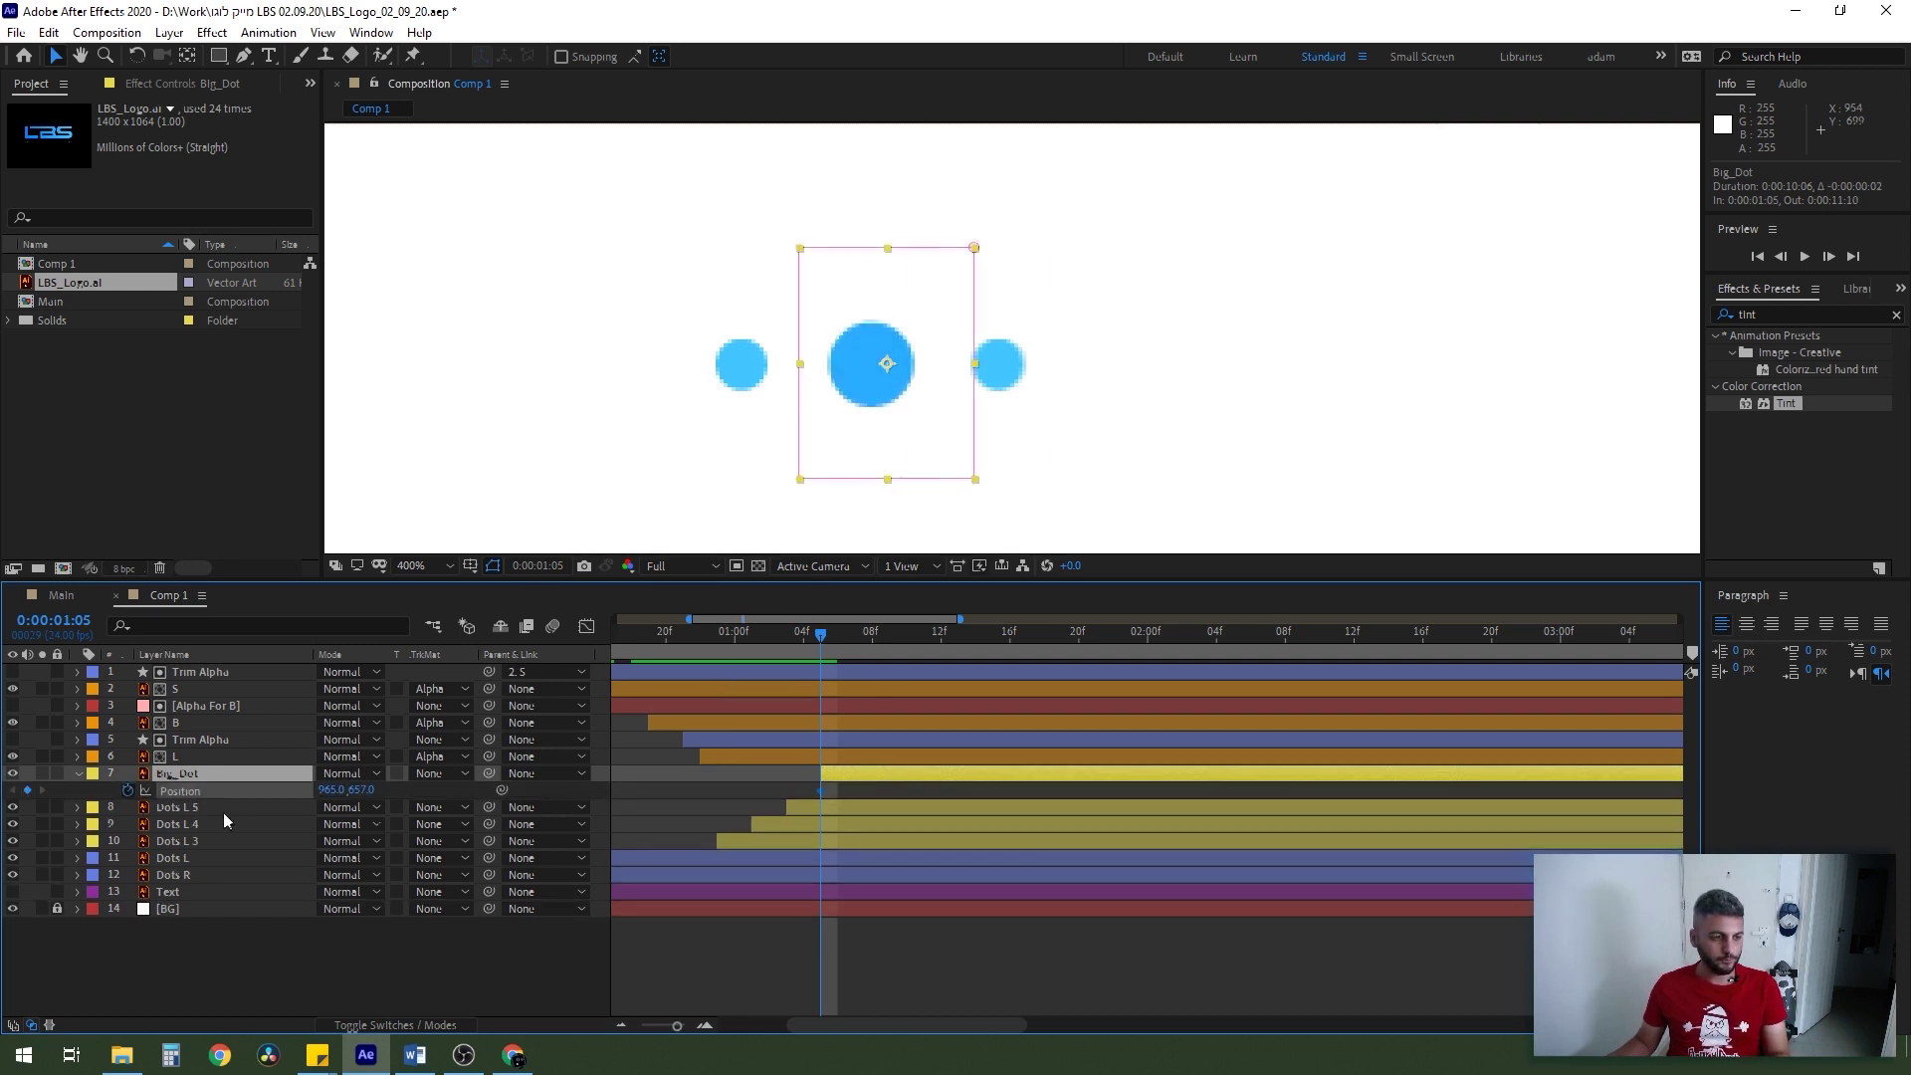
{"action": "left_click_drag", "start_coordinate": [946, 418], "coordinate": [816, 428]}
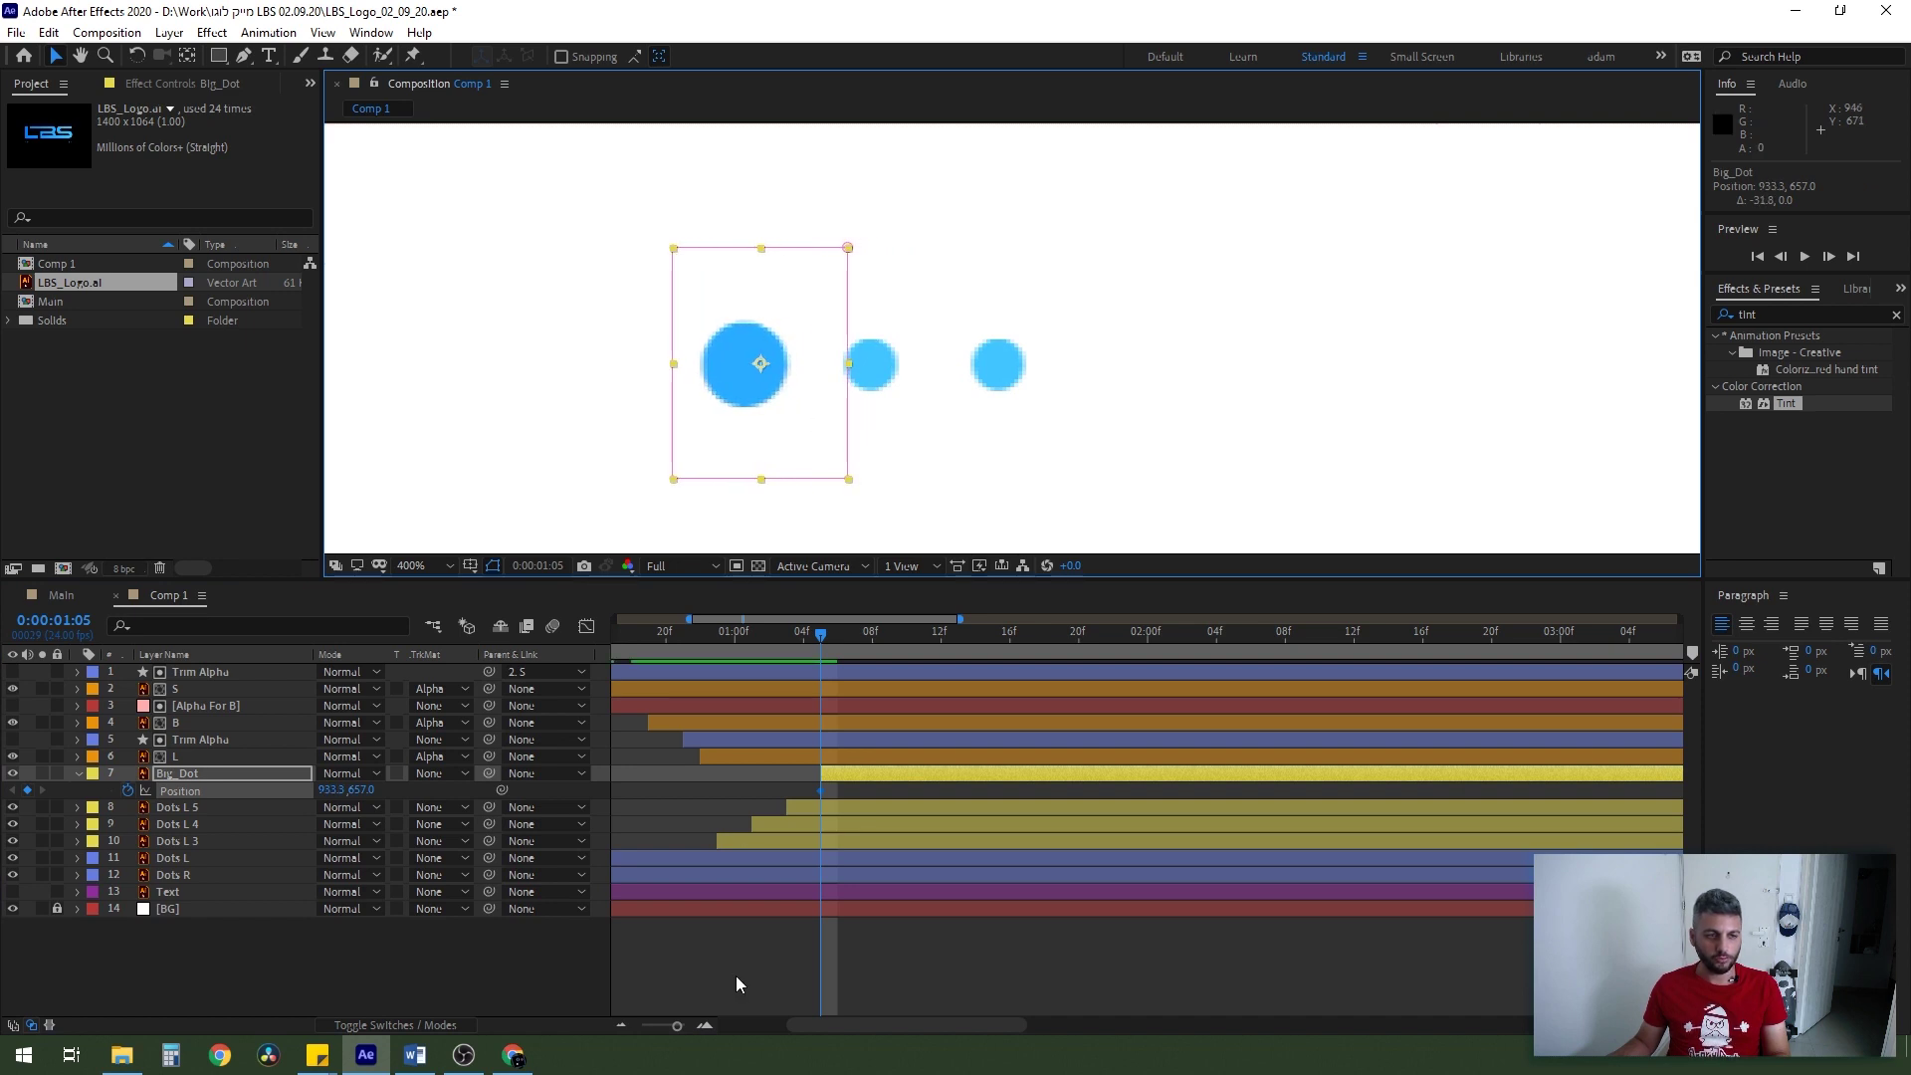
{"action": "key", "text": "Page_Down"}
{"action": "key", "text": "Page_Down"}
{"action": "key", "text": "Page_Down"}
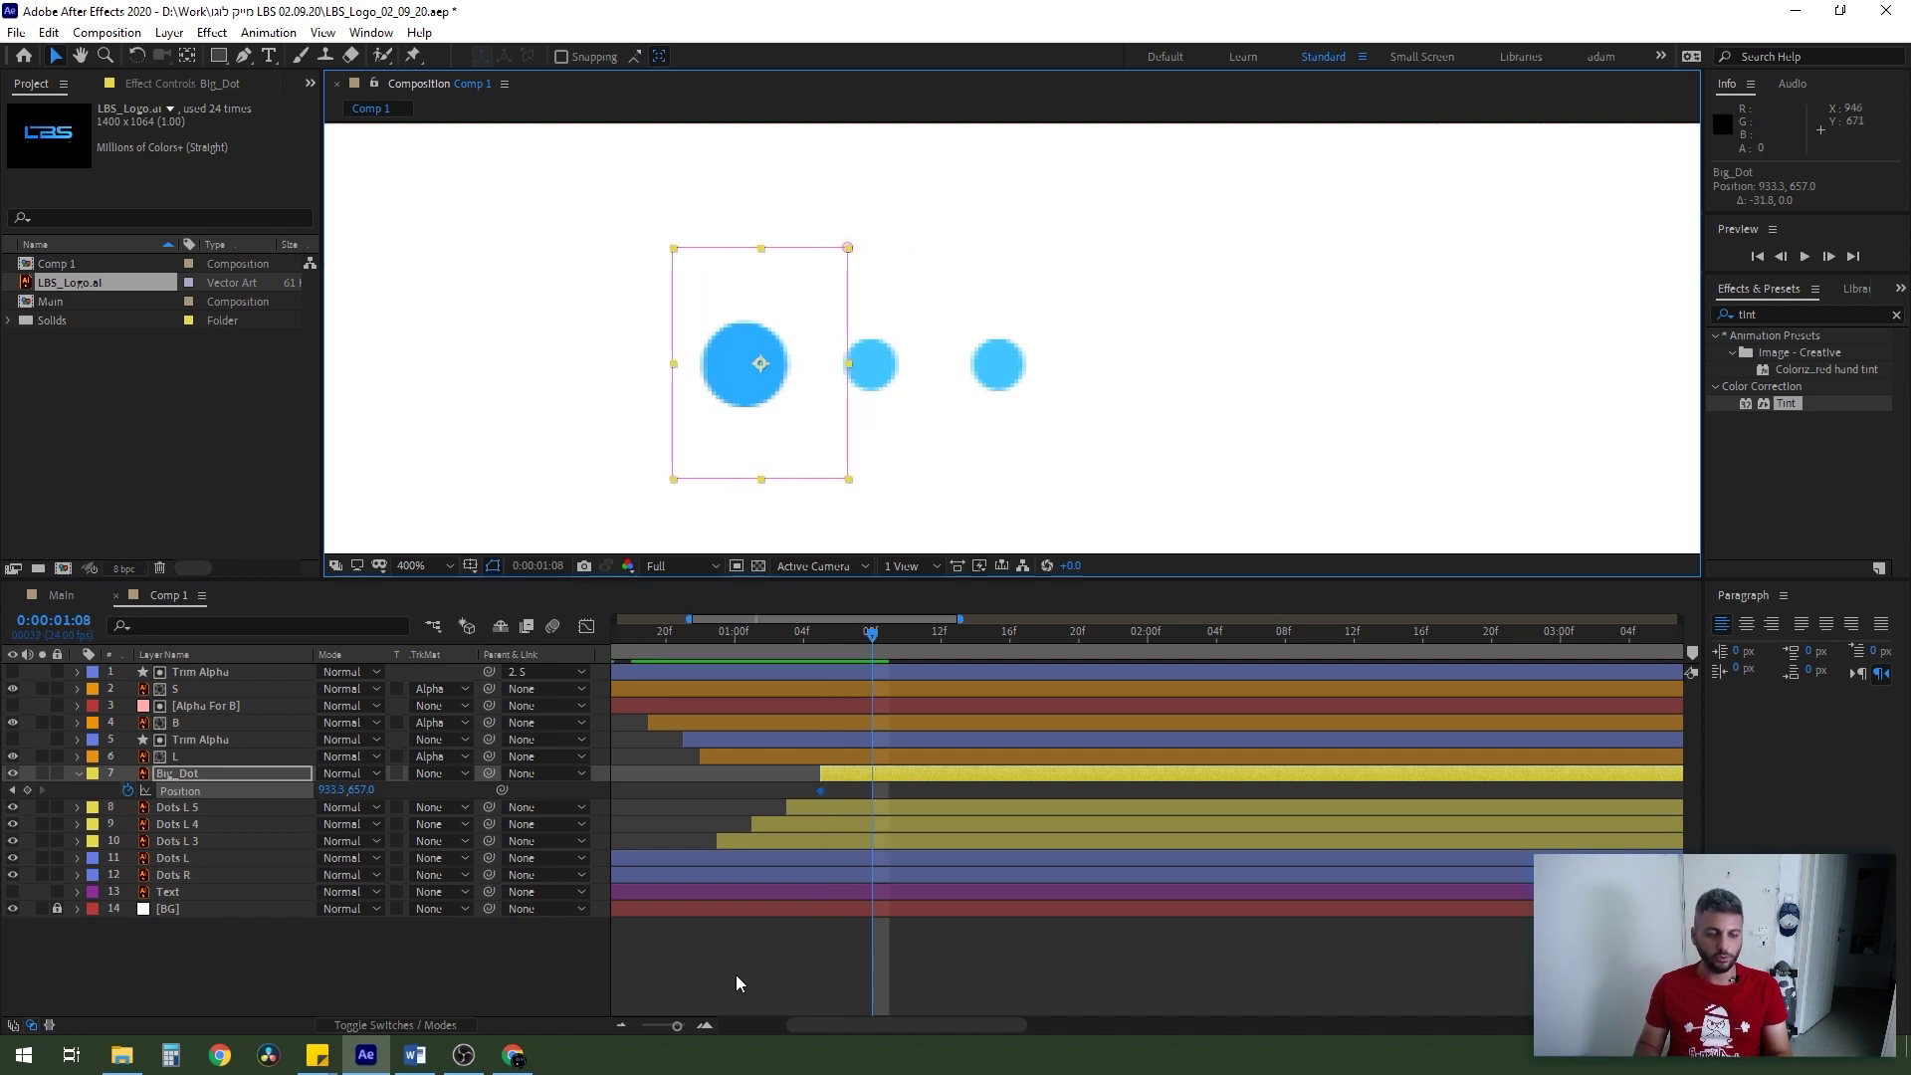
{"action": "key", "text": "Page_Down"}
{"action": "key", "text": "Page_Down"}
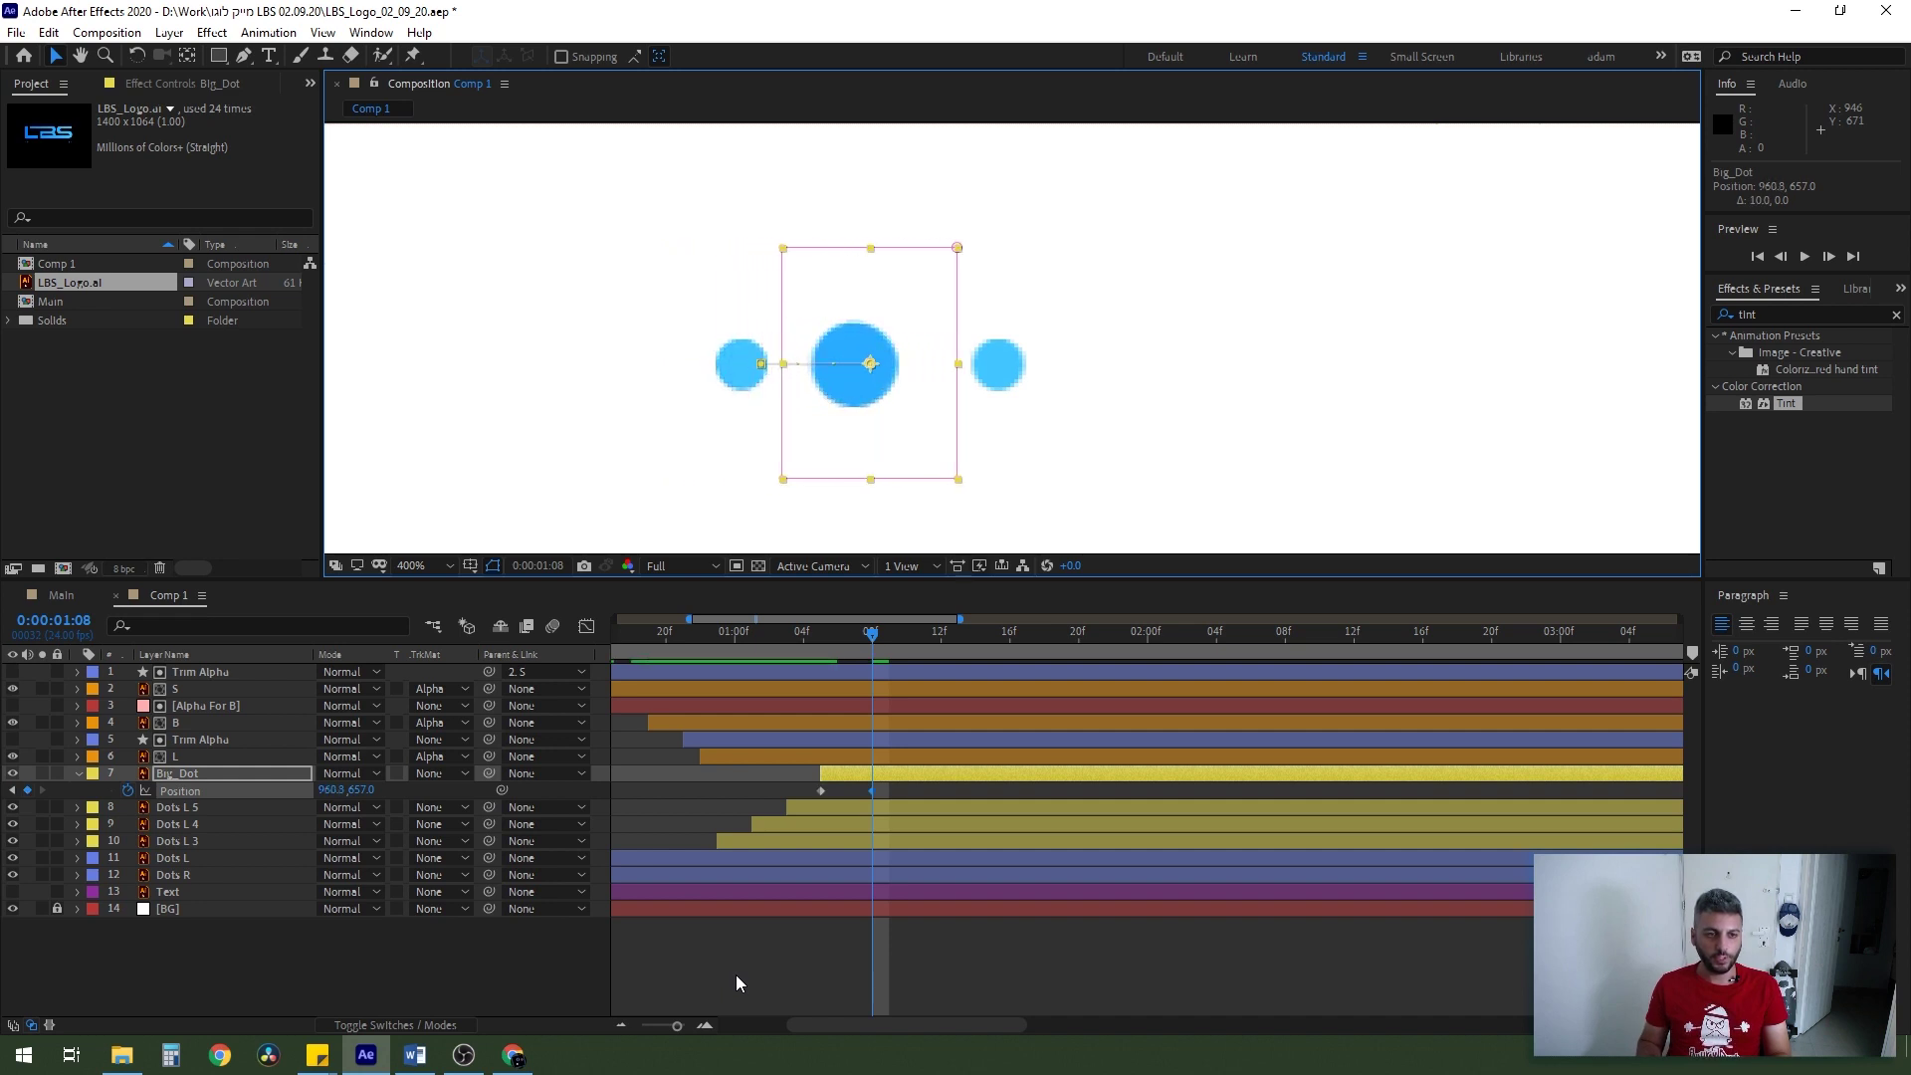
{"action": "key", "text": "Page_Down"}
{"action": "key", "text": "shift+Right"}
{"action": "key", "text": "shift+Right"}
{"action": "key", "text": "shift+Right"}
{"action": "key", "text": "shift+Right"}
{"action": "key", "text": "shift+Right"}
{"action": "key", "text": "shift+Left"}
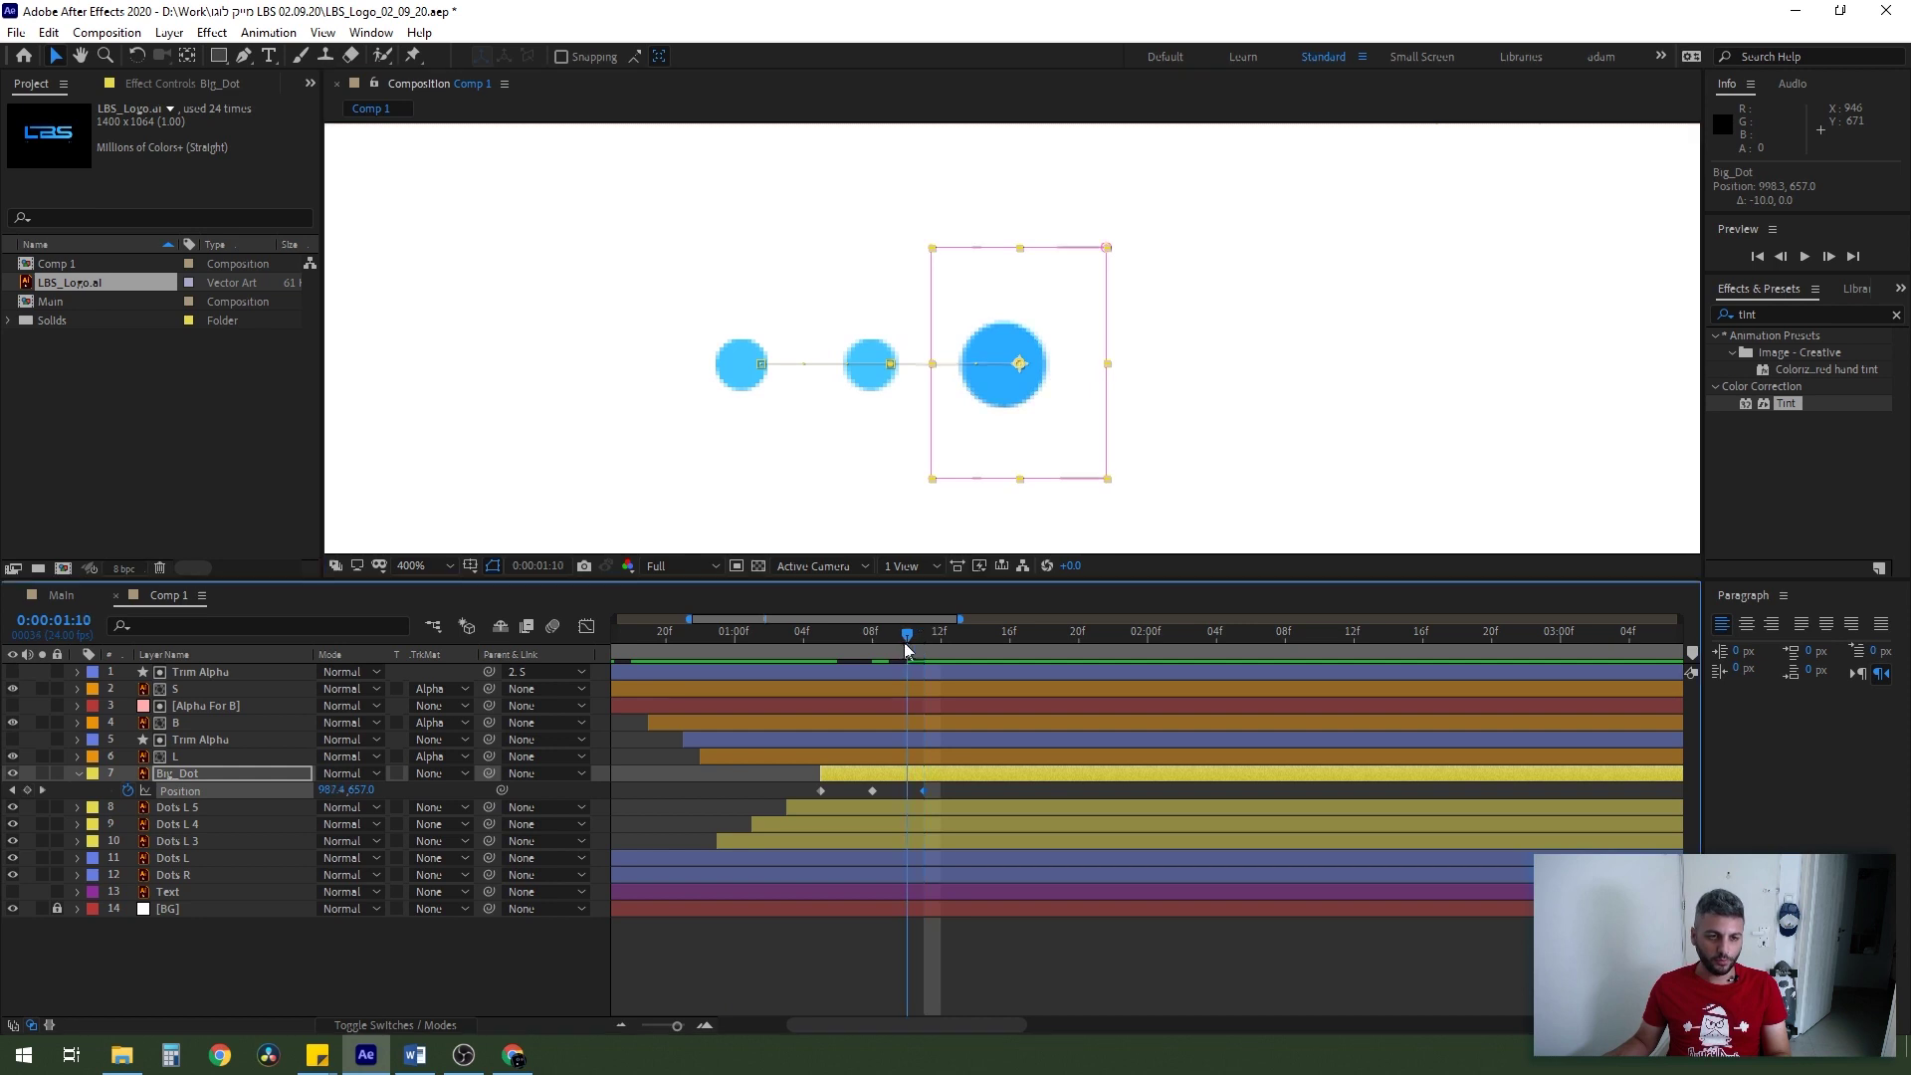
{"action": "left_click", "coordinate": [884, 654]}
{"action": "left_click_drag", "start_coordinate": [884, 654], "coordinate": [872, 654]}
{"action": "key", "text": "Page_Down"}
{"action": "key", "text": "Page_Down"}
{"action": "key", "text": "Page_Down"}
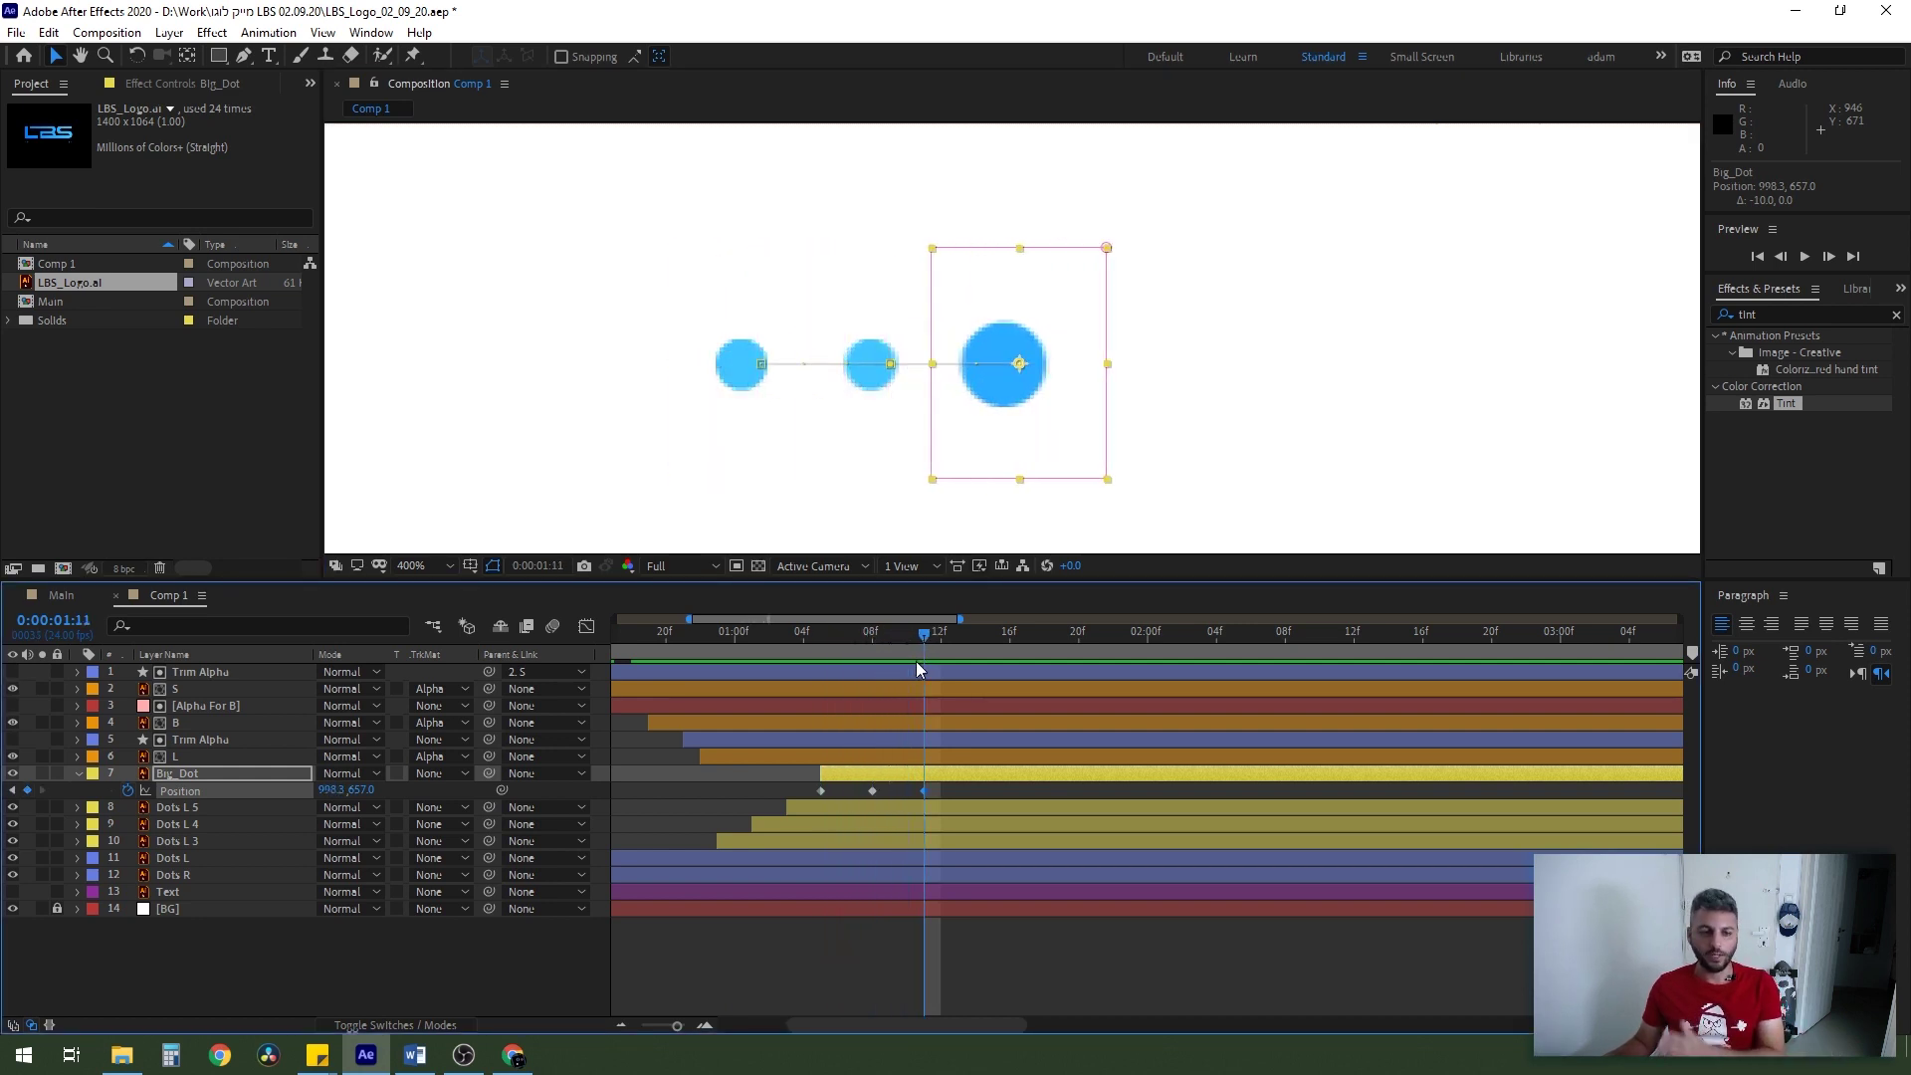
- Turn Big_Dot's Position keyframes into hold keyframes so it jumps instead of sliding
{"action": "left_click_drag", "start_coordinate": [974, 797], "coordinate": [818, 799]}
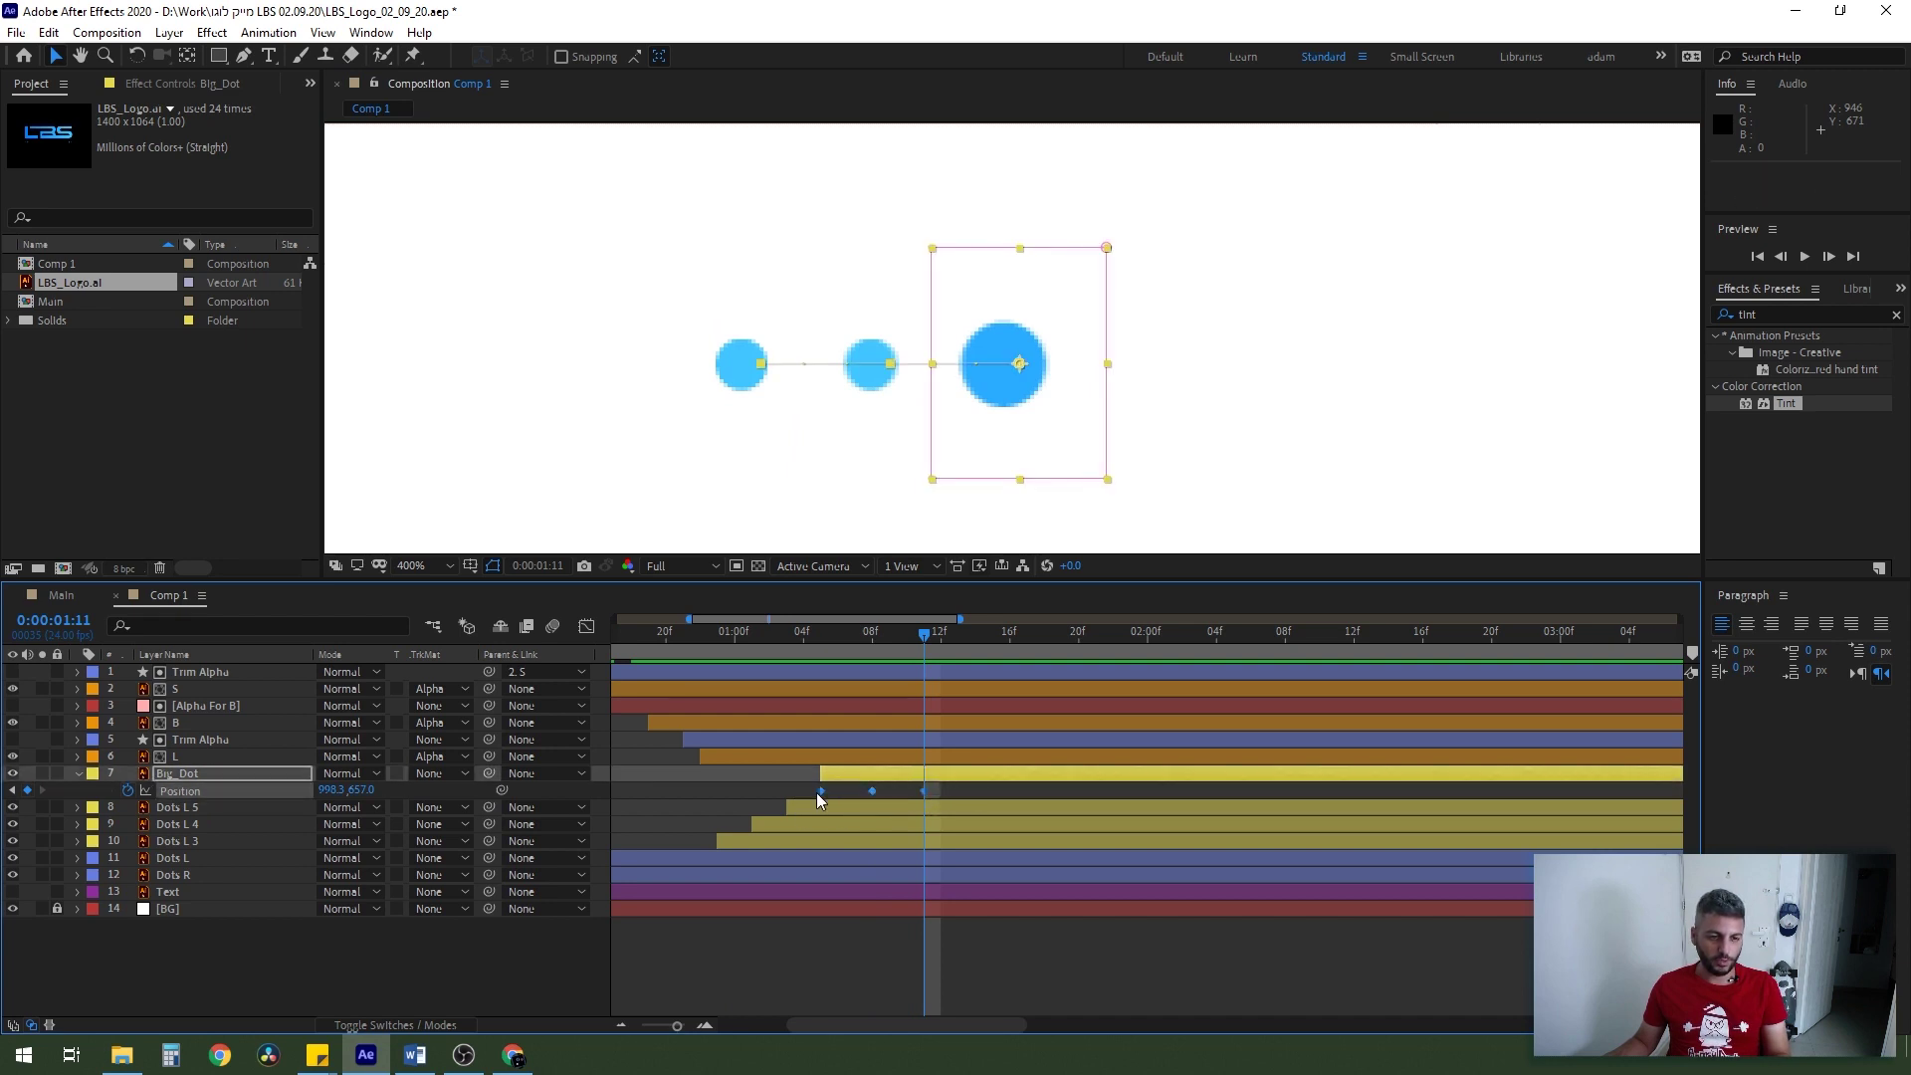
{"action": "right_click", "coordinate": [818, 799]}
{"action": "left_click", "coordinate": [886, 690]}
{"action": "left_click_drag", "start_coordinate": [802, 634], "coordinate": [975, 656]}
- Copy and paste the hop keyframes ahead, repeating up to six at 0:00:01:23, then preview at 100%
{"action": "left_click_drag", "start_coordinate": [1006, 793], "coordinate": [744, 799]}
{"action": "key", "text": "ctrl+c"}
{"action": "key", "text": "ctrl+v"}
{"action": "left_click_drag", "start_coordinate": [1025, 627], "coordinate": [1129, 637]}
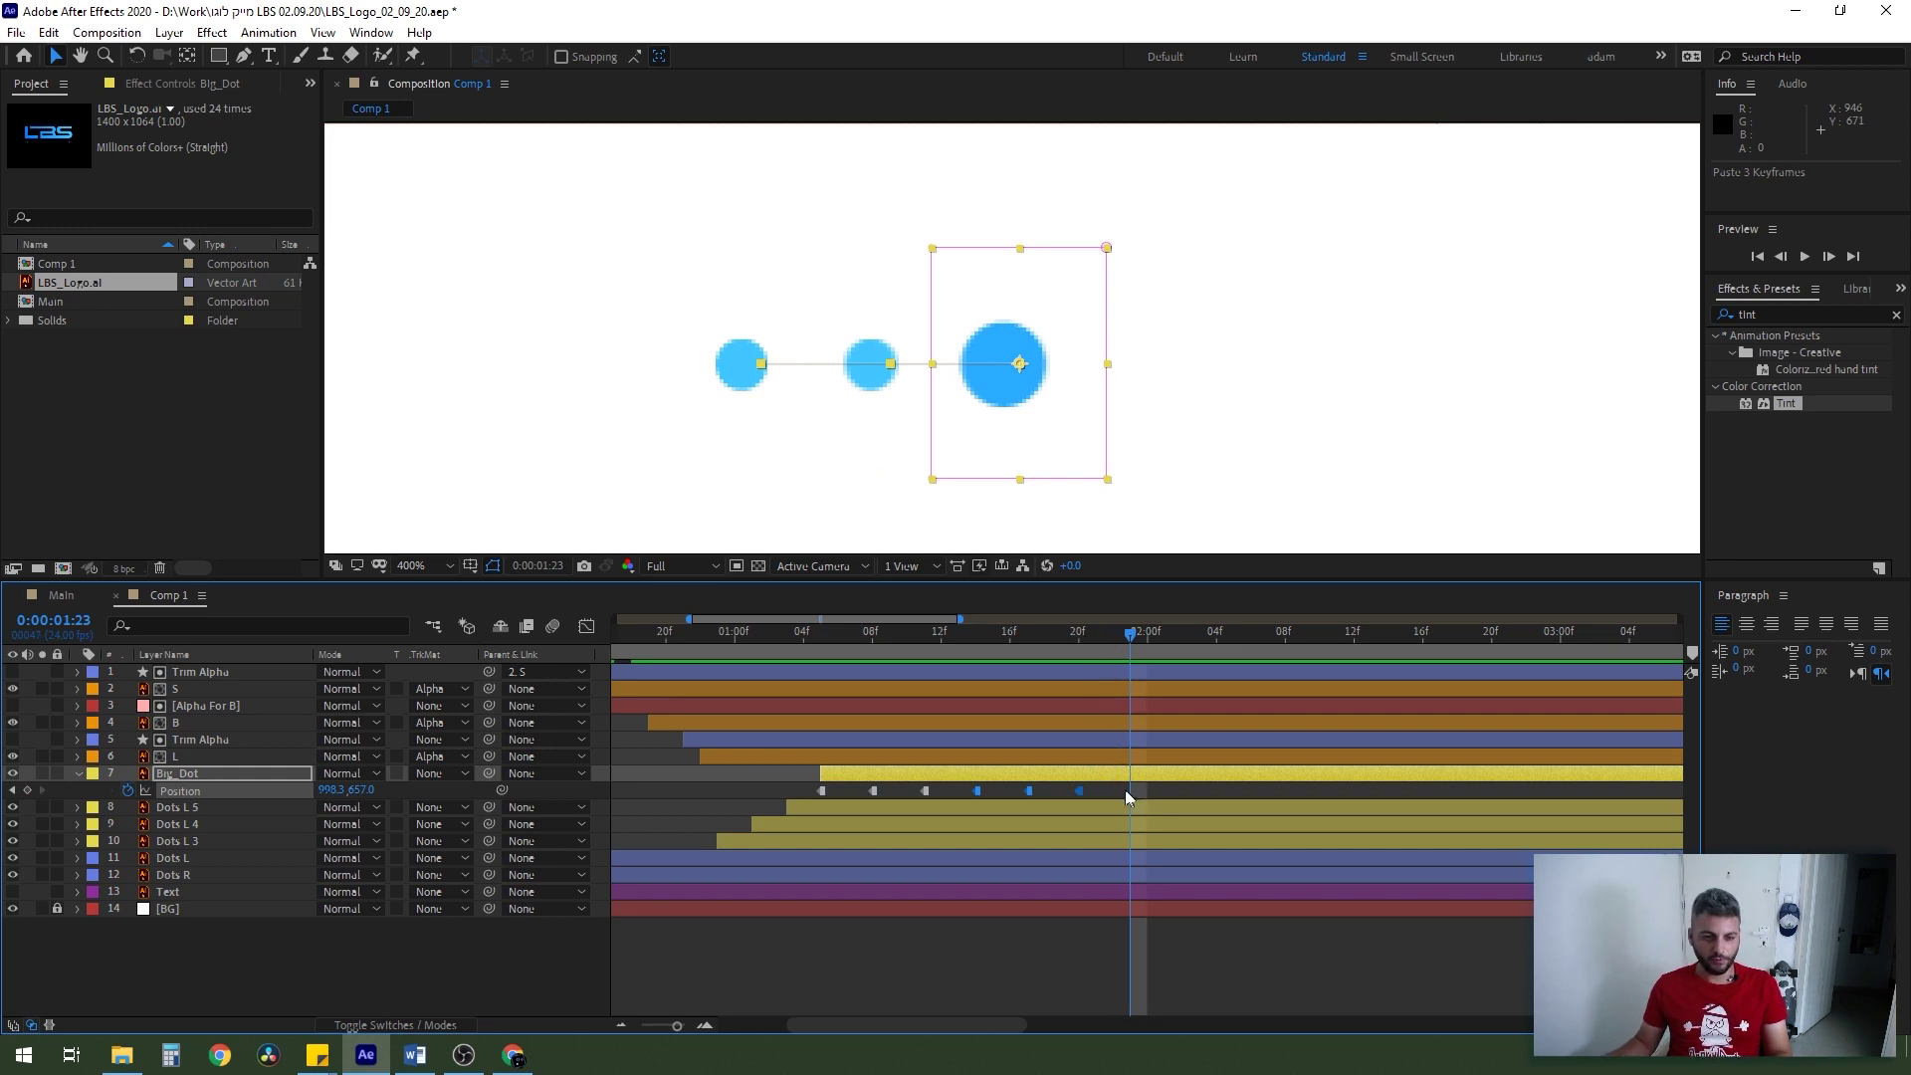
{"action": "left_click_drag", "start_coordinate": [1128, 796], "coordinate": [783, 801]}
{"action": "key", "text": "ctrl+c"}
{"action": "key", "text": "ctrl+v"}
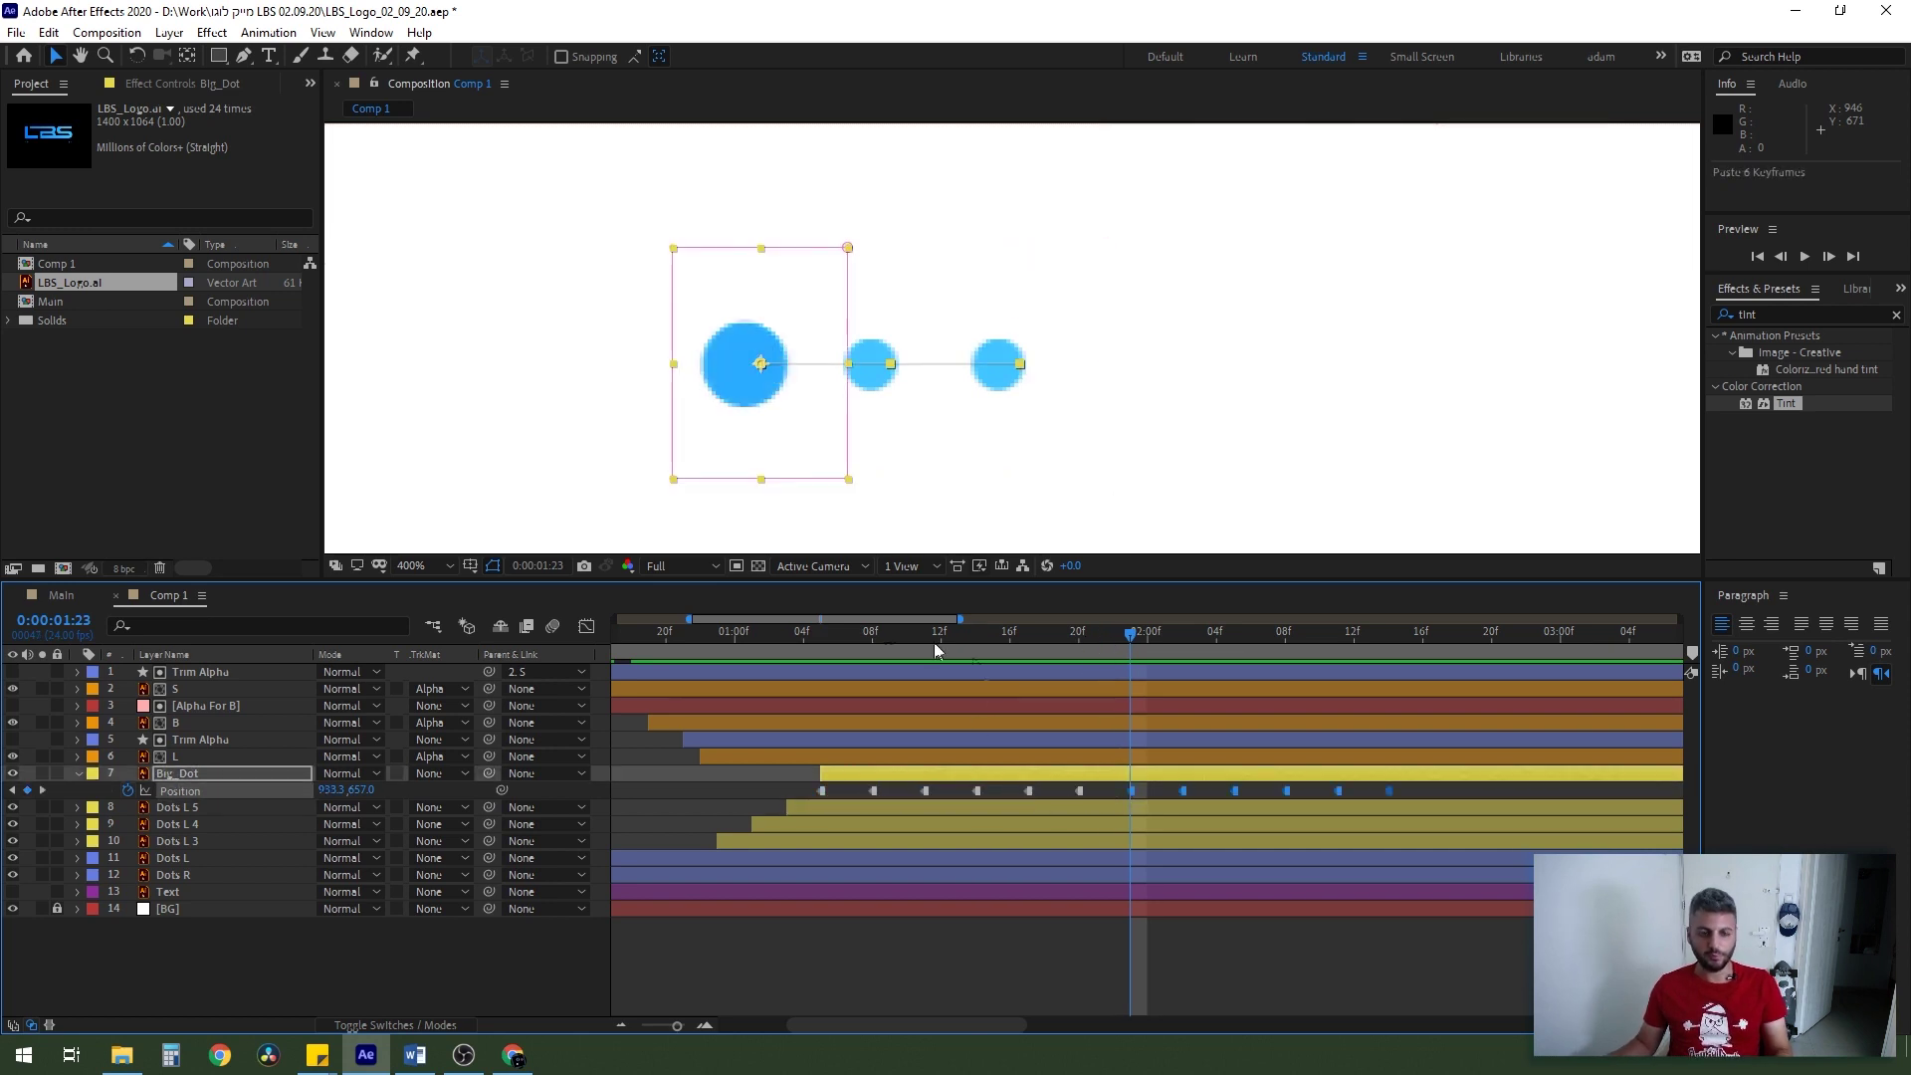
{"action": "key", "text": "slash"}
{"action": "key", "text": "space"}
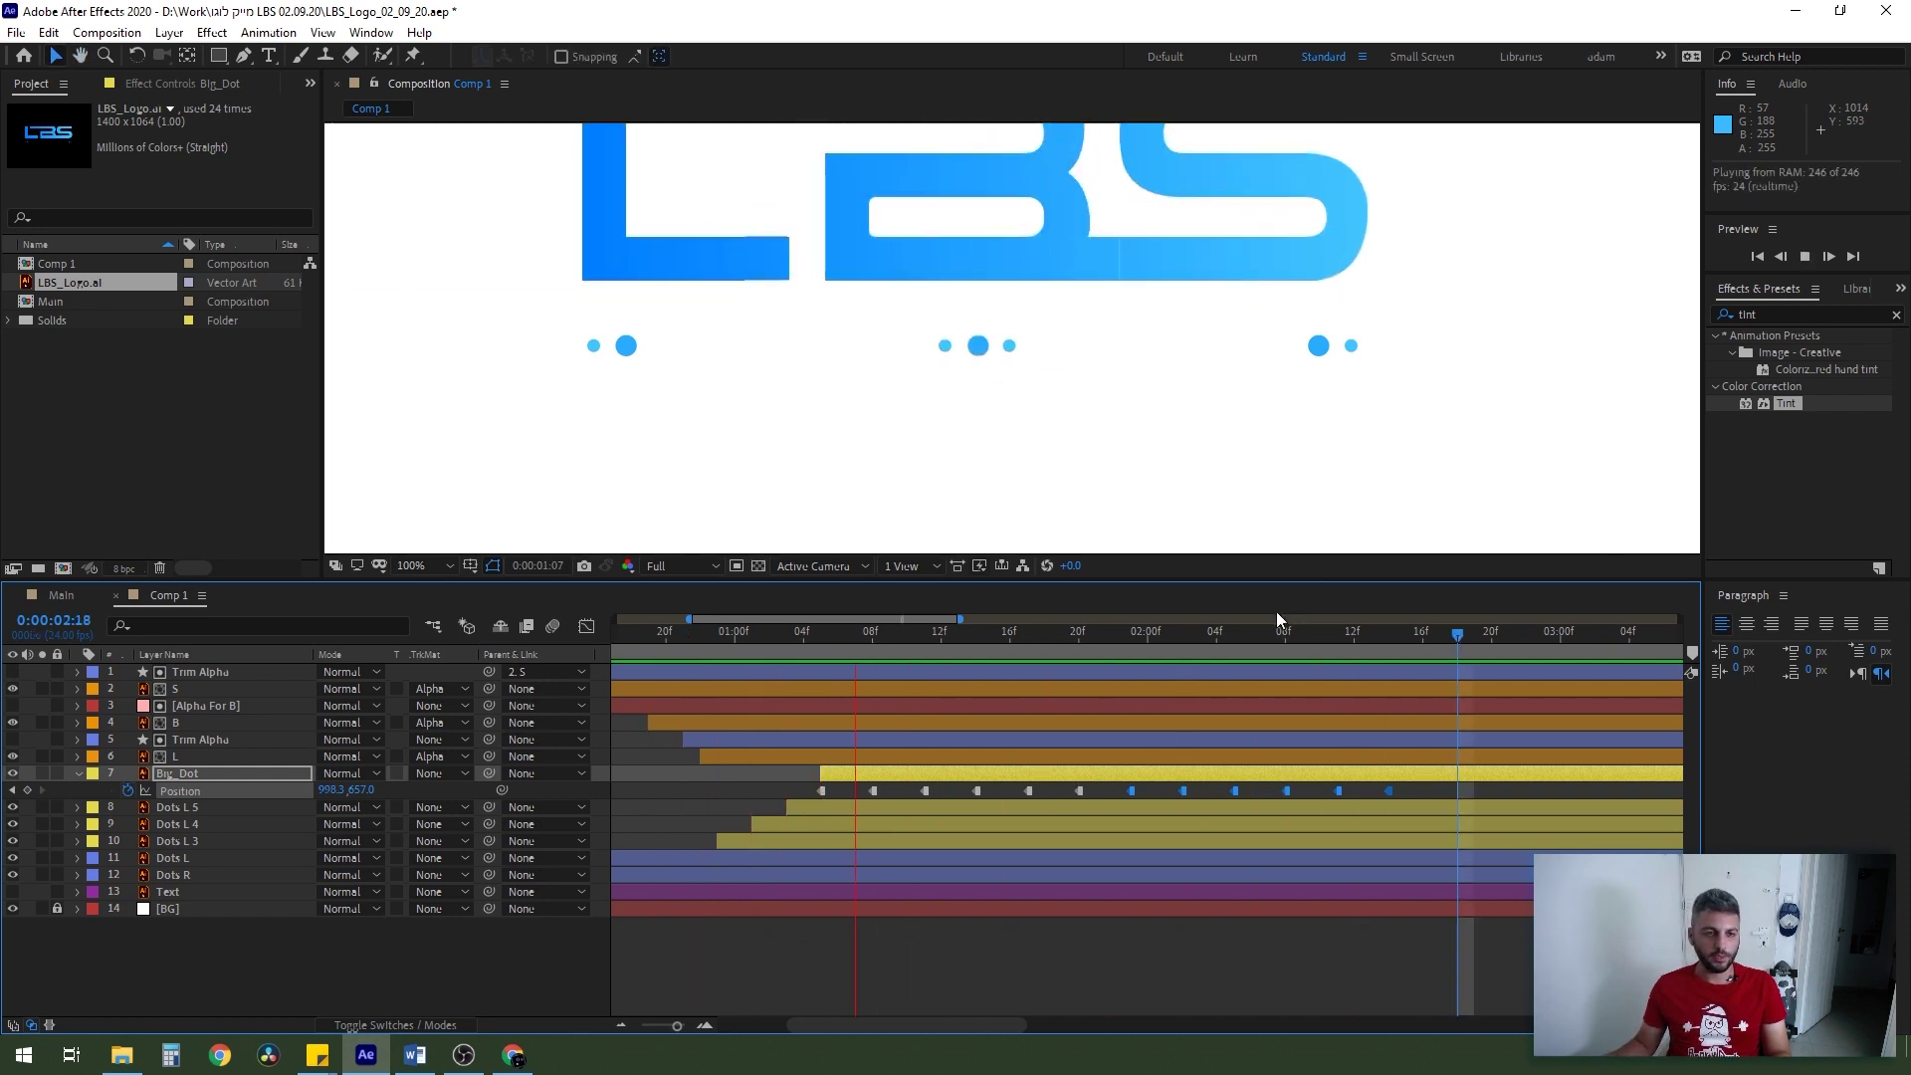
- Stop the preview at 0:00:02:14, select Dots L and Dots R, and open Dots R's layer viewer
{"action": "left_click", "coordinate": [1382, 343]}
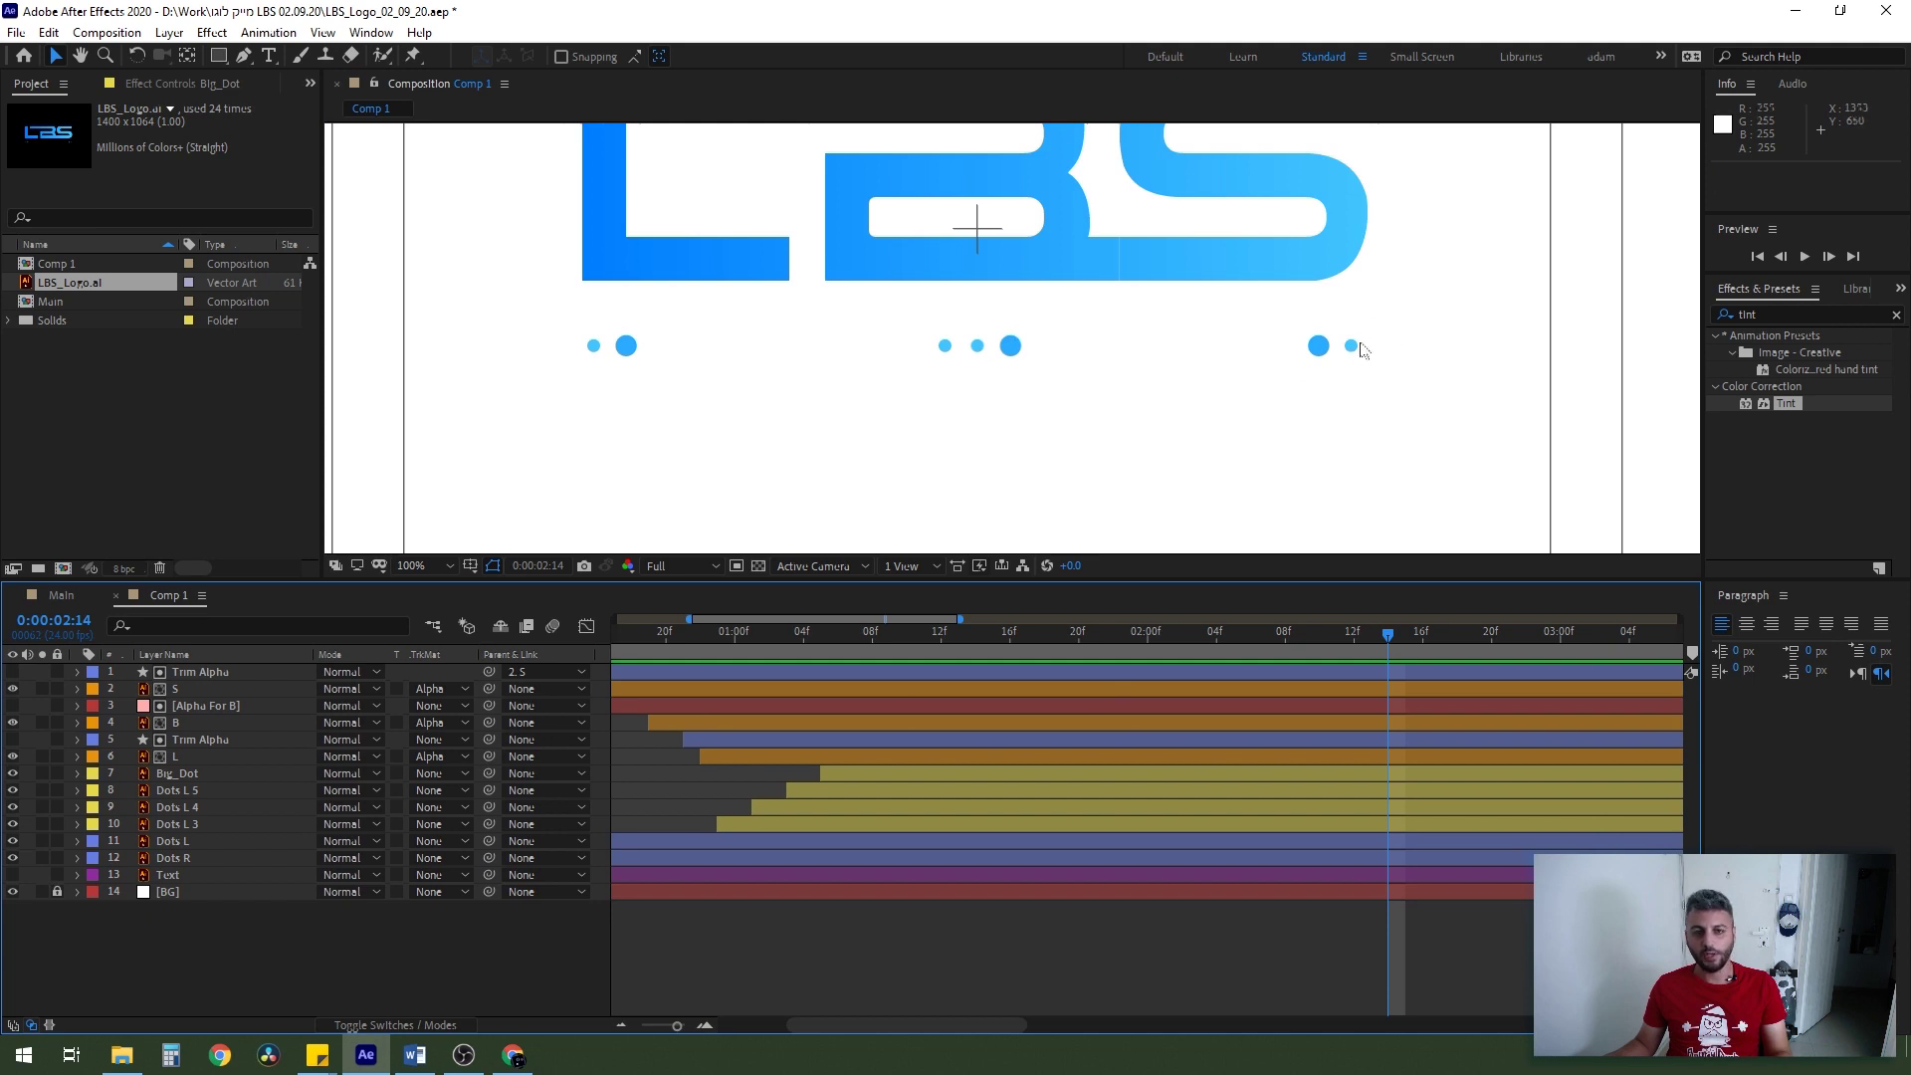
{"action": "left_click", "coordinate": [1332, 351]}
{"action": "left_click", "coordinate": [611, 353]}
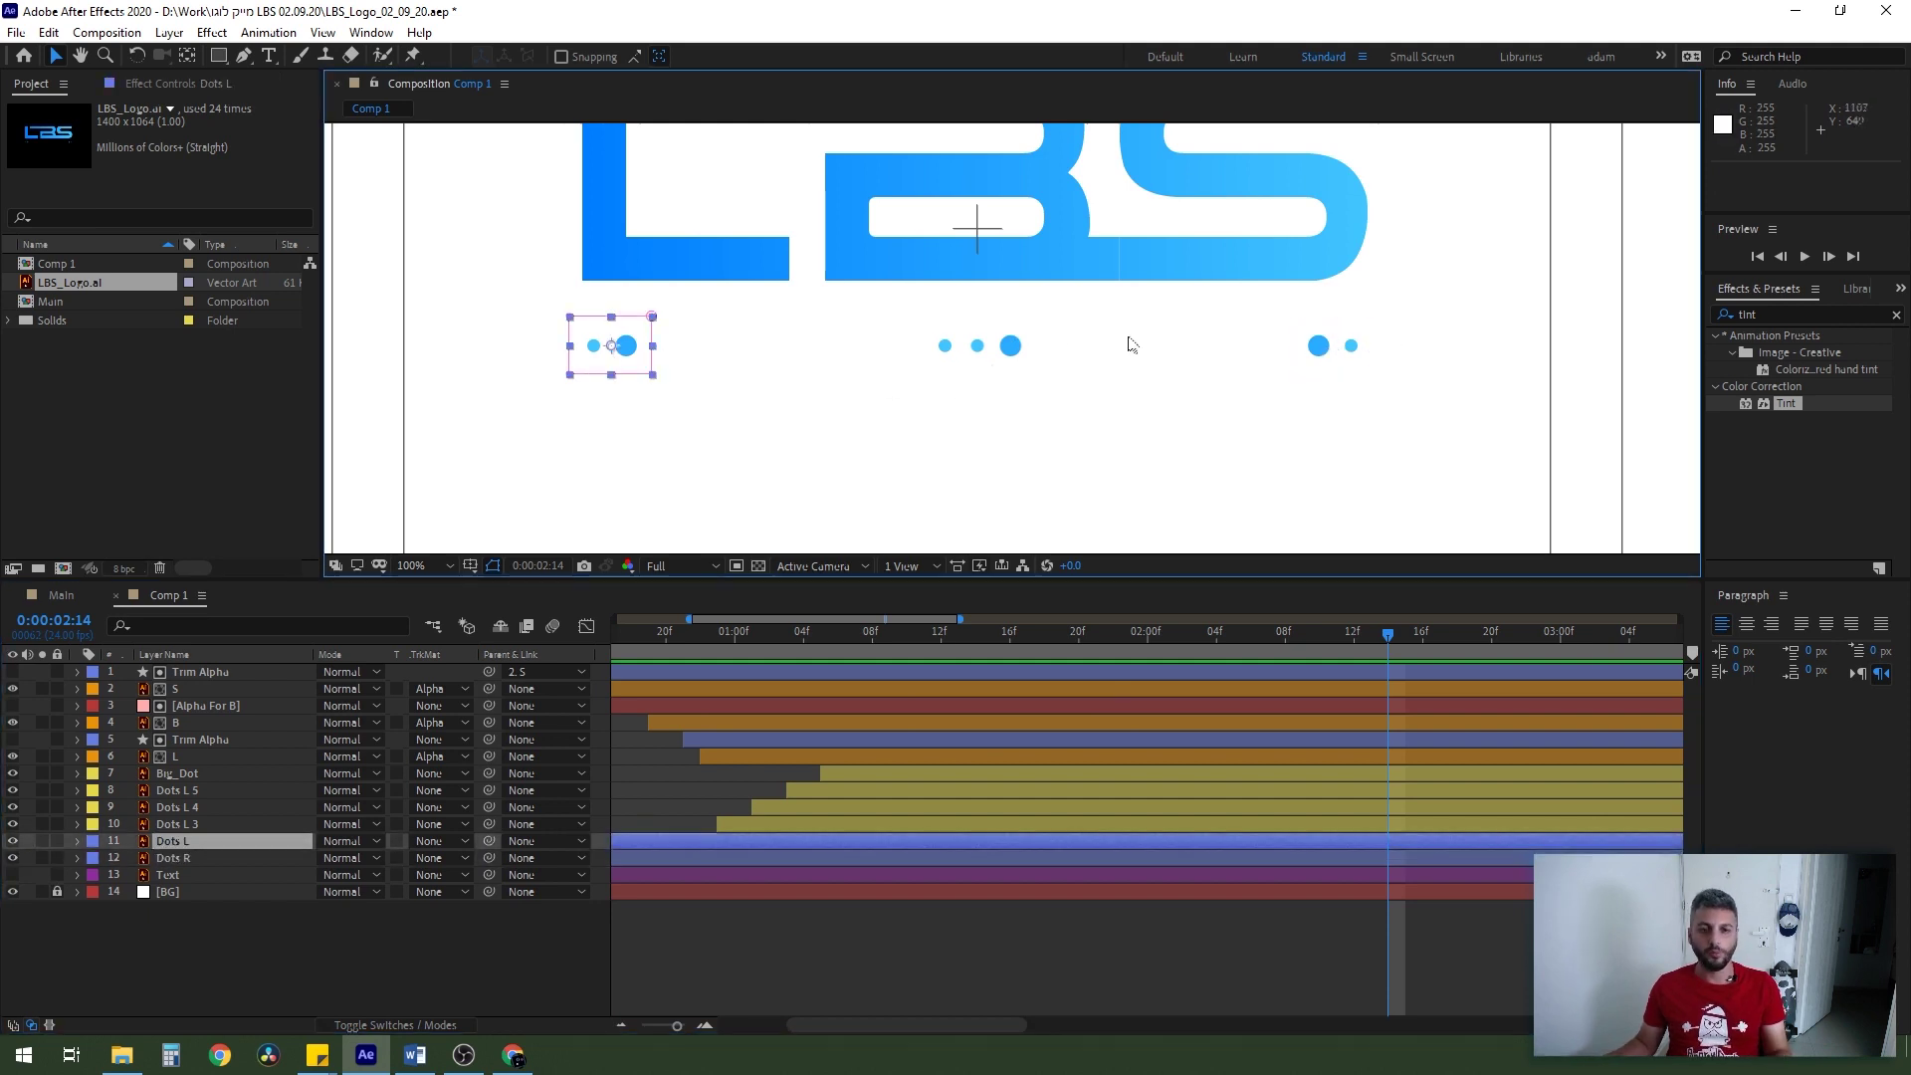
{"action": "left_click", "coordinate": [1317, 356]}
{"action": "left_click", "coordinate": [611, 356], "text": "shift"}
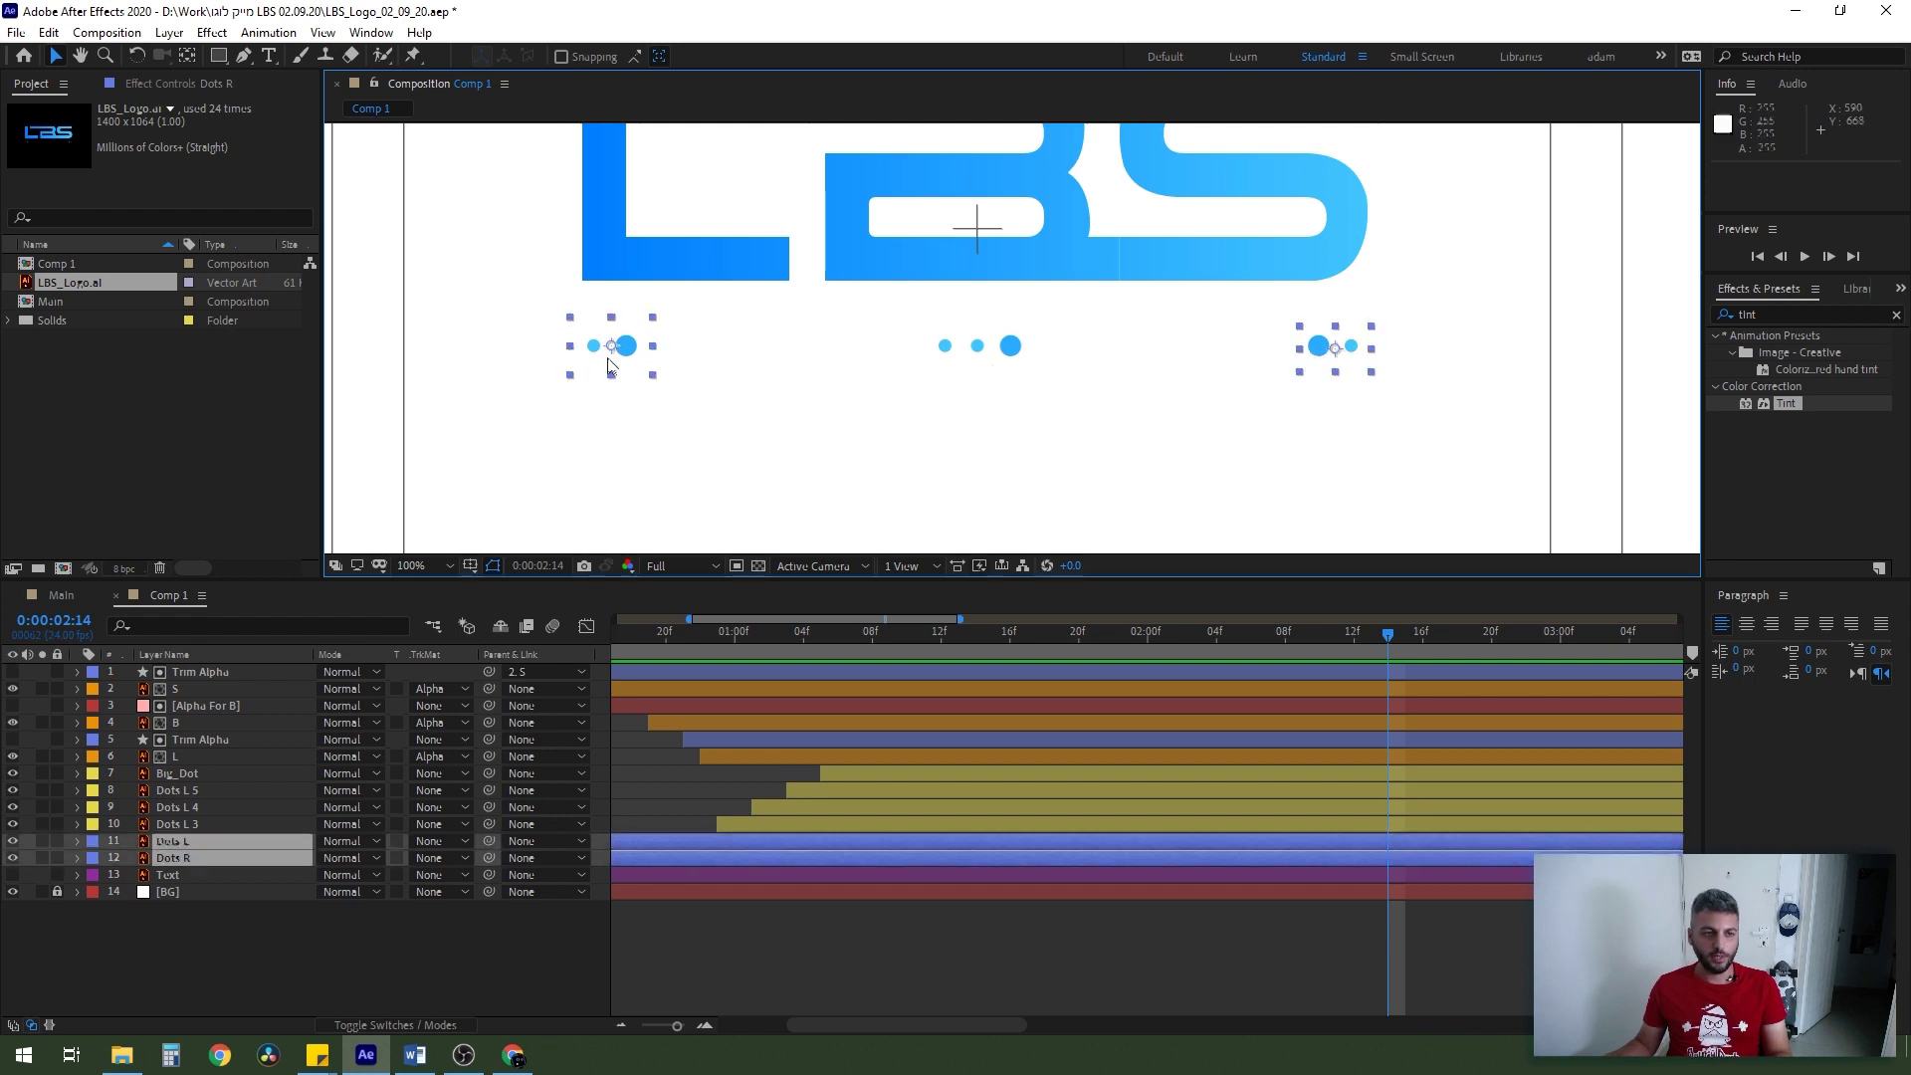
{"action": "double_click", "coordinate": [885, 866]}
- Trim Dots L and Dots R to start at 0:00:02:14 and keyframe their Position, moving Dots L's keyframe to 0:00:02:20
{"action": "key", "text": "bracketleft"}
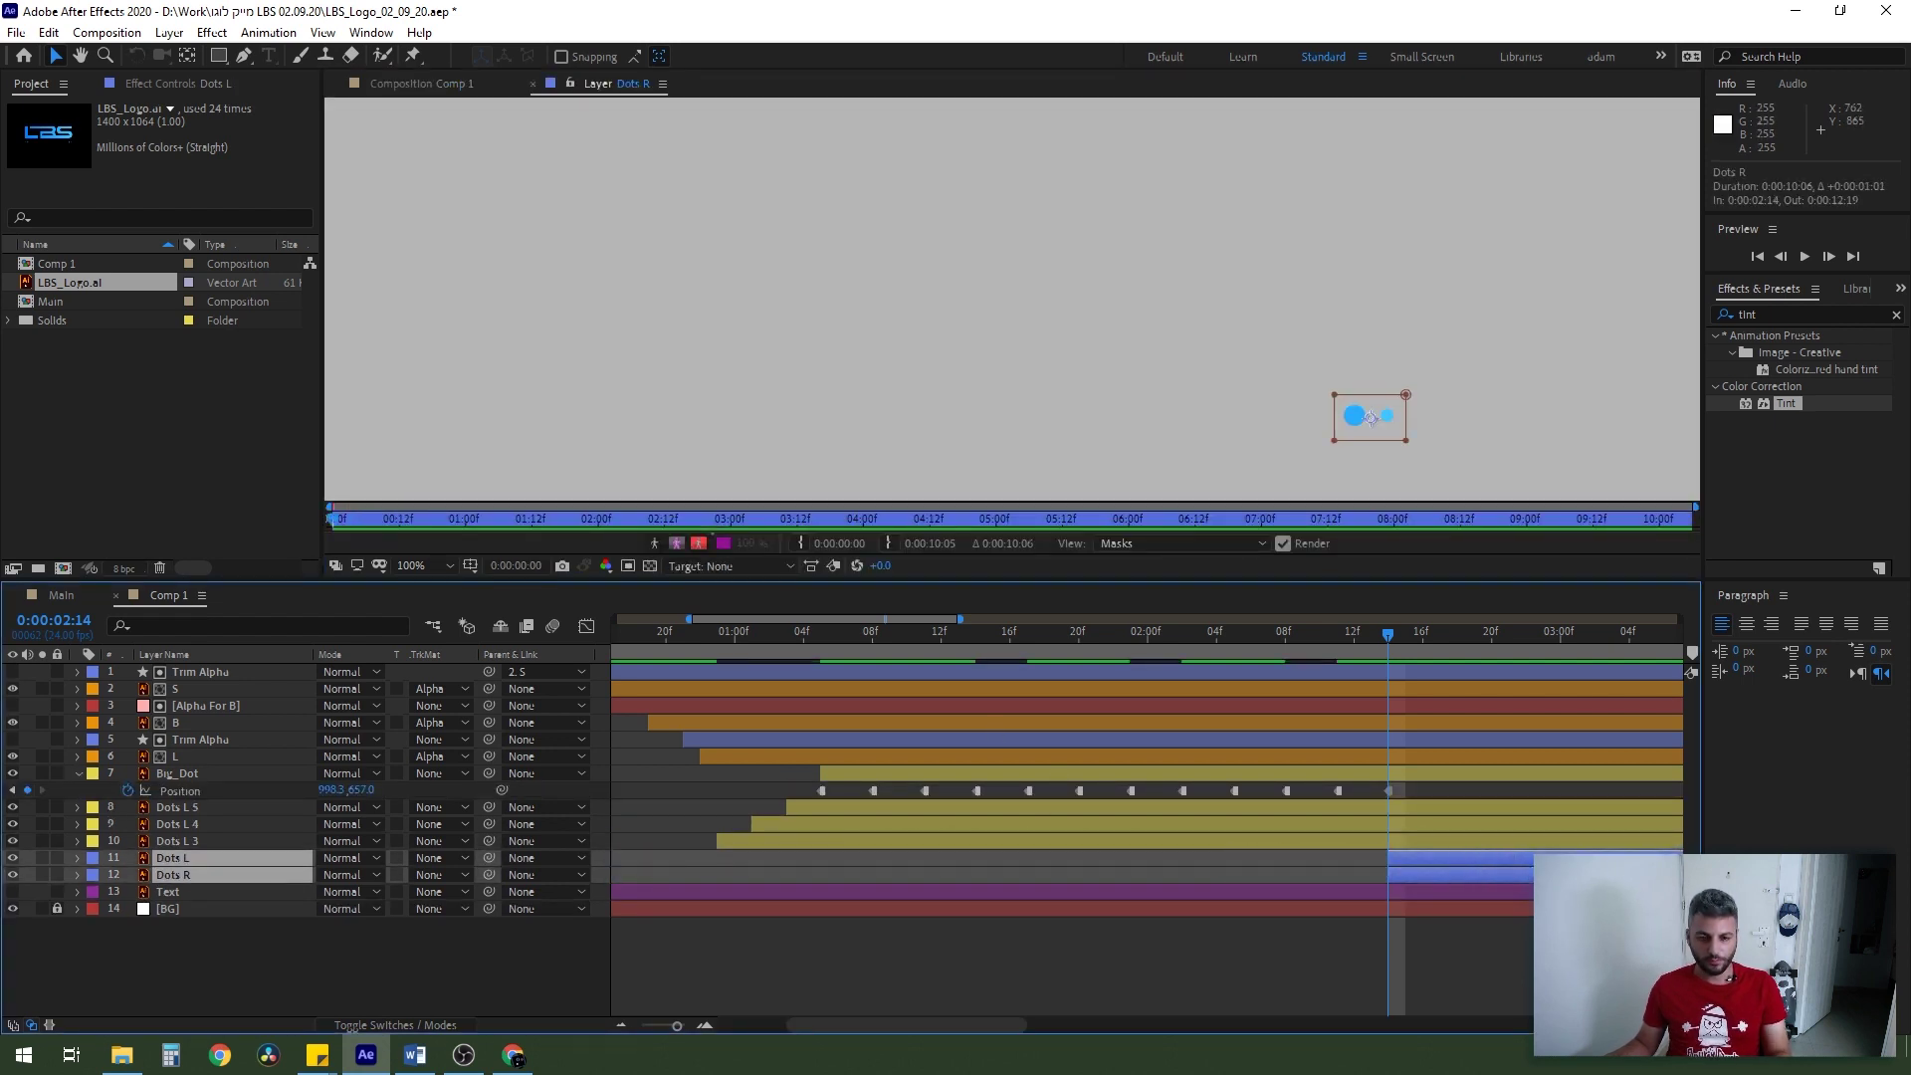
{"action": "key", "text": "p"}
{"action": "left_click", "coordinate": [288, 981]}
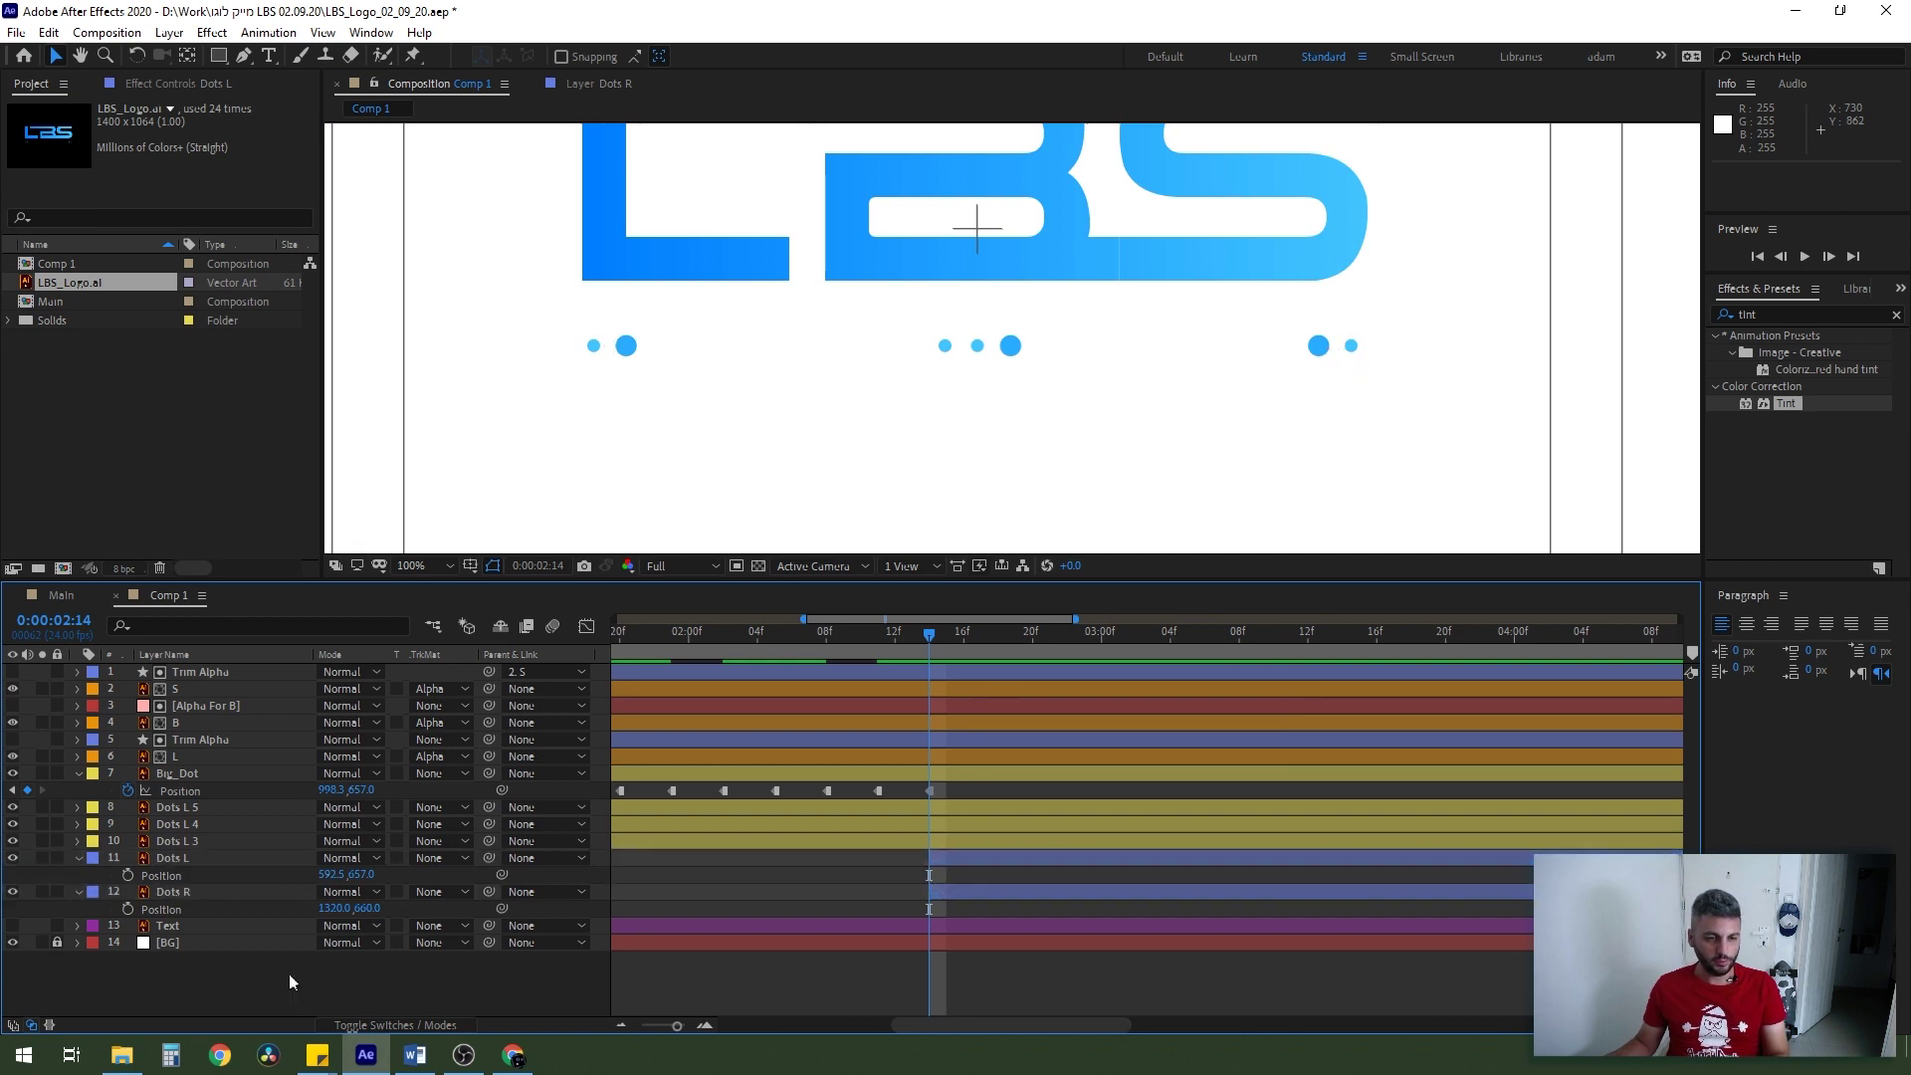
{"action": "left_click", "coordinate": [179, 874]}
{"action": "left_click", "coordinate": [164, 909], "text": "ctrl"}
{"action": "left_click", "coordinate": [128, 875]}
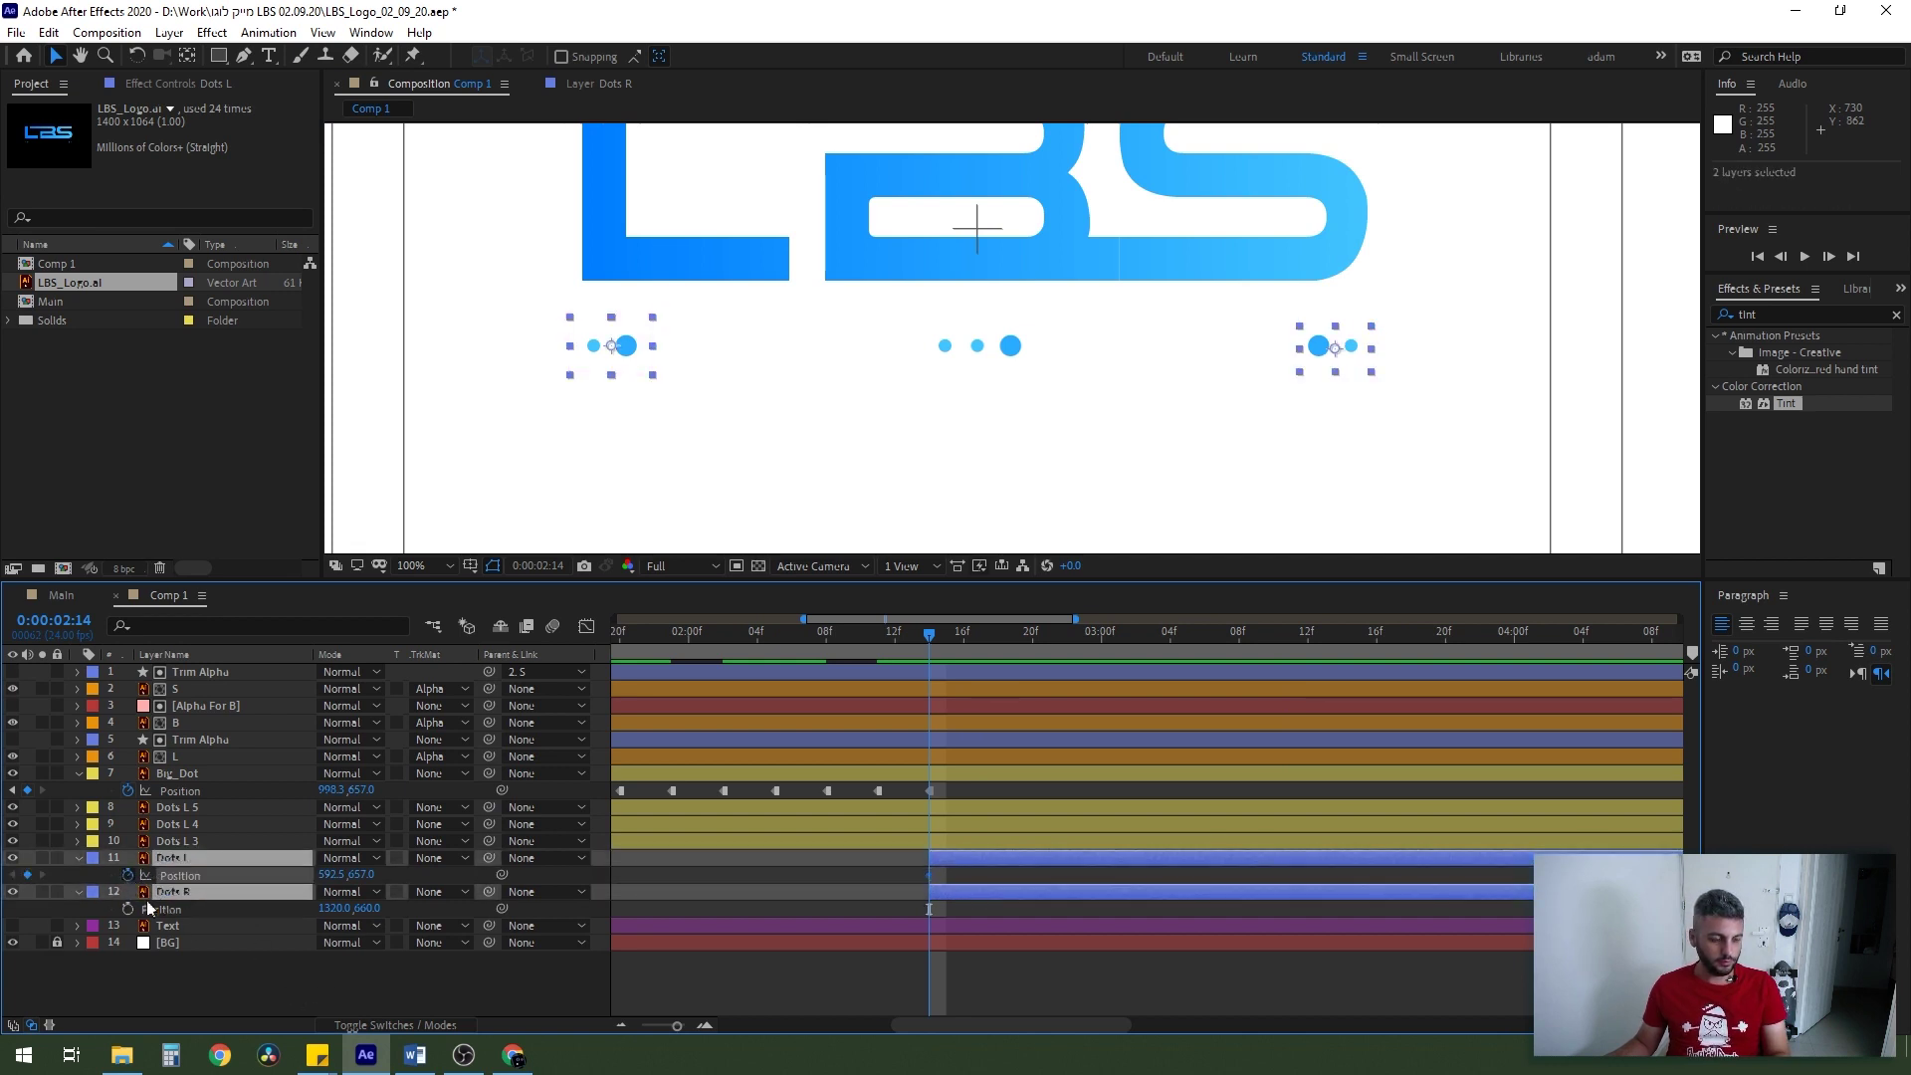
{"action": "left_click_drag", "start_coordinate": [929, 873], "coordinate": [1029, 884]}
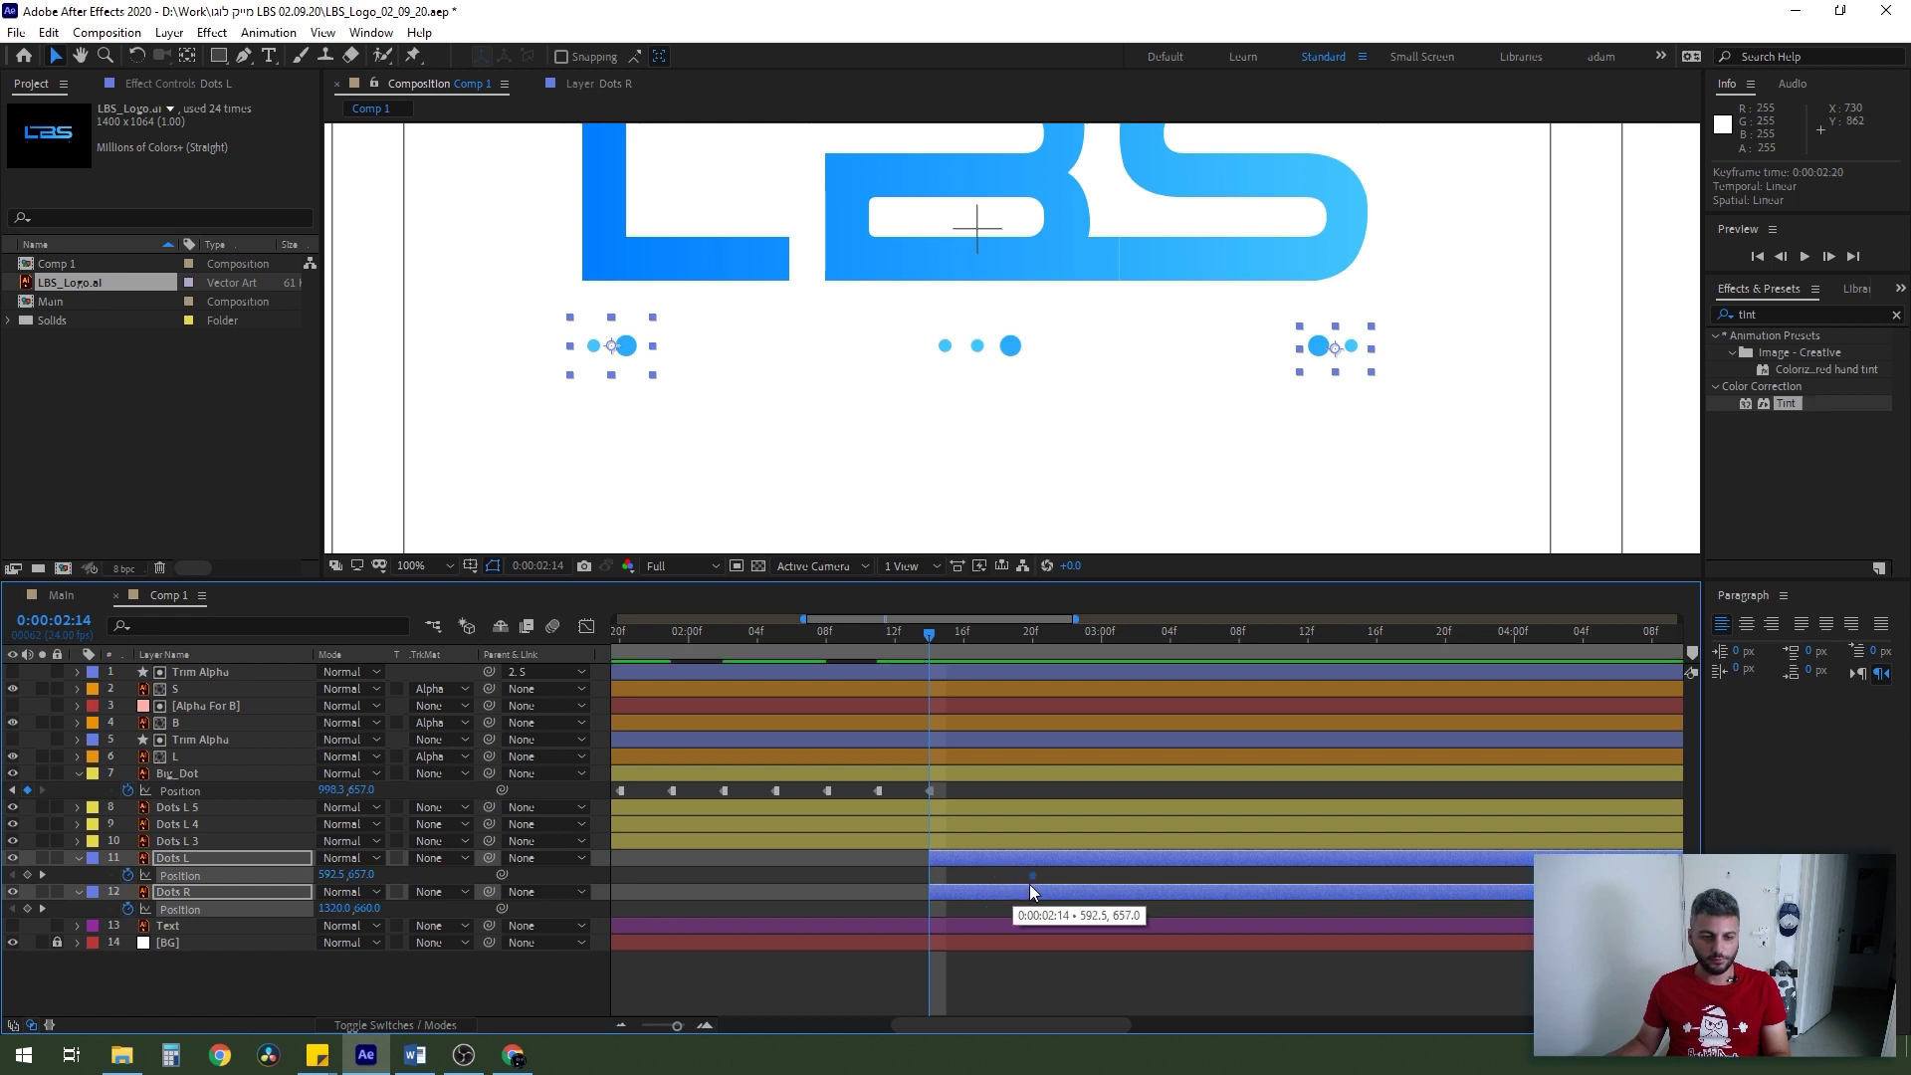
- Move the left and right dots to the centre so they start together there
{"action": "left_click", "coordinate": [979, 858]}
{"action": "key", "text": "shift+Right"}
{"action": "key", "text": "shift+Right"}
{"action": "key", "text": "shift+Right"}
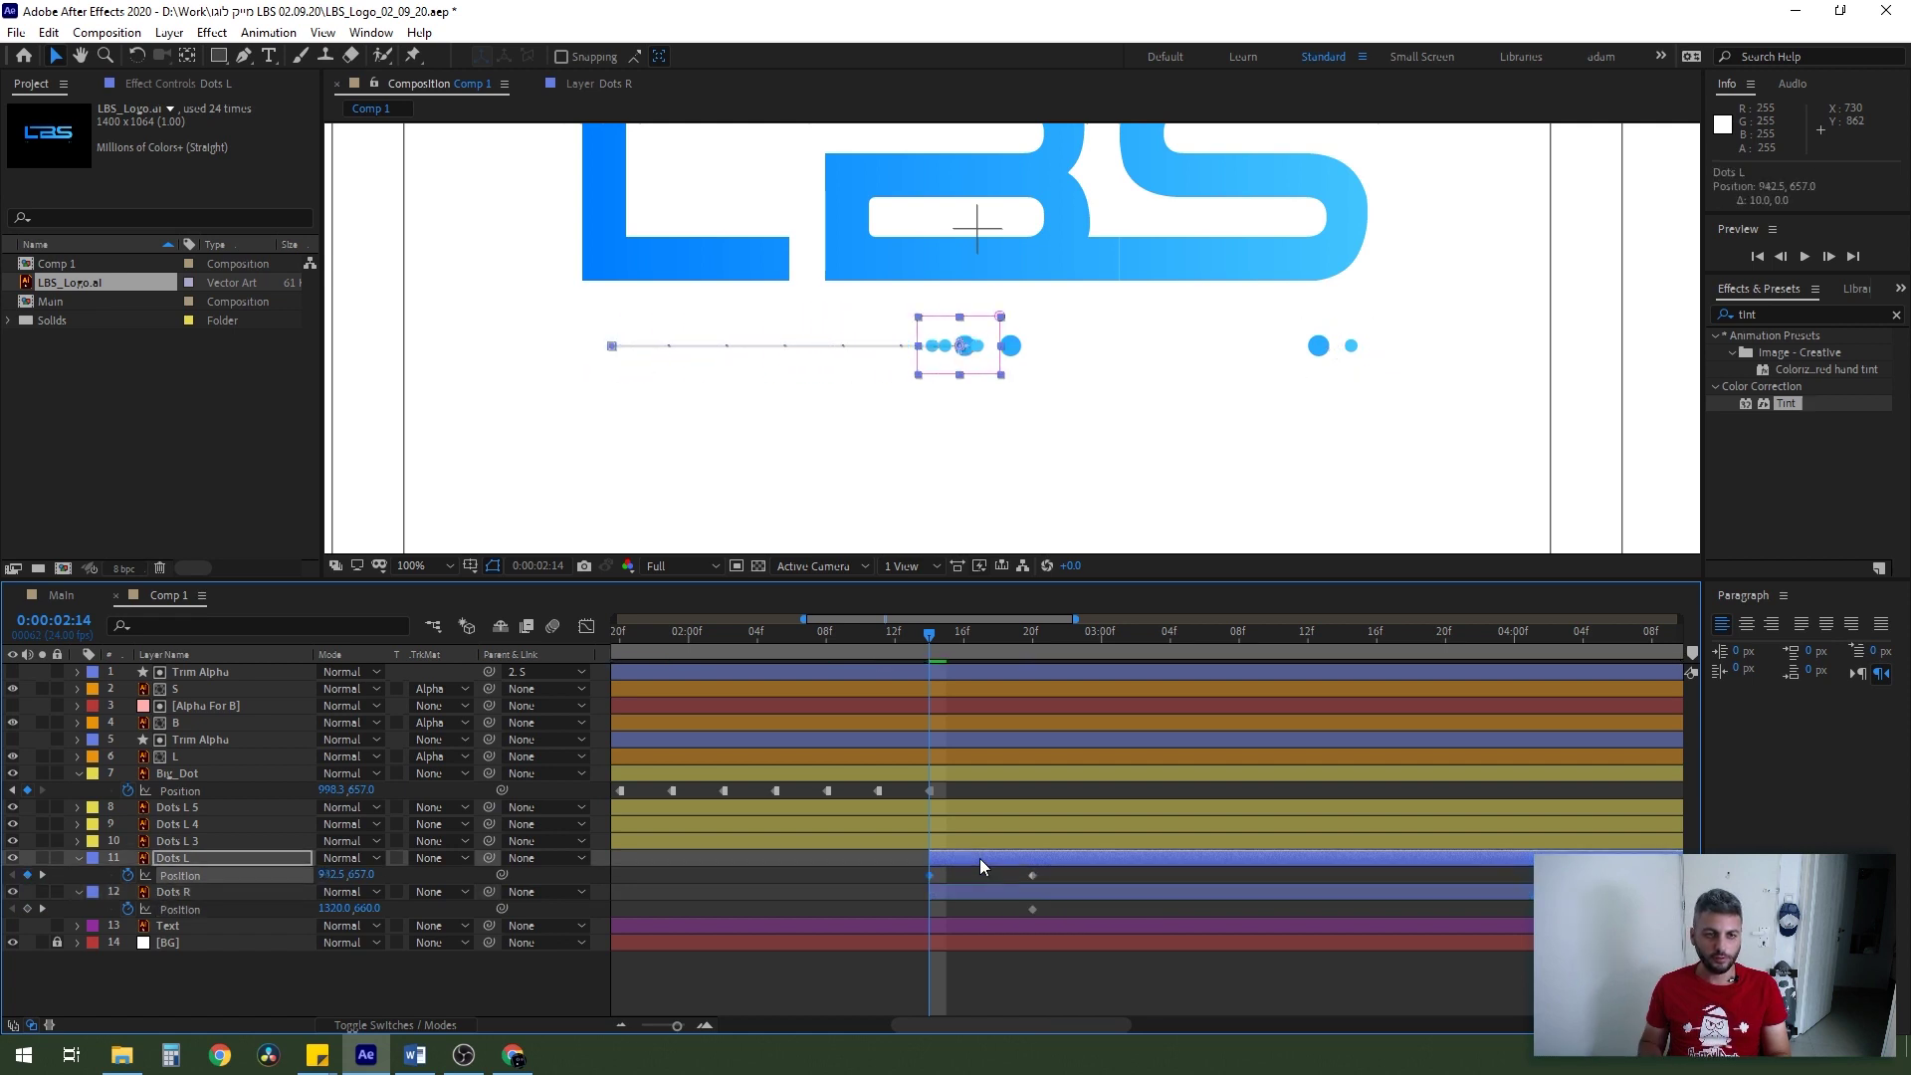
{"action": "key", "text": "Right"}
{"action": "key", "text": "Right"}
{"action": "key", "text": "Right"}
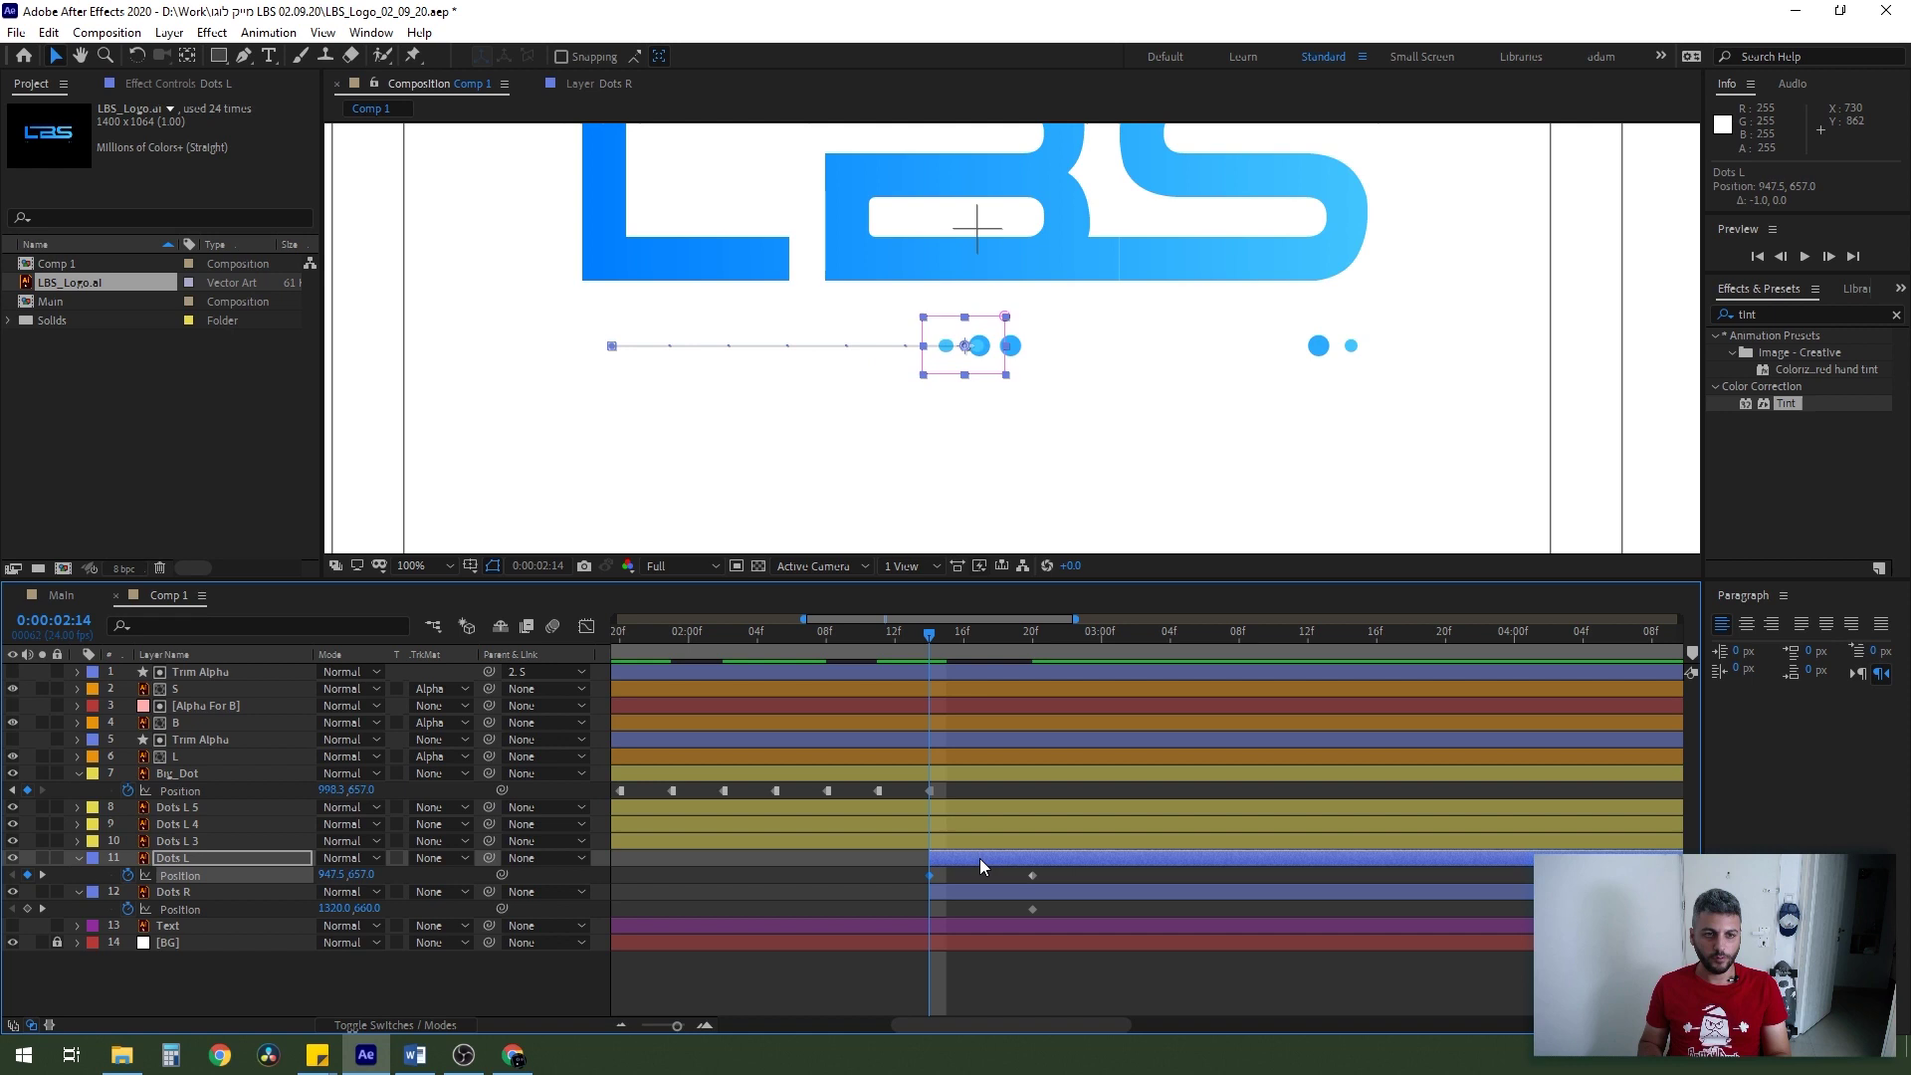
{"action": "left_click", "coordinate": [946, 889]}
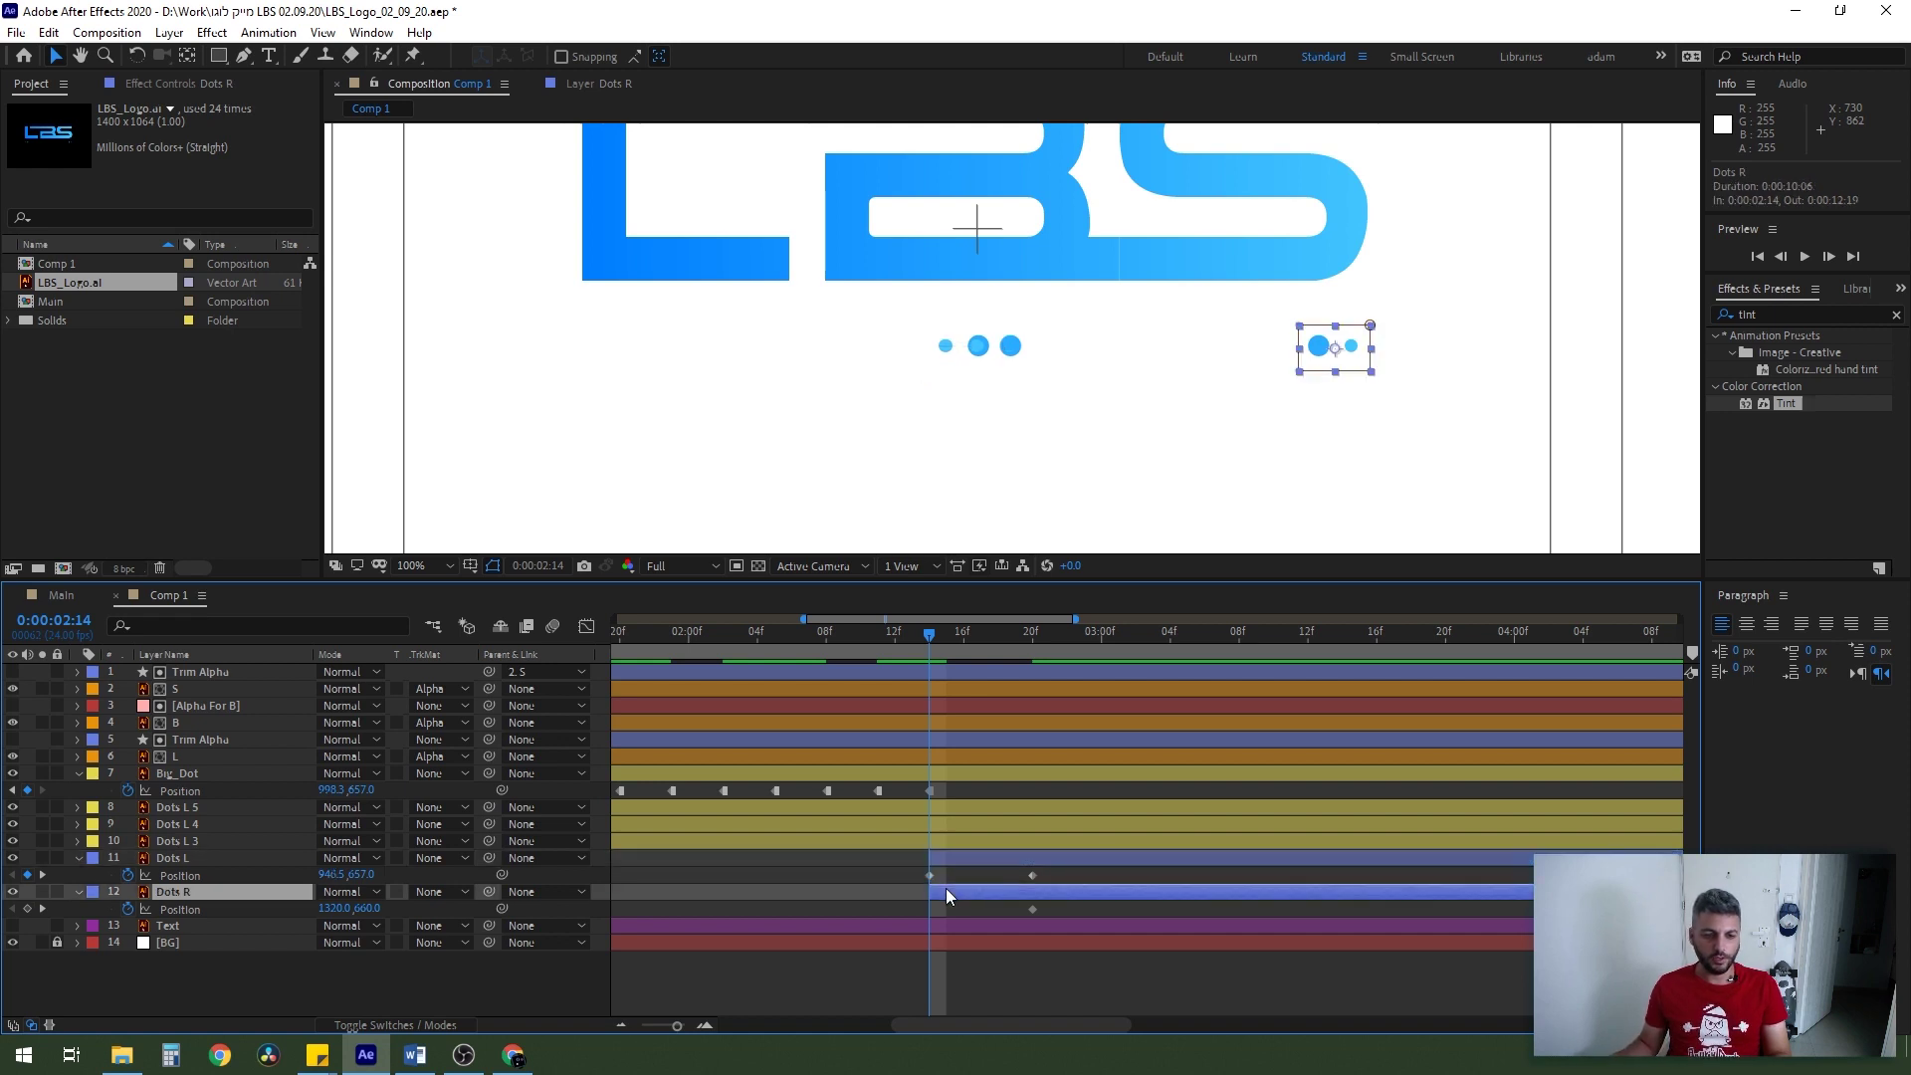
{"action": "key", "text": "shift+Left"}
{"action": "key", "text": "shift+Left"}
{"action": "key", "text": "shift+Left"}
{"action": "key", "text": "shift+Left"}
{"action": "key", "text": "shift+Left"}
{"action": "key", "text": "shift+Left"}
{"action": "key", "text": "shift+Left"}
{"action": "key", "text": "shift+Left"}
{"action": "key", "text": "shift+Left"}
{"action": "key", "text": "shift+Left"}
{"action": "key", "text": "shift+Left"}
{"action": "key", "text": "shift+Left"}
{"action": "key", "text": "shift+Left"}
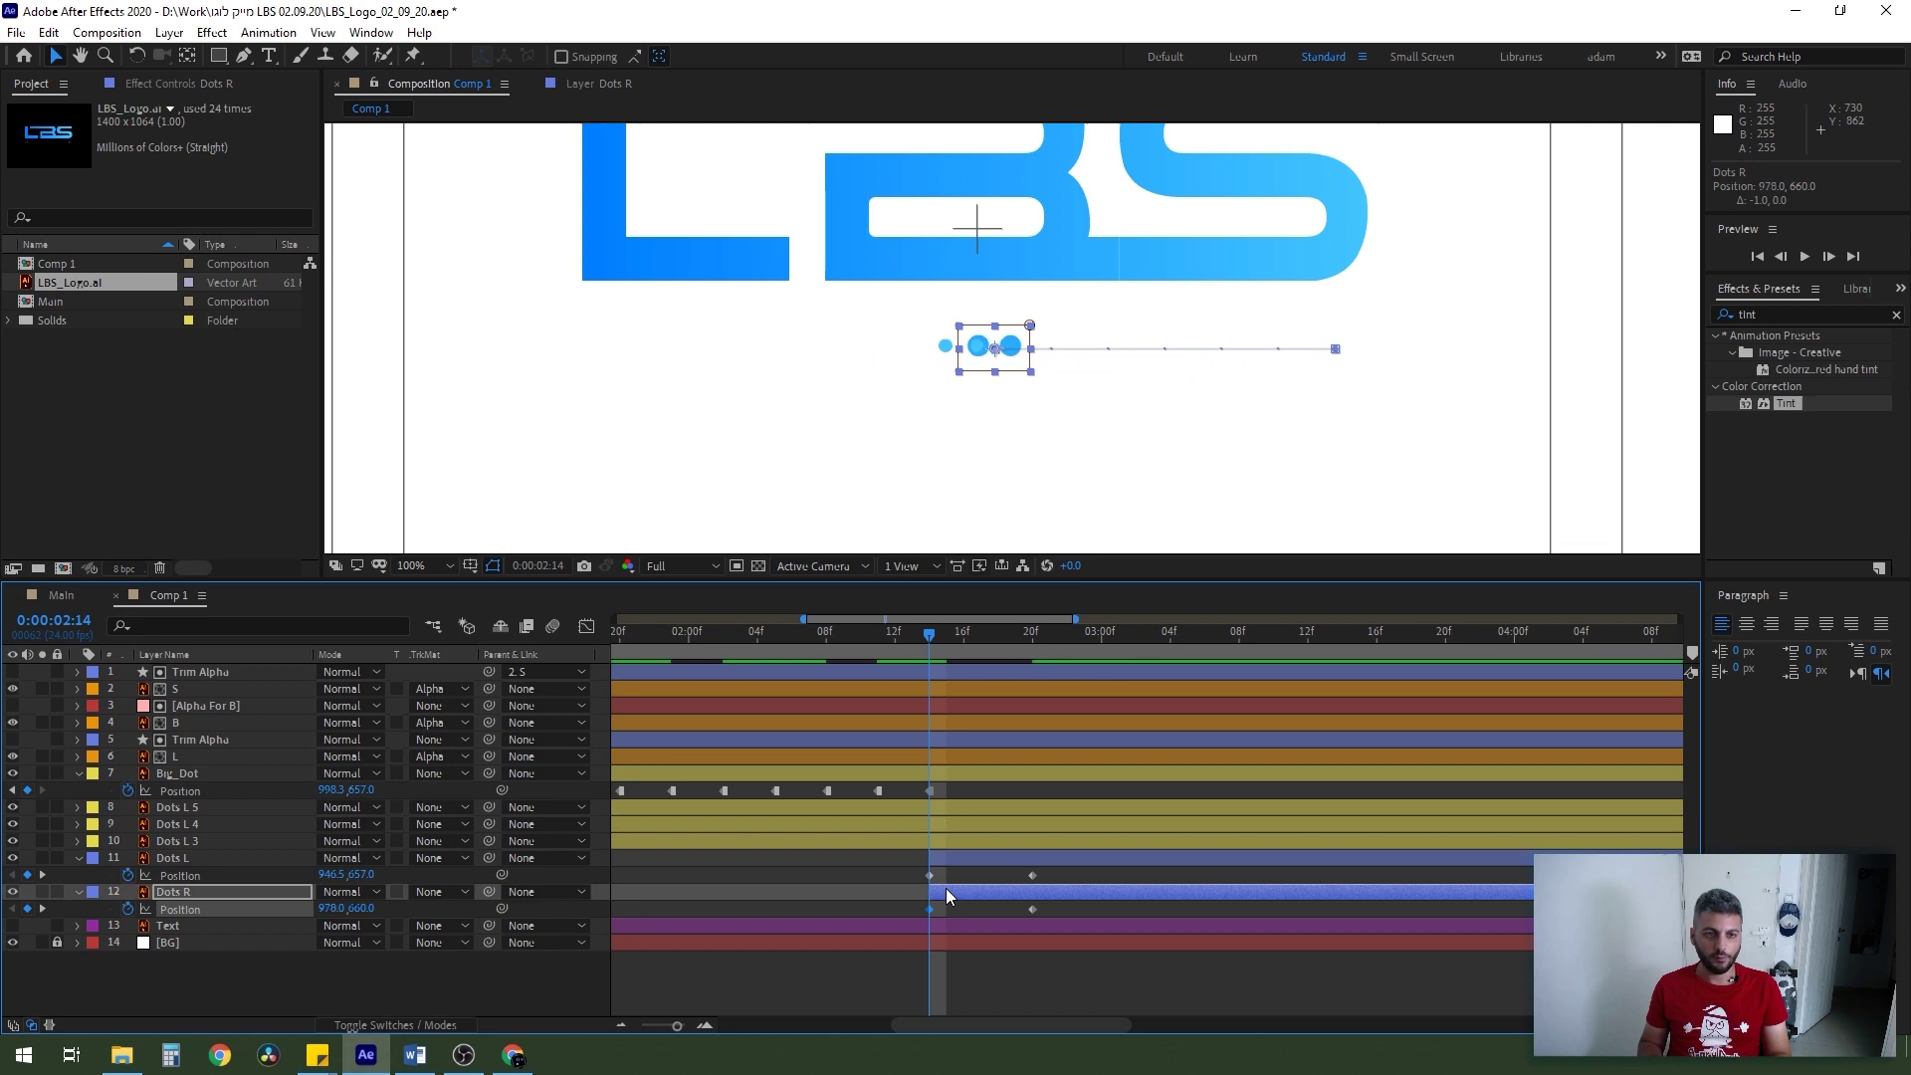
- End Big_Dot and Dots L 3–5 at 0:00:02:14, then preview the dots from 0:00:02:11
{"action": "left_click", "coordinate": [958, 773]}
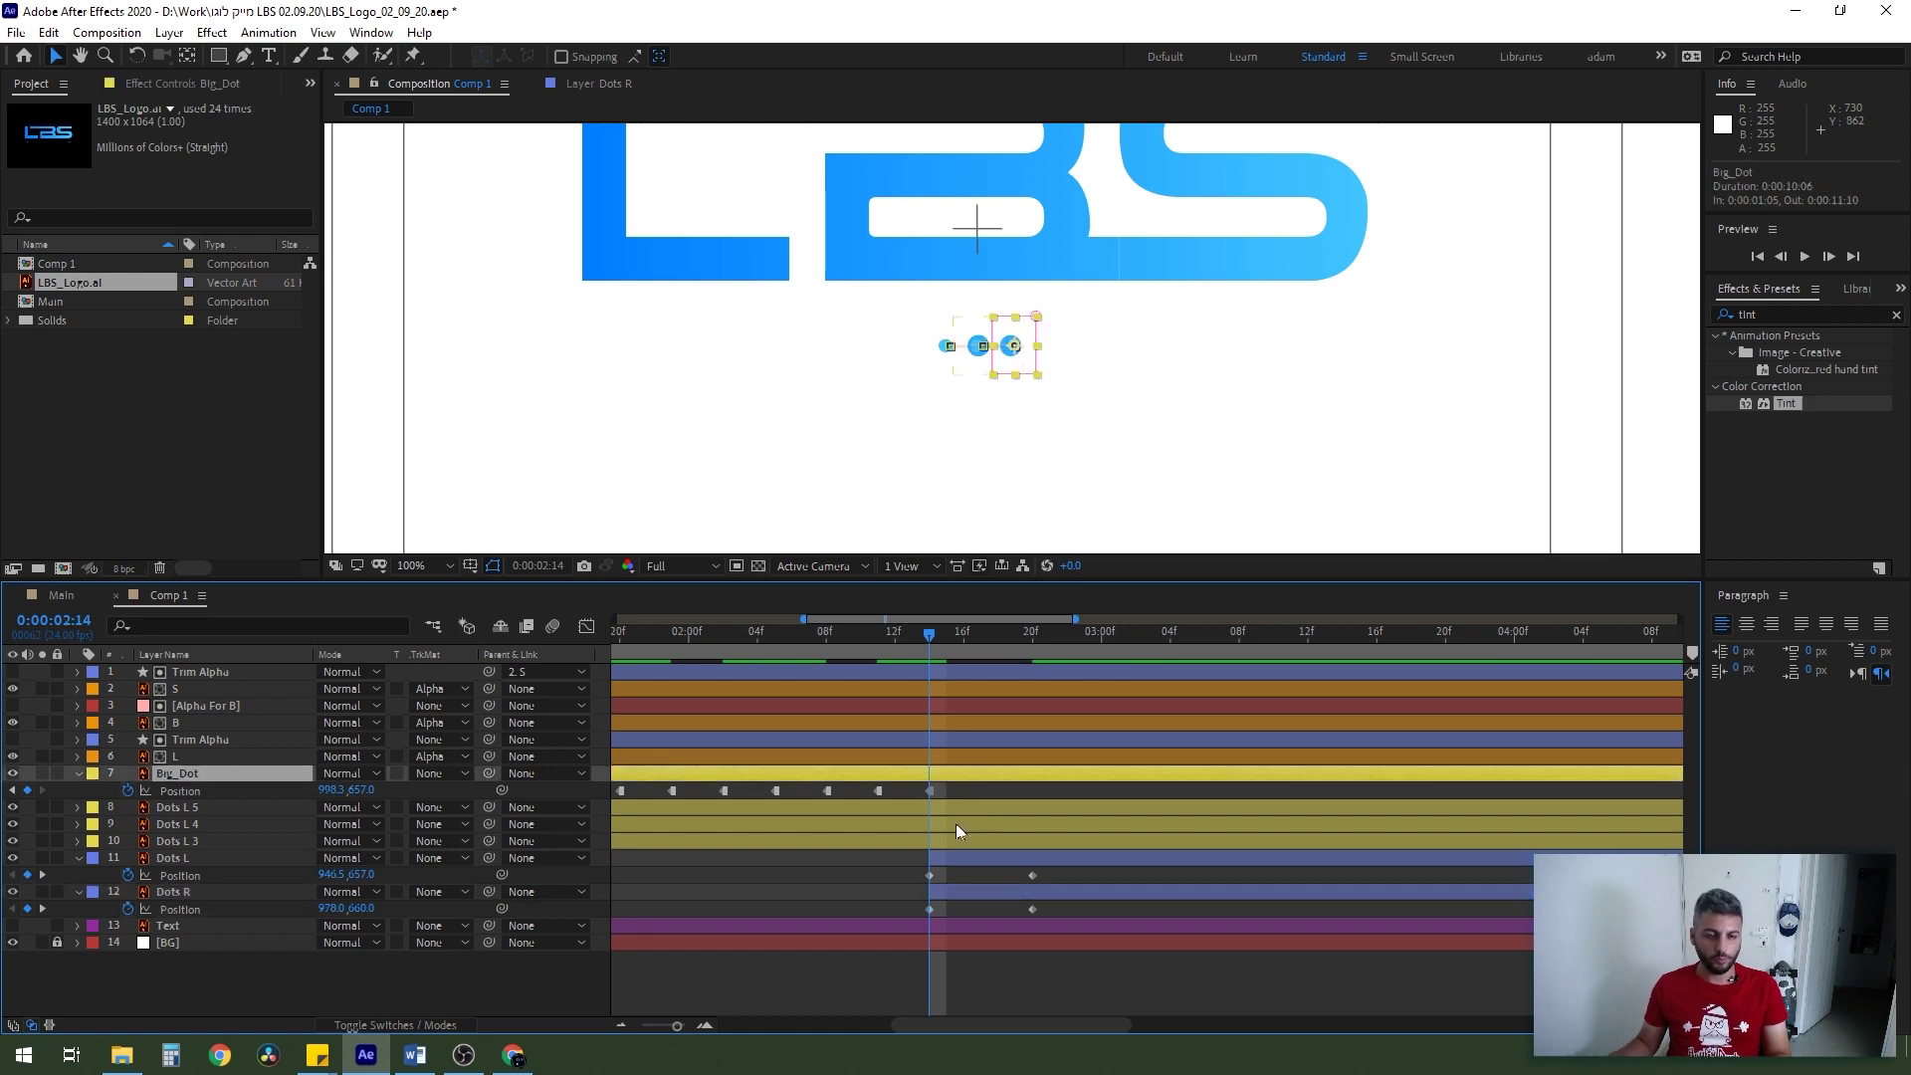
{"action": "left_click", "coordinate": [947, 839], "text": "shift"}
{"action": "key", "text": "Page_Up"}
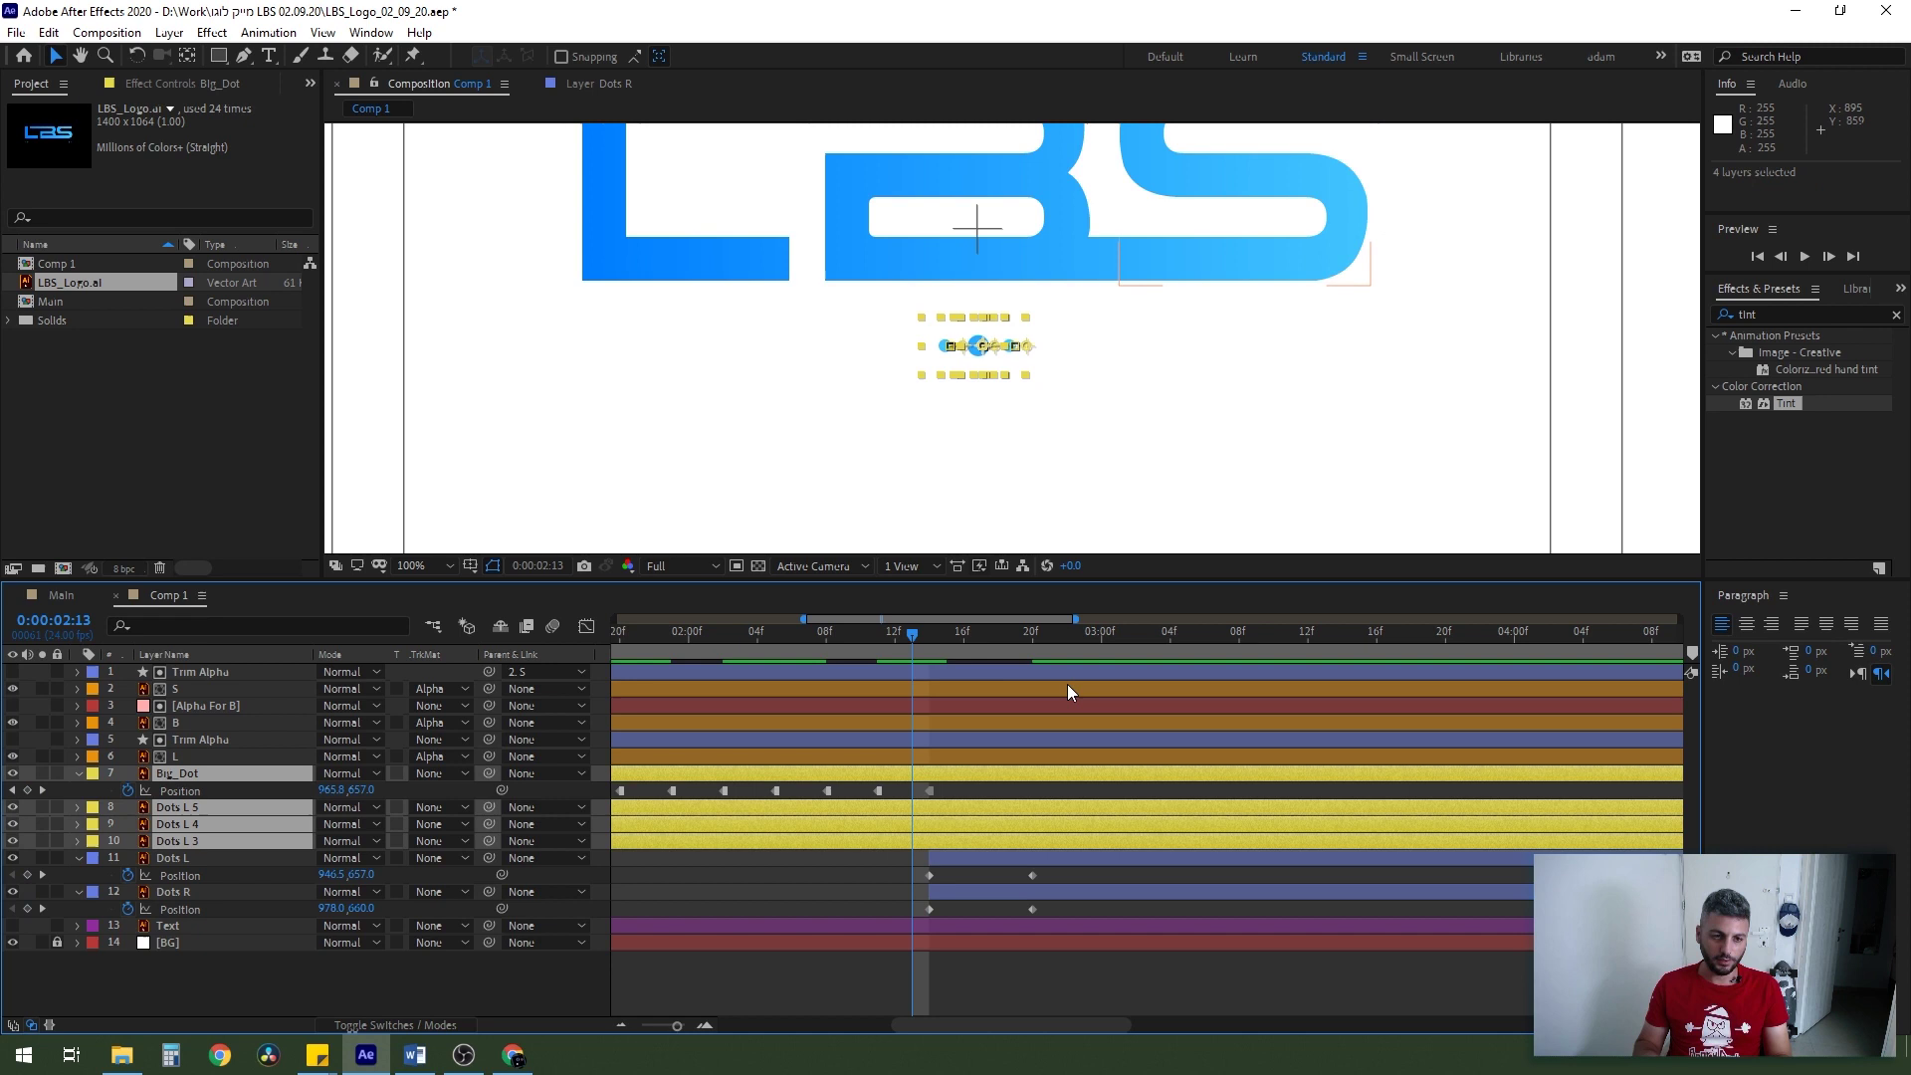
{"action": "key", "text": "alt+bracketright"}
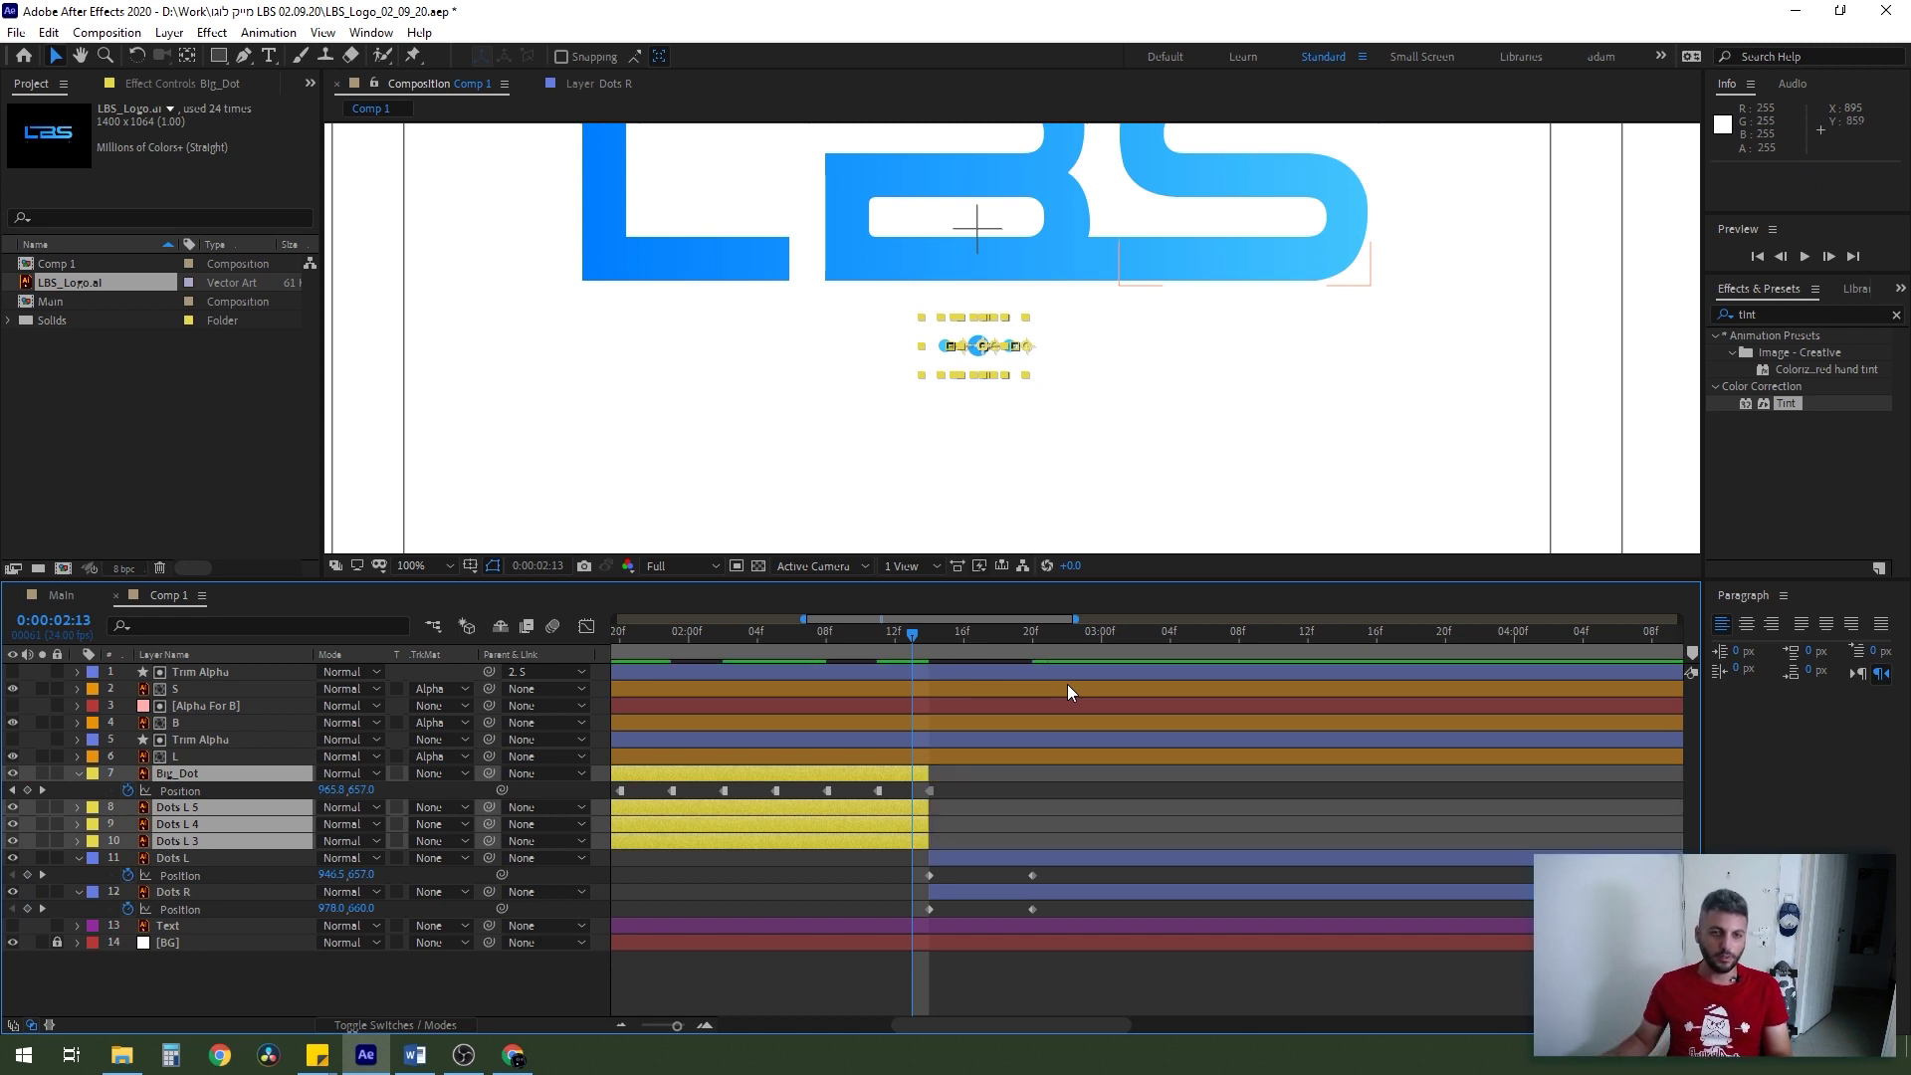
{"action": "left_click", "coordinate": [1018, 803]}
{"action": "left_click_drag", "start_coordinate": [1055, 846], "coordinate": [924, 912]}
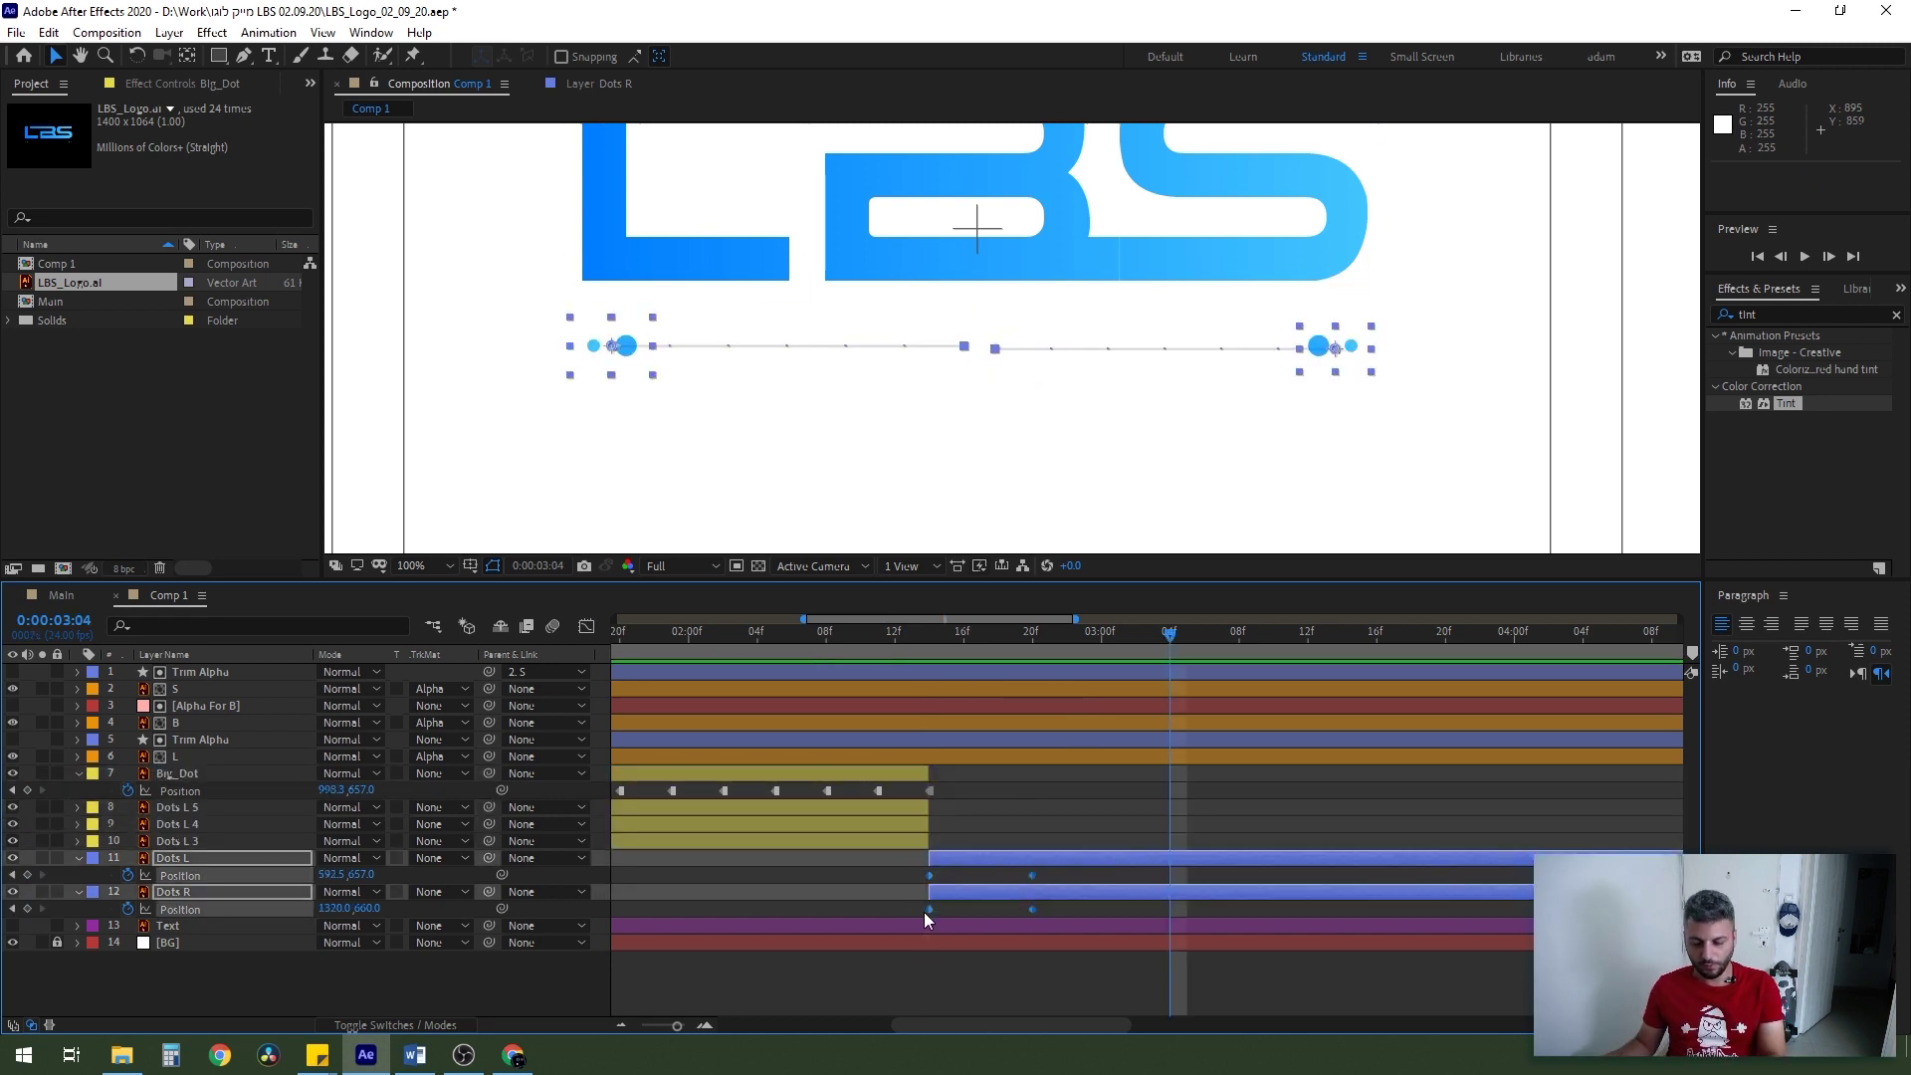
{"action": "left_click", "coordinate": [879, 634]}
{"action": "key", "text": "space"}
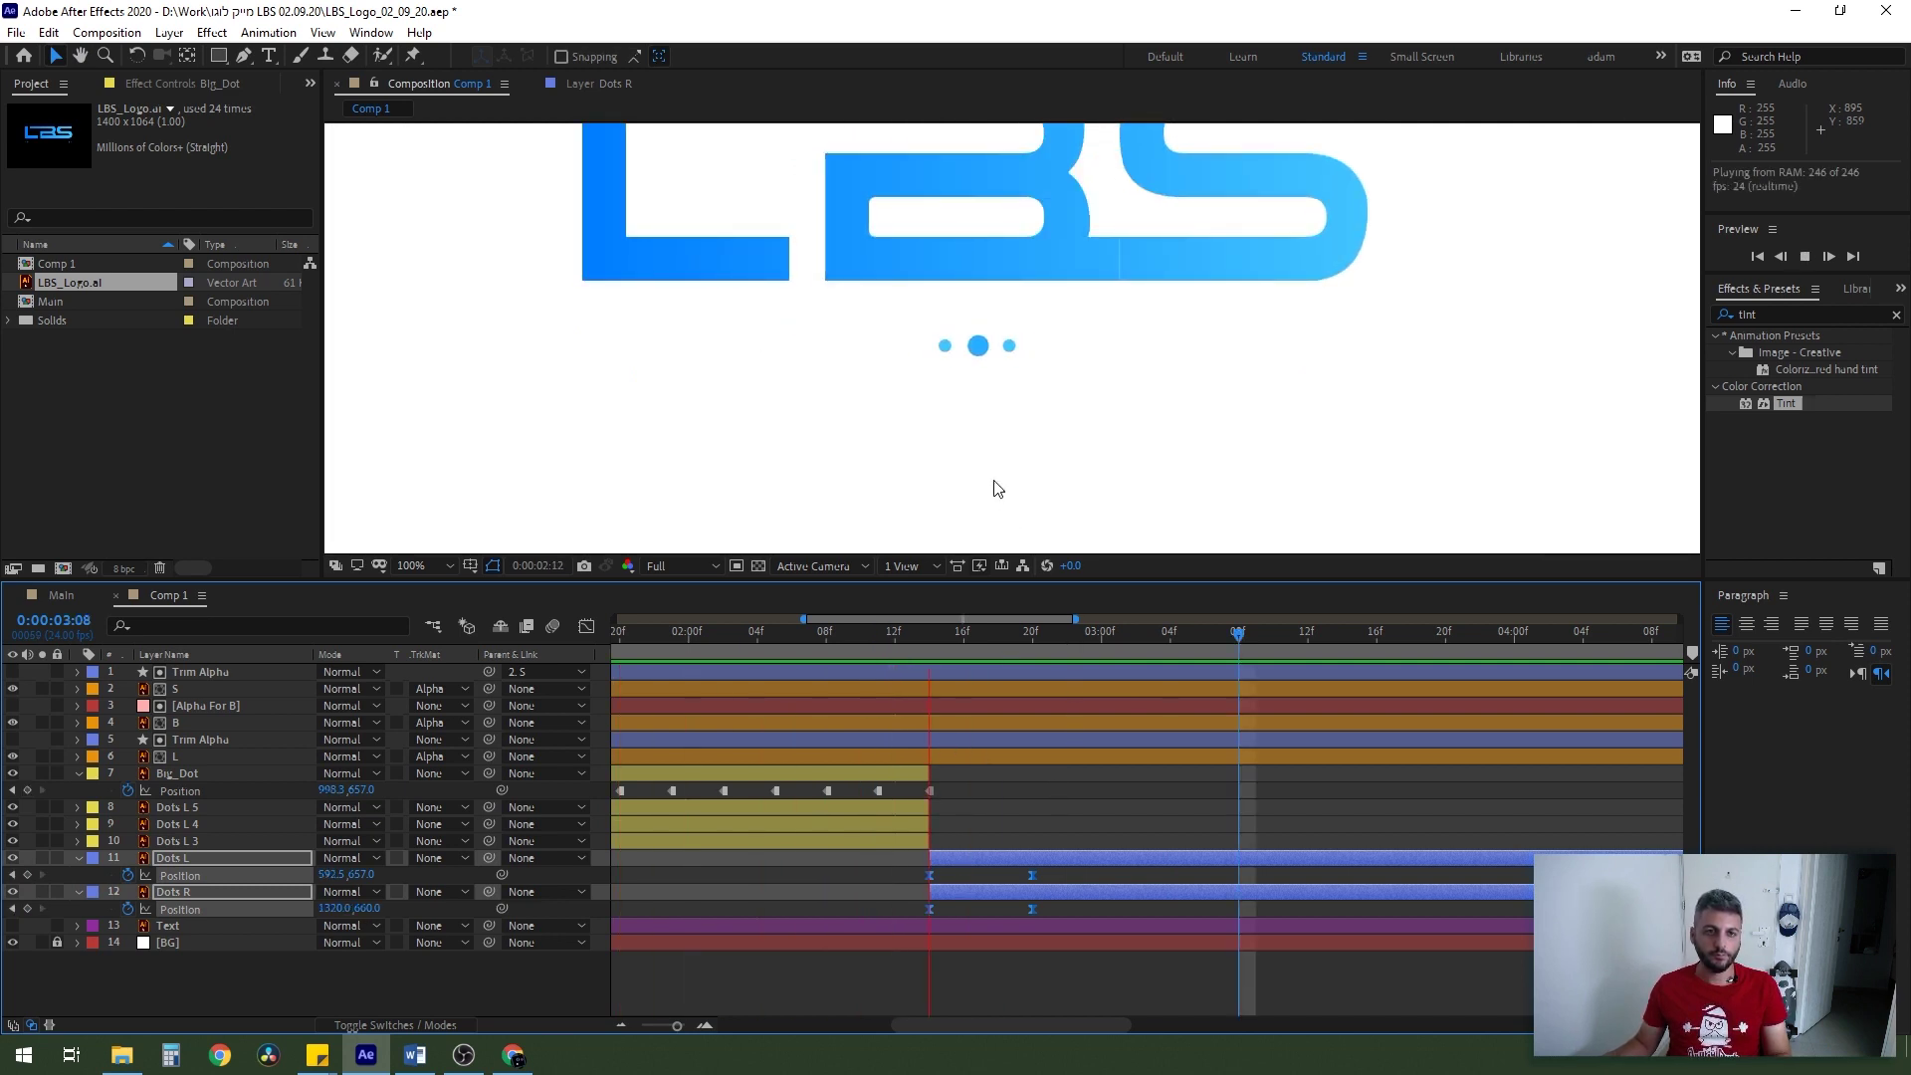
- Turn on the Hebrew Text layer, start it at 0:00:02:14, and select its mask
{"action": "key", "text": "space"}
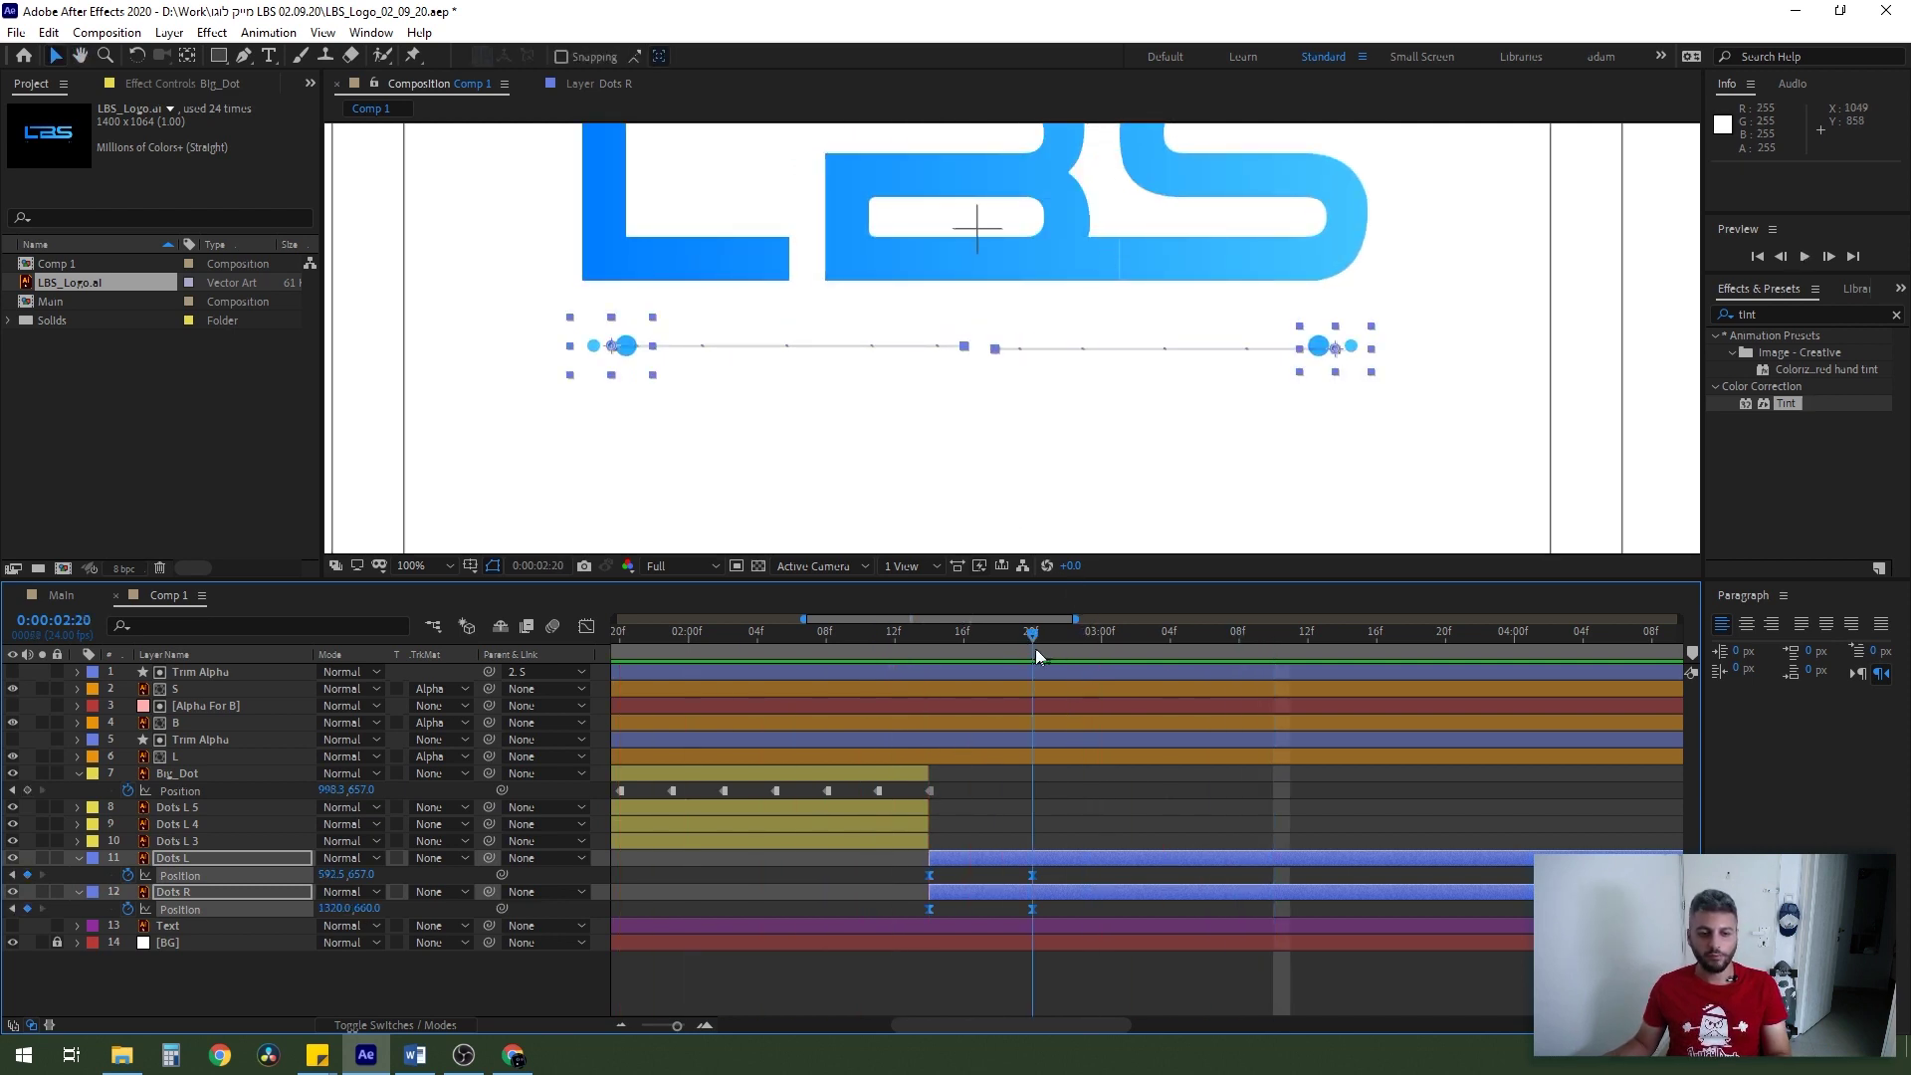
{"action": "left_click", "coordinate": [1130, 799]}
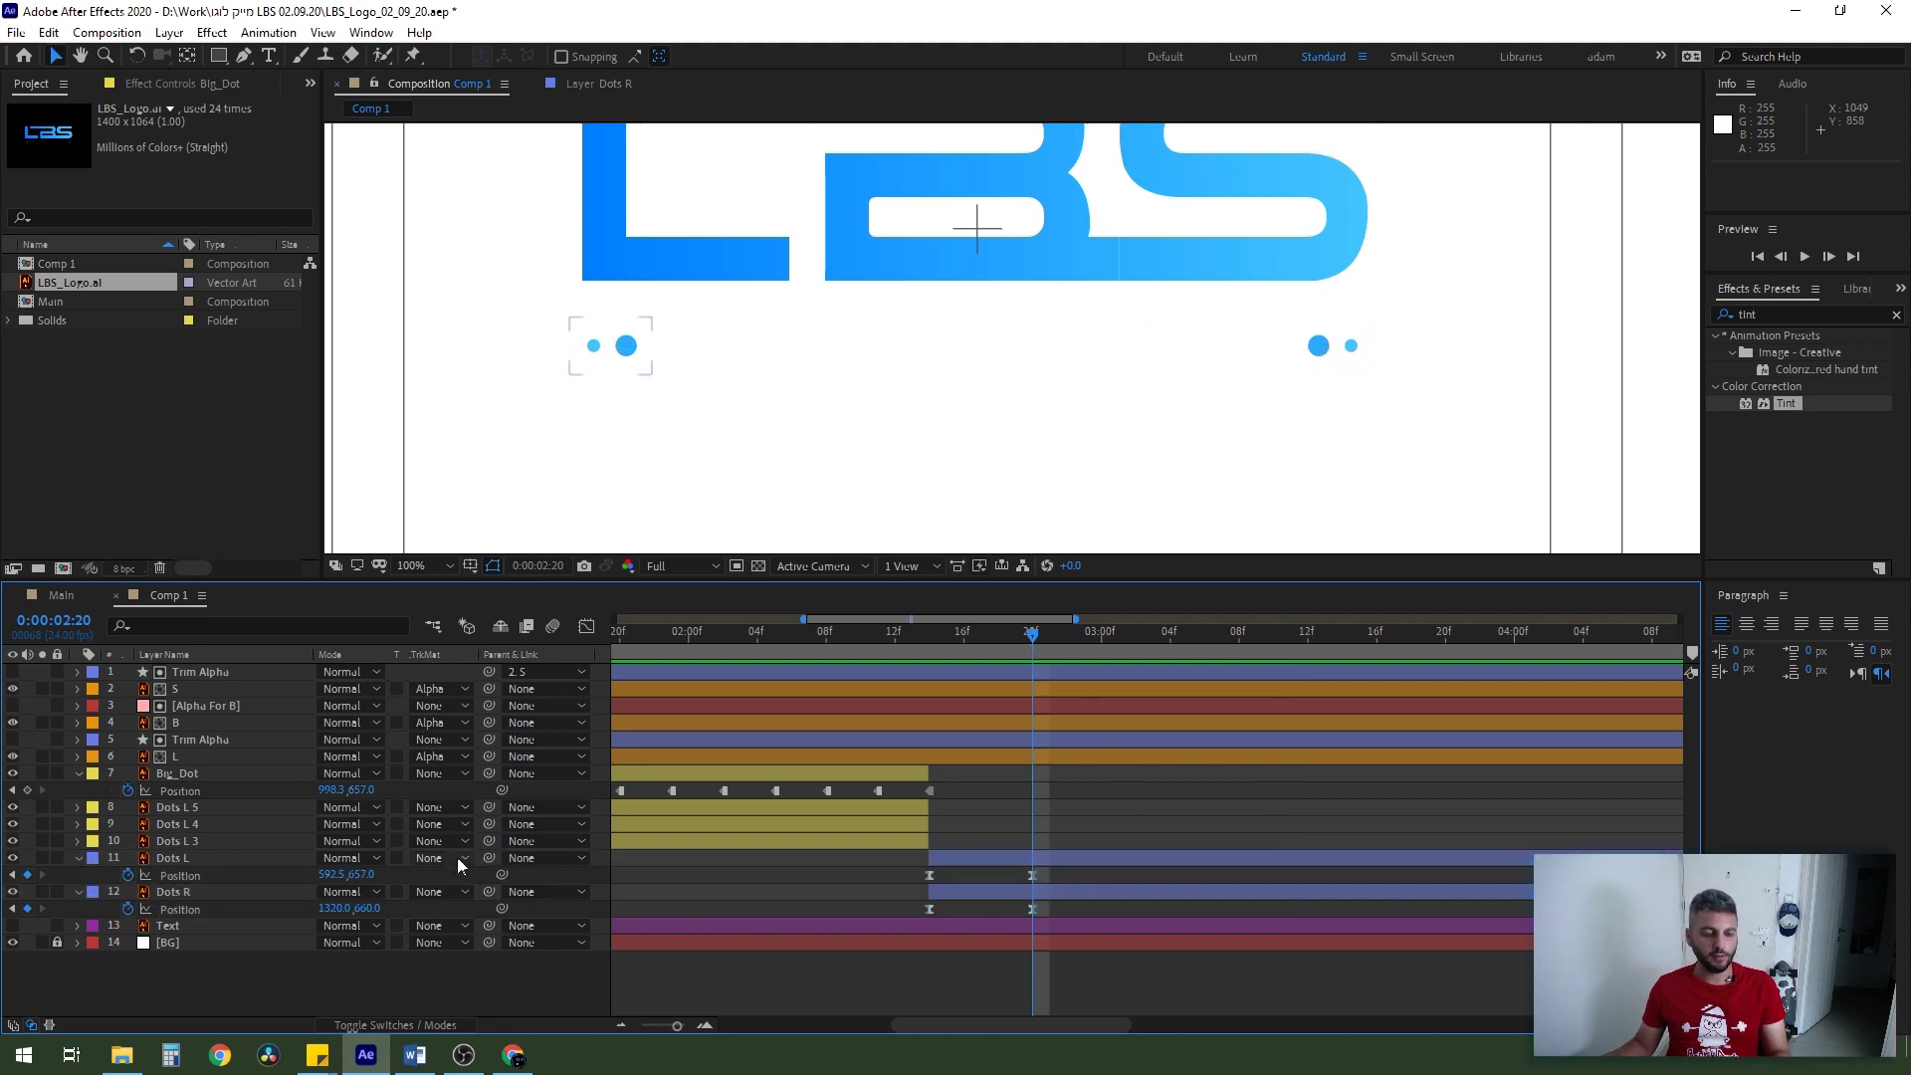
{"action": "left_click", "coordinate": [12, 926]}
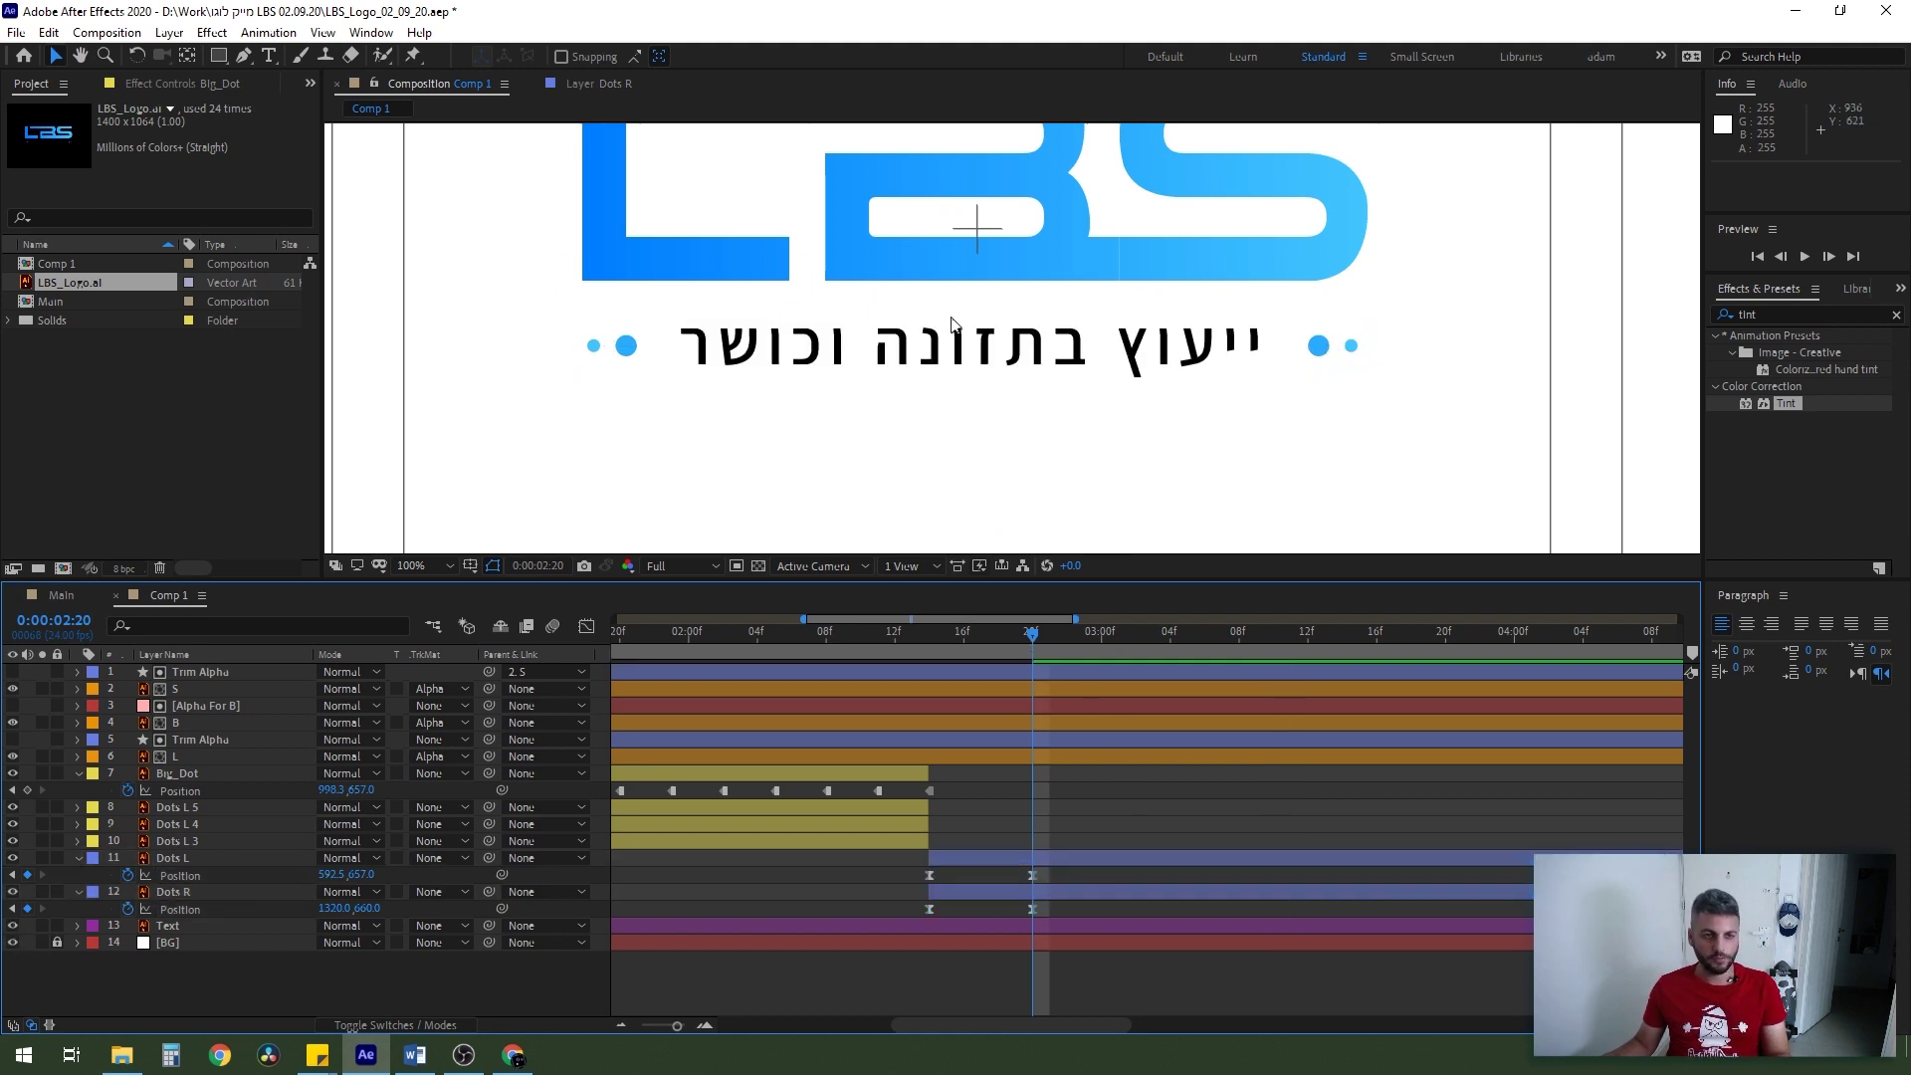
{"action": "left_click", "coordinate": [995, 348]}
{"action": "left_click_drag", "start_coordinate": [735, 928], "coordinate": [1174, 940]}
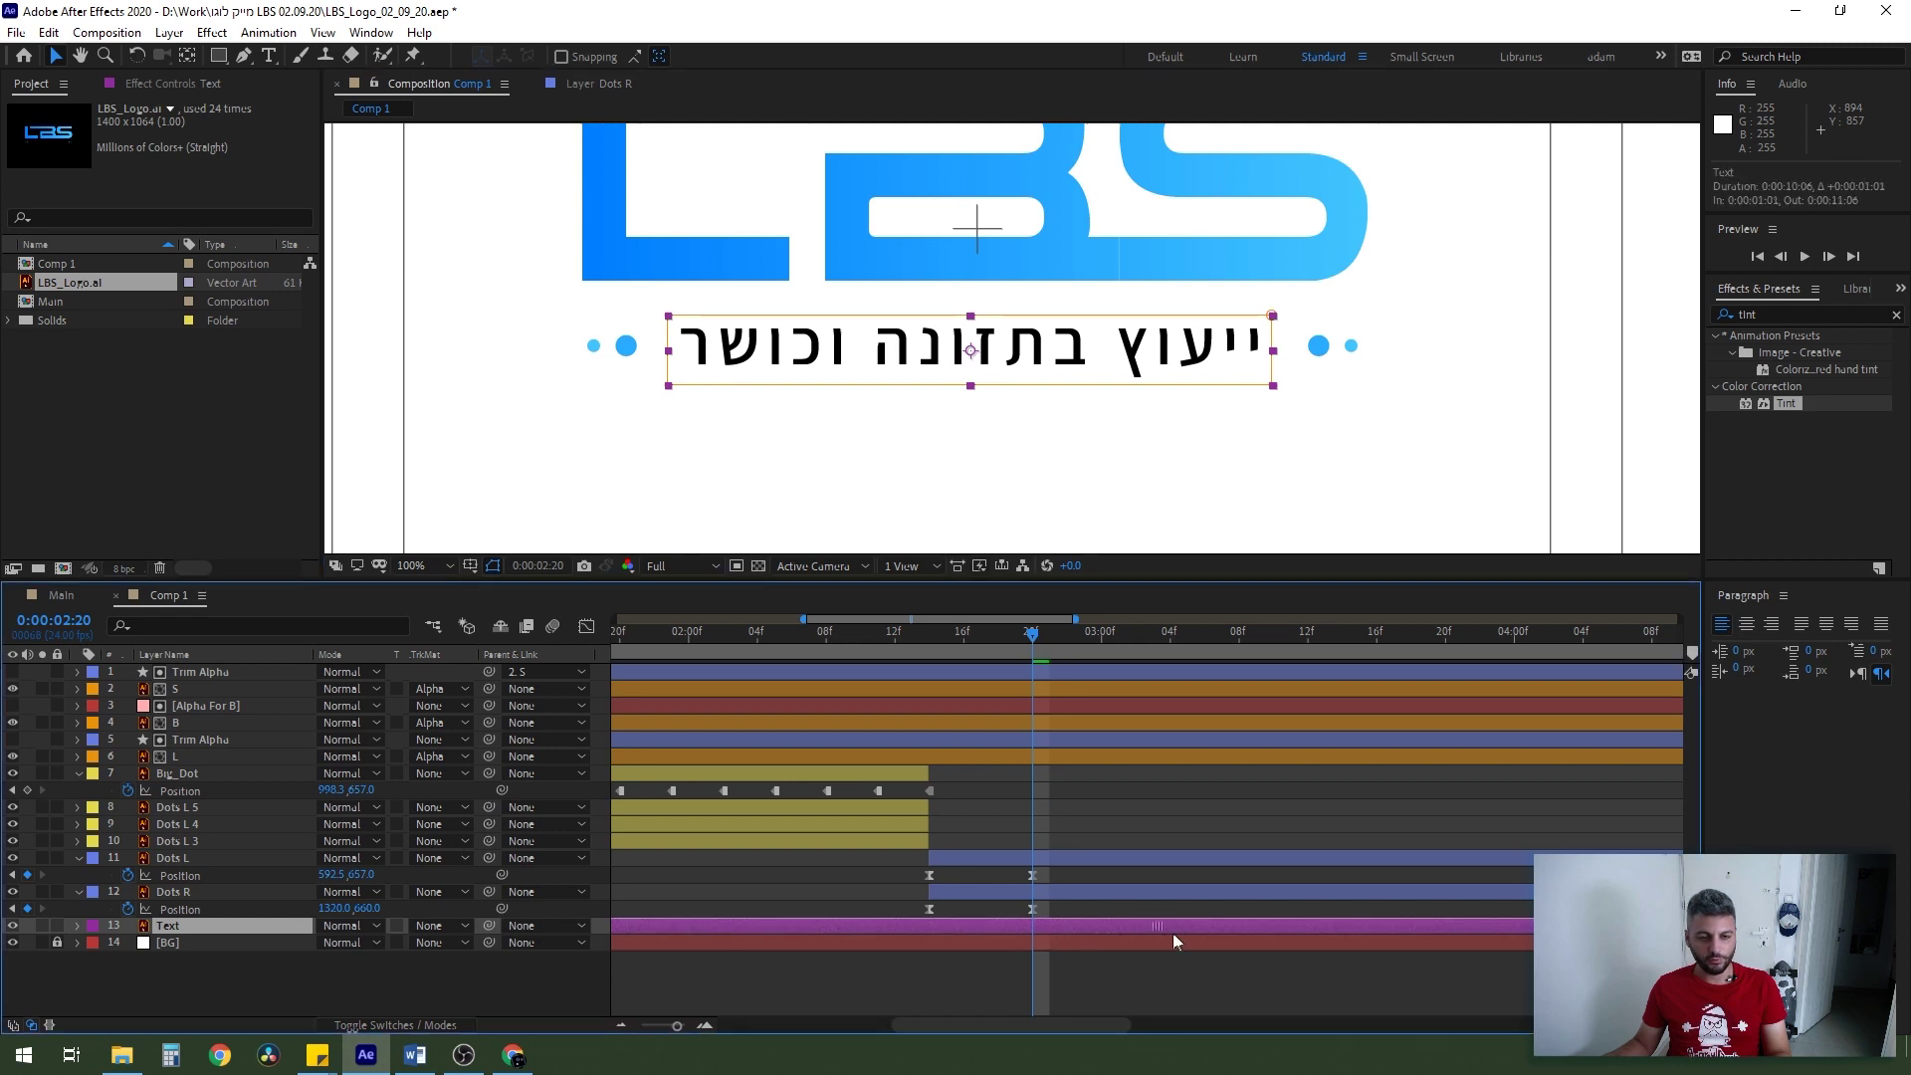
{"action": "left_click_drag", "start_coordinate": [736, 935], "coordinate": [1046, 935]}
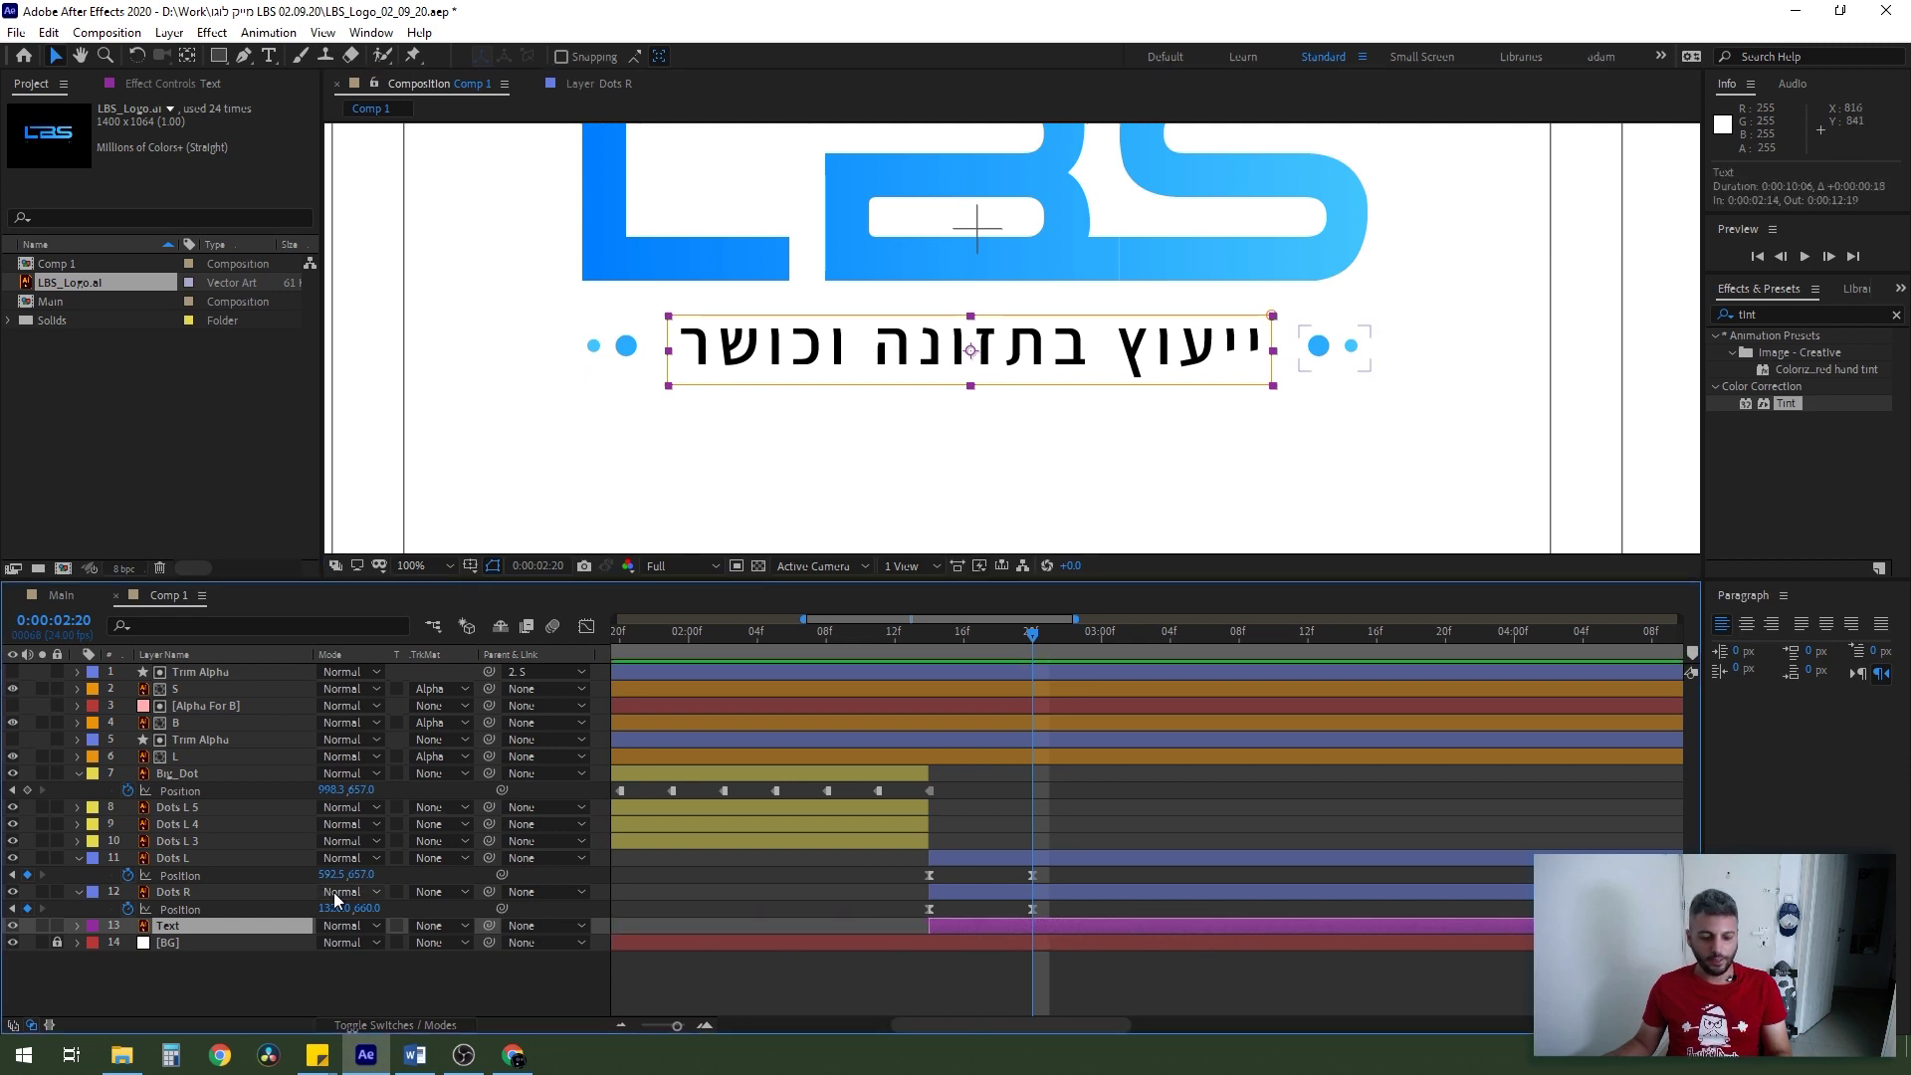
{"action": "key", "text": "m"}
{"action": "left_click", "coordinate": [154, 961]}
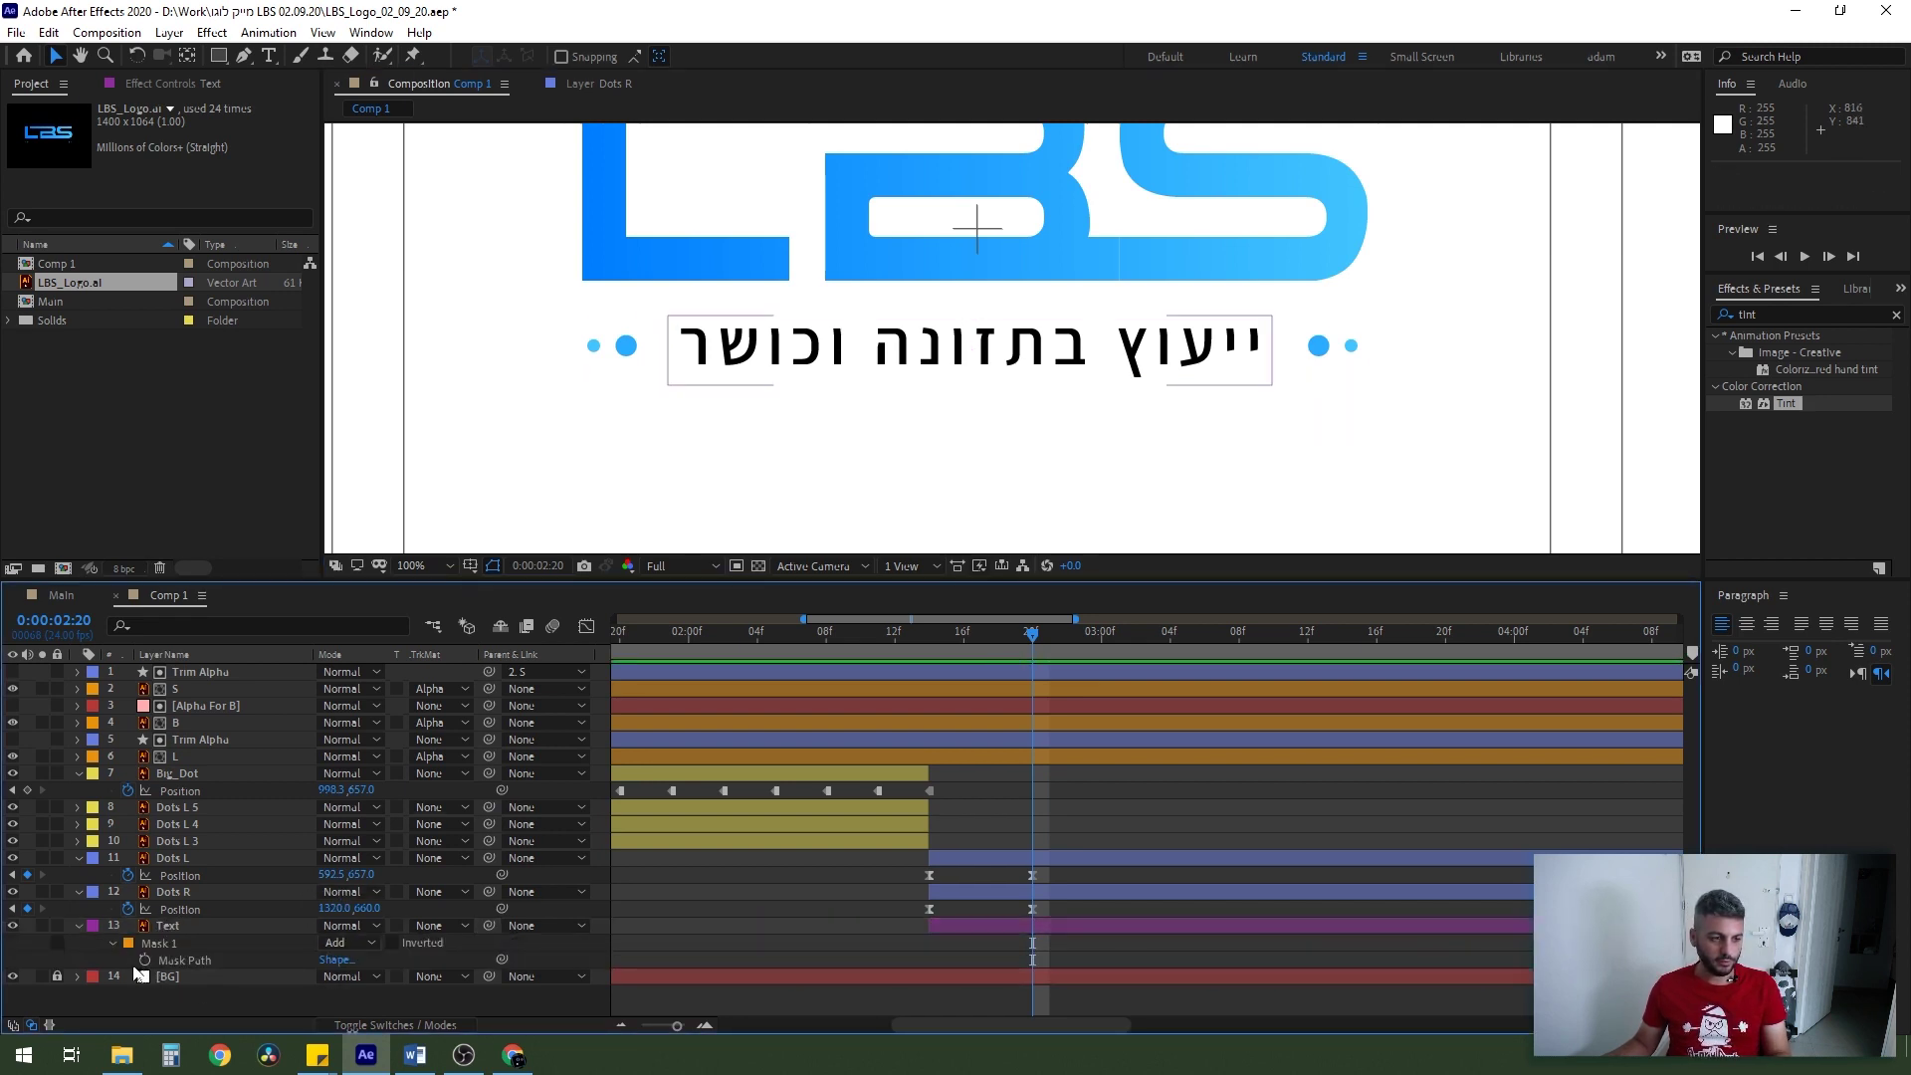
- Keyframe the tagline's Mask Path as a thin centre strip at the moment the dots split
{"action": "left_click", "coordinate": [145, 959]}
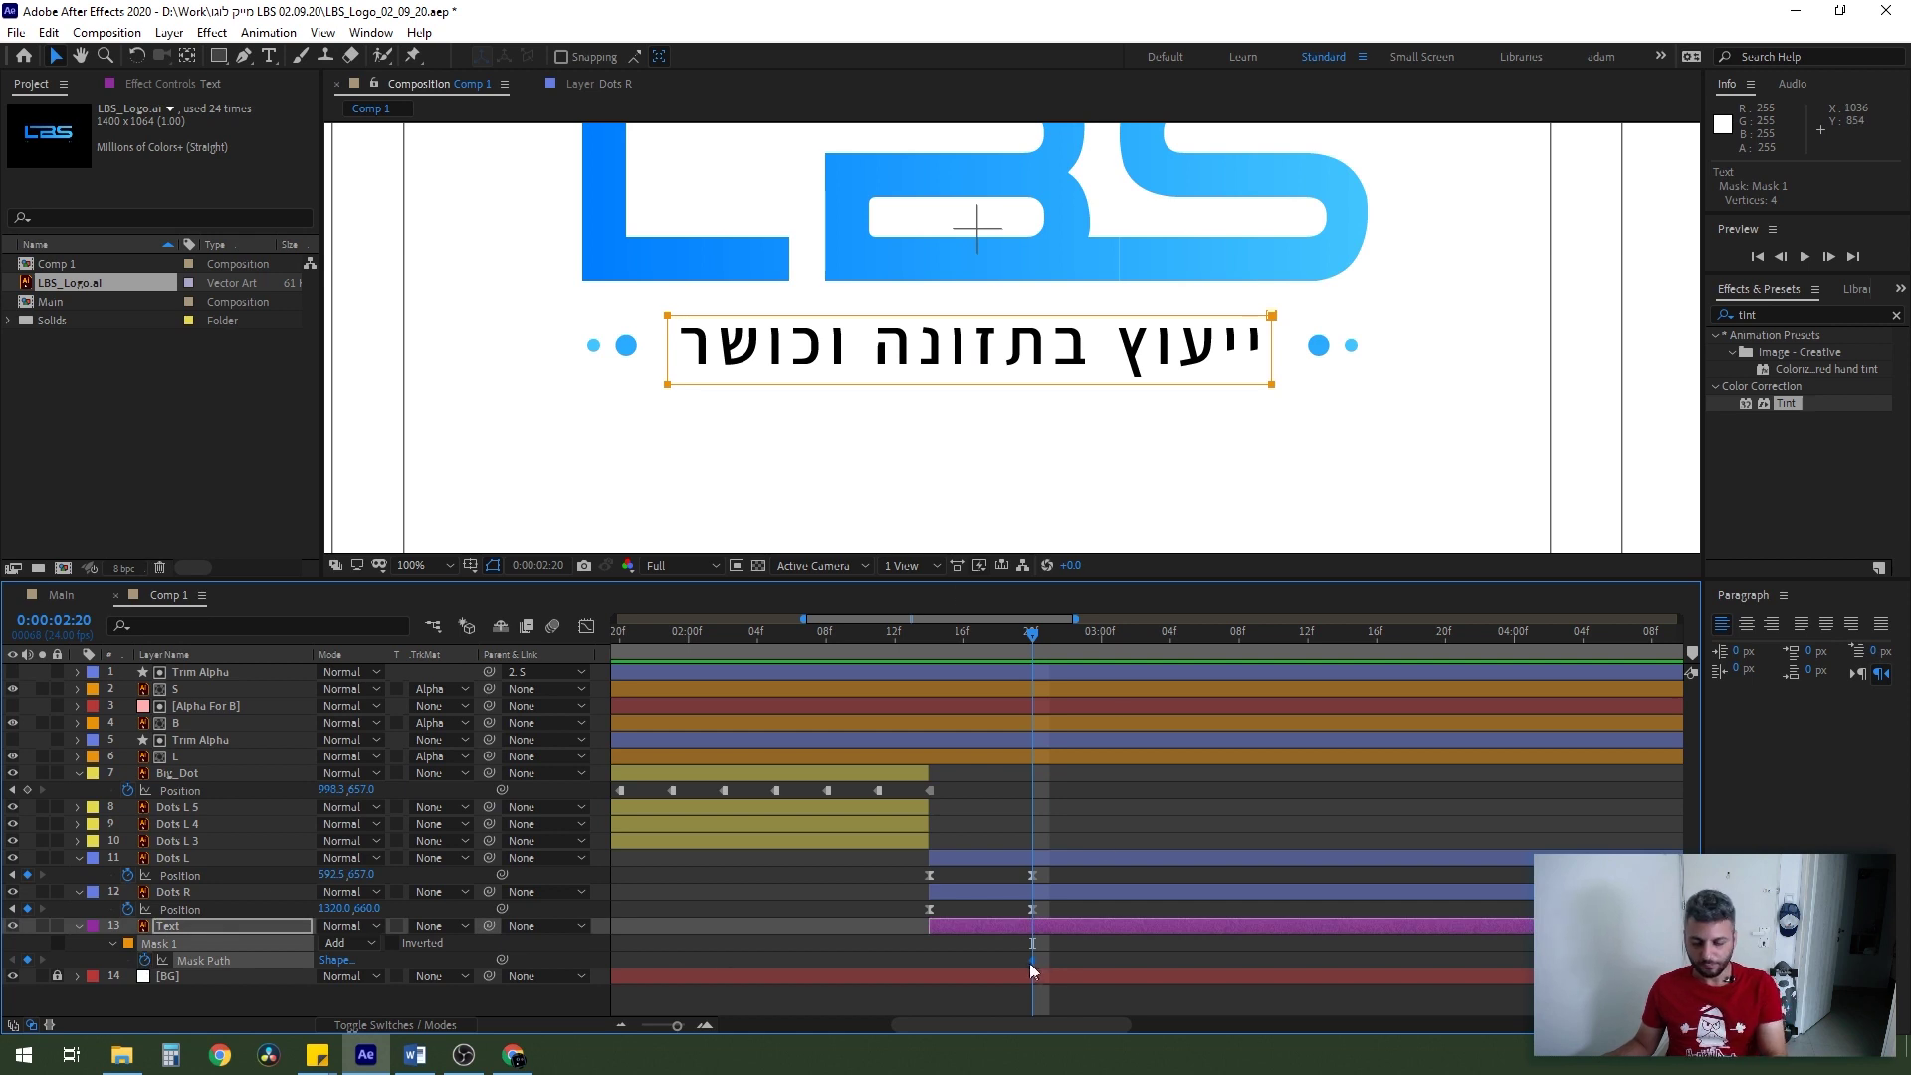
{"action": "left_click_drag", "start_coordinate": [1030, 634], "coordinate": [936, 657]}
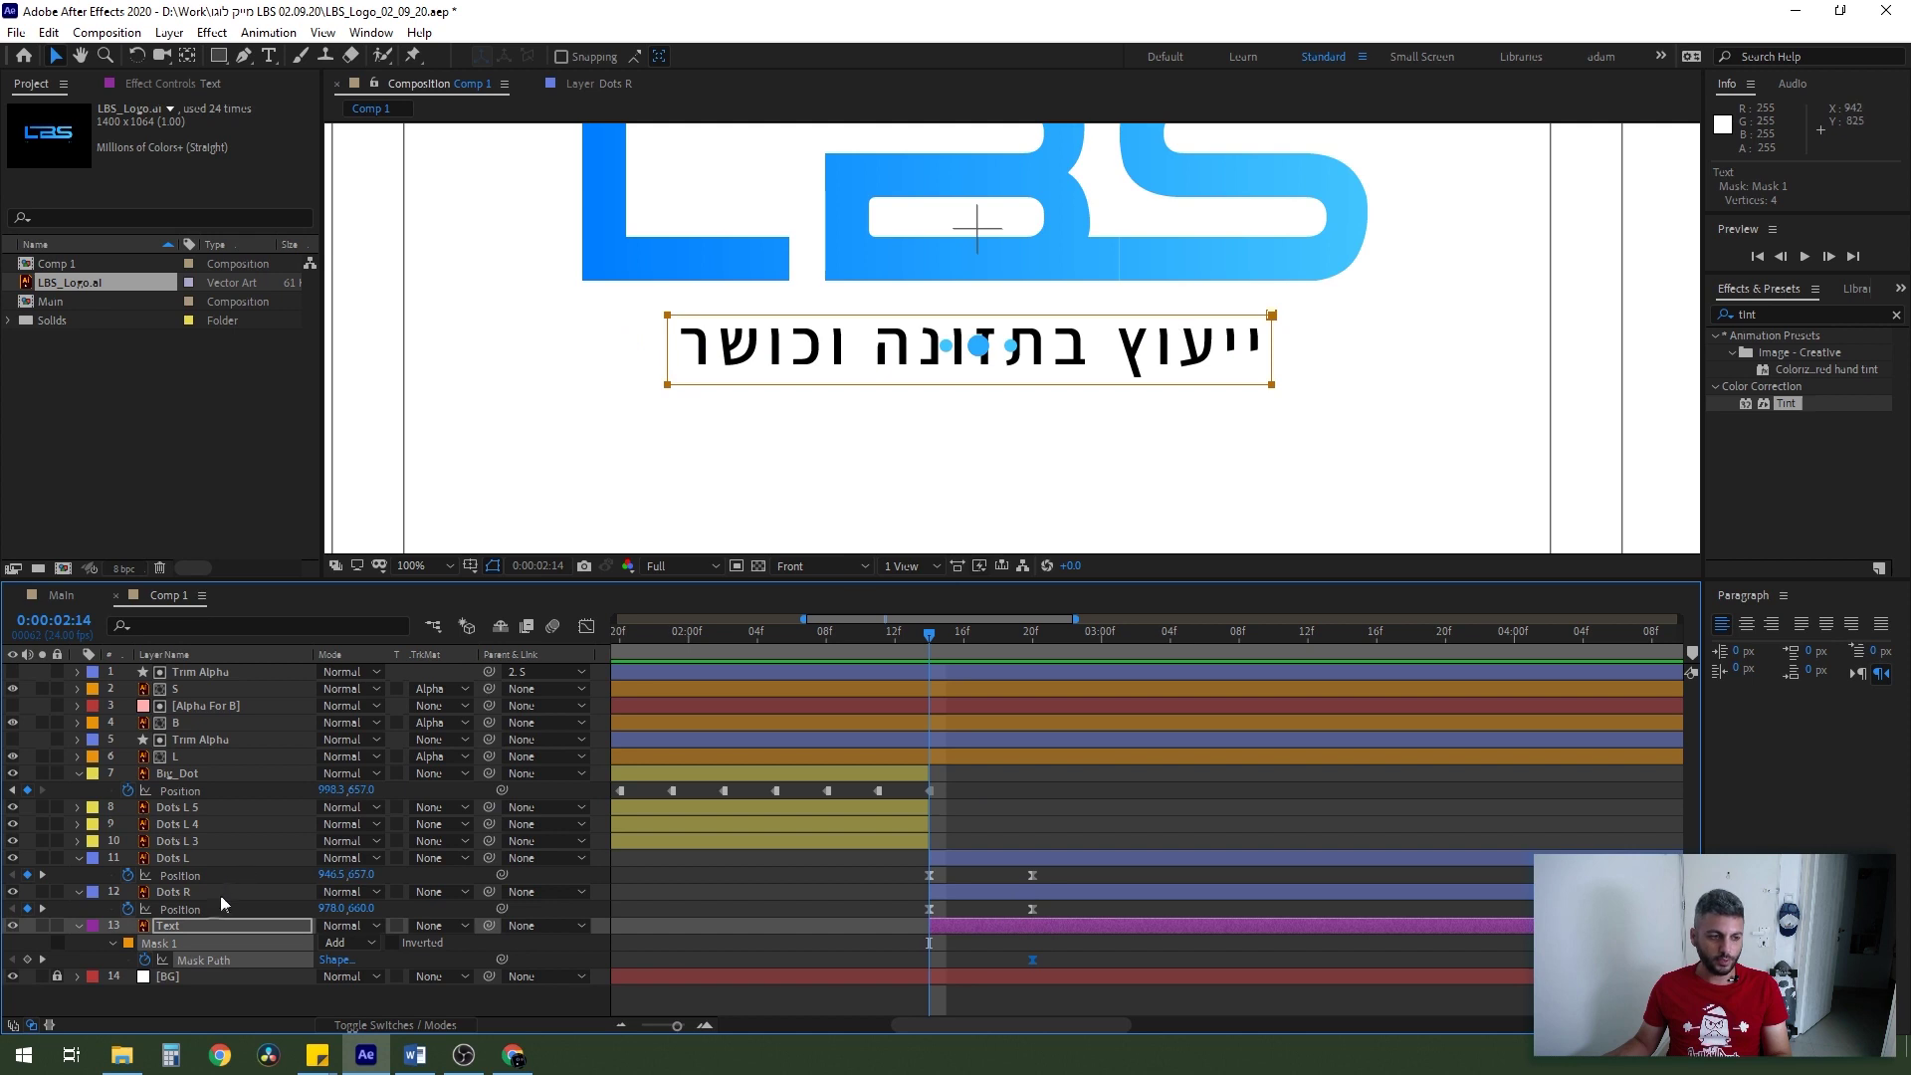
{"action": "left_click", "coordinate": [189, 924]}
{"action": "left_click", "coordinate": [678, 377]}
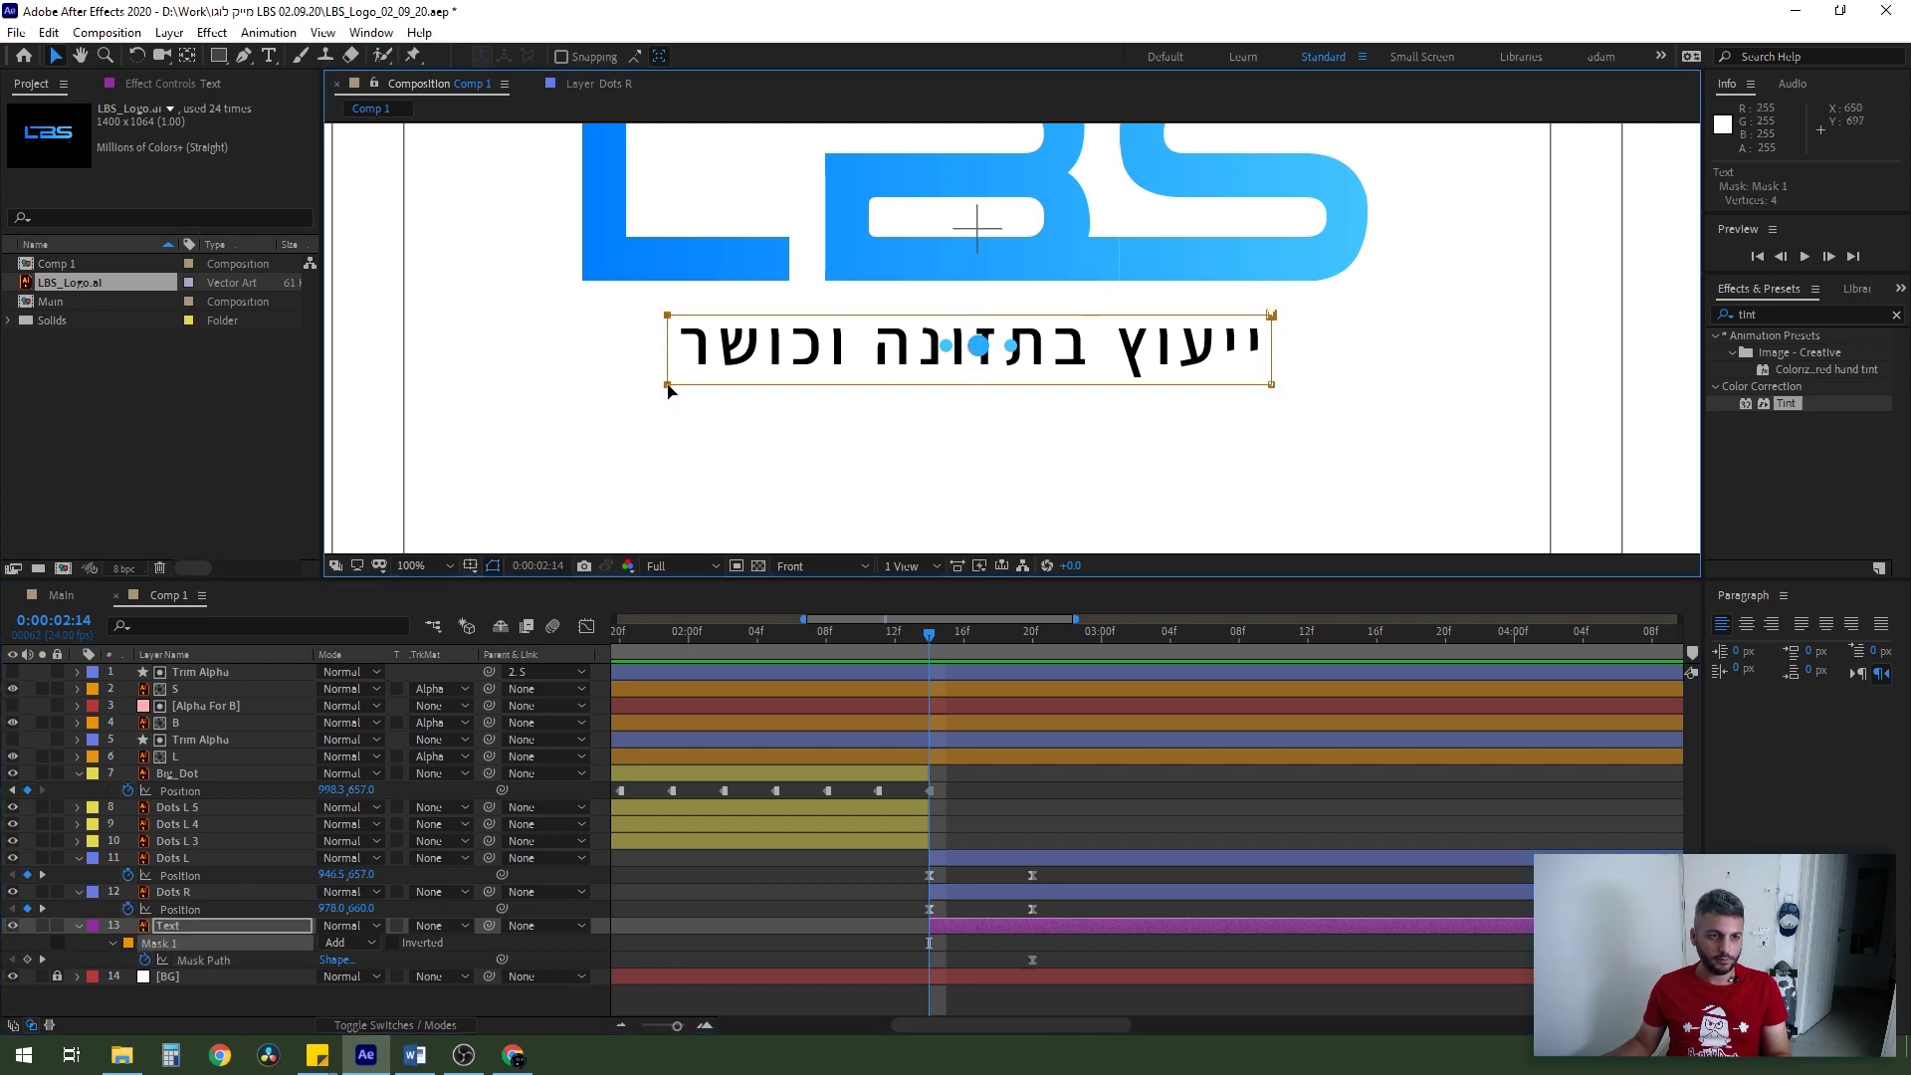
{"action": "left_click_drag", "start_coordinate": [667, 386], "coordinate": [969, 383]}
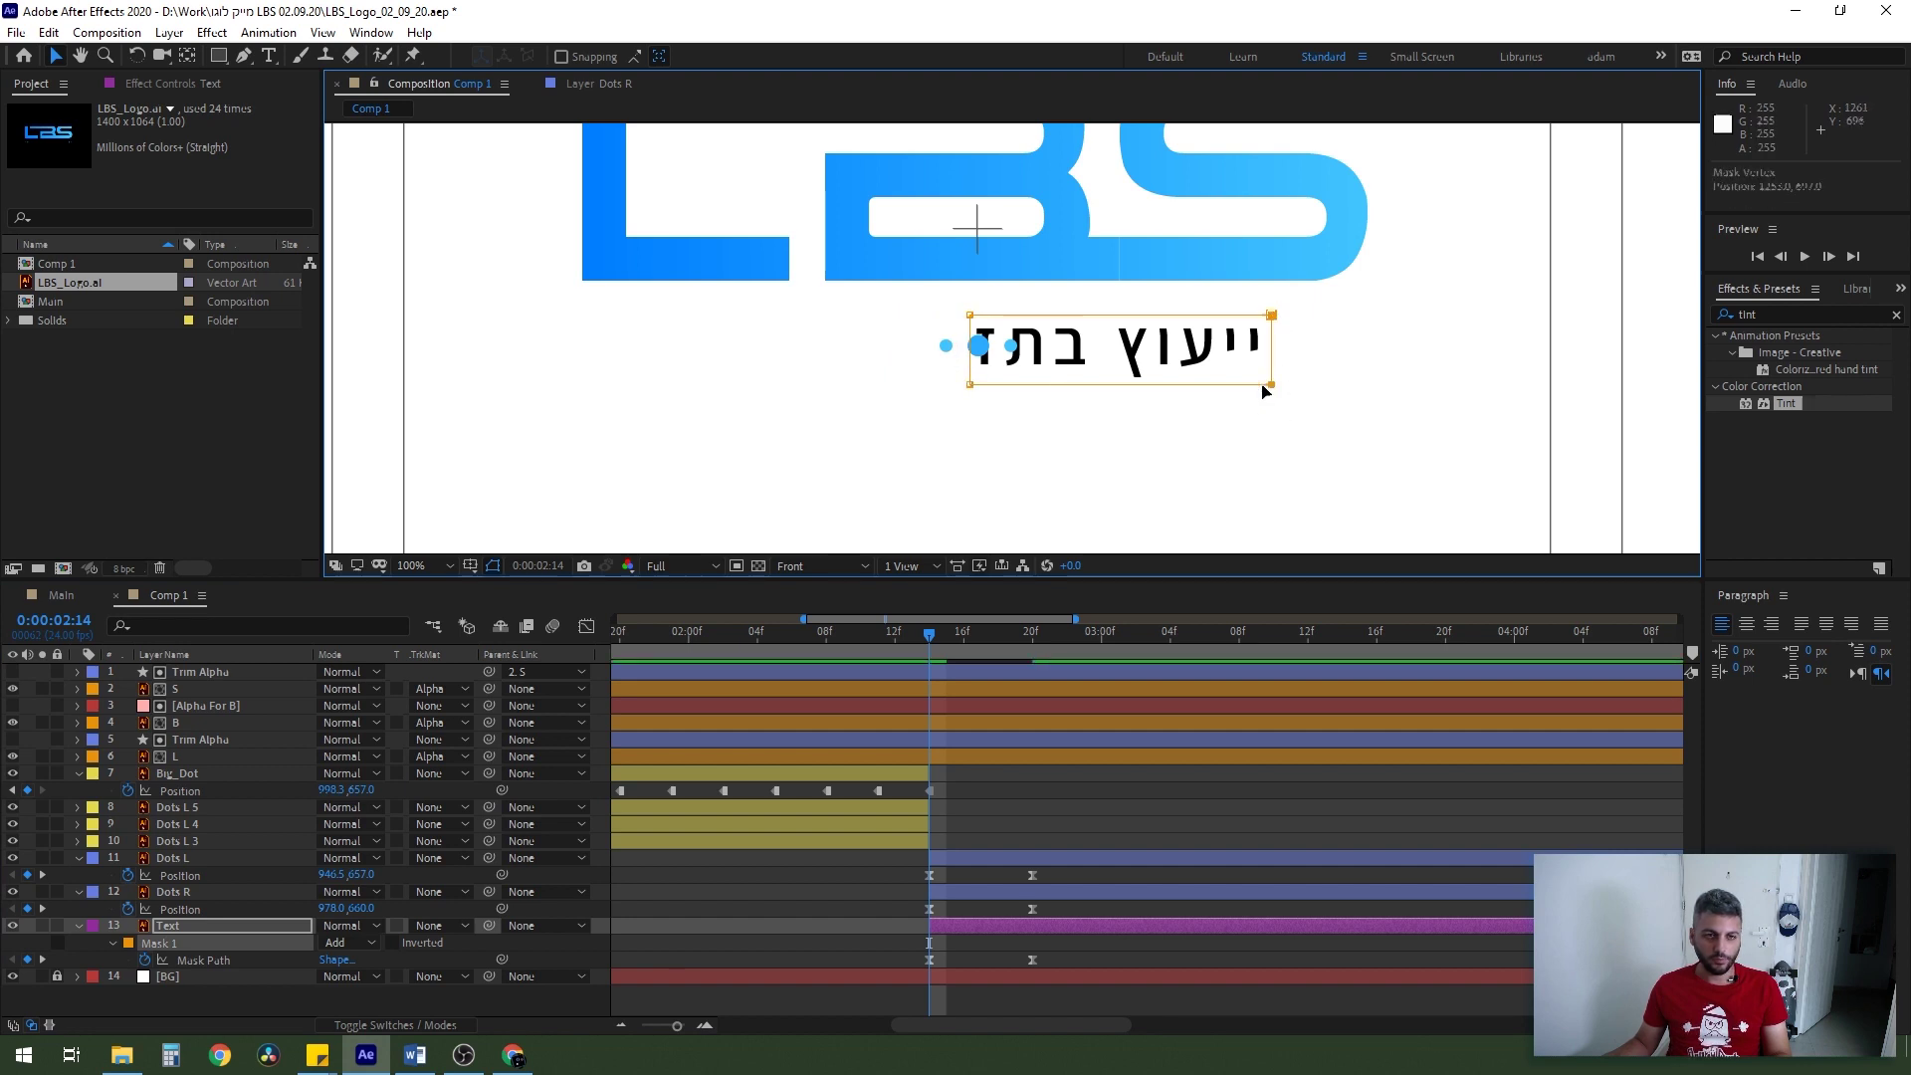
{"action": "left_click_drag", "start_coordinate": [1262, 391], "coordinate": [1033, 385]}
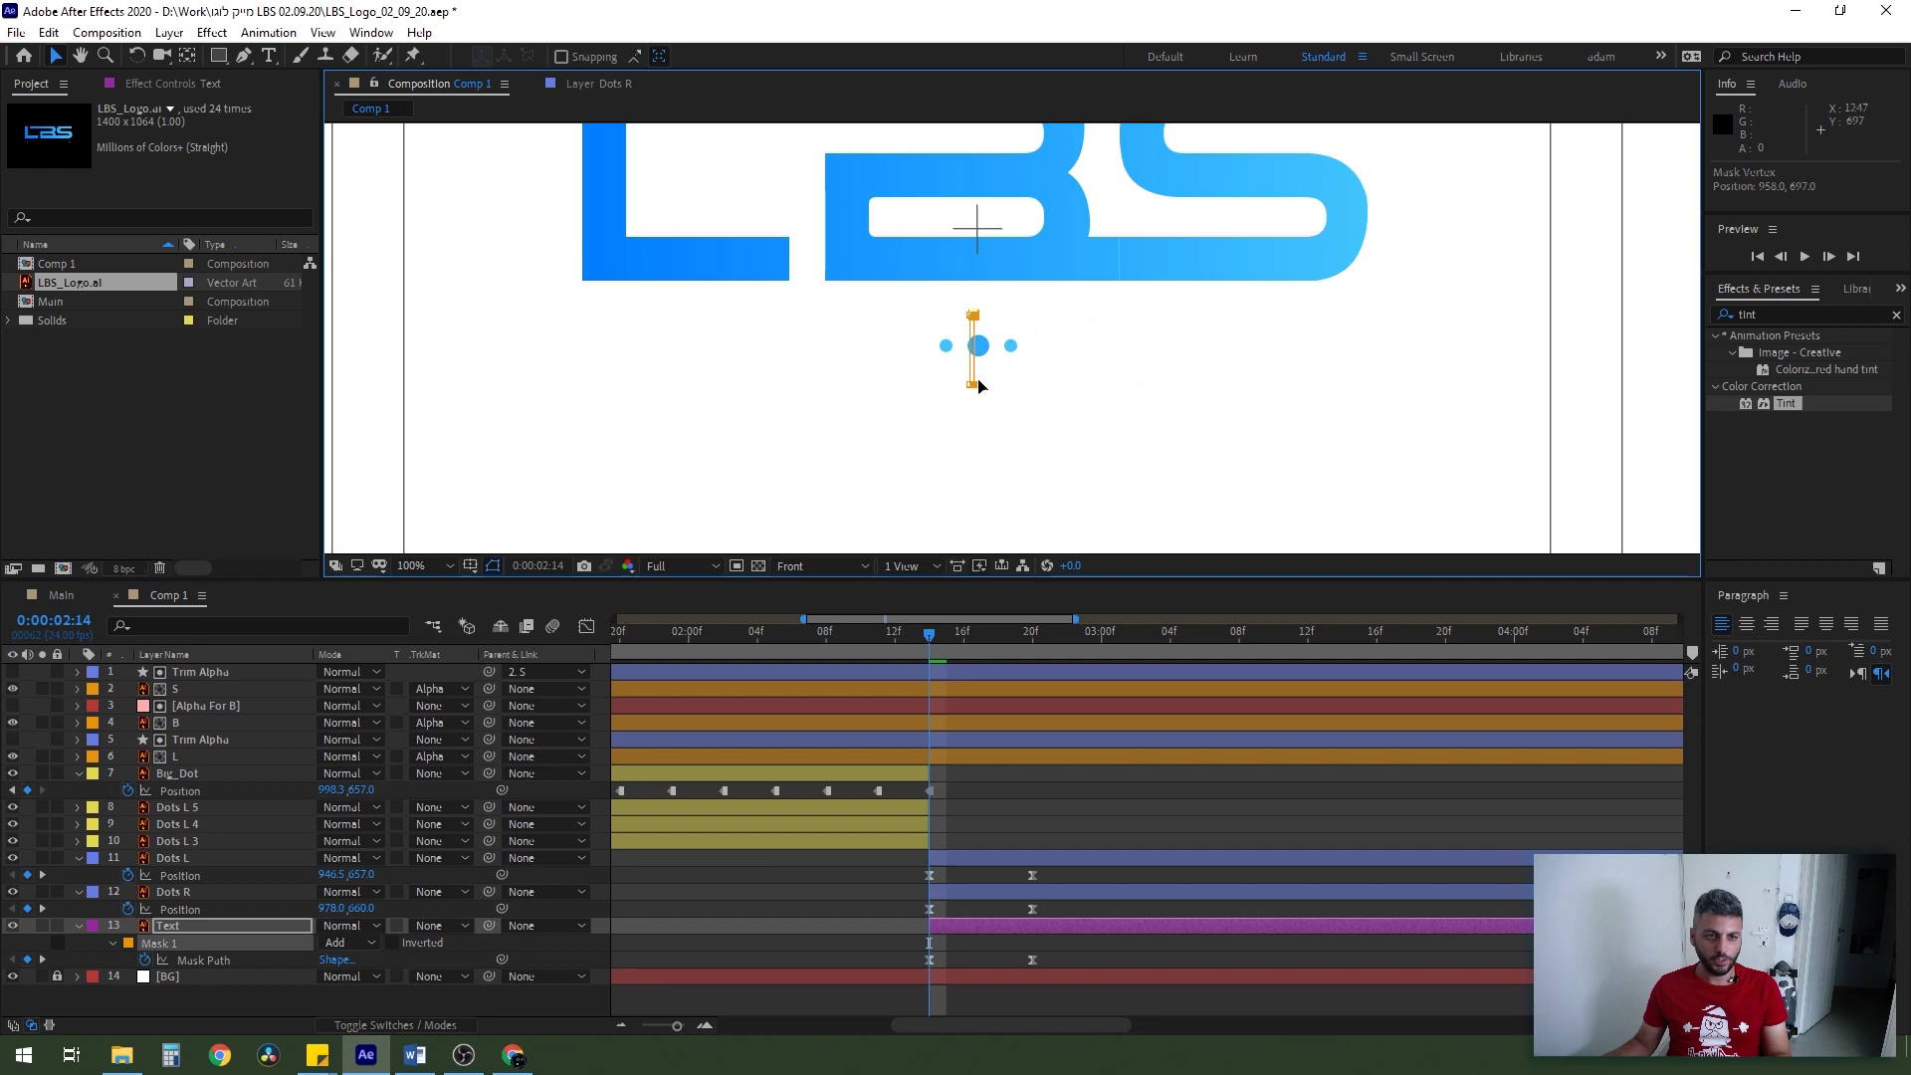
- Shift the mask path keyframes about one frame later and preview the tagline reveal
{"action": "left_click", "coordinate": [976, 799]}
{"action": "key", "text": "Page_Down"}
{"action": "key", "text": "Page_Down"}
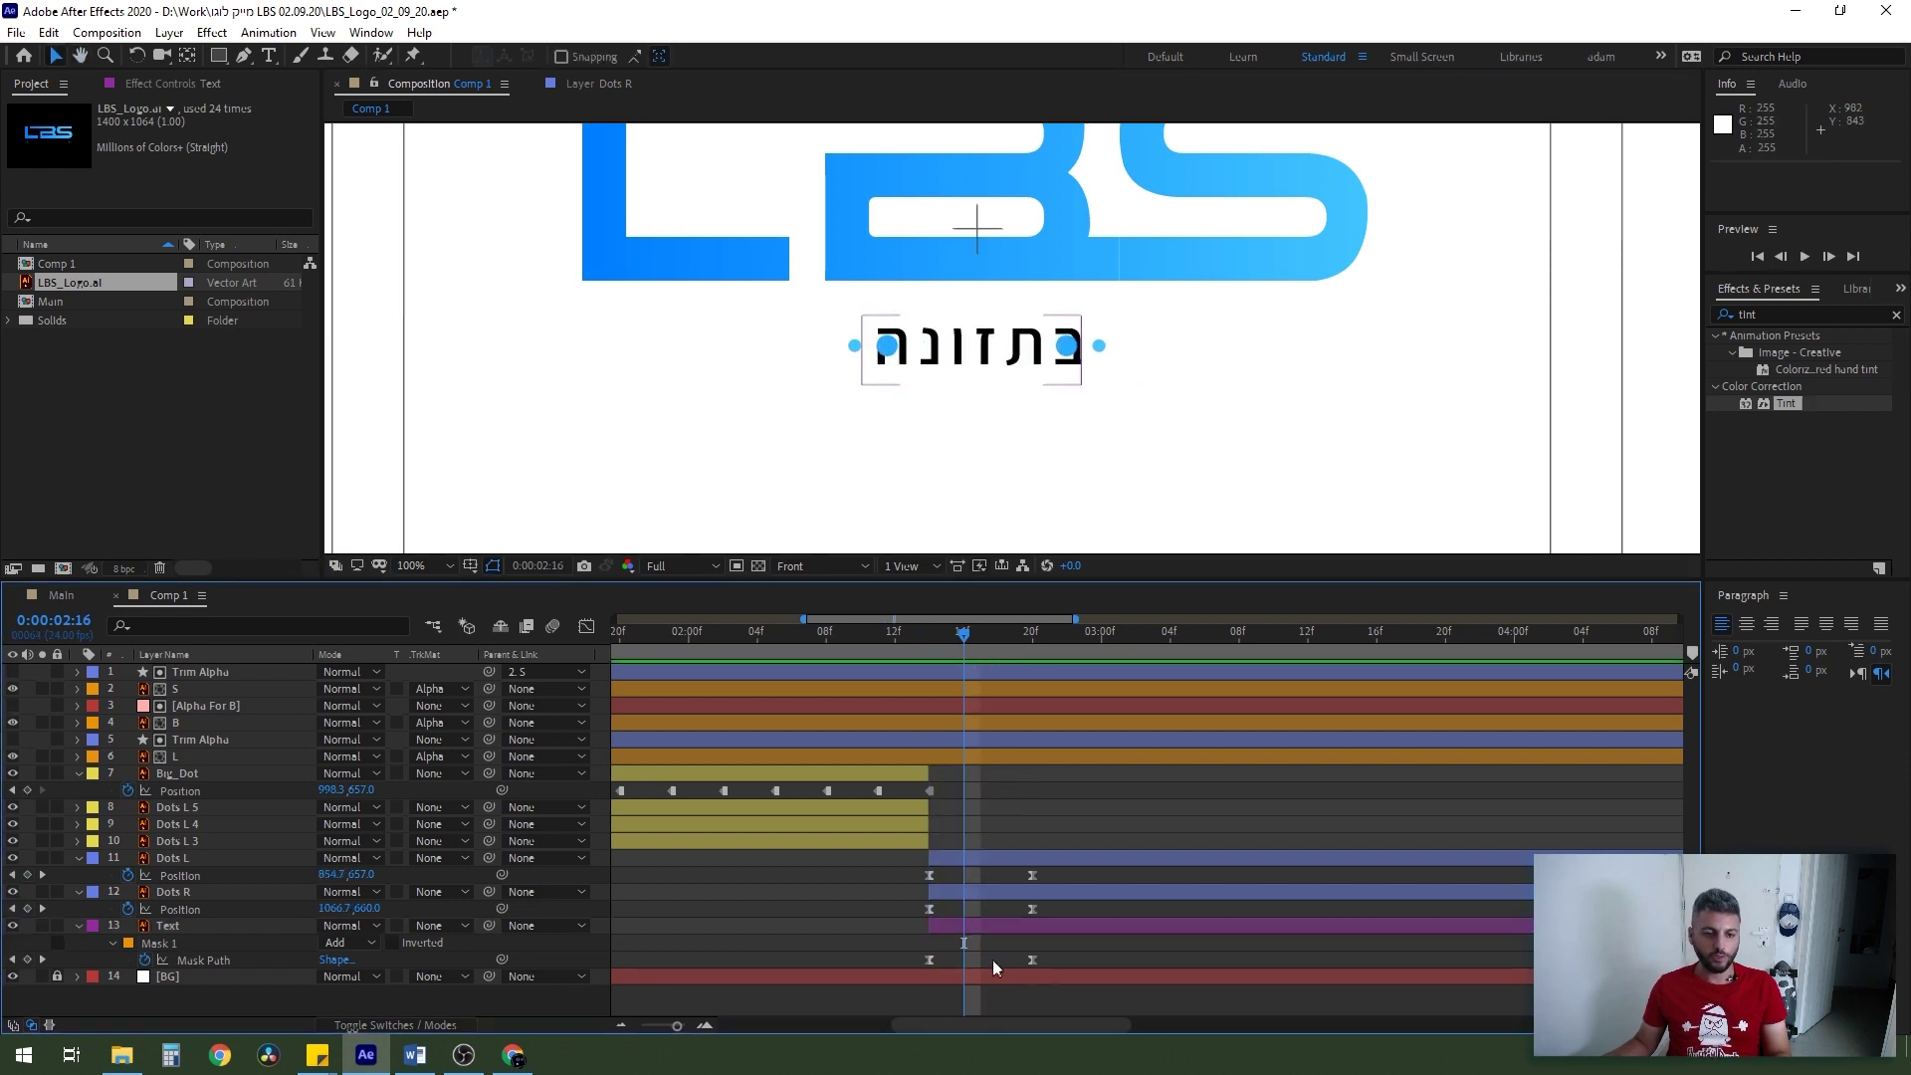
{"action": "left_click", "coordinate": [928, 958]}
{"action": "left_click_drag", "start_coordinate": [933, 960], "coordinate": [951, 959]}
{"action": "left_click_drag", "start_coordinate": [1019, 635], "coordinate": [877, 635]}
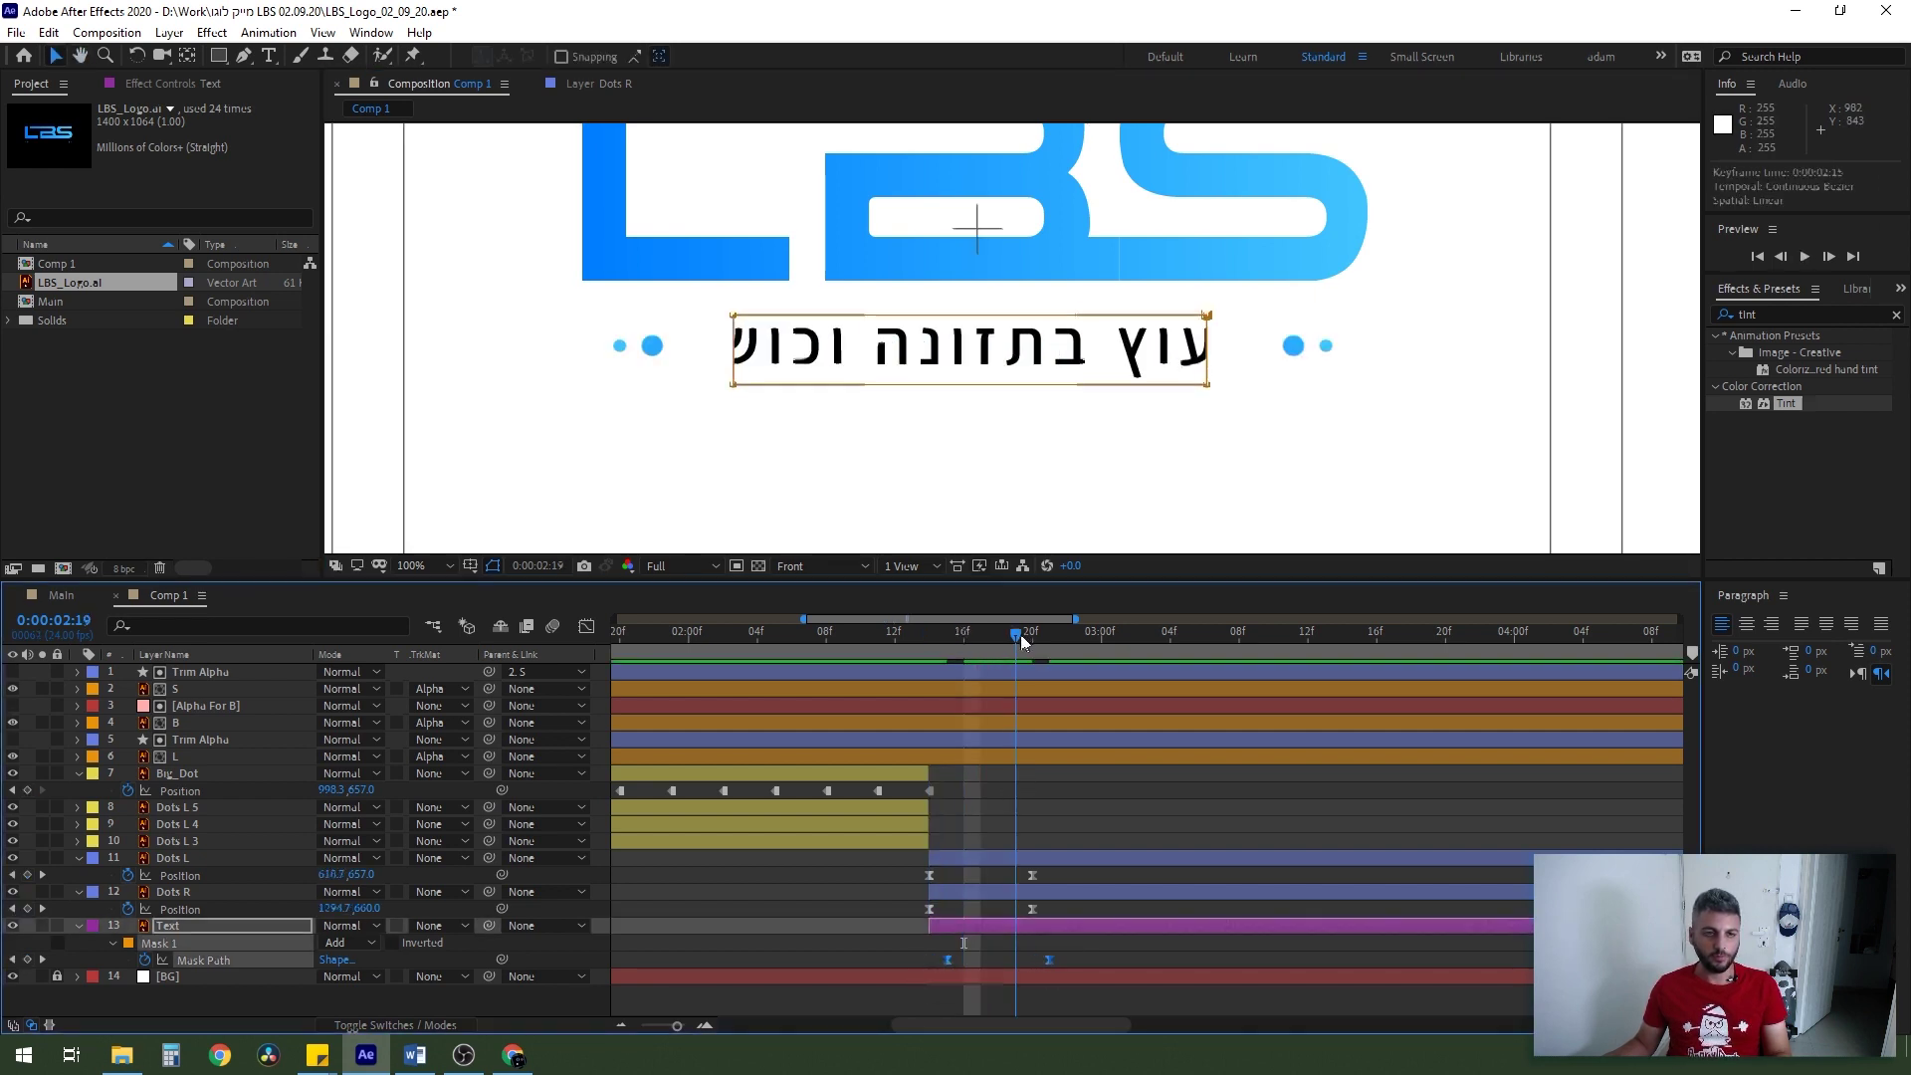
{"action": "key", "text": "space"}
{"action": "key", "text": "space"}
{"action": "scroll", "coordinate": [1076, 344], "scroll_direction": "down", "scroll_amount": 4}
{"action": "key", "text": "space"}
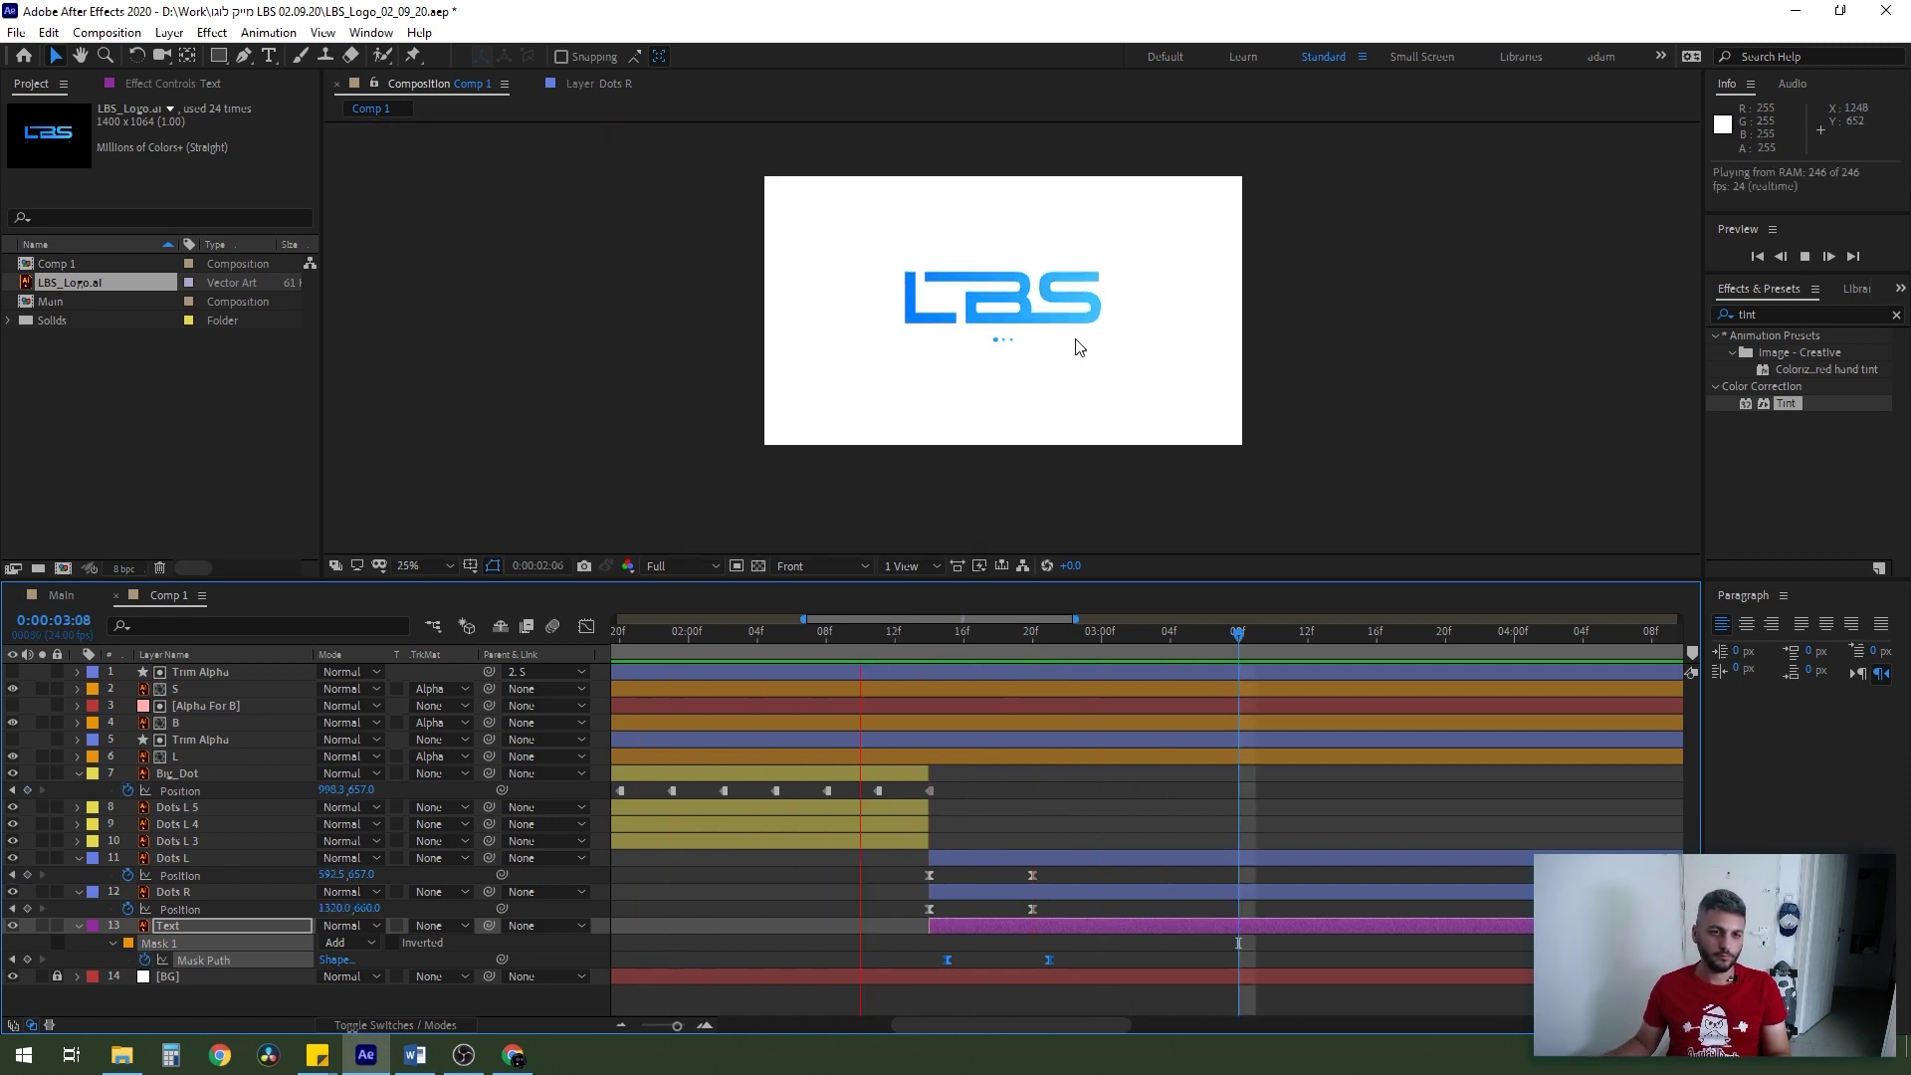
{"action": "key", "text": "shift+slash"}
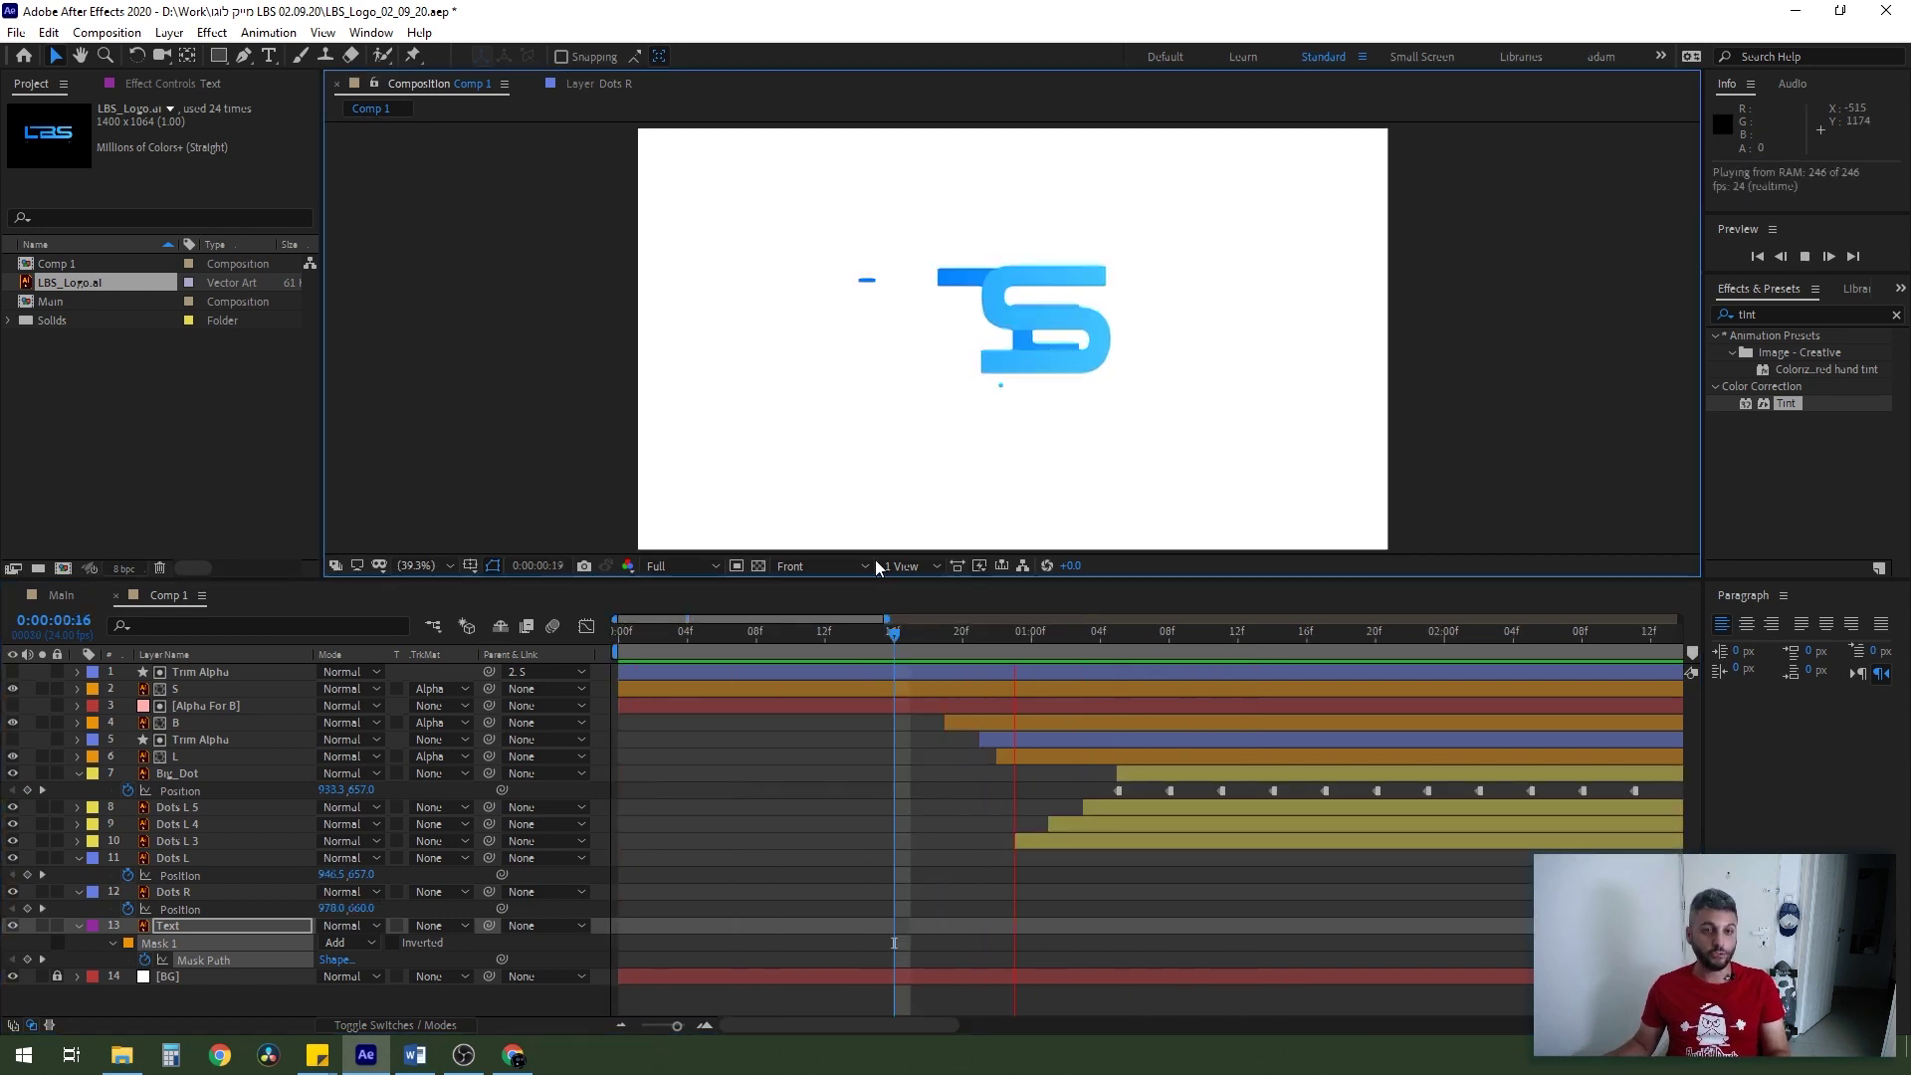
{"action": "scroll", "coordinate": [1226, 821], "scroll_direction": "down", "scroll_amount": 3}
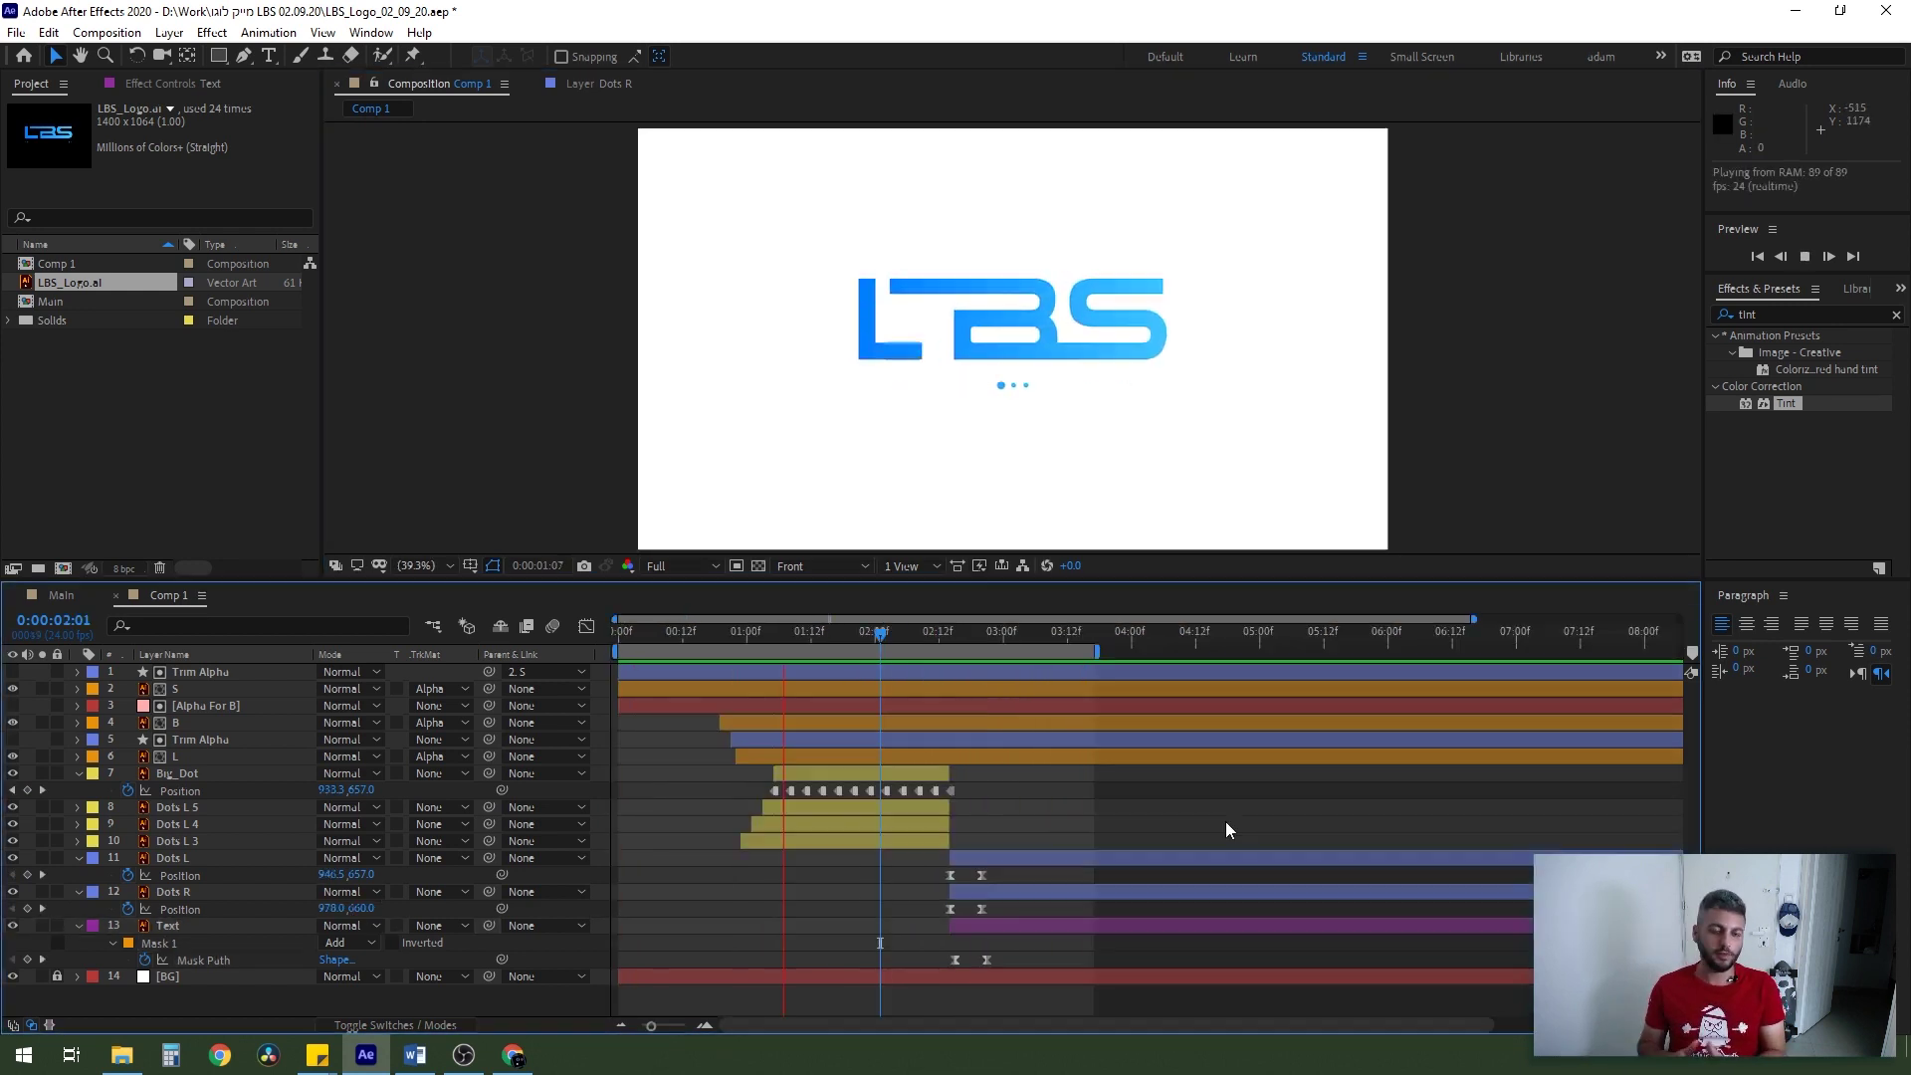